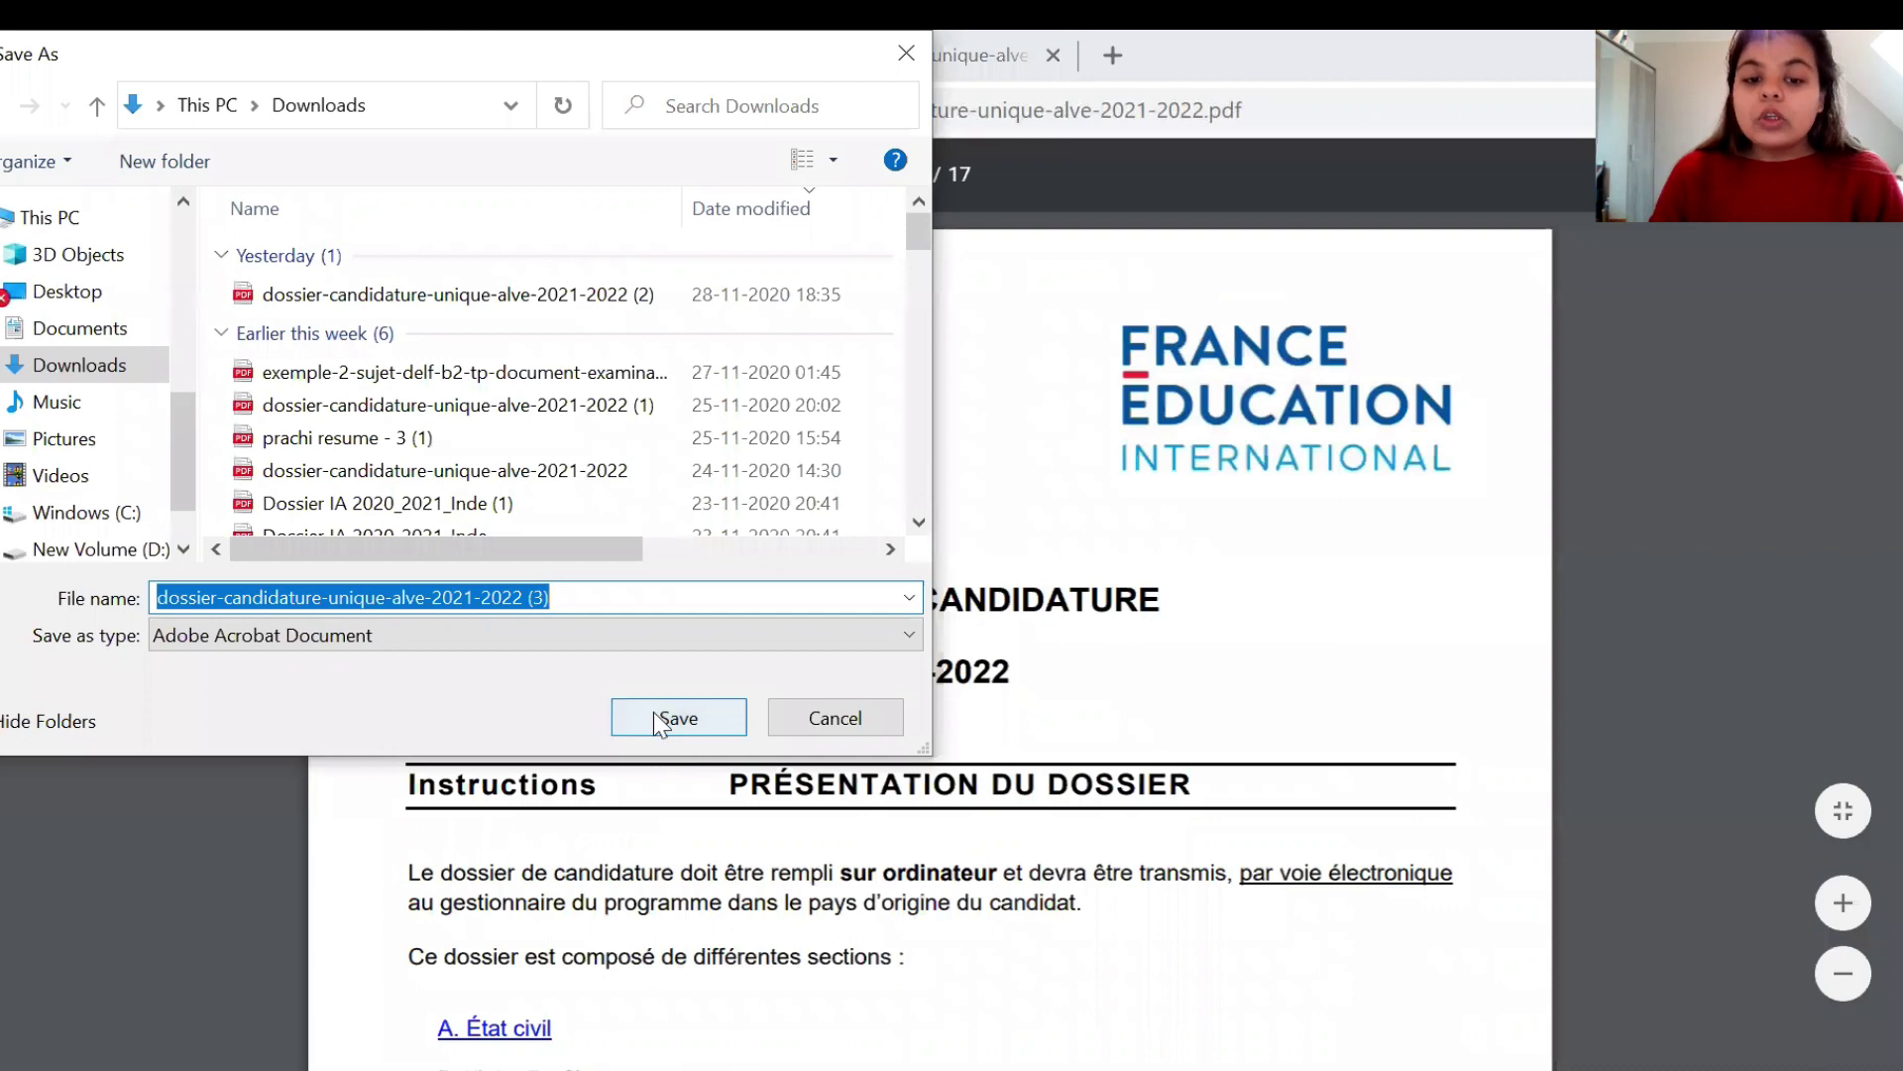
- Save the application PDF into Downloads under its suggested file name
click(654, 715)
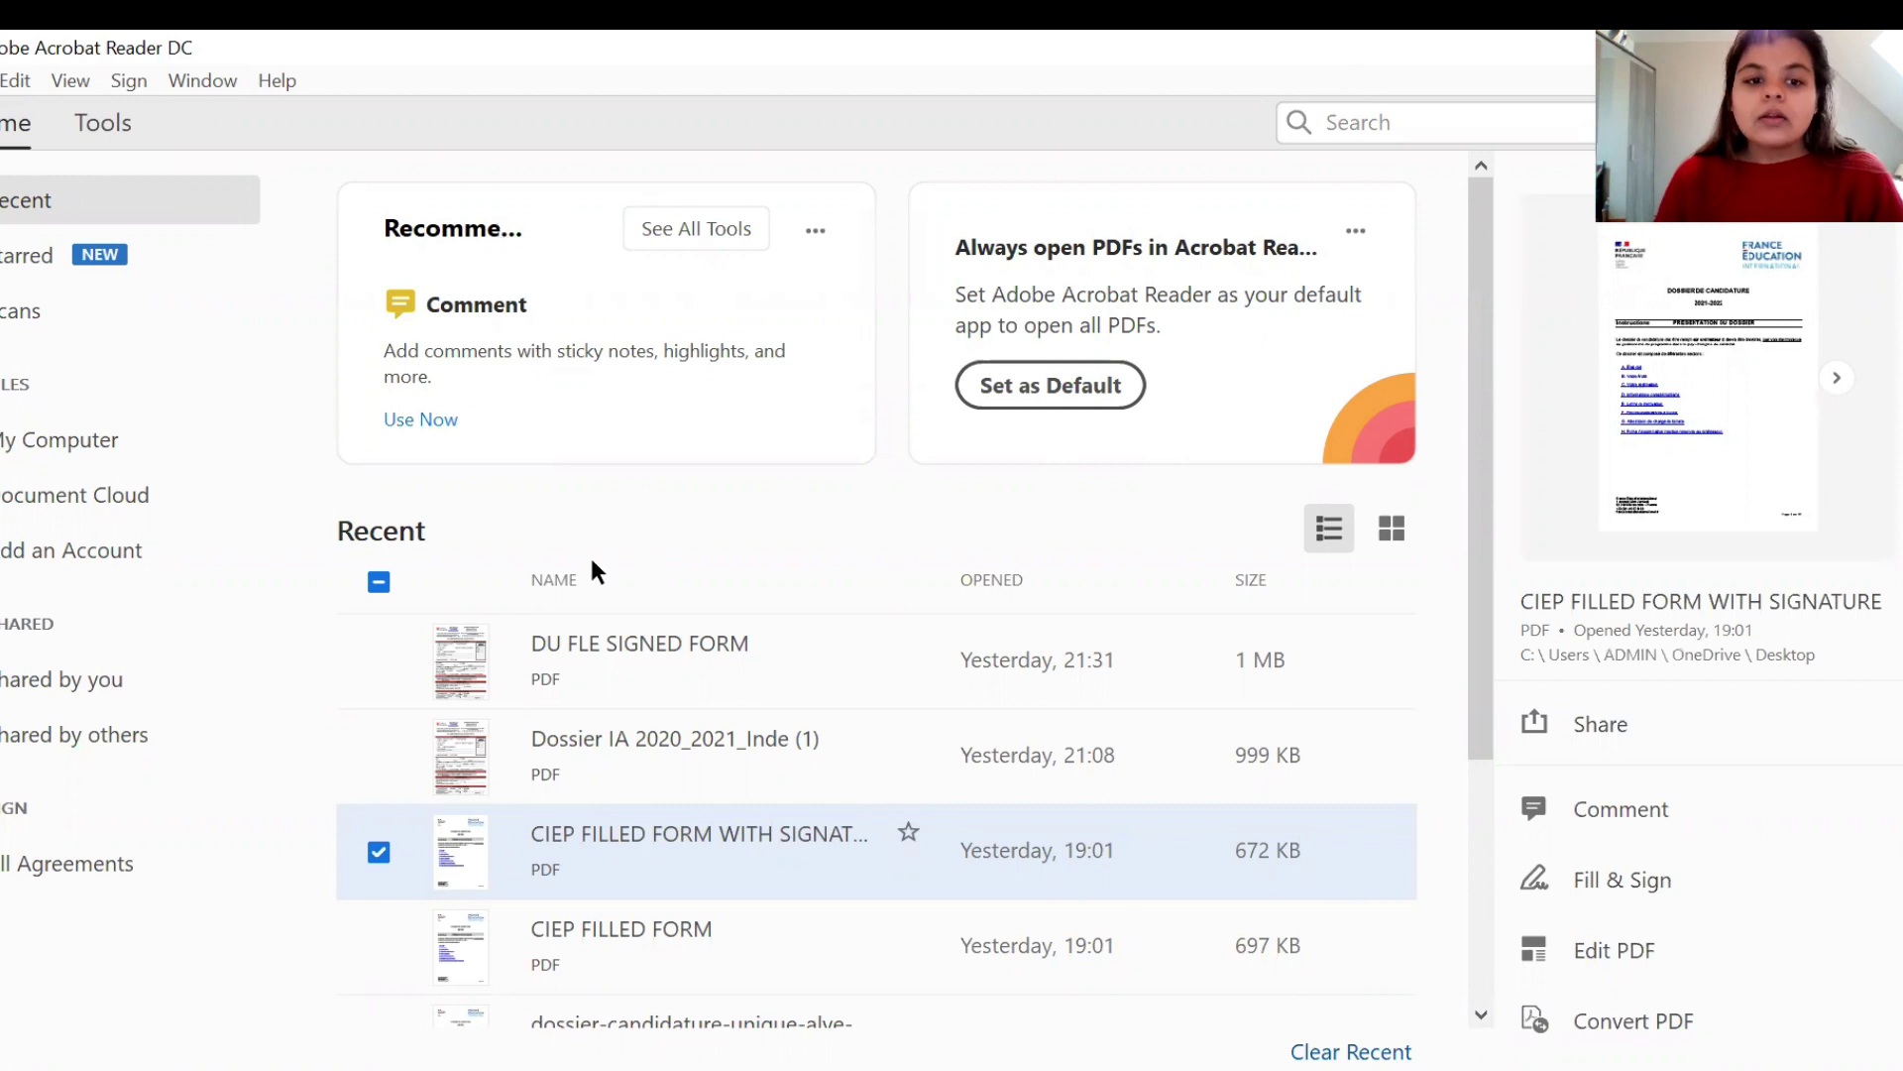
- Open dossier-candidature-unique-alve-2021-2022 (3).pdf from the Downloads folder
click(540, 625)
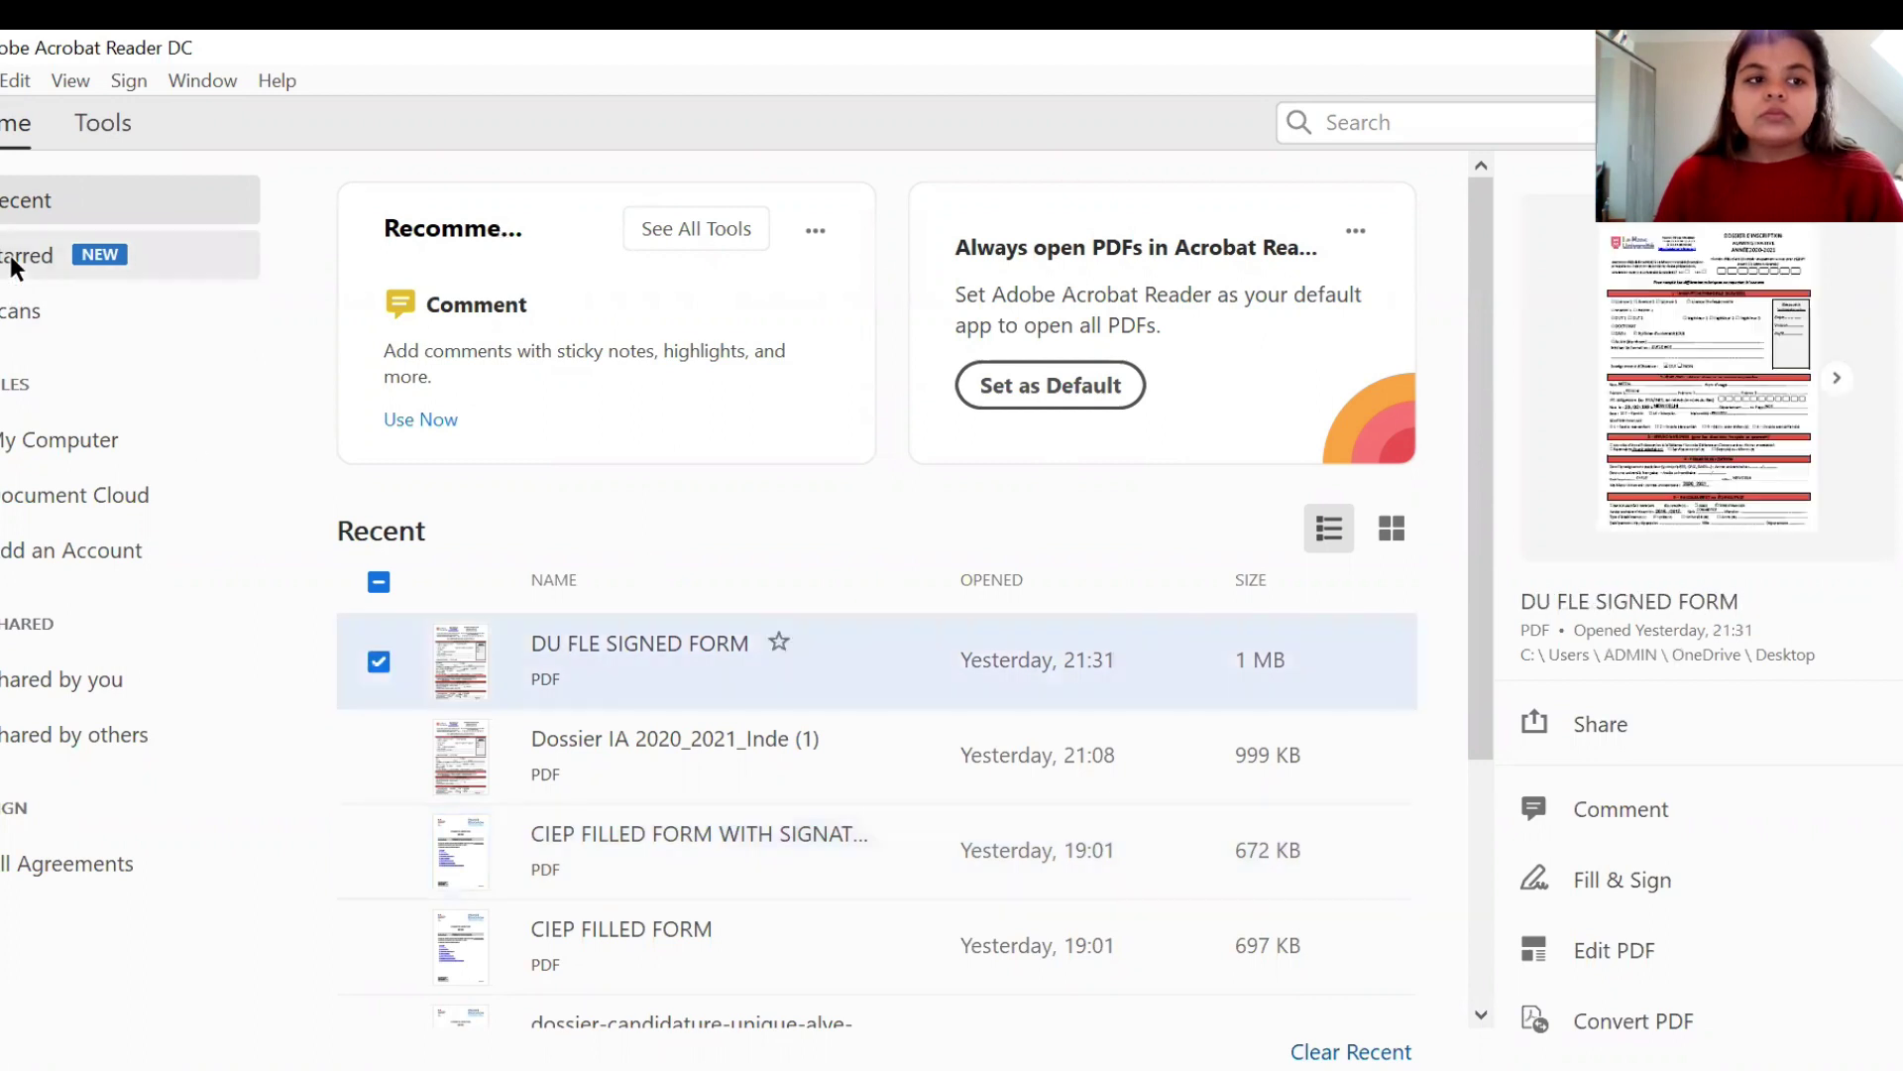
click(15, 262)
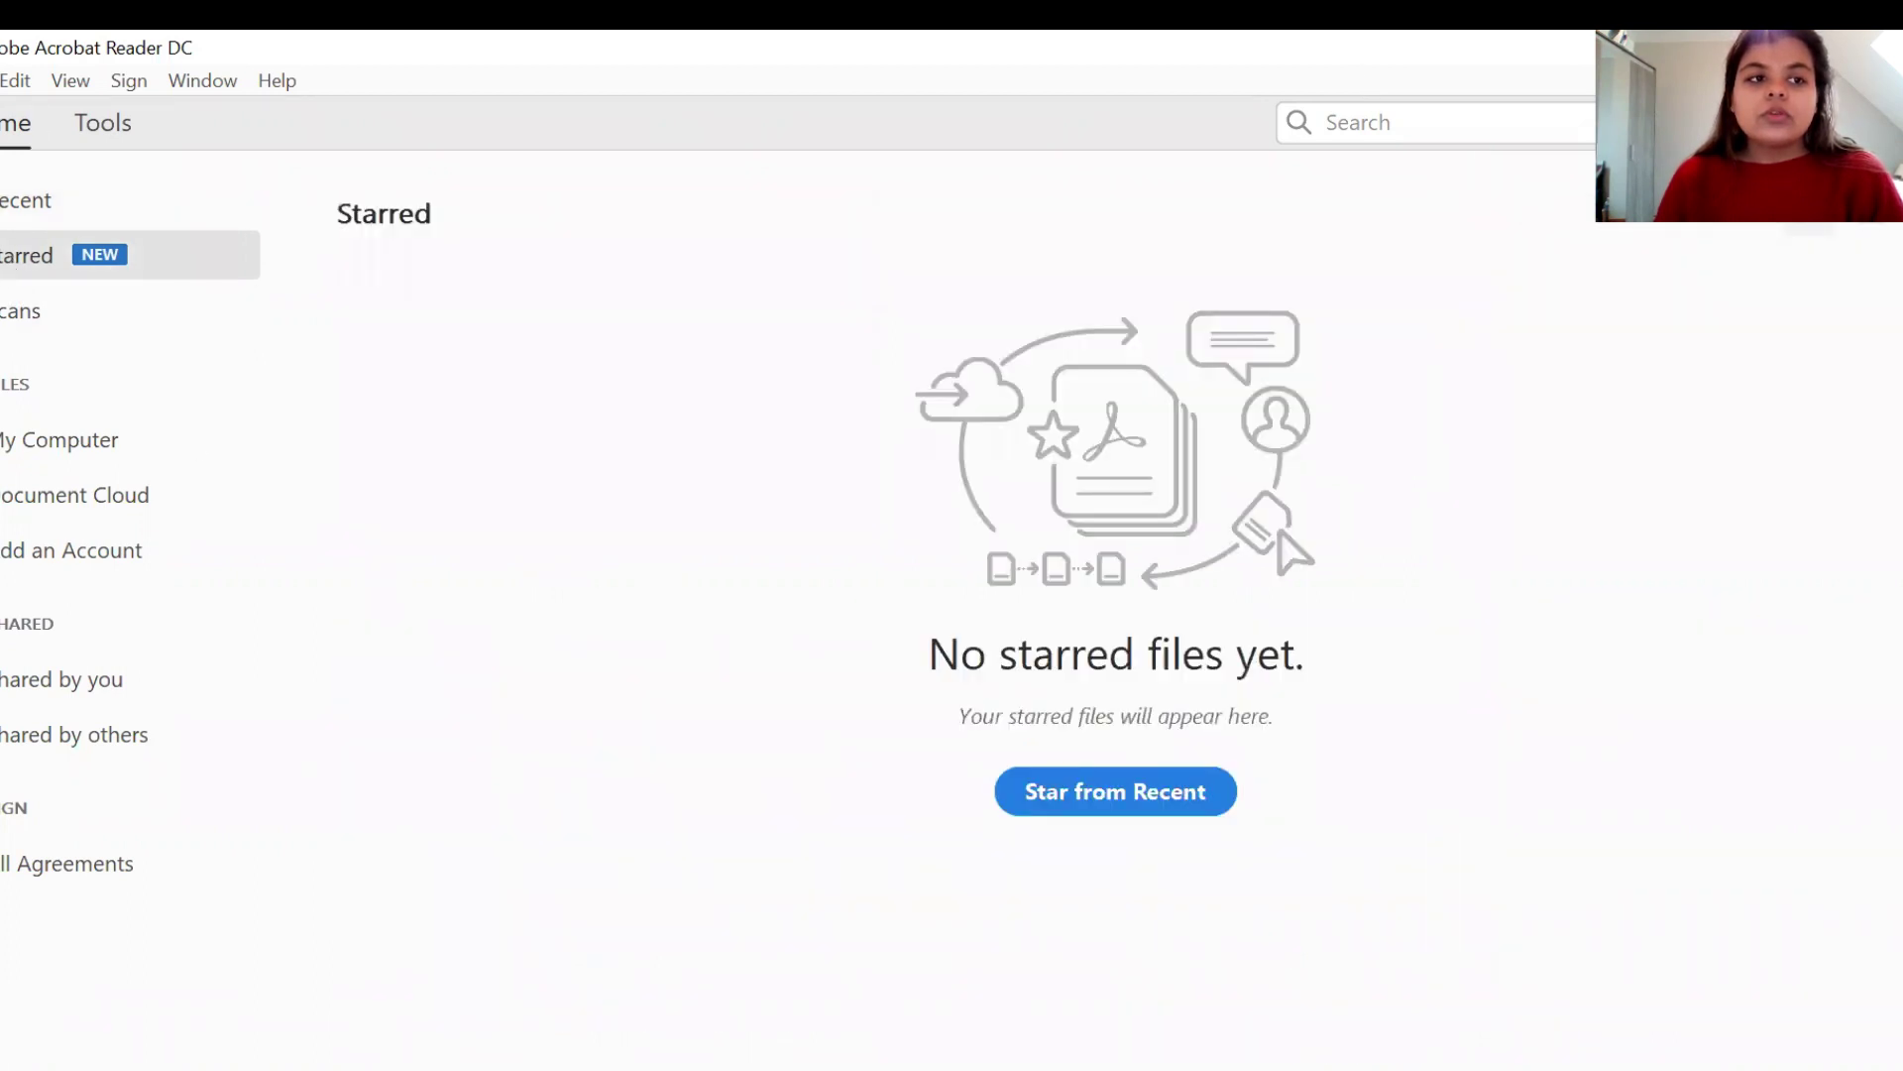
key(alt+f)
click(20, 123)
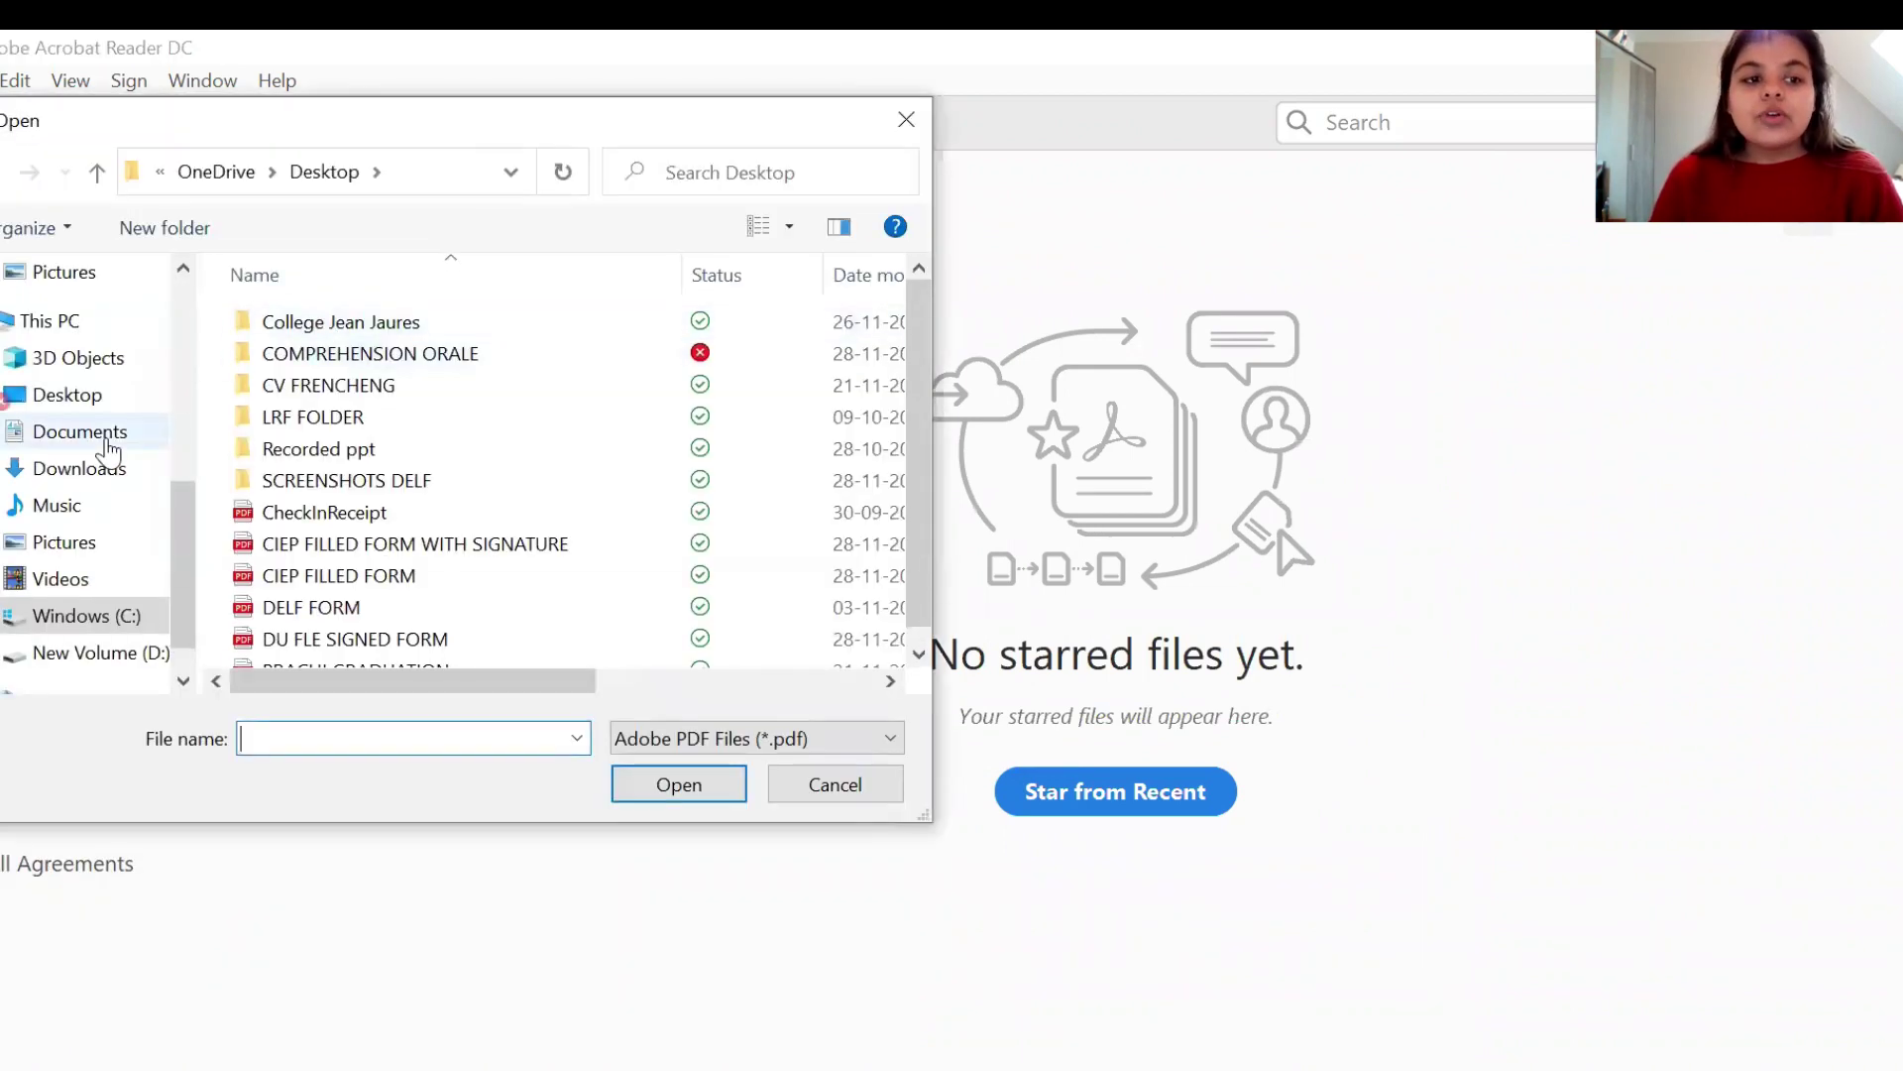
click(137, 466)
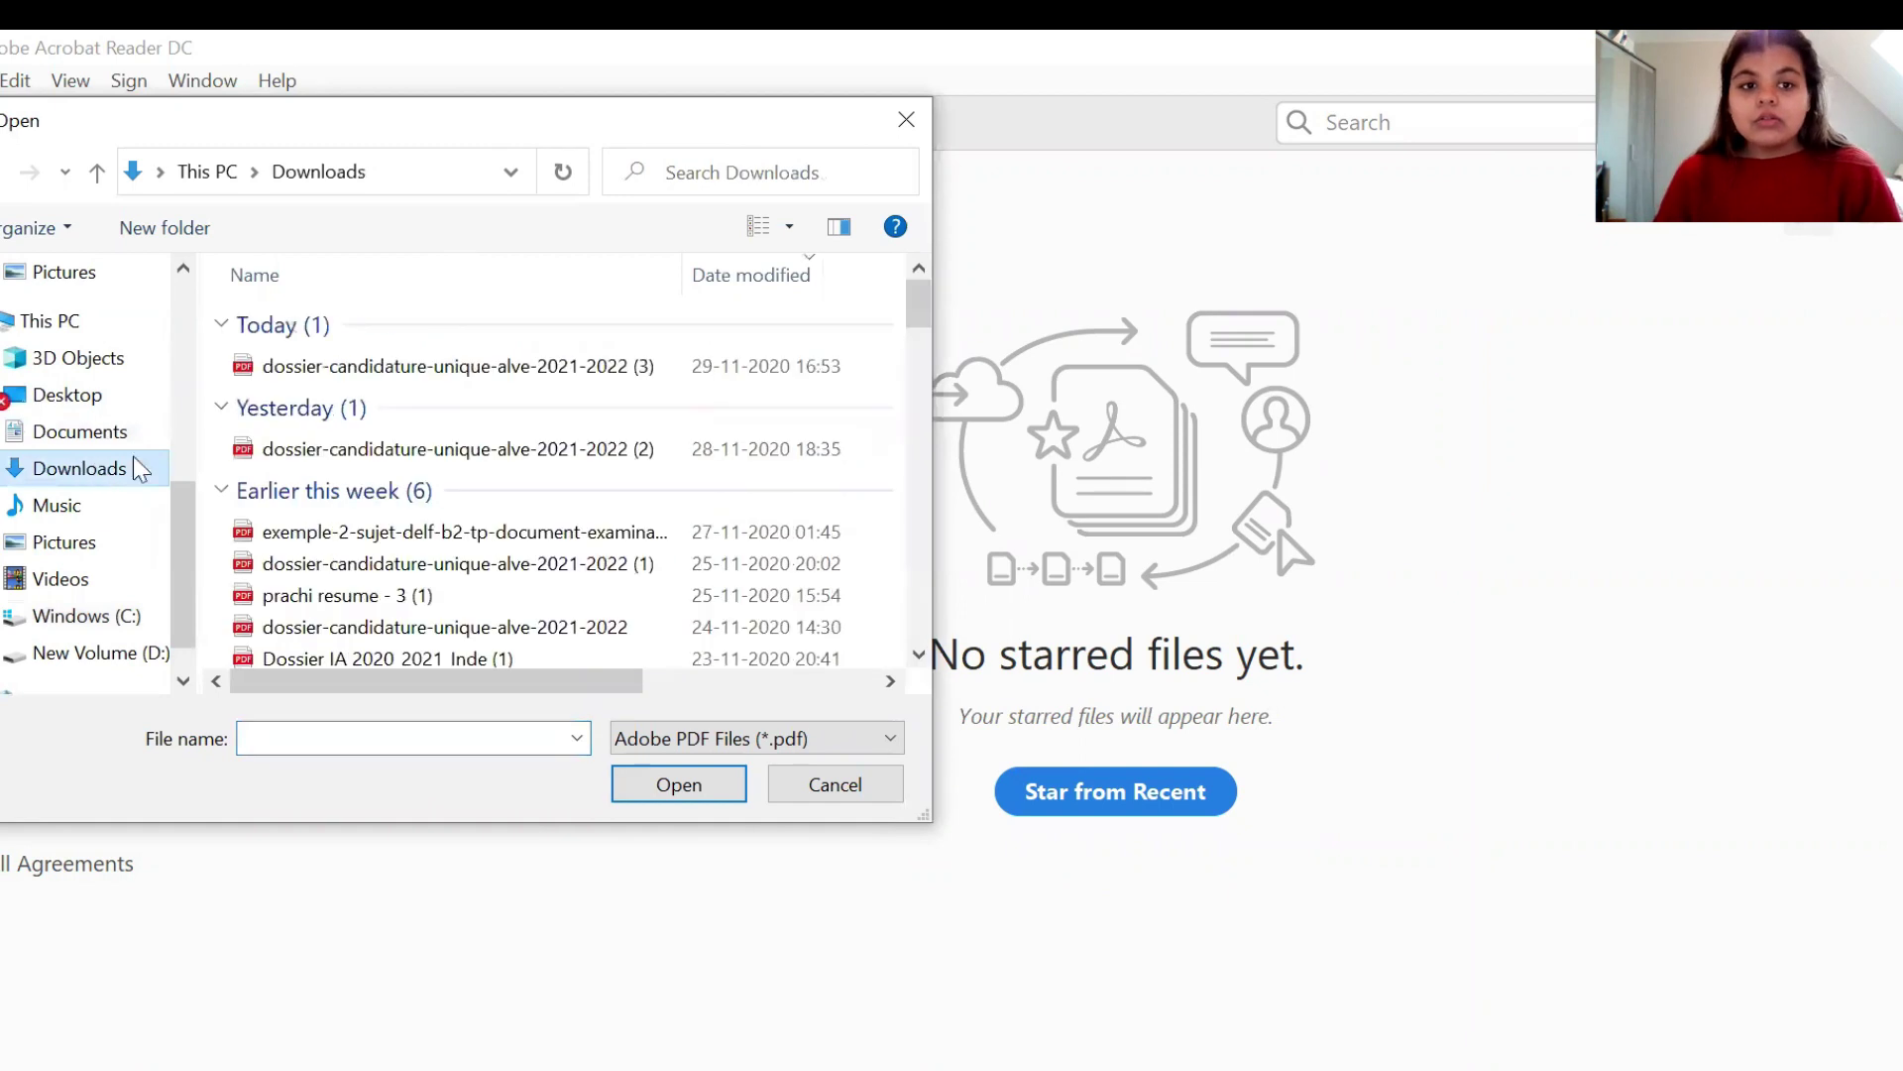
click(303, 375)
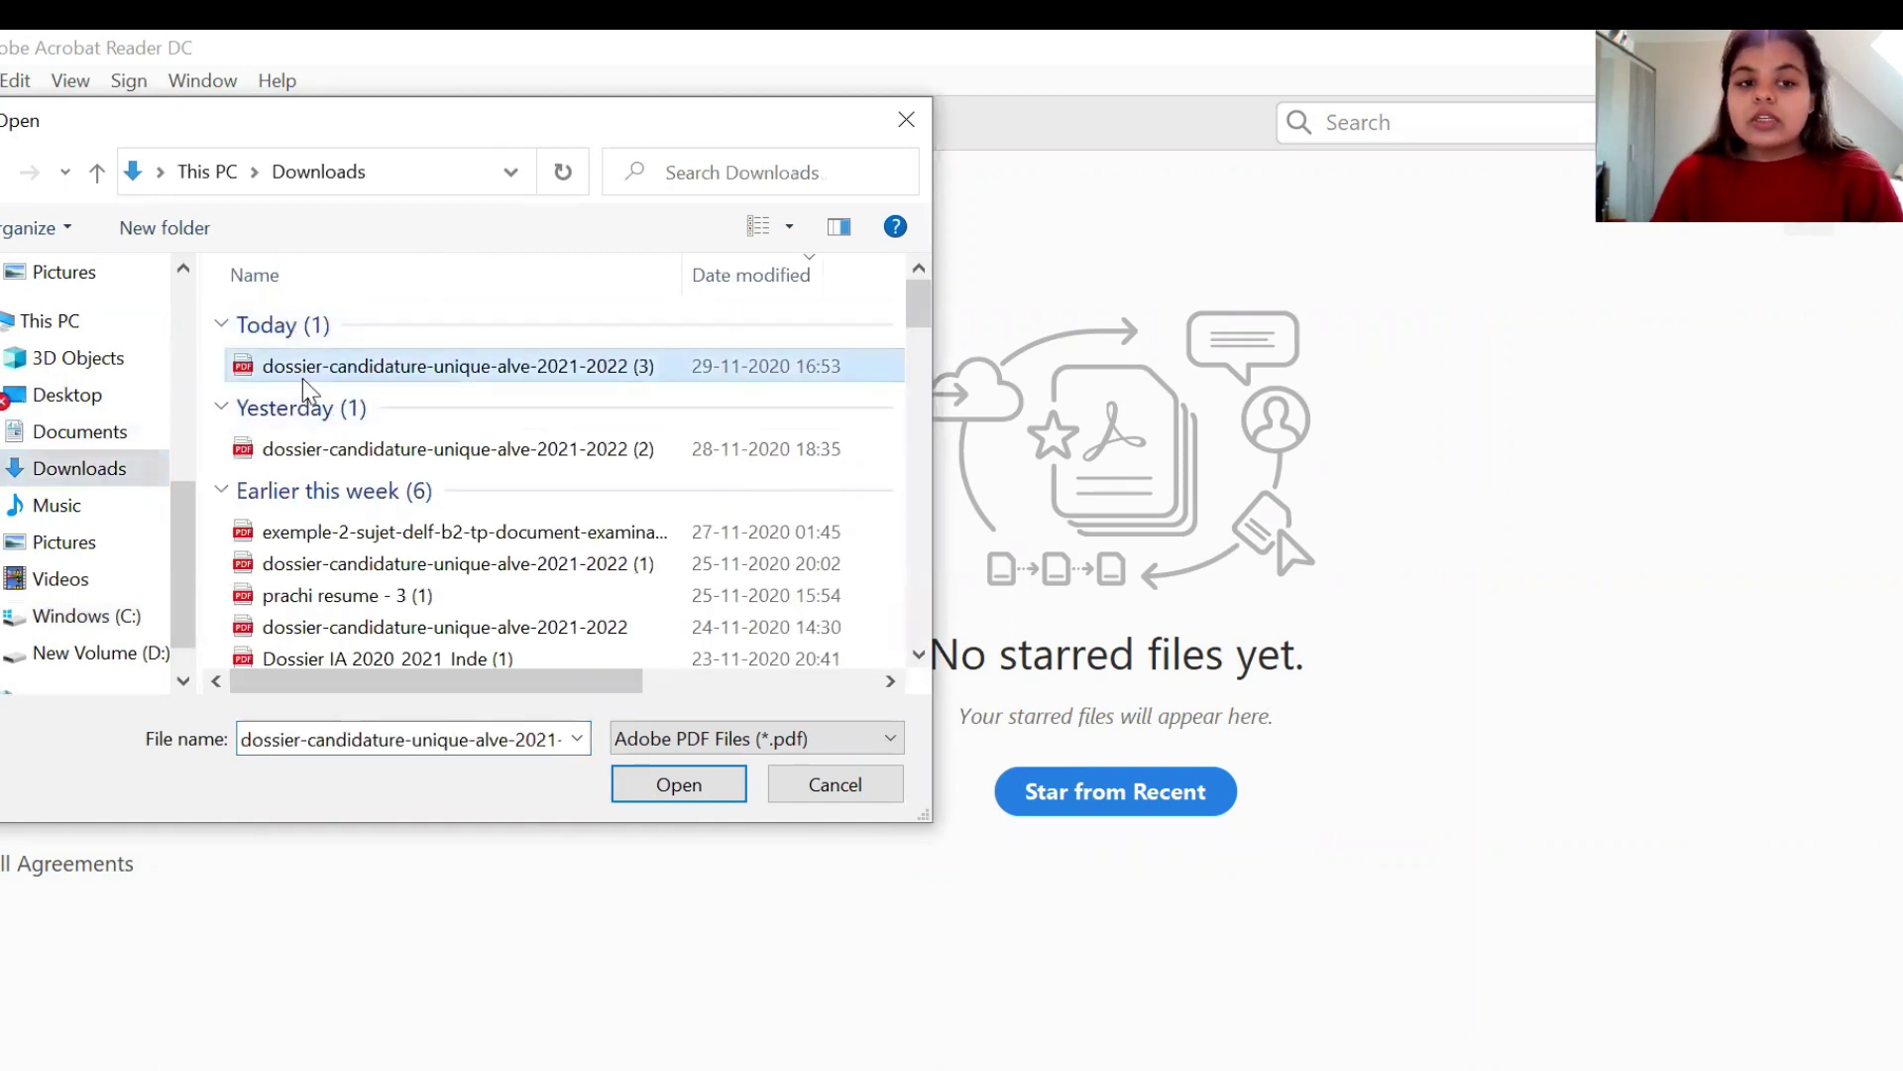
click(669, 792)
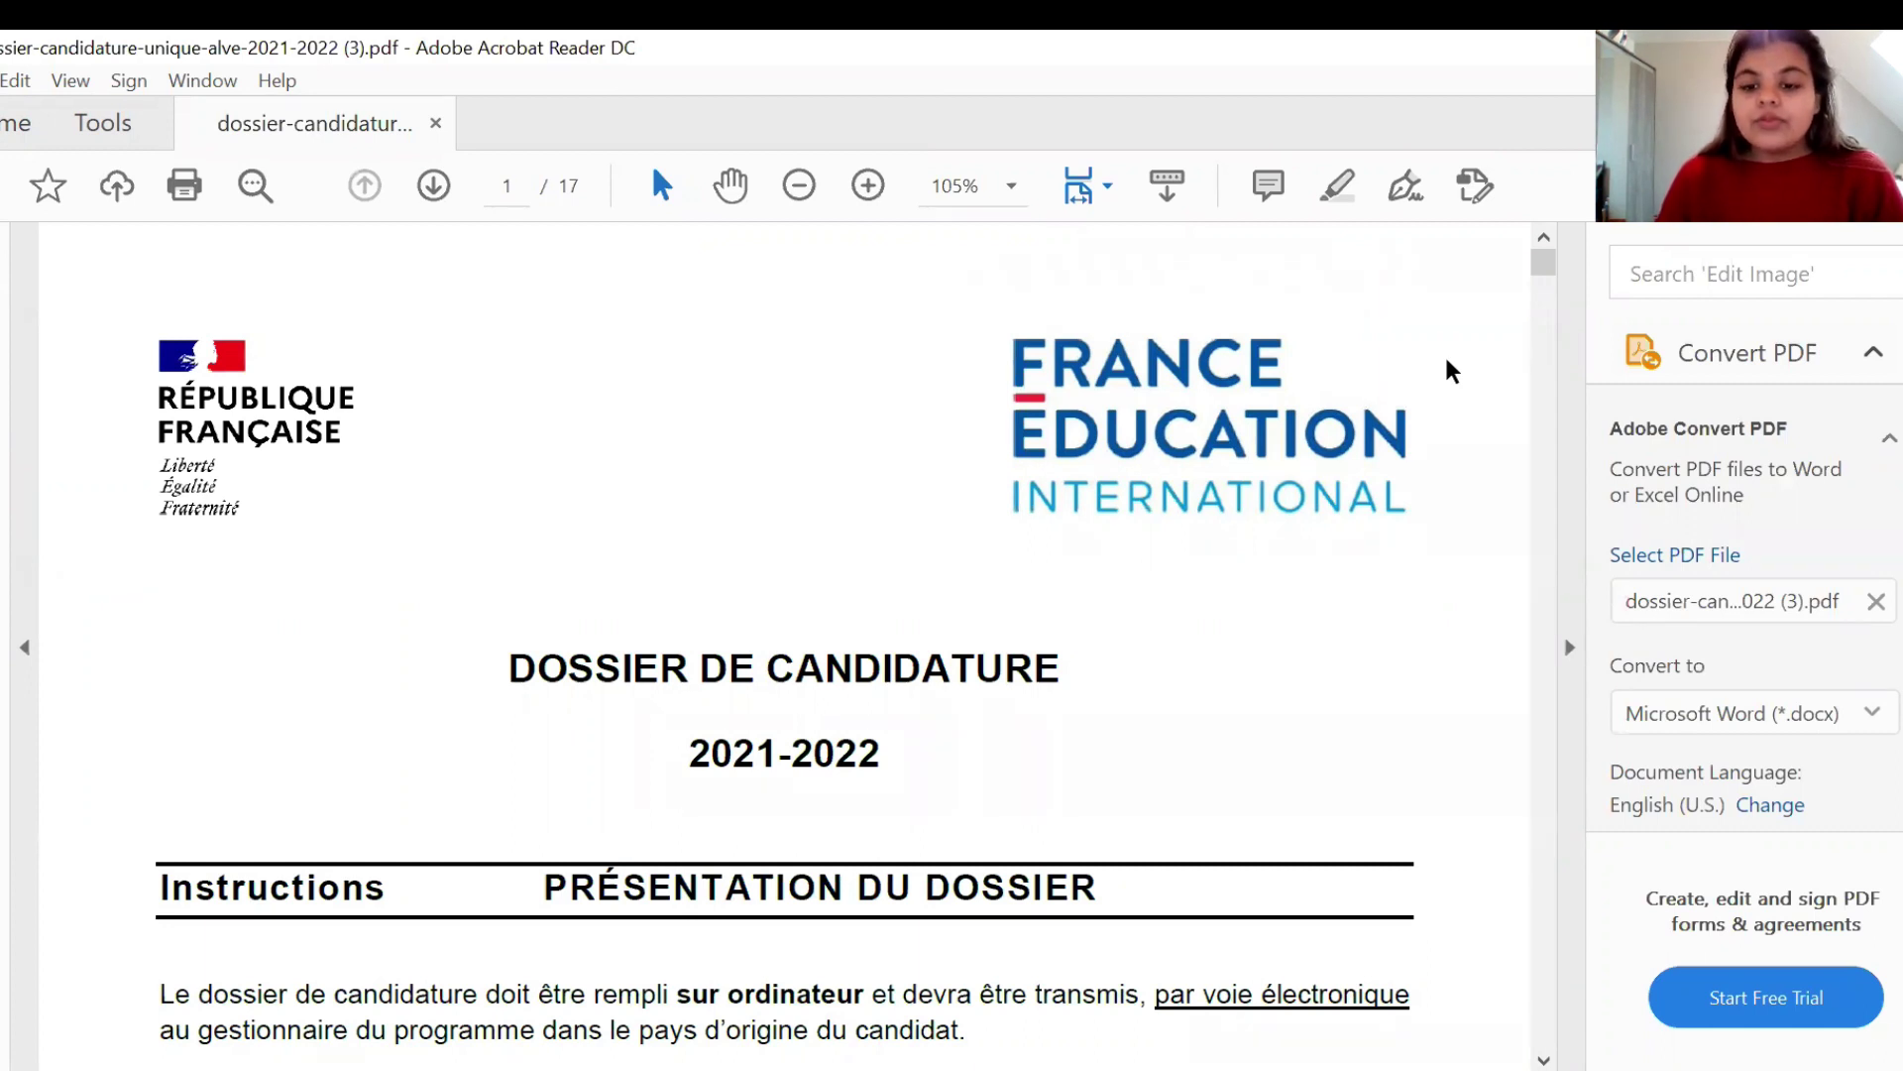
- Scroll through the instruction pages down to the Section A form on page 3
scroll(1140, 828, down, 5)
scroll(1140, 828, down, 8)
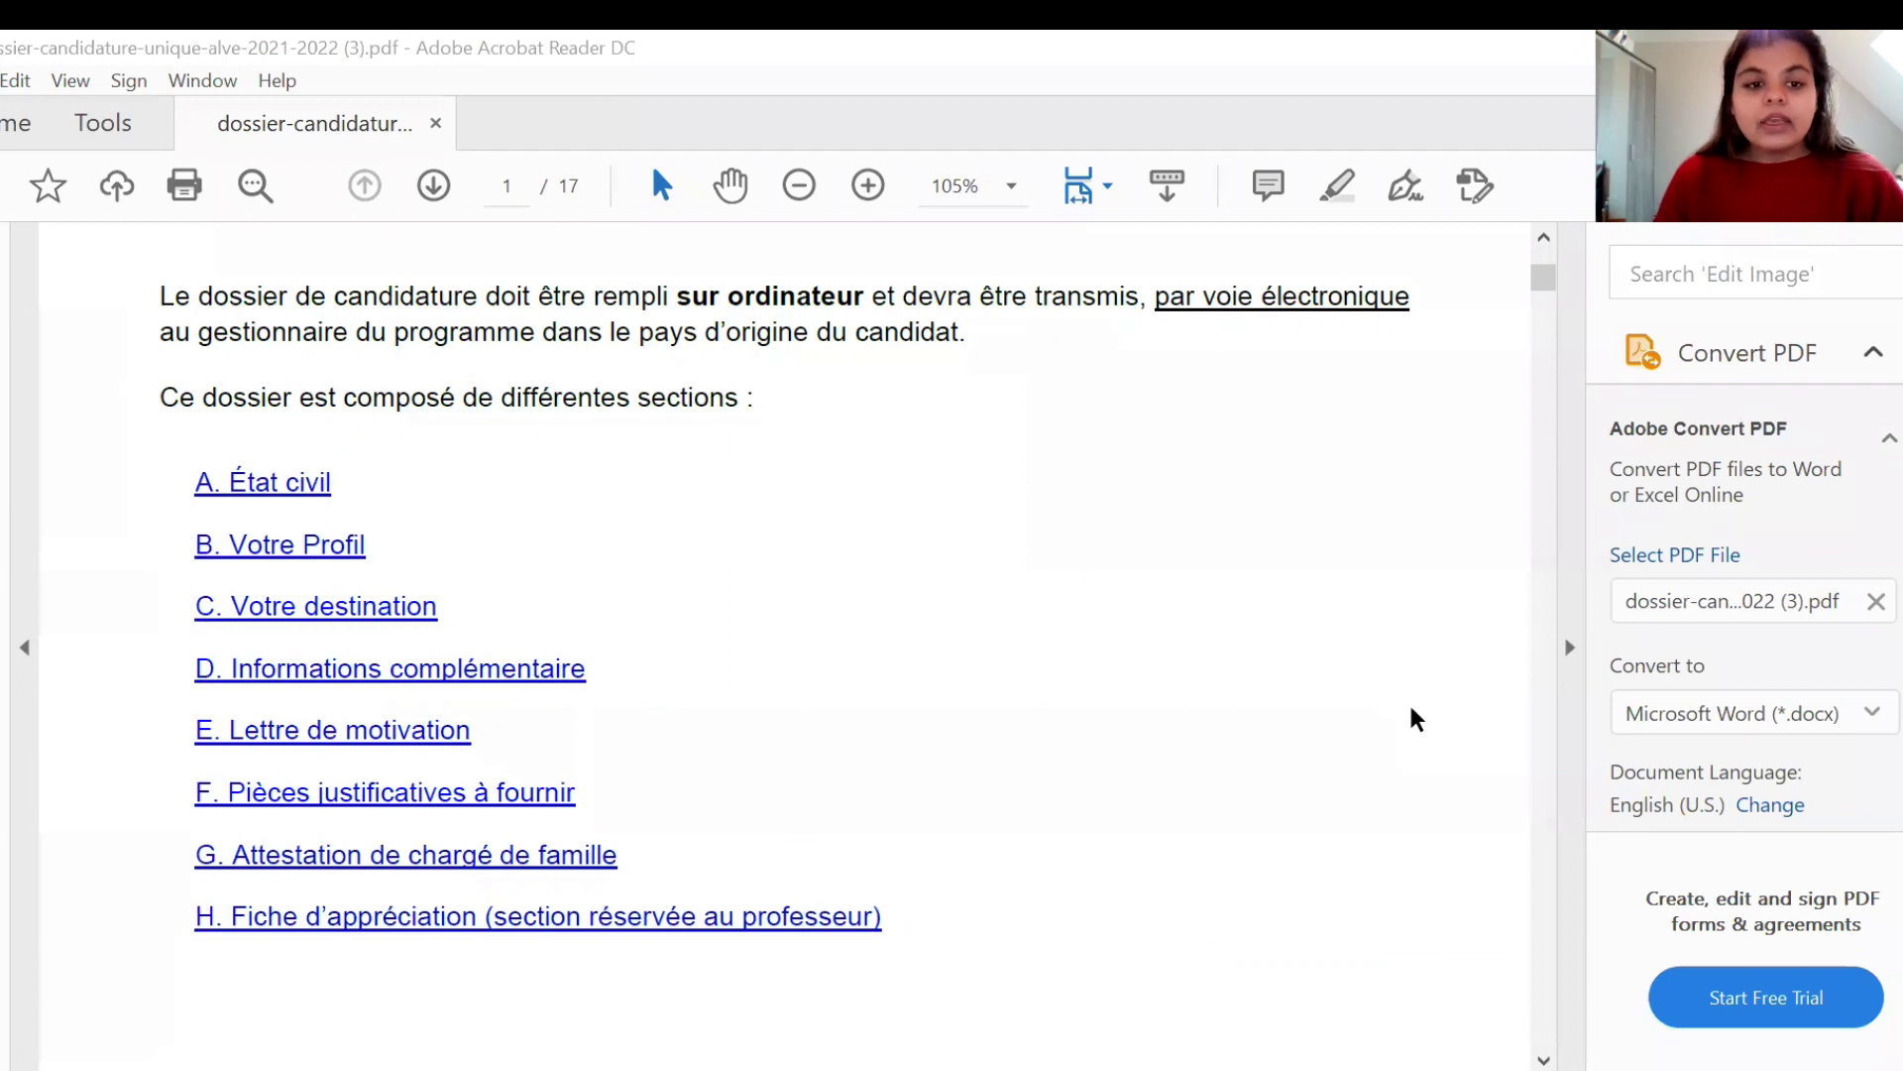
scroll(1415, 718, down, 10)
scroll(1415, 718, down, 3)
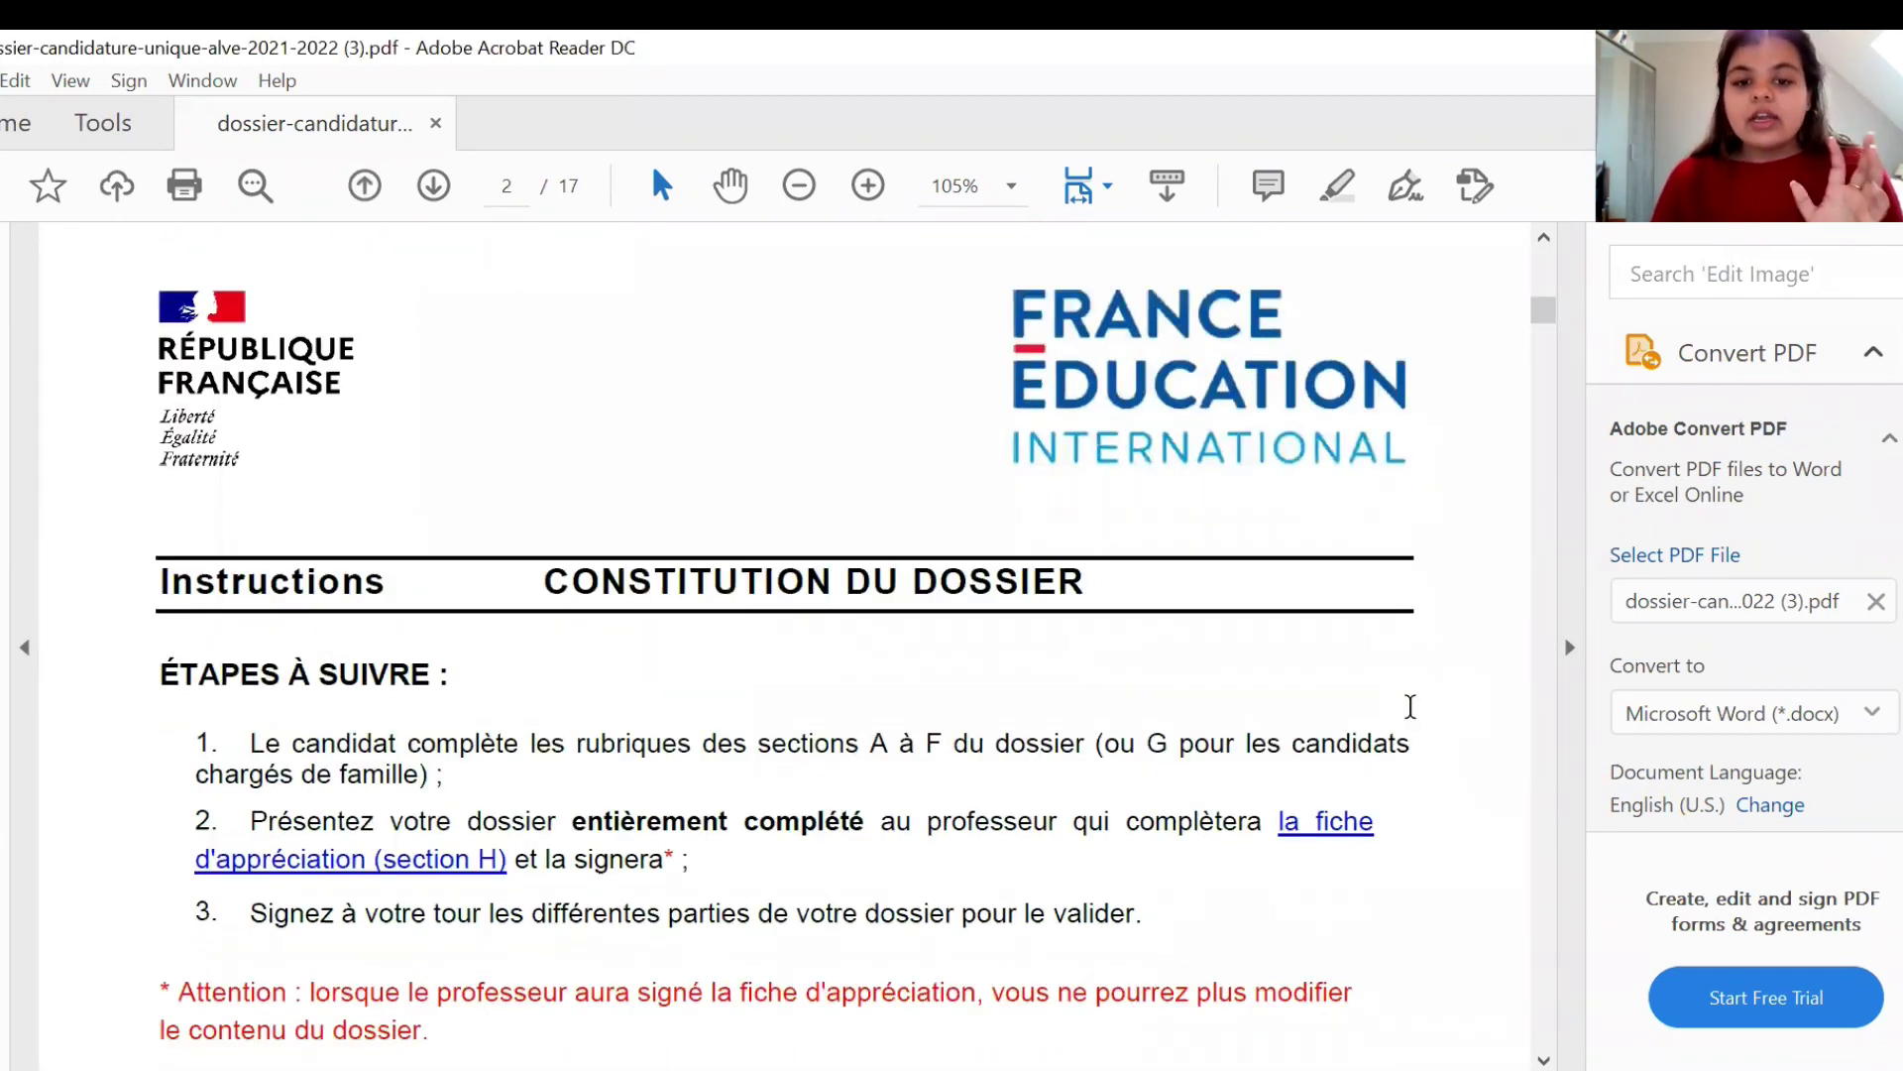
scroll(1412, 714, down, 4)
scroll(1414, 718, down, 3)
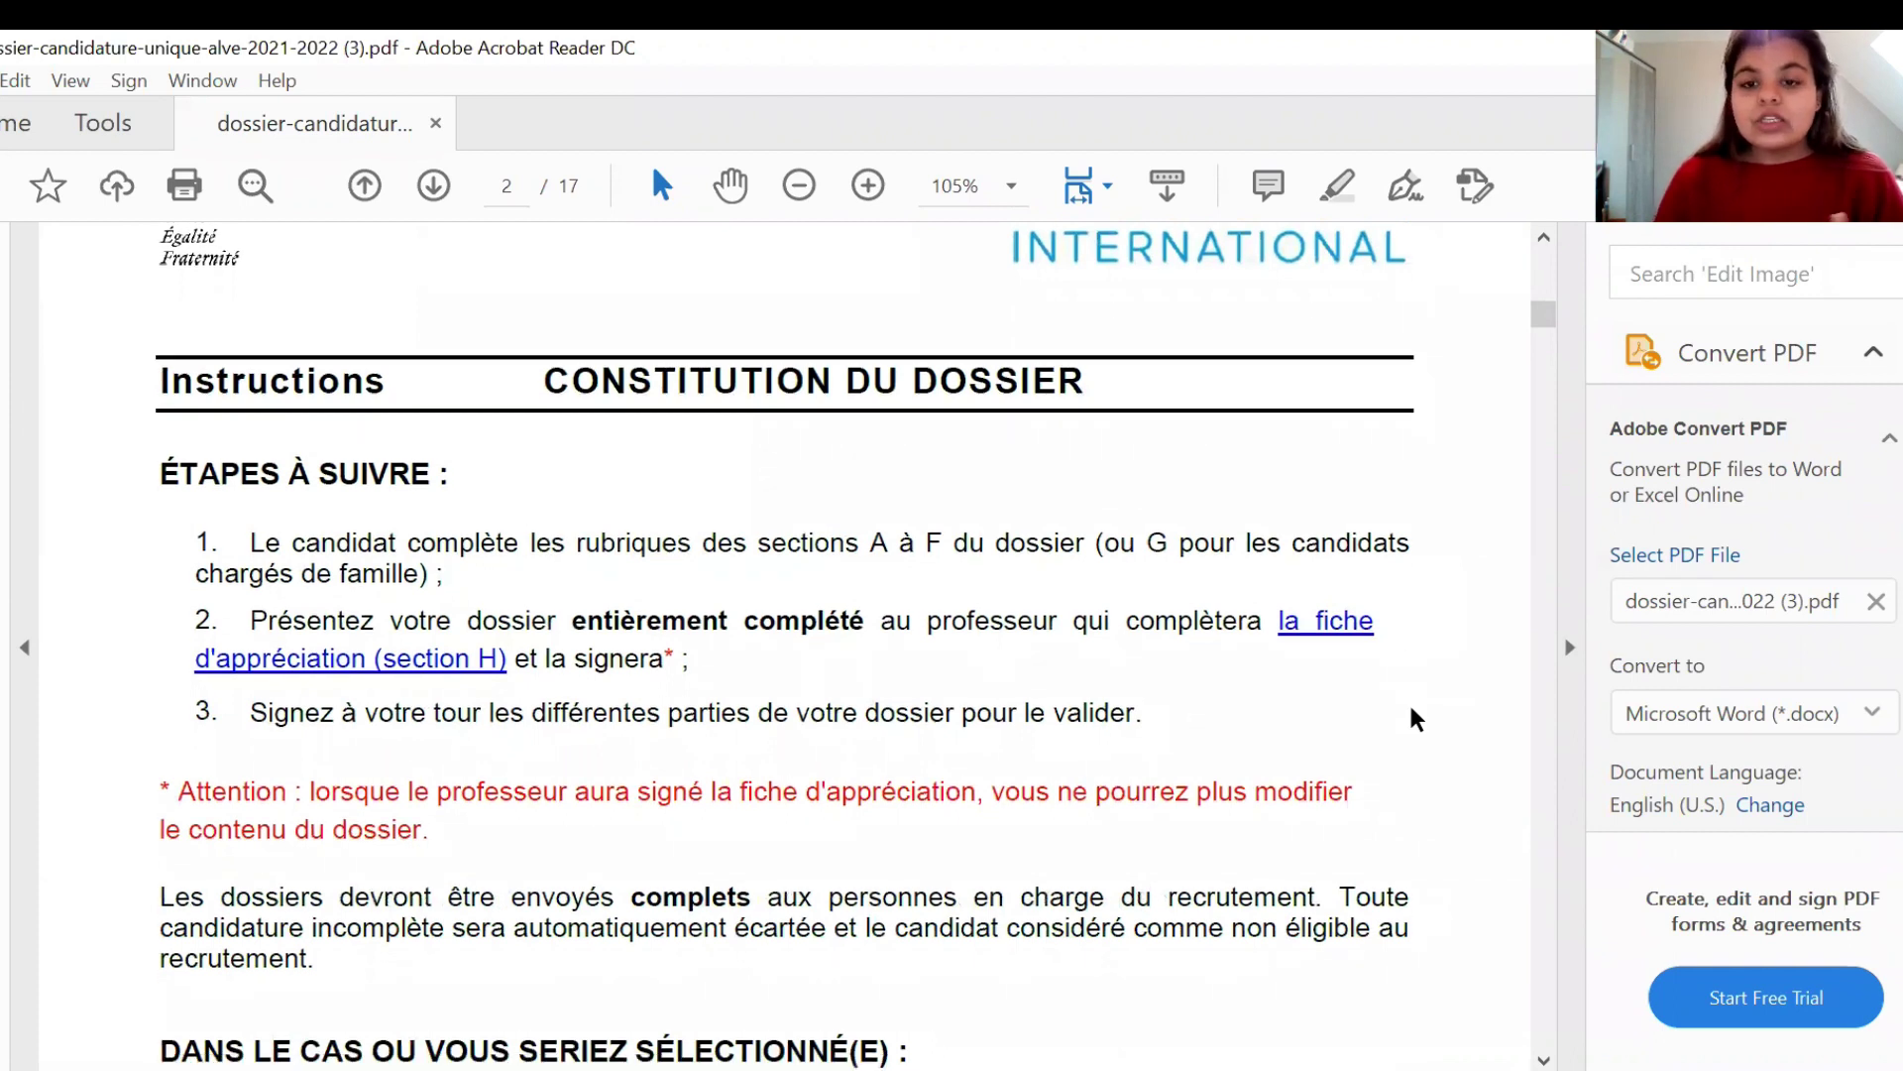
scroll(1415, 718, down, 15)
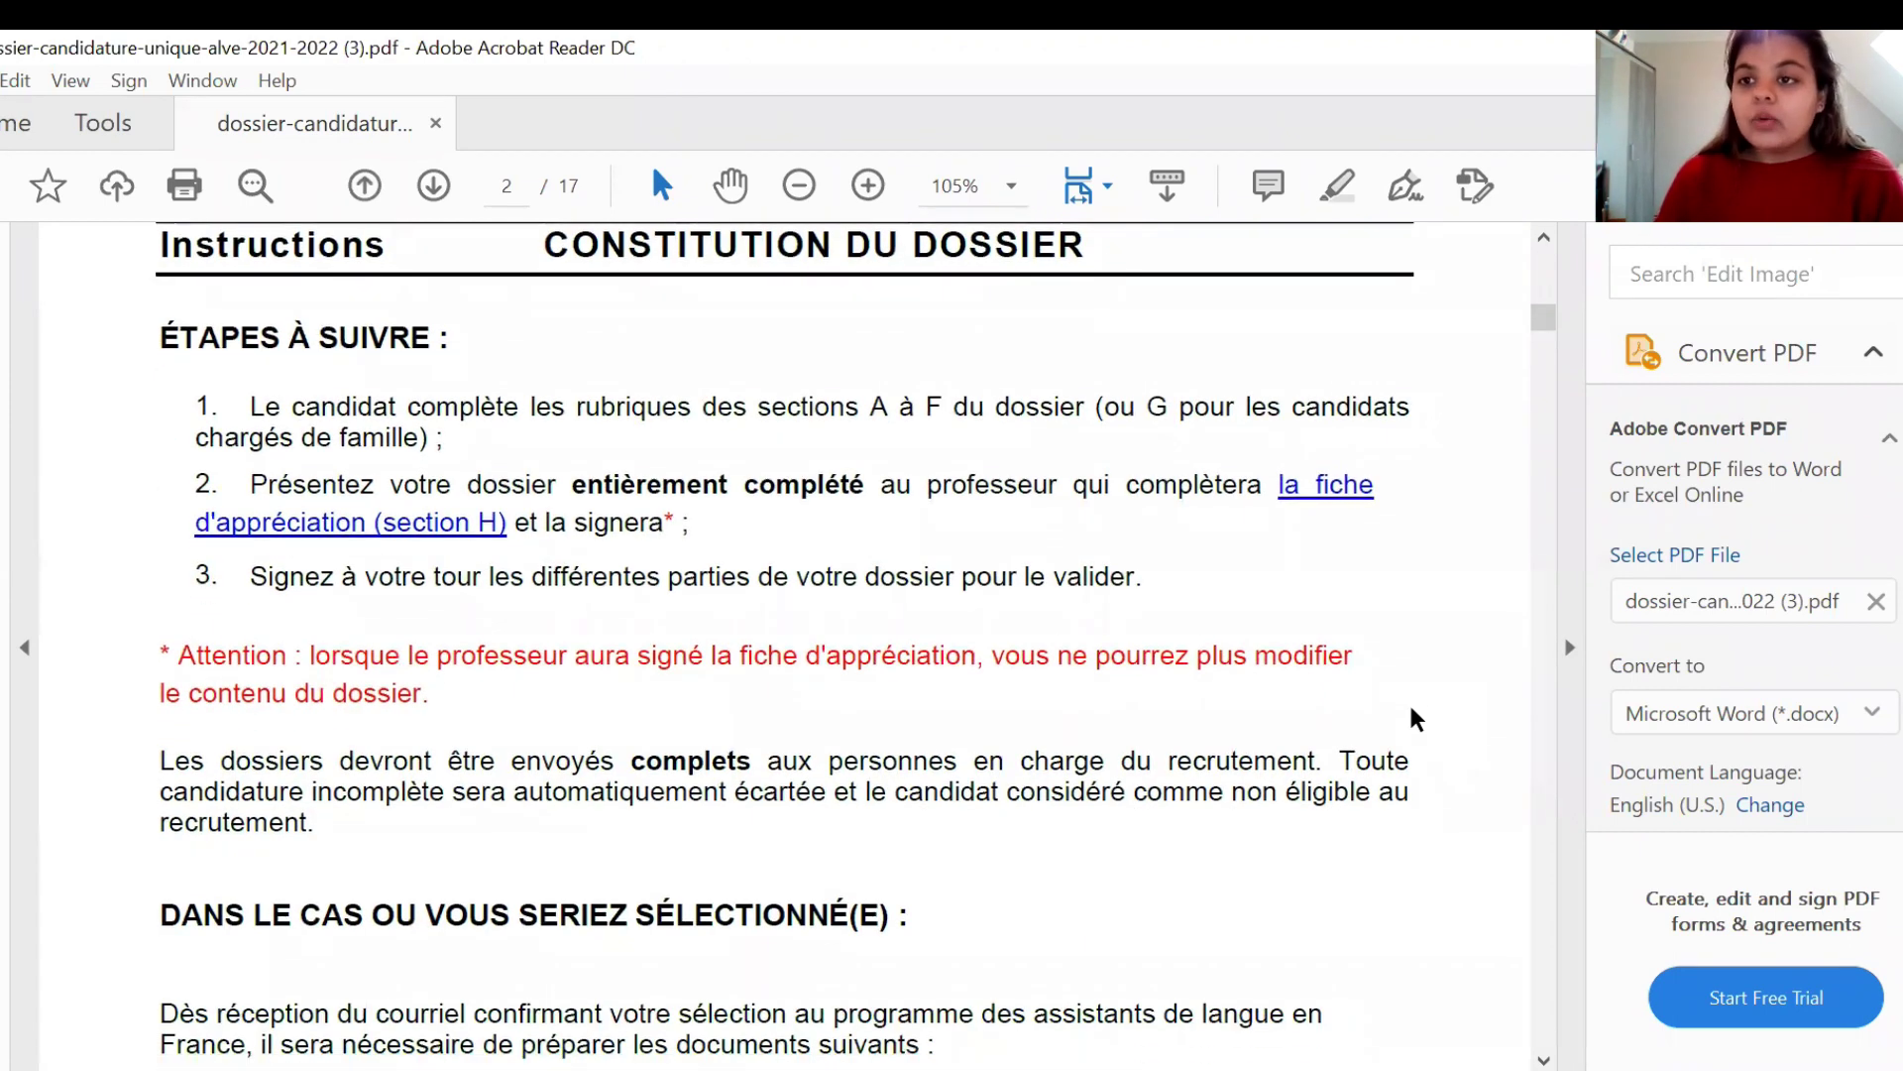
scroll(1415, 717, down, 12)
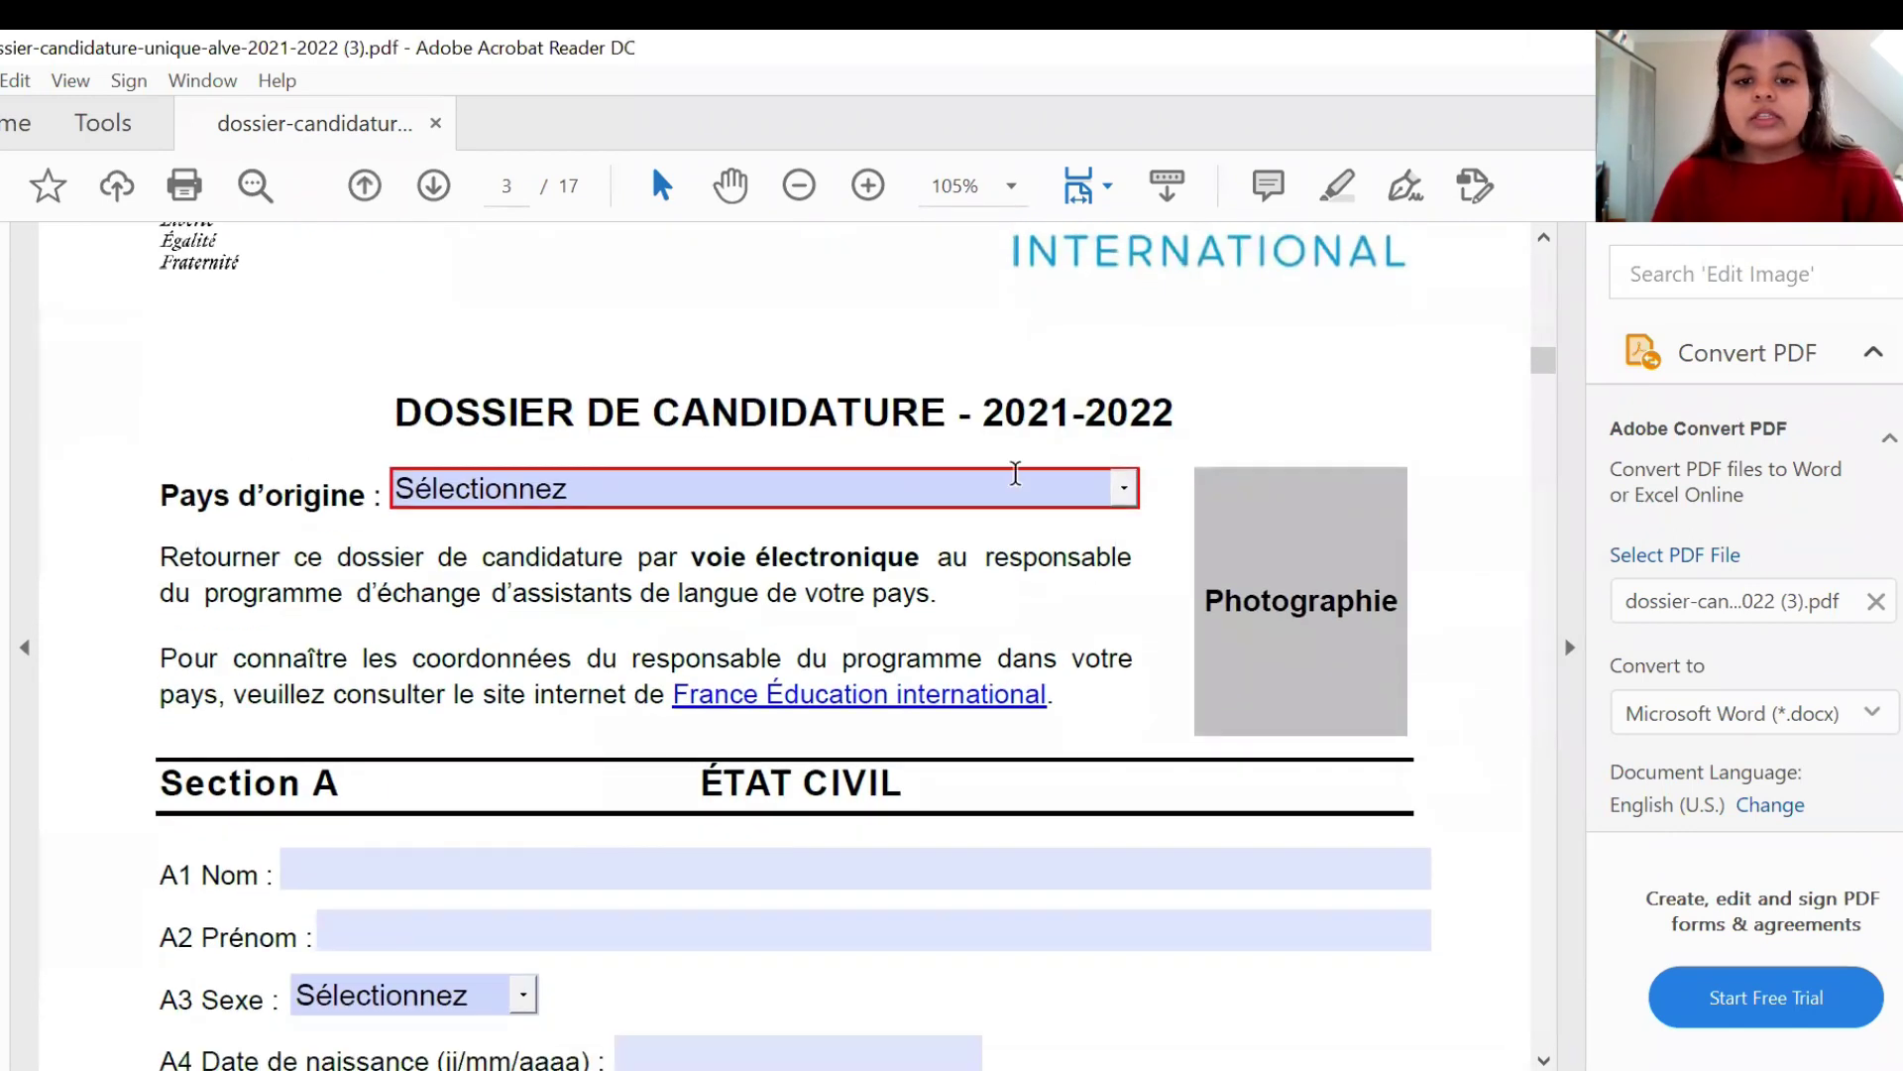
- Set Pays d'origine to INDE from the country list
click(1130, 488)
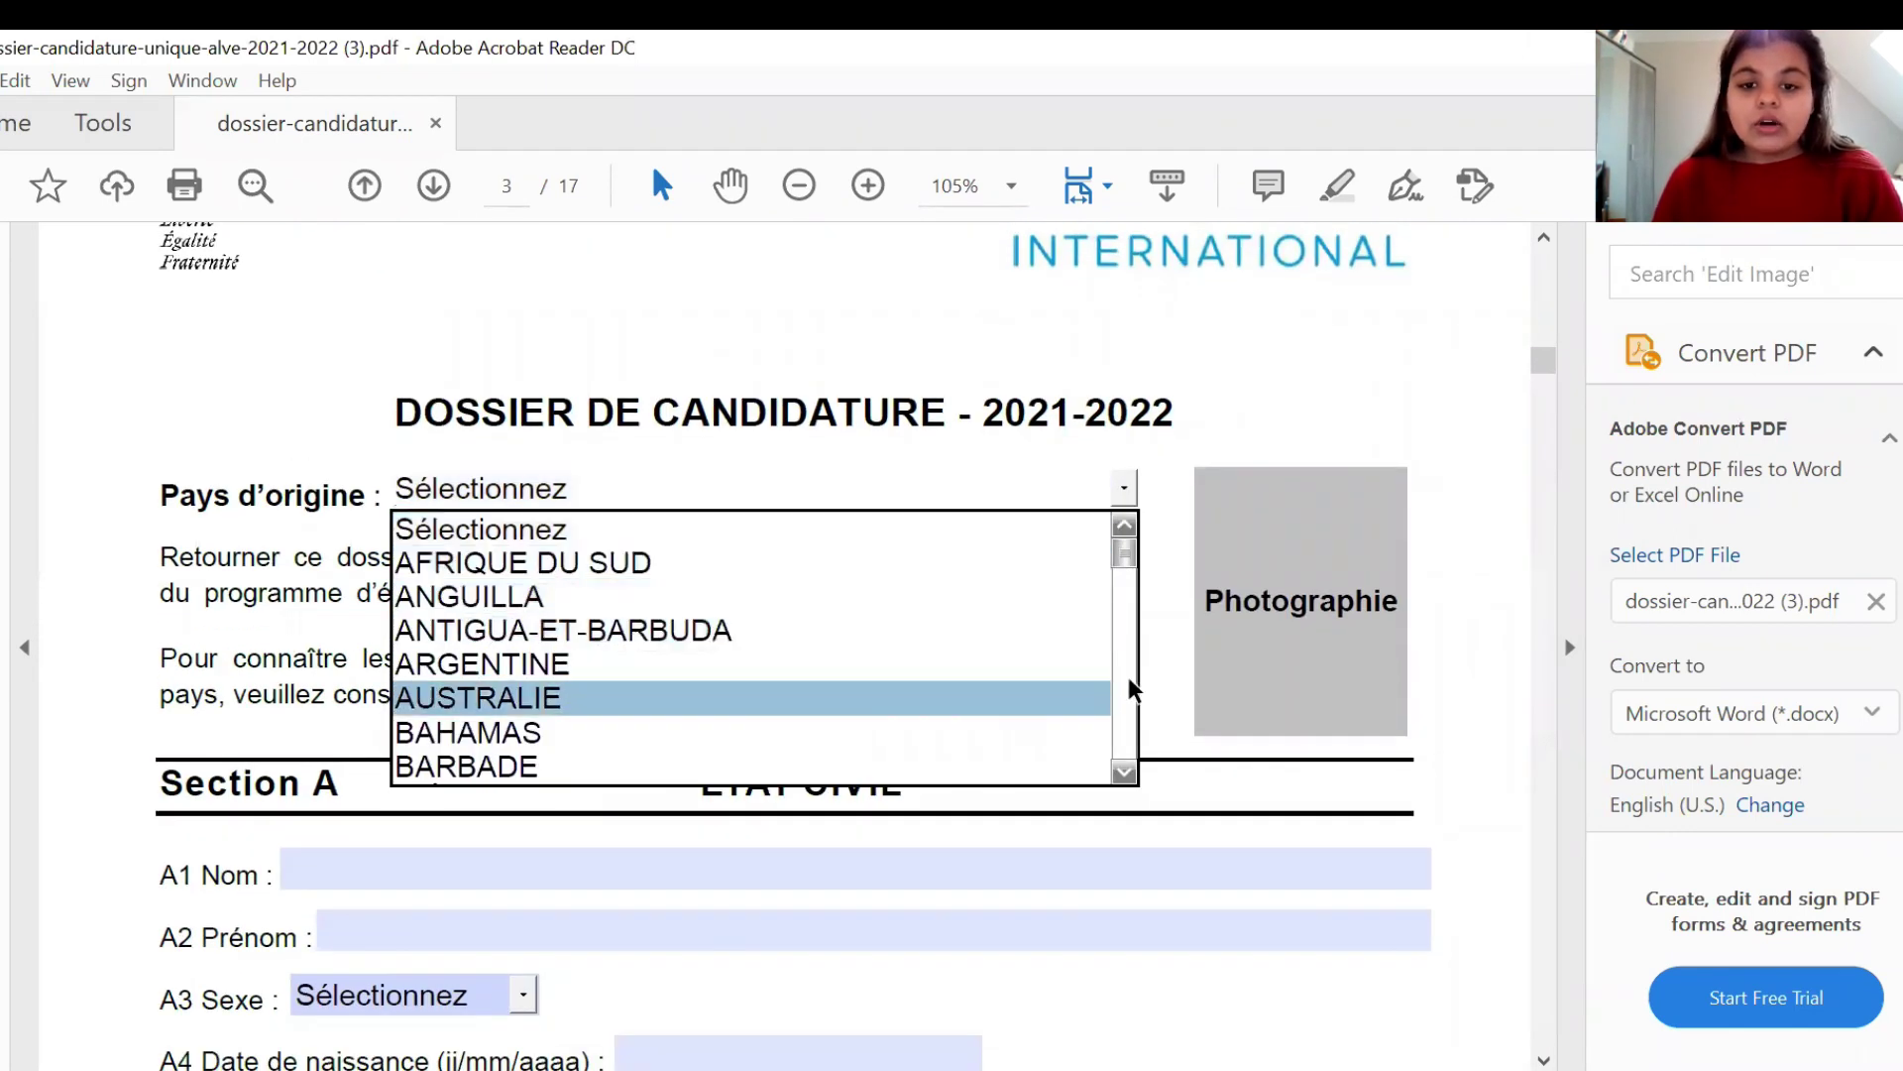
click(1130, 682)
click(1133, 682)
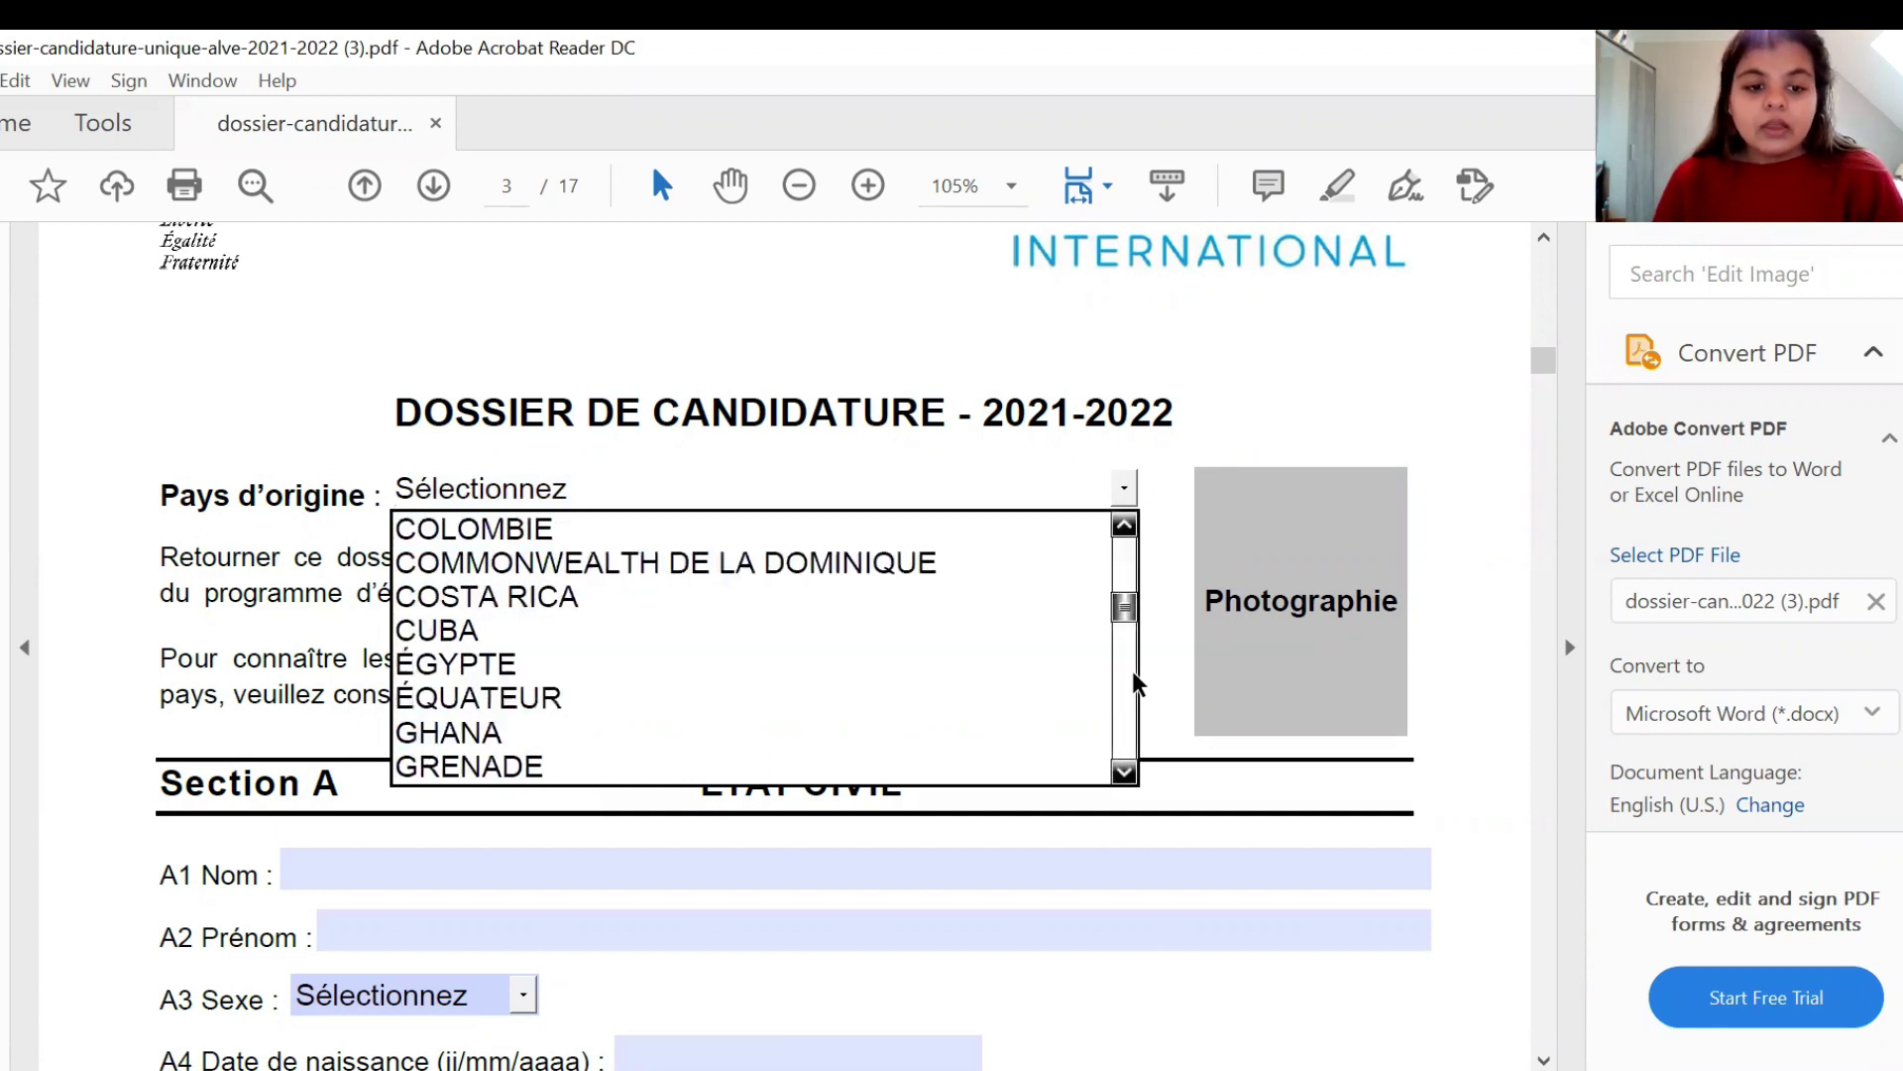
click(1133, 682)
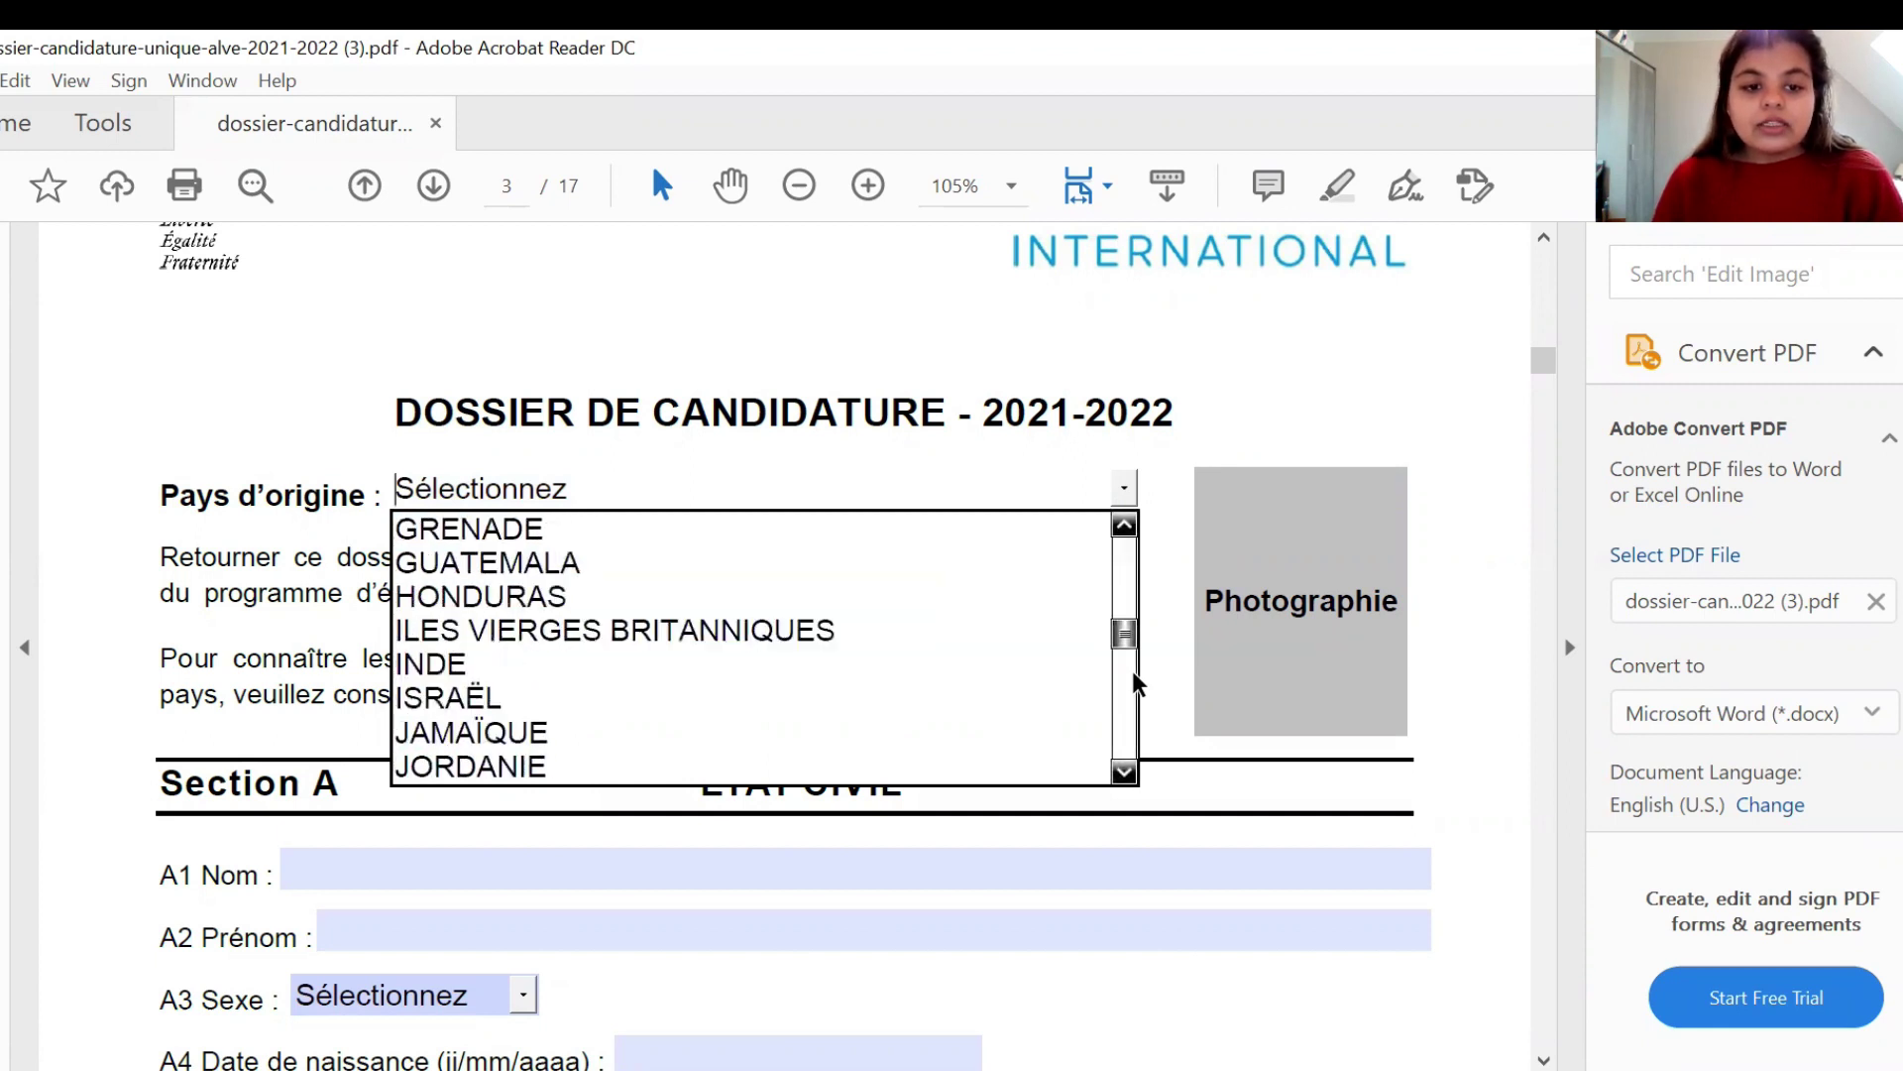
click(1021, 664)
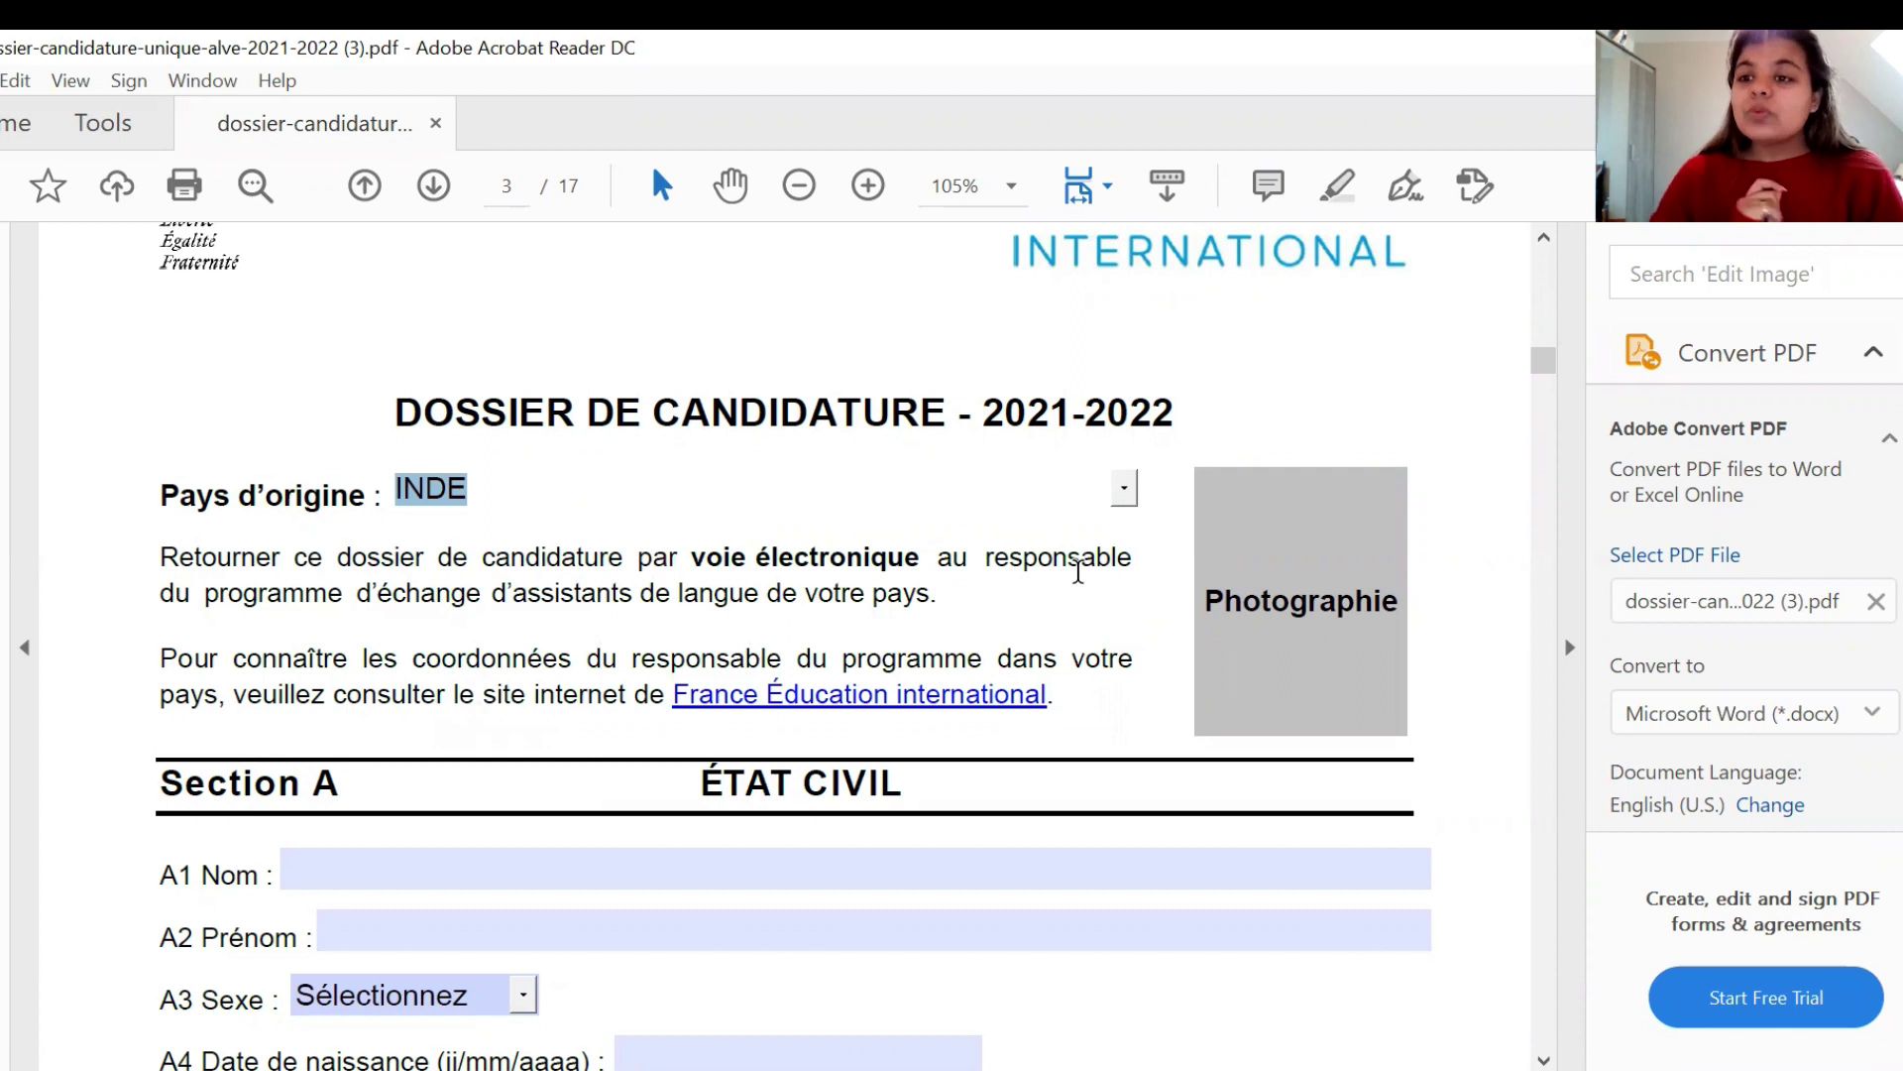
- Load the applicant's portrait photo into the Photographie box
click(1264, 571)
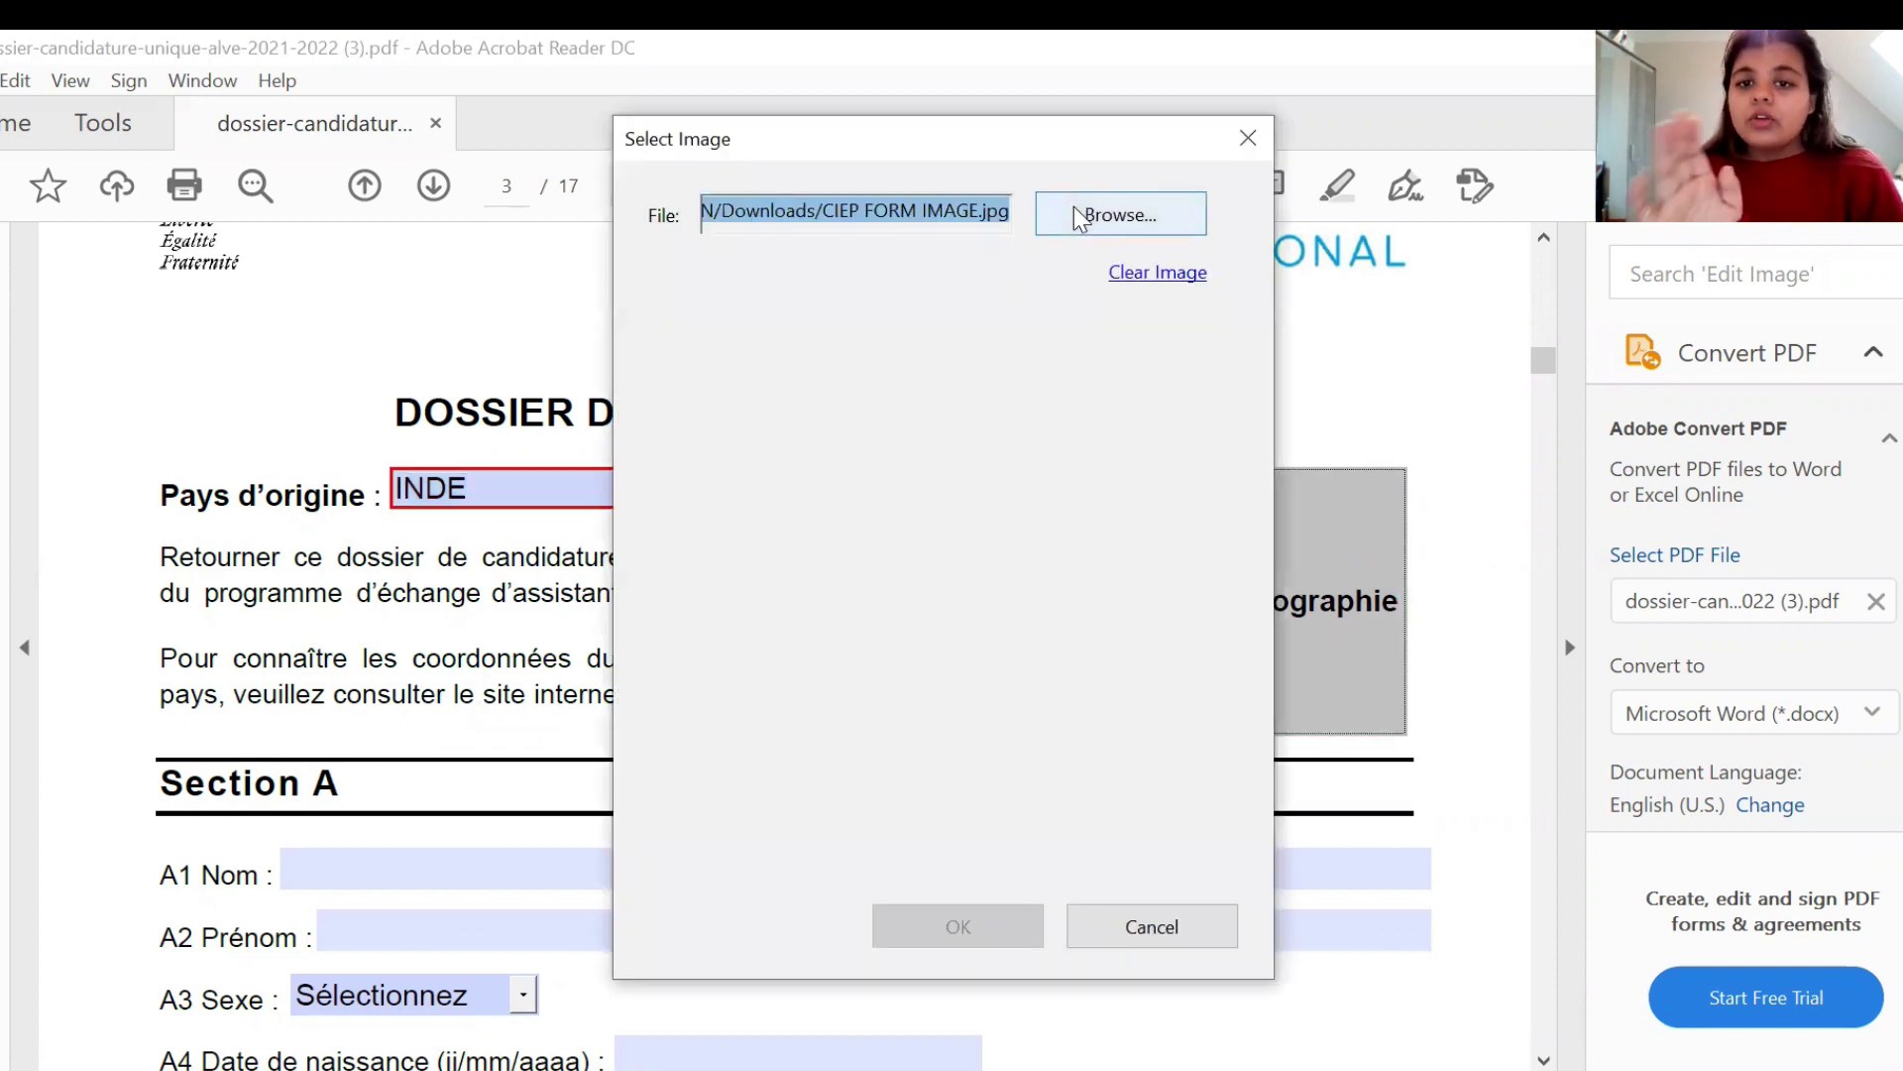
click(1074, 207)
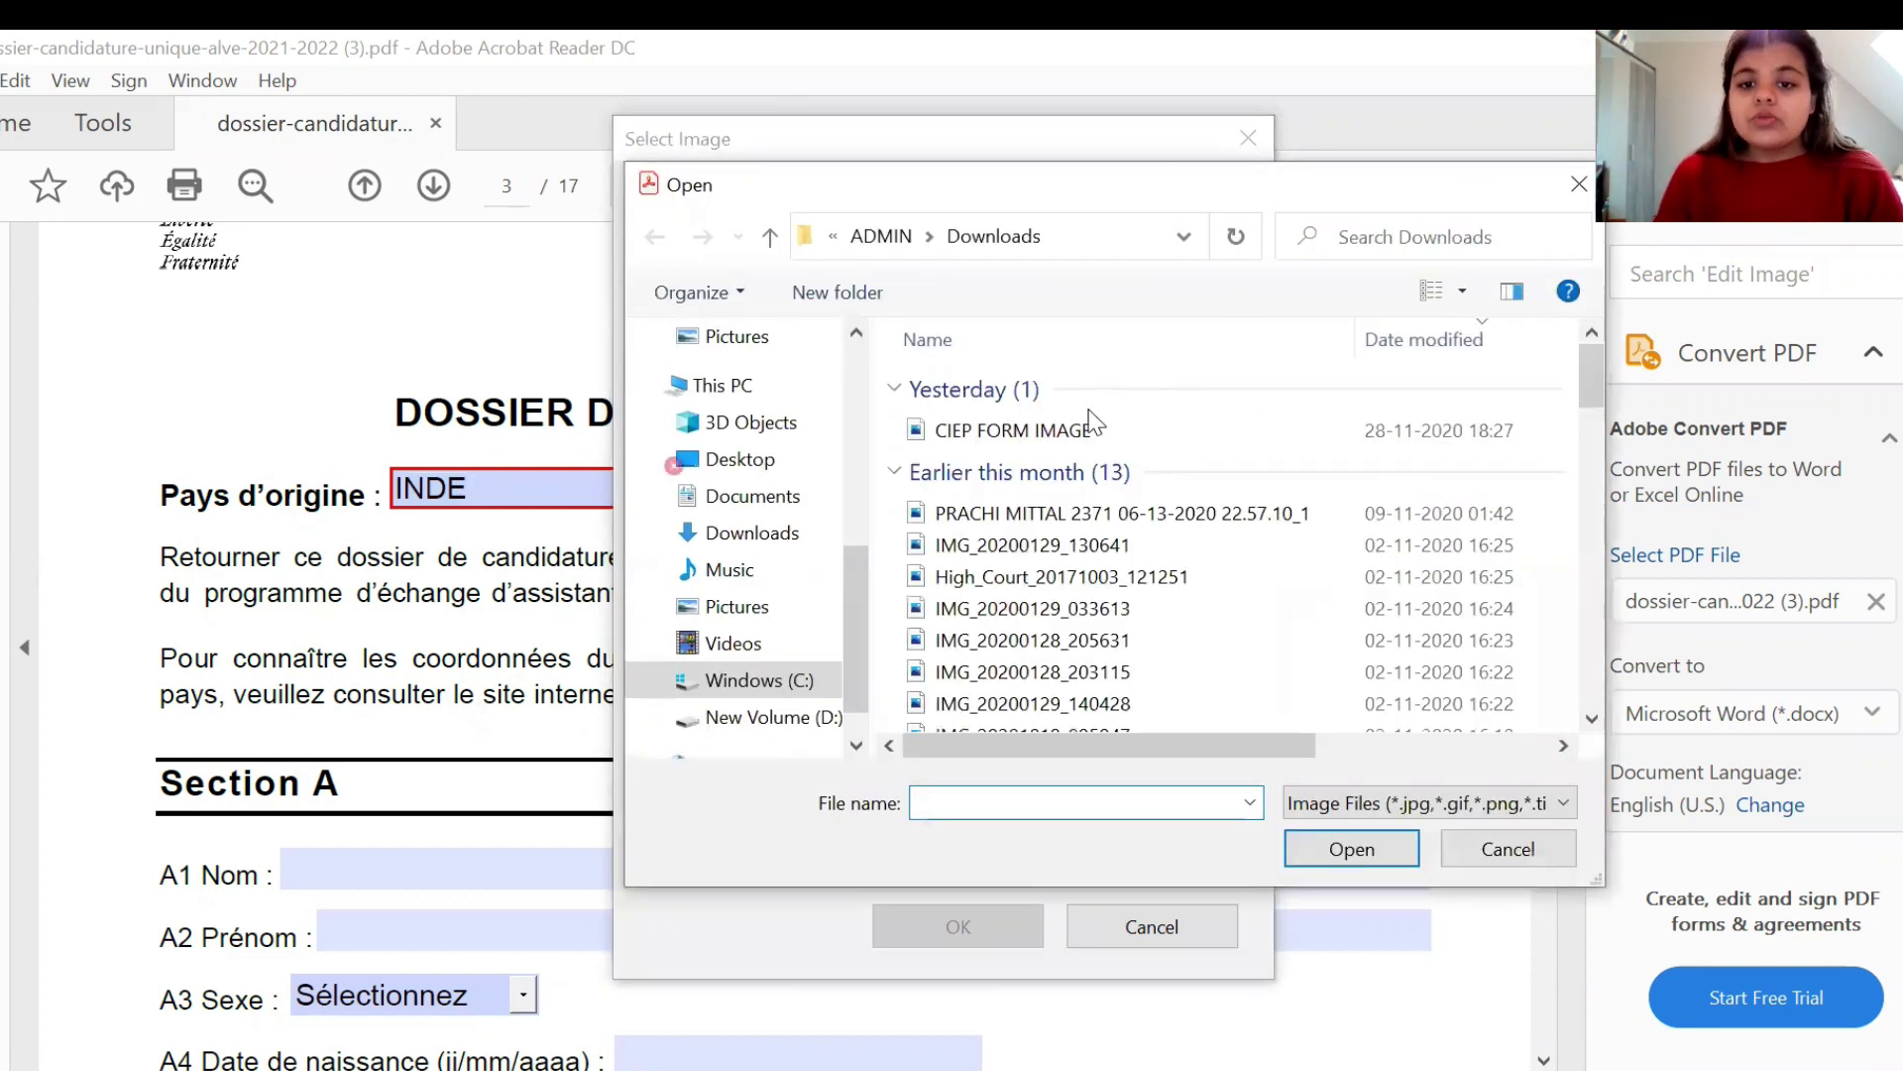
click(1080, 515)
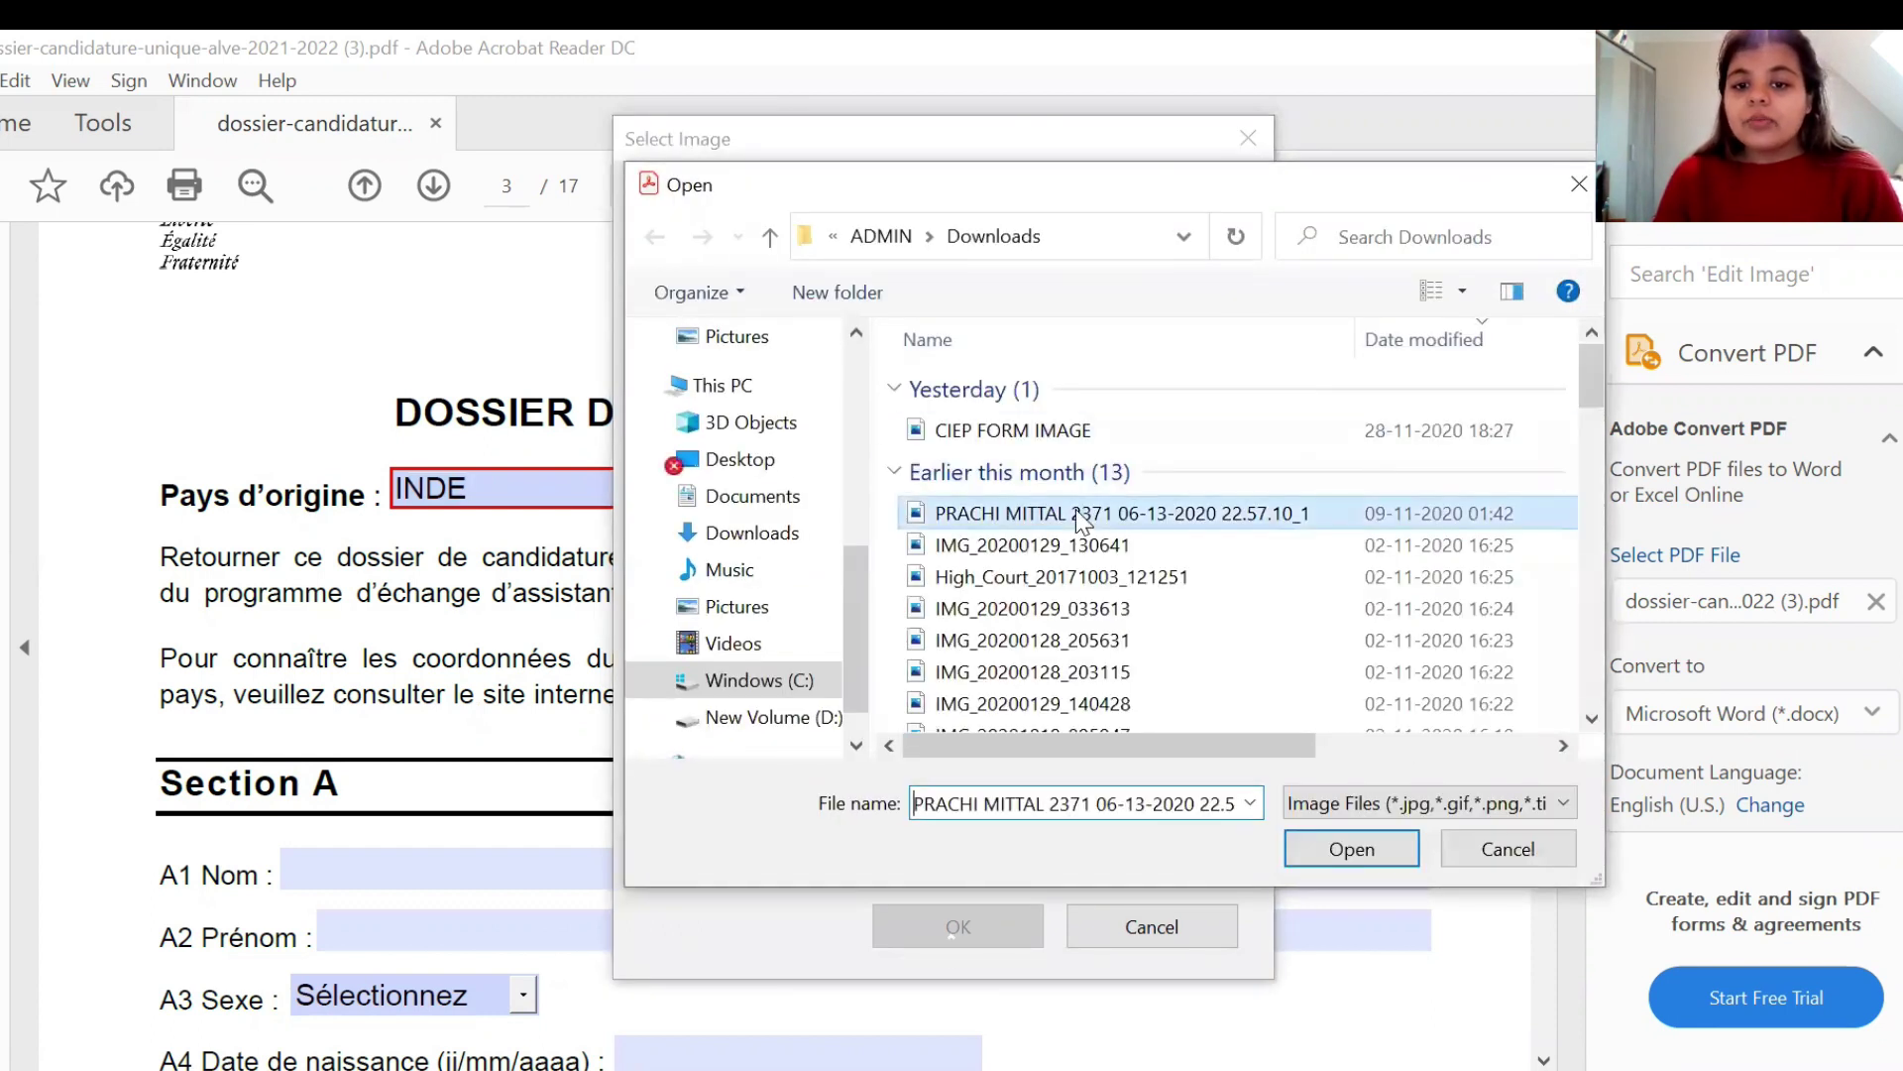
click(1339, 855)
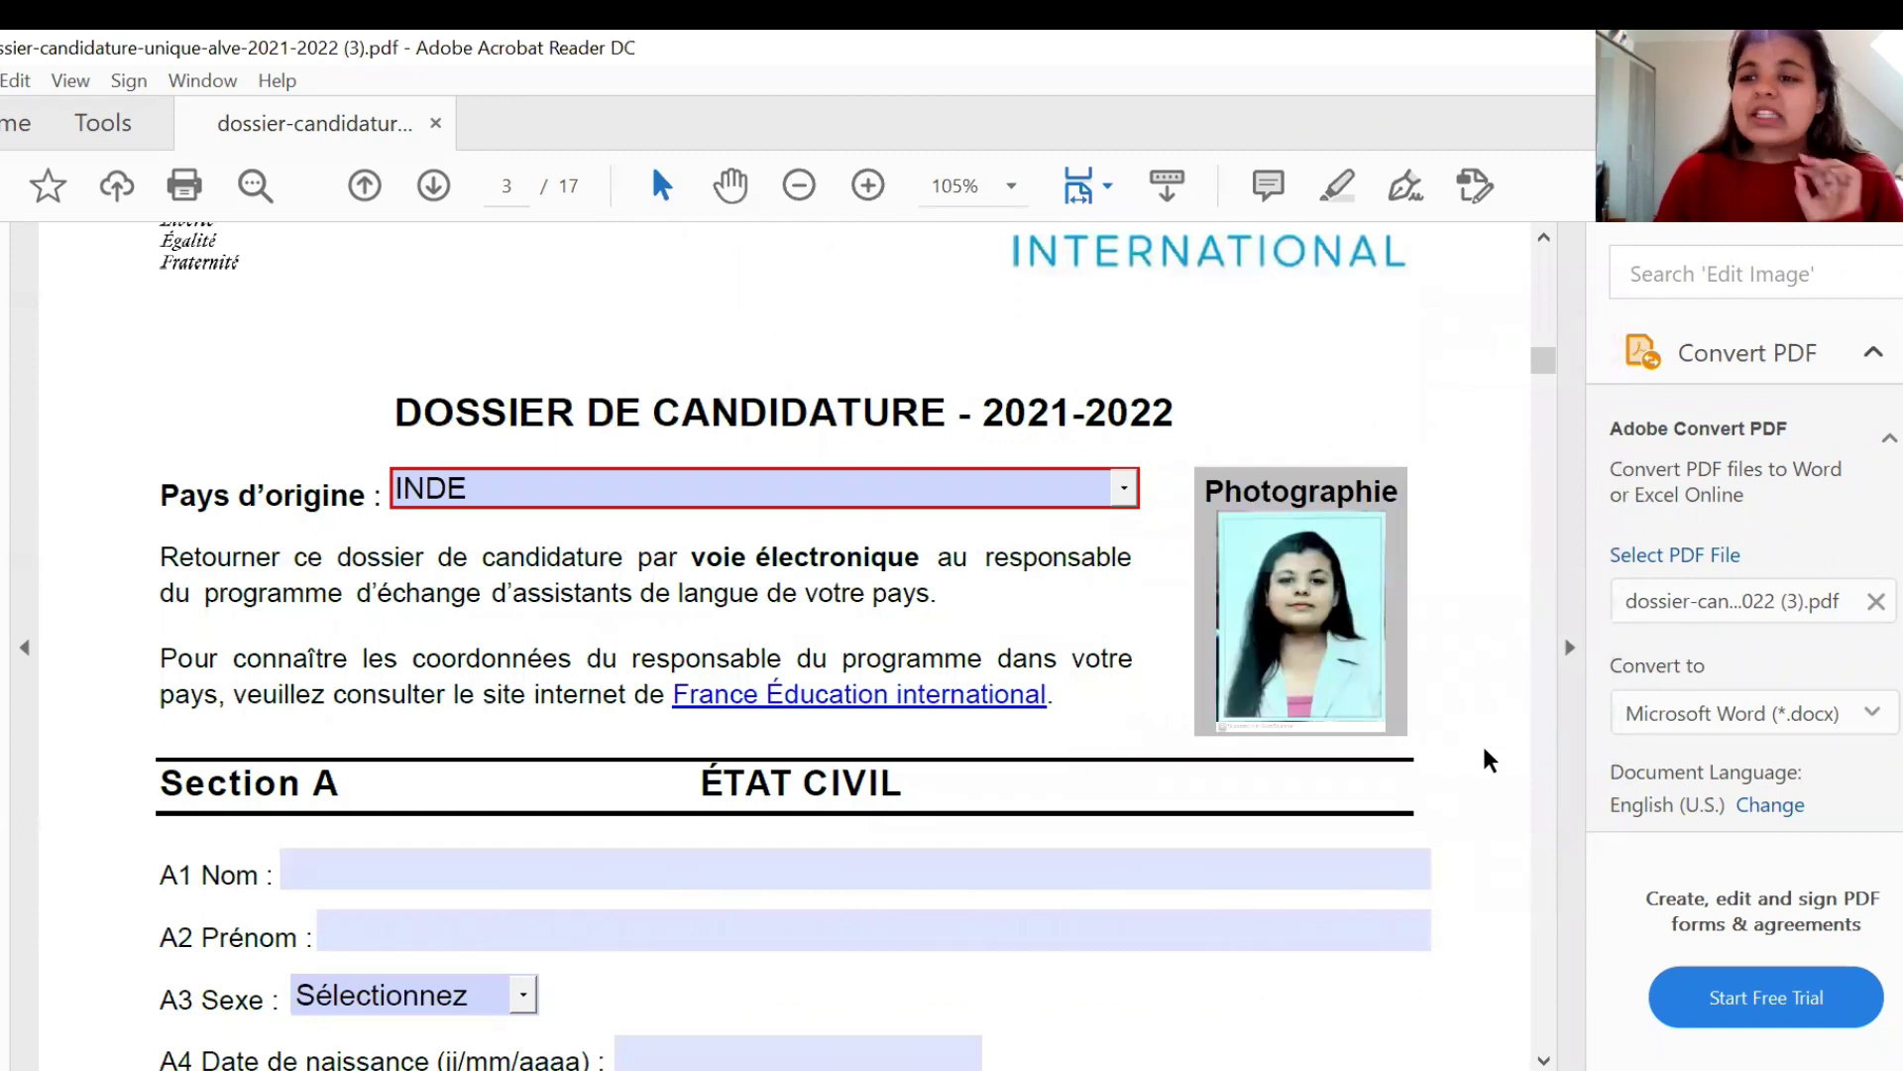
- Enter the applicant's surname and first name in A1 Nom and A2 Prénom
scroll(1490, 759, down, 2)
scroll(1490, 759, down, 3)
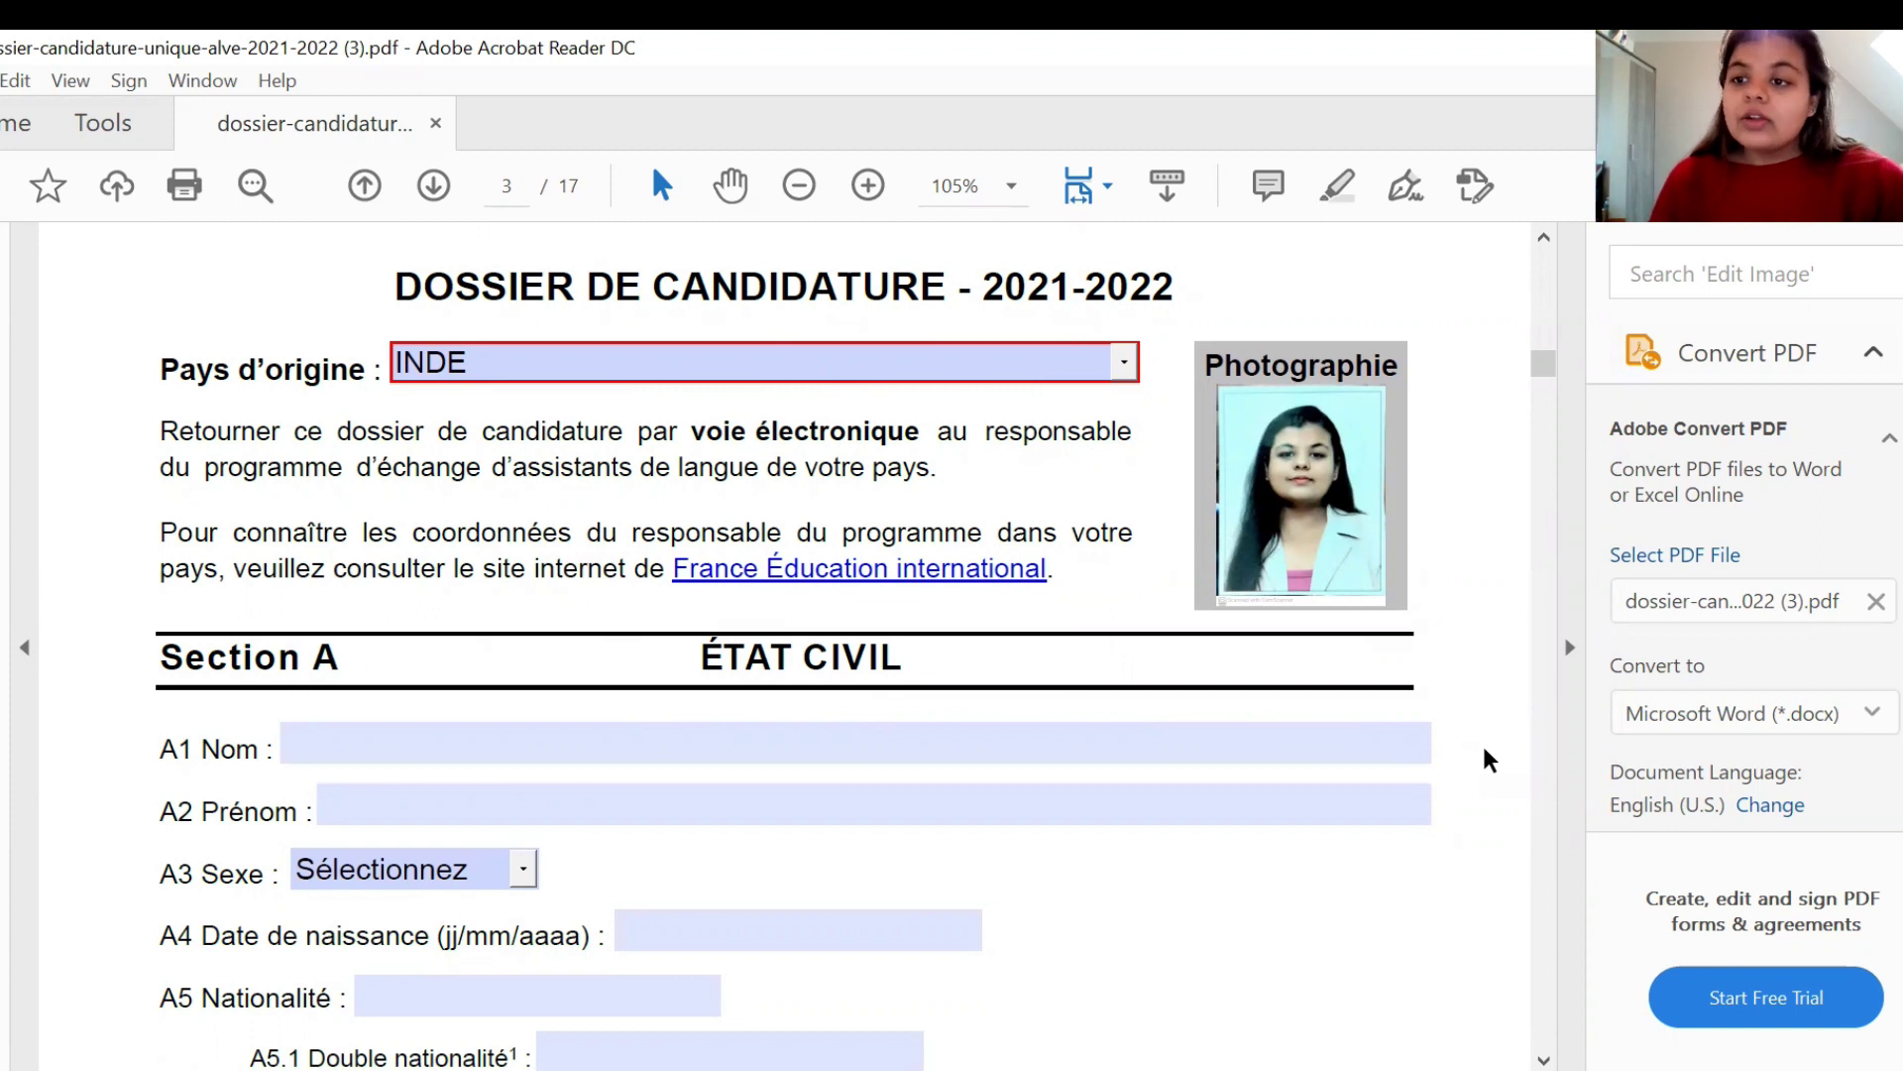
scroll(1487, 759, down, 3)
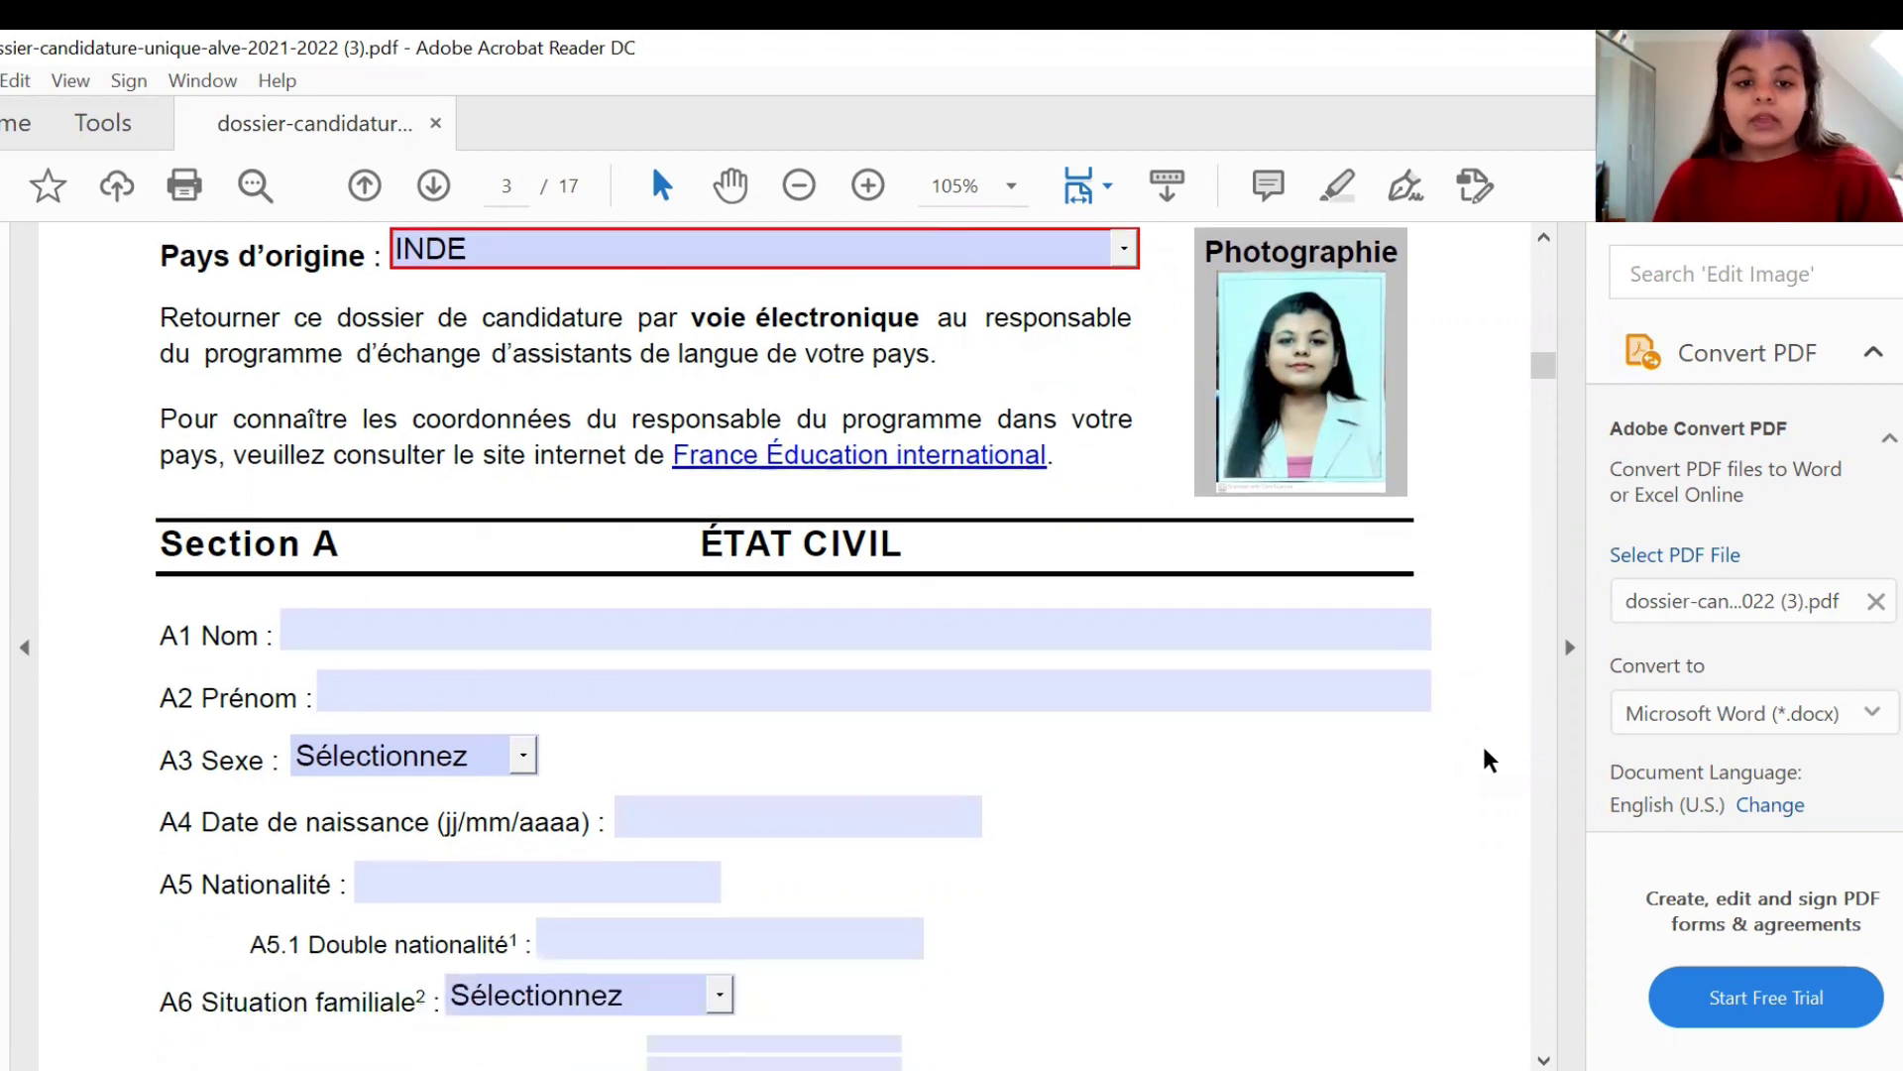
click(881, 588)
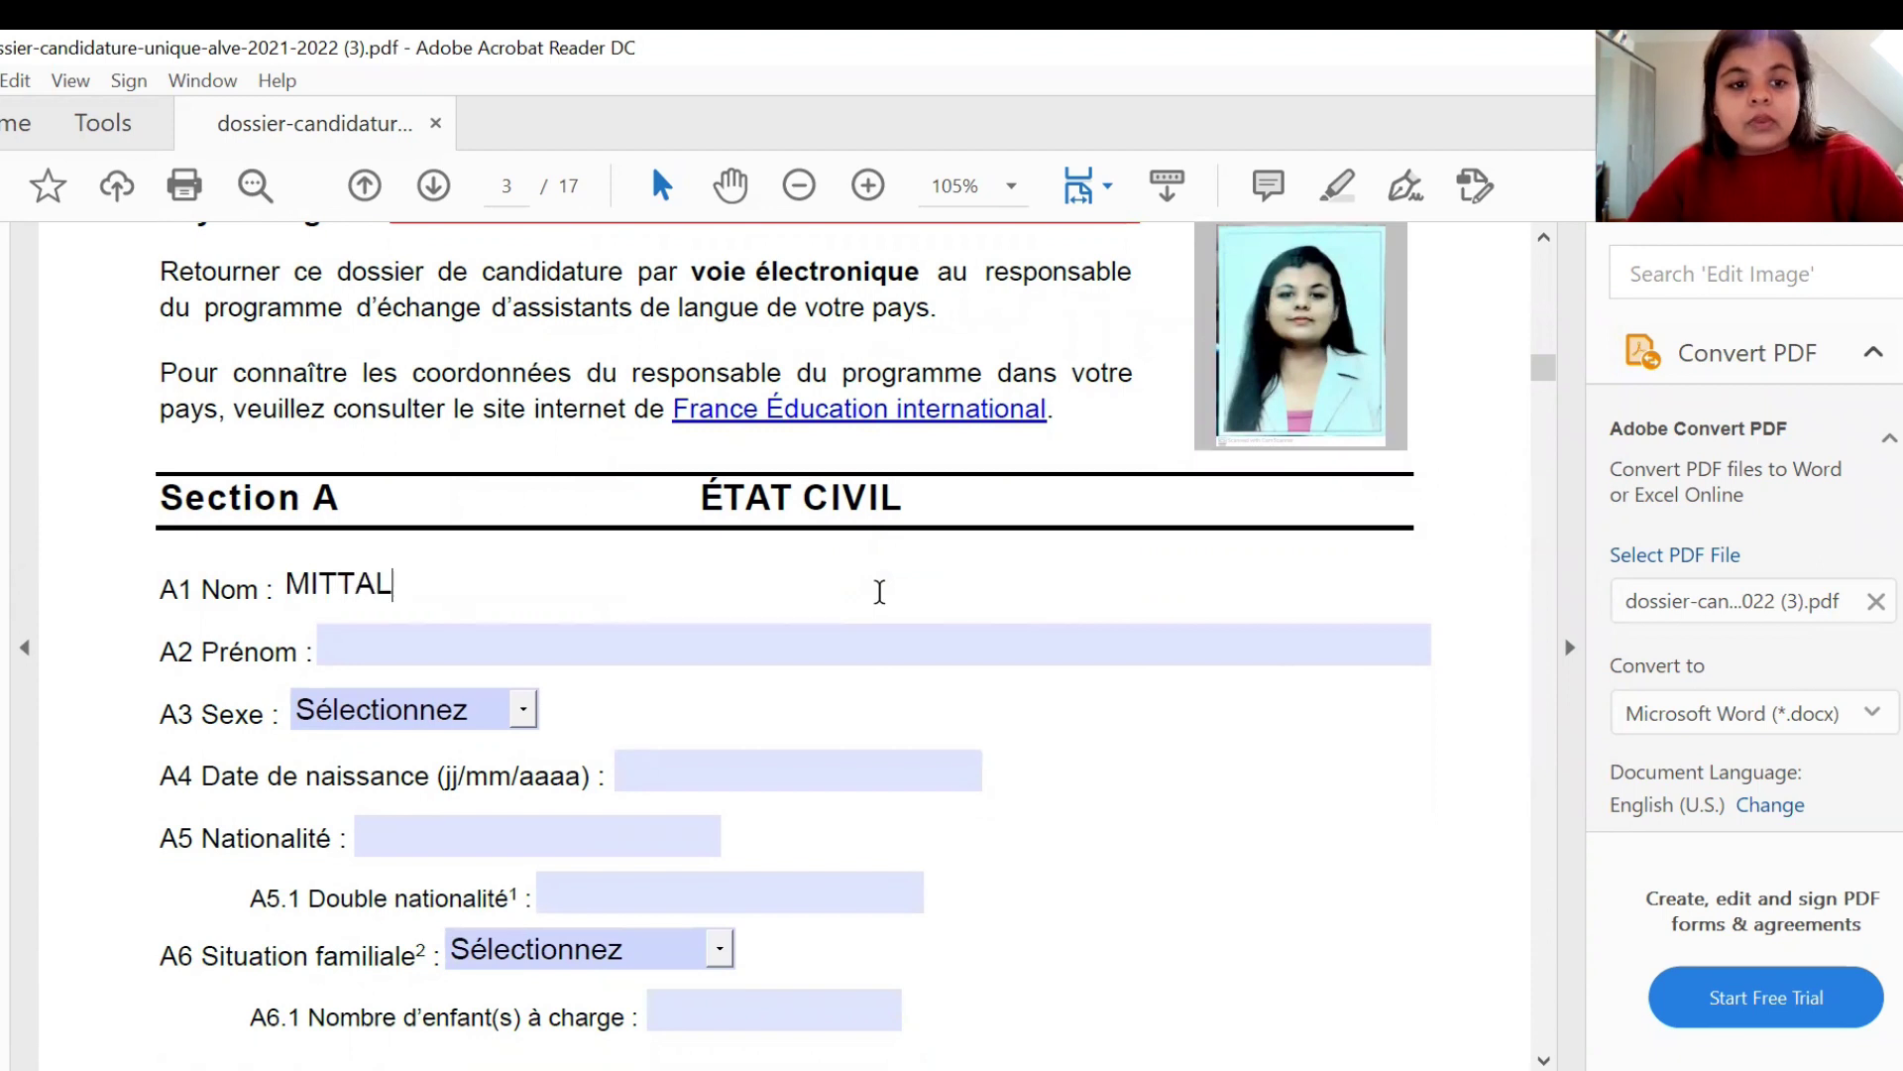
key(Tab)
text(MITT)
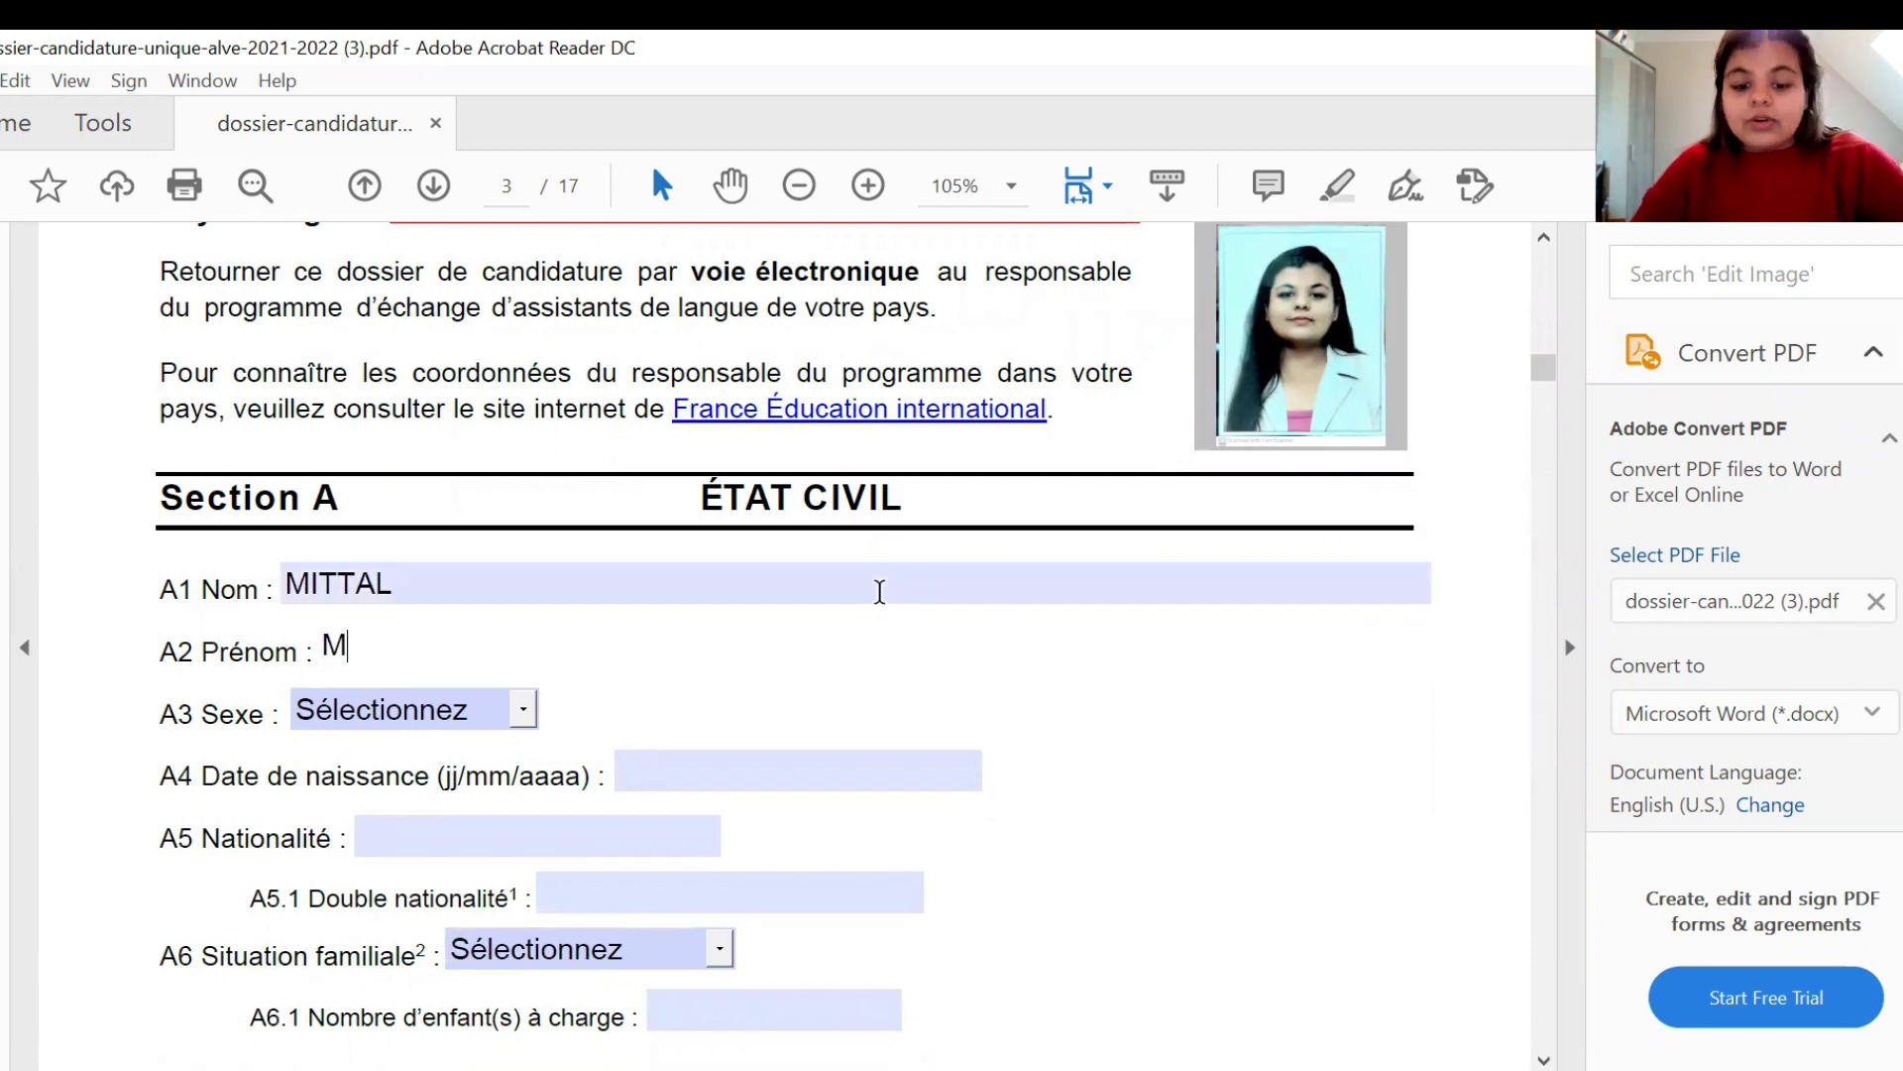
key(BackSpace)
key(BackSpace)
key(BackSpace)
key(BackSpace)
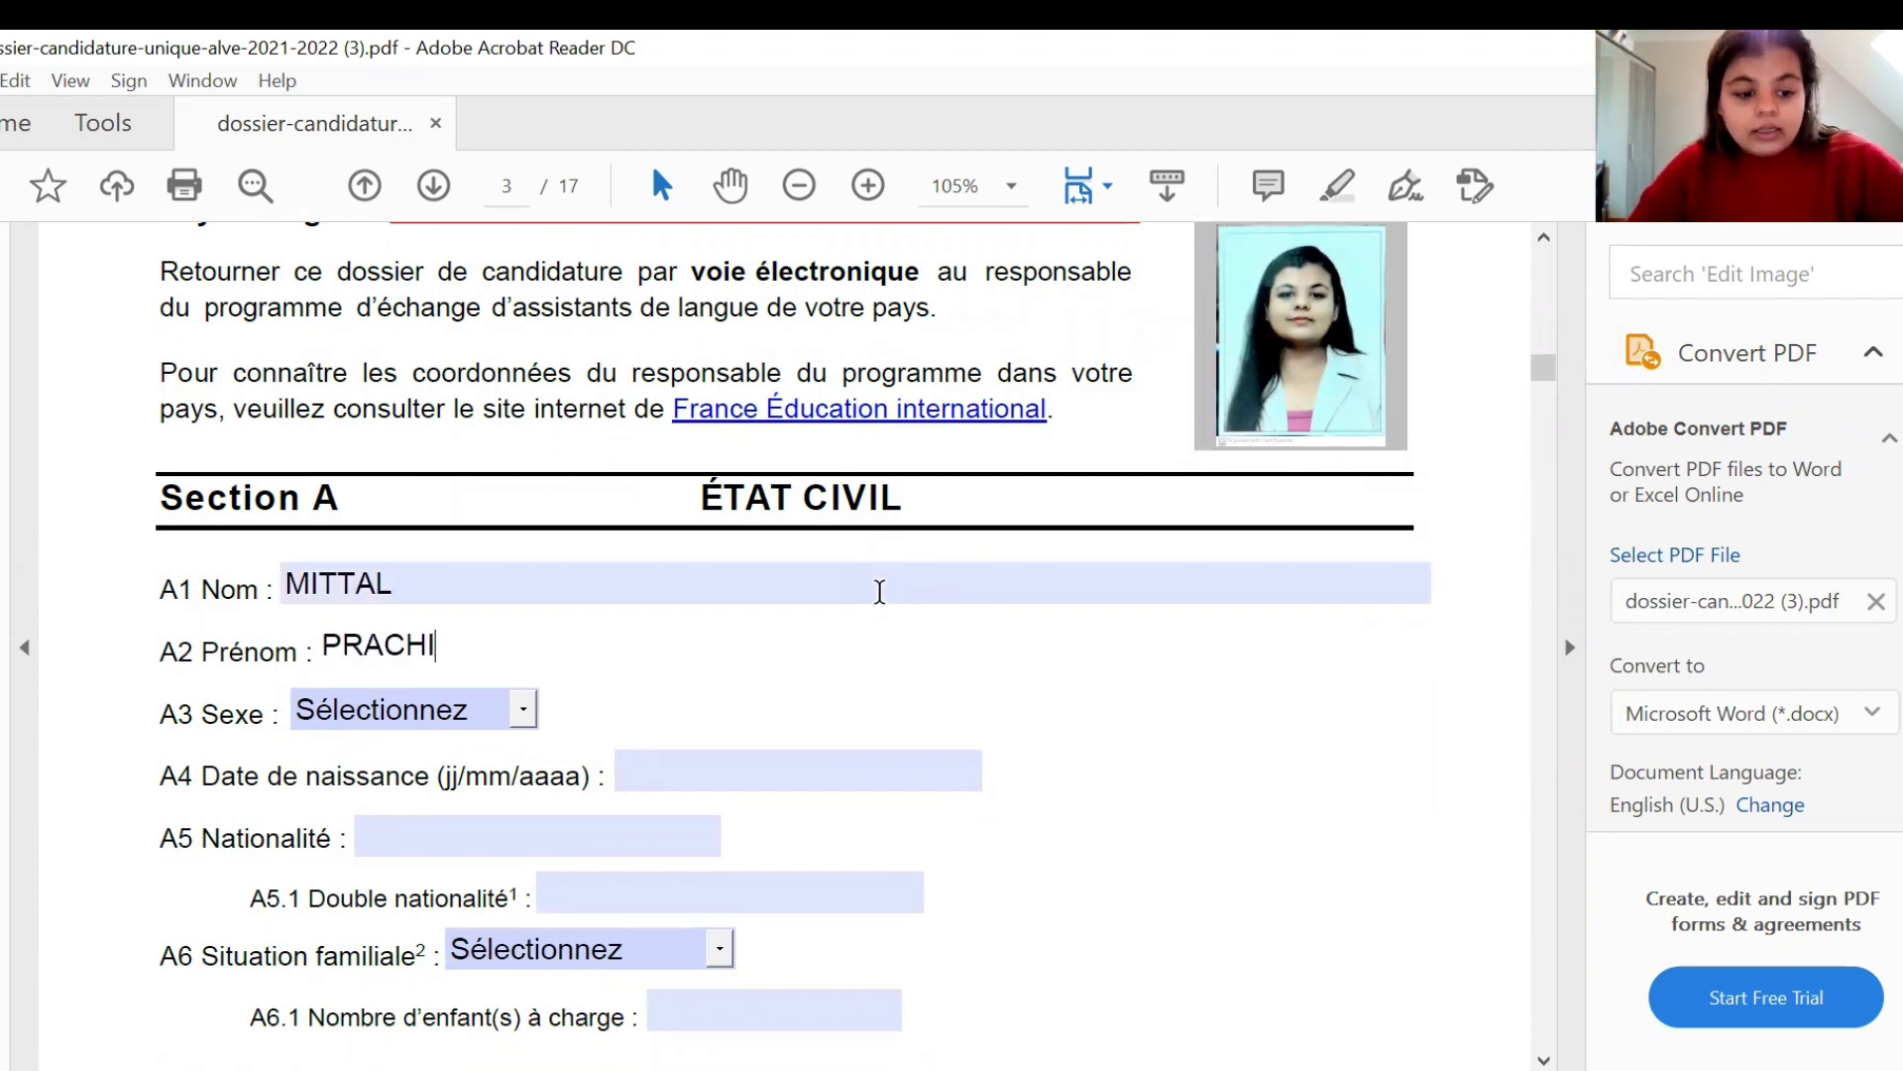
- Set A3 Sexe to Féminin and enter the applicant's birth date
key(Tab)
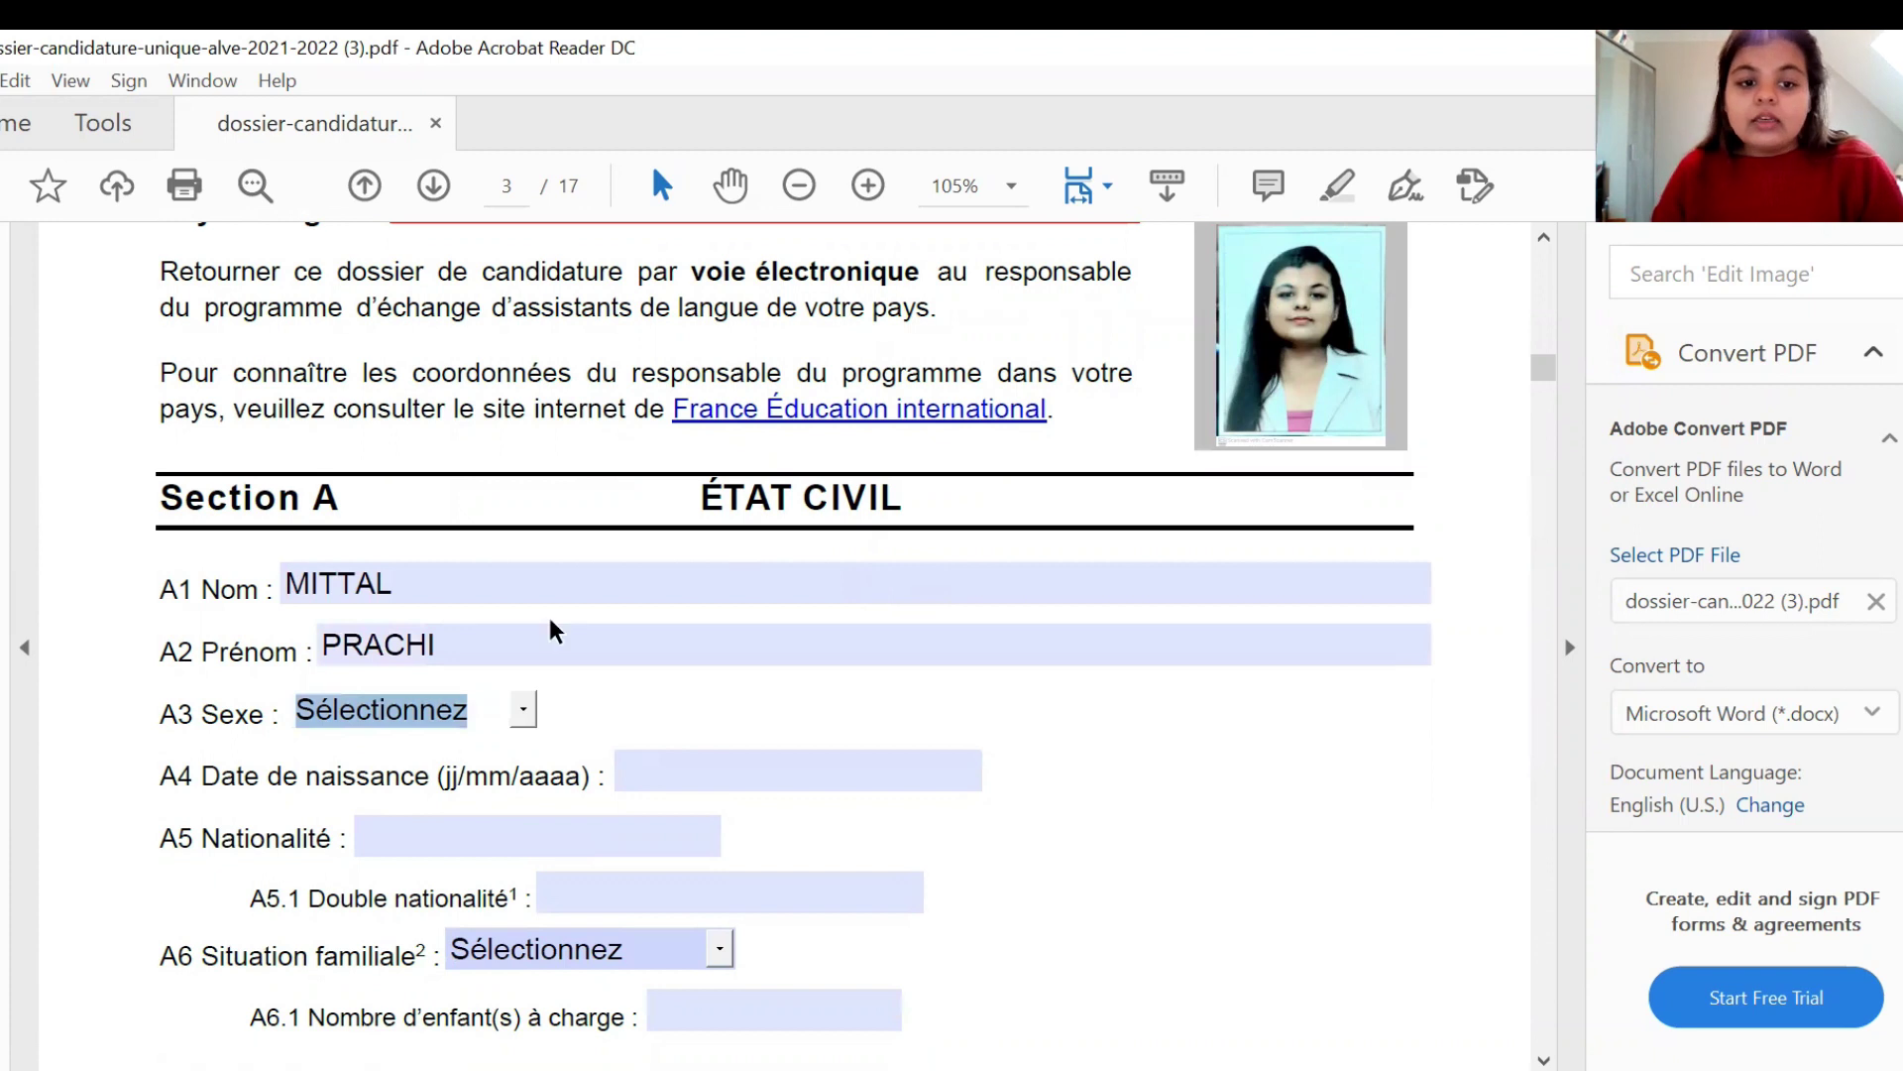
key(Down)
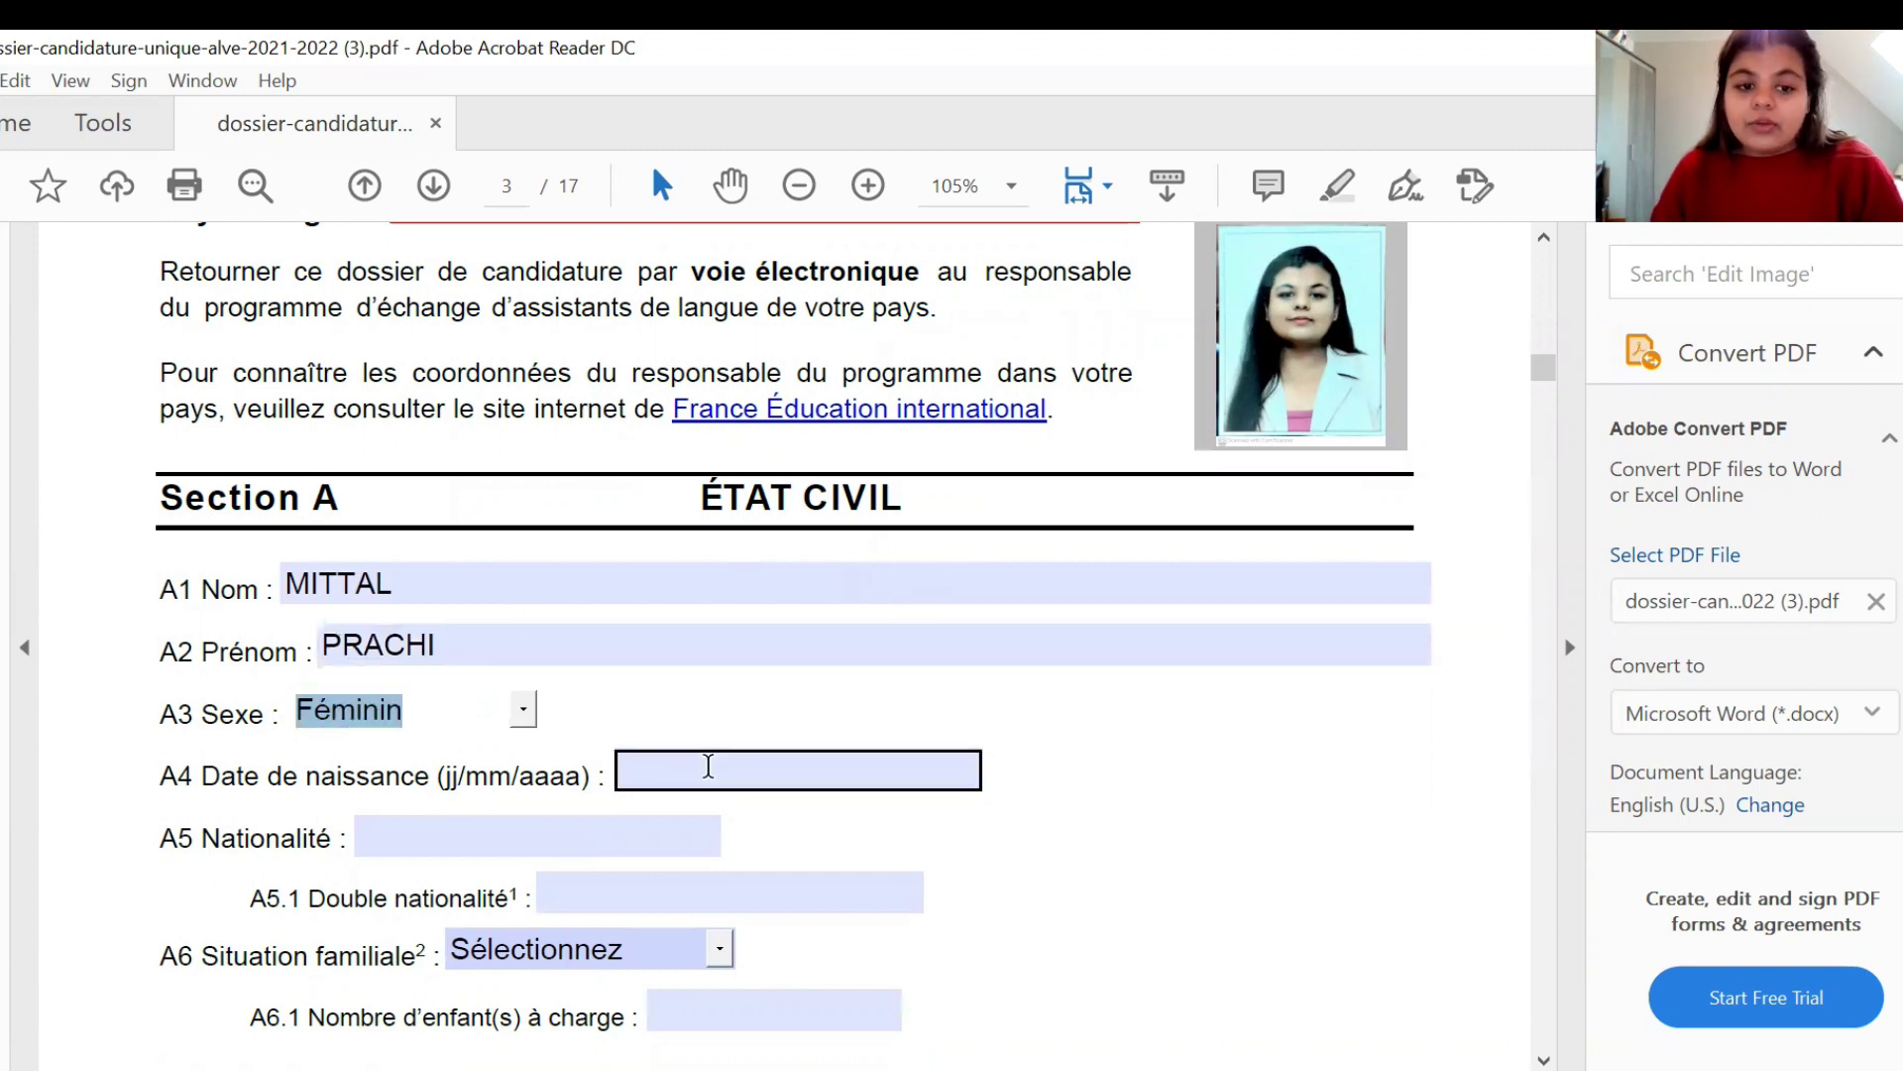
click(708, 767)
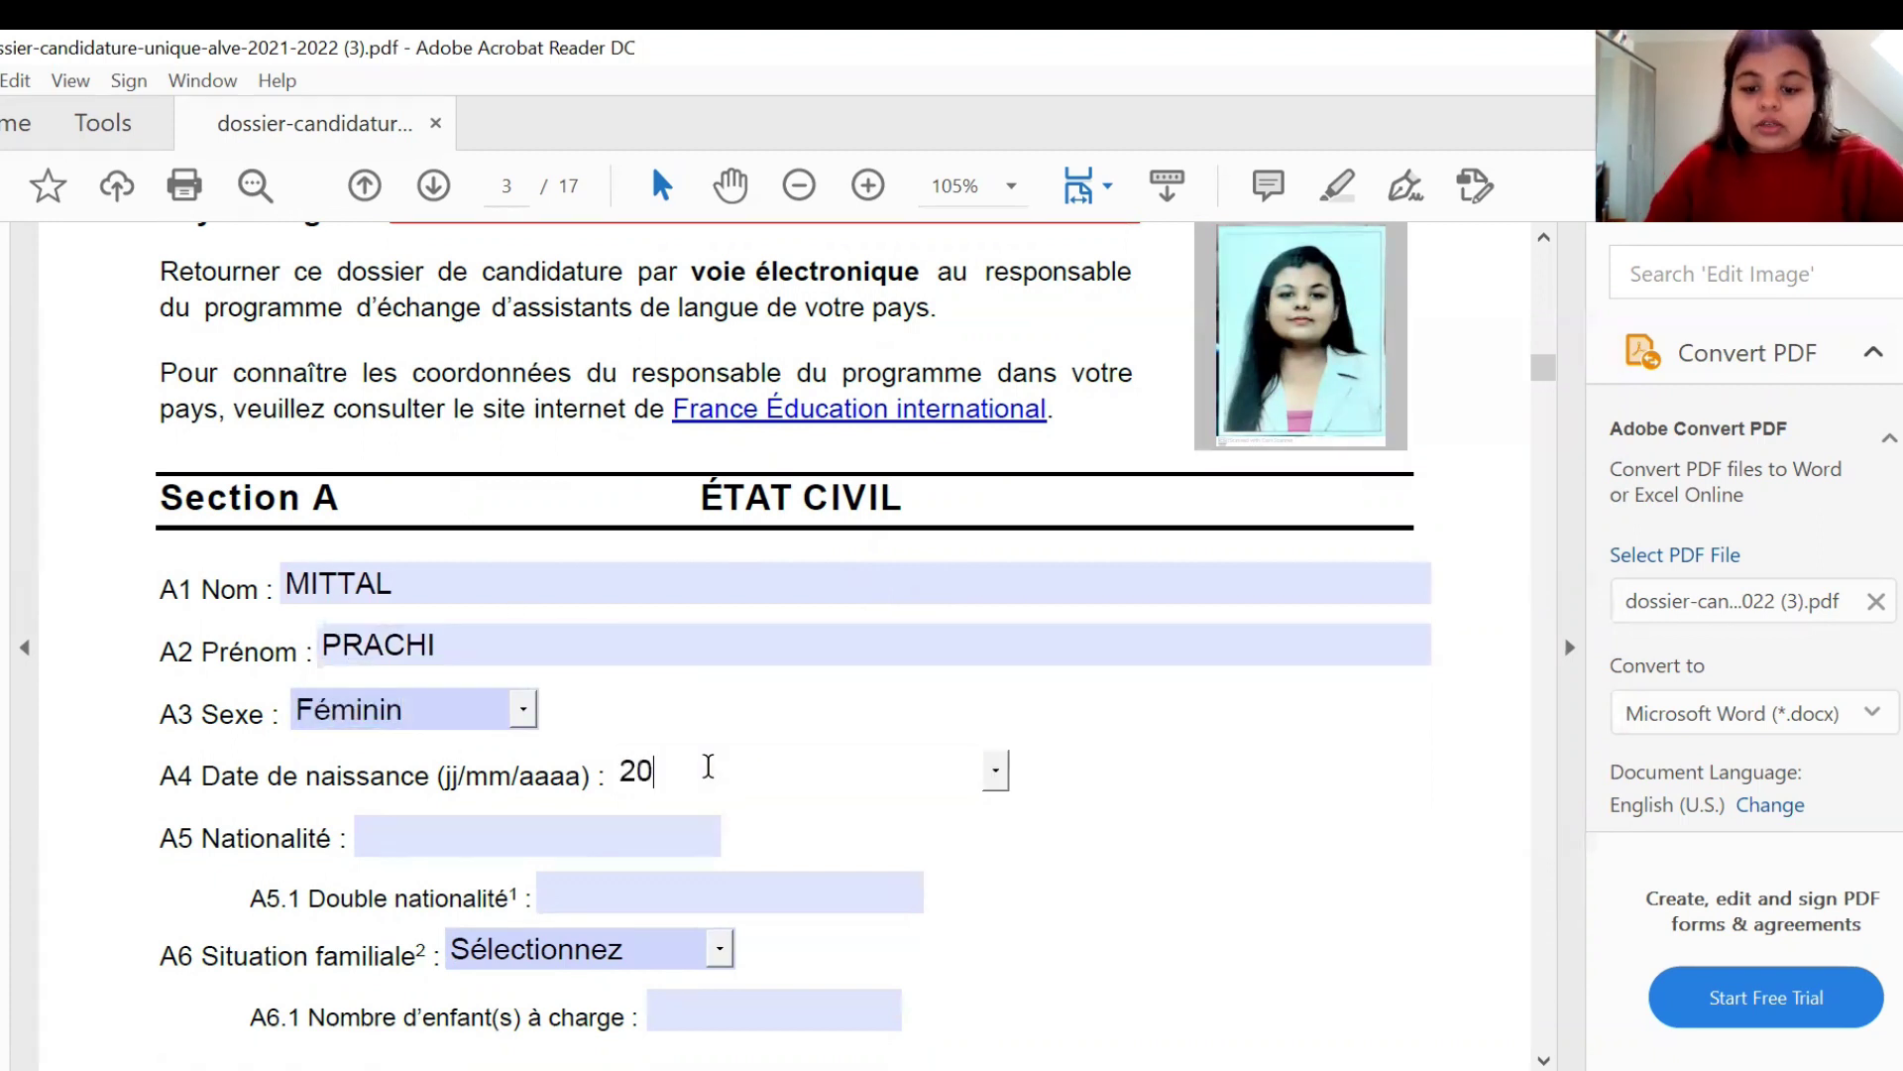
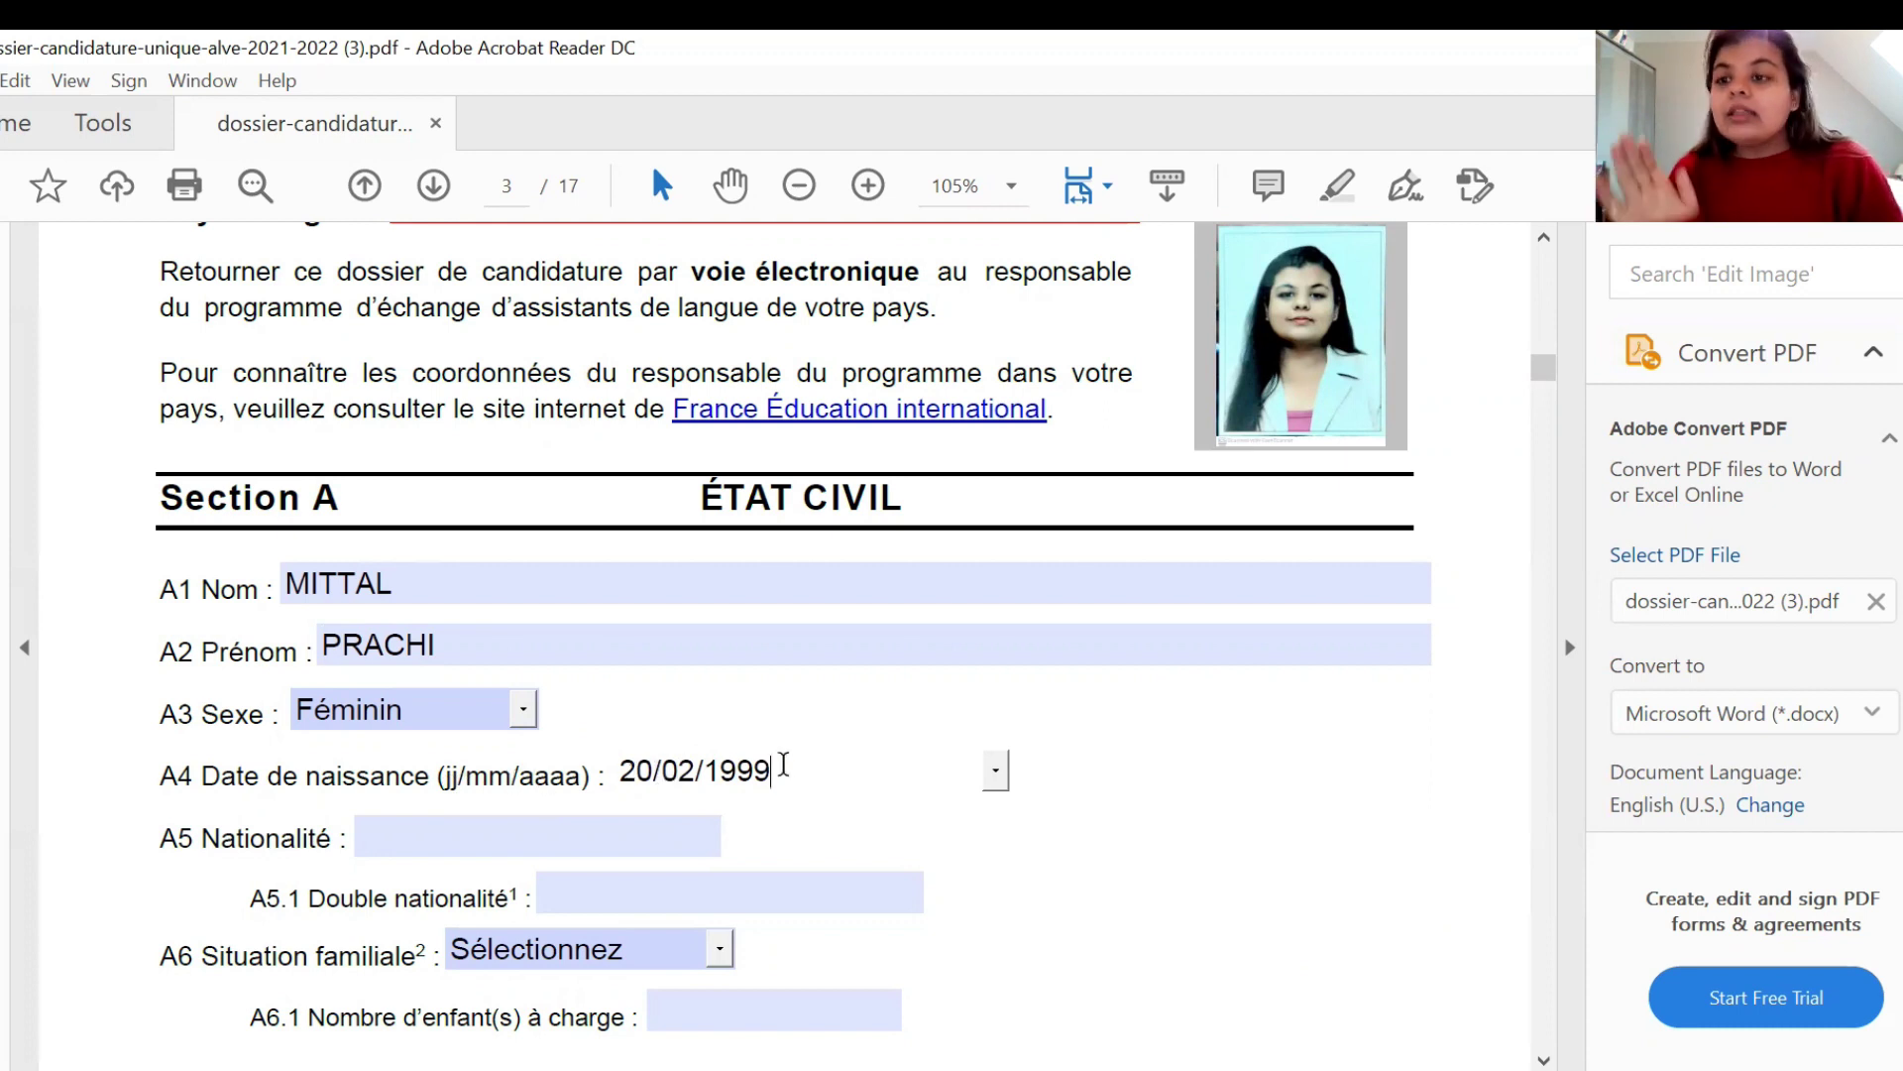
- Set A5 Nationalité to INDIENNE and A5.1 Double nationalité to NA
key(Tab)
click(480, 838)
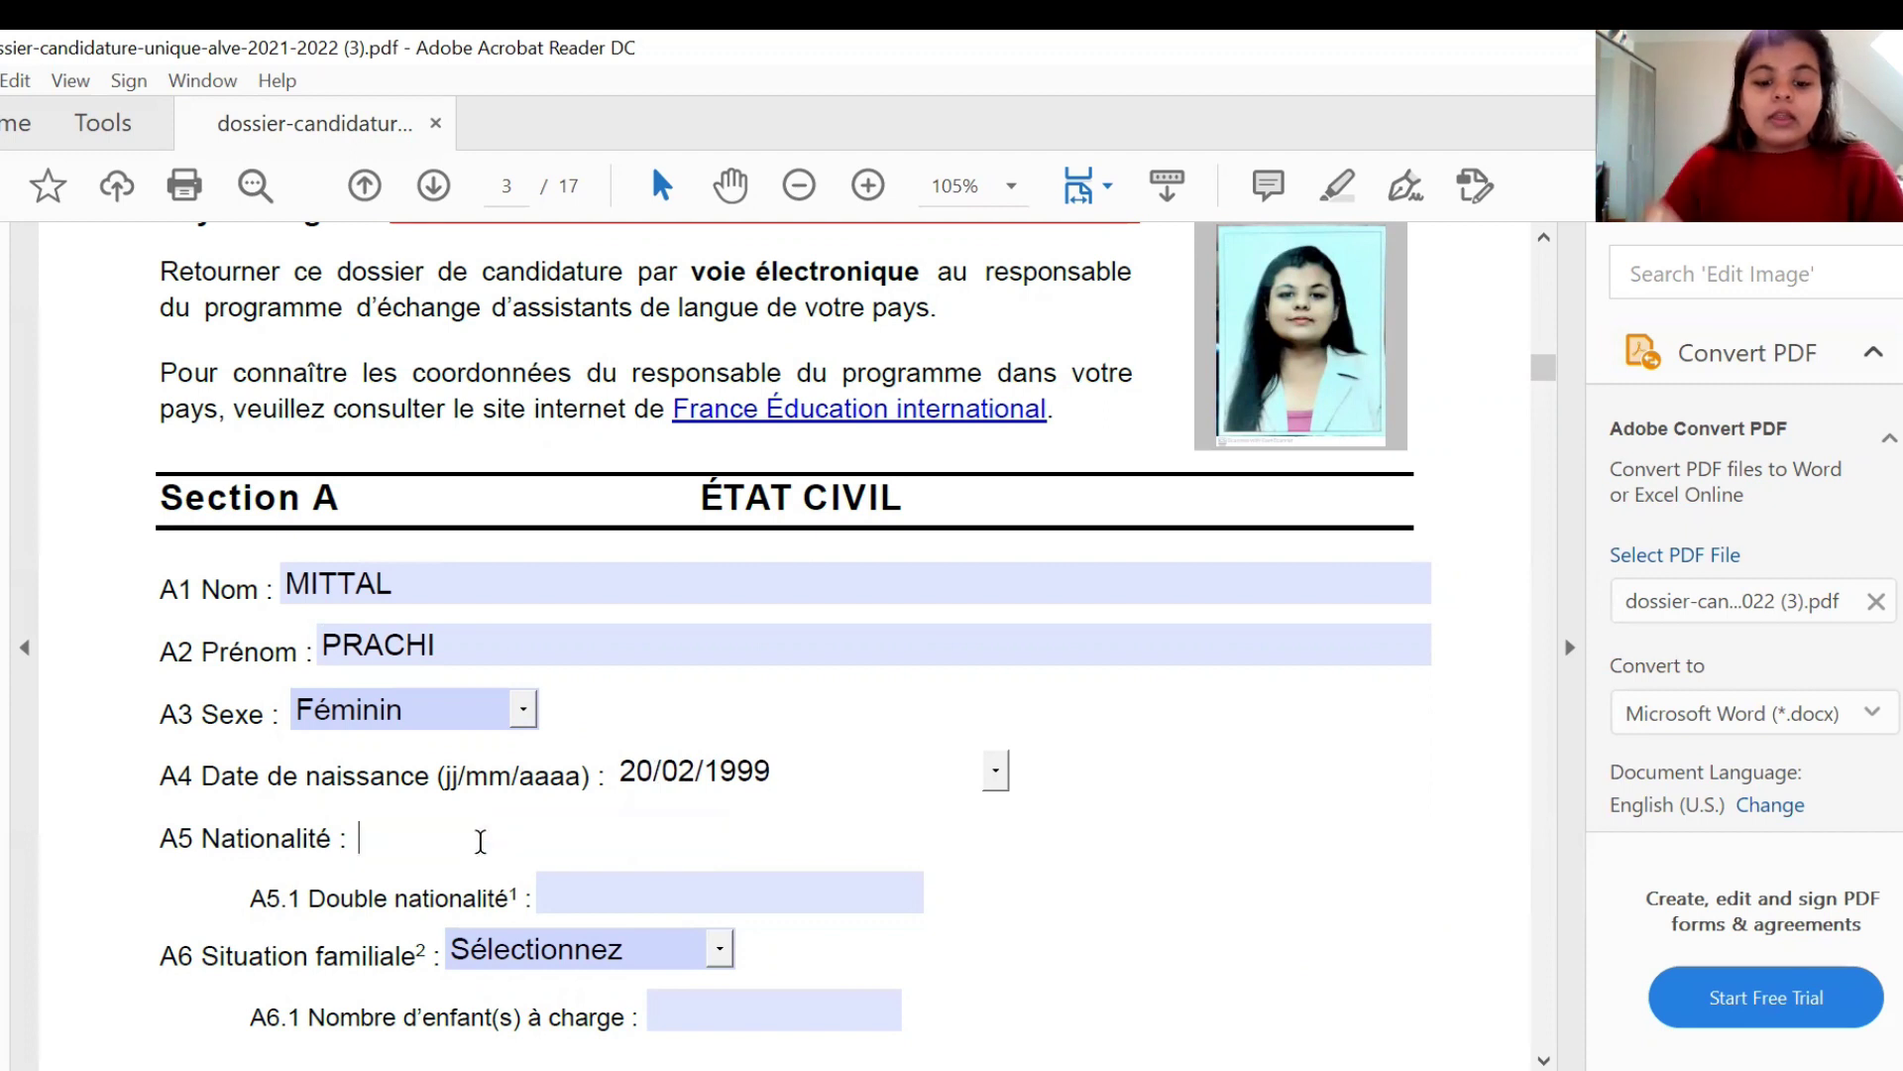
text(INDIENNE)
key(BackSpace)
key(BackSpace)
key(BackSpace)
text(NNE)
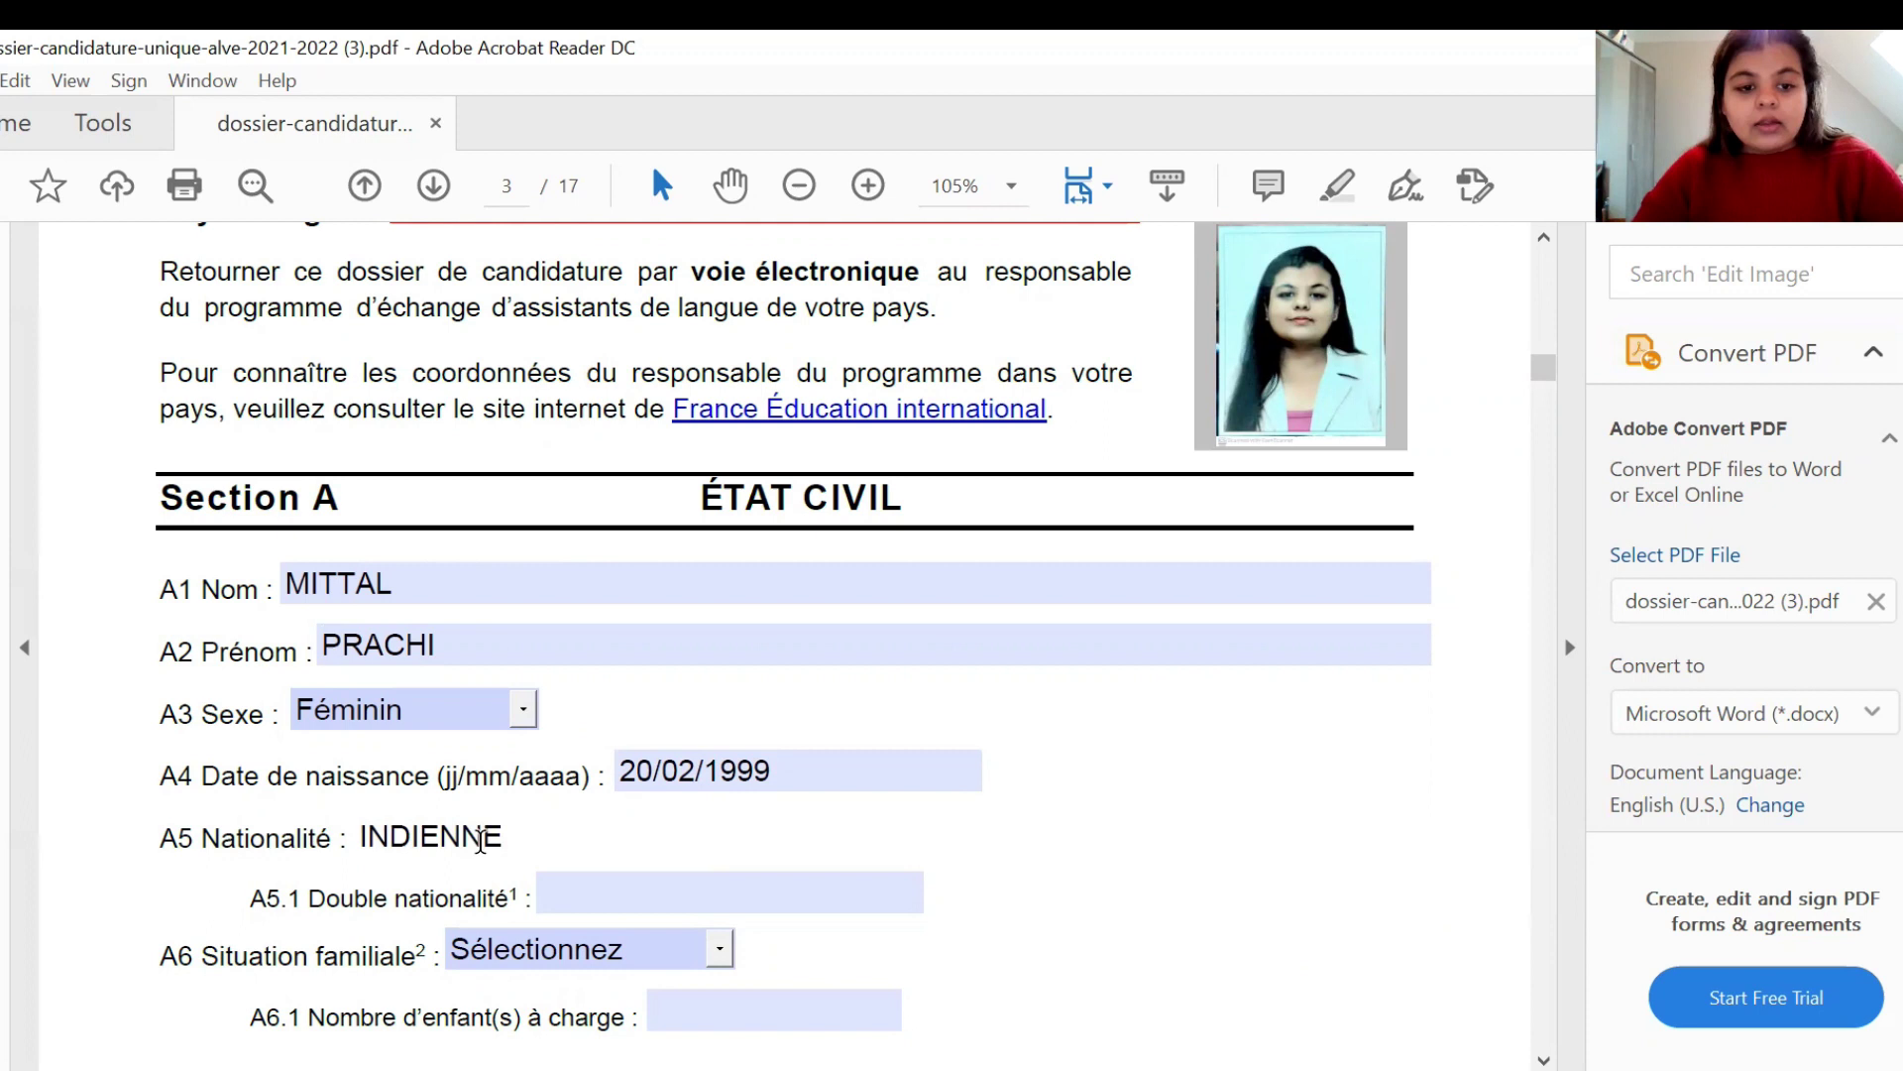
key(Tab)
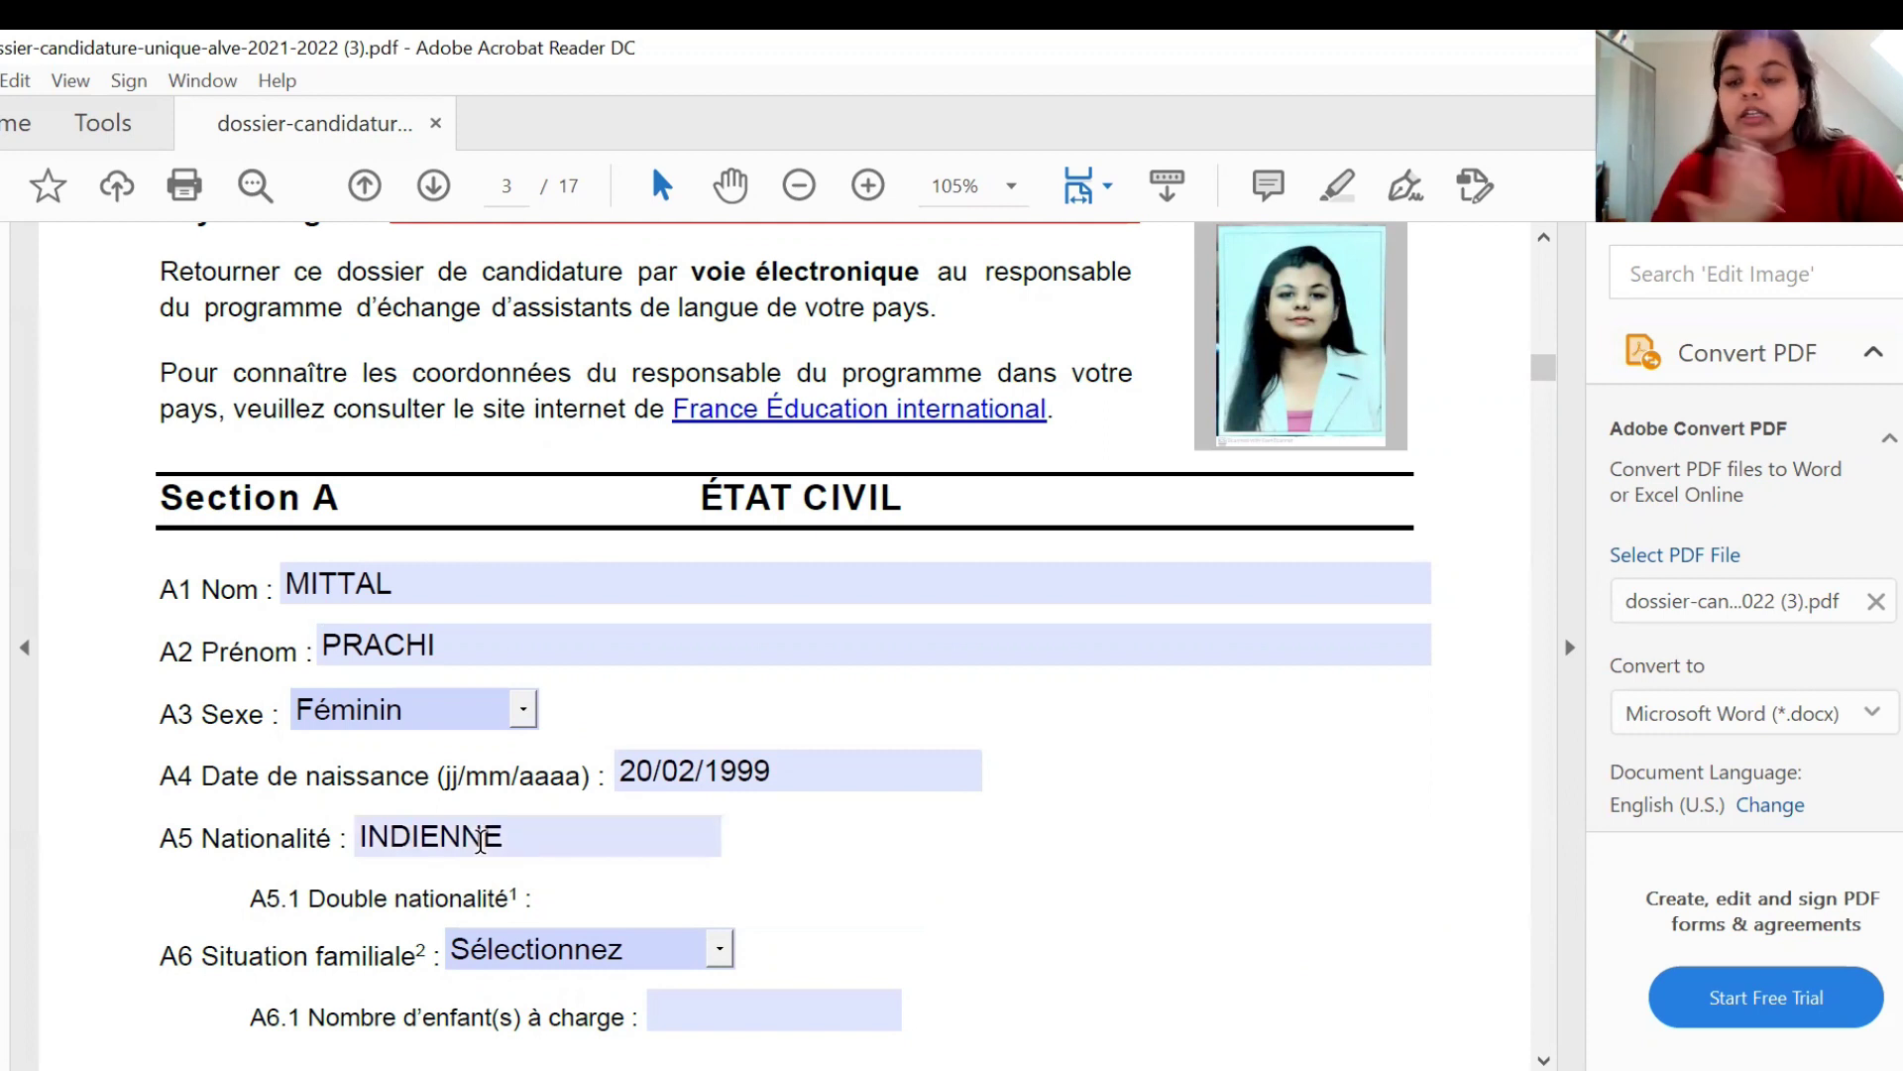
text(NA)
- Set the A6 marital status to Célibataire
key(Tab)
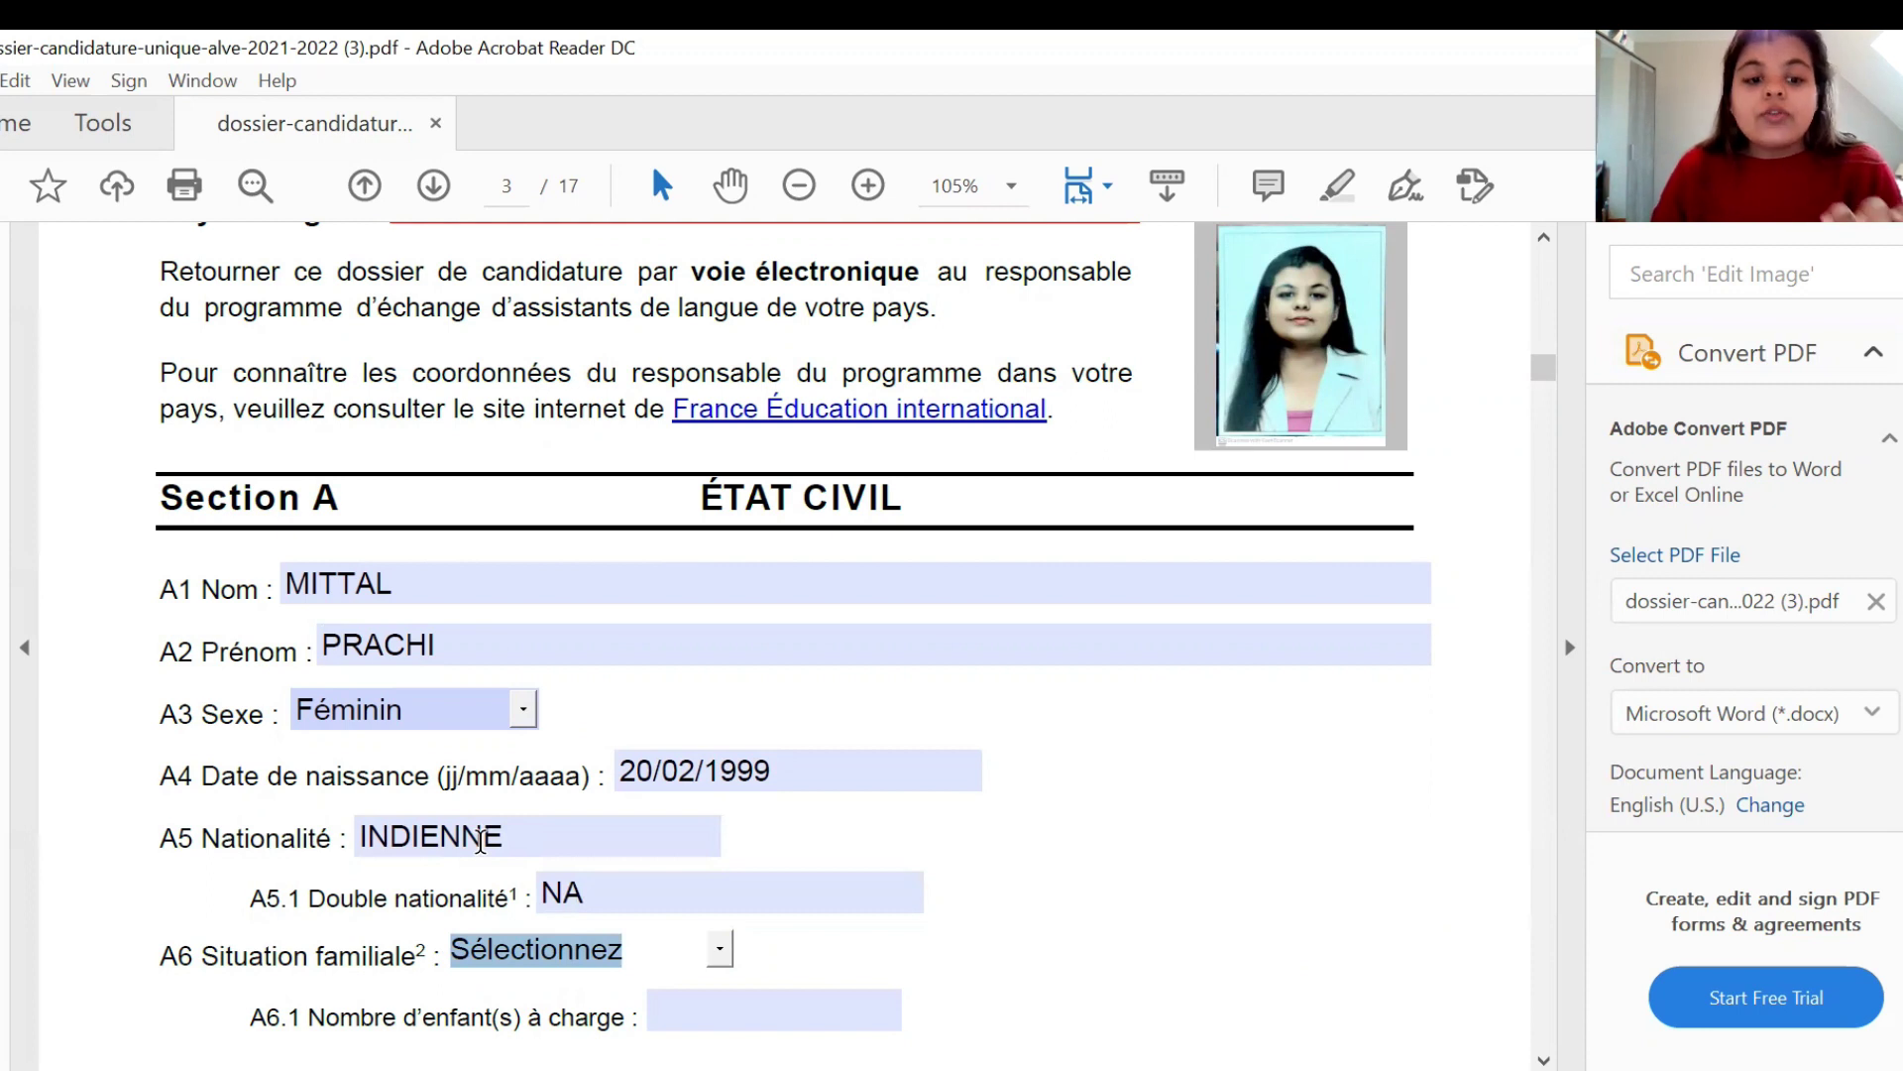
key(Down)
key(Down)
key(Up)
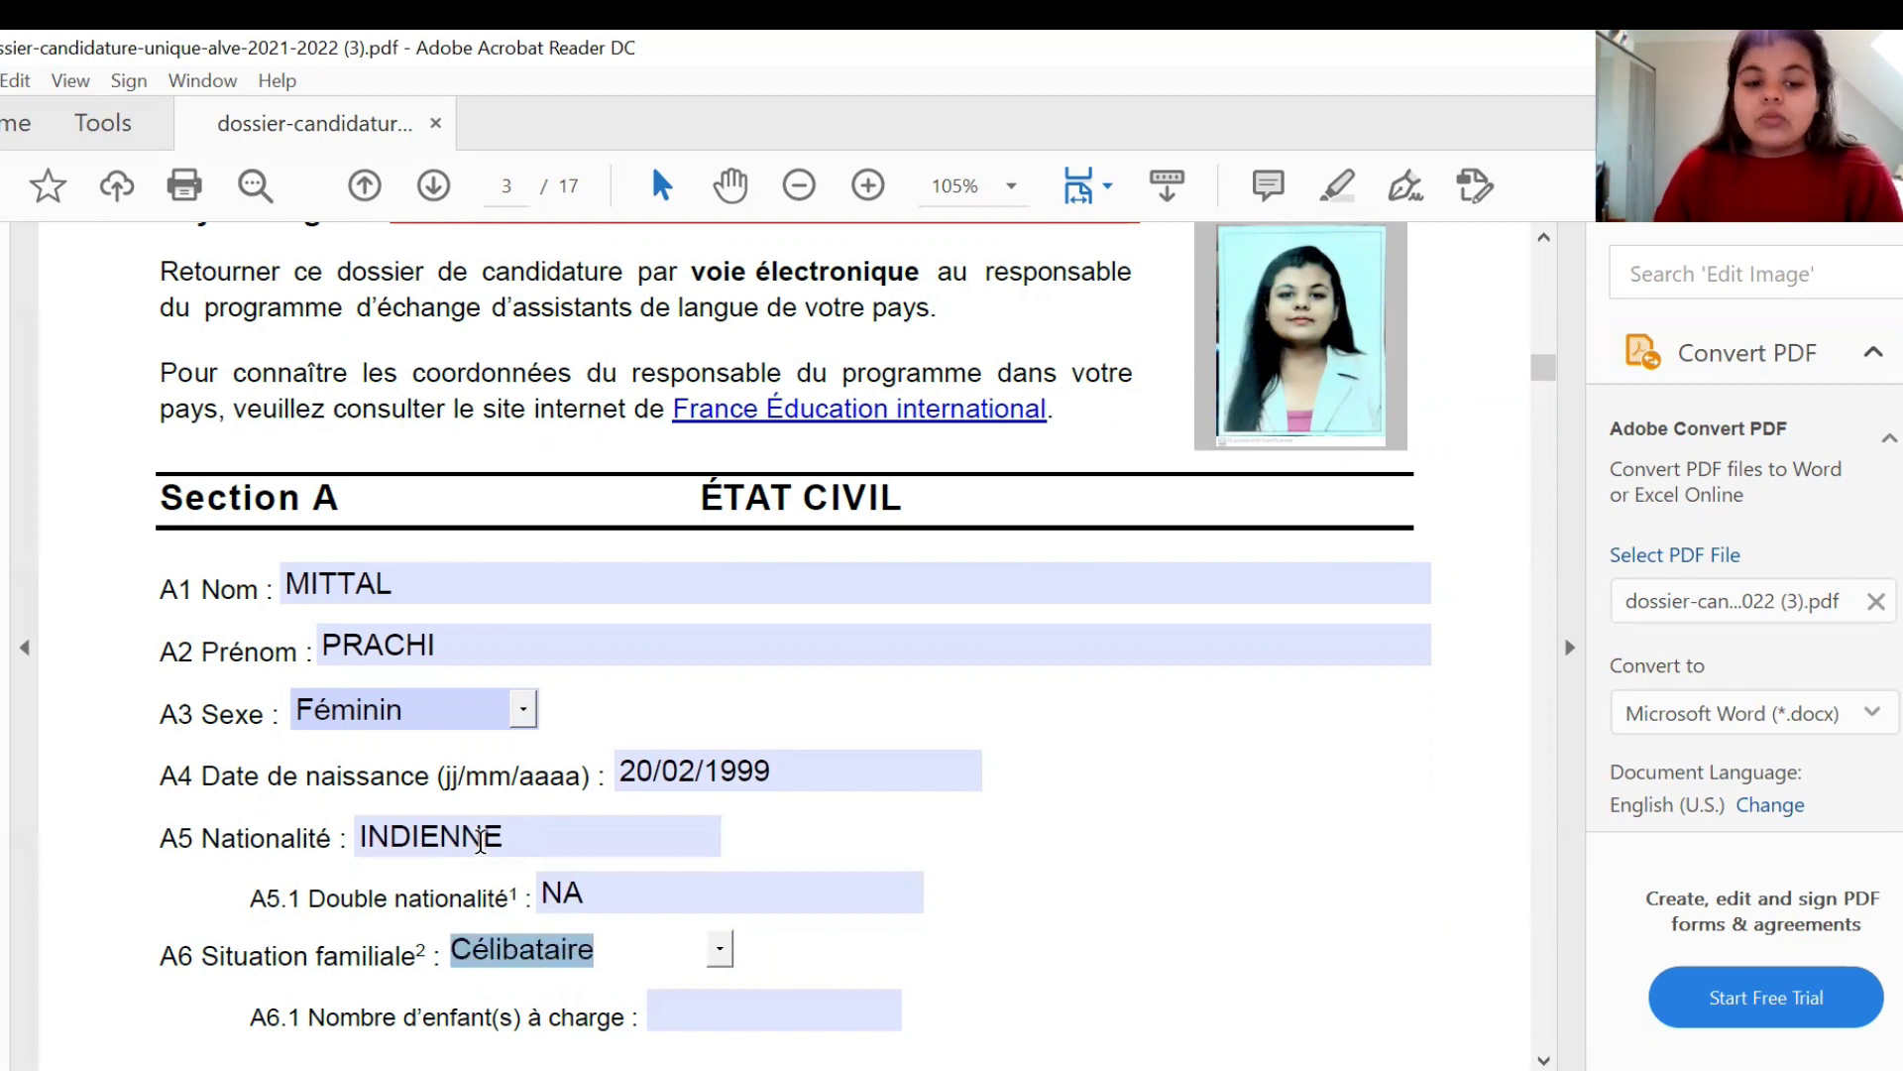
click(659, 1009)
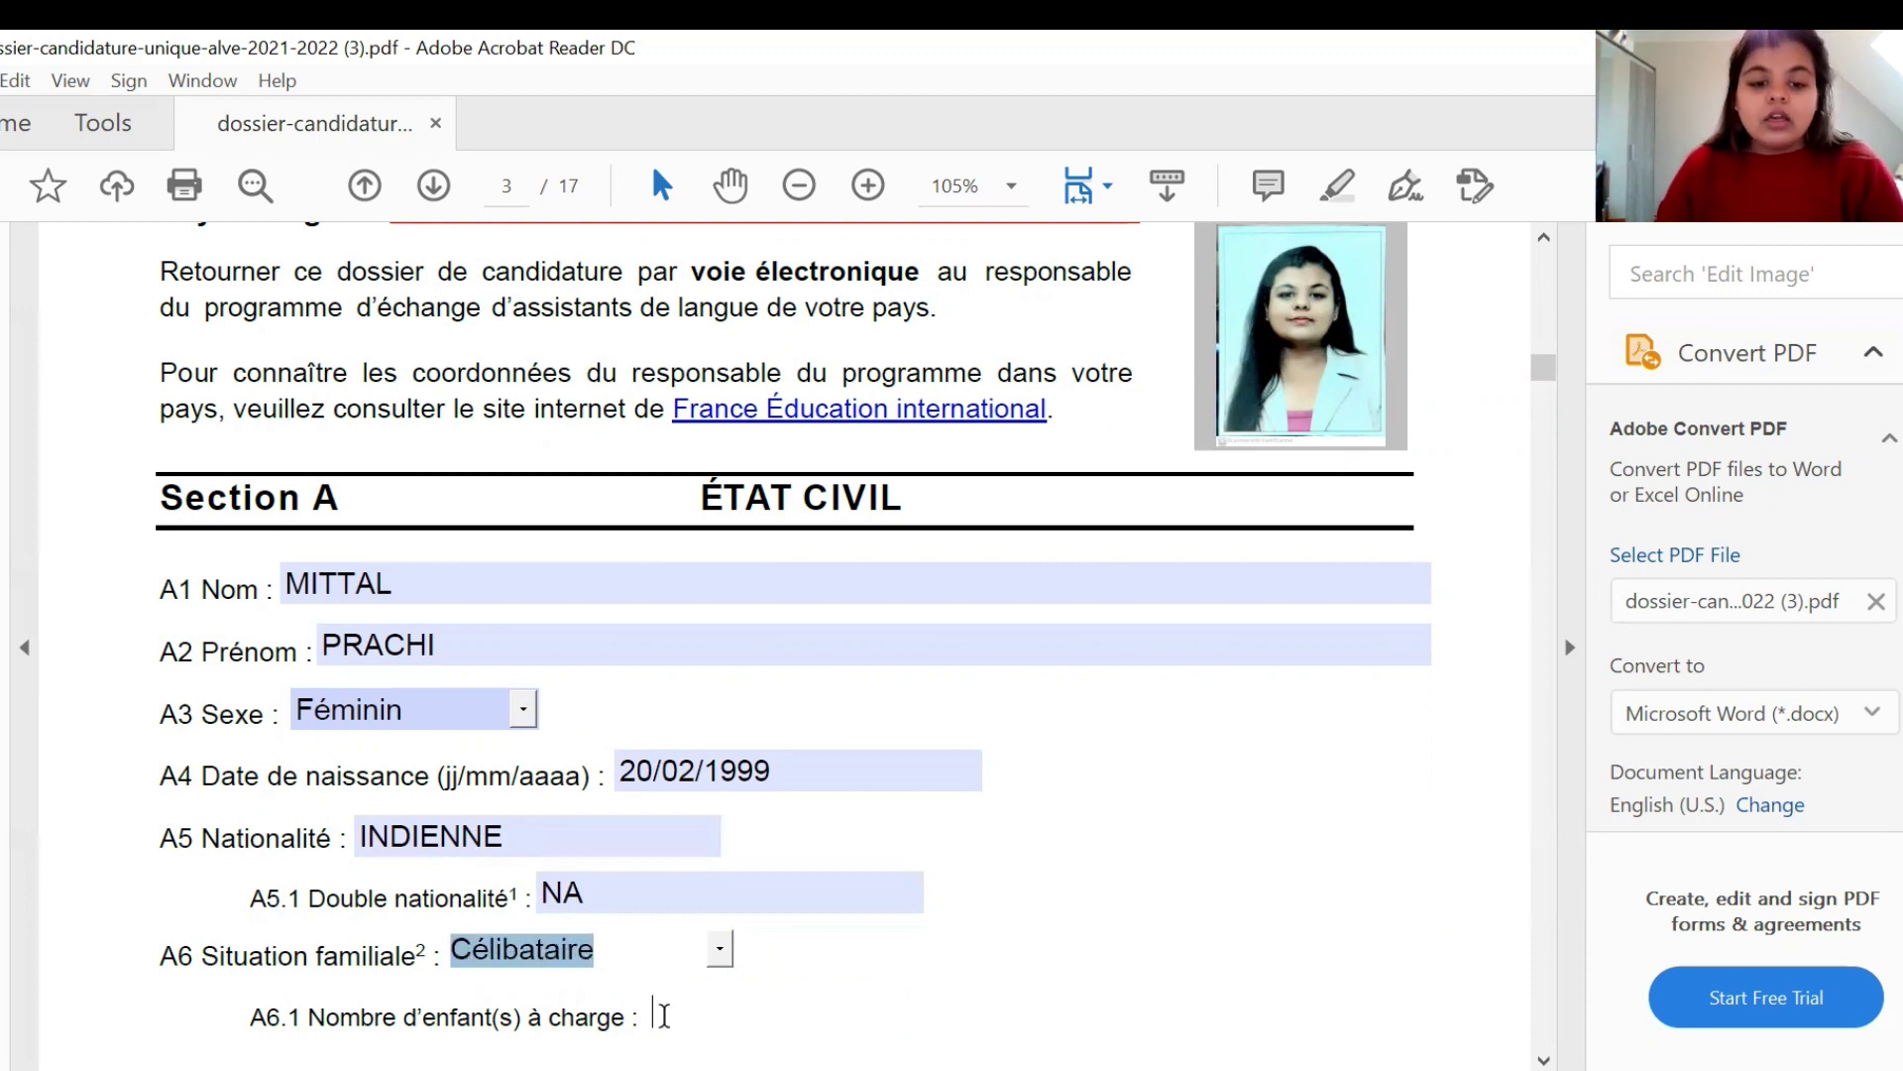
- Enter 0 as the number of dependent children
text(0)
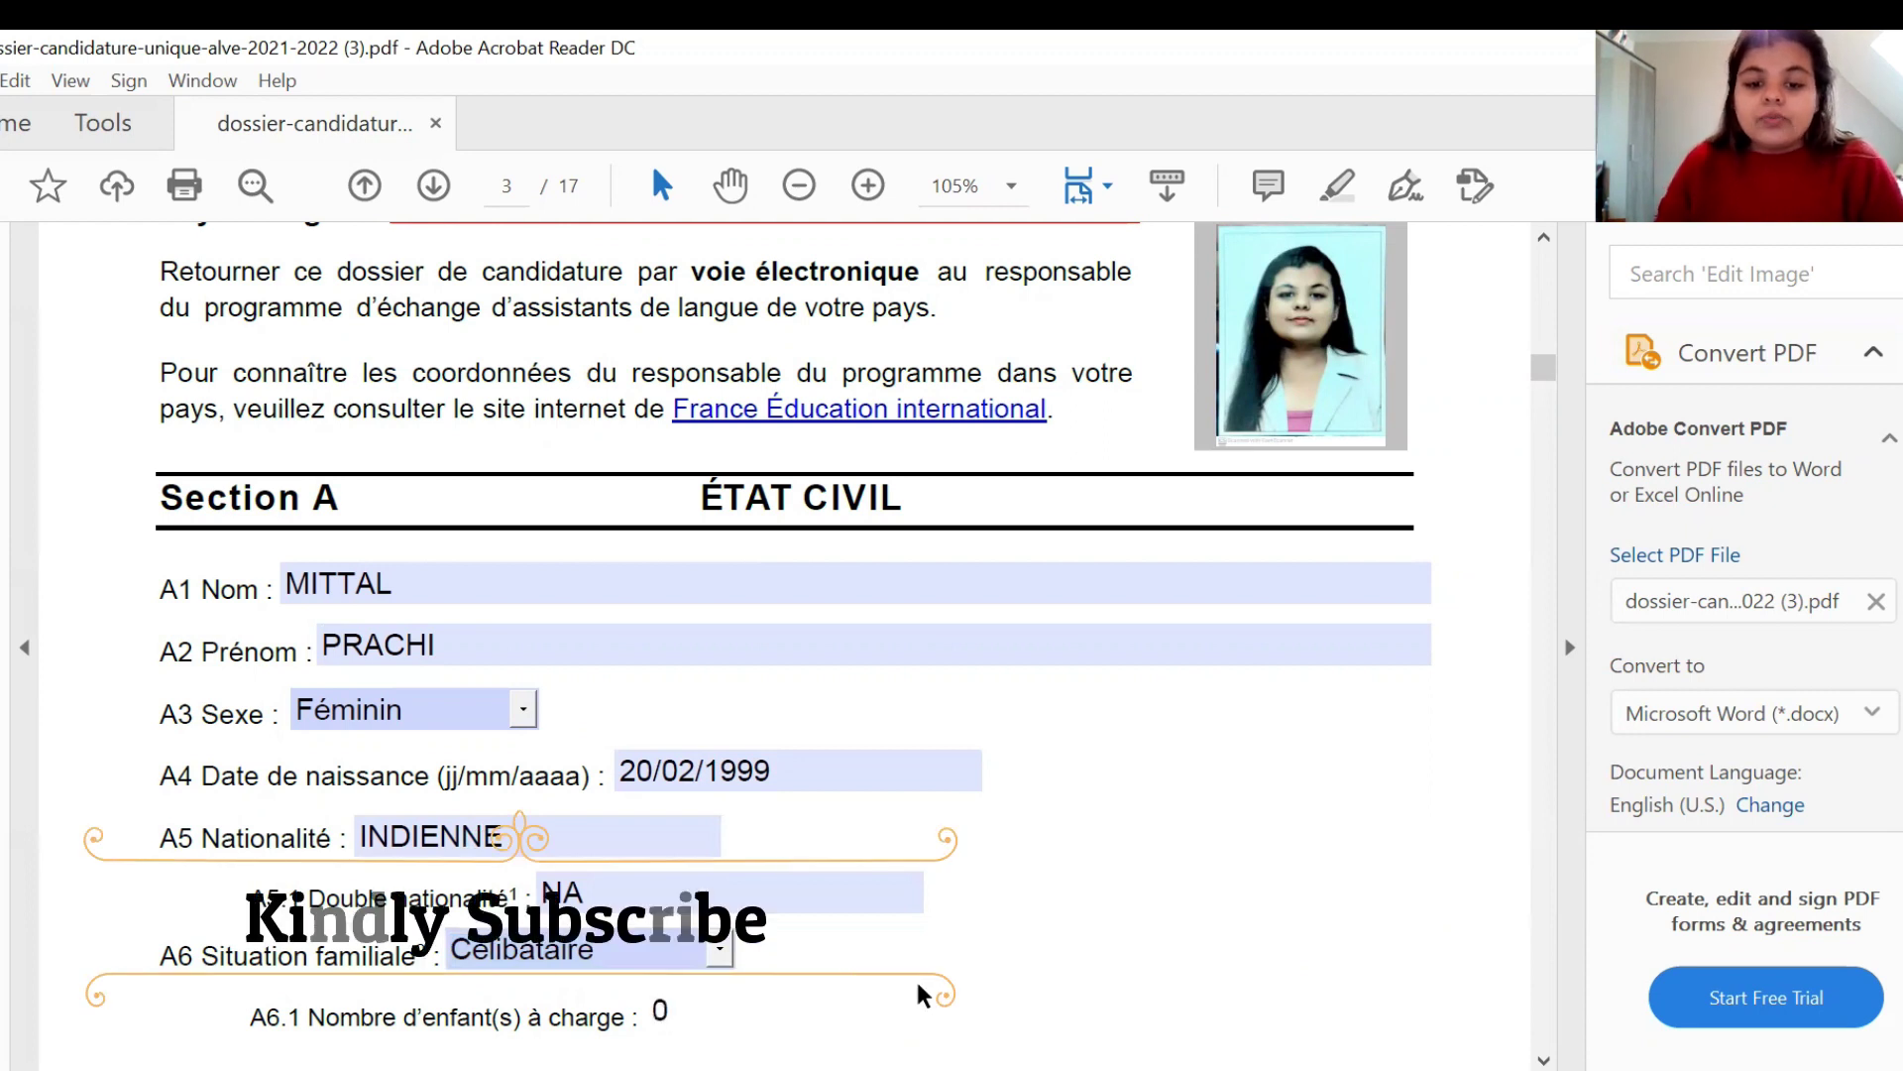
scroll(922, 991, down, 2)
scroll(922, 992, down, 3)
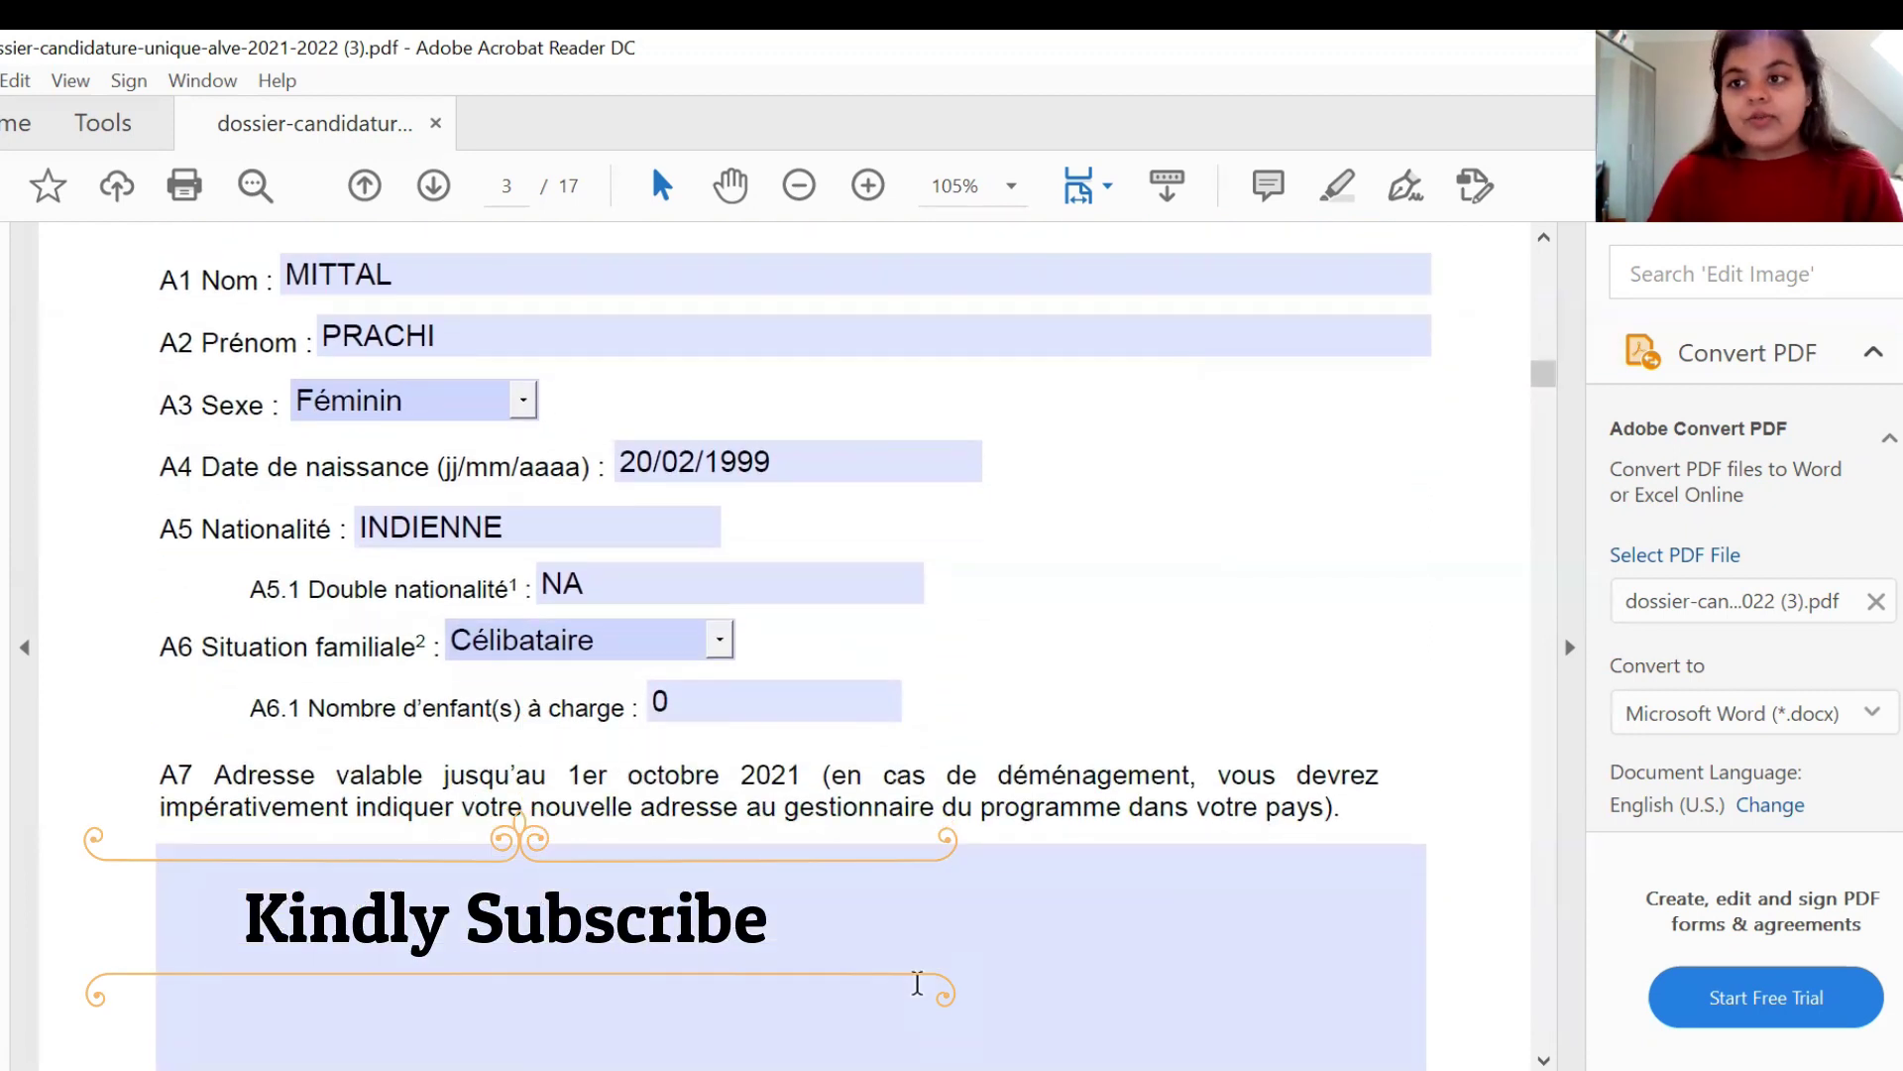
- Fill the A7 address field with the applicant's placeholder postal address
click(696, 898)
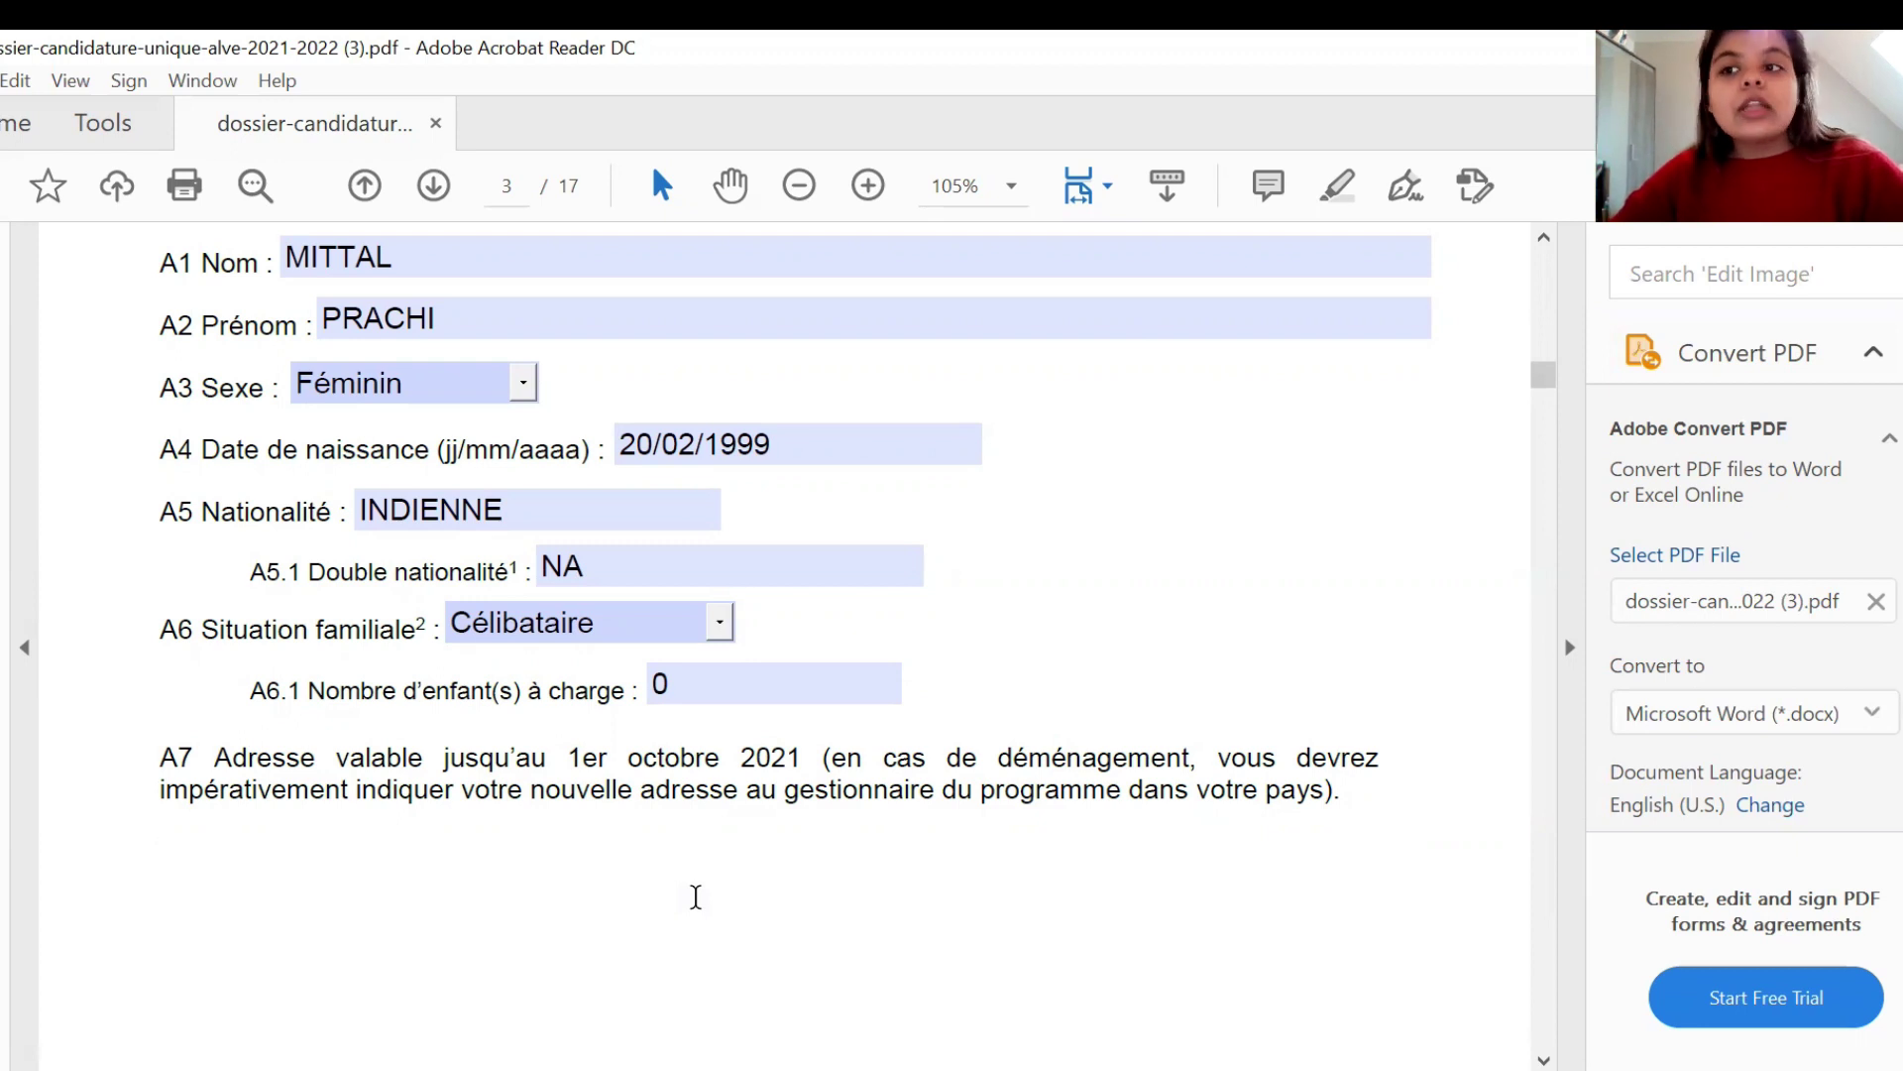
text(XYZ .)
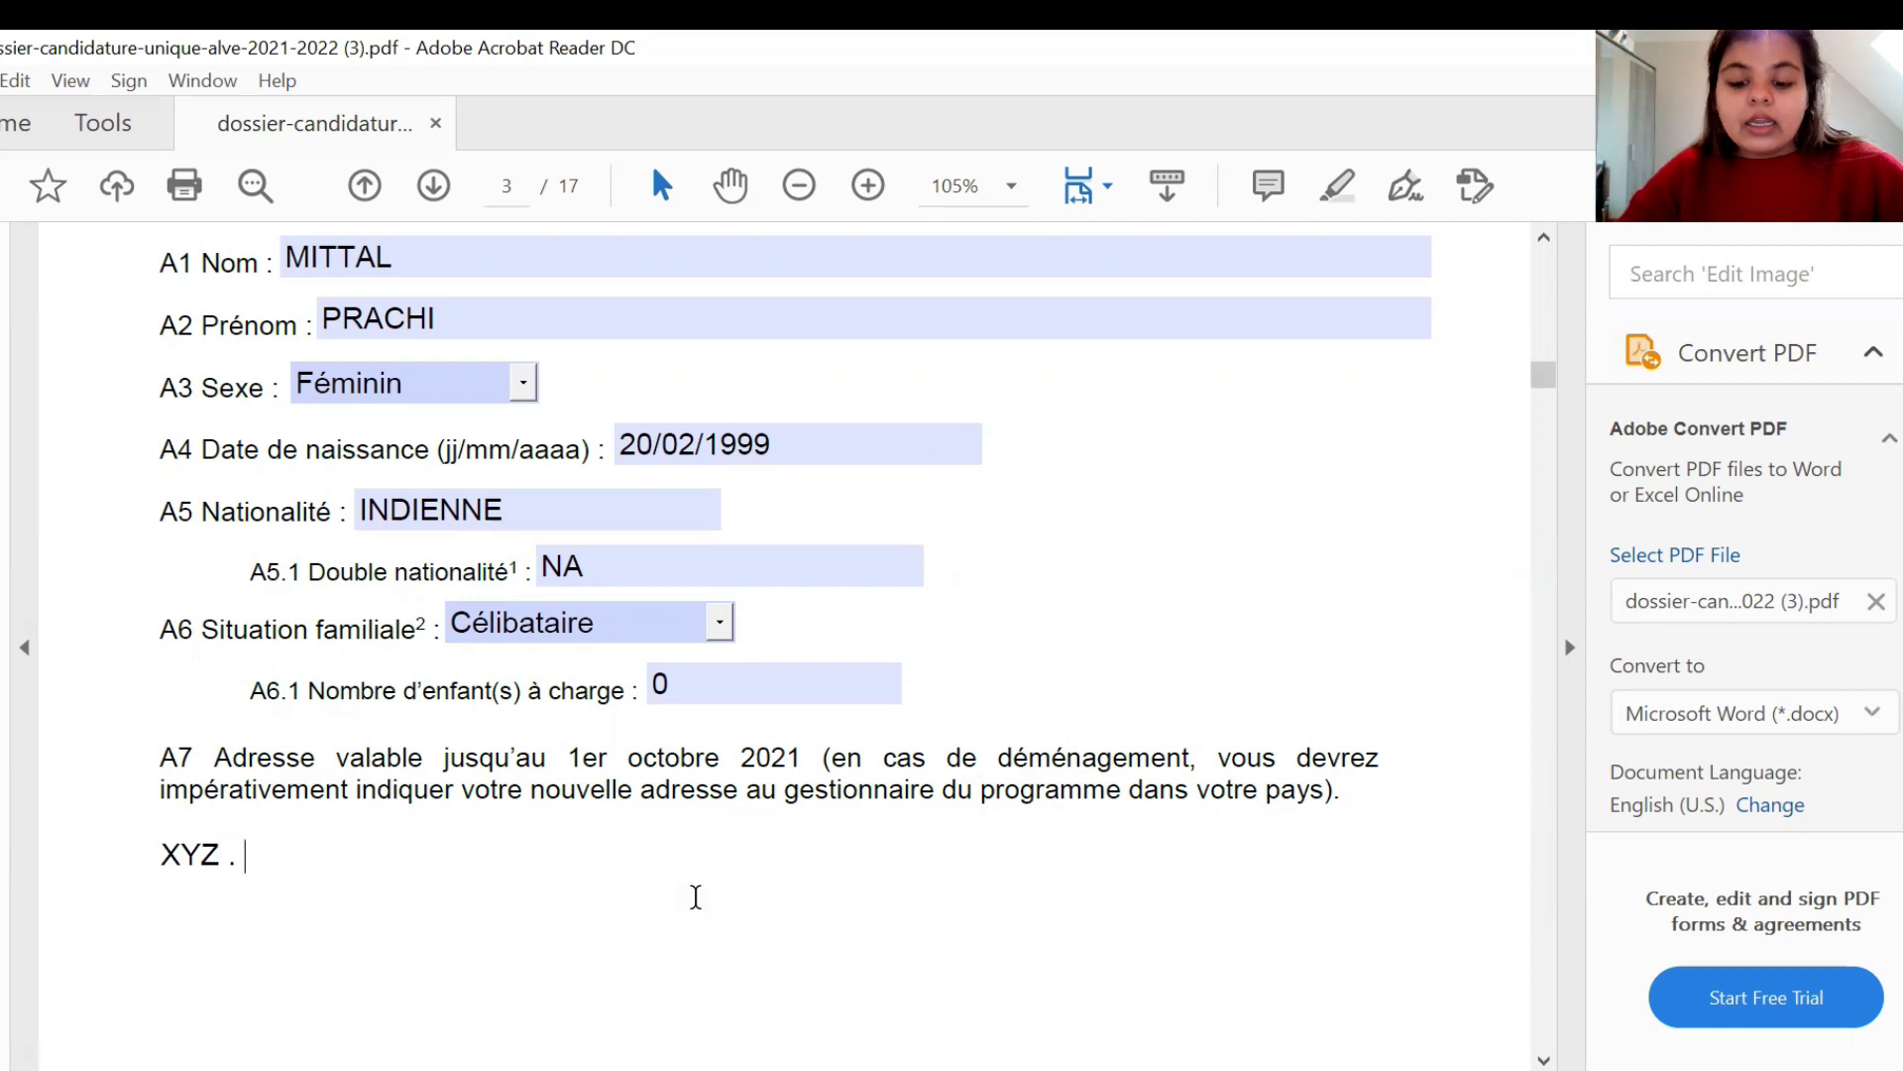
key(BackSpace)
key(BackSpace)
text(, DE)
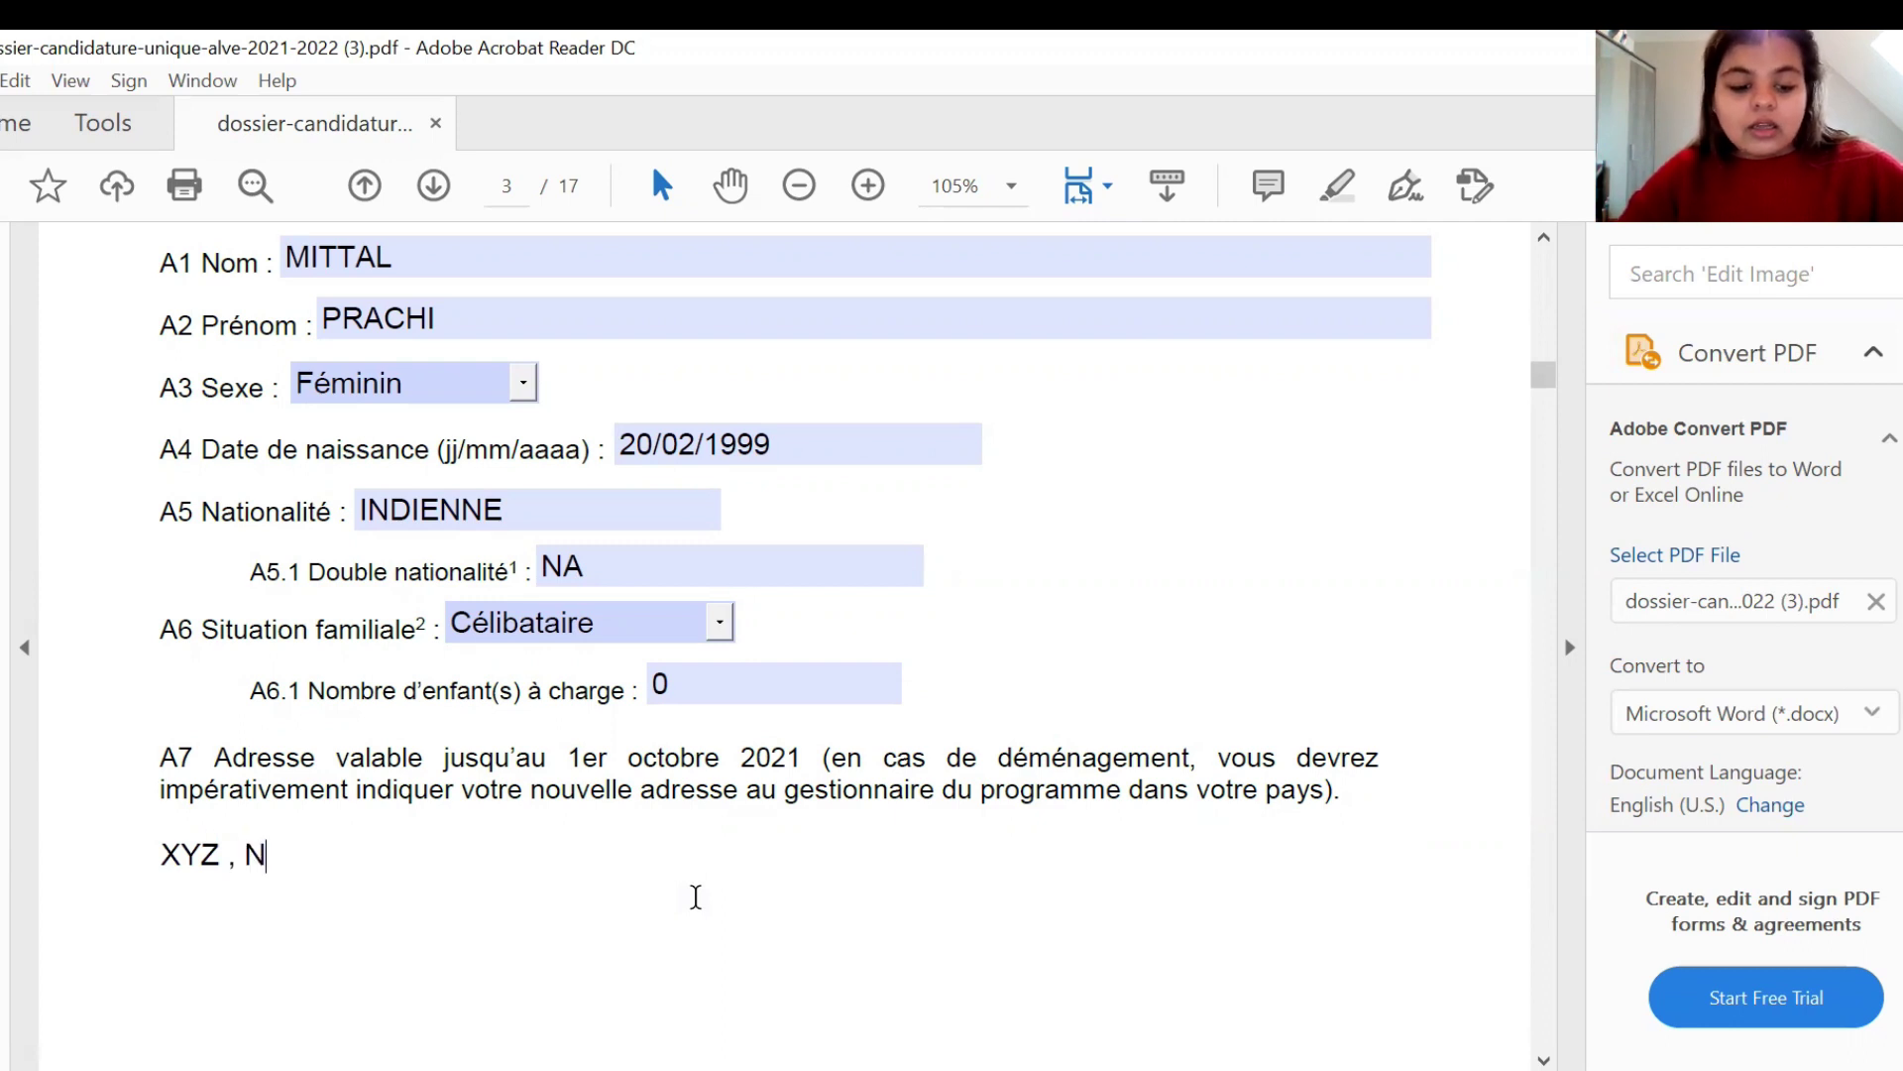
text(LG)
key(BackSpace)
text(HI)
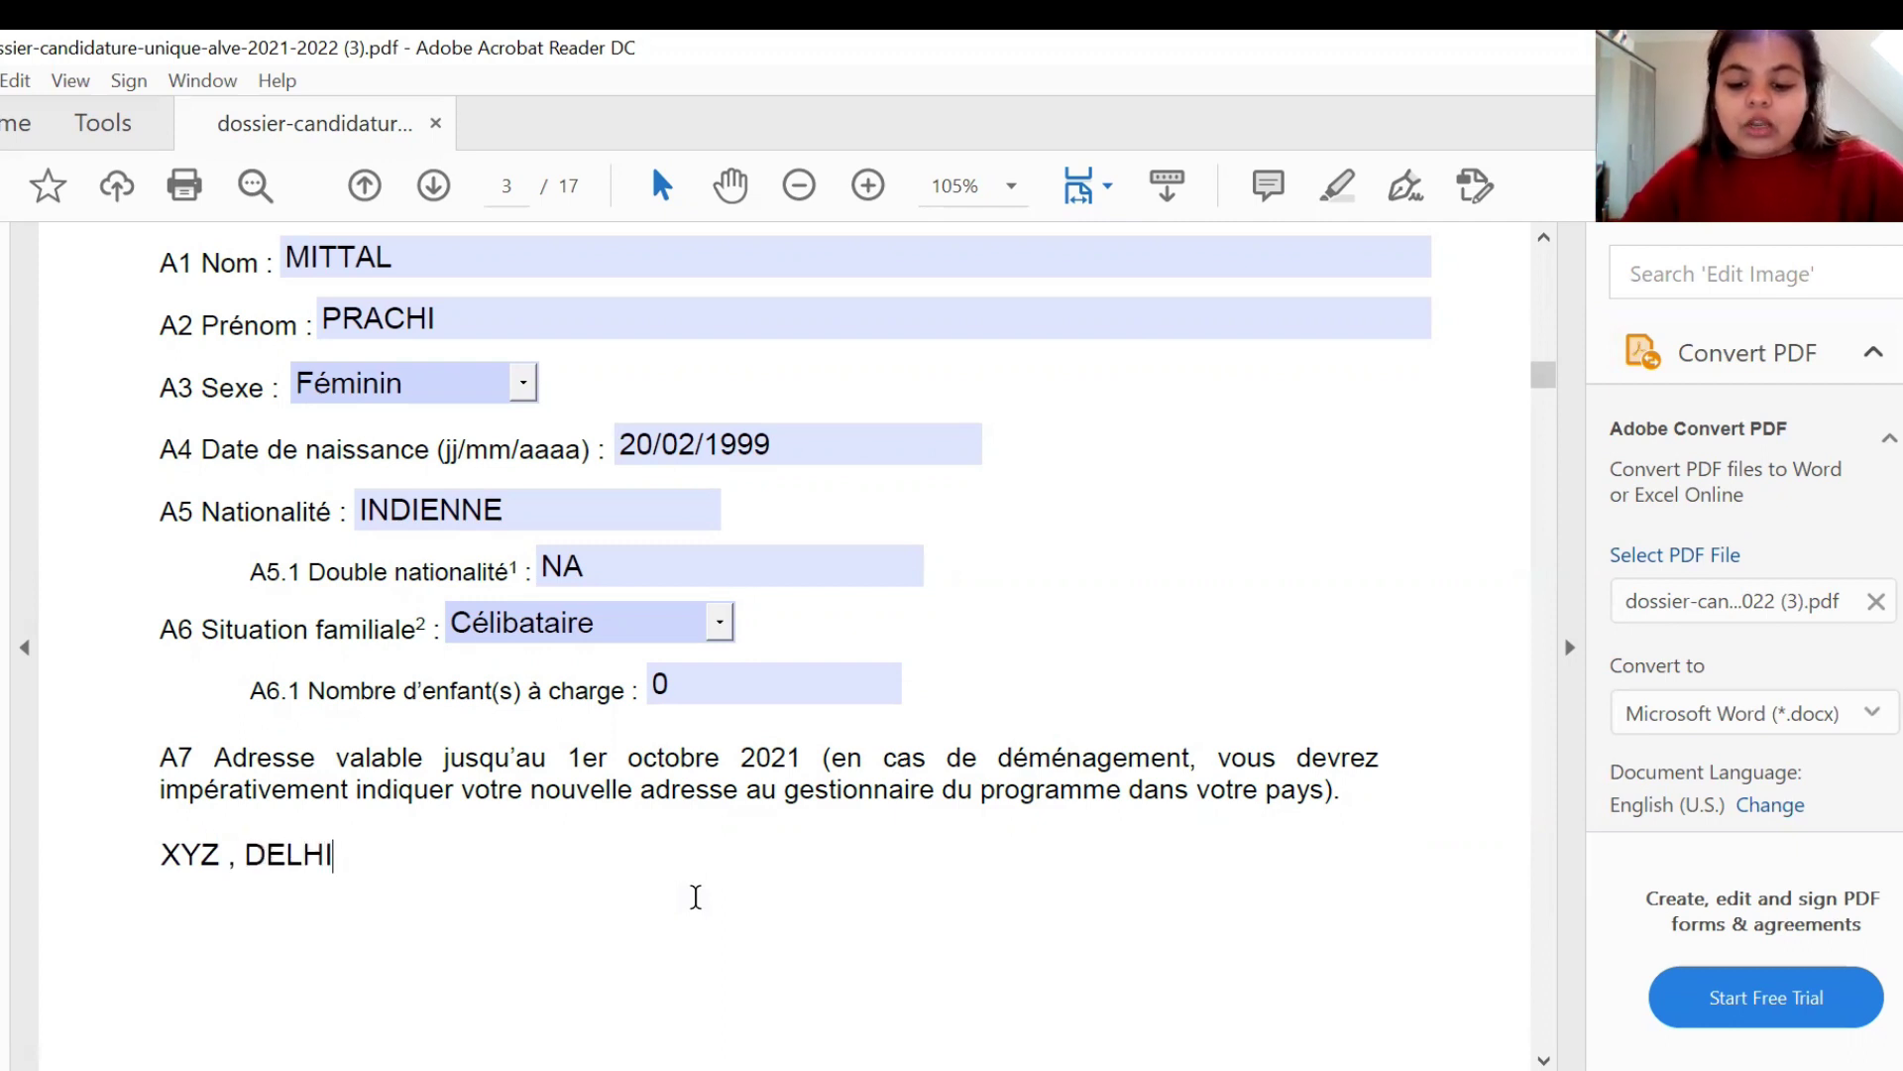
text( , 0000)
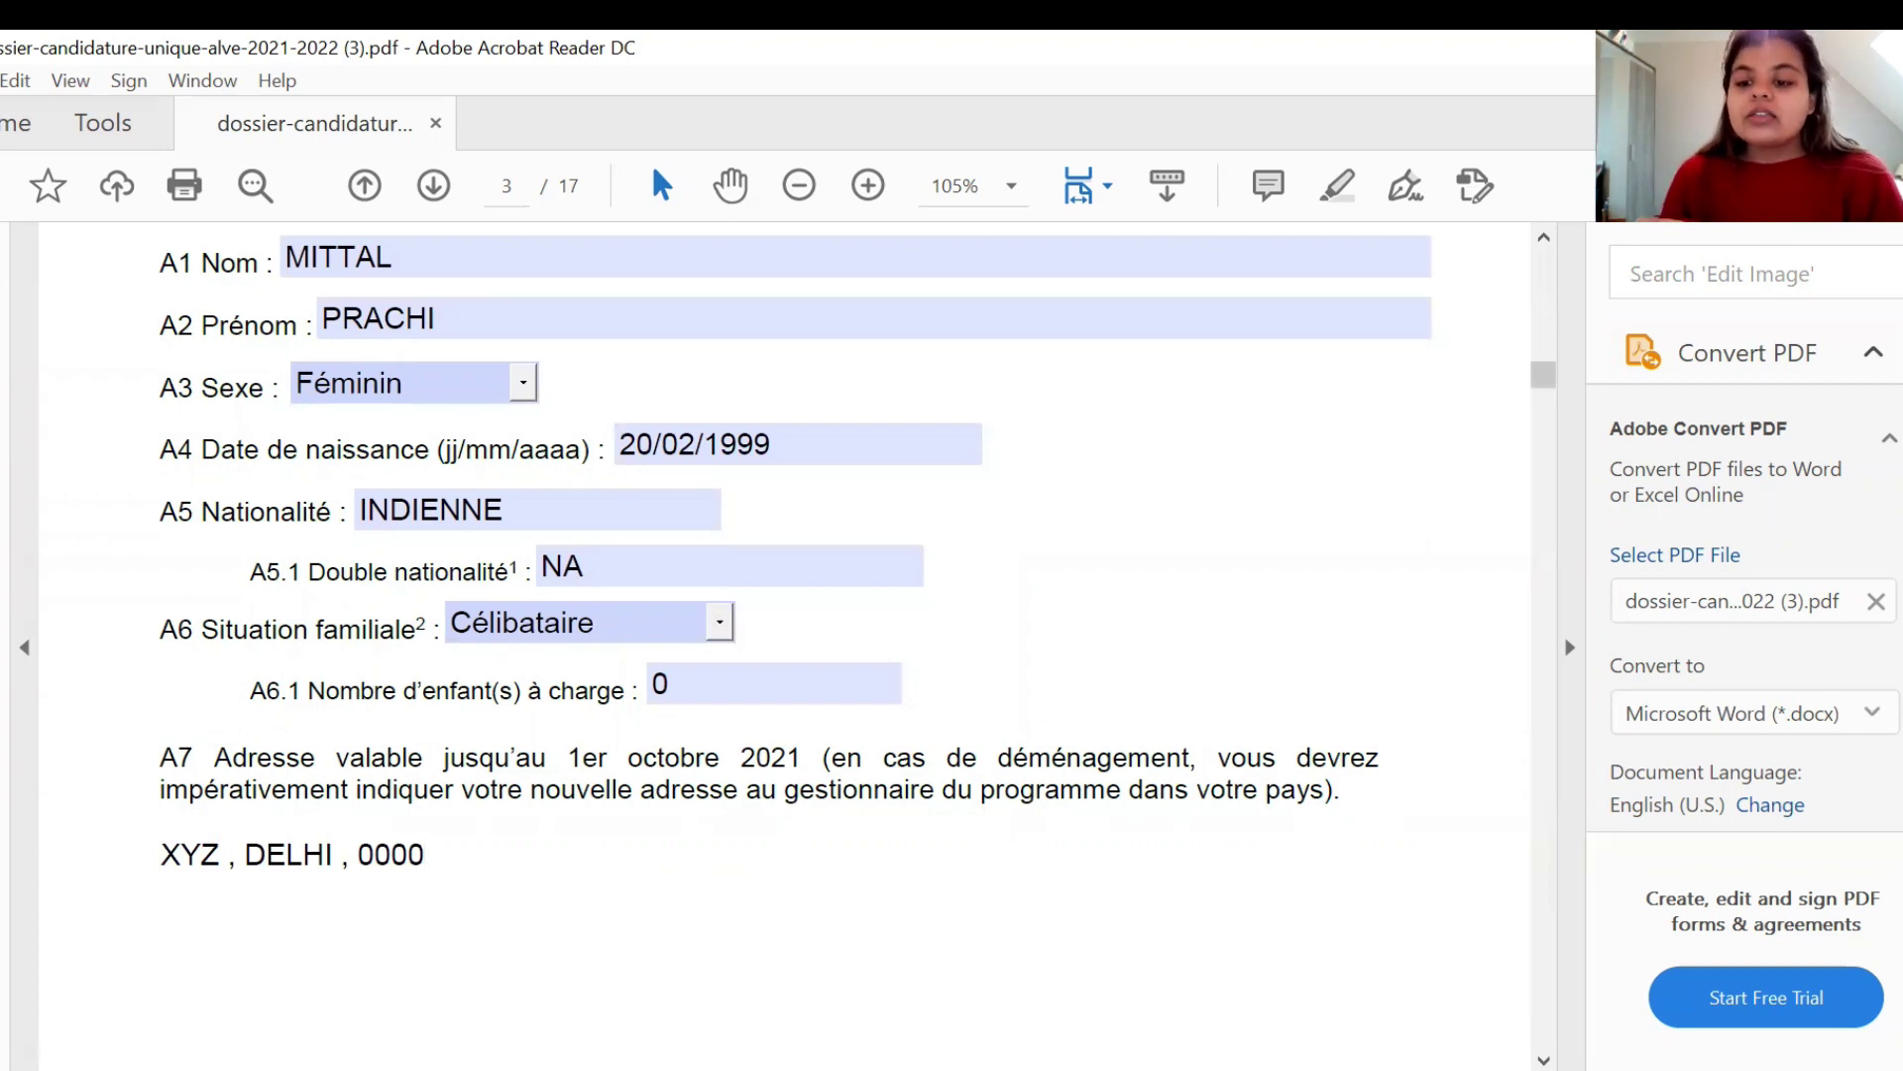
scroll(696, 897, down, 1)
- On page 4, enter the applicant's e-mail address in the A8 Courriel field
scroll(784, 644, down, 3)
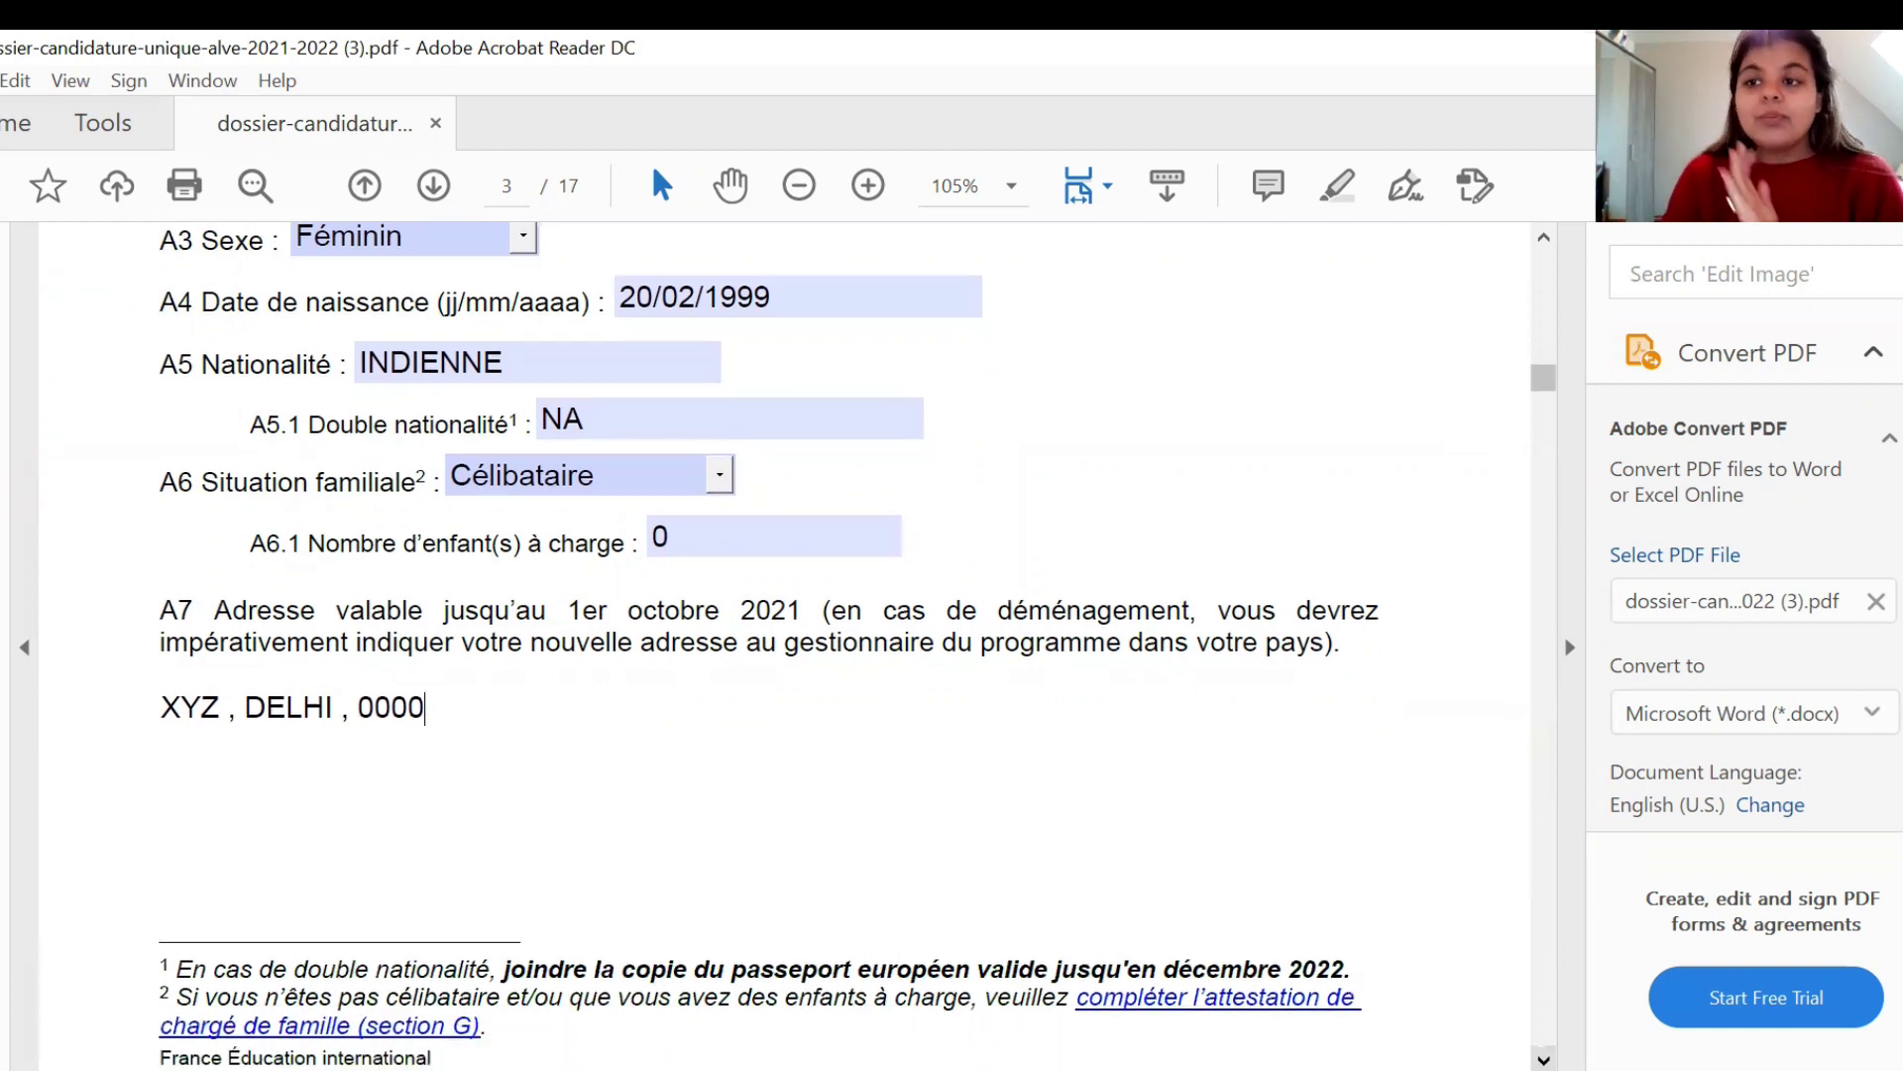
scroll(783, 644, down, 4)
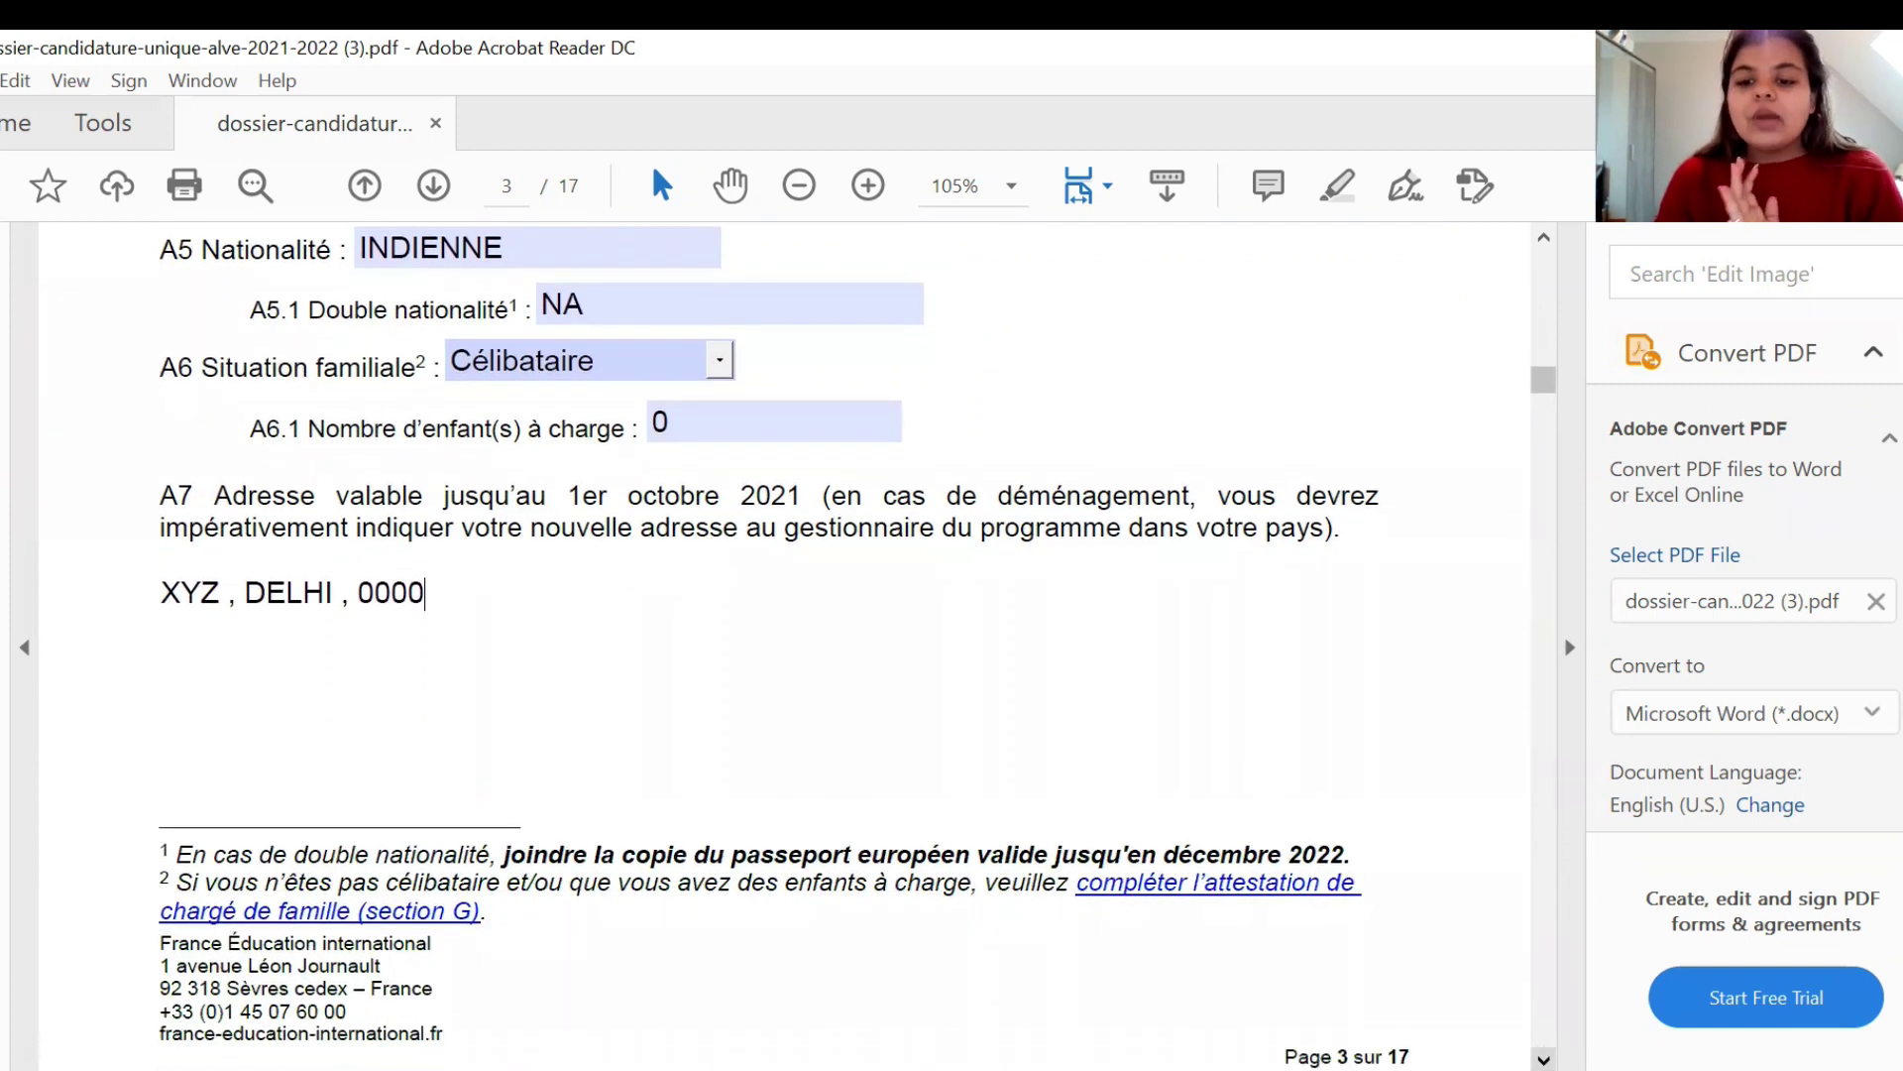
scroll(783, 644, down, 4)
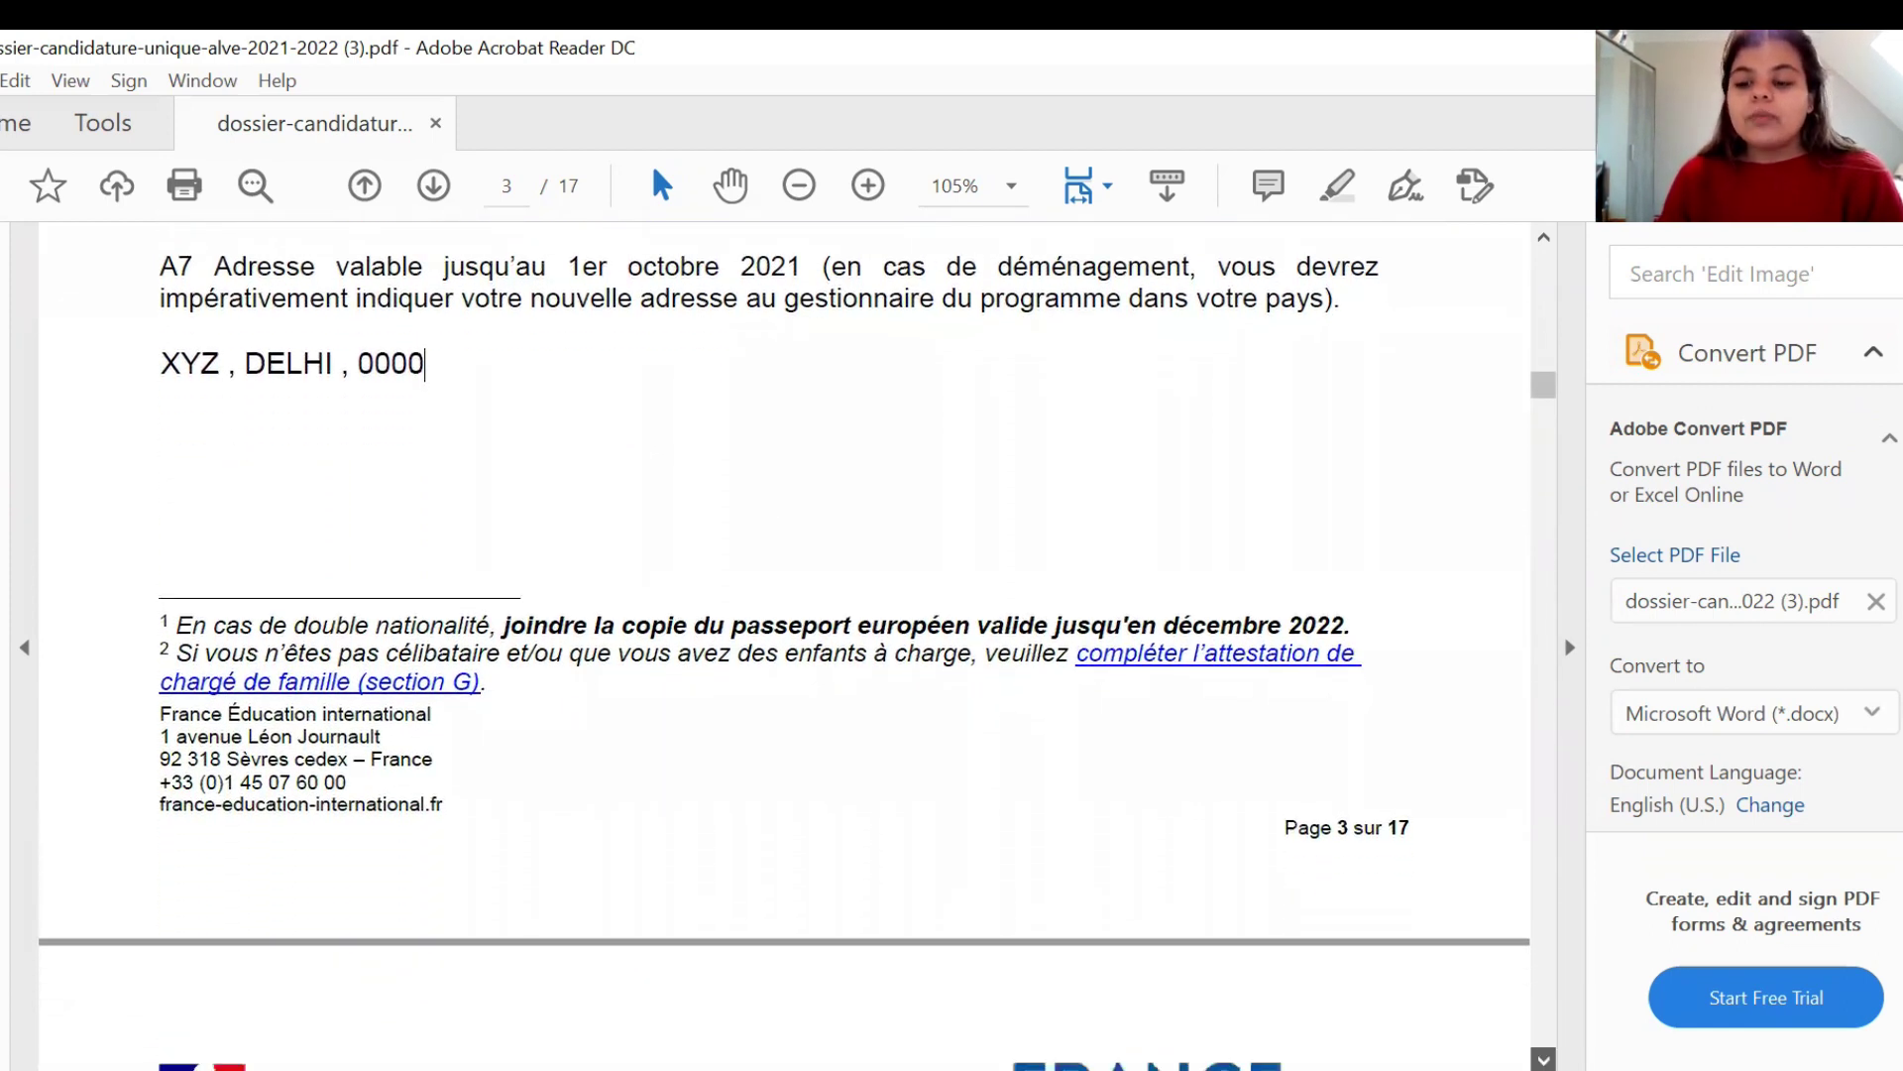
scroll(783, 644, down, 4)
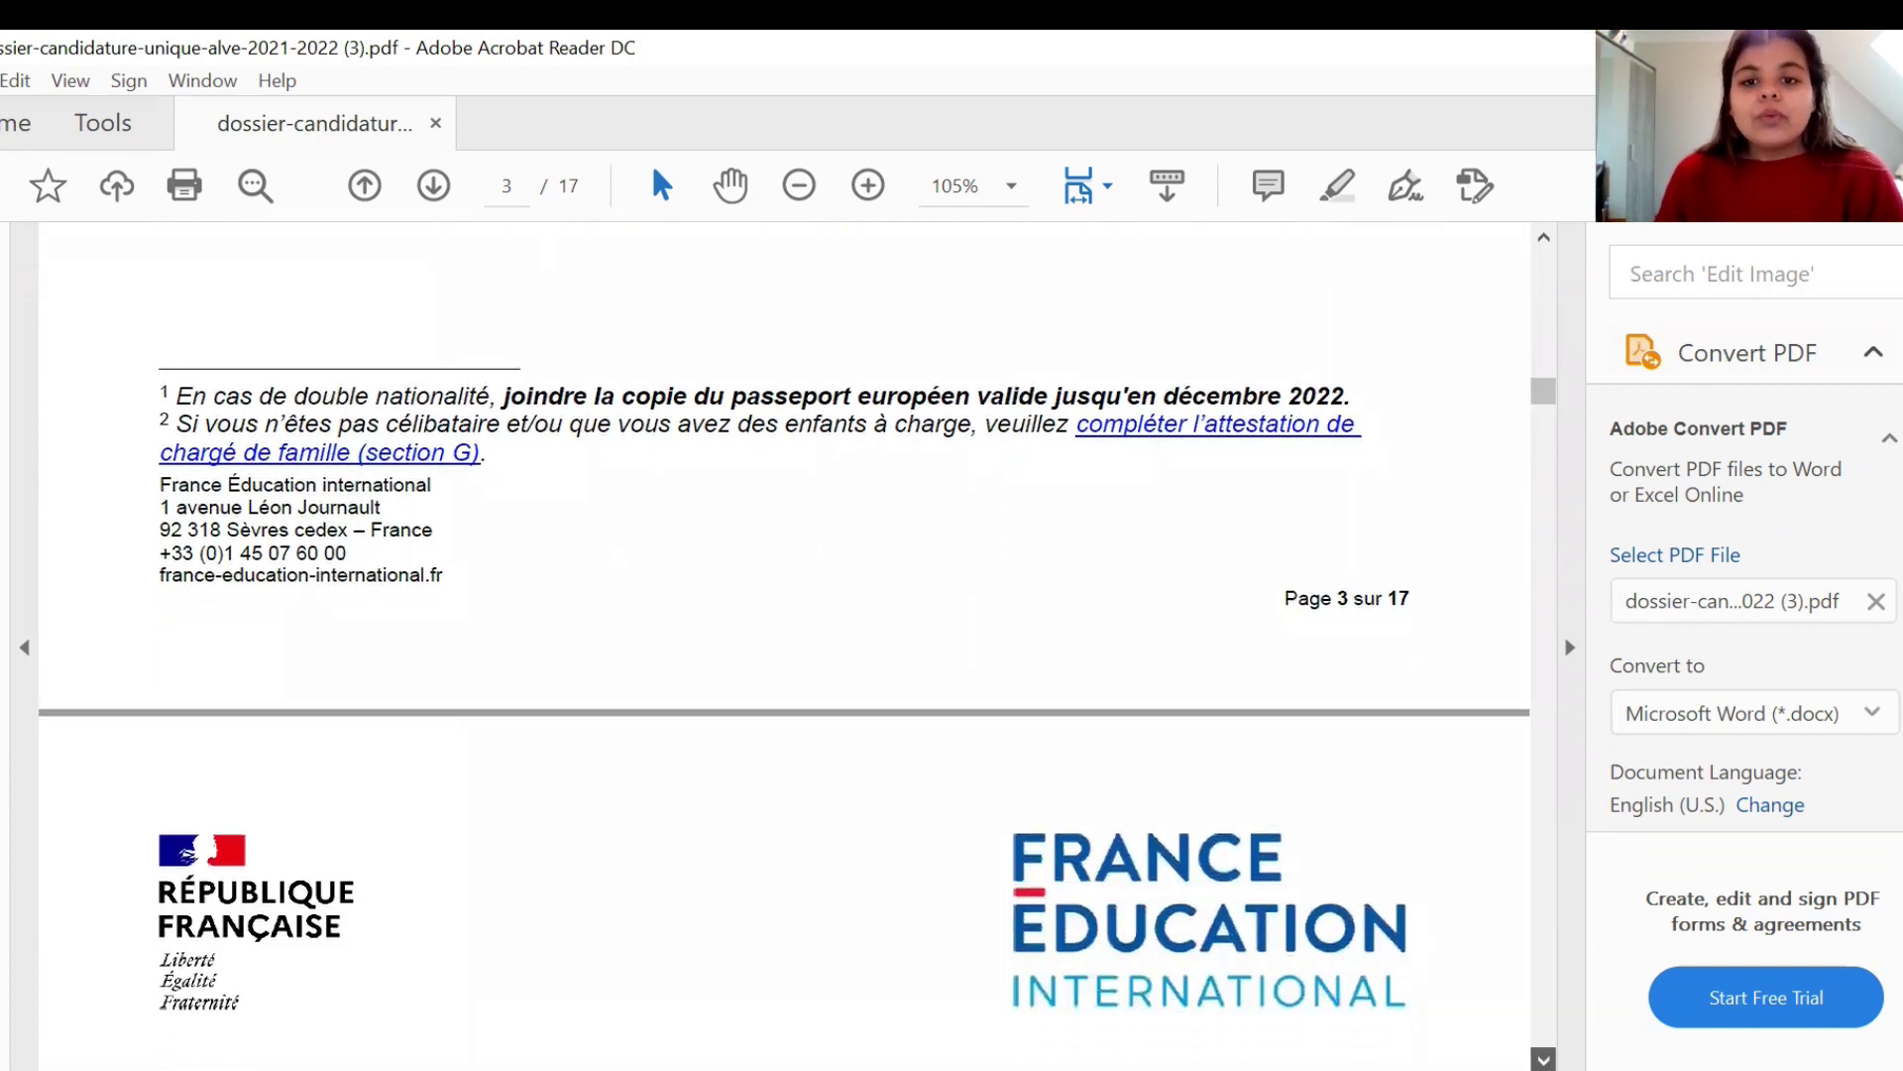
scroll(783, 645, down, 4)
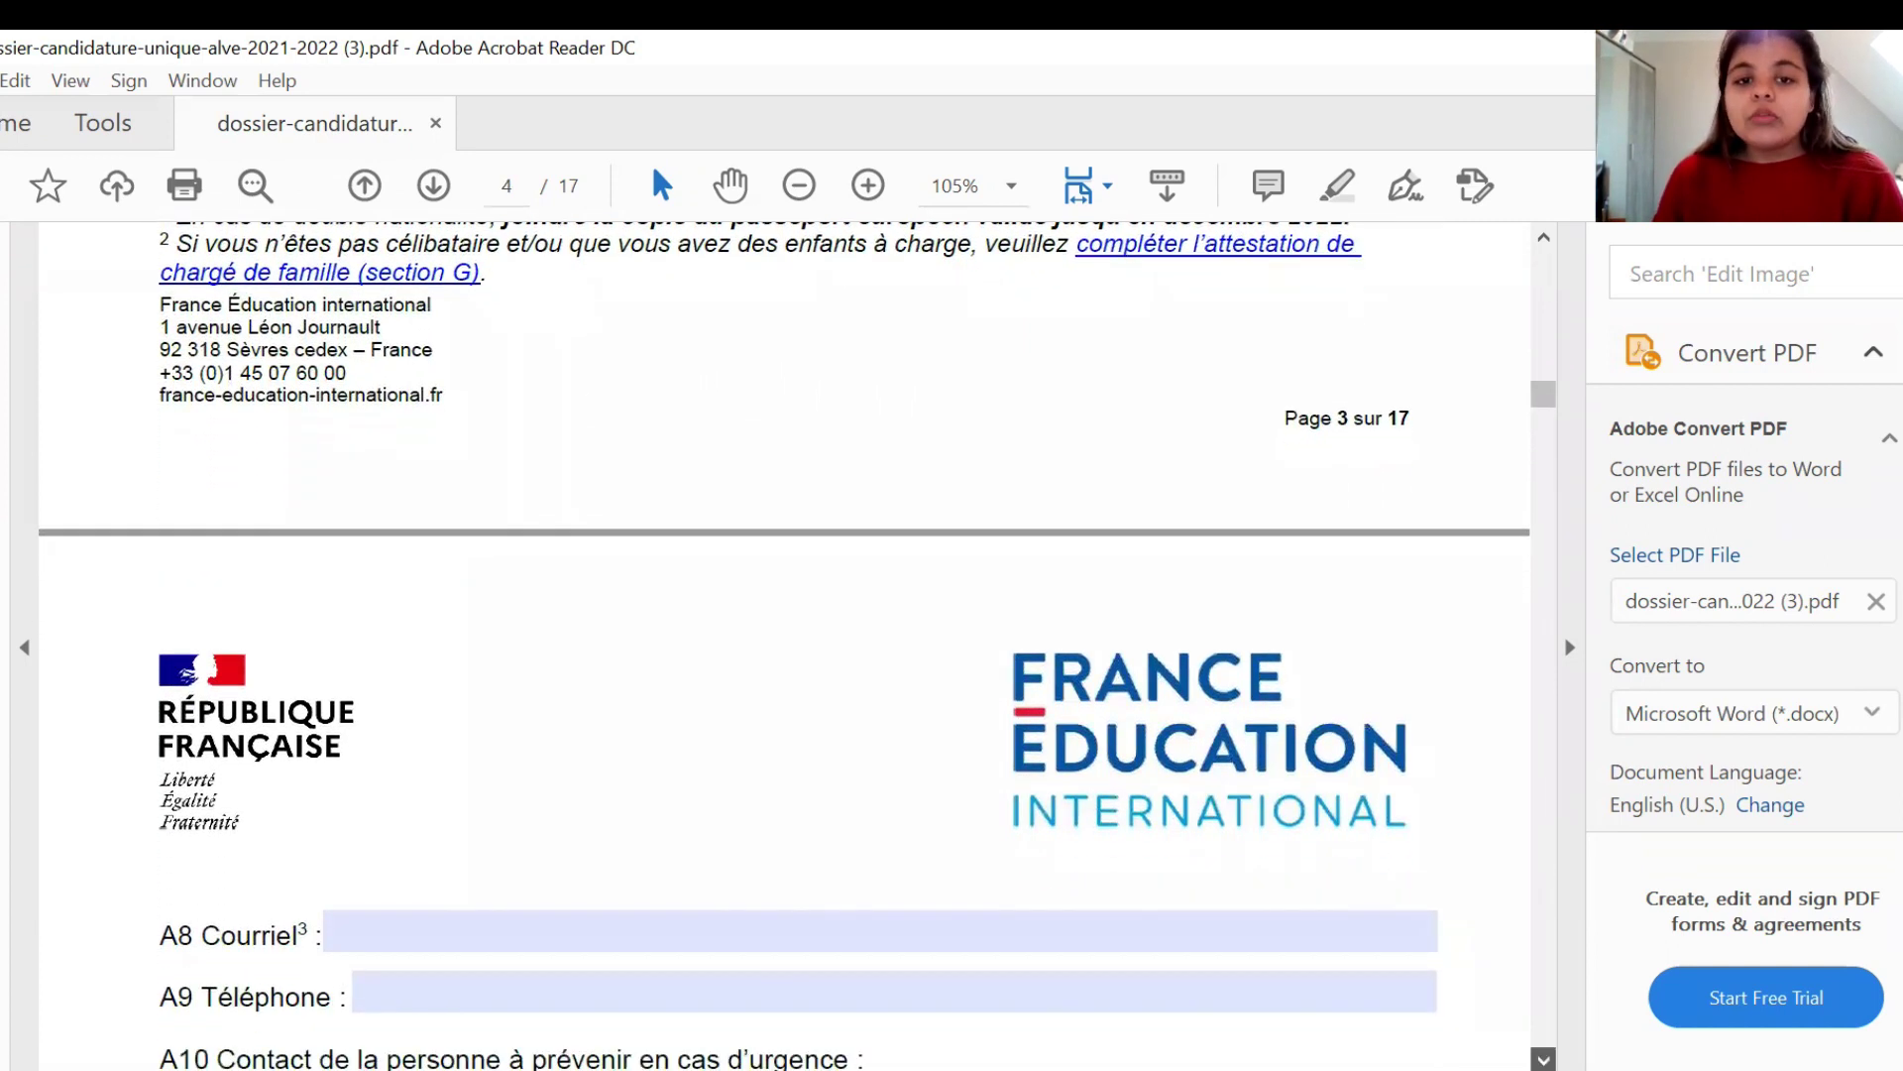
scroll(783, 644, down, 4)
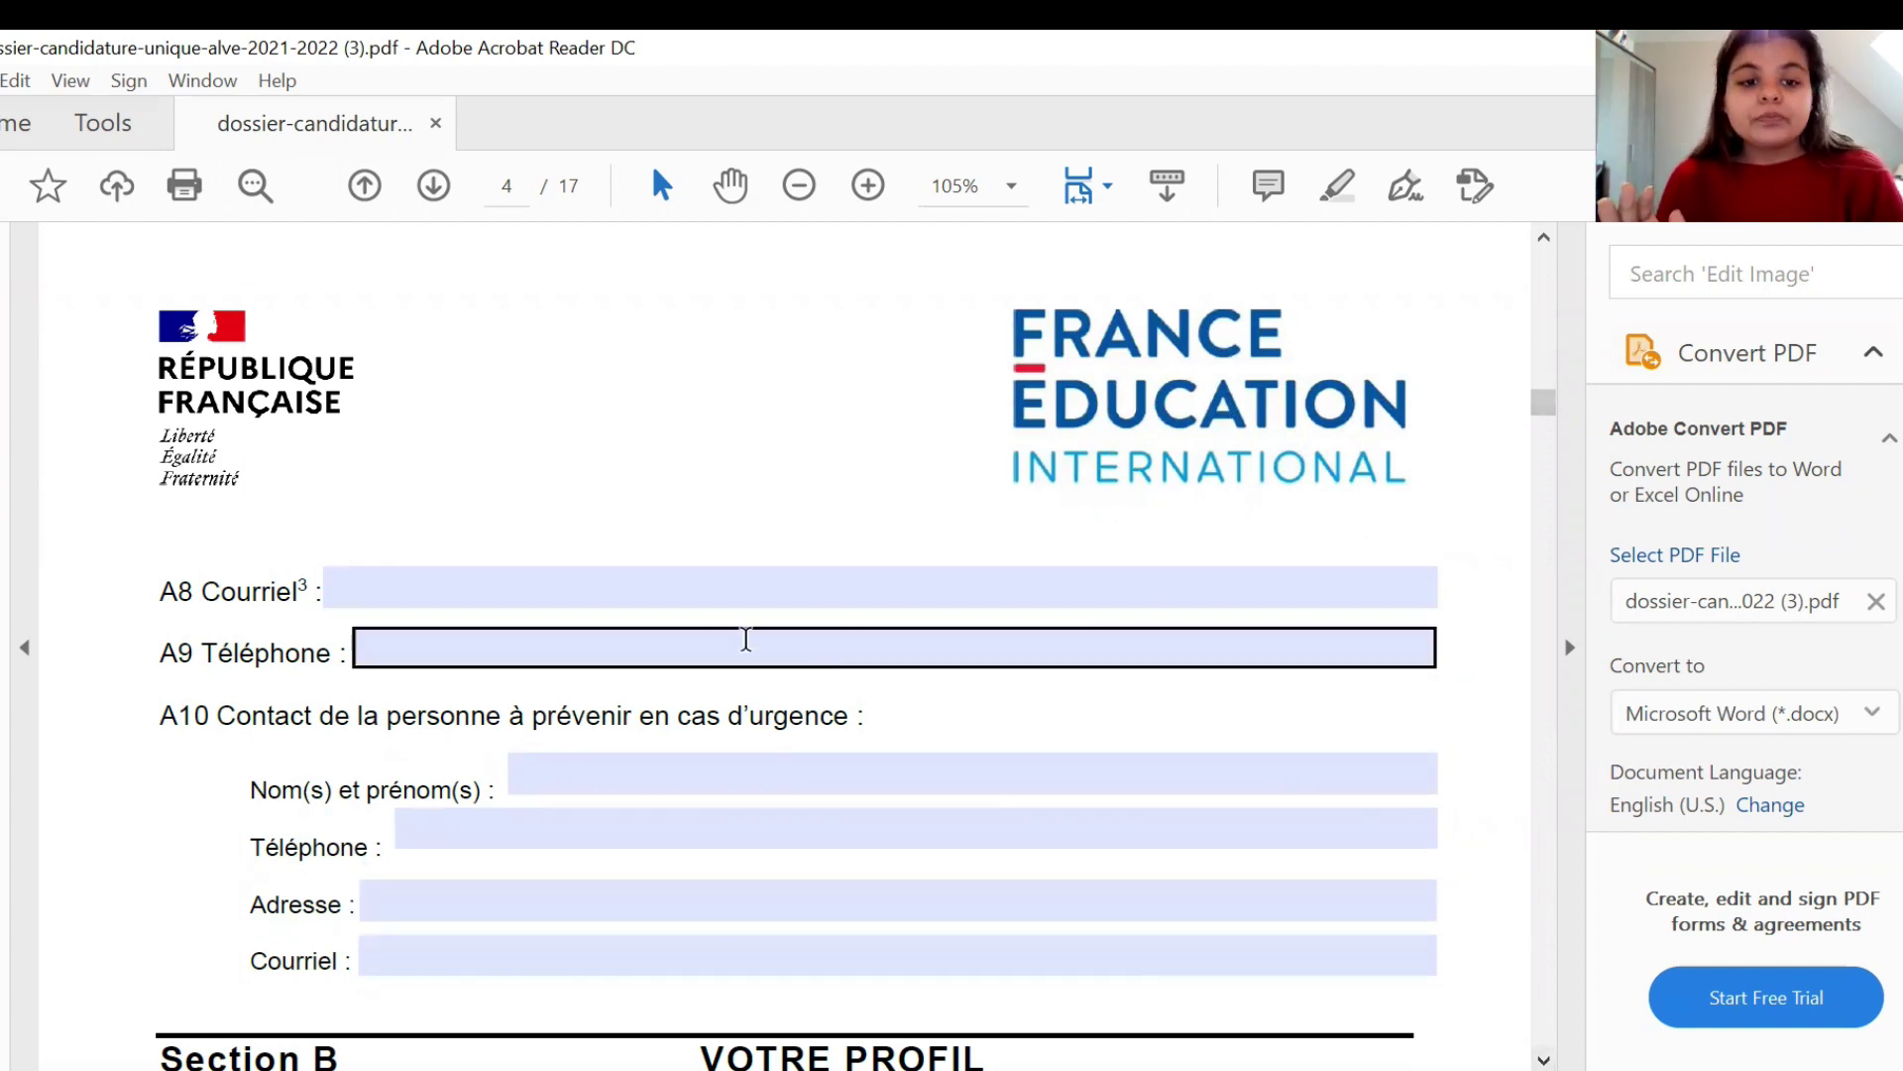
click(650, 586)
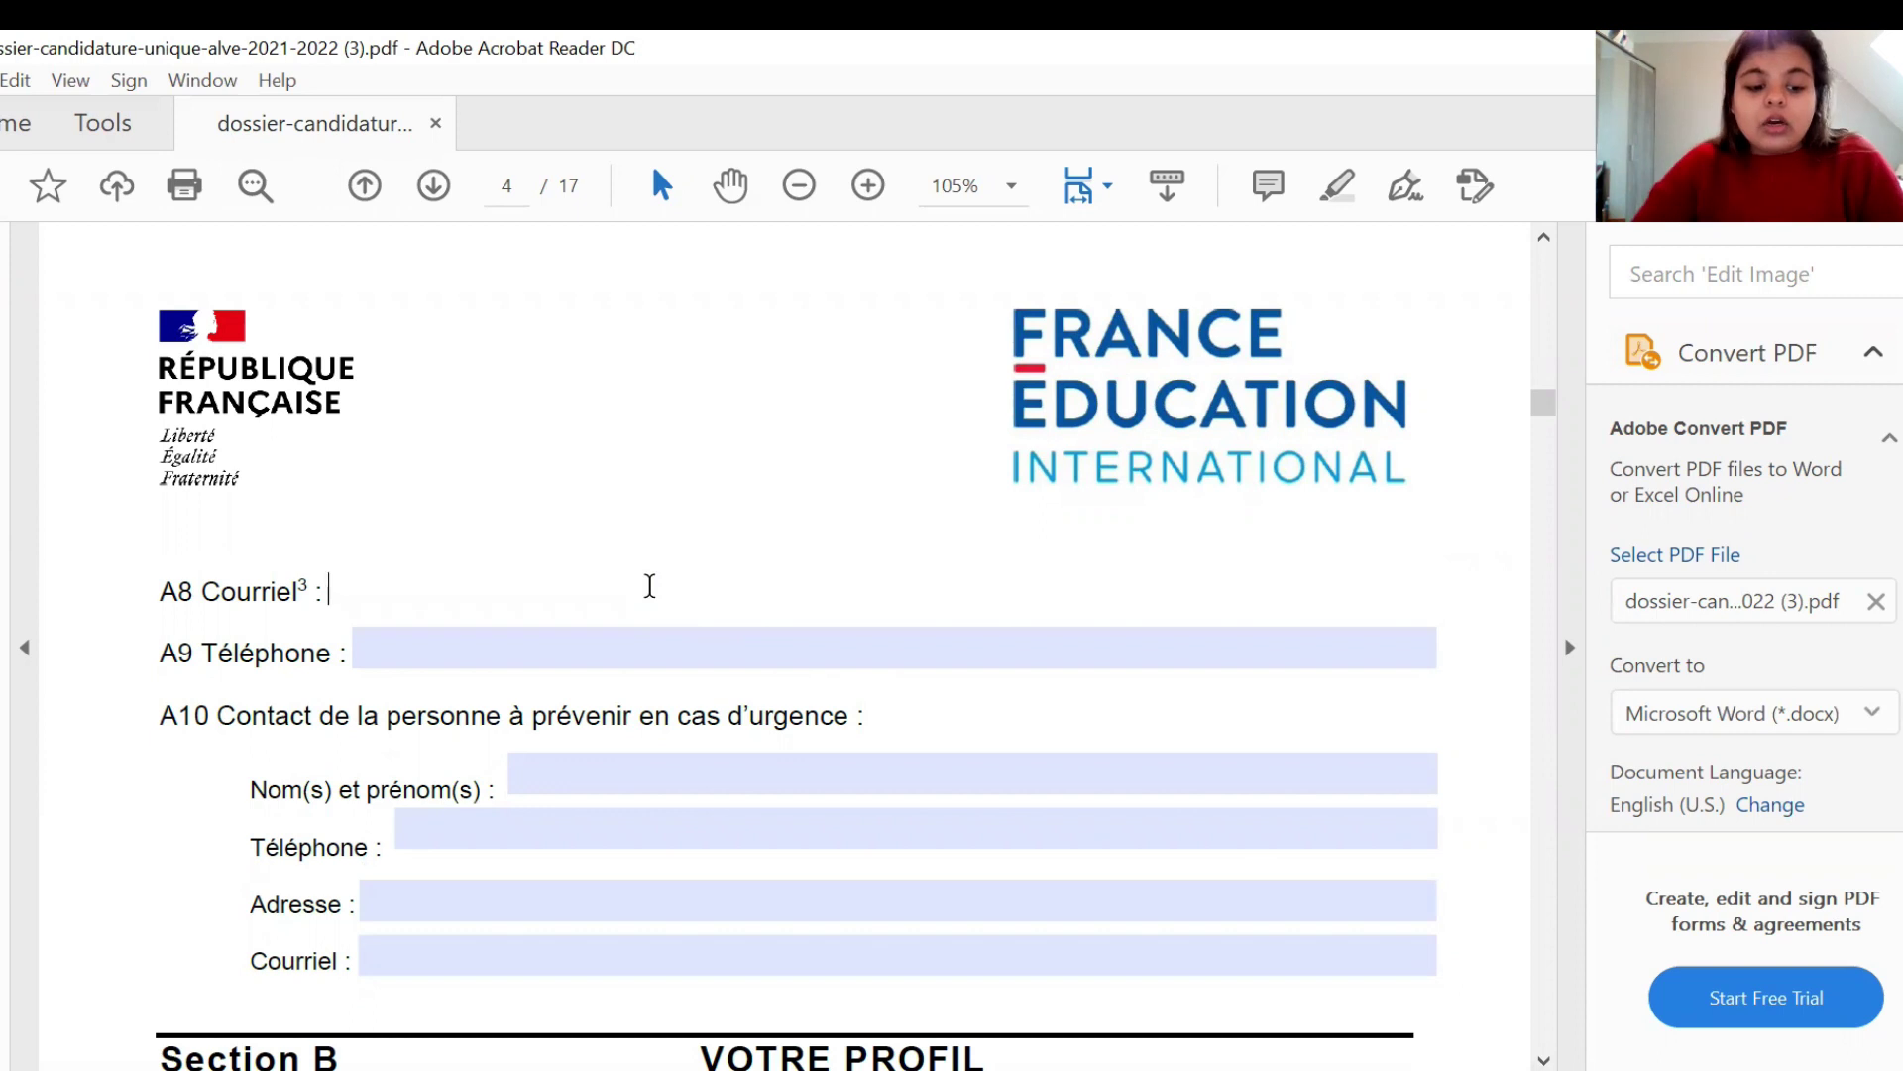
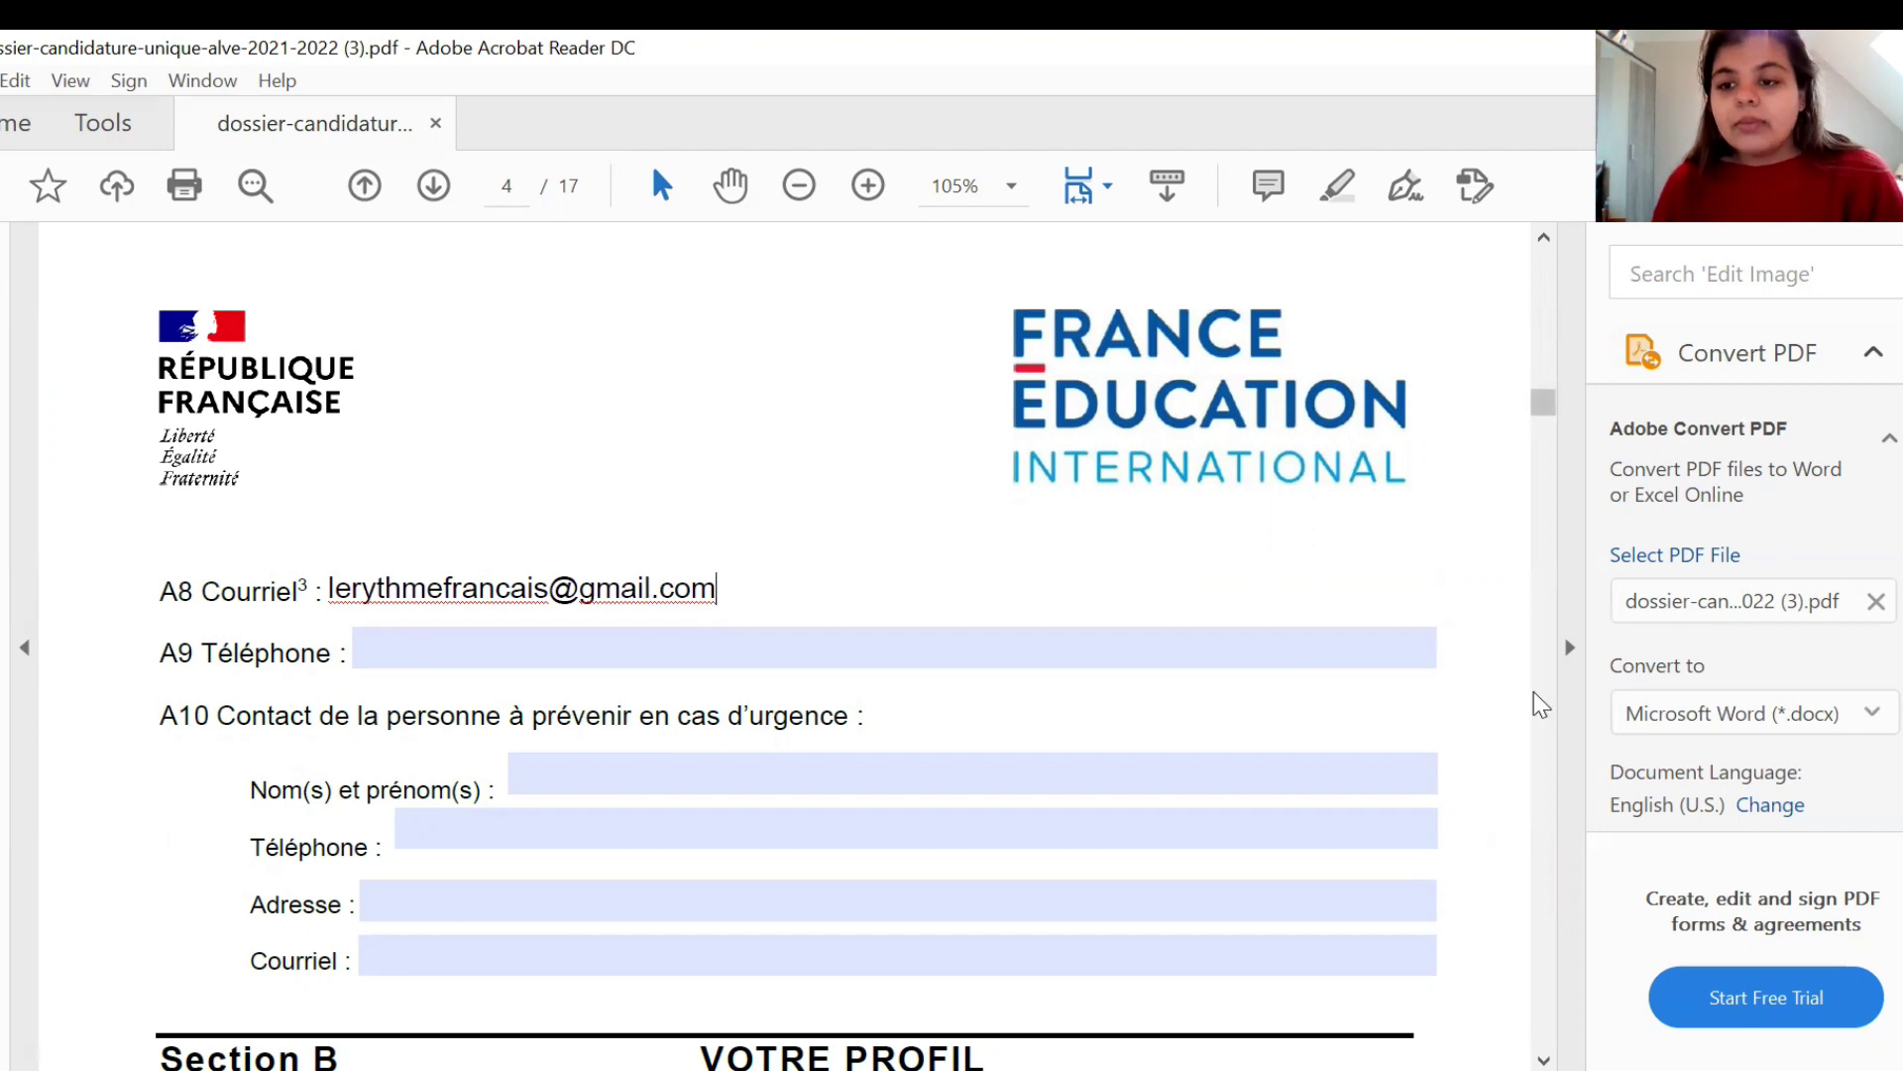
drag(1545, 406, 1547, 443)
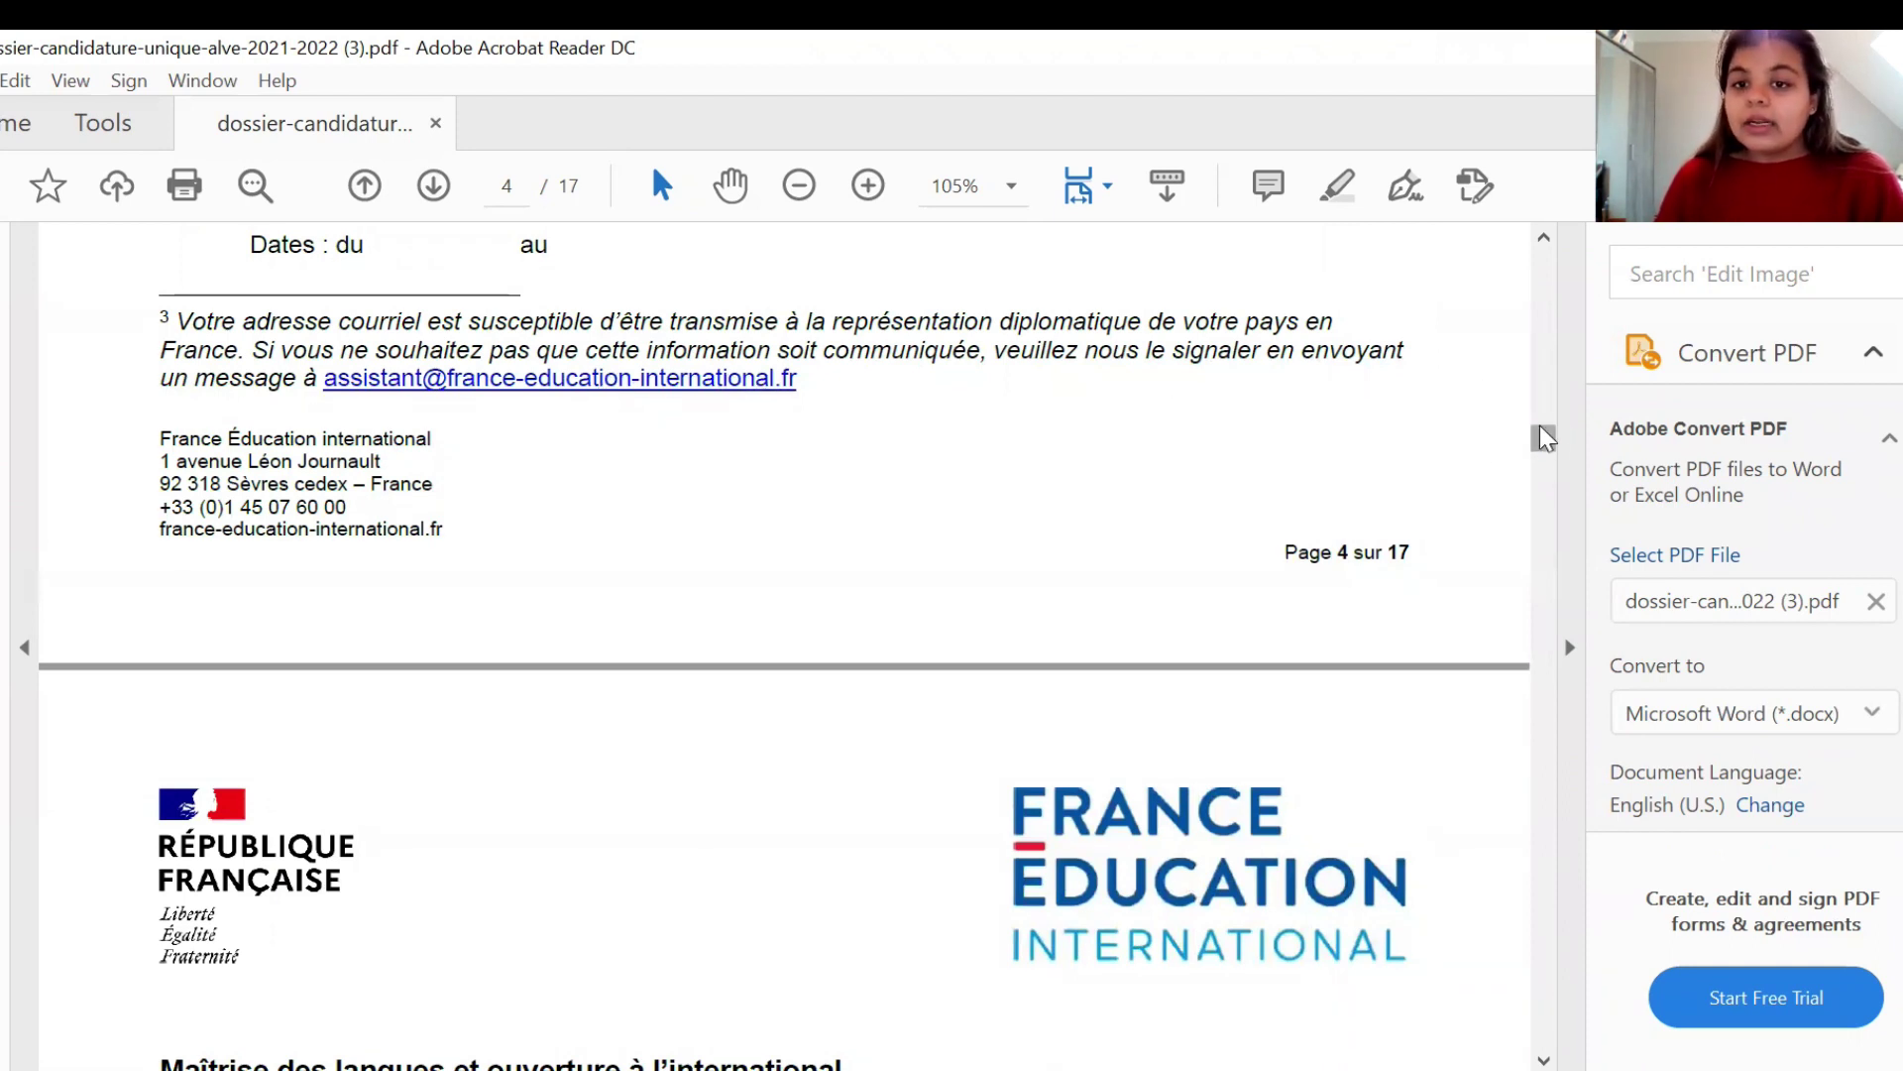
mouse_move(1539, 428)
mouse_down()
mouse_move(1543, 383)
mouse_move(1544, 402)
mouse_up()
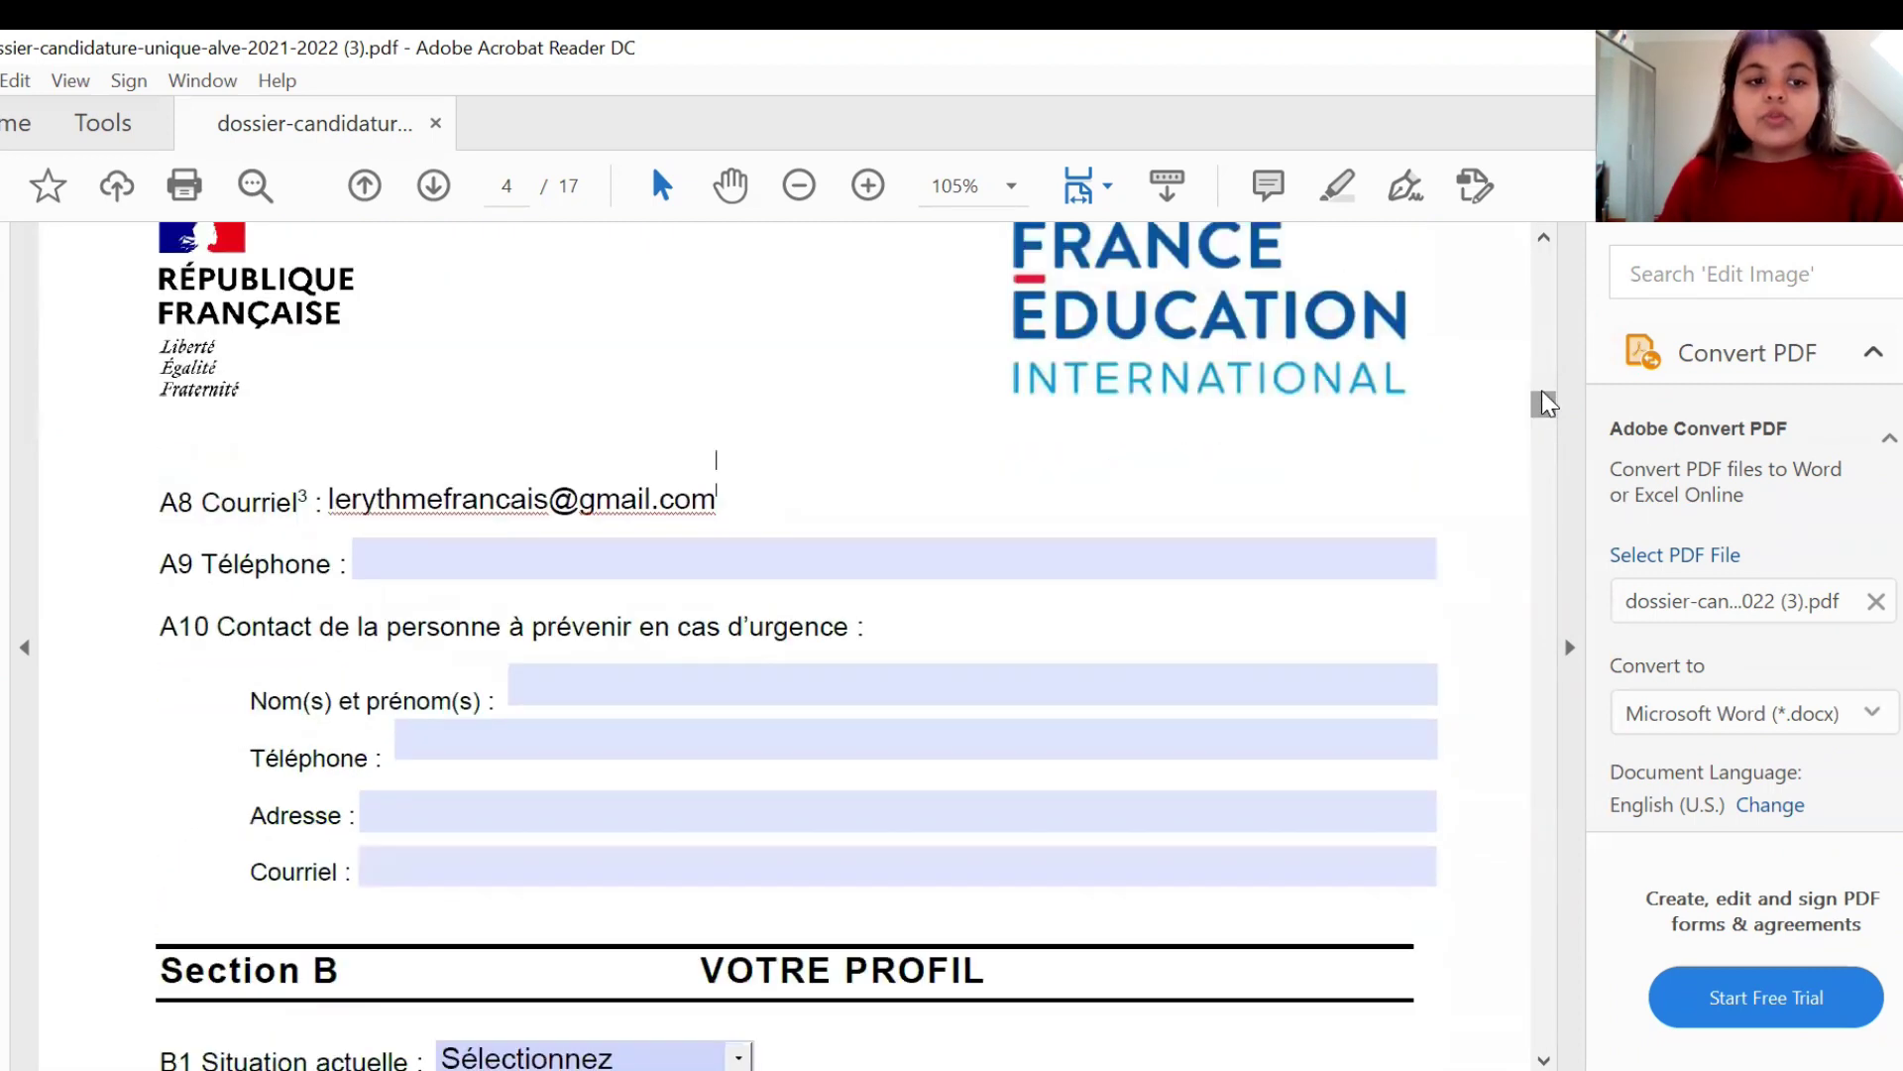
- Enter the applicant's phone number in the A9 Téléphone field
click(949, 555)
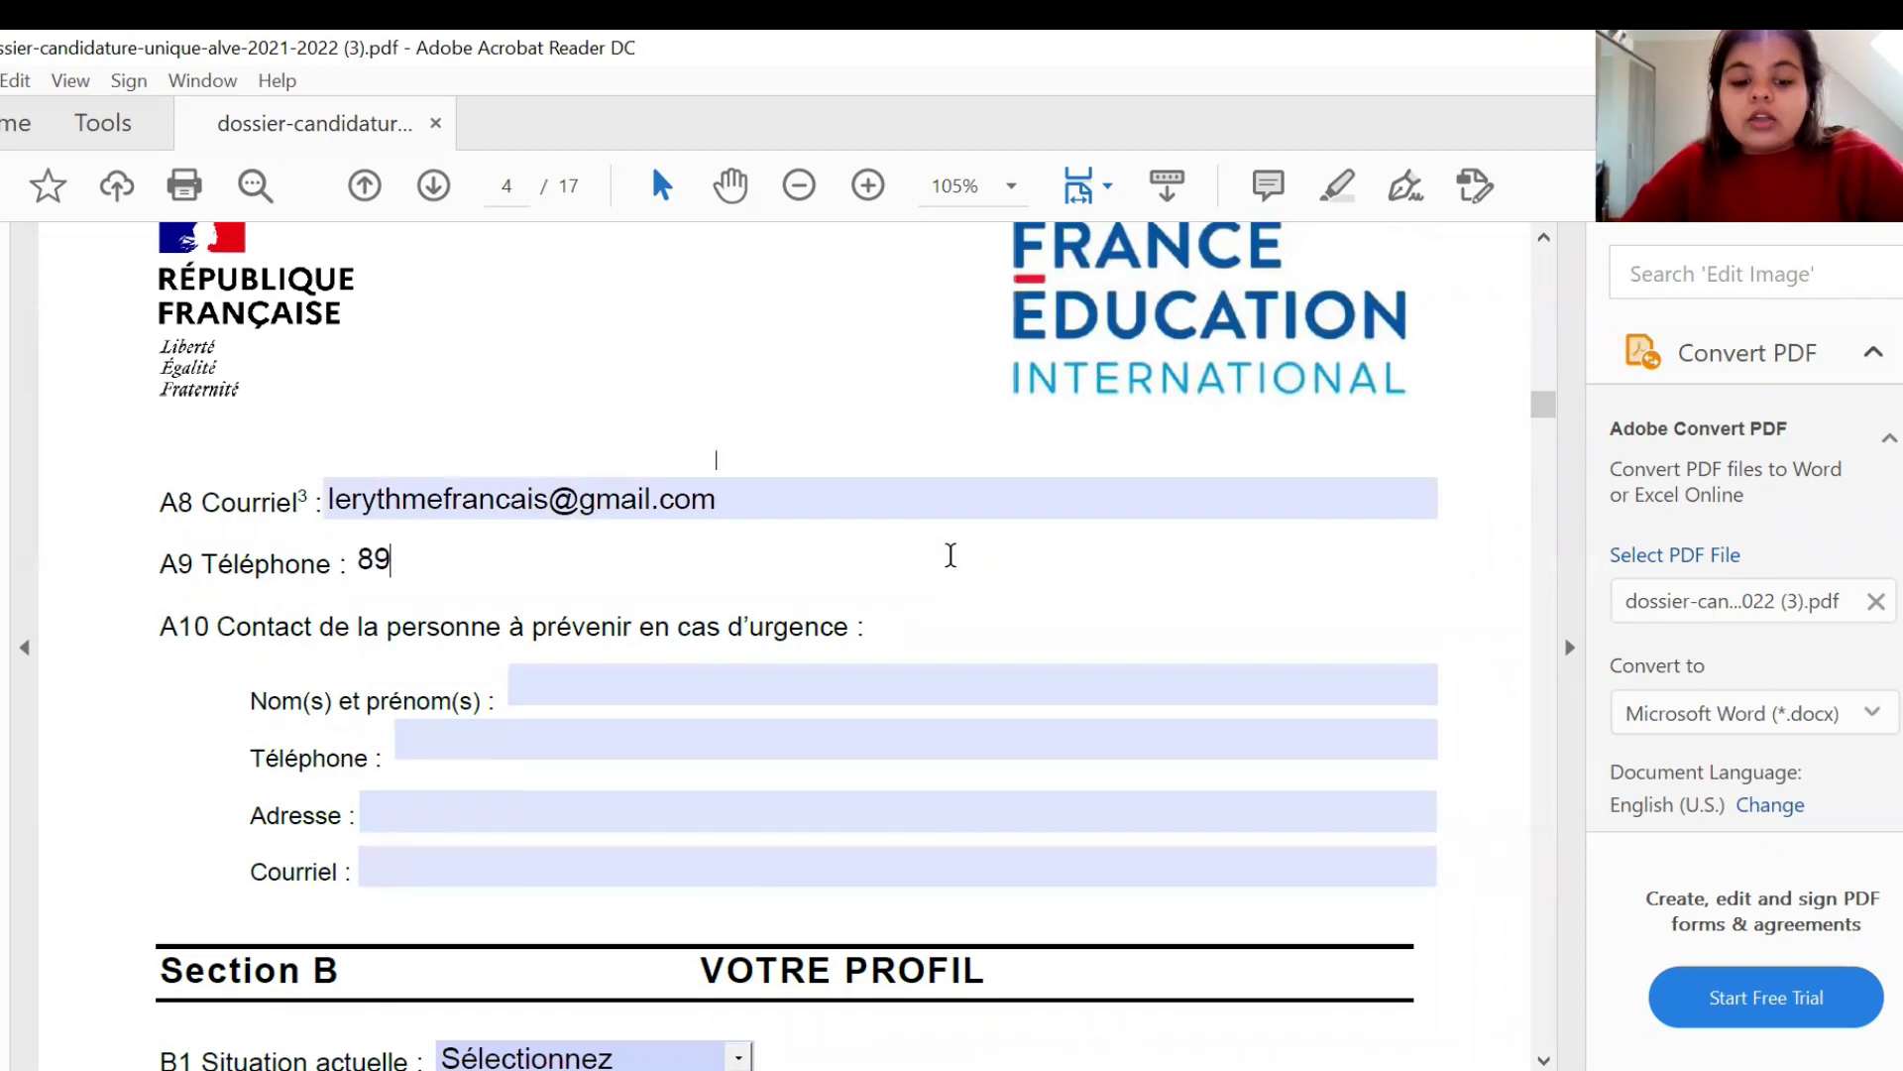
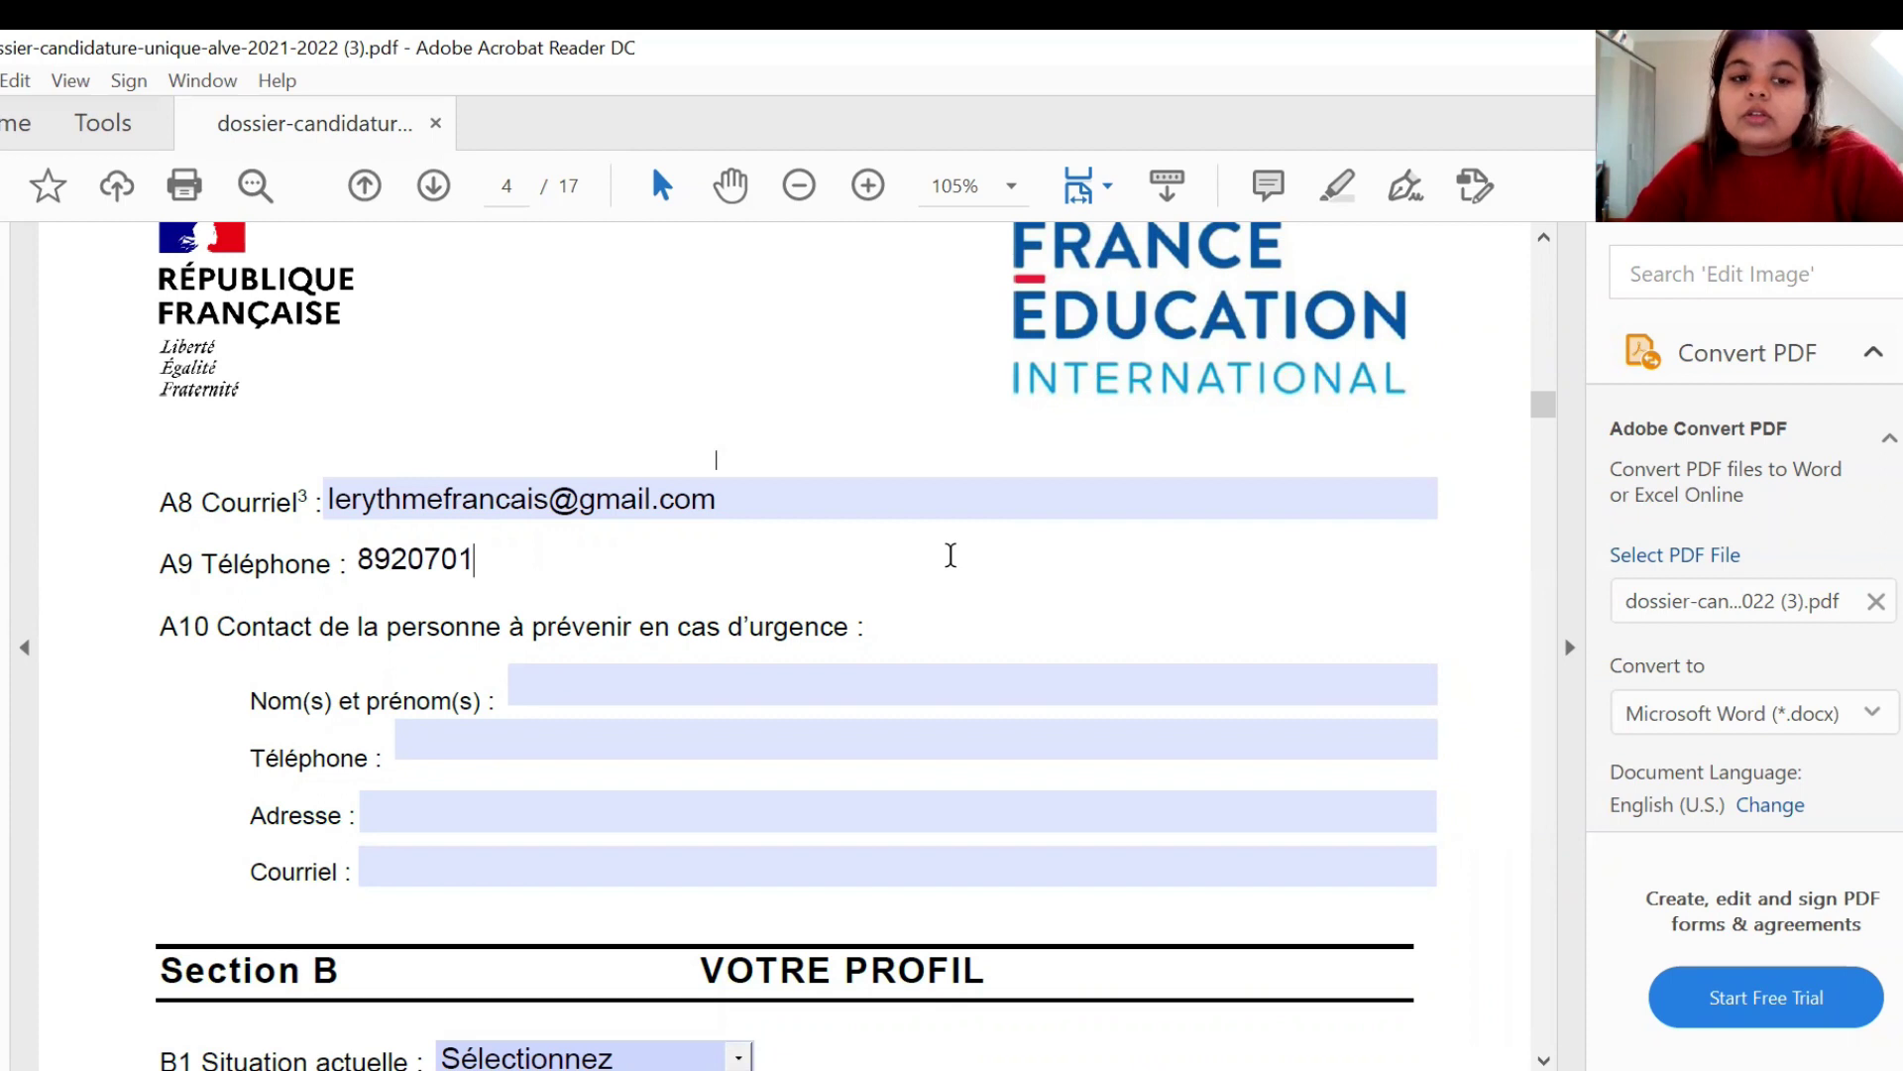
click(739, 669)
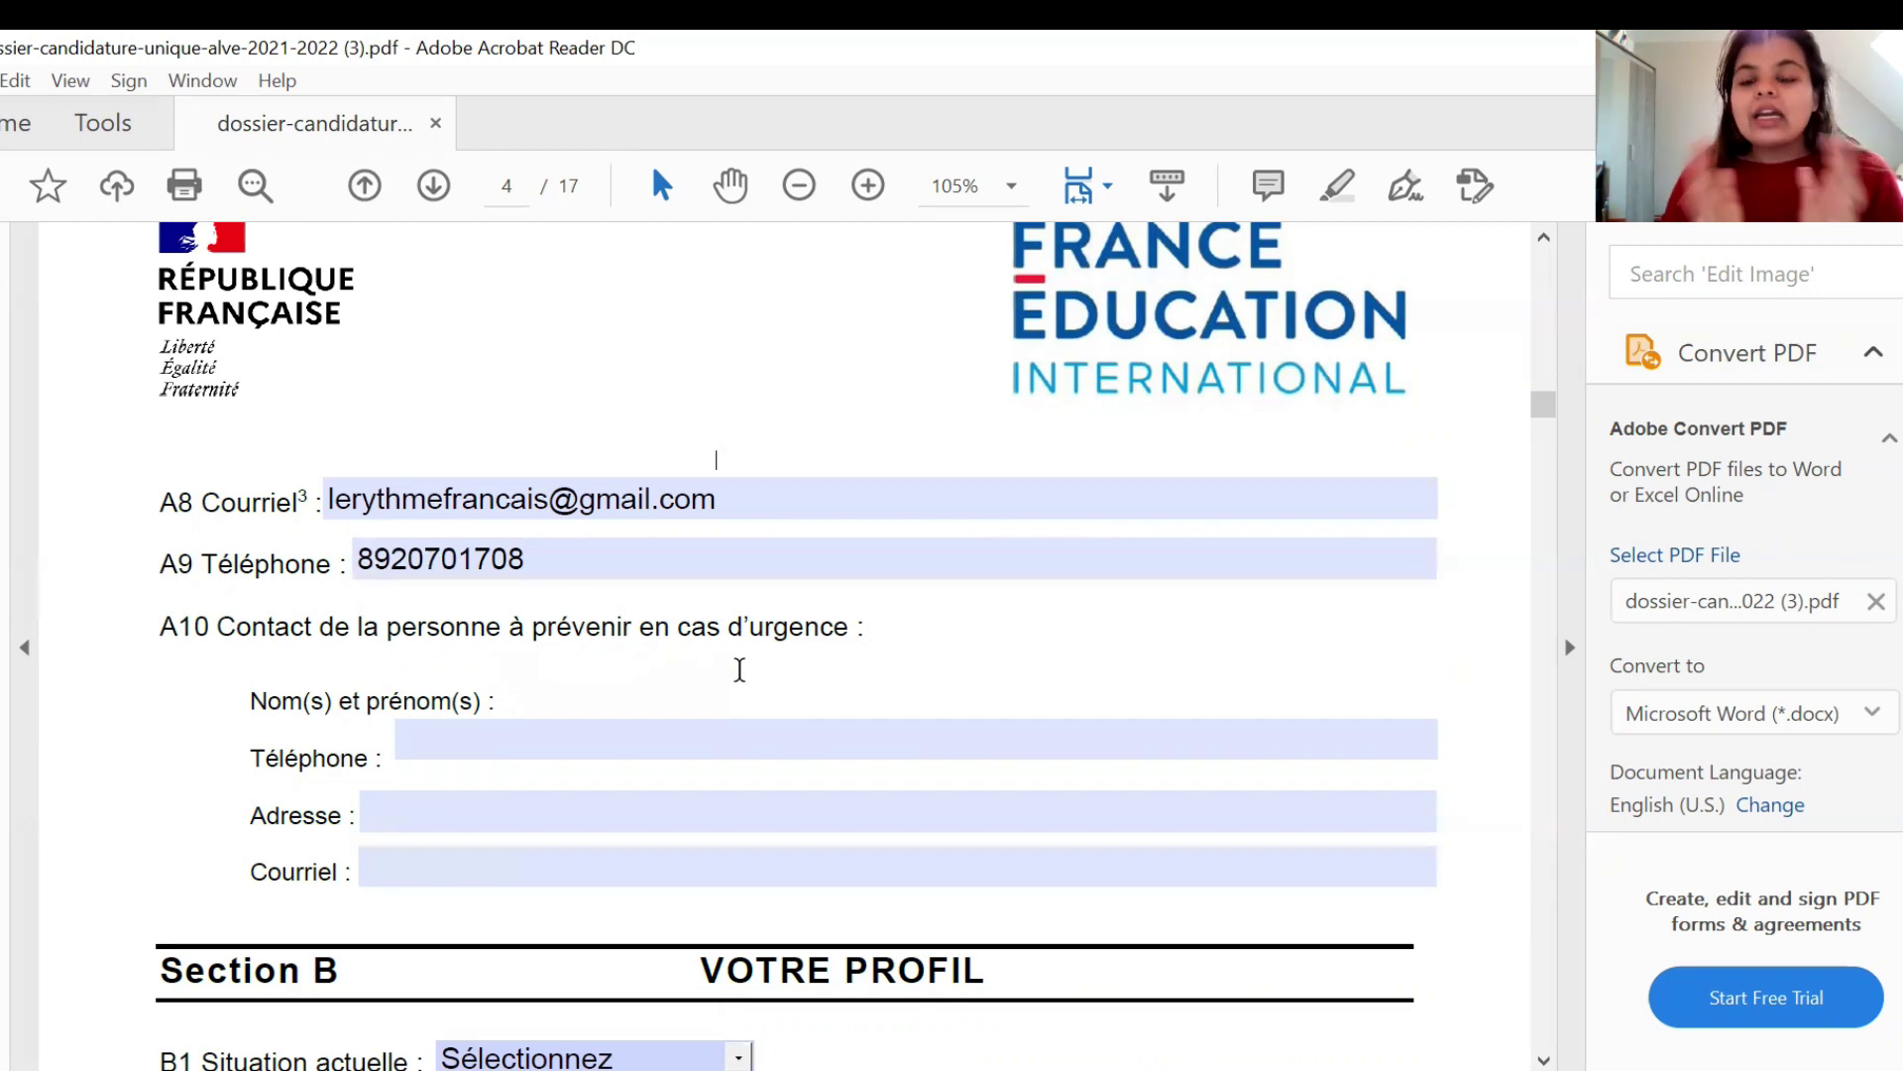
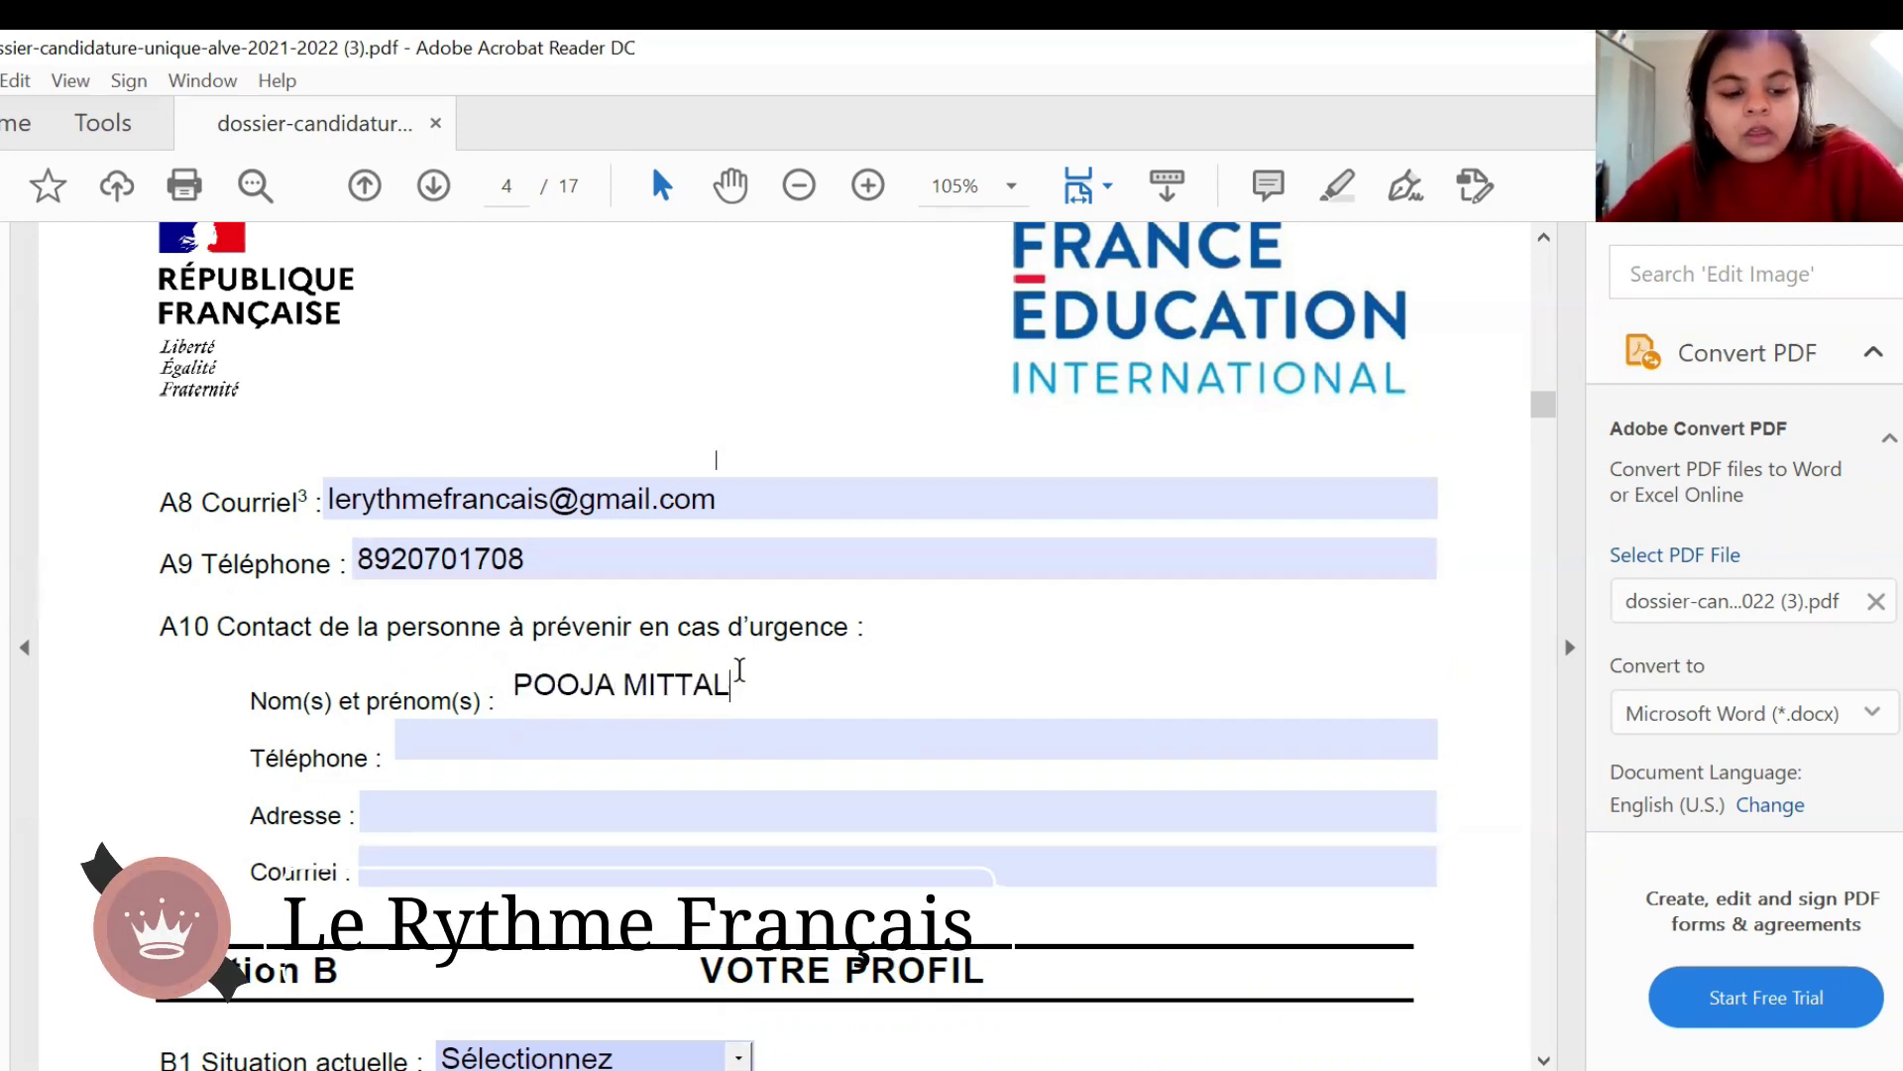
- Enter the emergency contact's full name and phone number in section A10
key(Tab)
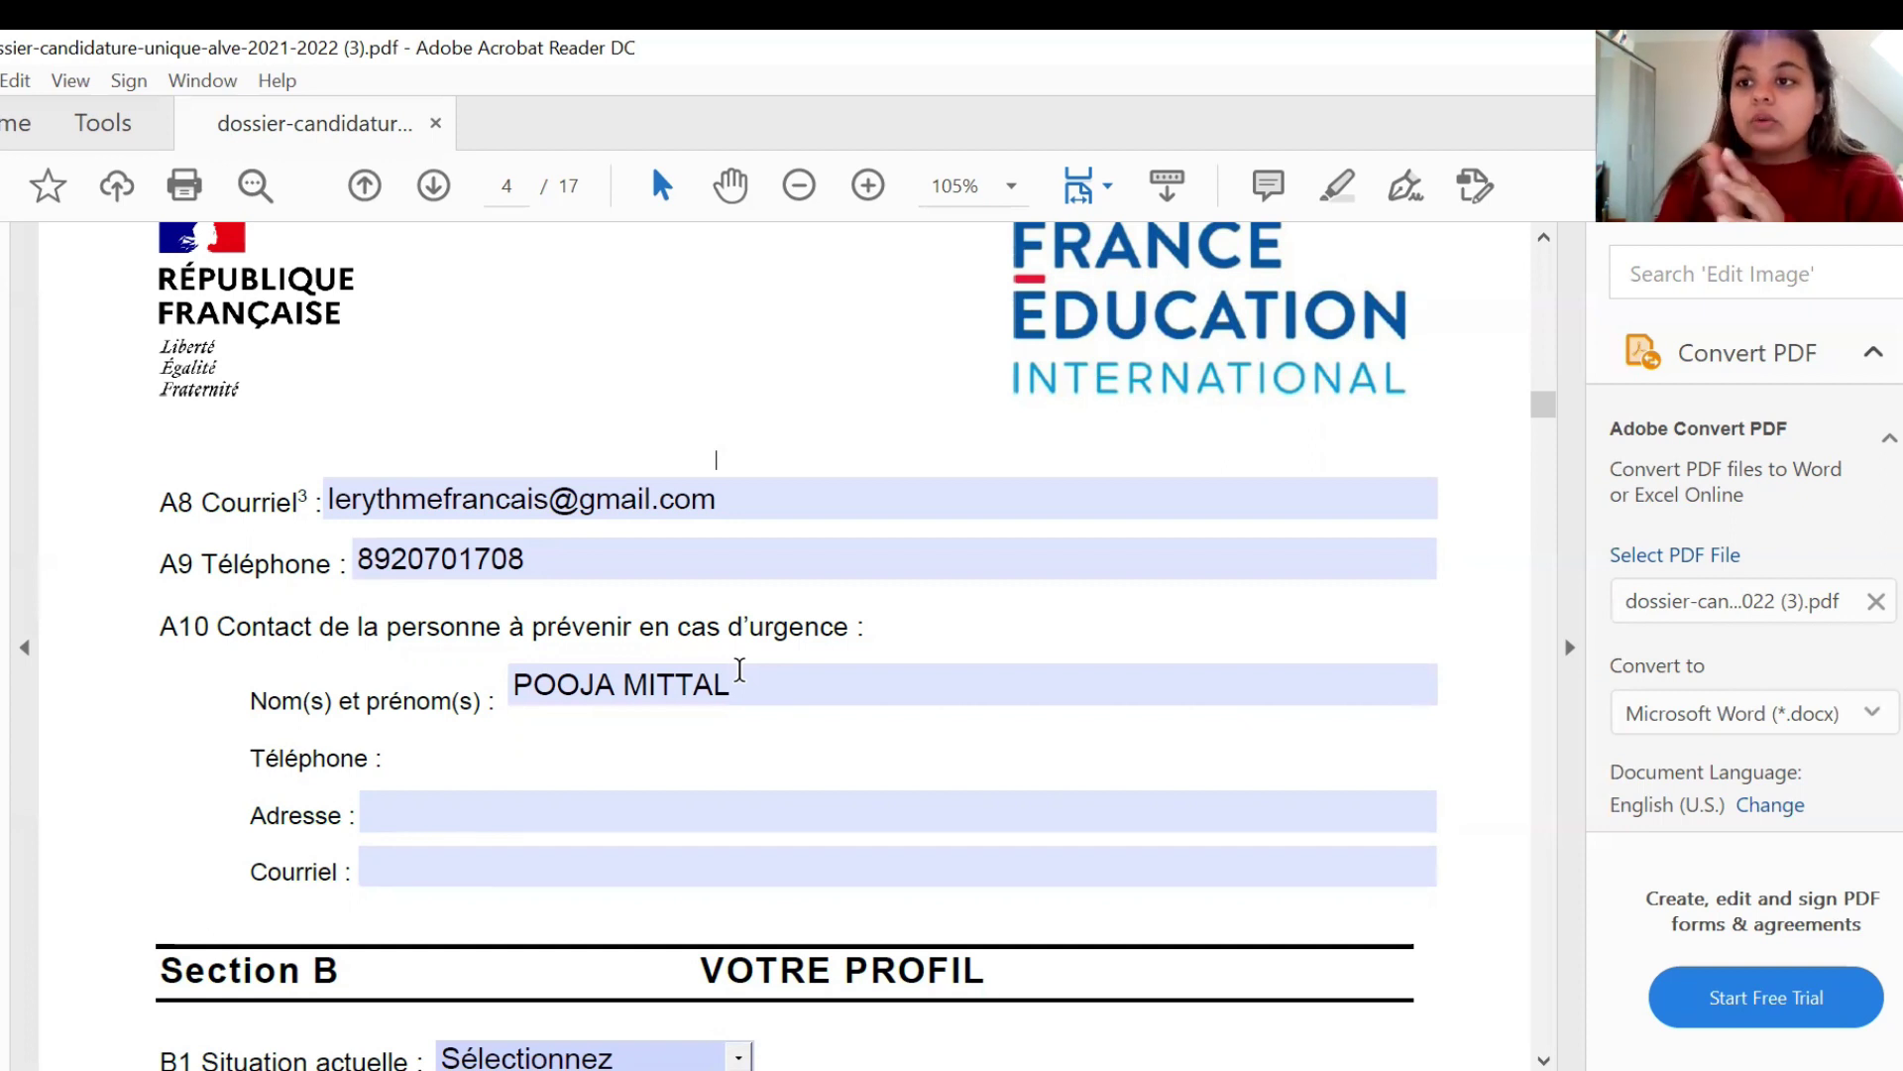
text(8)
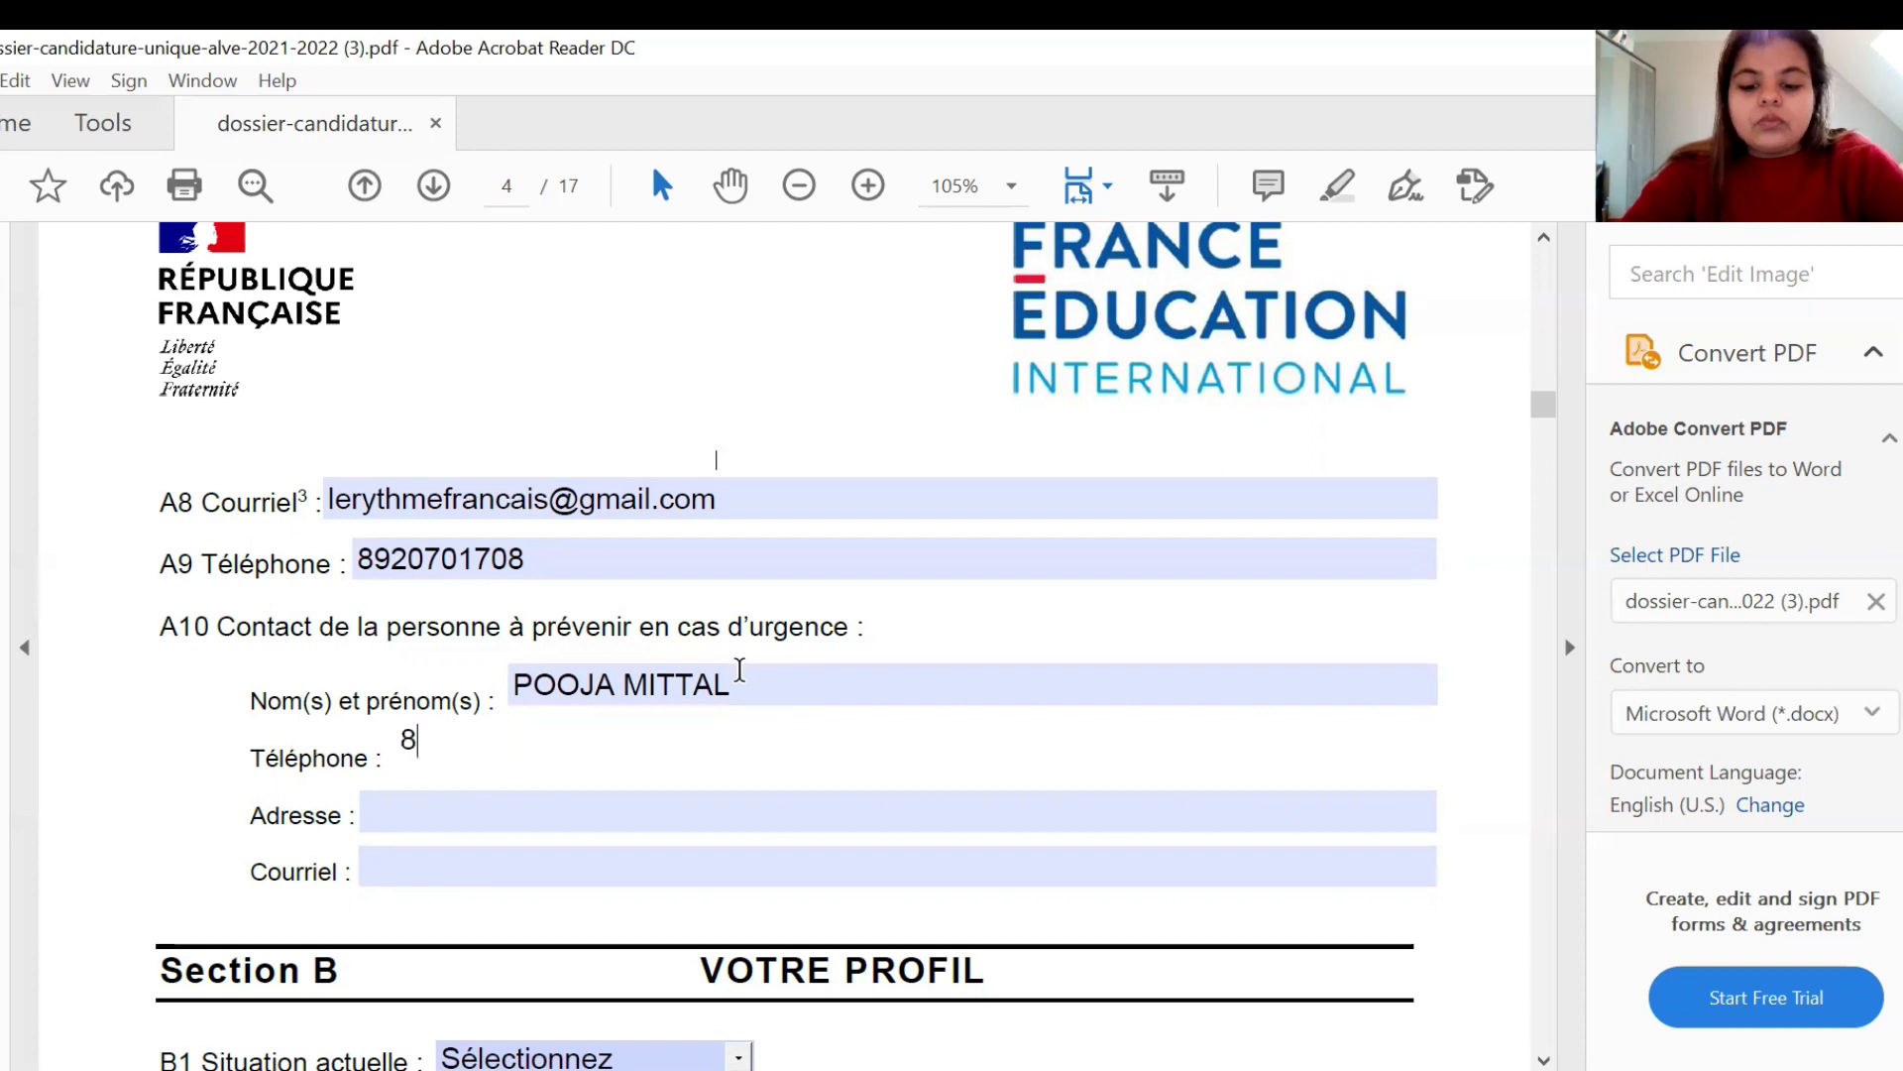
text(0384)
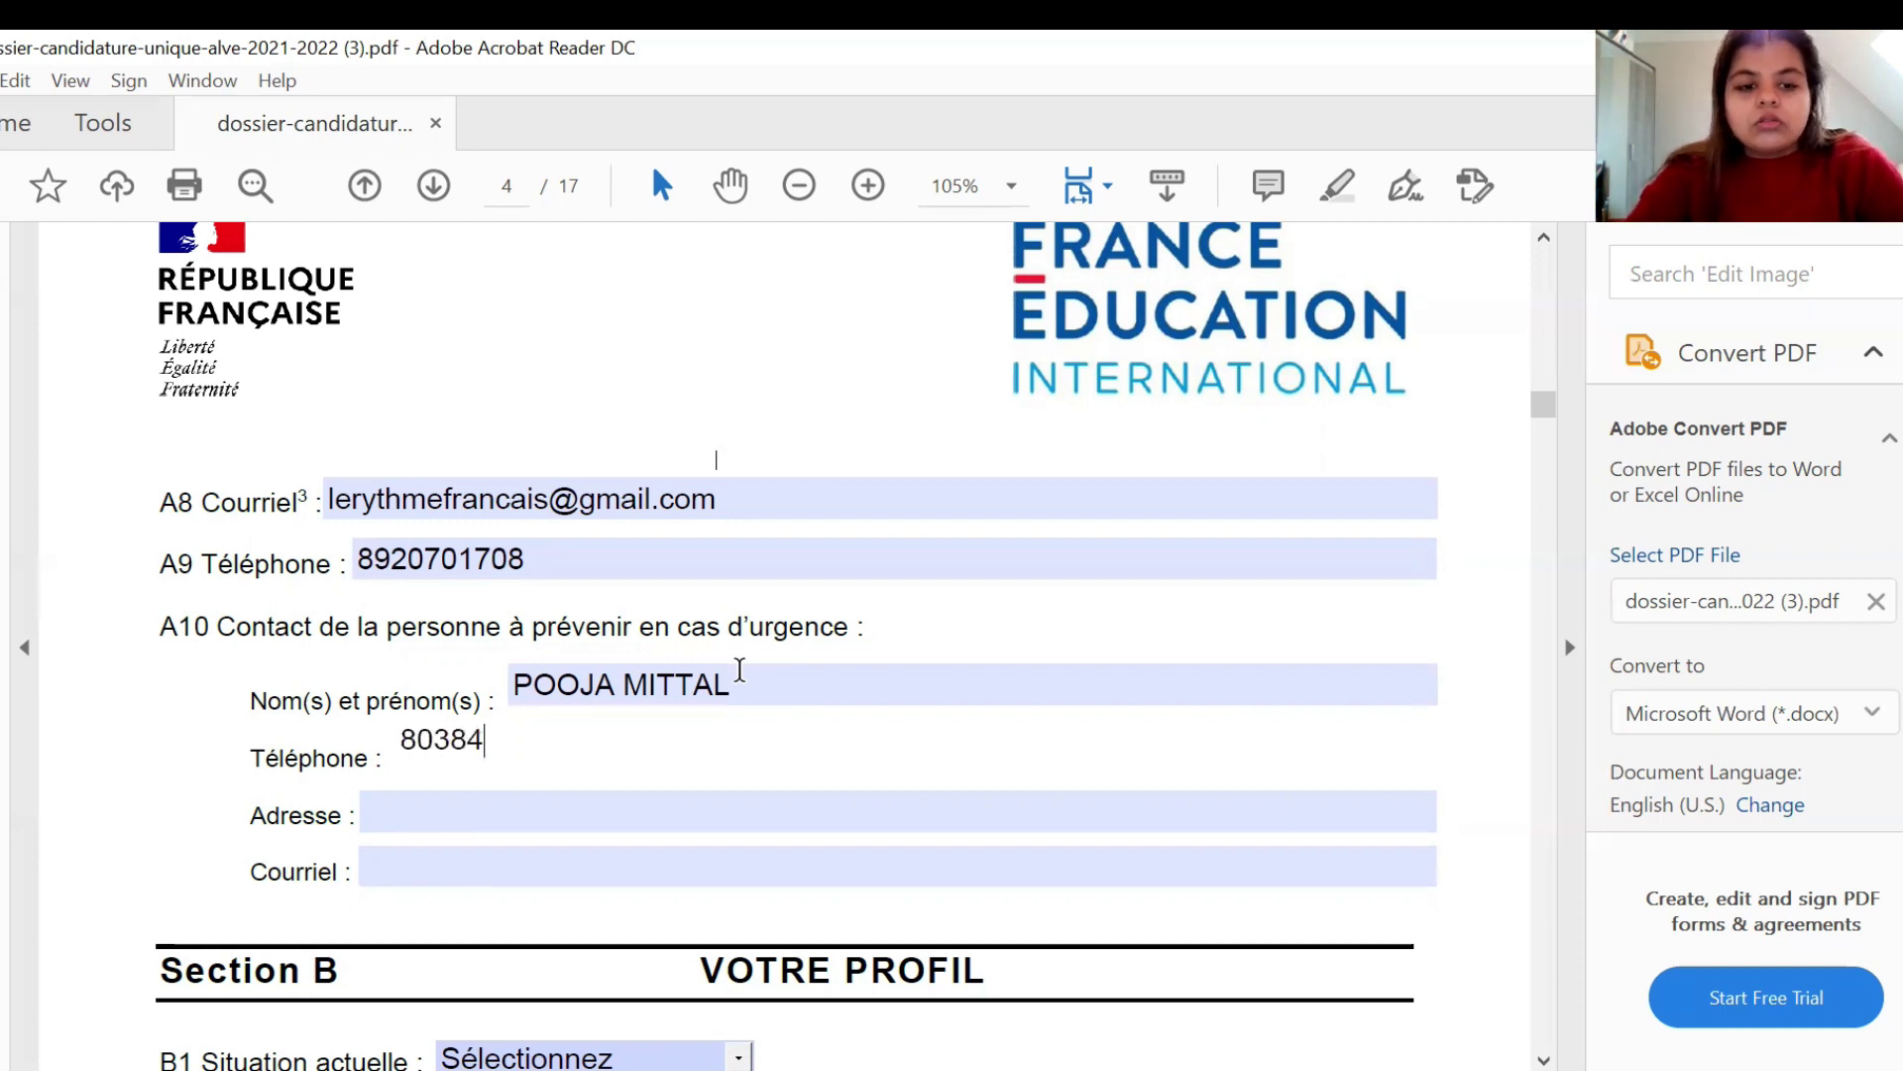
text(...)
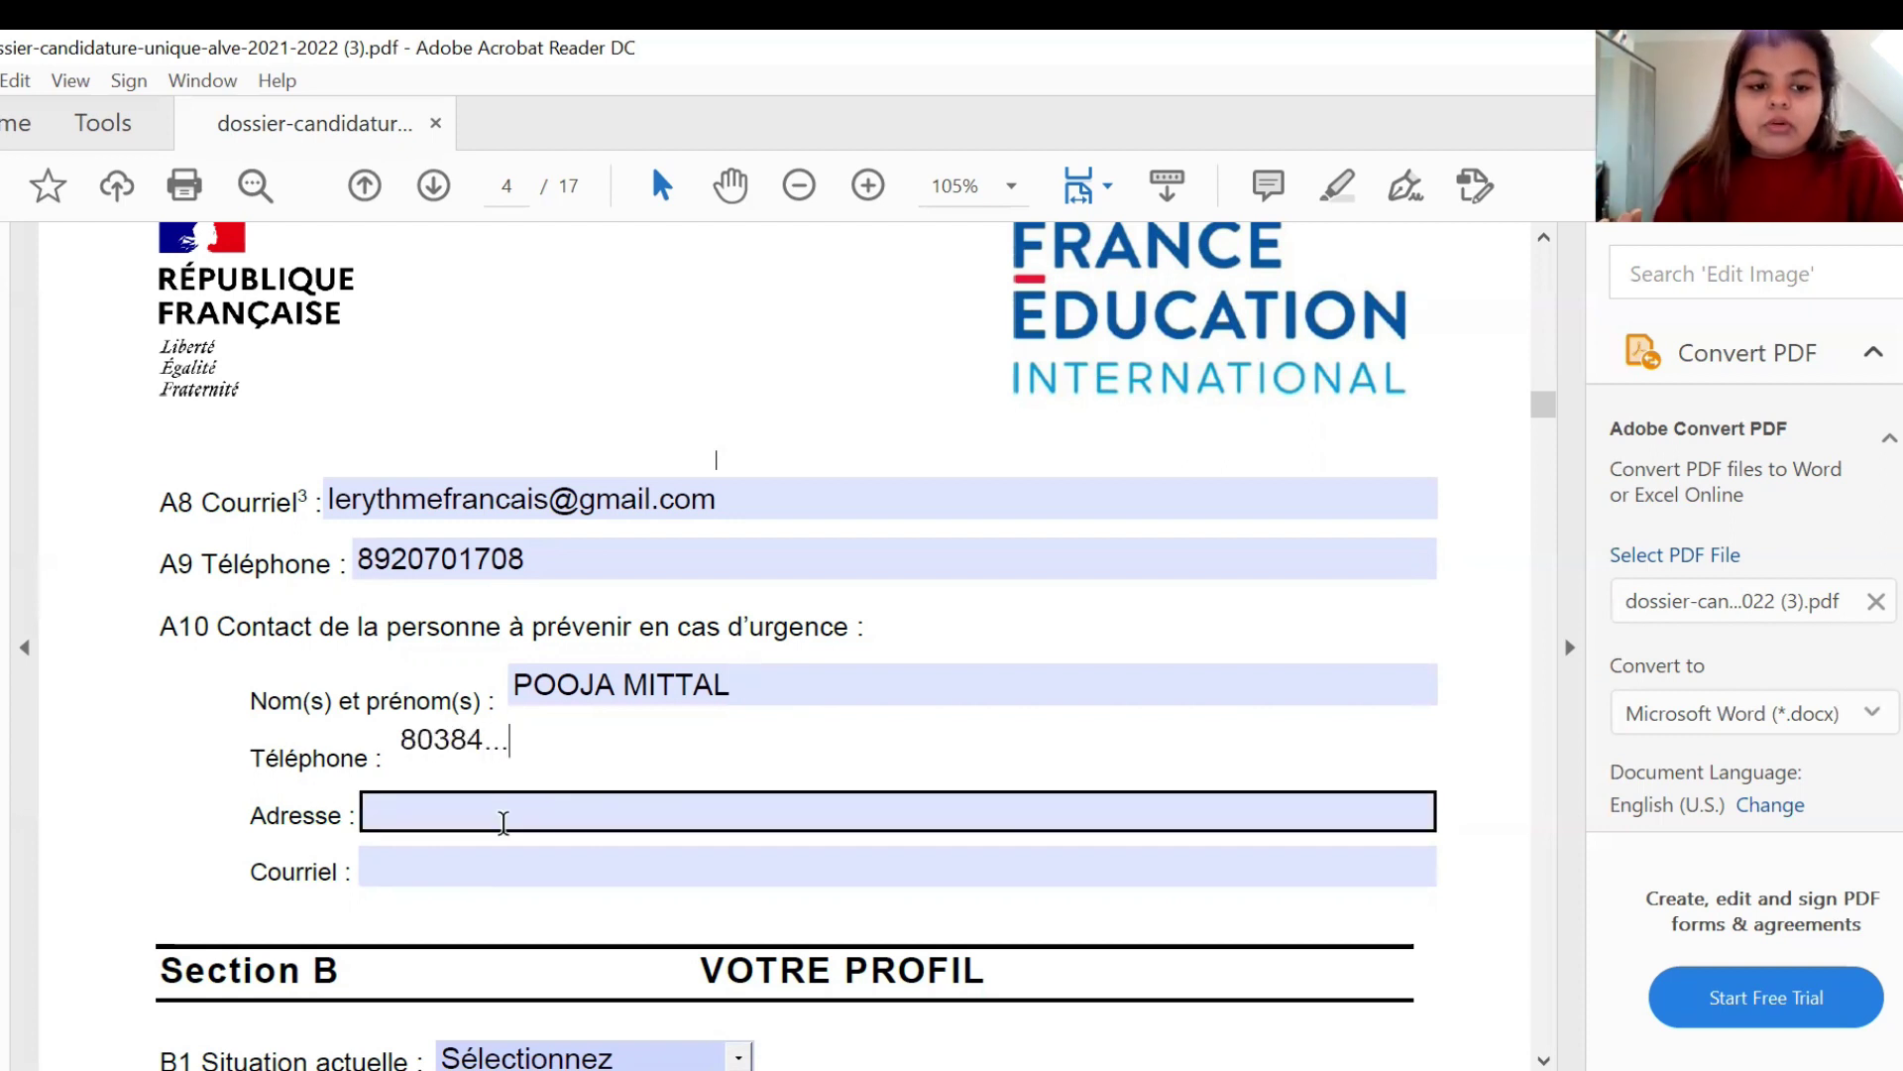
- Fill the emergency contact's postal address and e-mail address fields
click(504, 823)
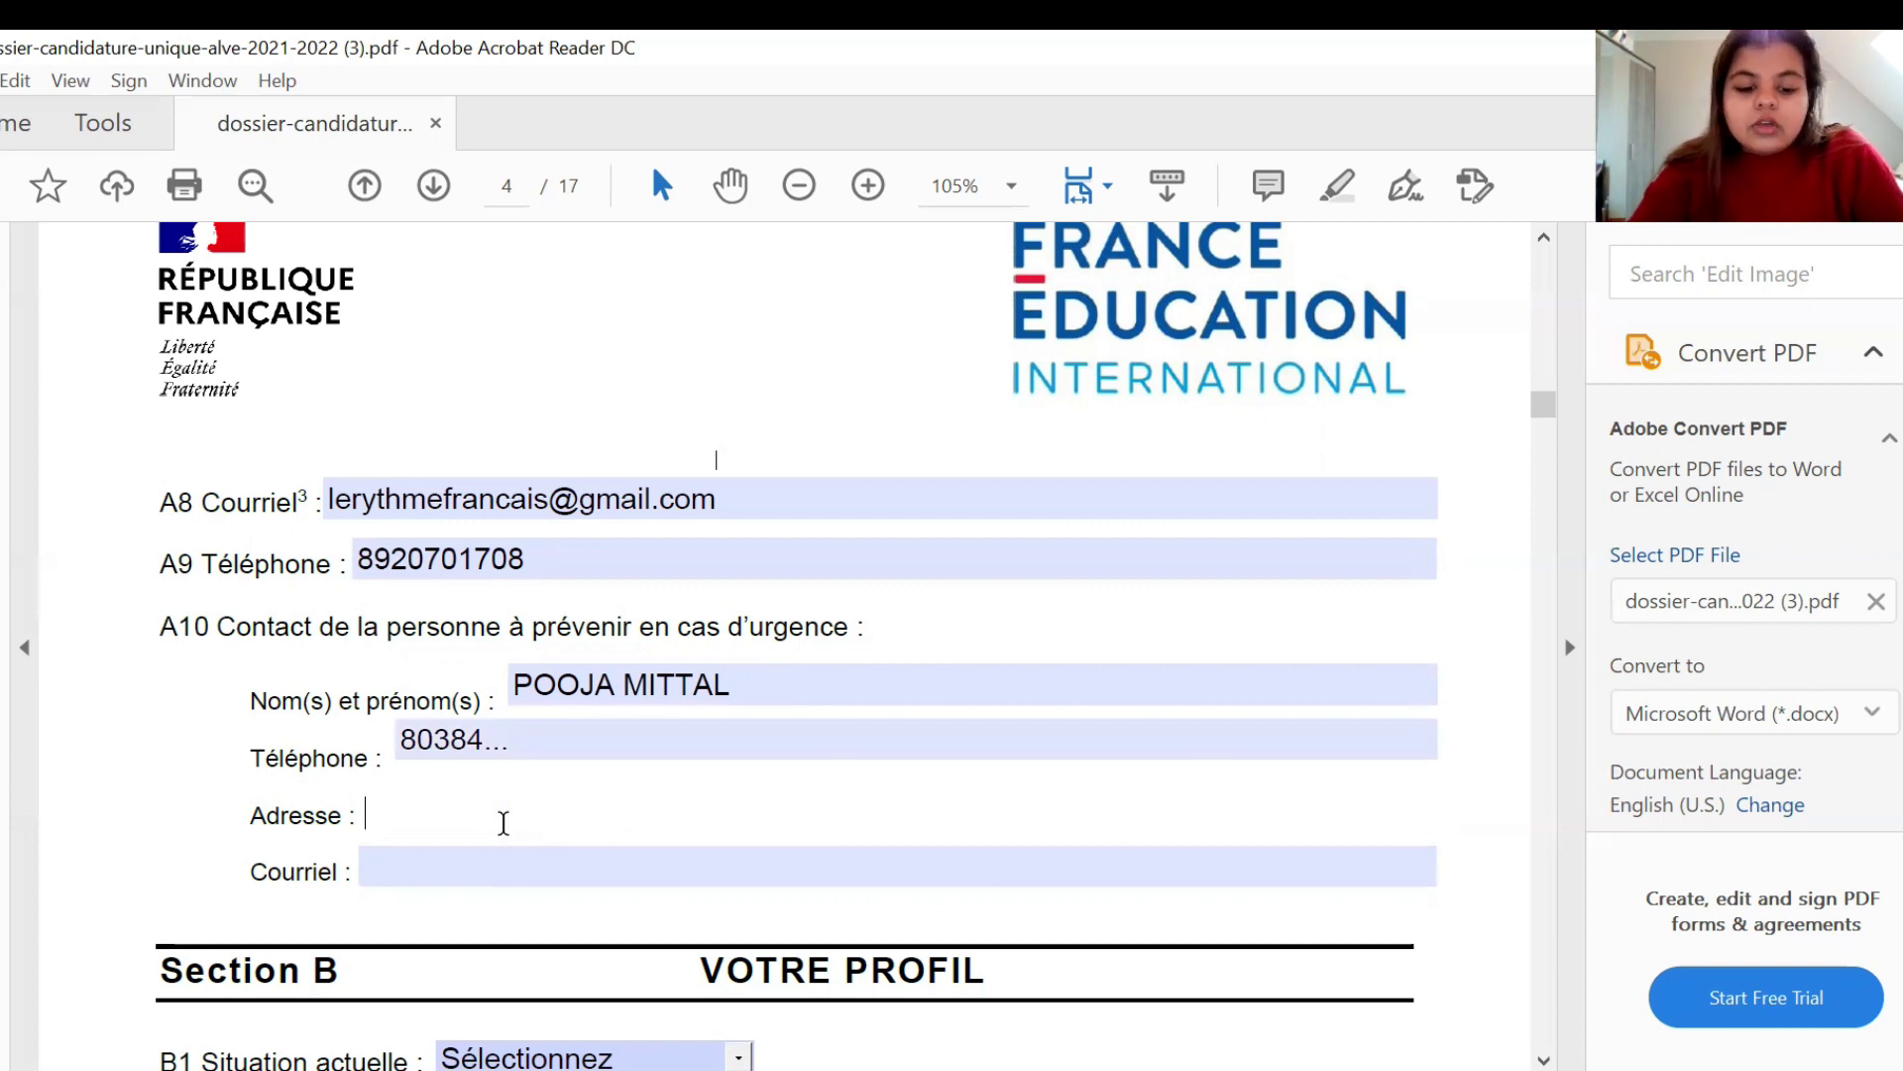
text(DELHI,)
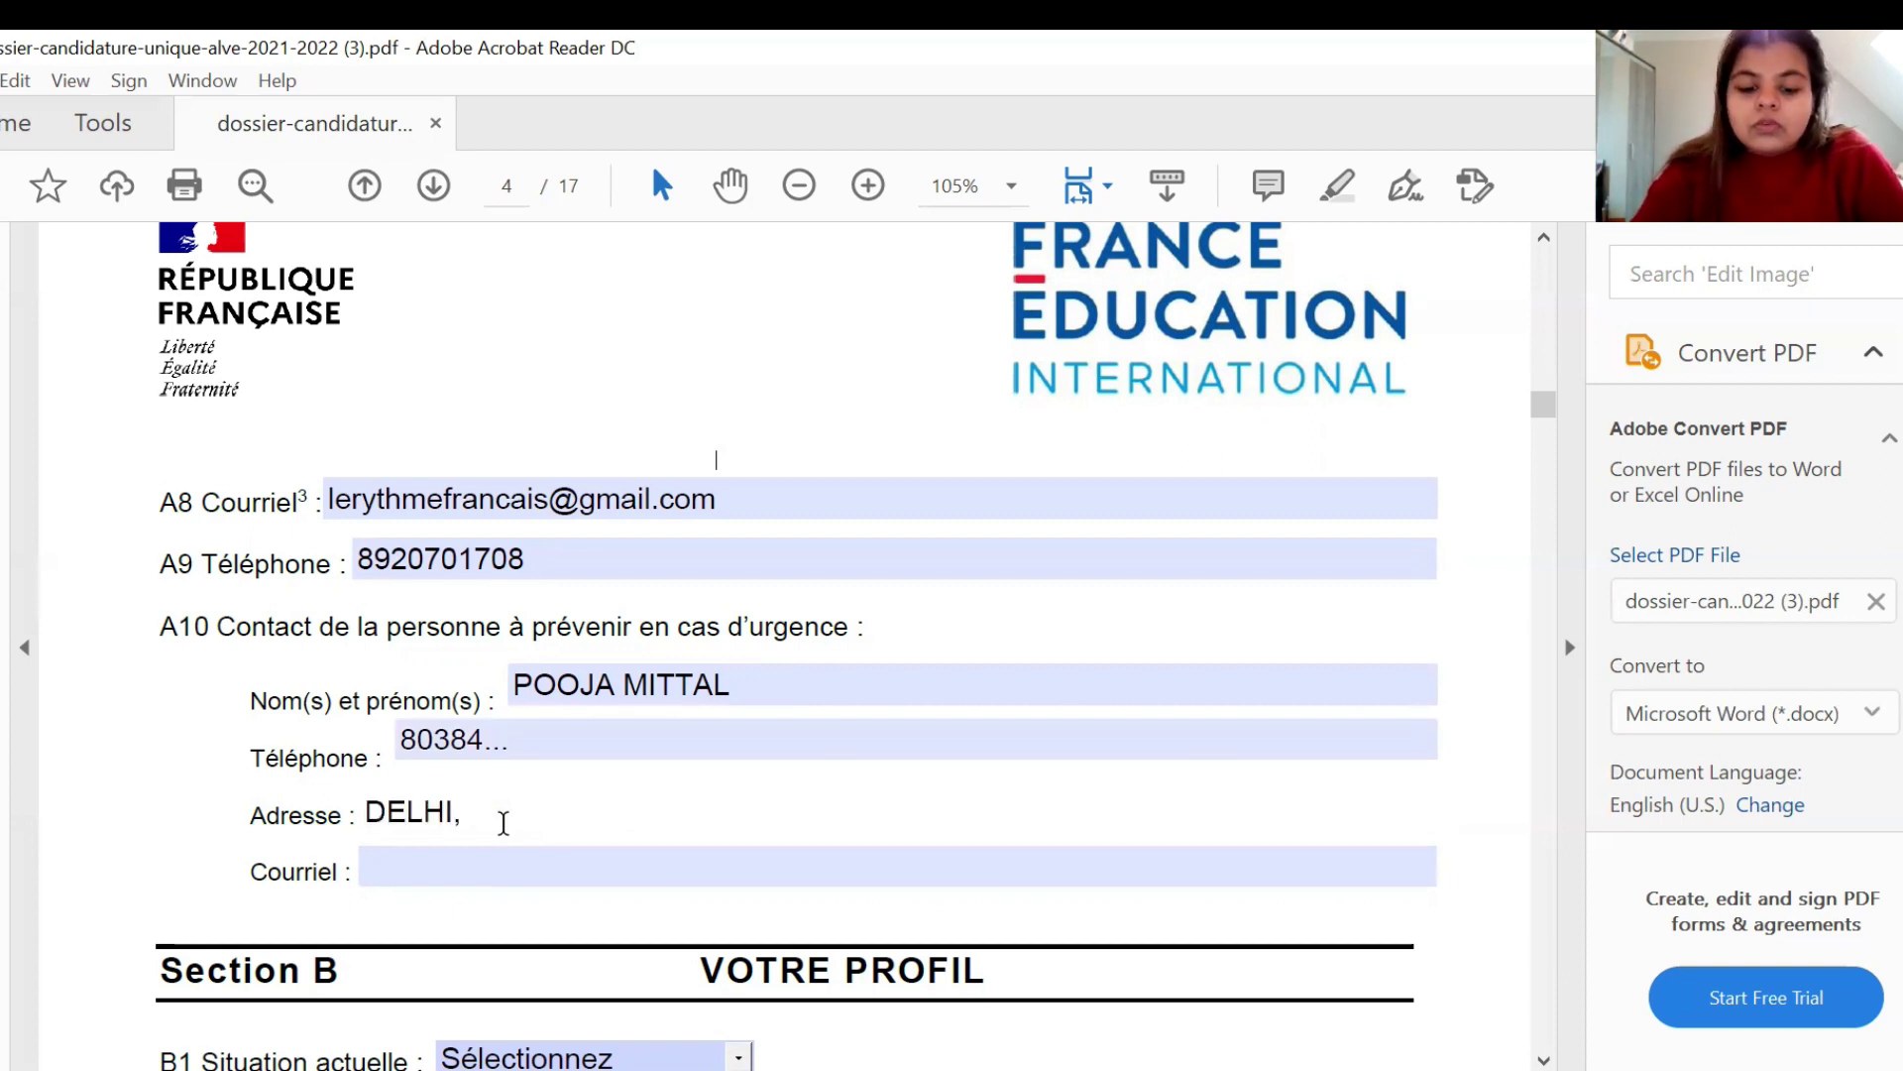
text( INDIA)
key(Left)
key(Left)
key(Left)
key(Left)
key(Left)
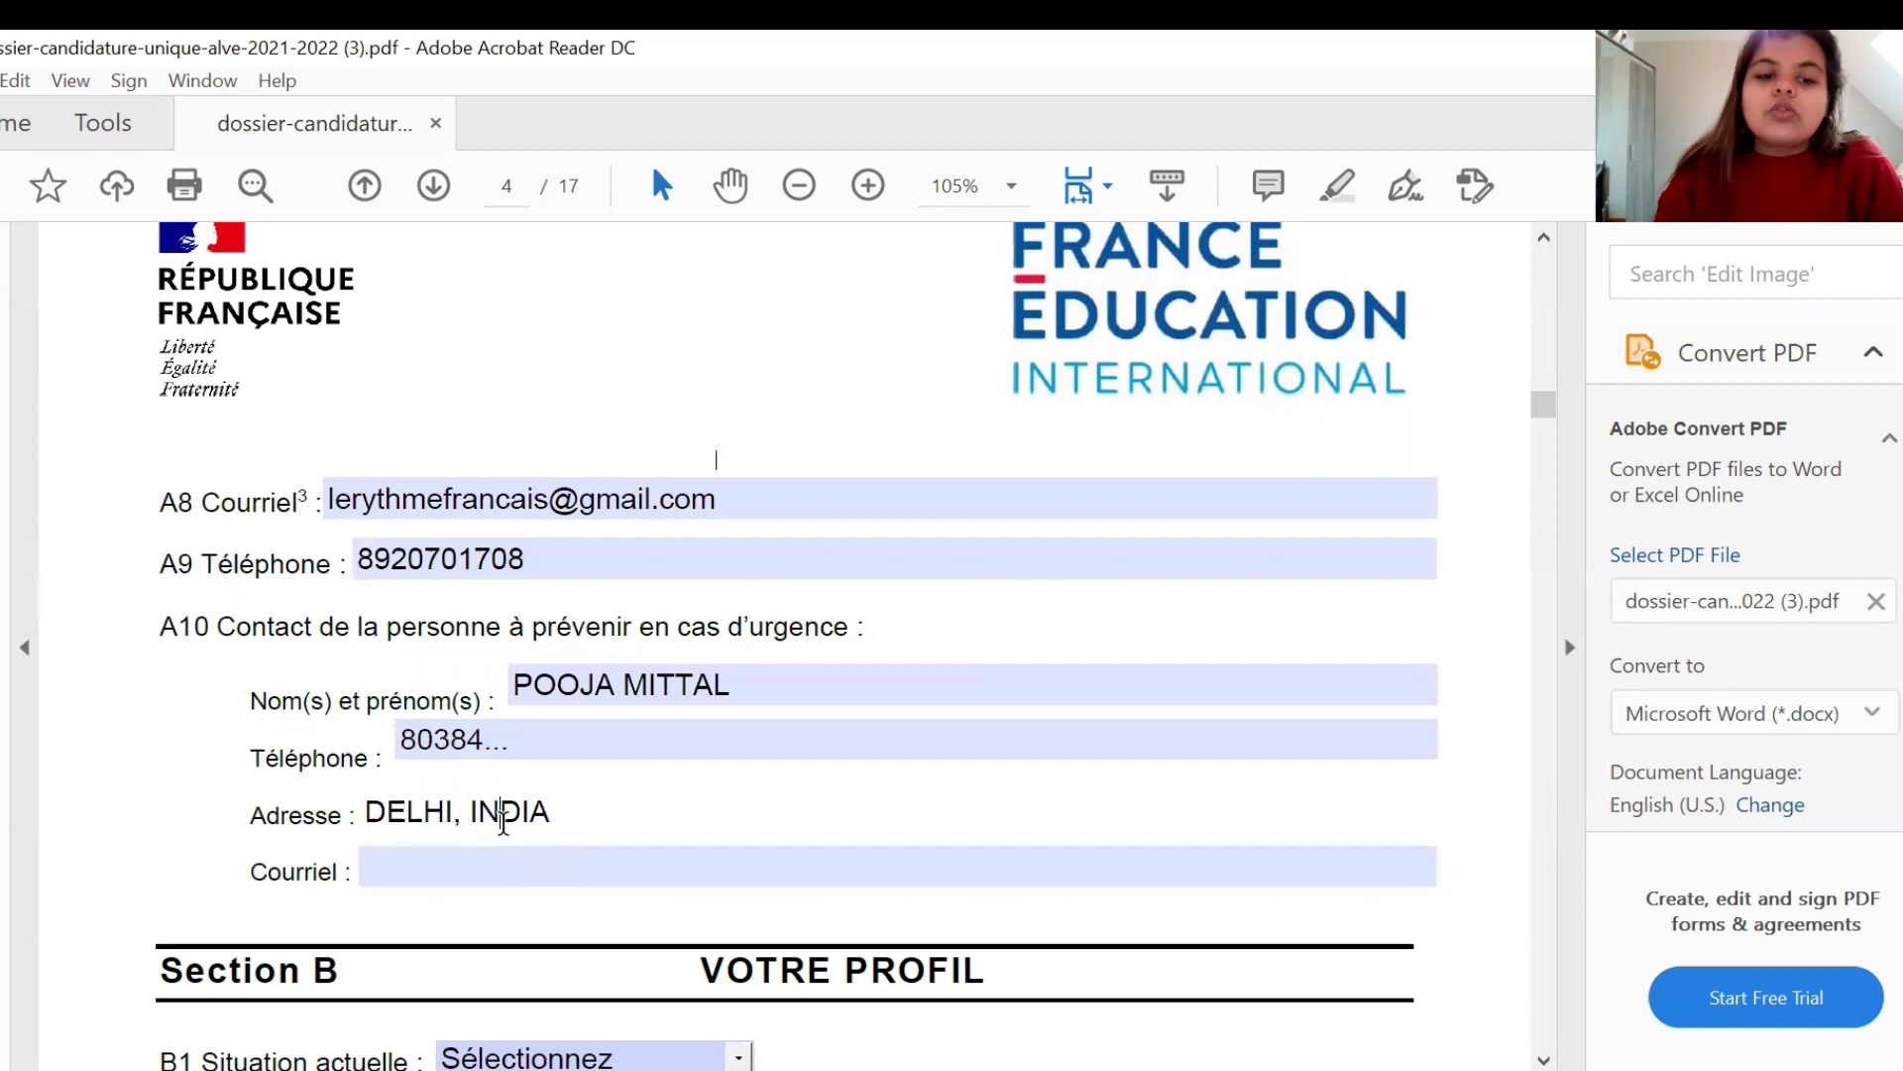
key(Left)
key(Left)
key(Left)
key(Left)
key(Left)
key(Left)
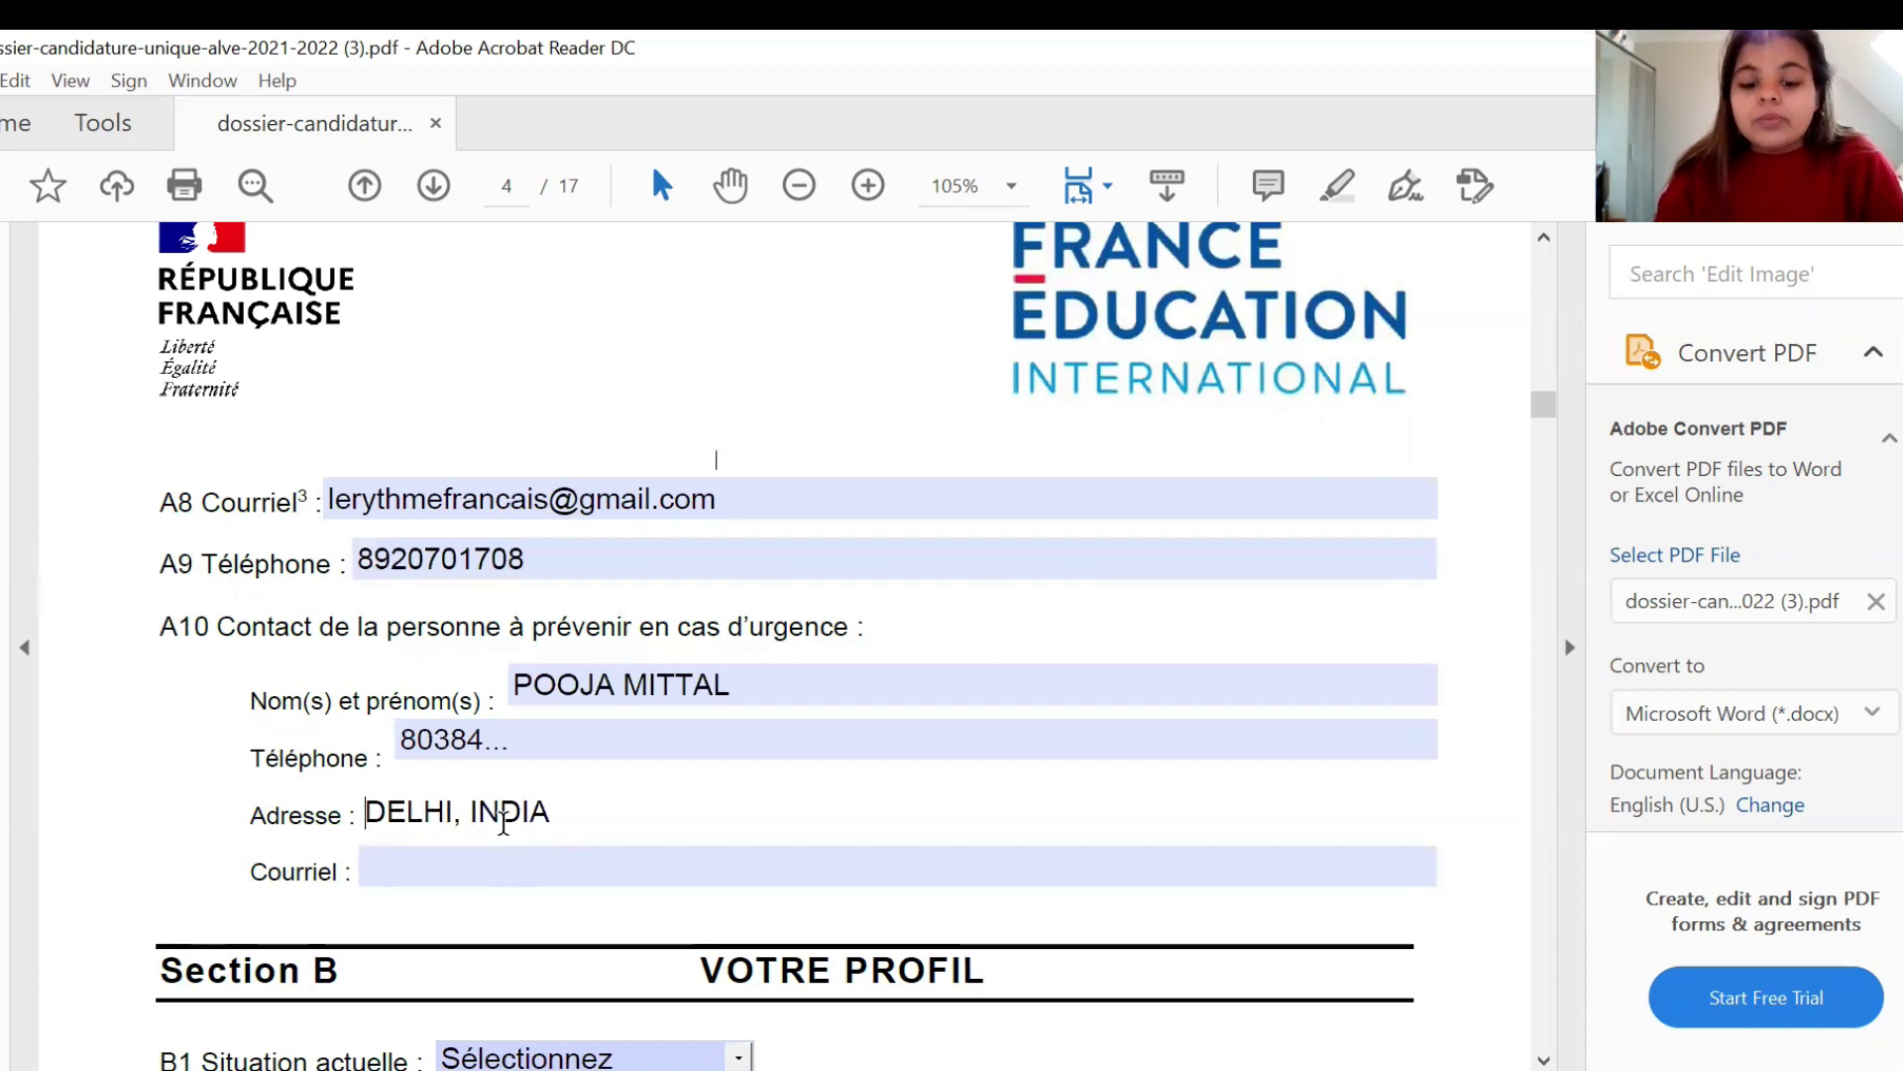
text(XYZ)
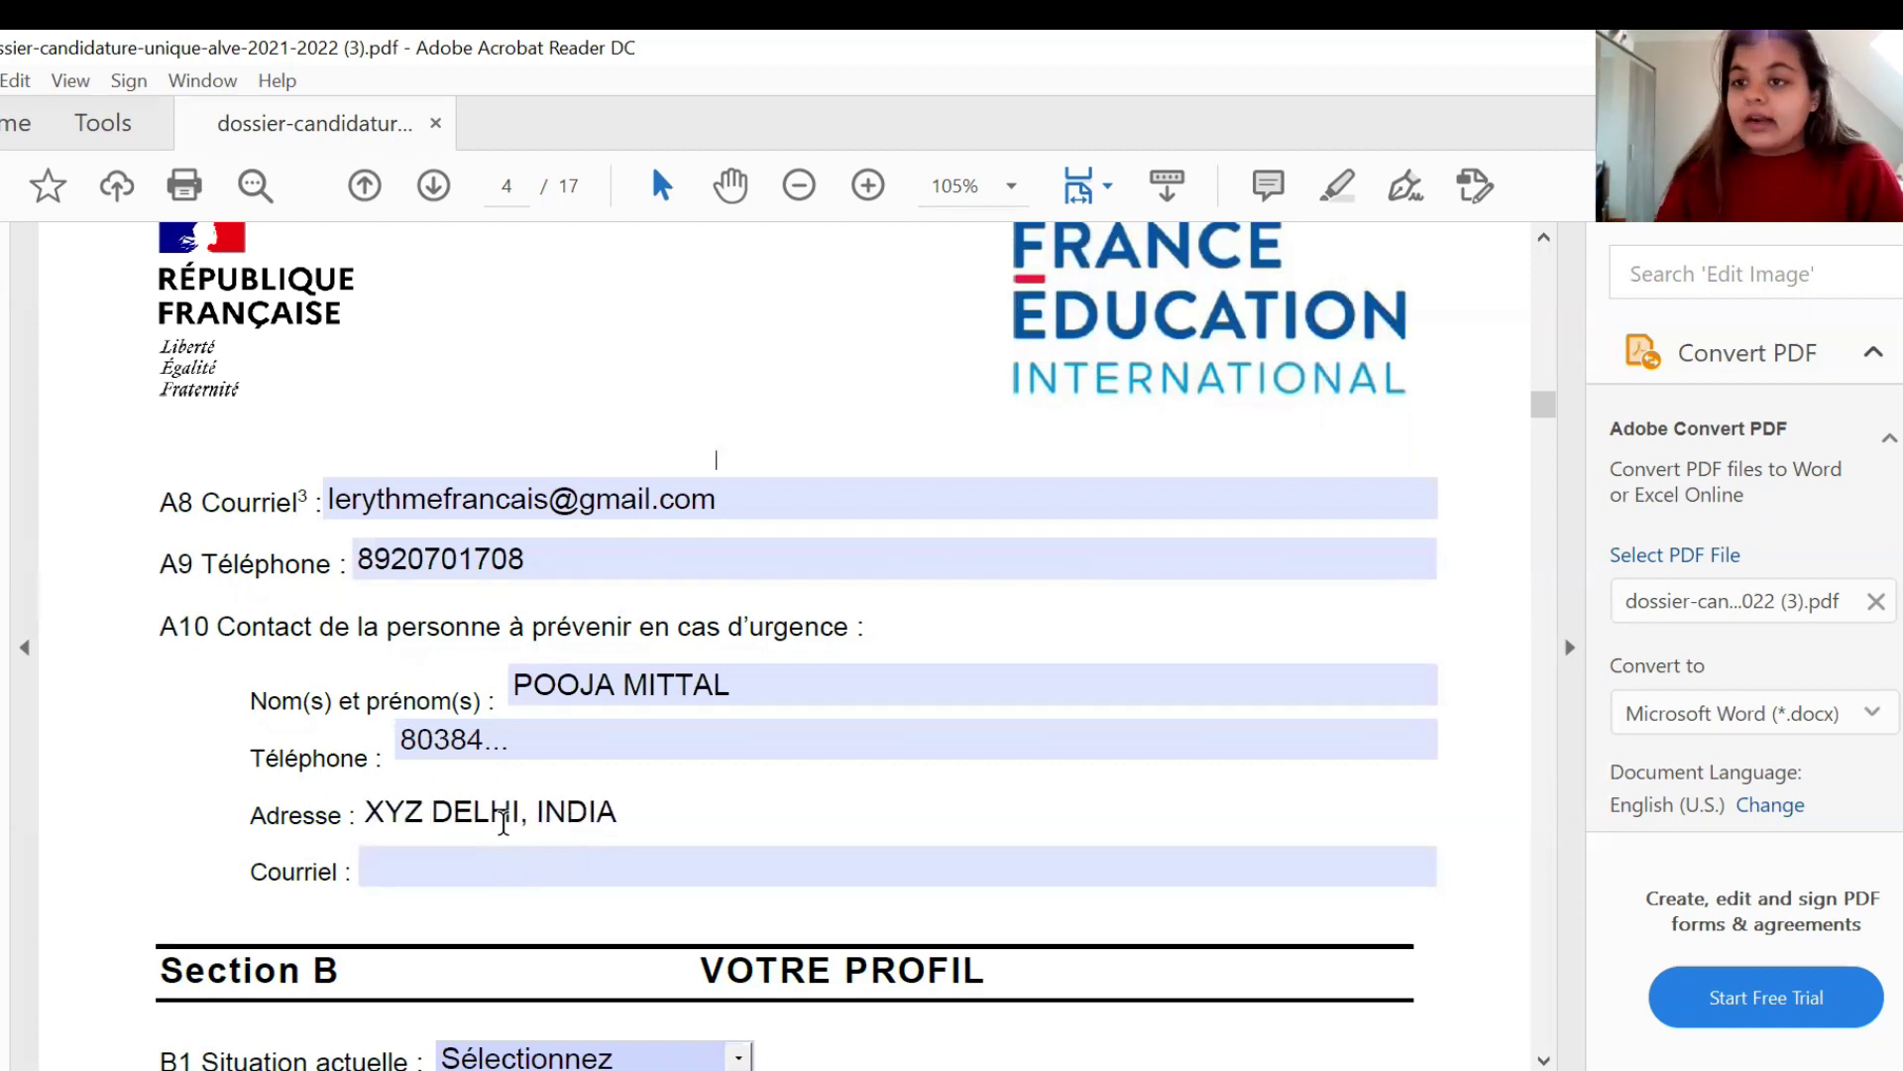
click(489, 864)
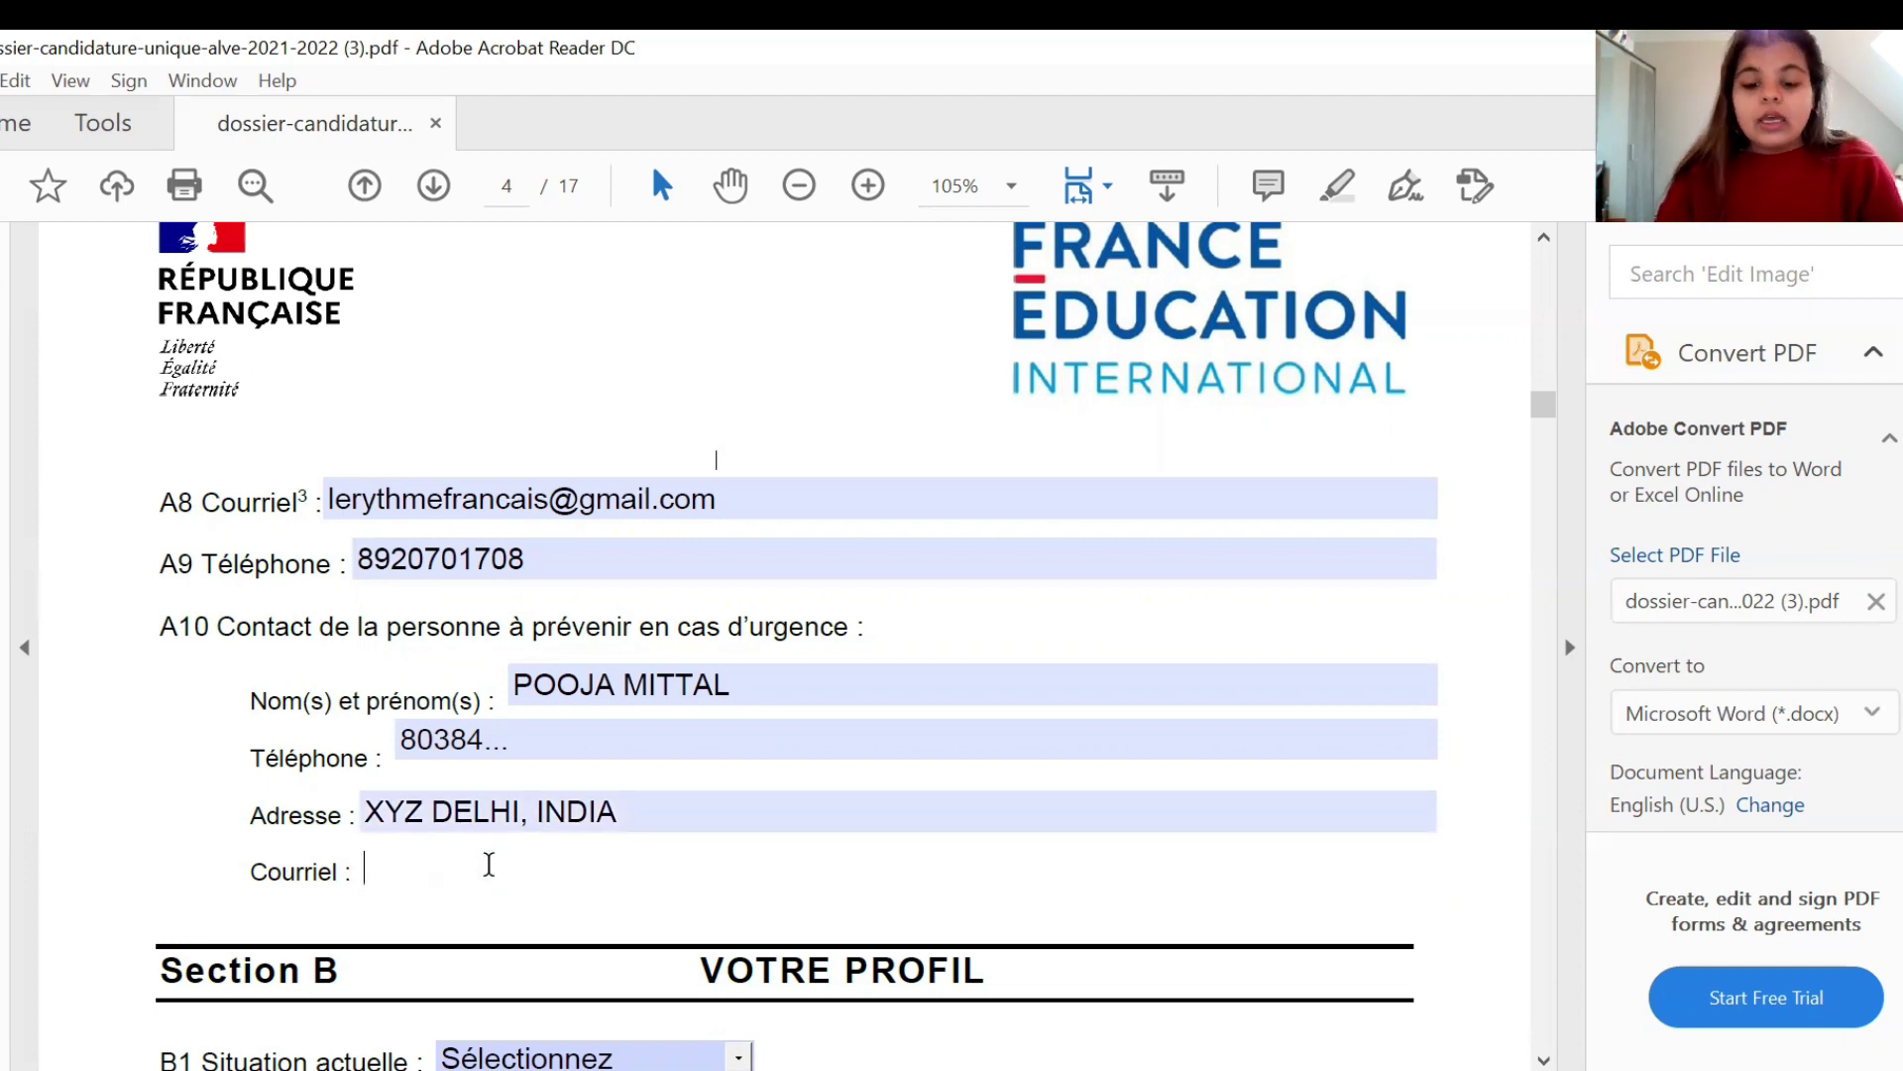
text(GMAIL.COM)
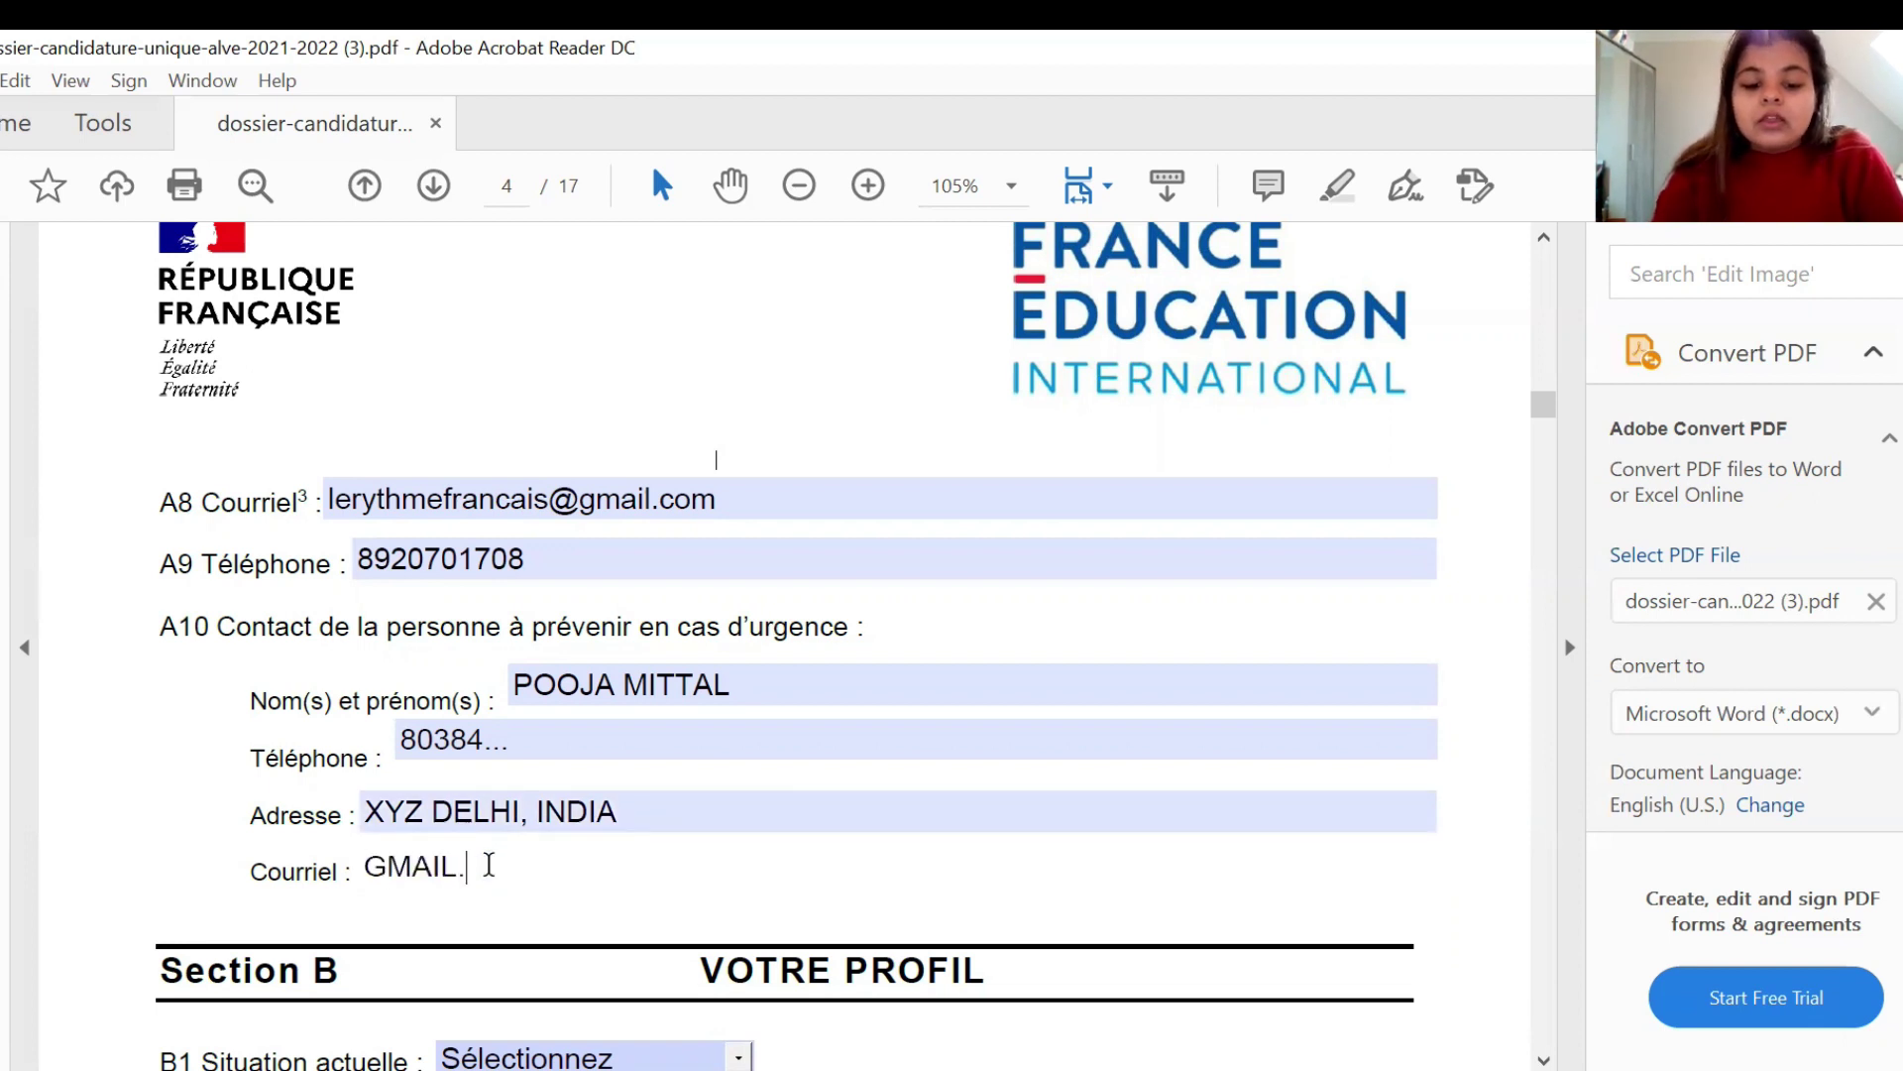
click(174, 861)
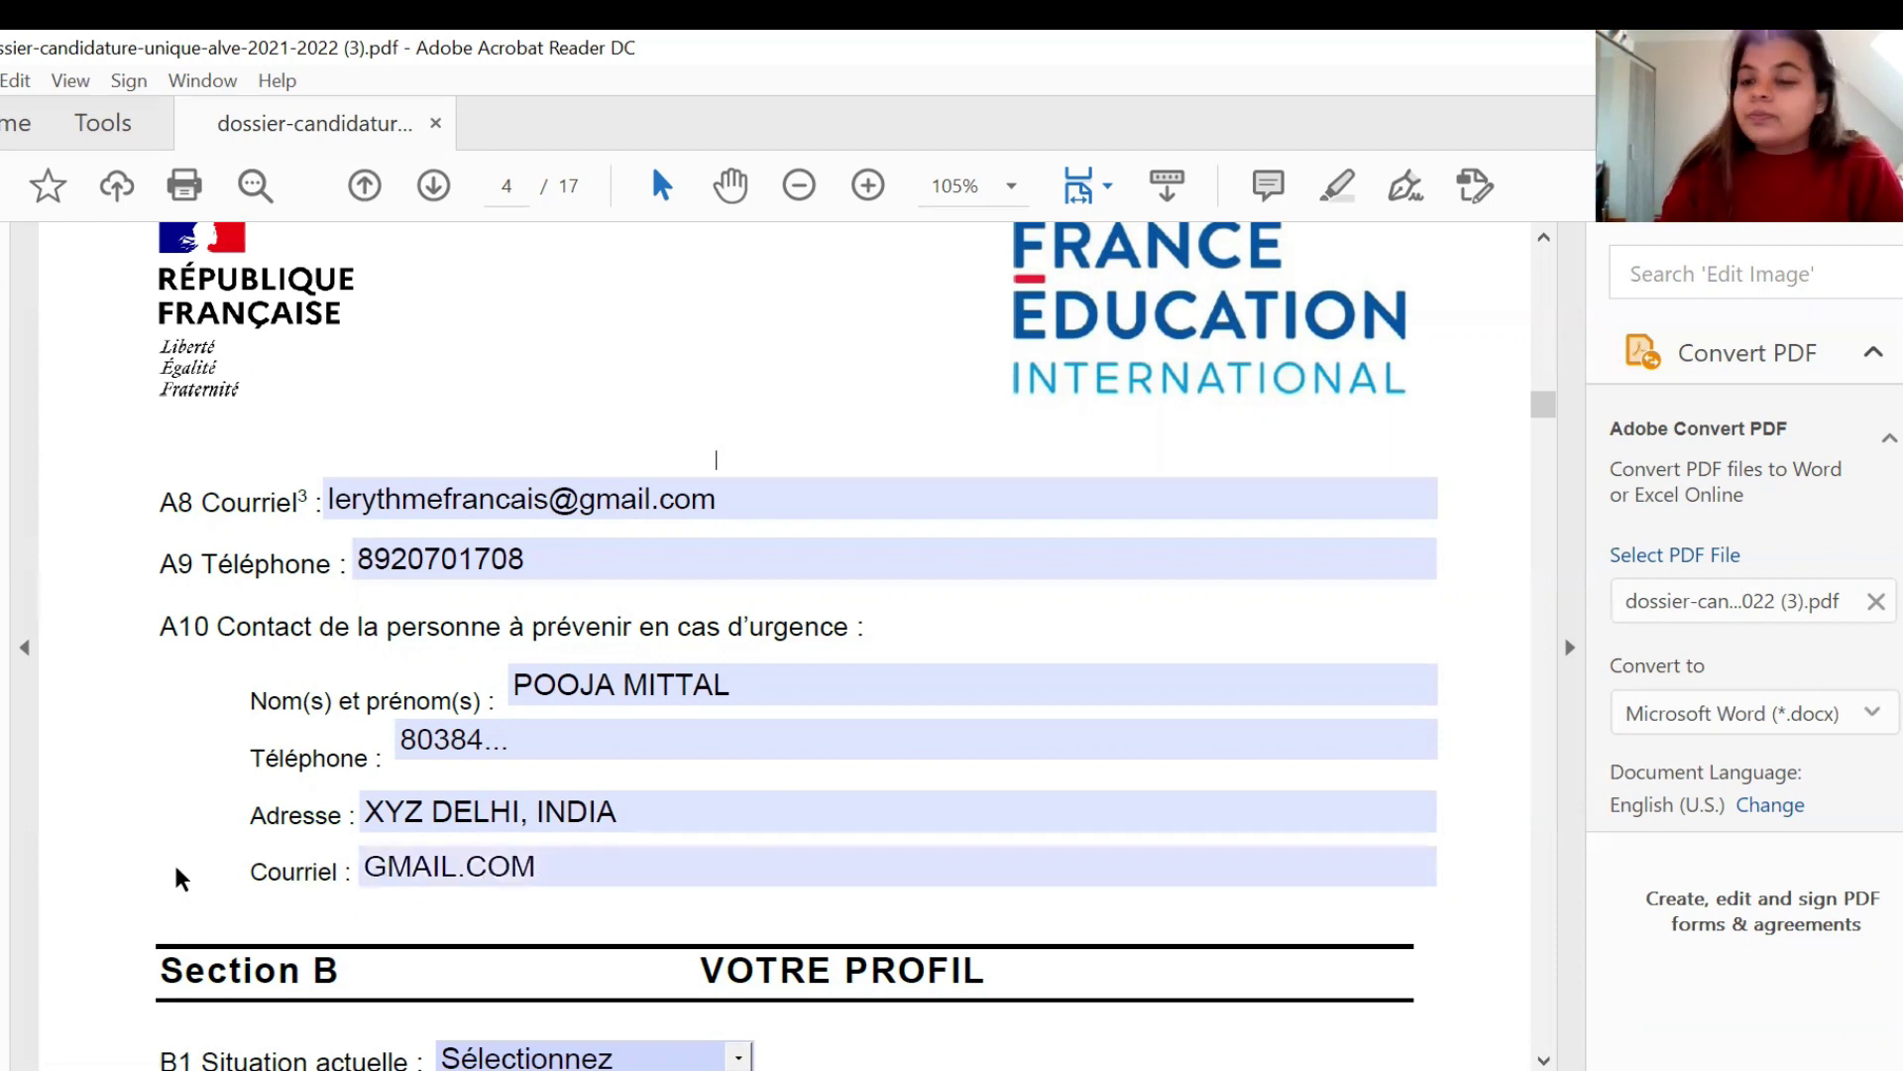
scroll(175, 861, down, 3)
scroll(174, 860, down, 3)
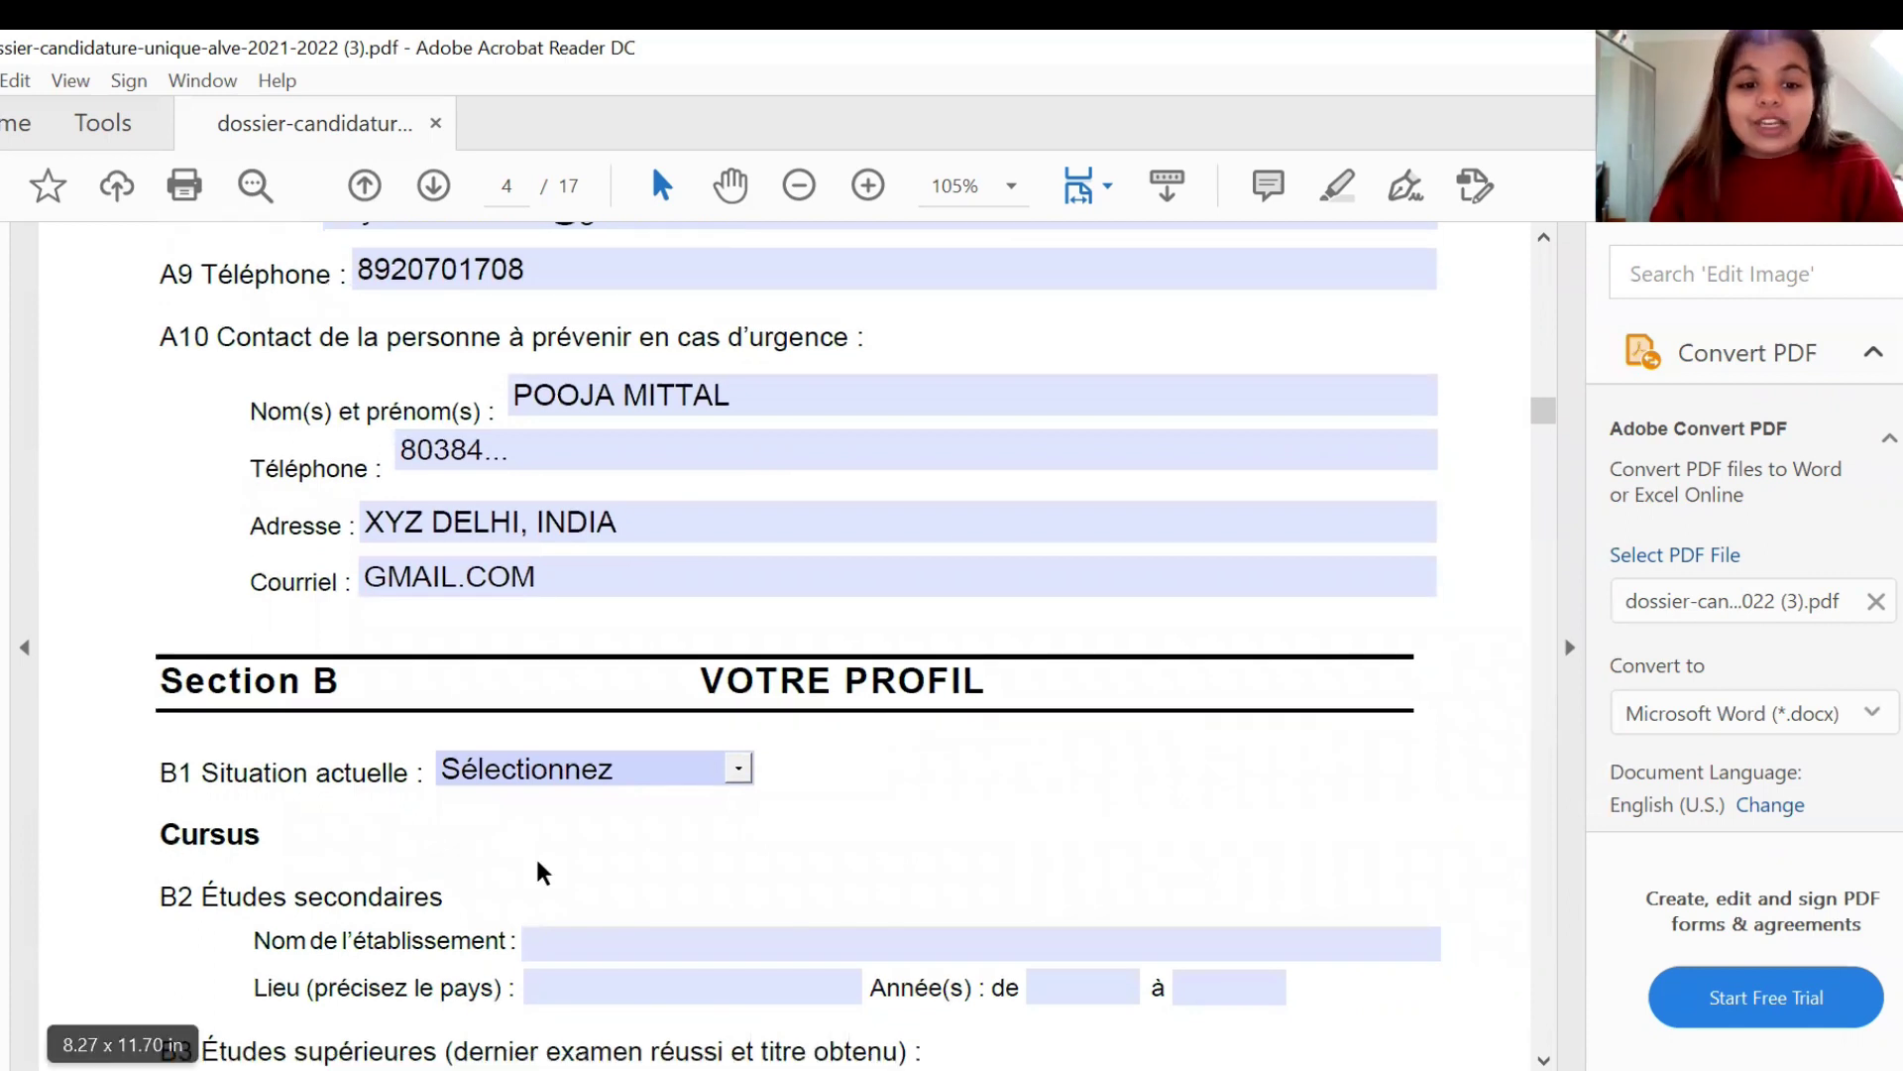
- Choose Etudiant in the B1 Situation actuelle dropdown
scroll(712, 793, down, 3)
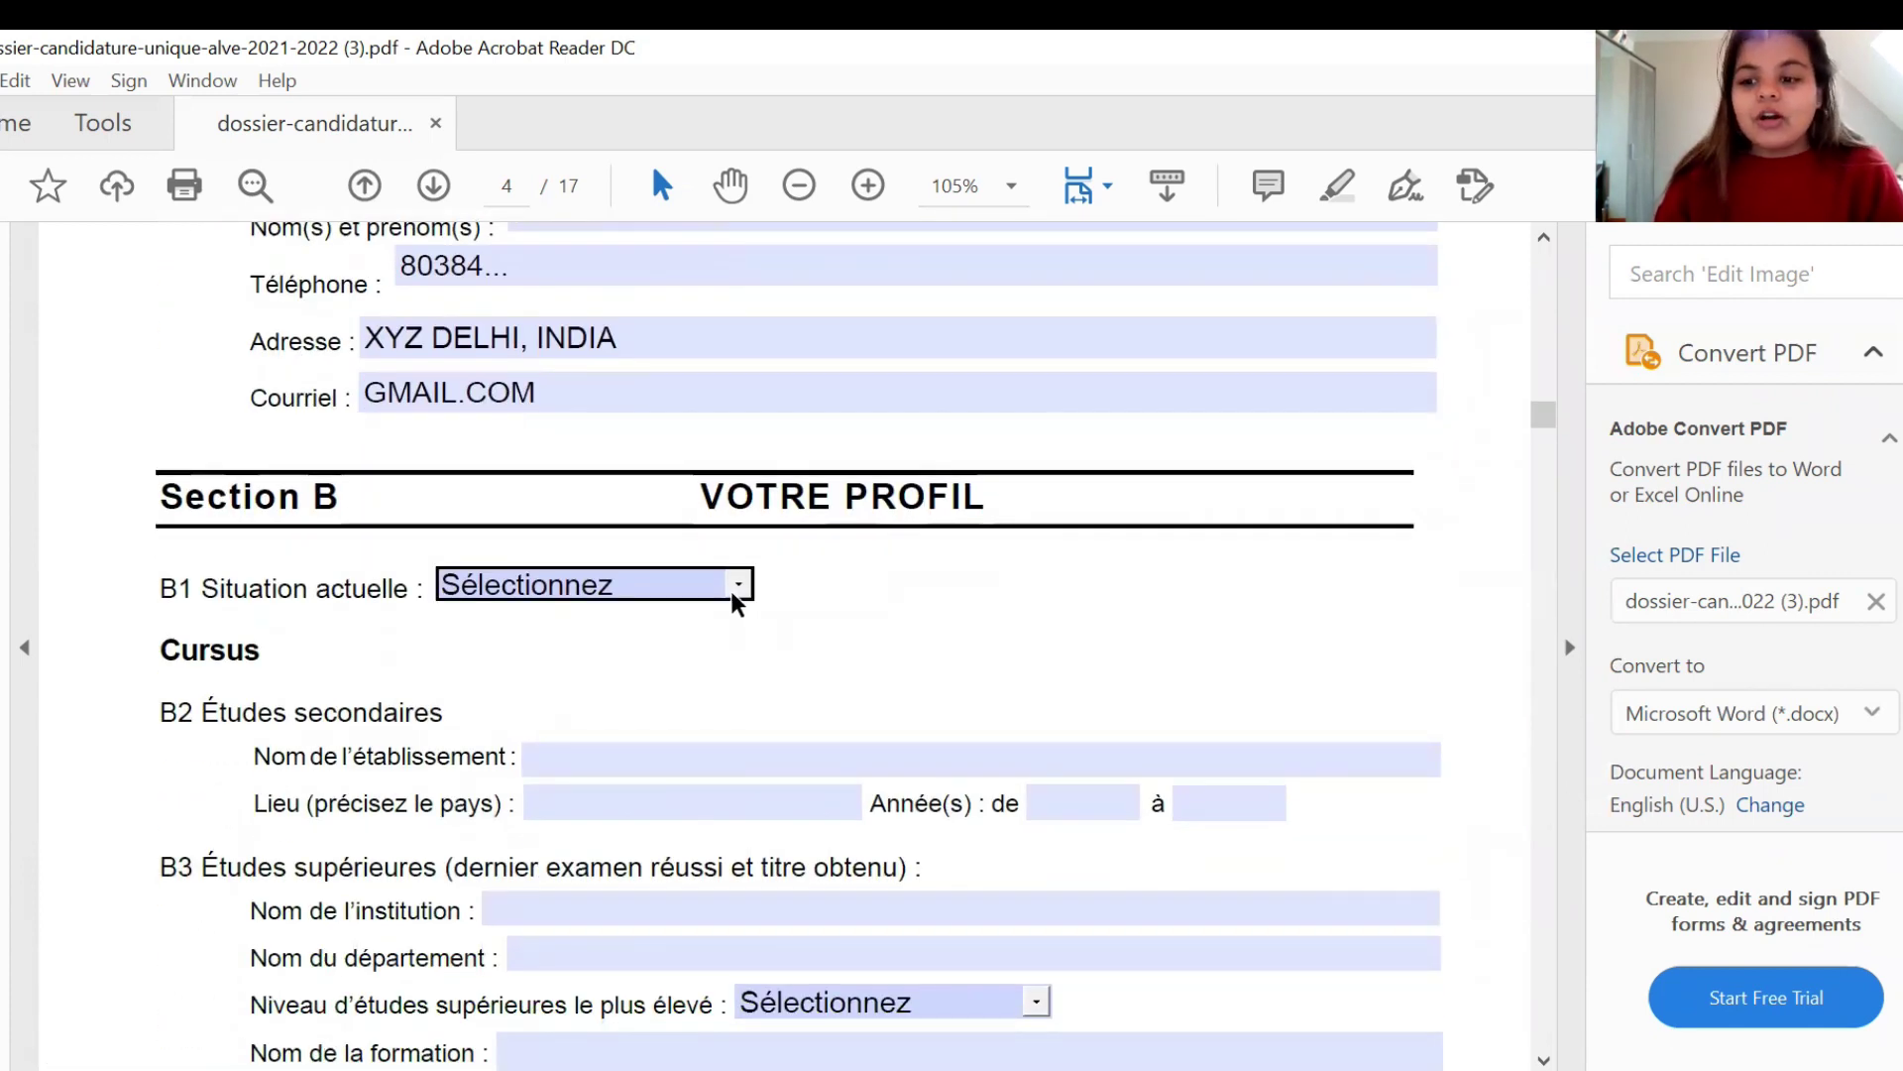
click(734, 591)
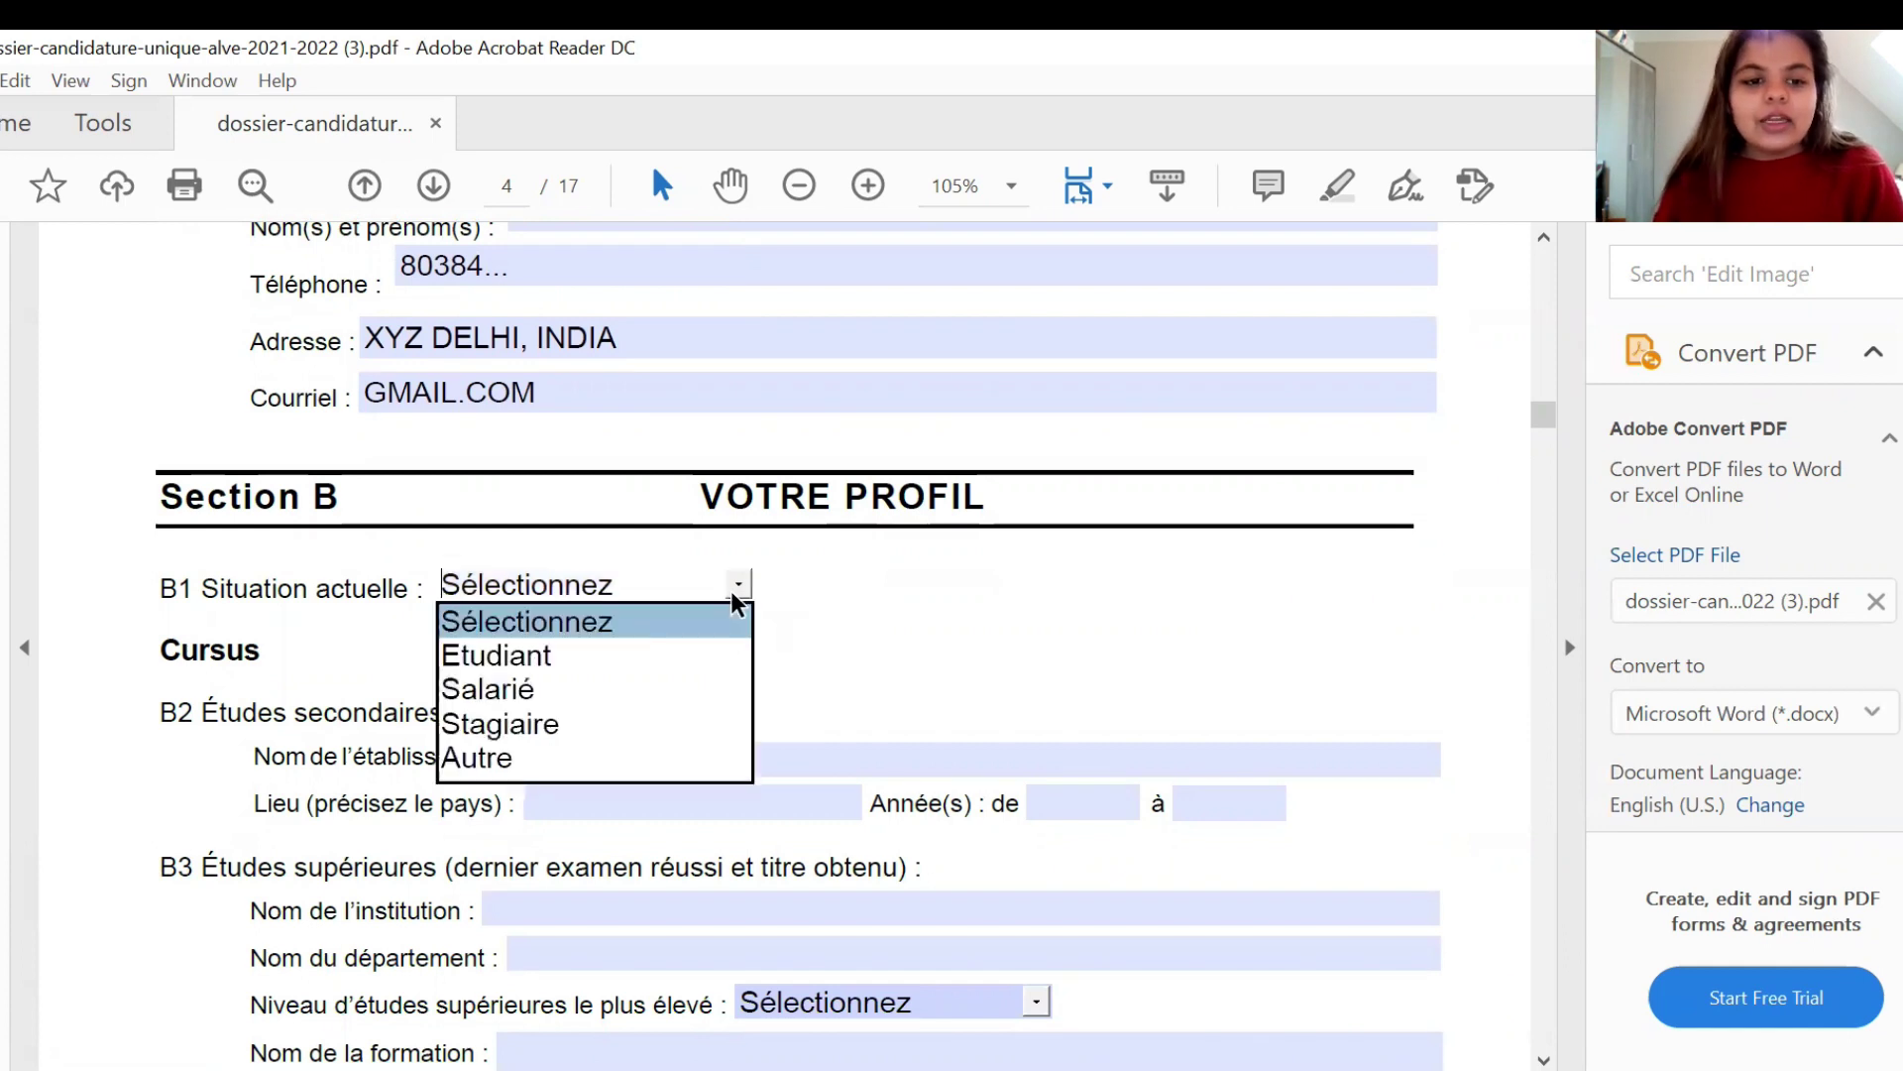
click(727, 655)
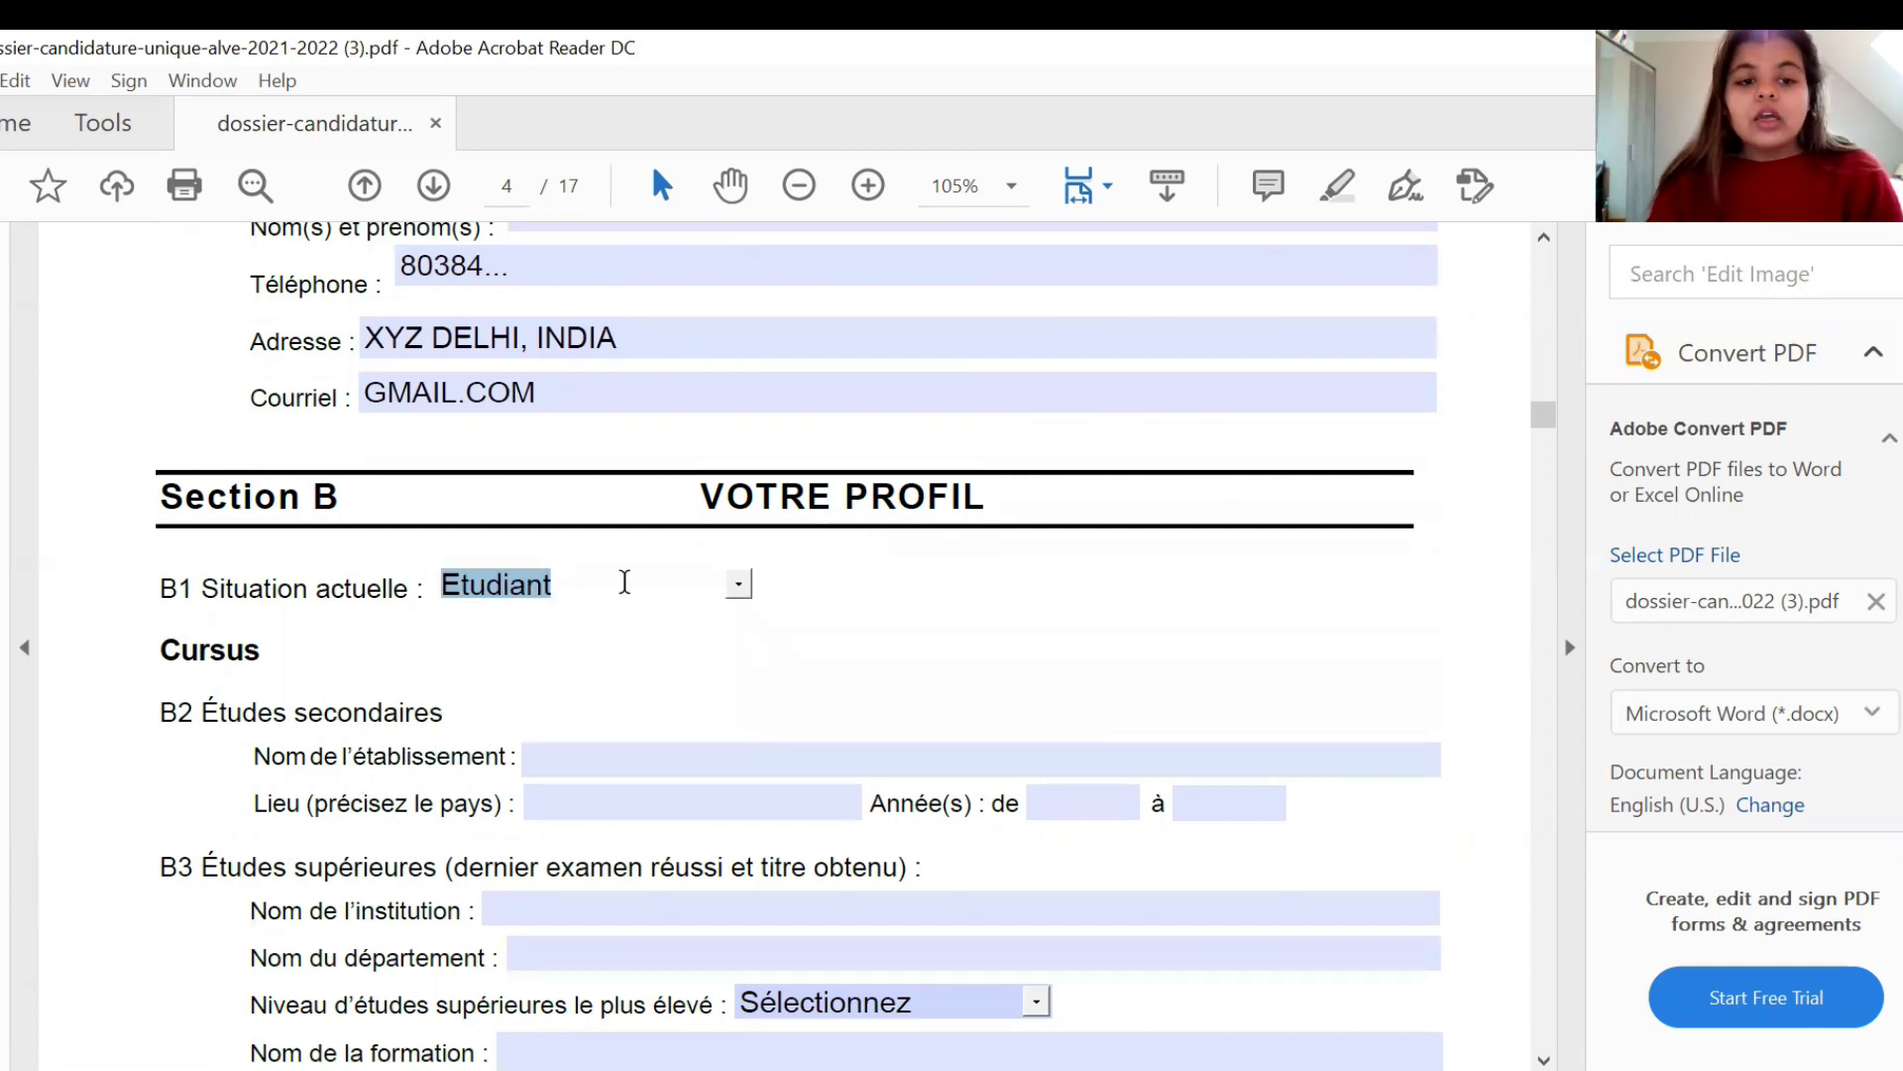
click(665, 655)
click(622, 768)
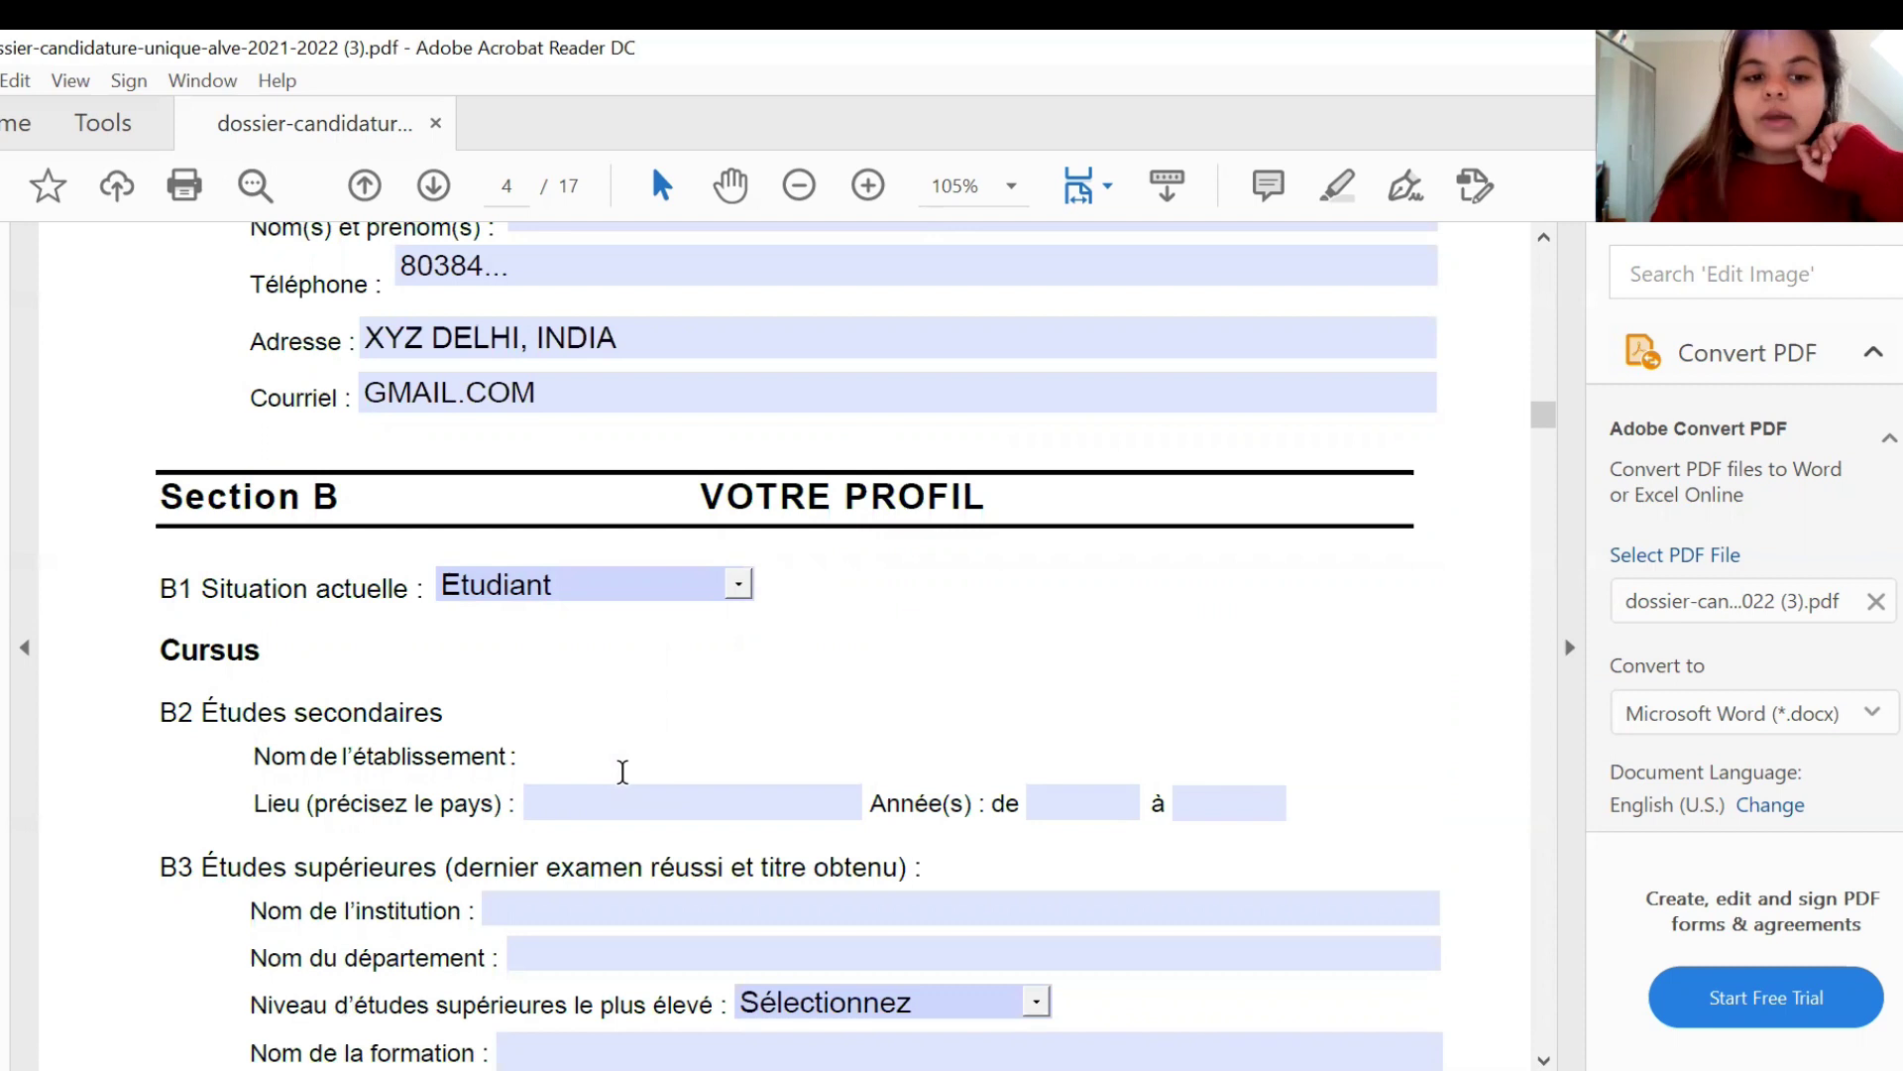
- Enter BAL BHARATI PUBLIC SCHOOL, NEW DELHI,INDIA, and years 2016 to 2017 in section B2
text(BAL )
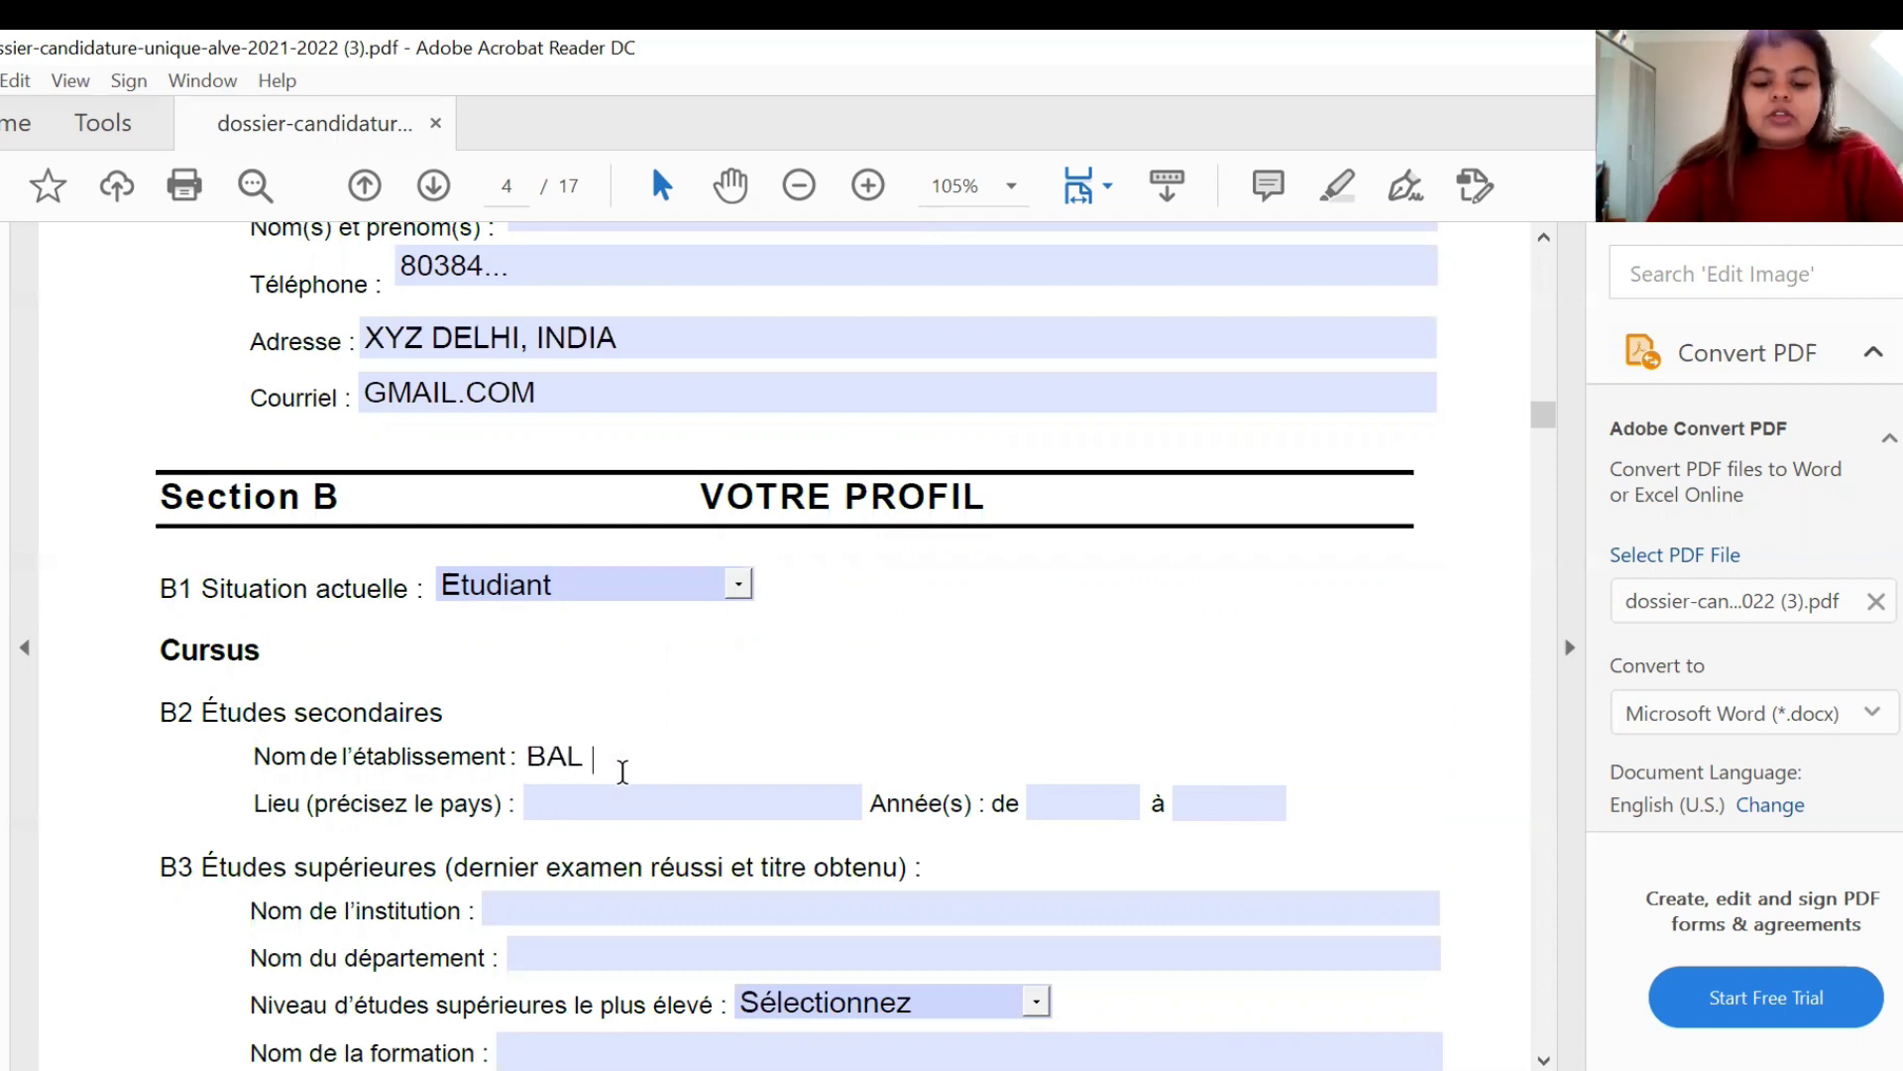
text(BHARATI PUB)
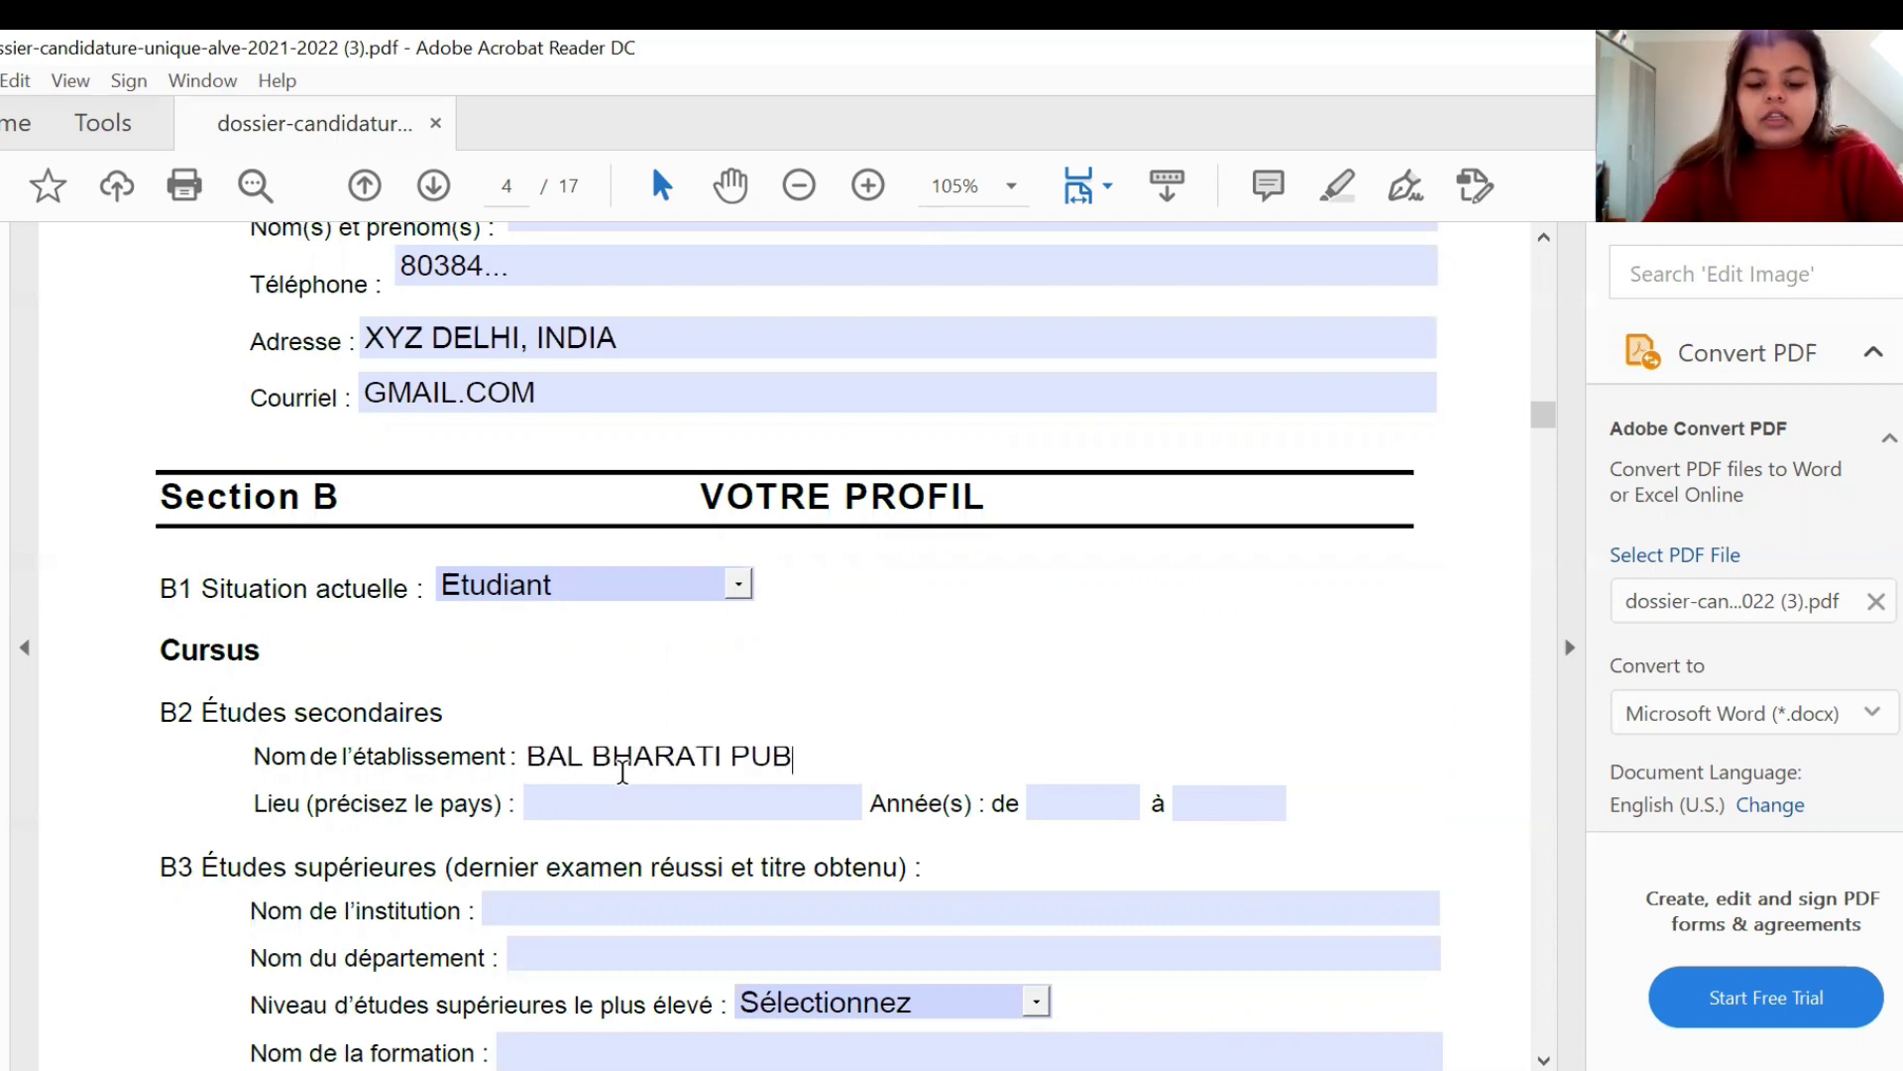
text(LIC SCHOOL)
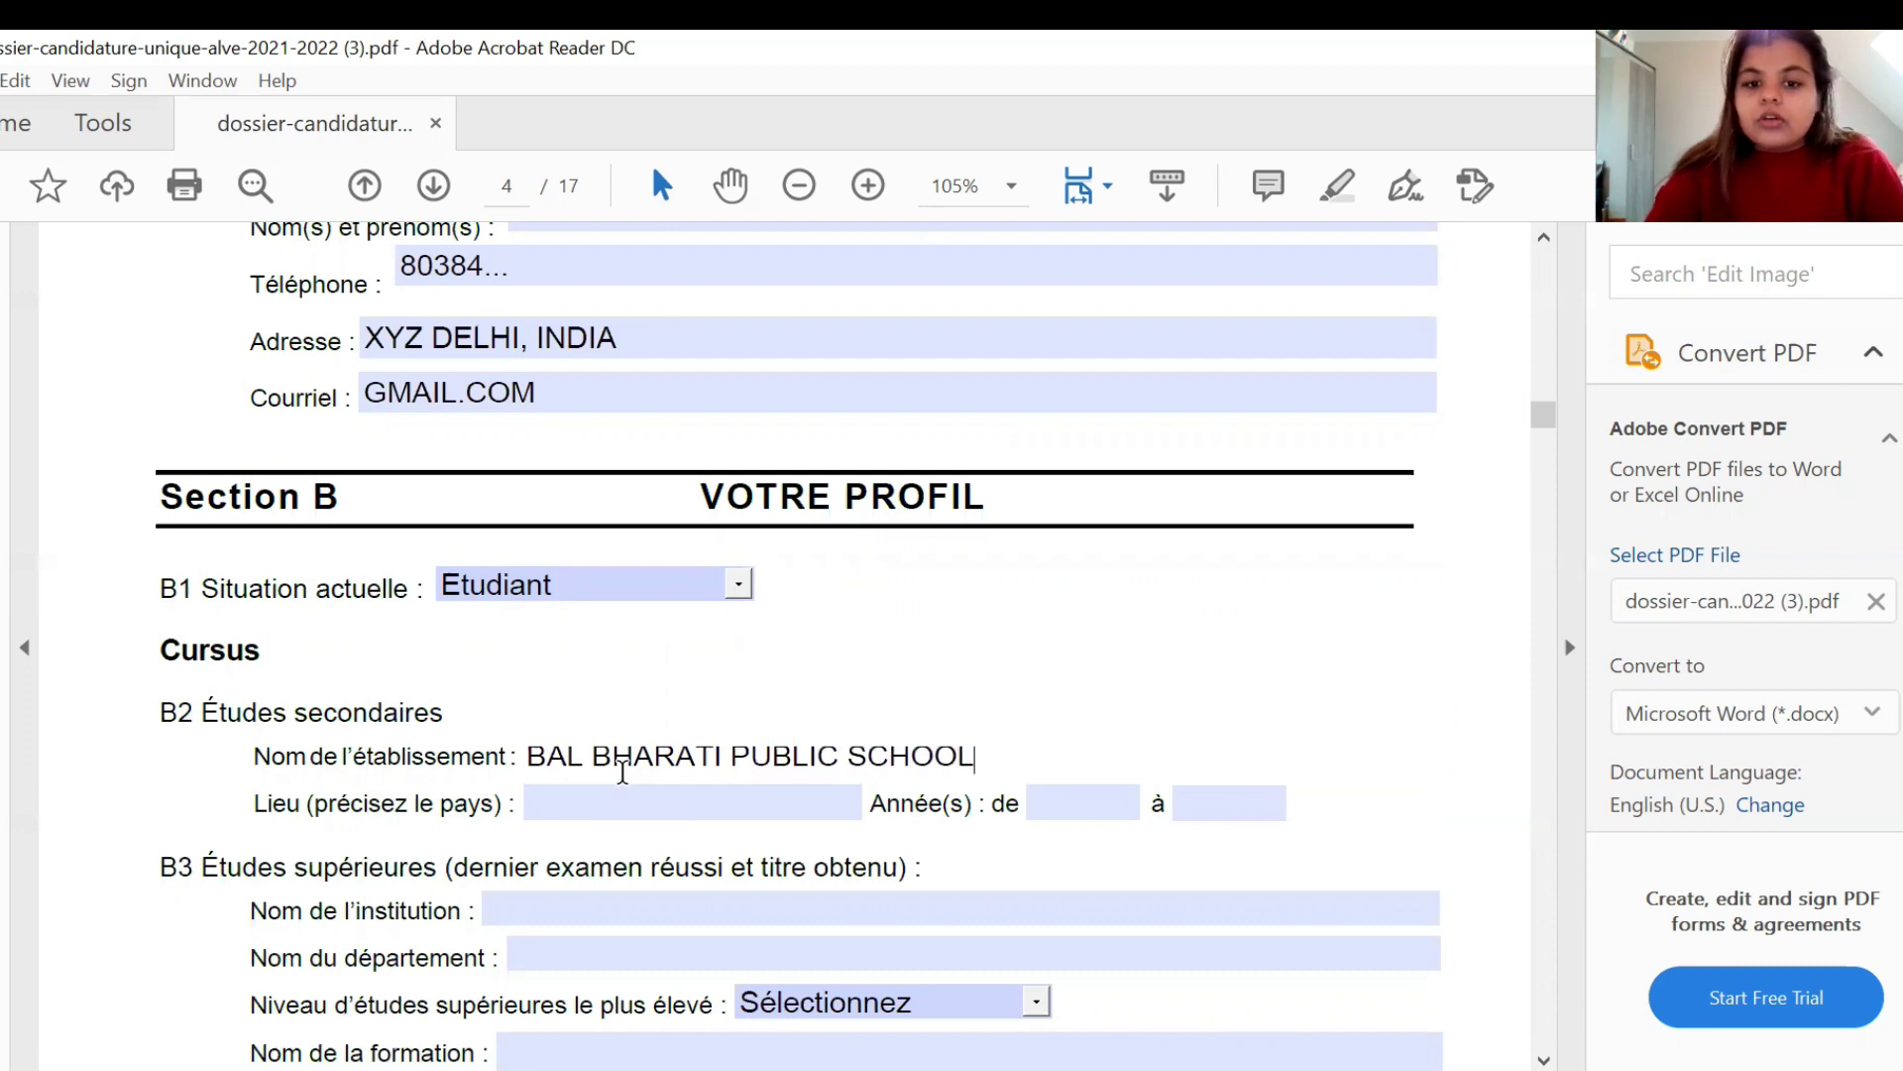
click(617, 801)
text(NE)
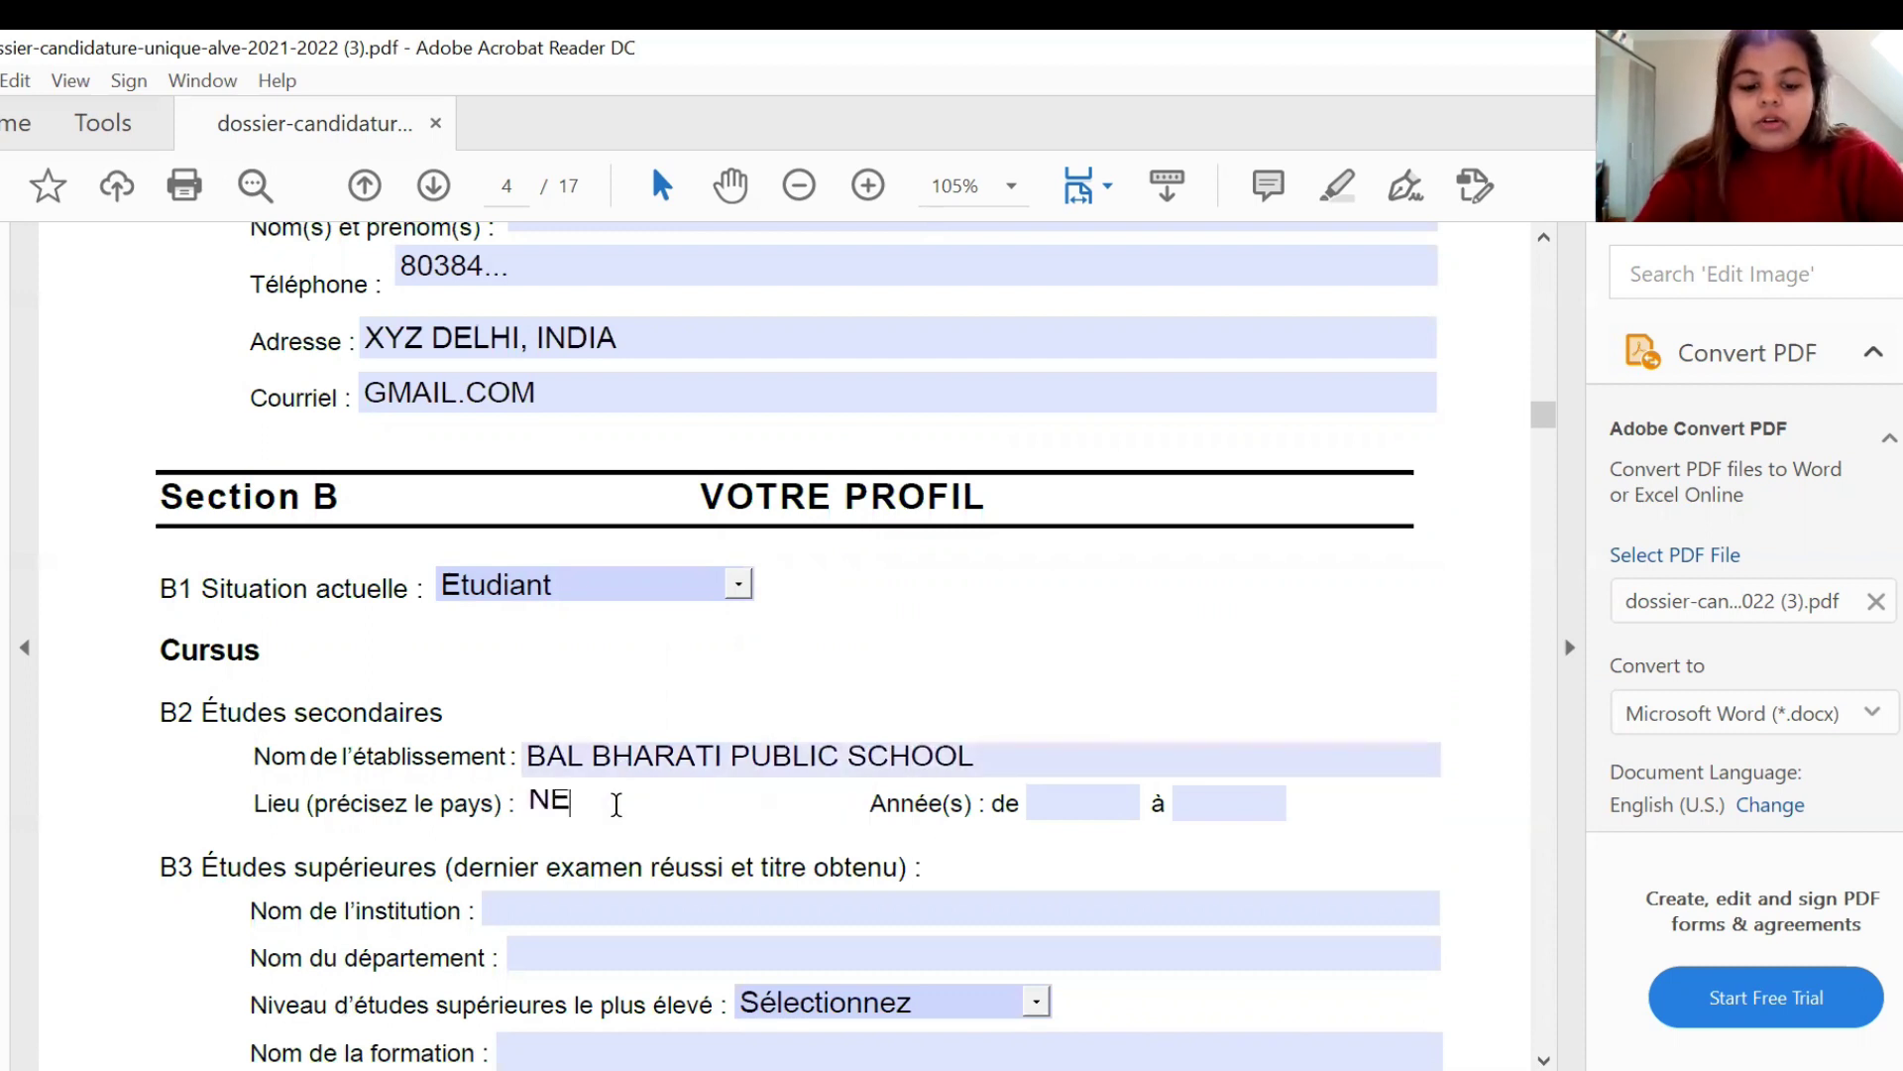
text(W DELHI,INDIA)
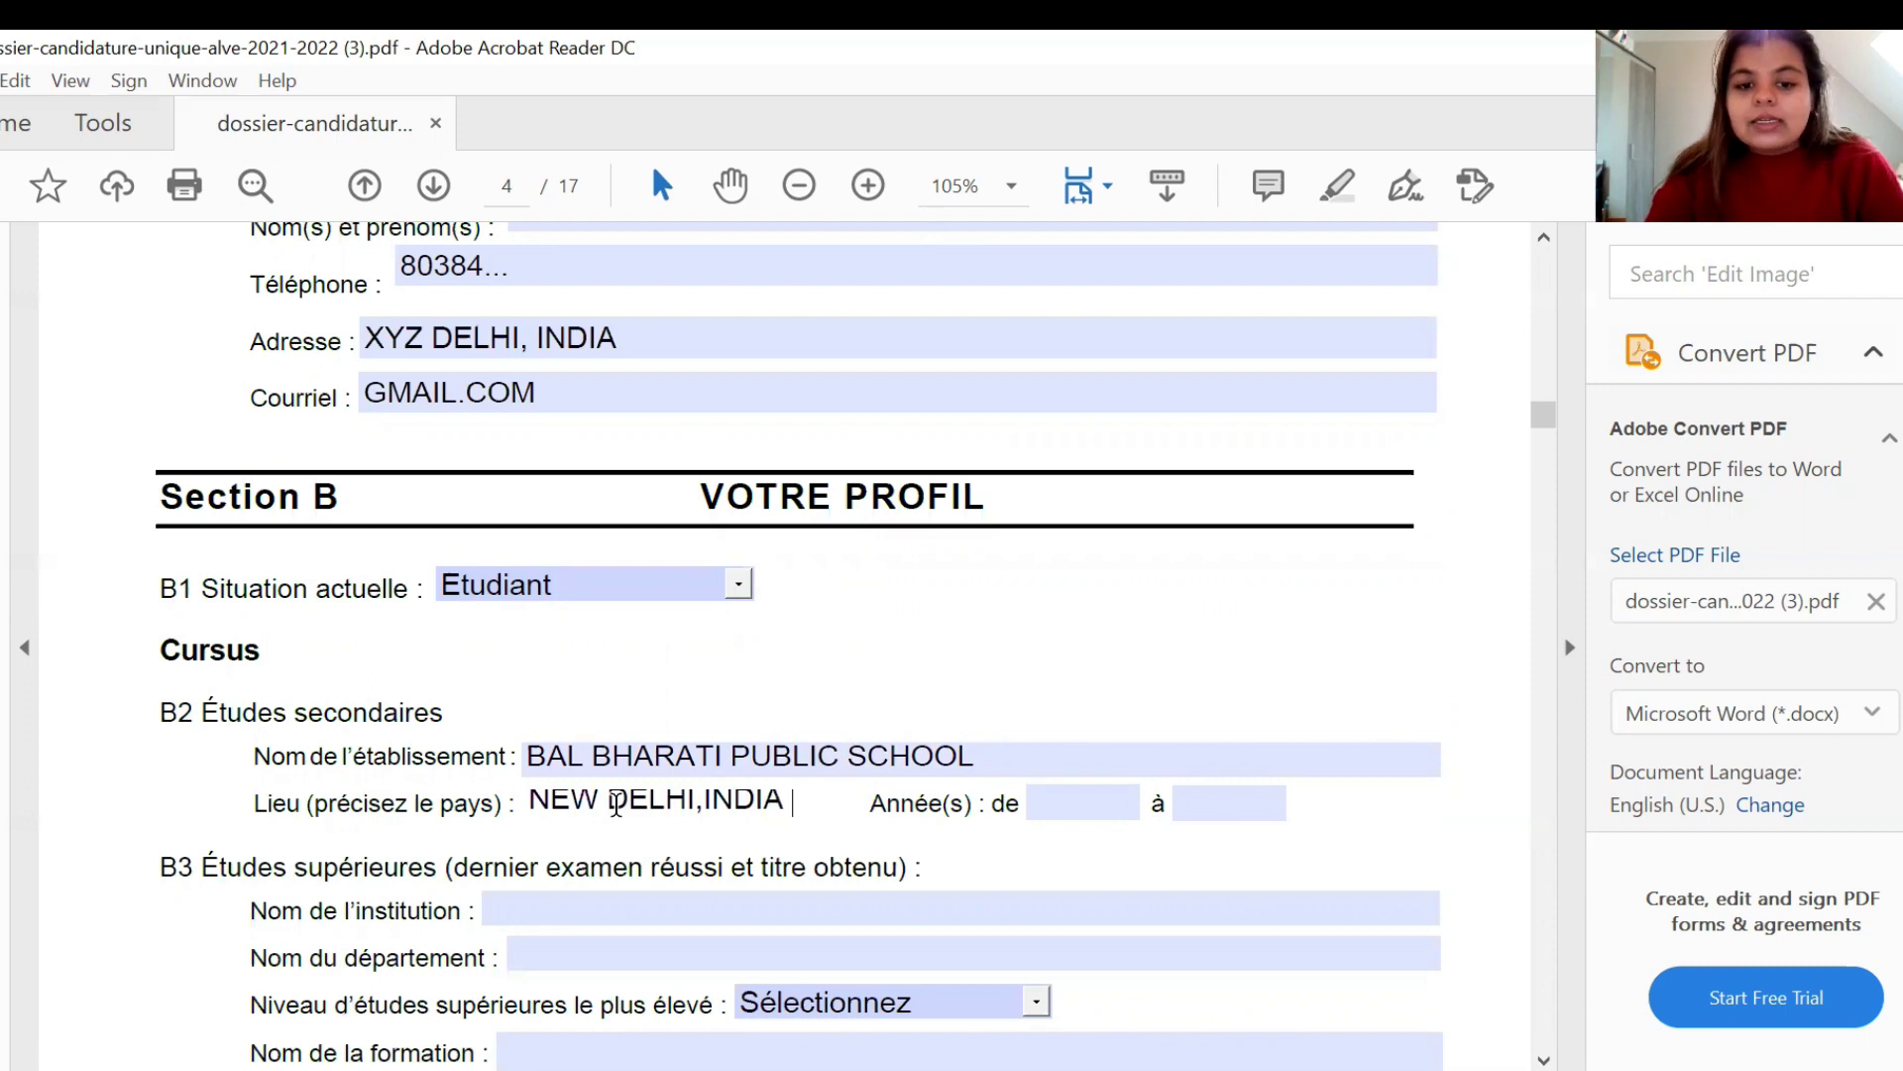
click(1073, 811)
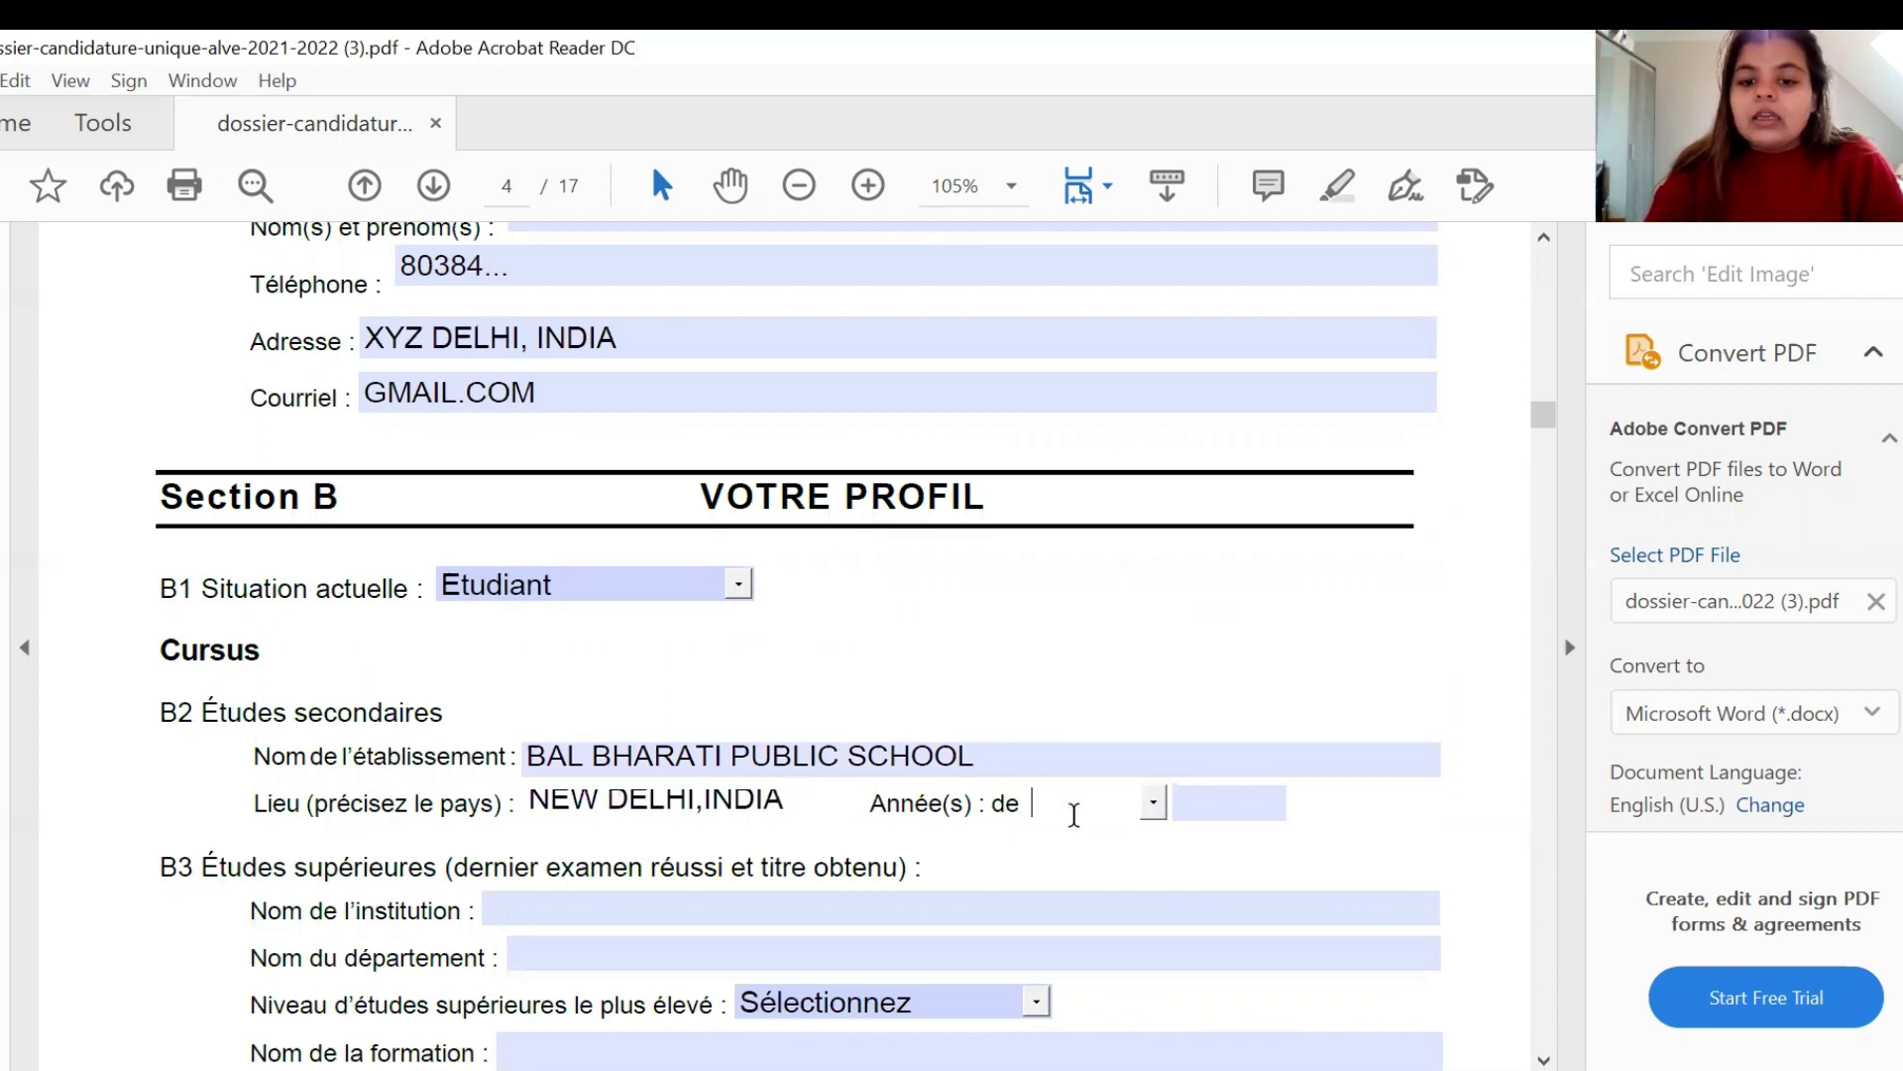
text(2016)
click(1210, 804)
text(2017)
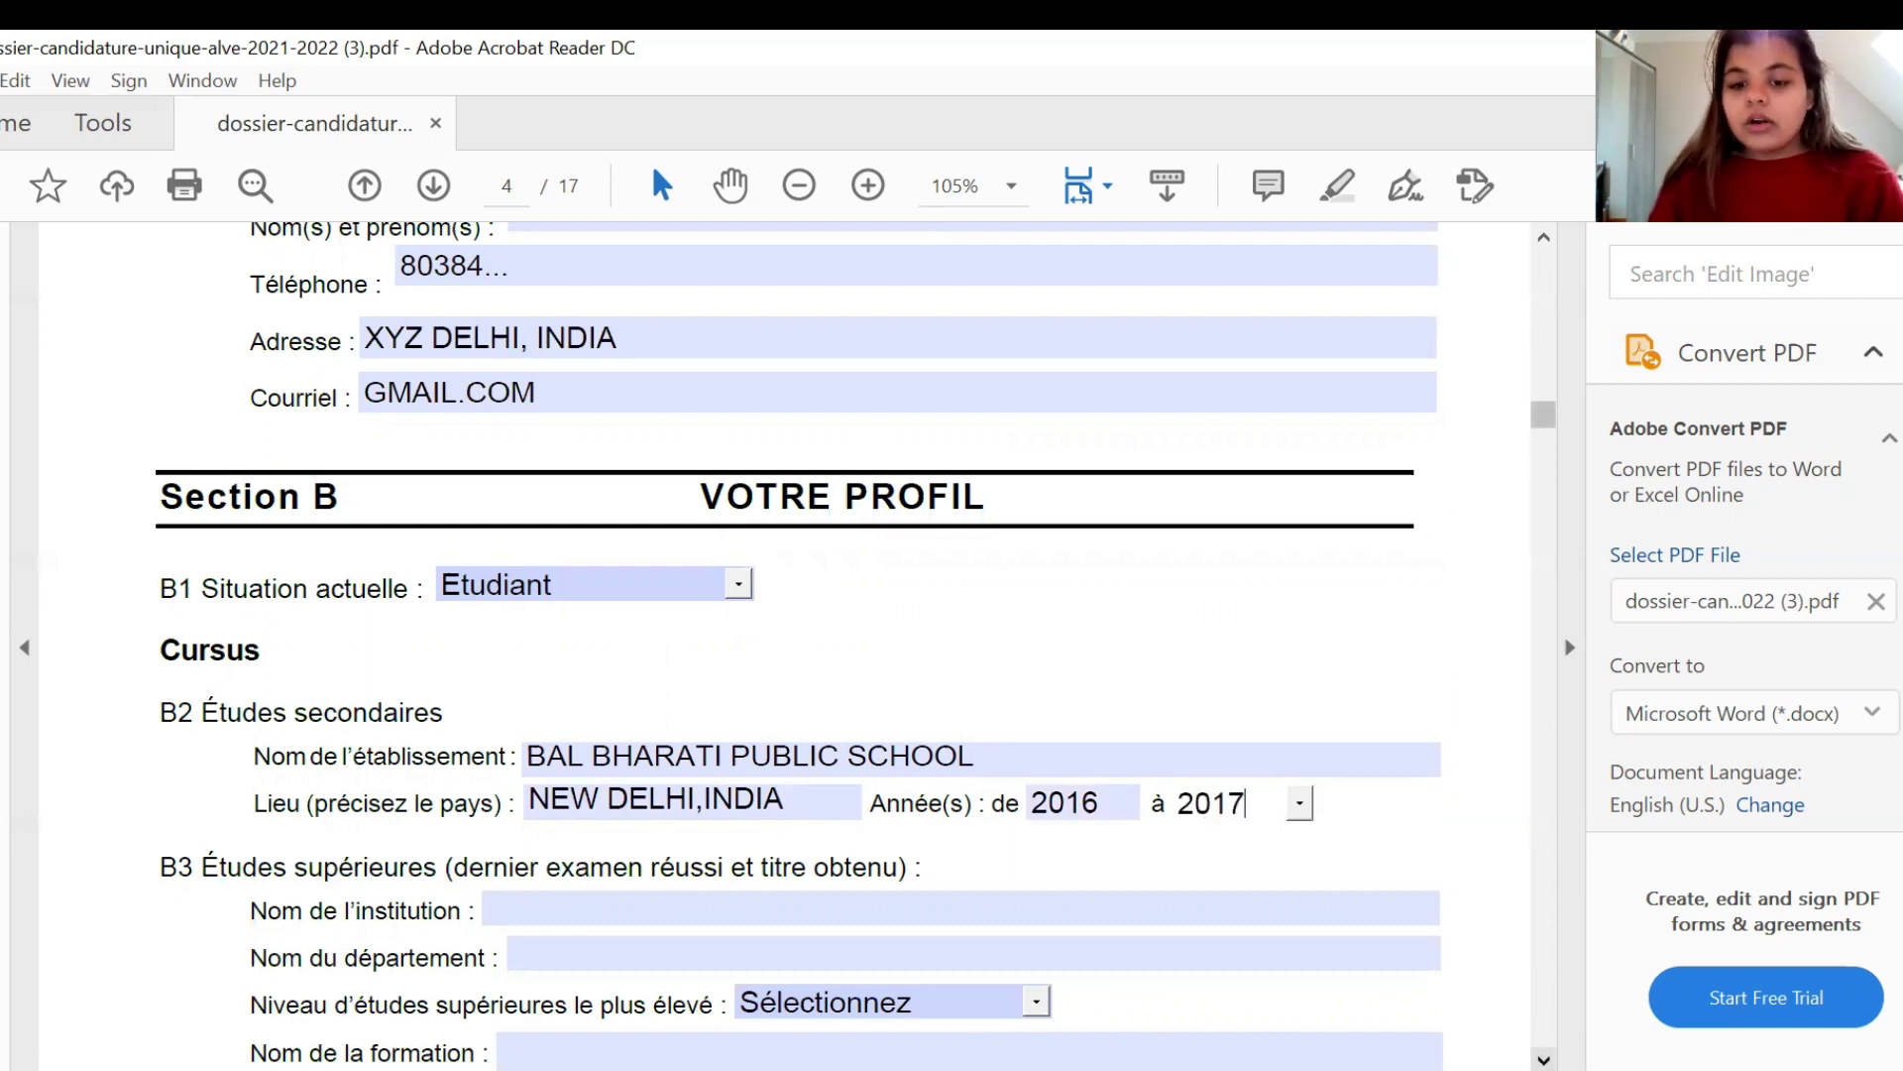
scroll(1209, 804, down, 2)
click(716, 790)
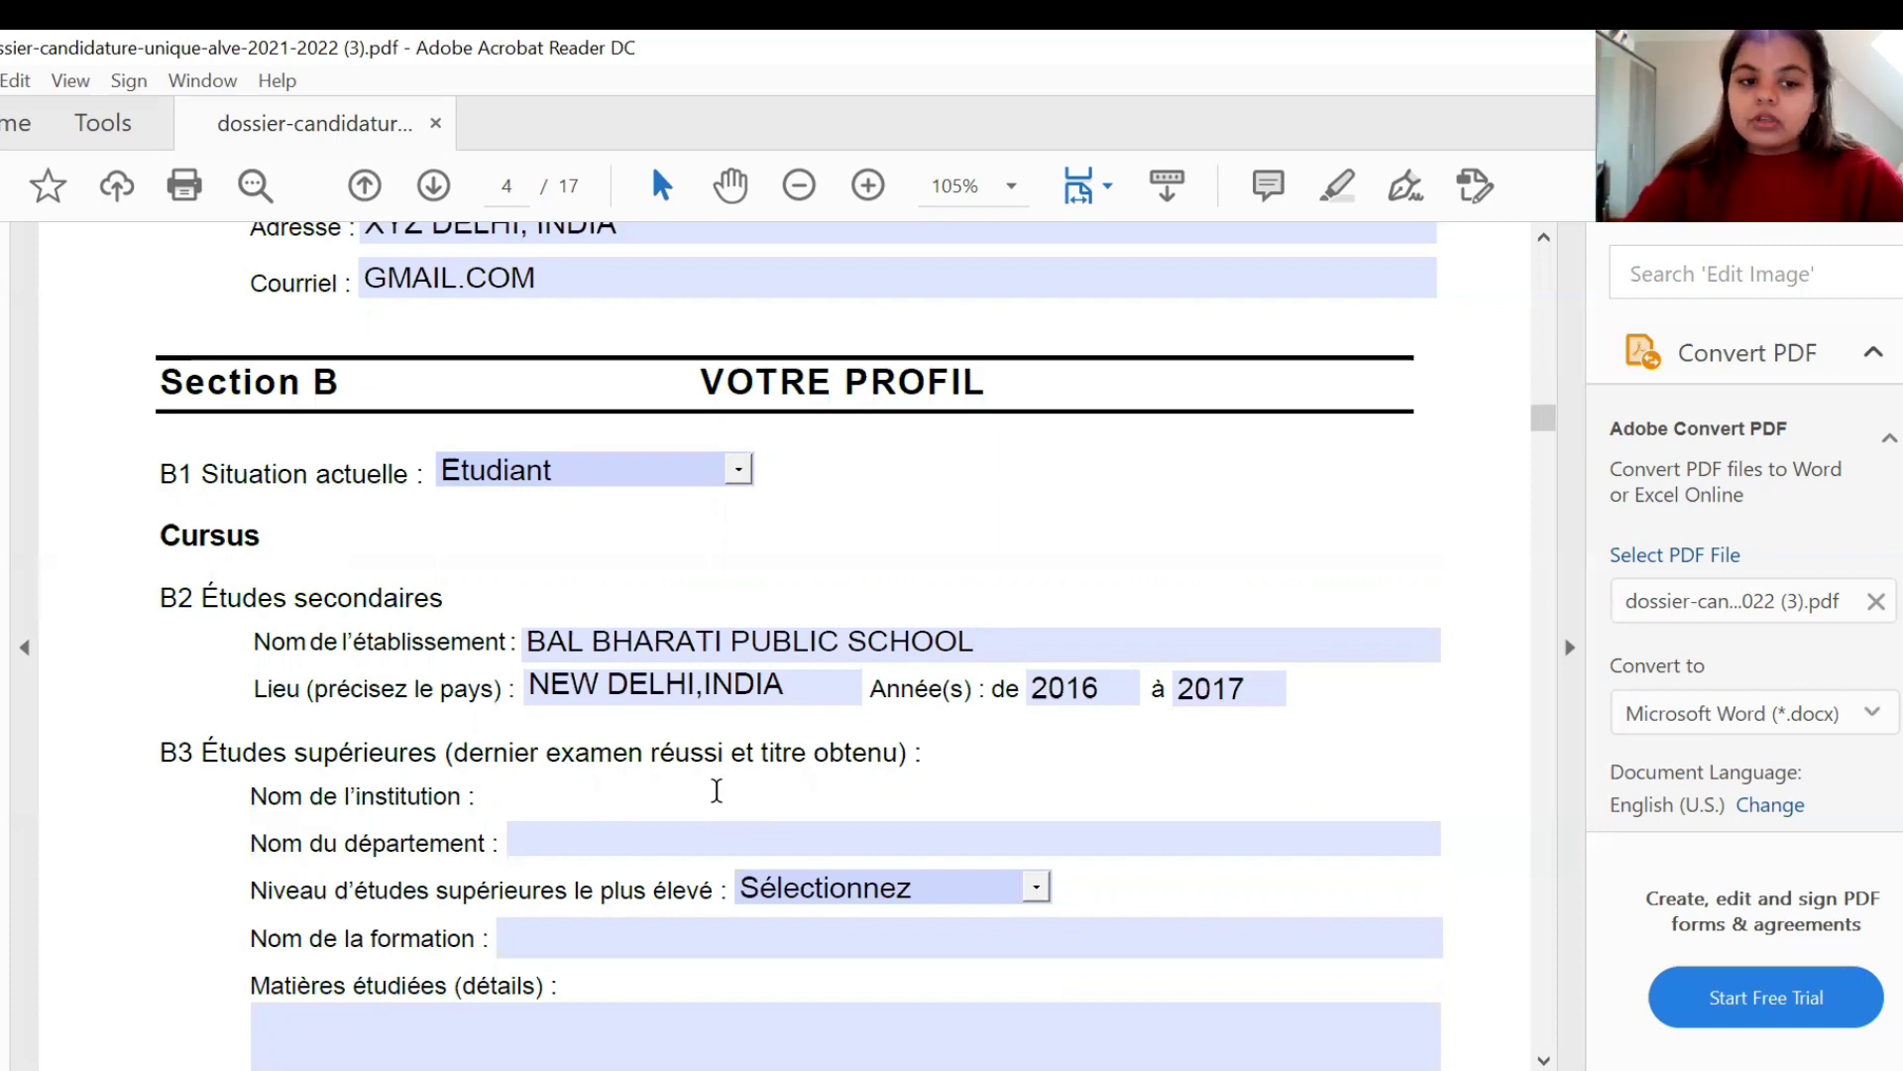
- Enter DELHI UNIVERSITY as the B3 institution name and COMMERCE as the department
text(DELHI UNI)
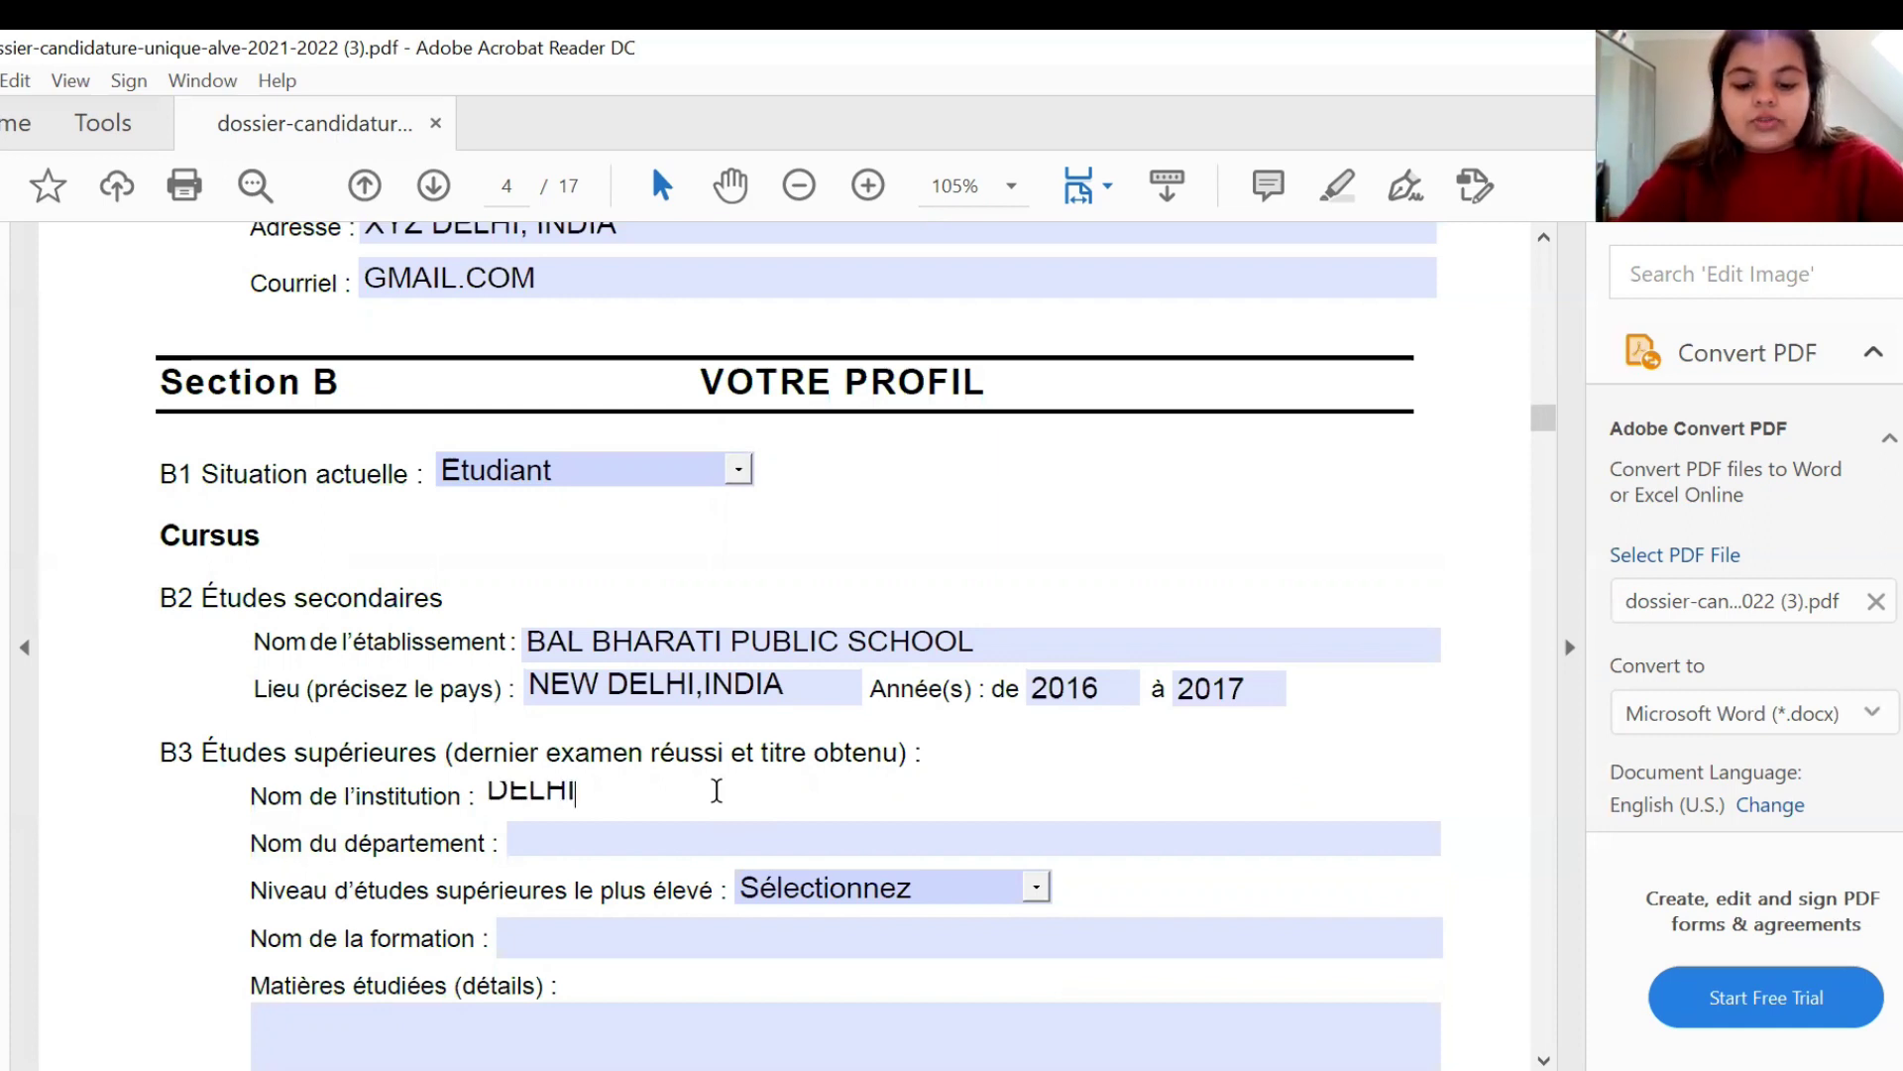
text(SITY)
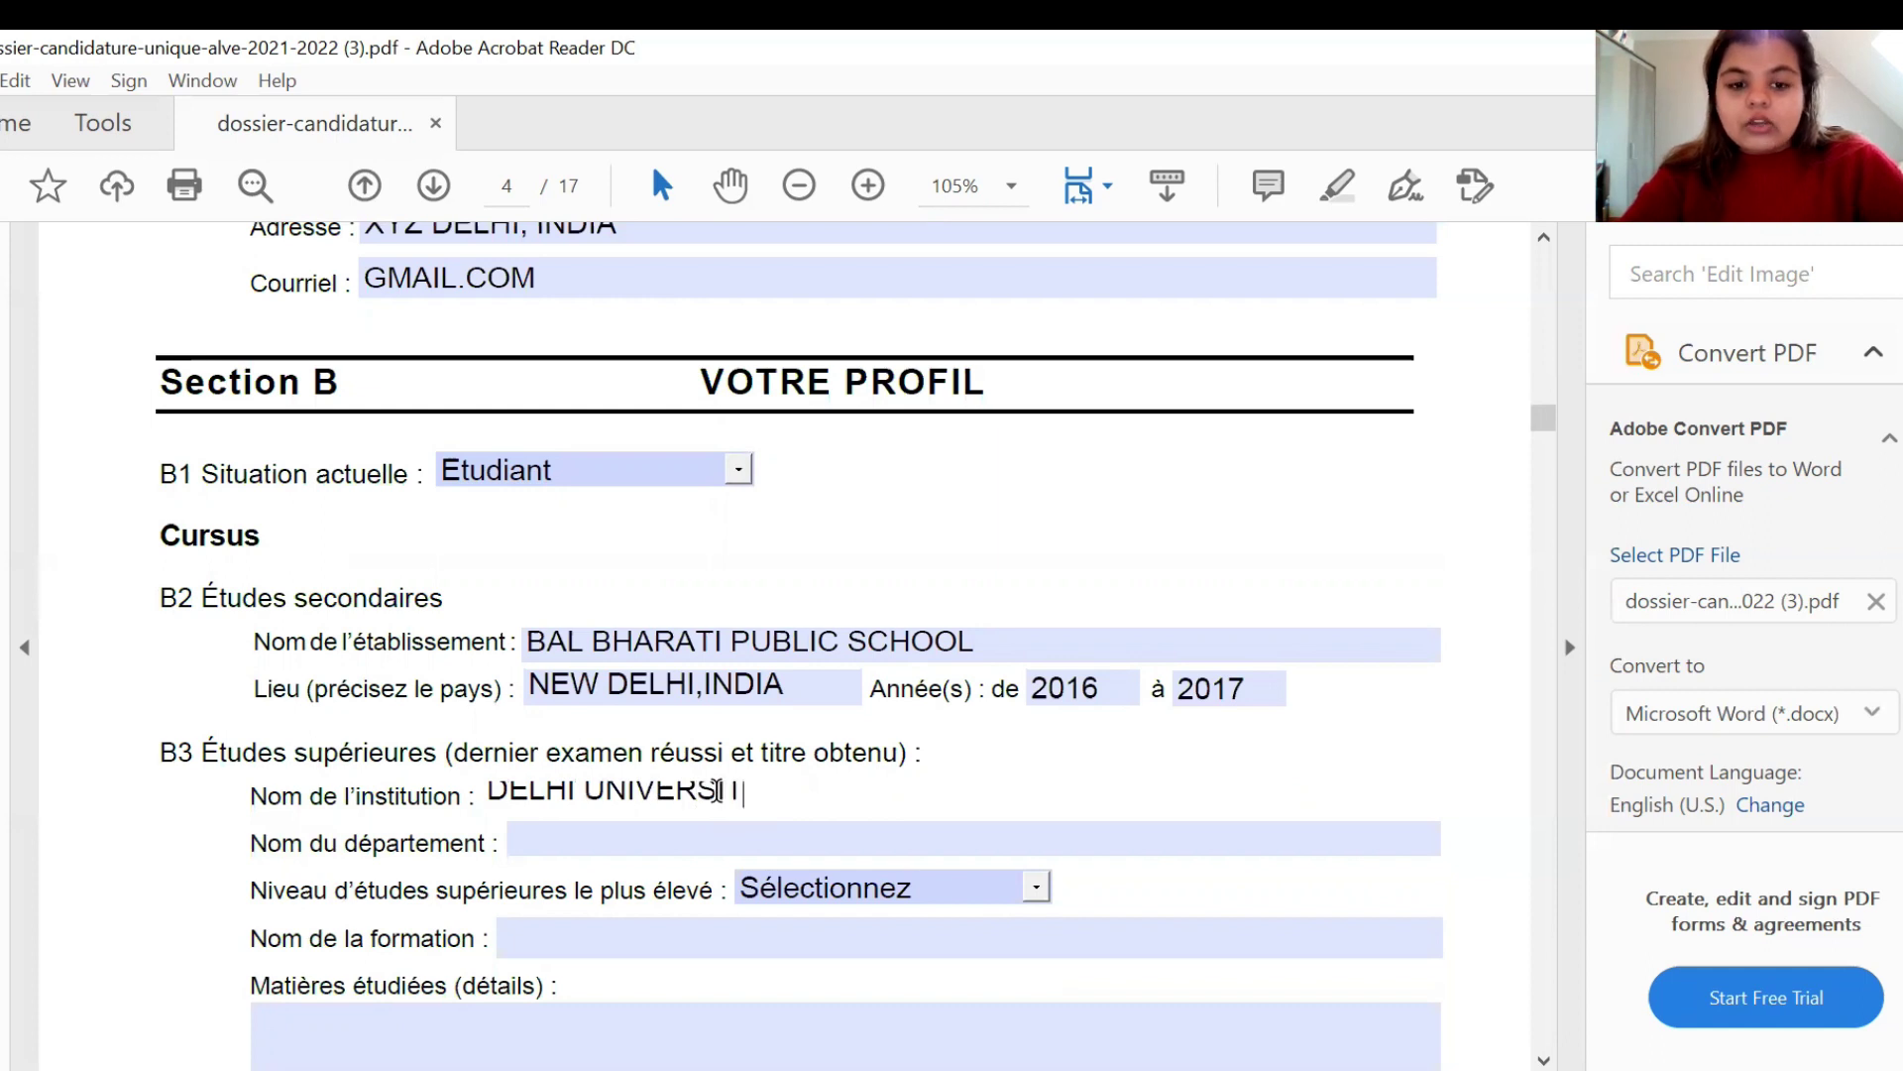
click(657, 829)
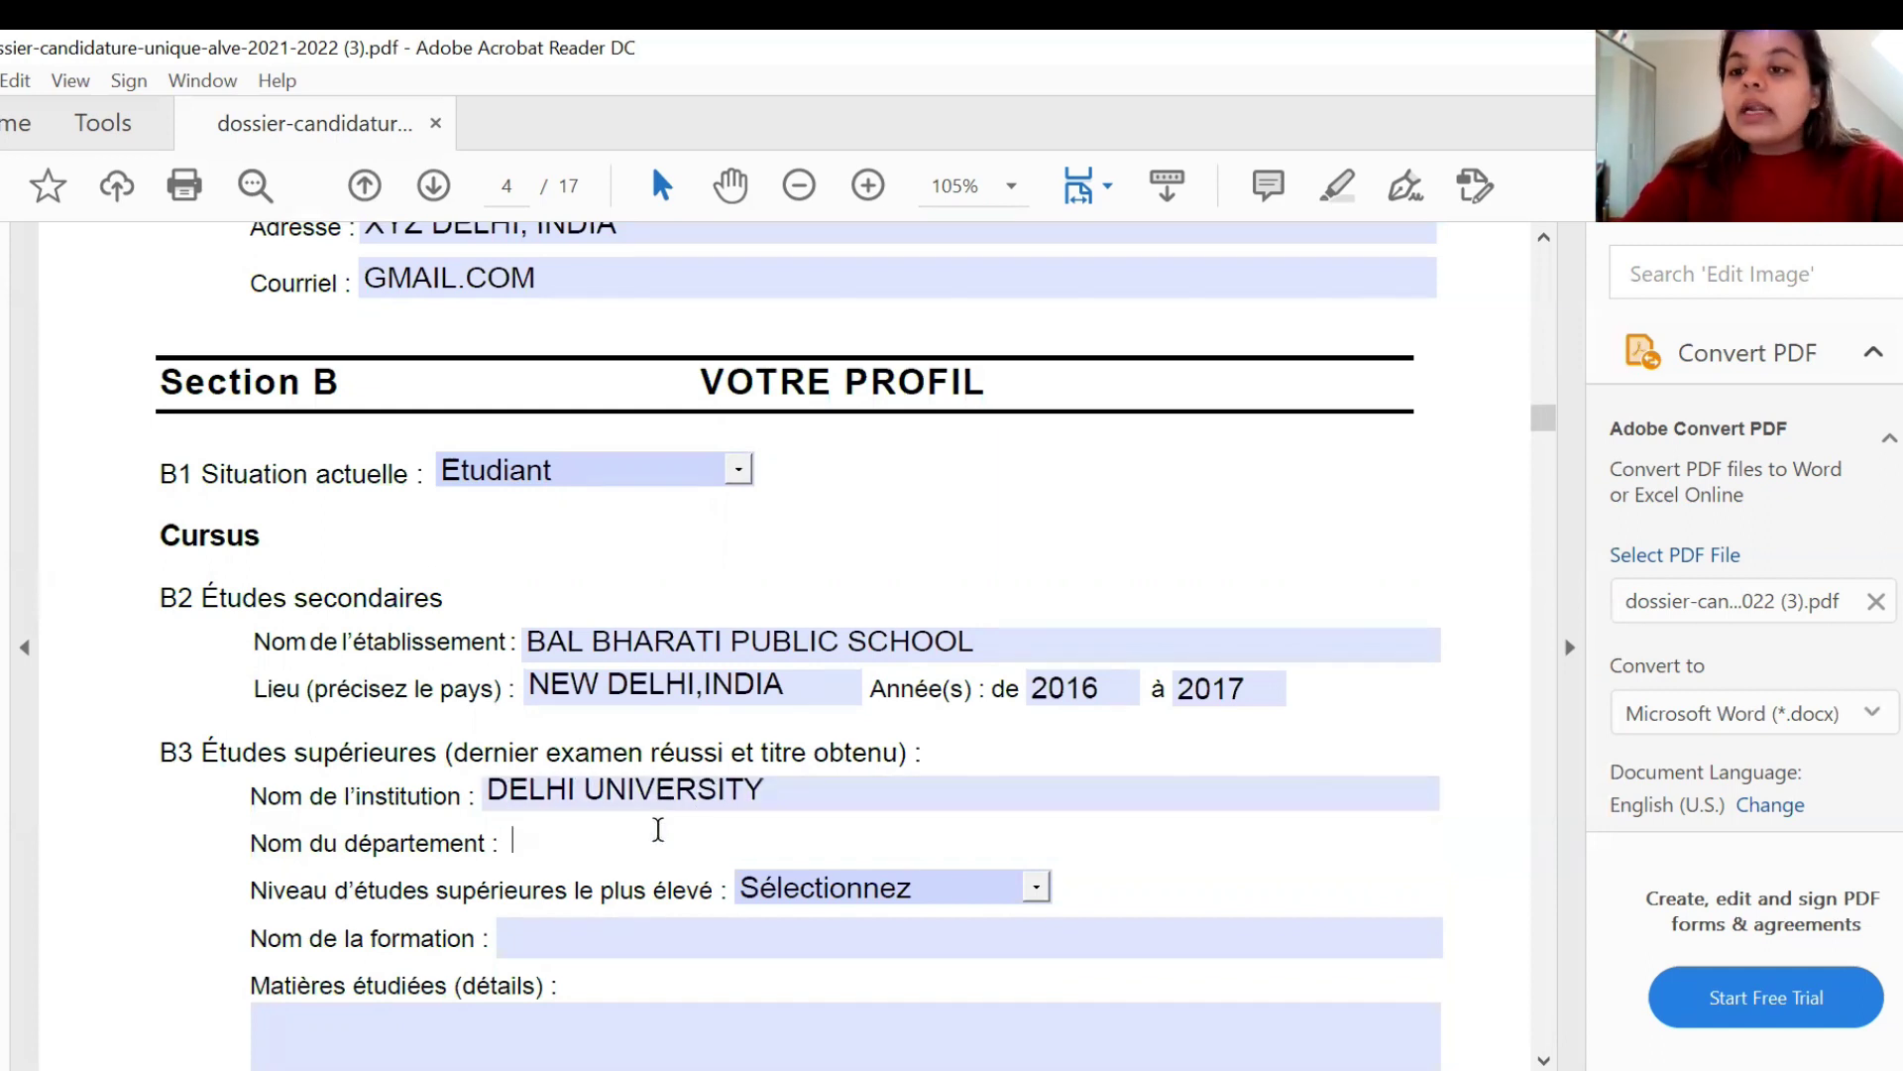
text(COMMERCE)
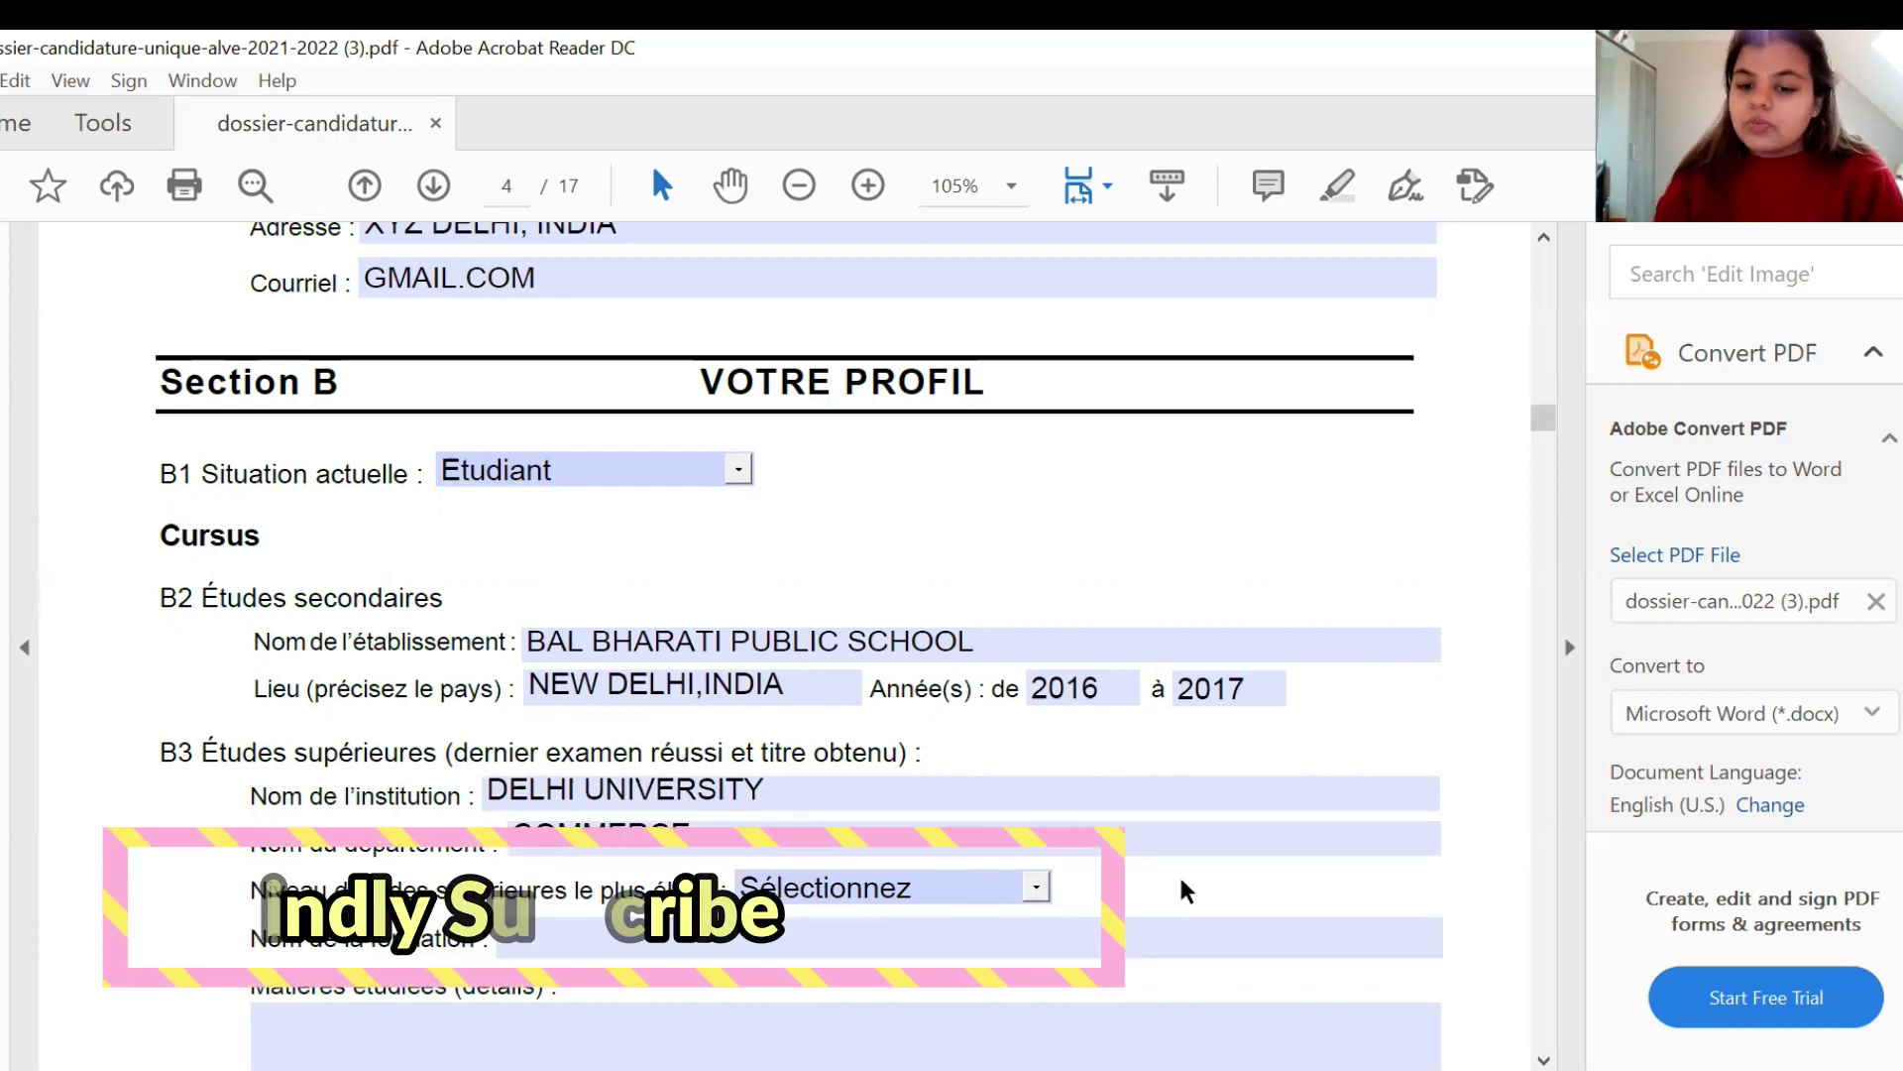
- Set the B3 highest study level to Licence 3 and the degree name to B COM
scroll(1181, 888, down, 1)
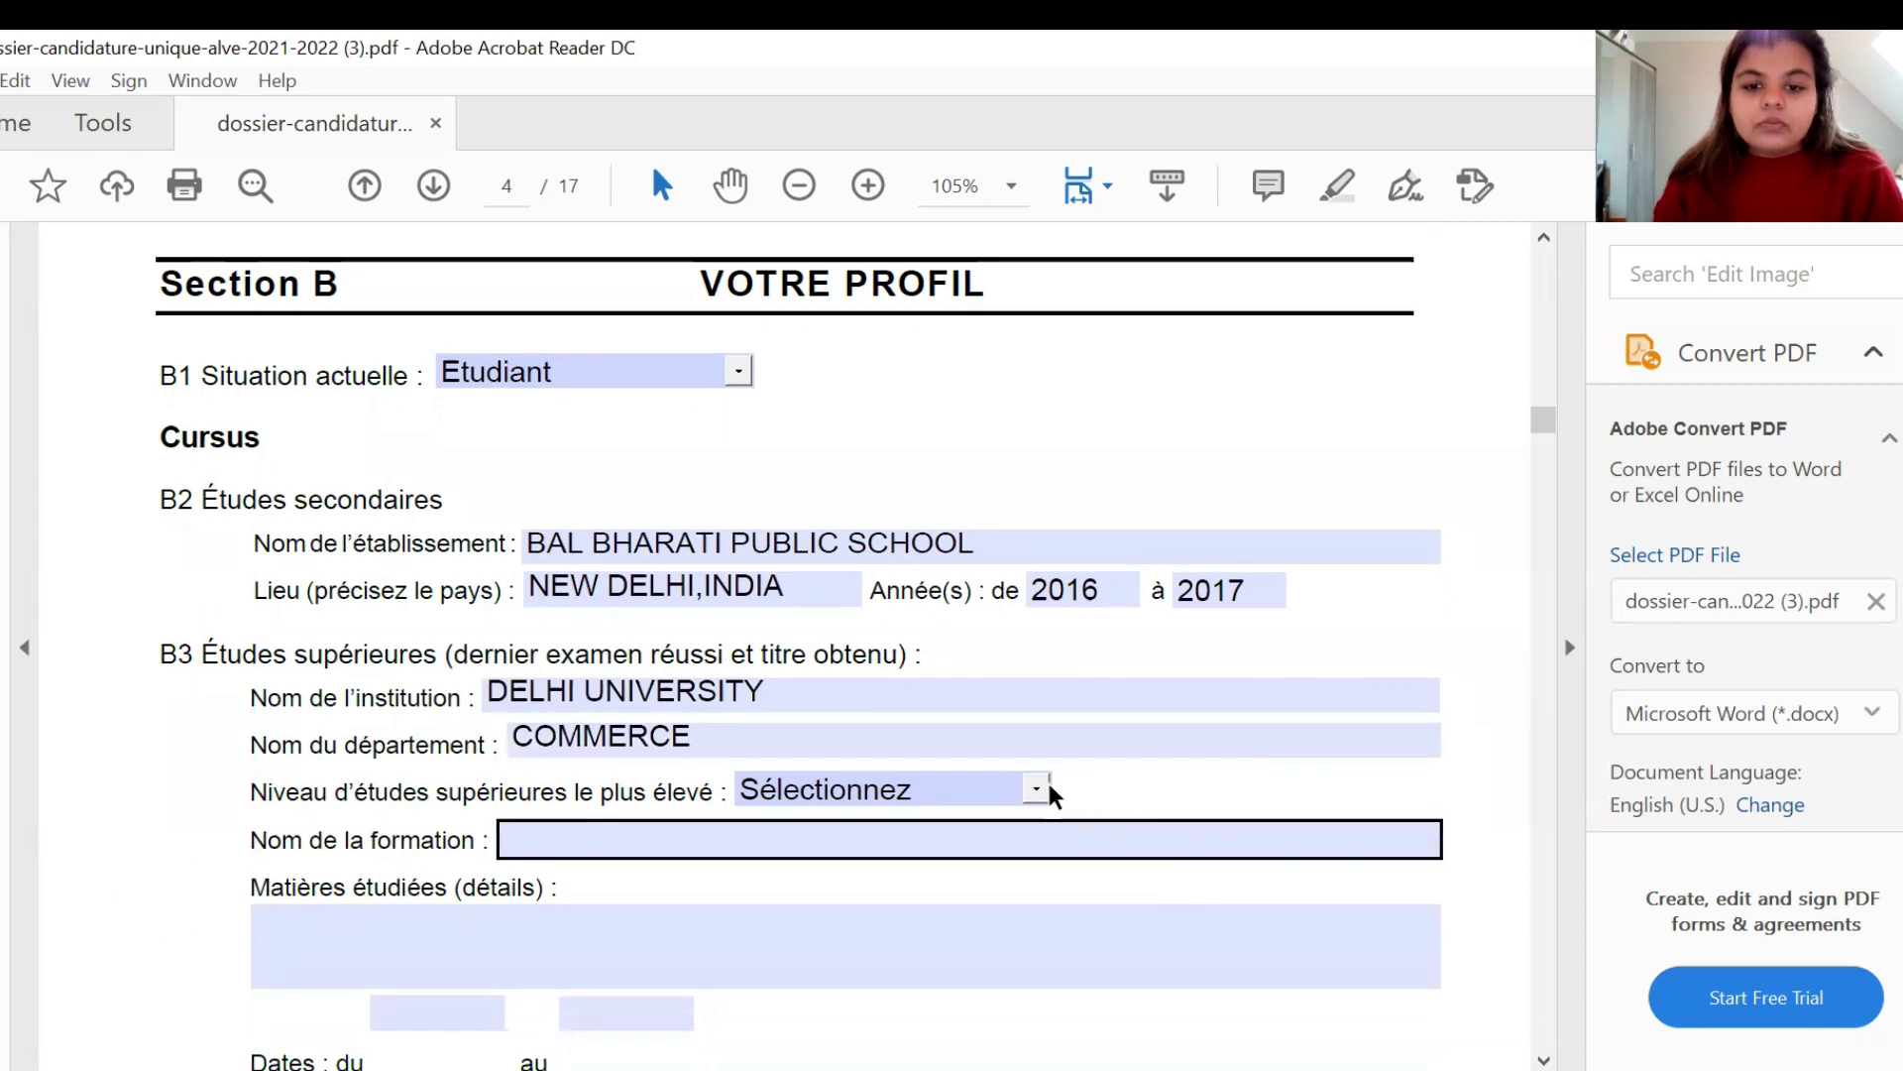
click(1043, 786)
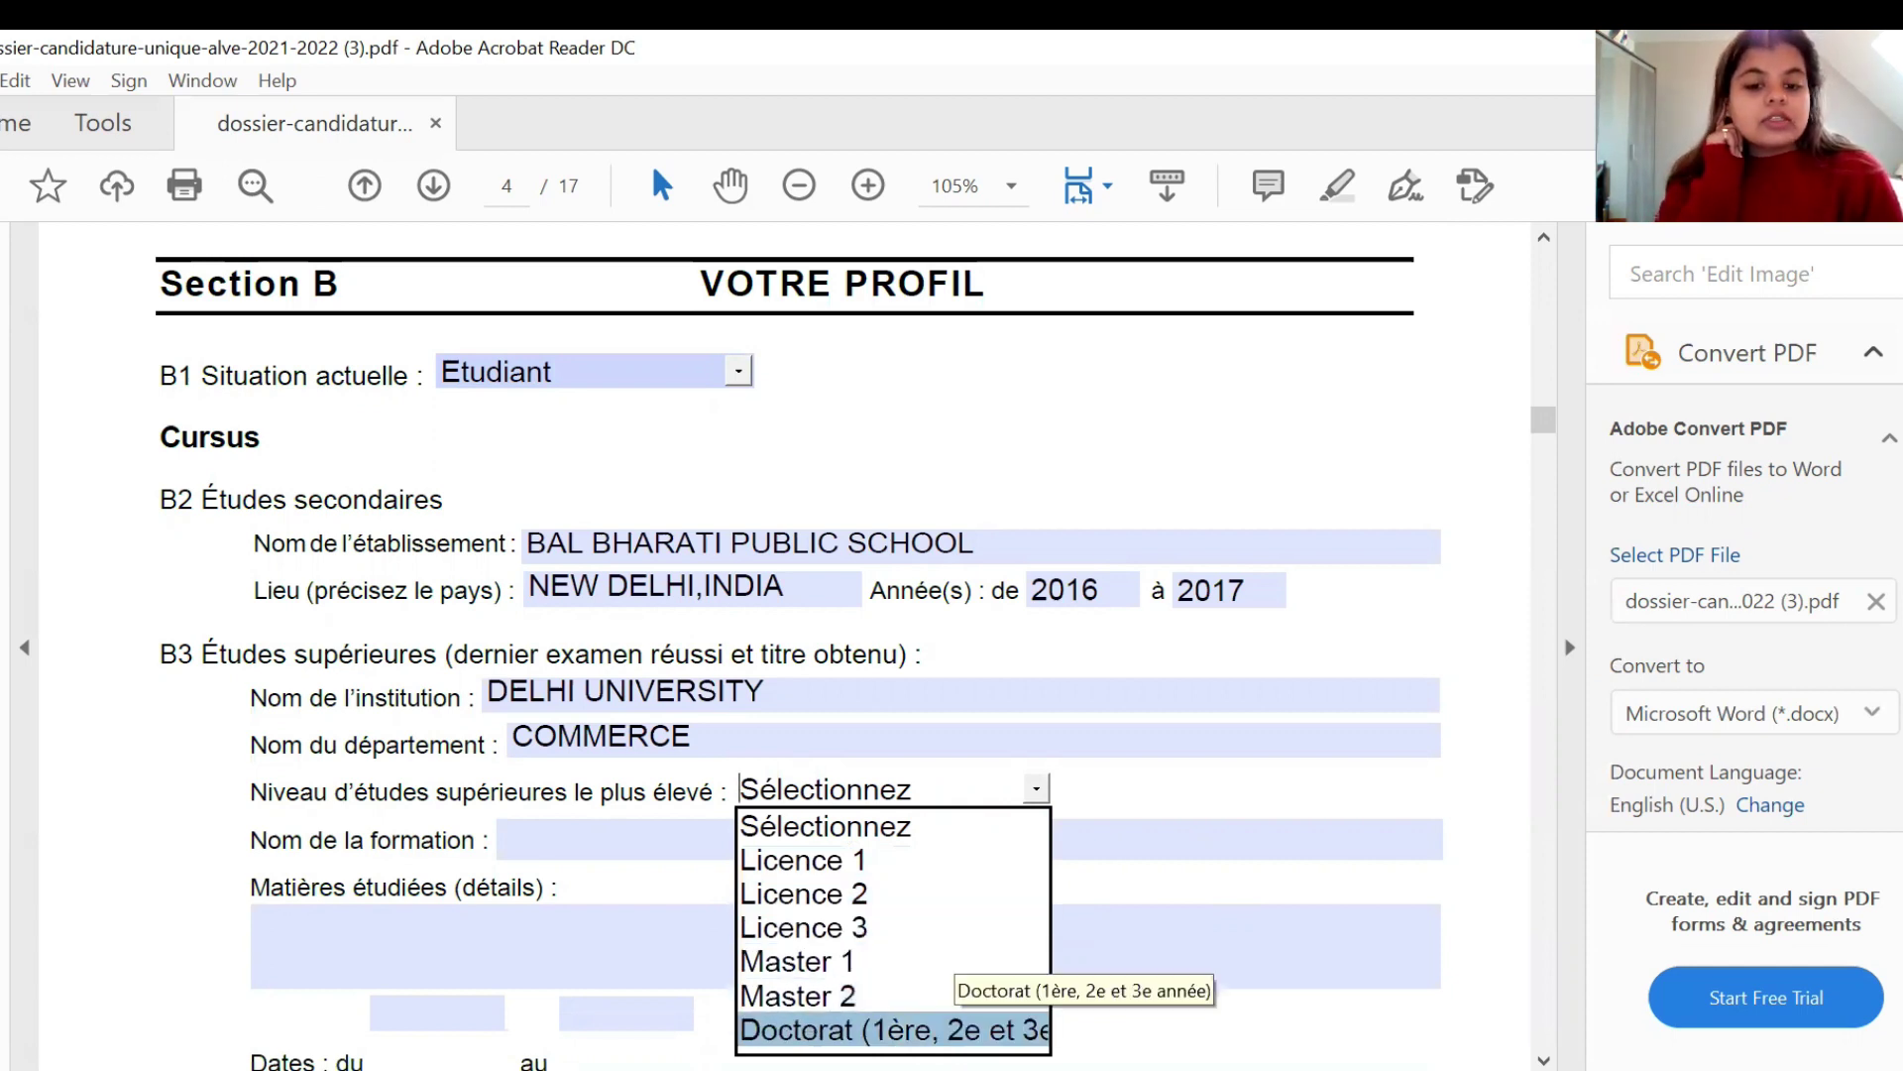
click(928, 928)
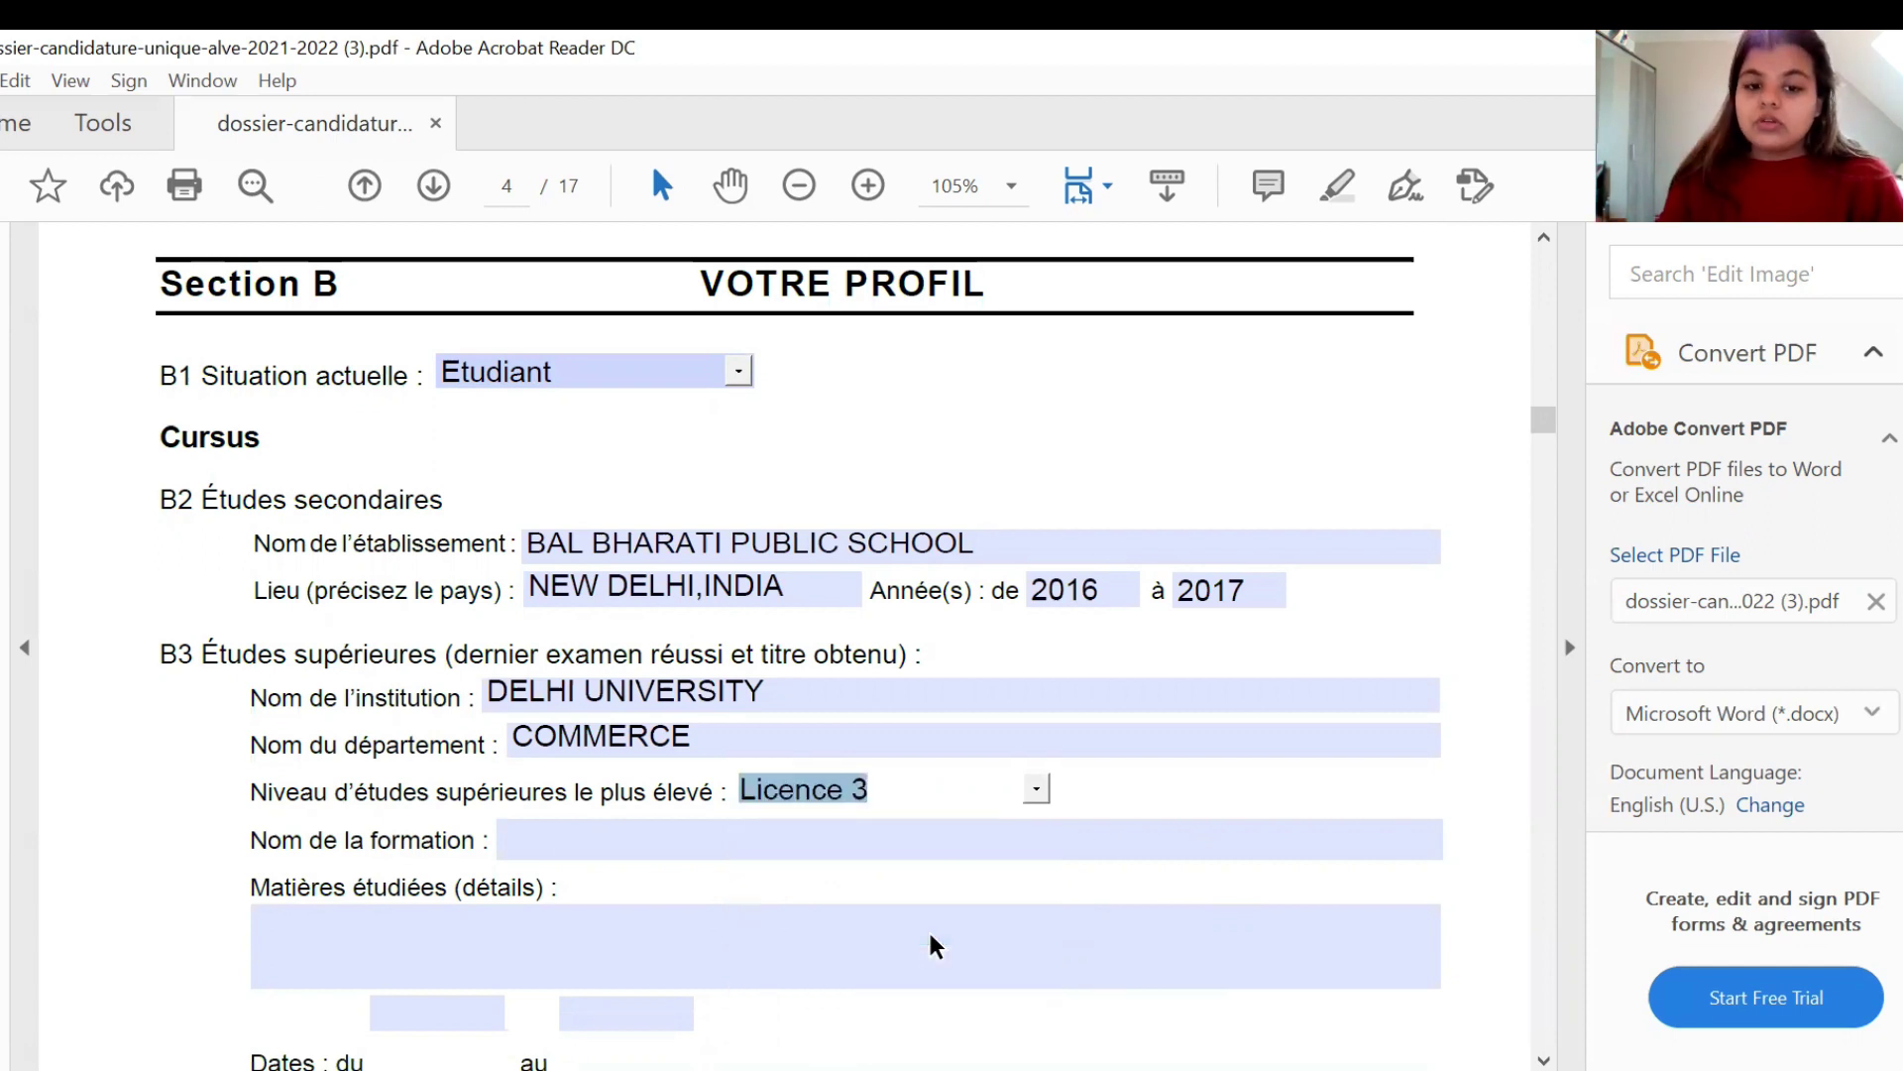
click(668, 829)
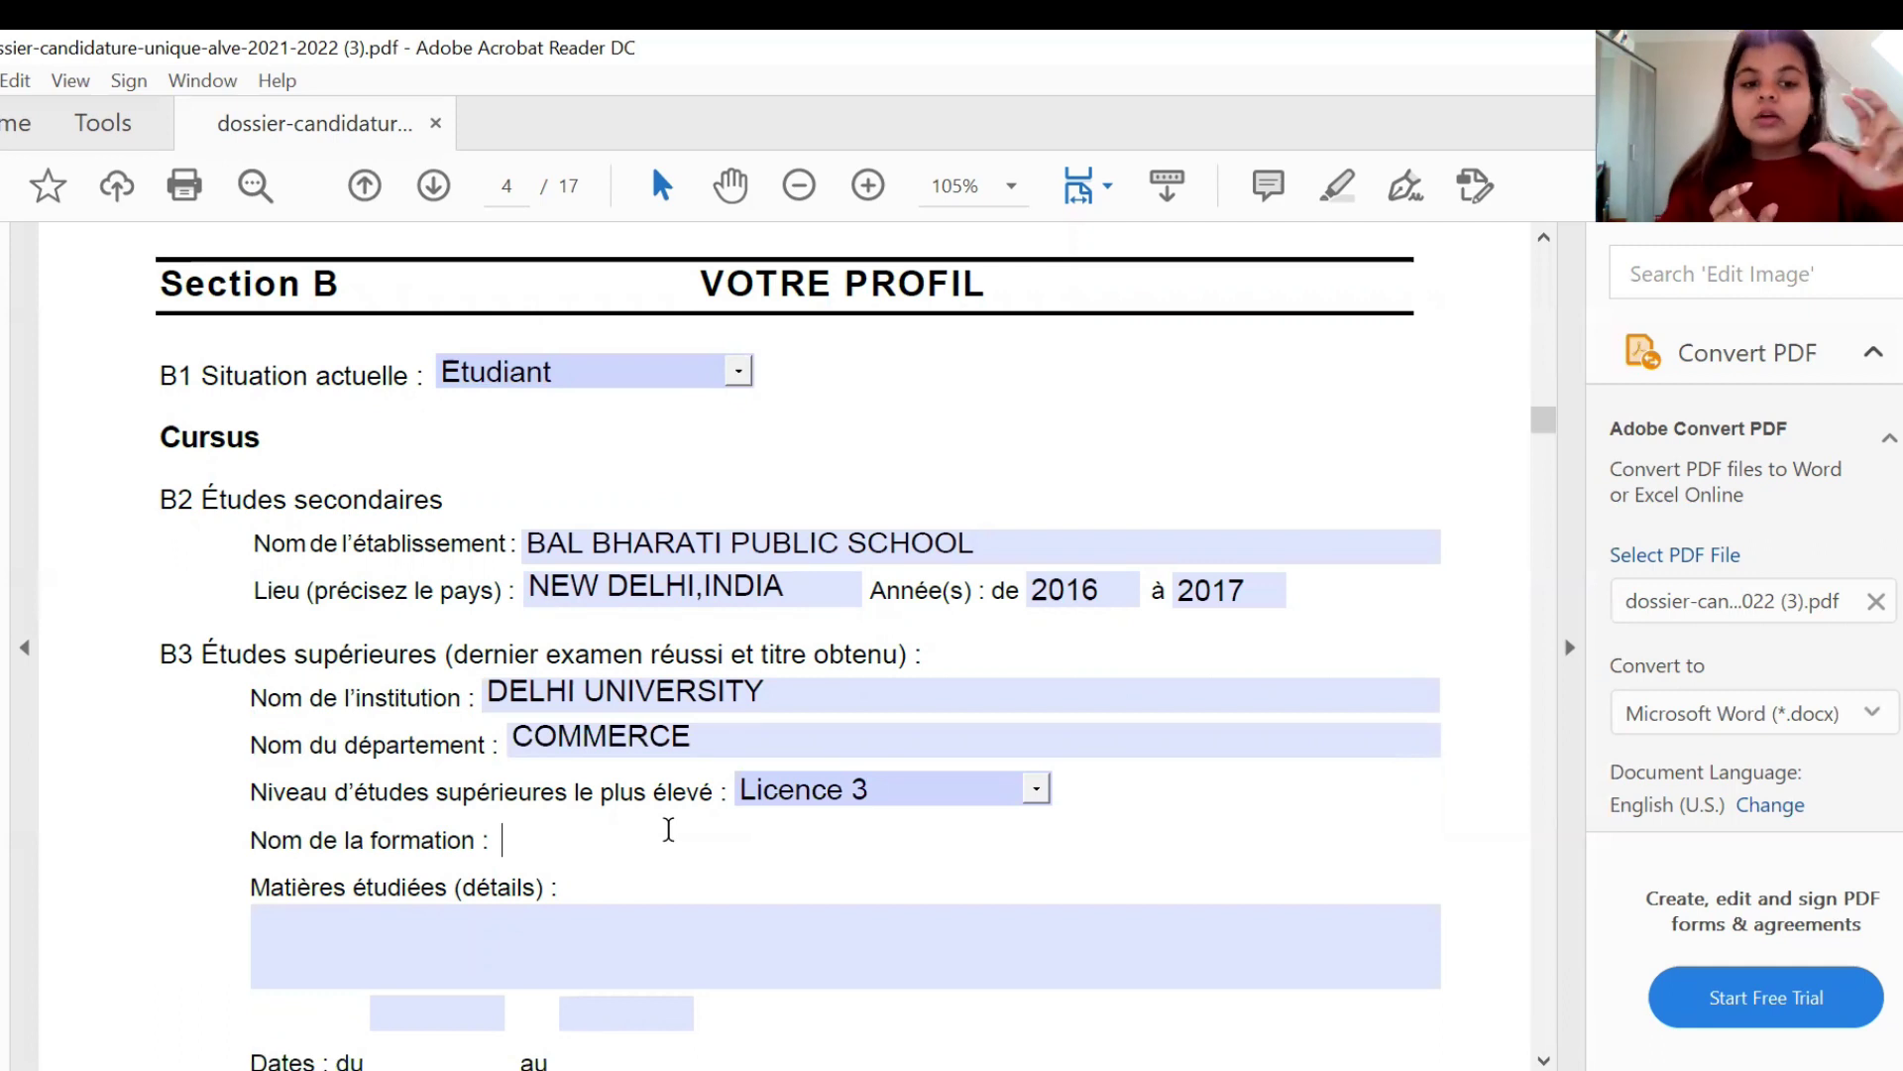
text(B COM)
click(113, 908)
scroll(113, 908, down, 1)
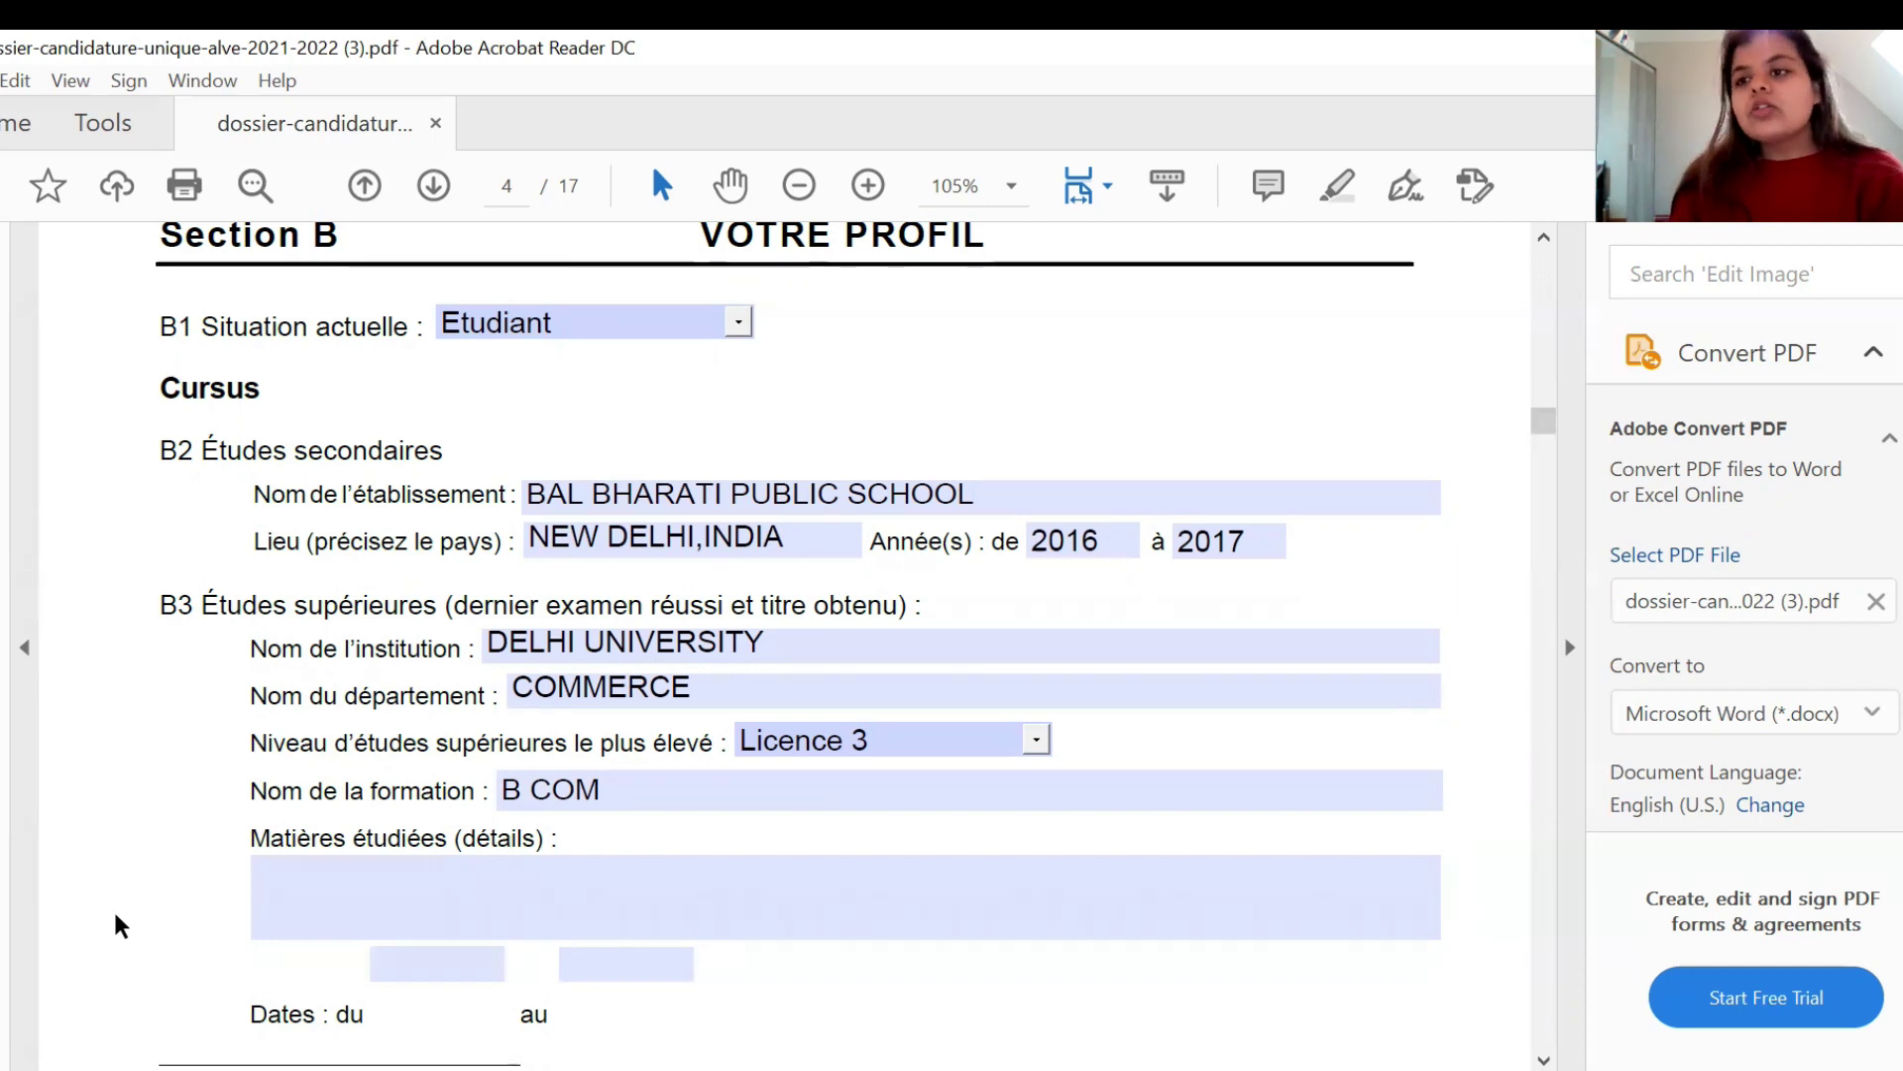
- Fill the B3 study dates from 2017 to 2020 and bring page 5's language section into view
scroll(115, 922, down, 3)
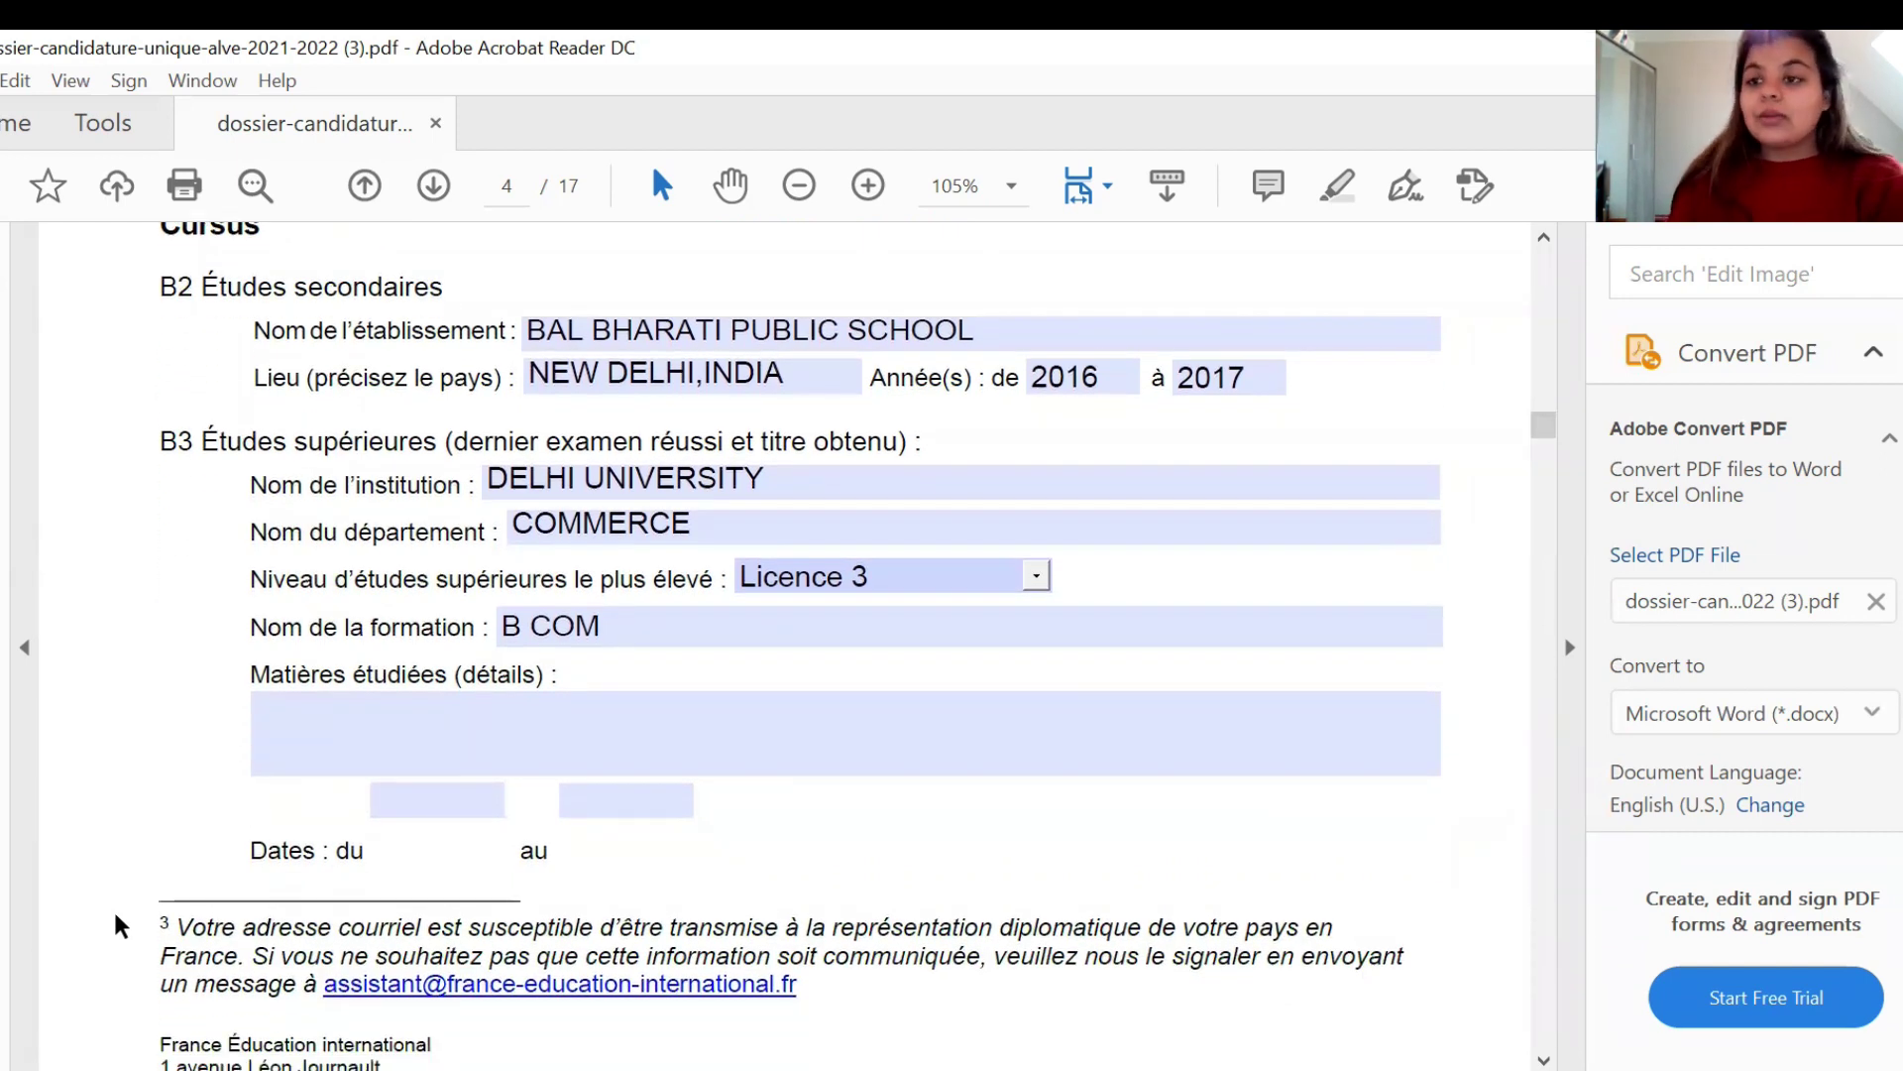
scroll(116, 917, down, 1)
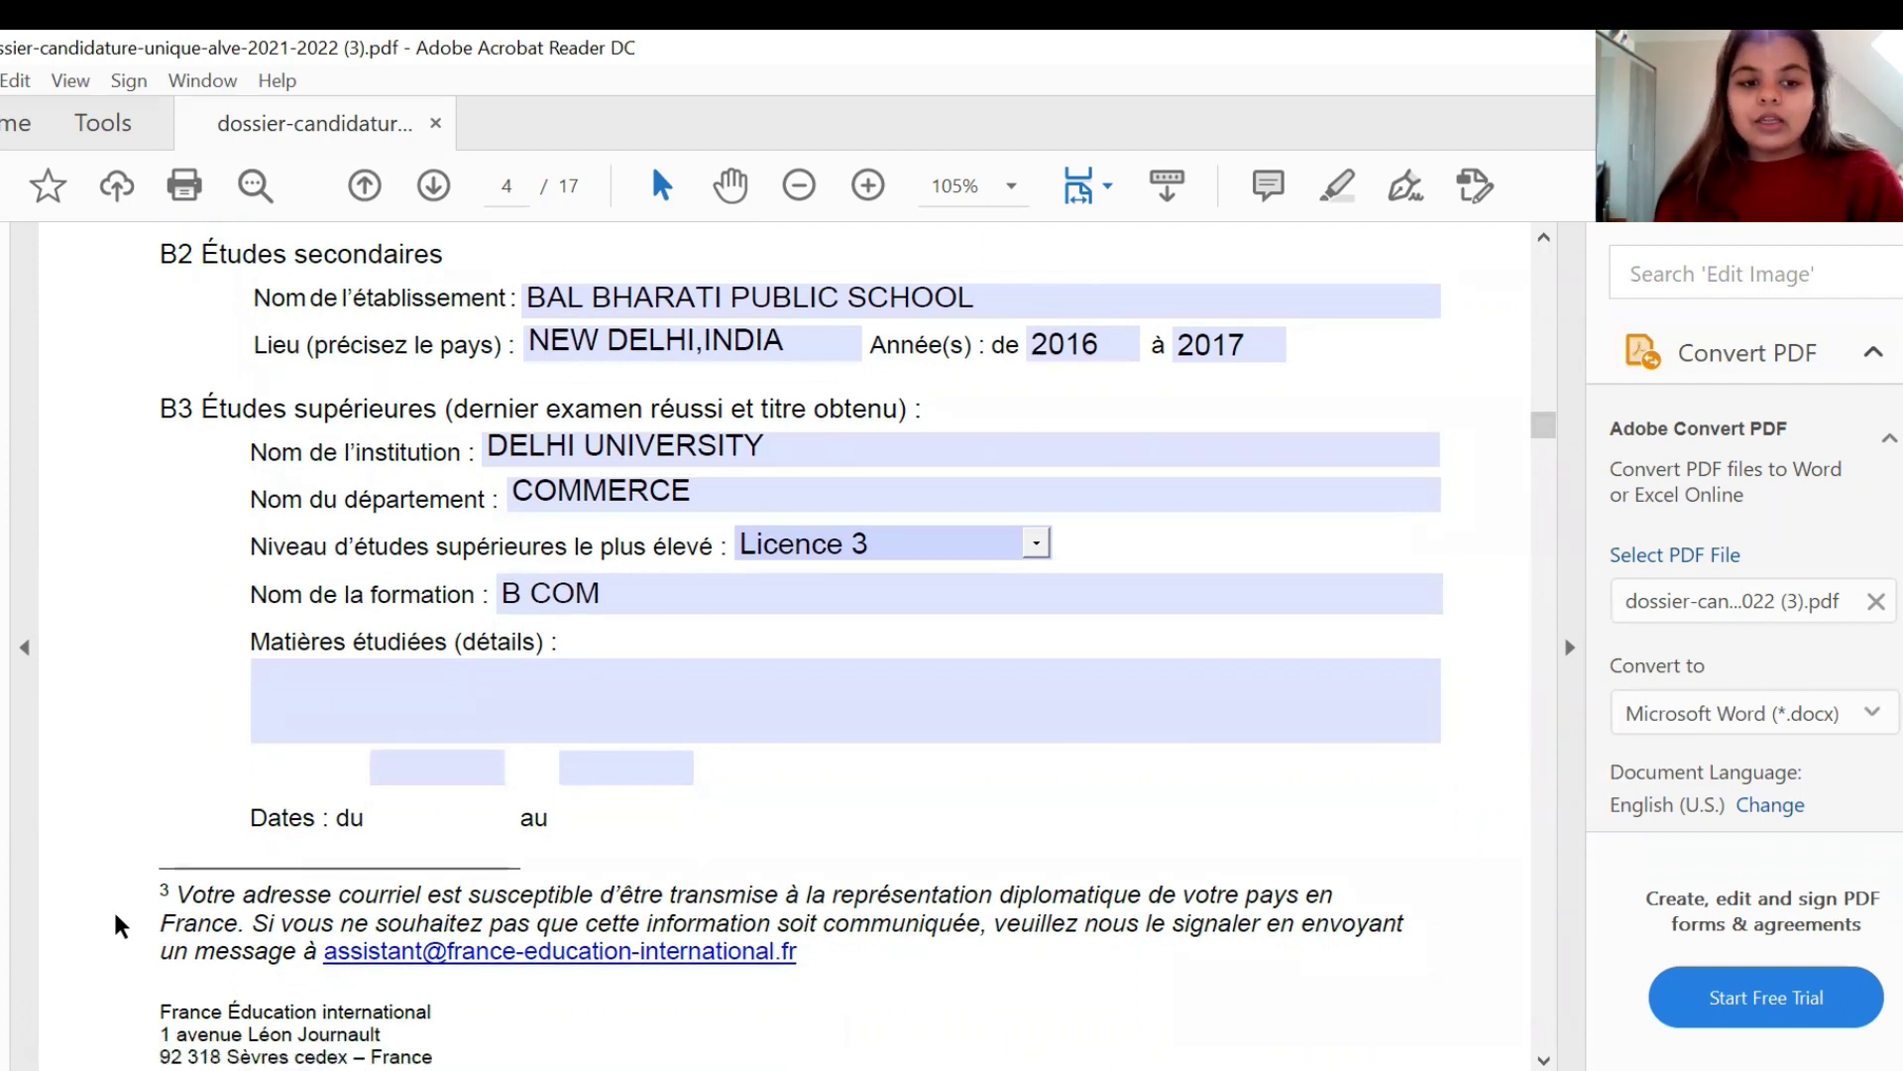
click(500, 687)
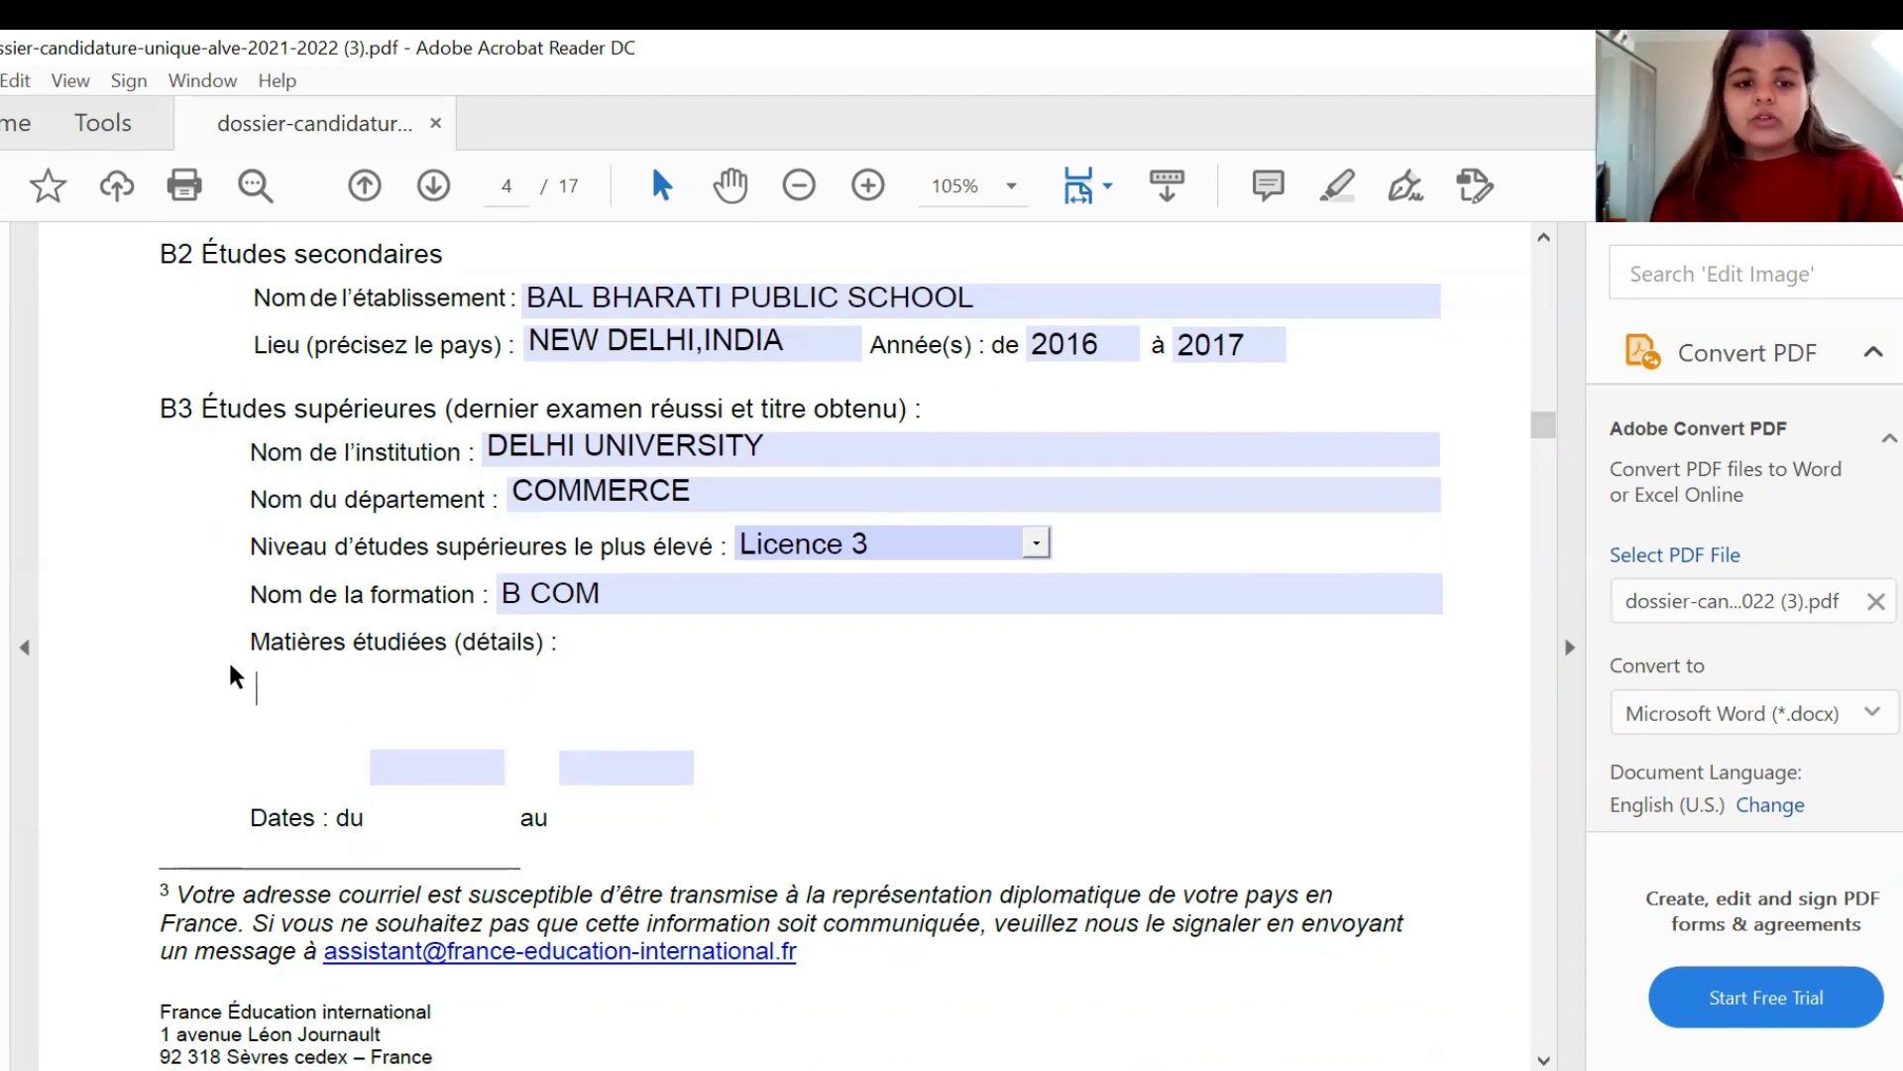
click(394, 761)
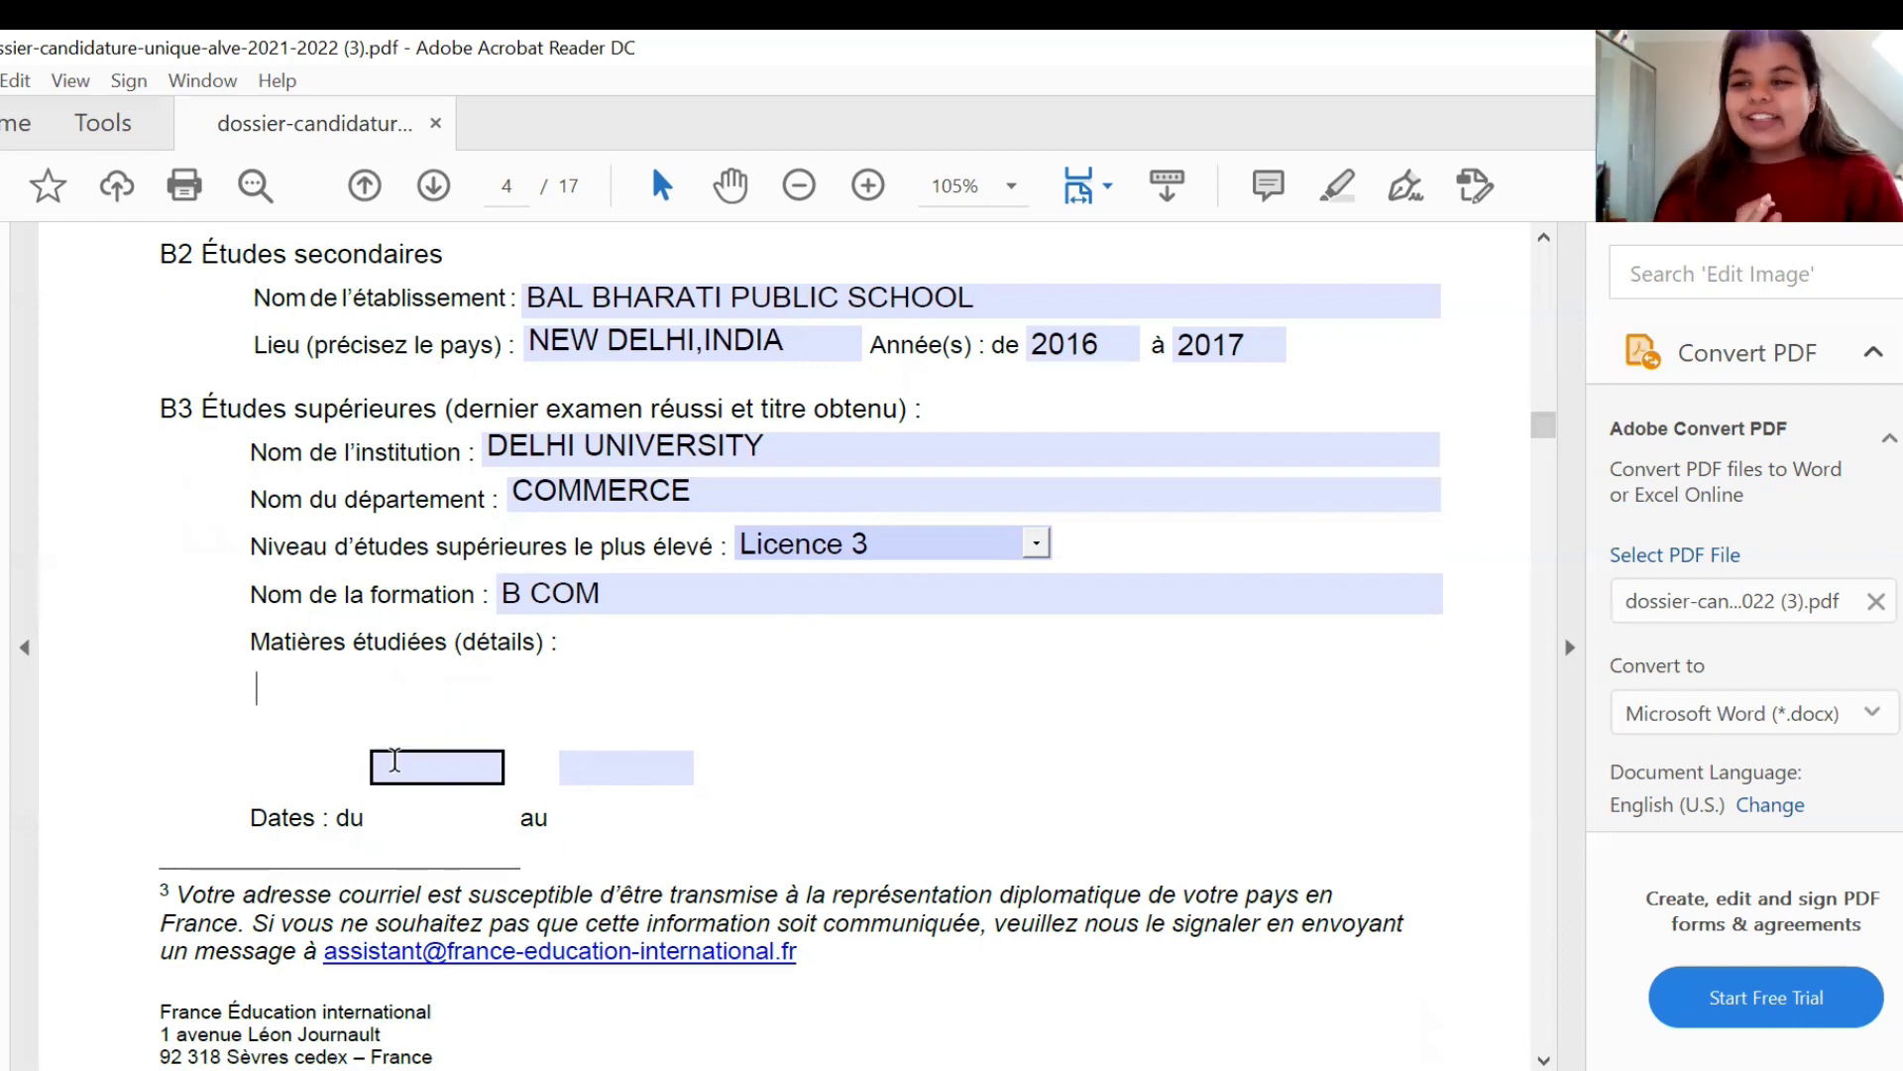
text(2017)
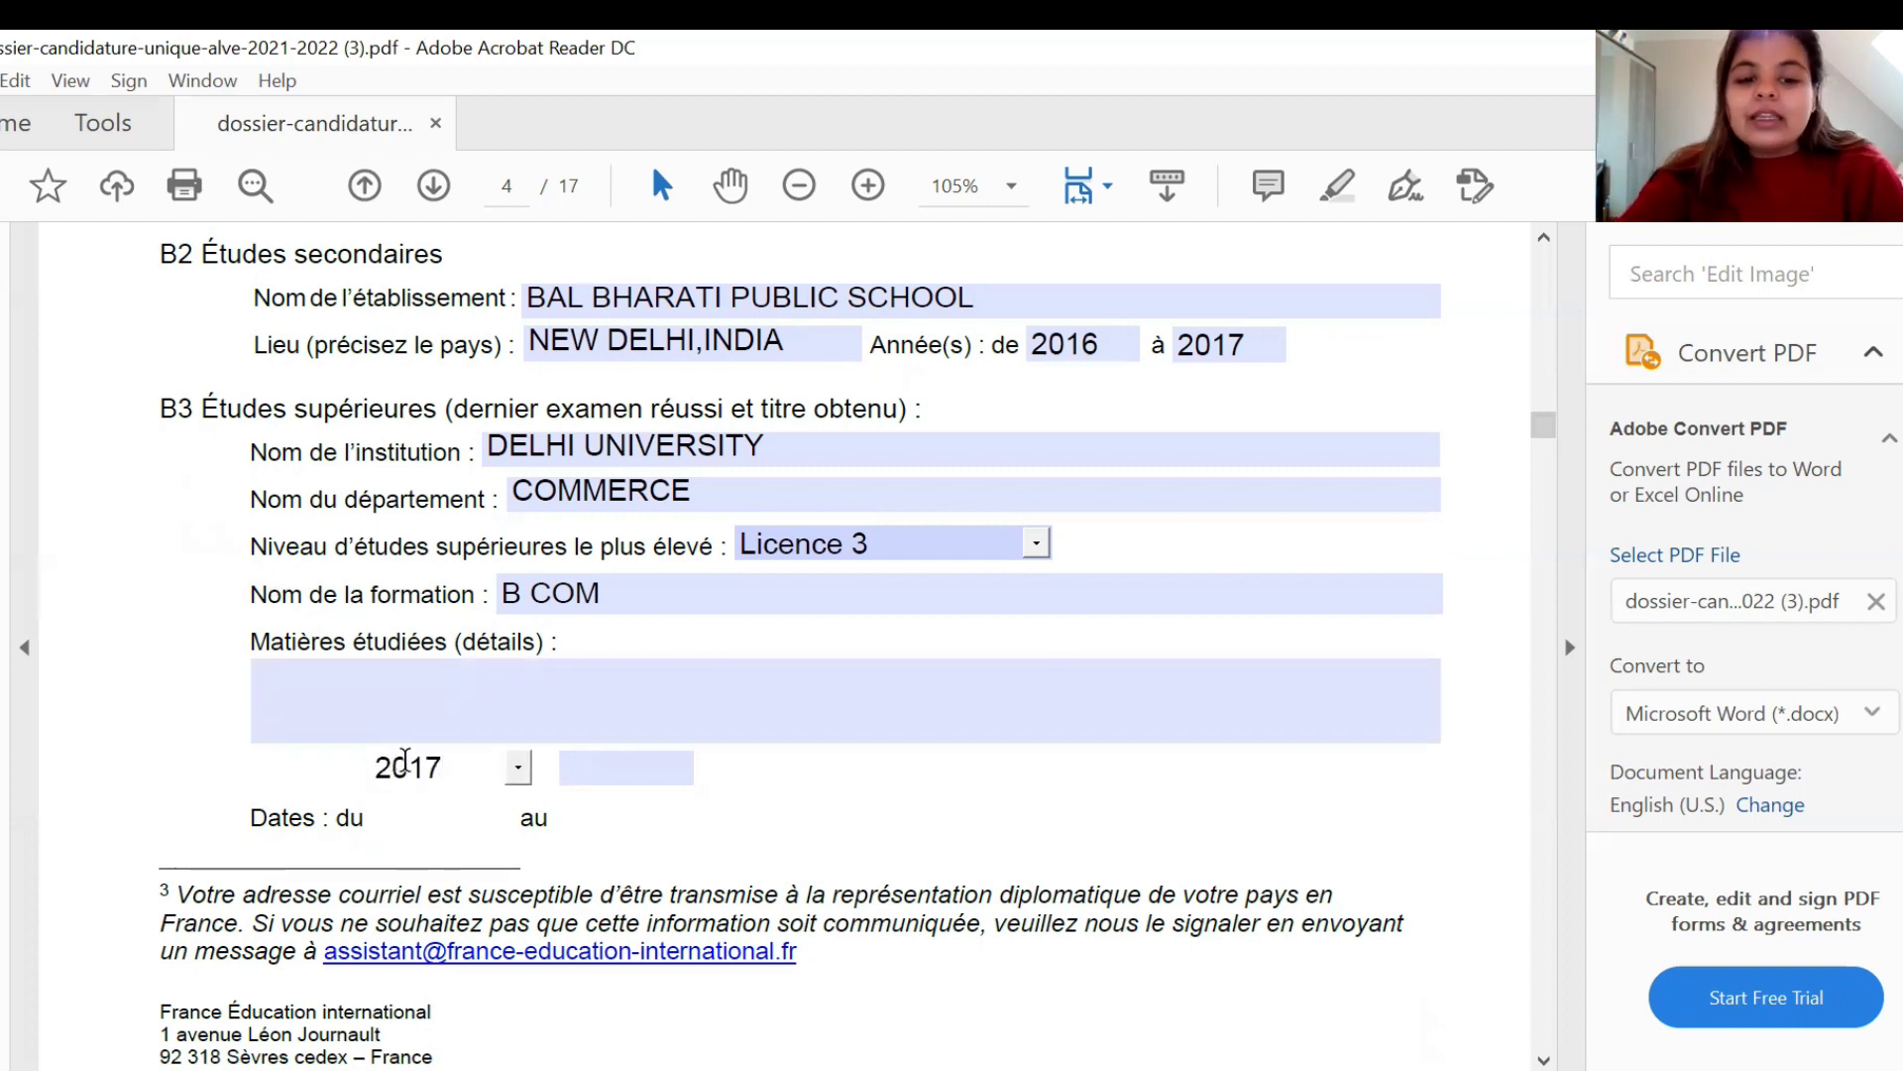
key(Tab)
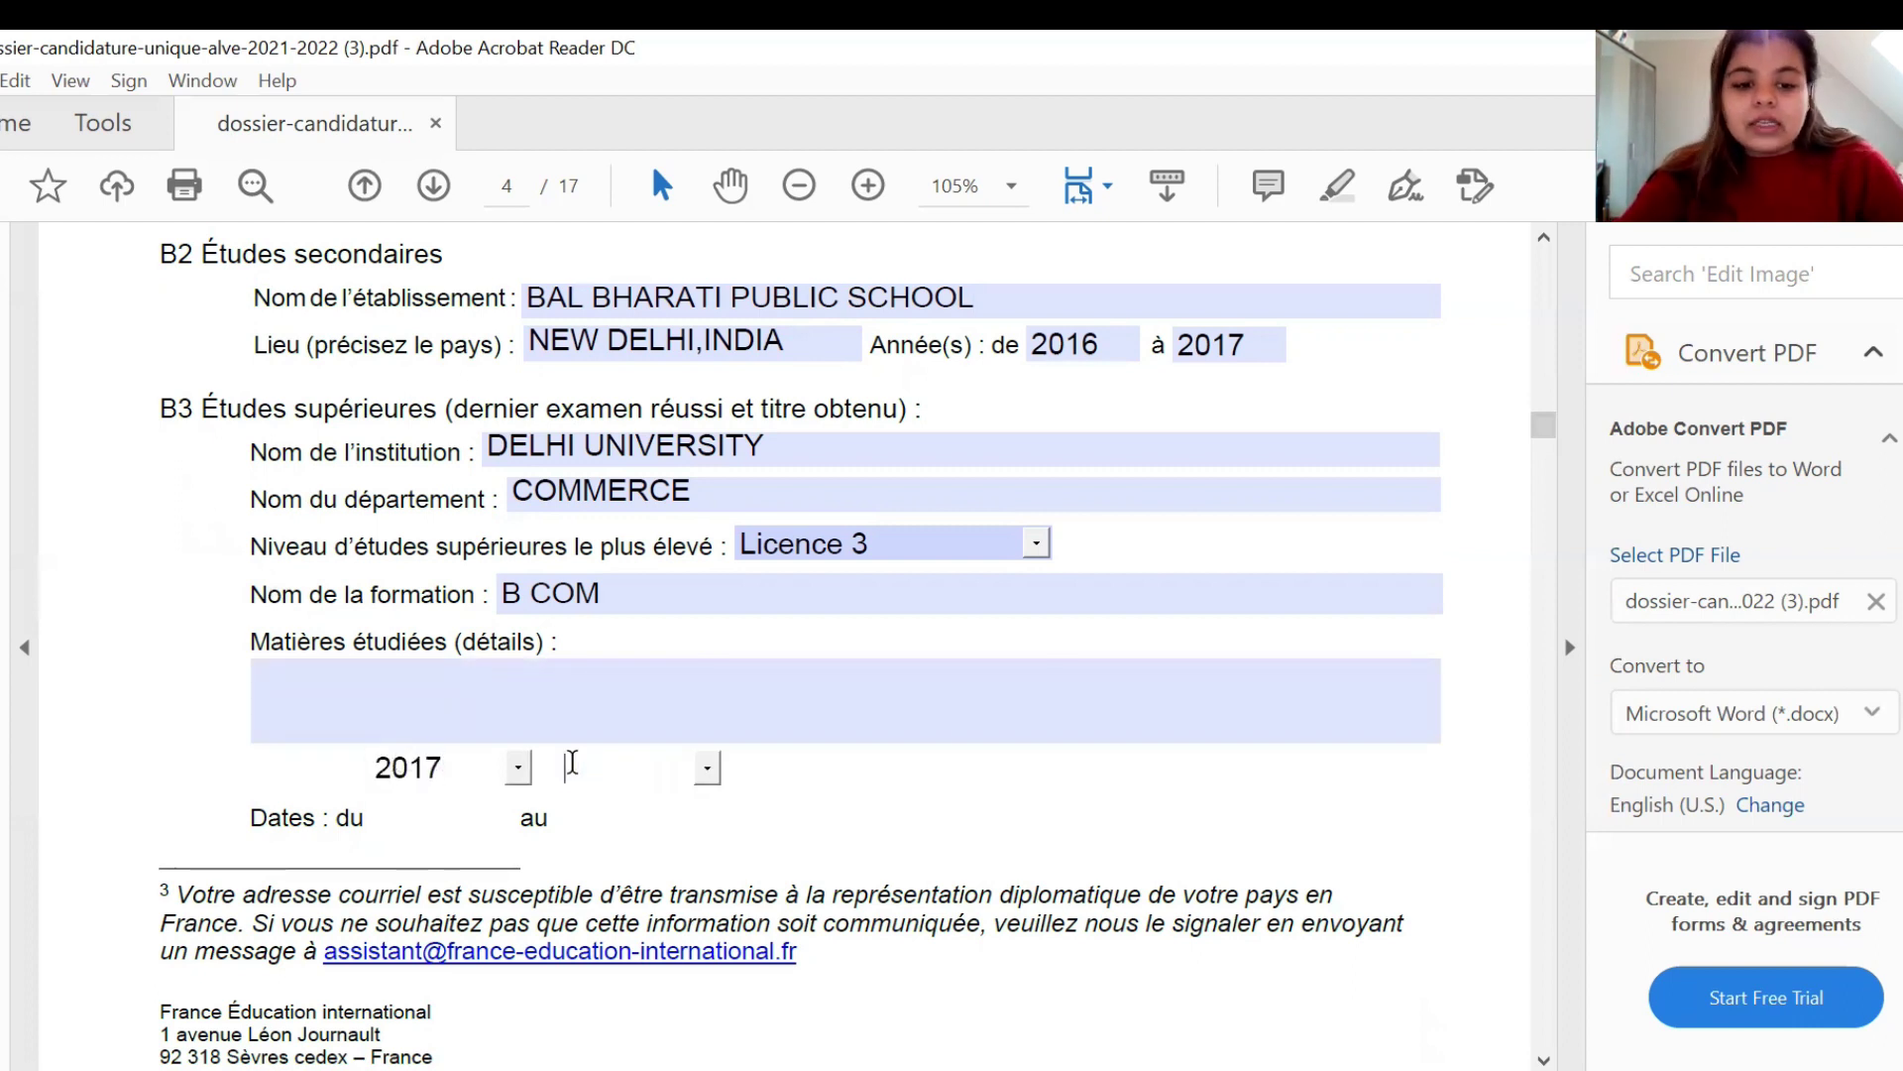
text(2020)
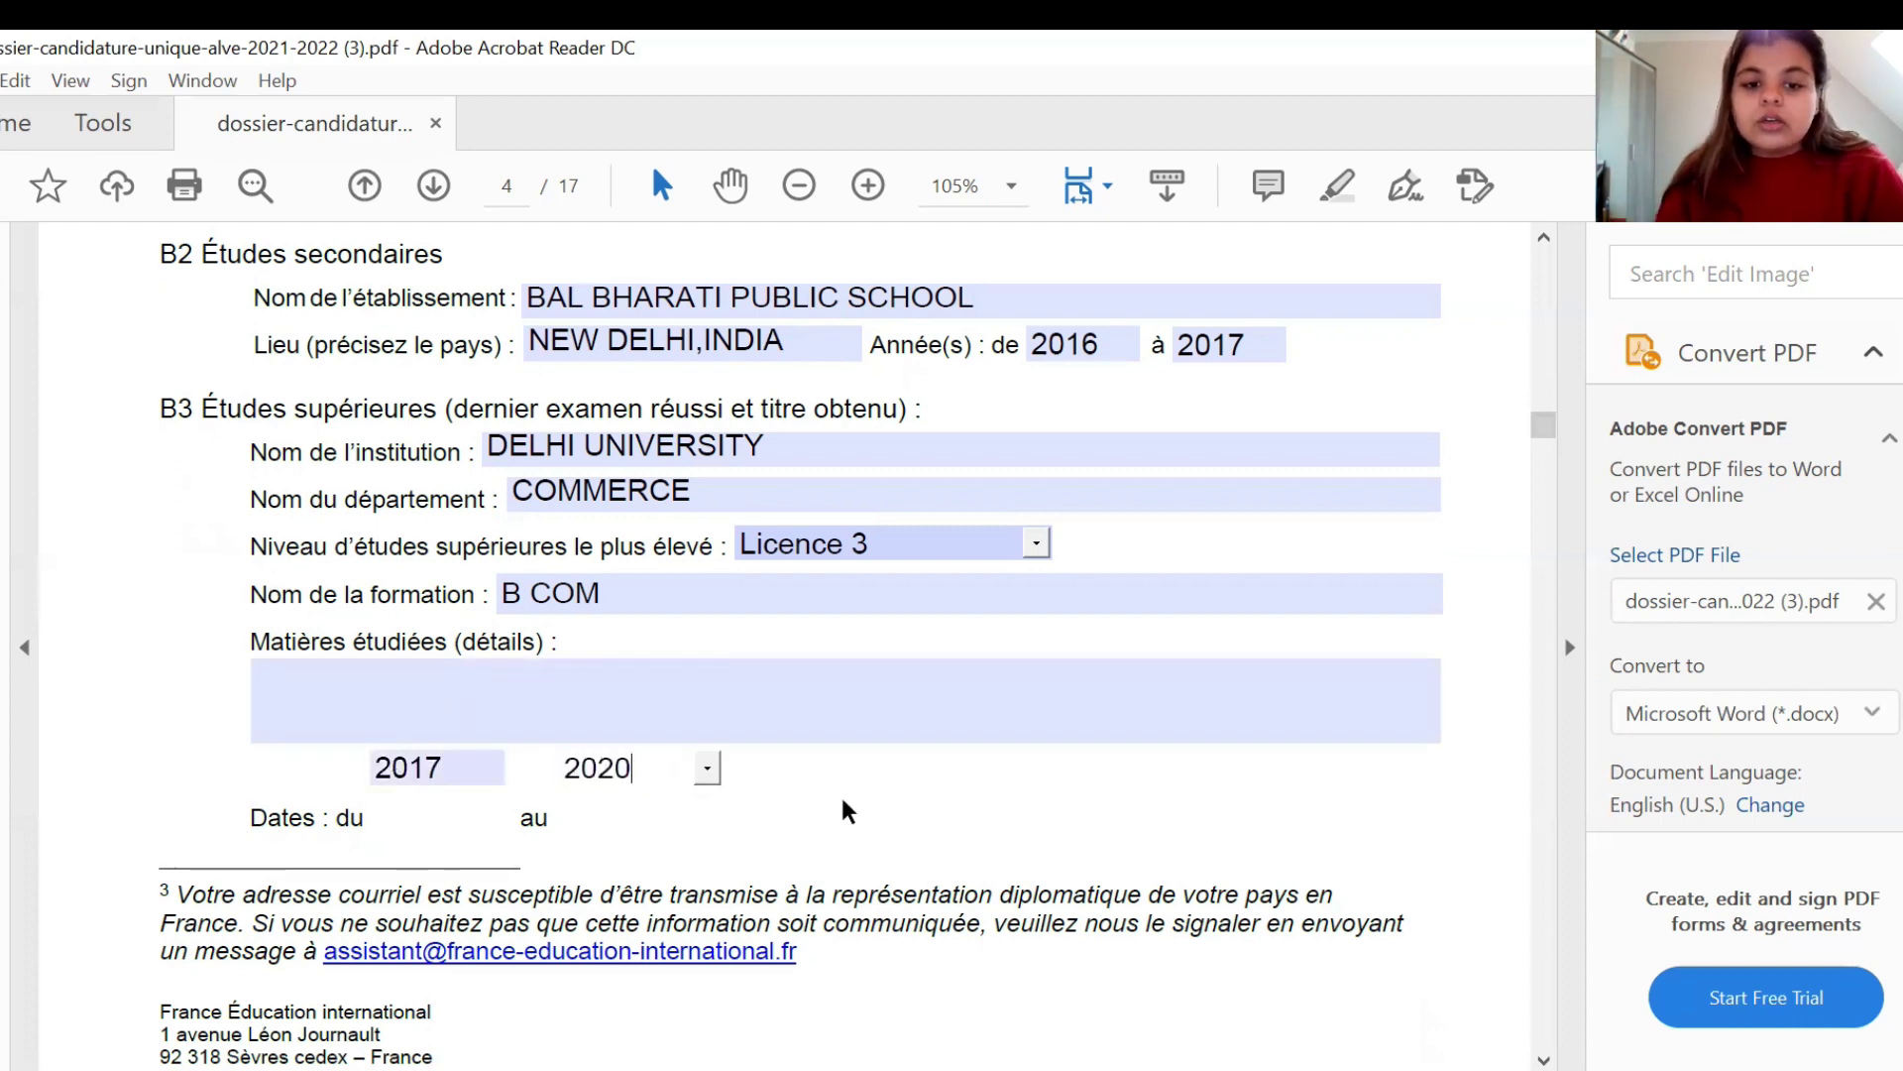
click(843, 809)
scroll(845, 809, down, 1)
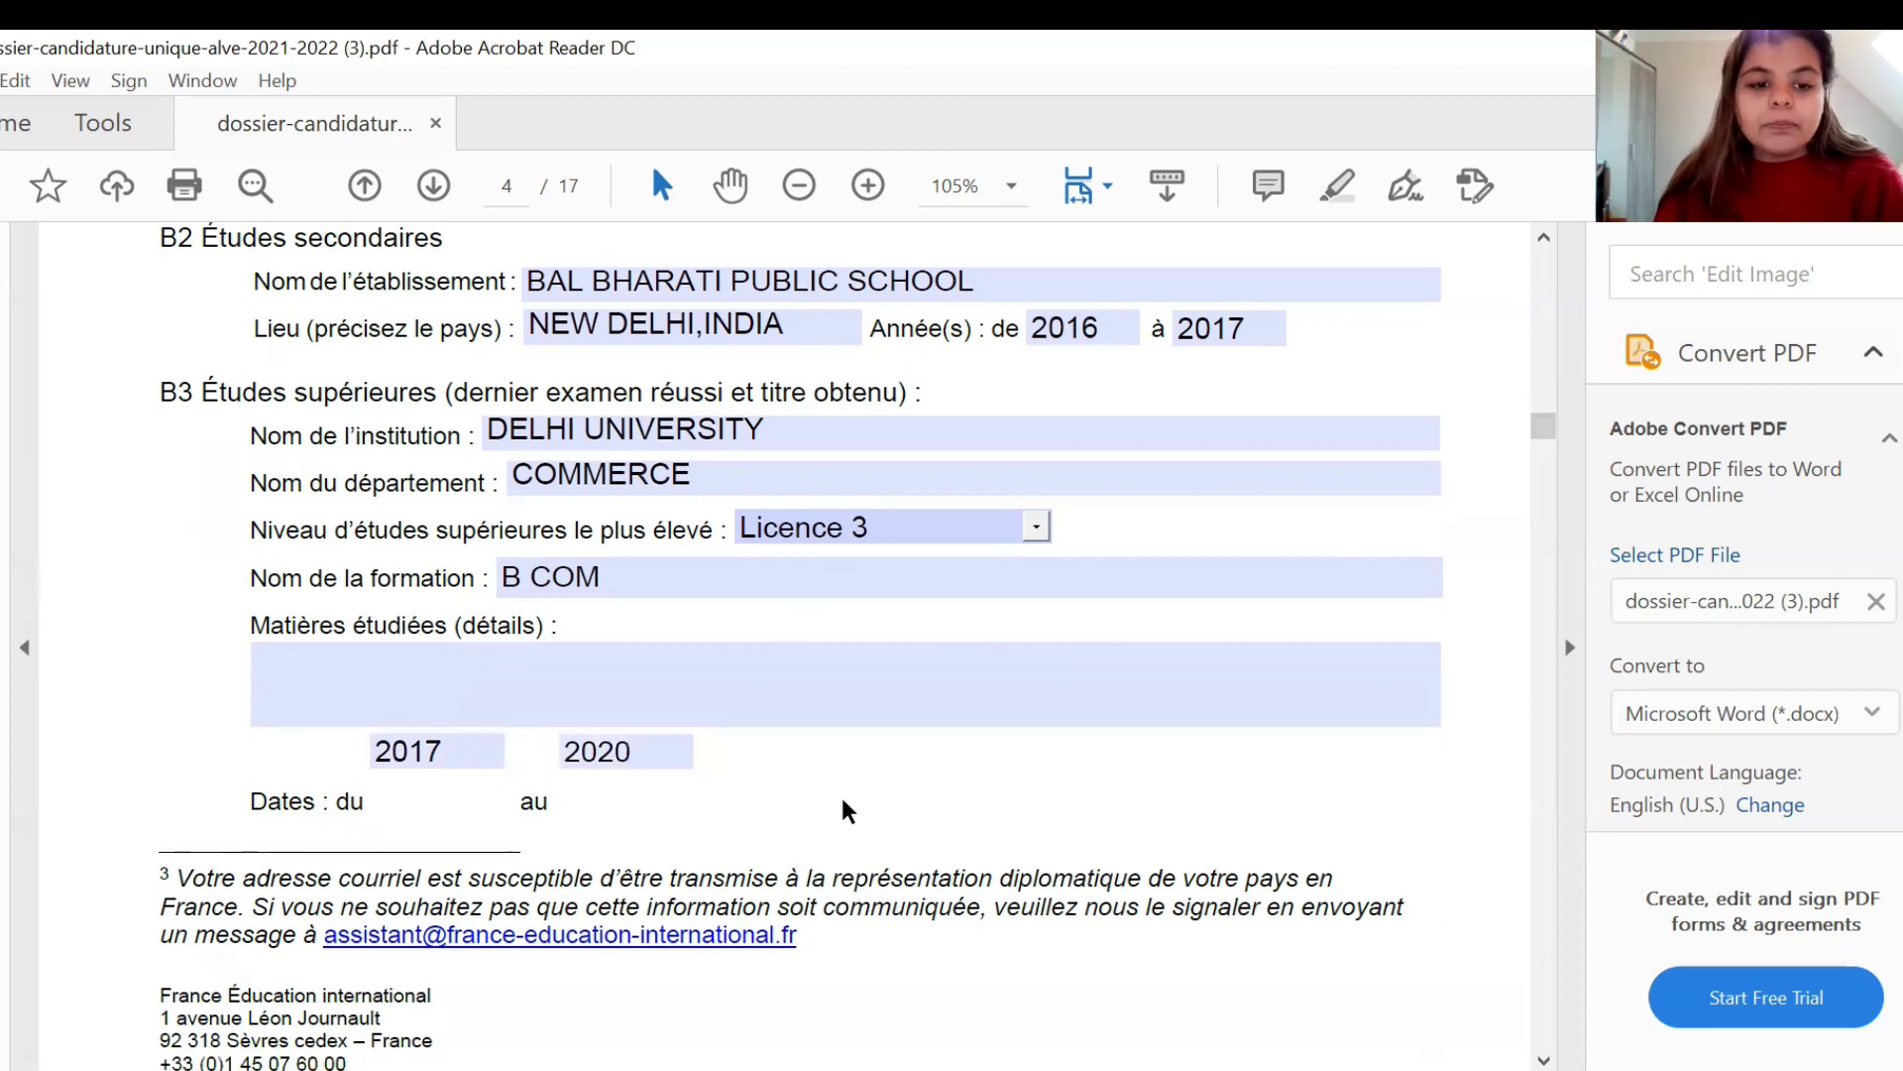
scroll(844, 803, down, 10)
scroll(843, 809, down, 3)
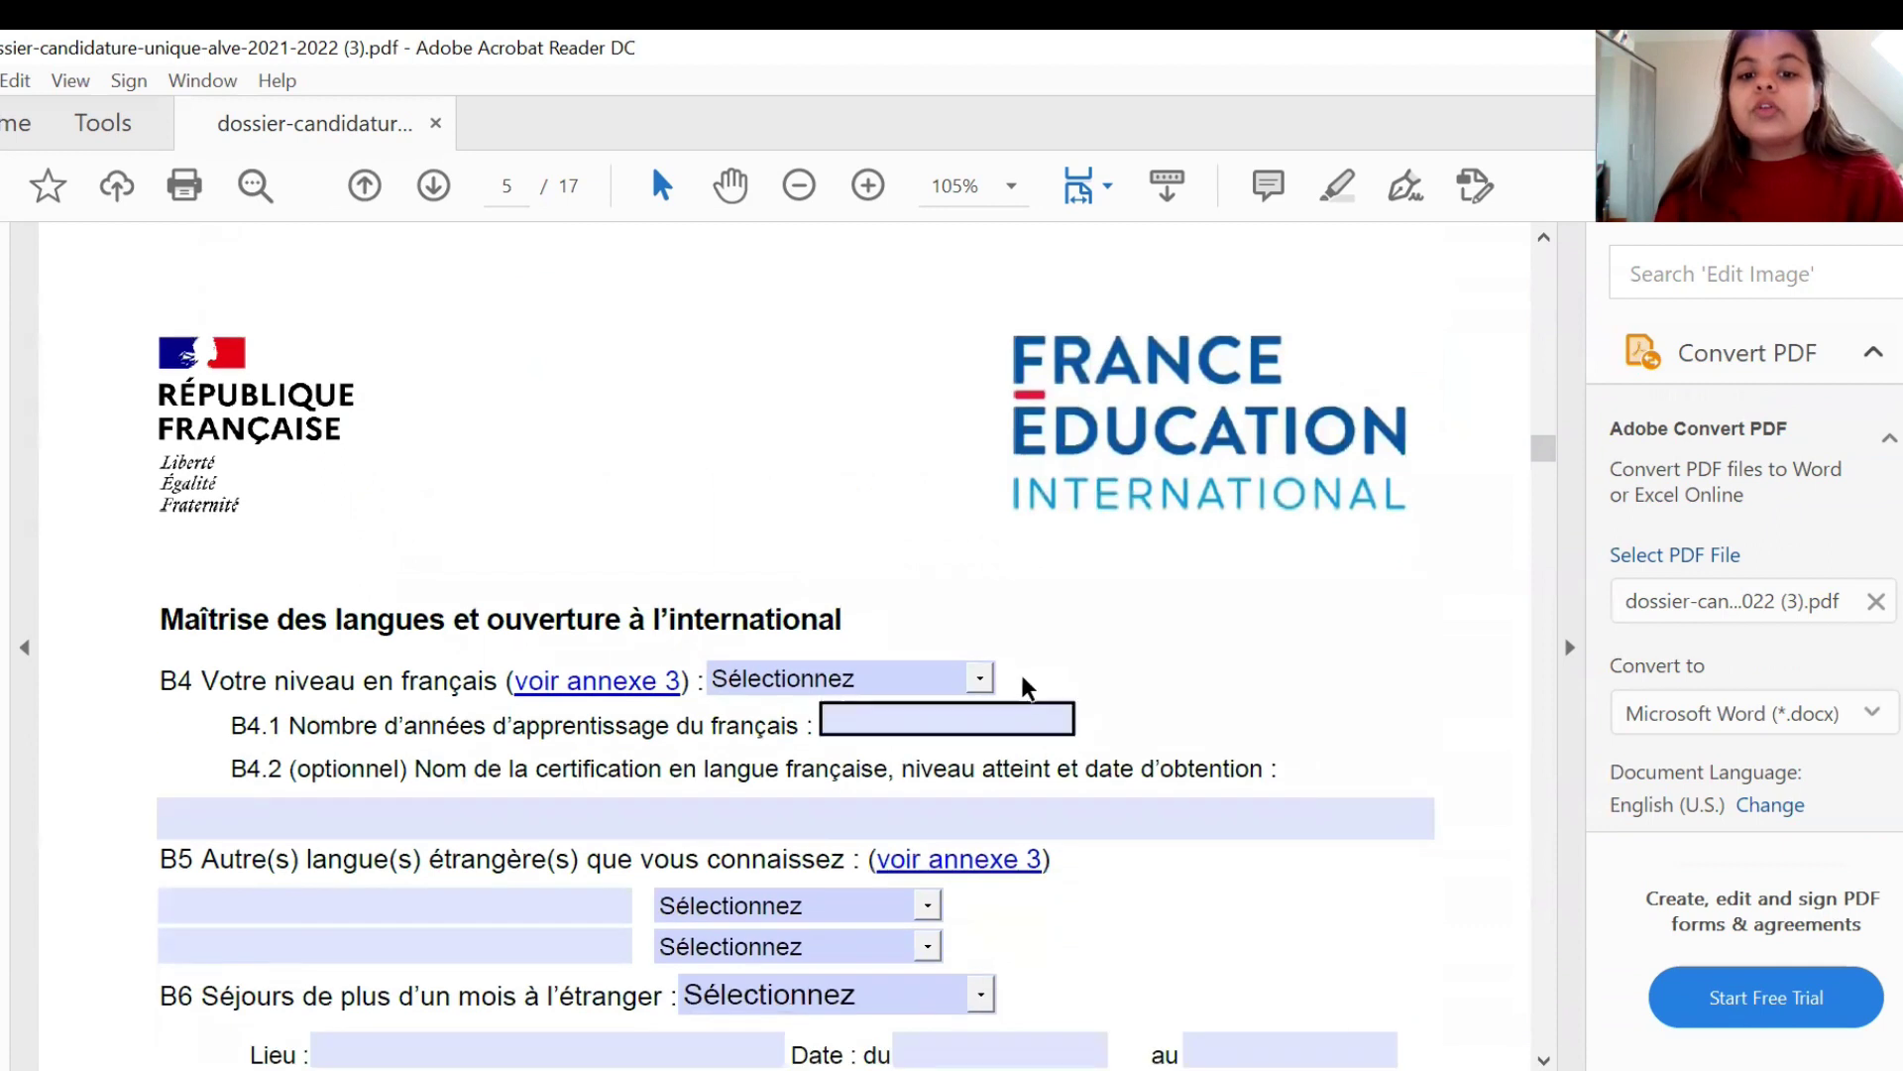
- Set the B4 French level to C1 and years of French learning to 5
click(981, 679)
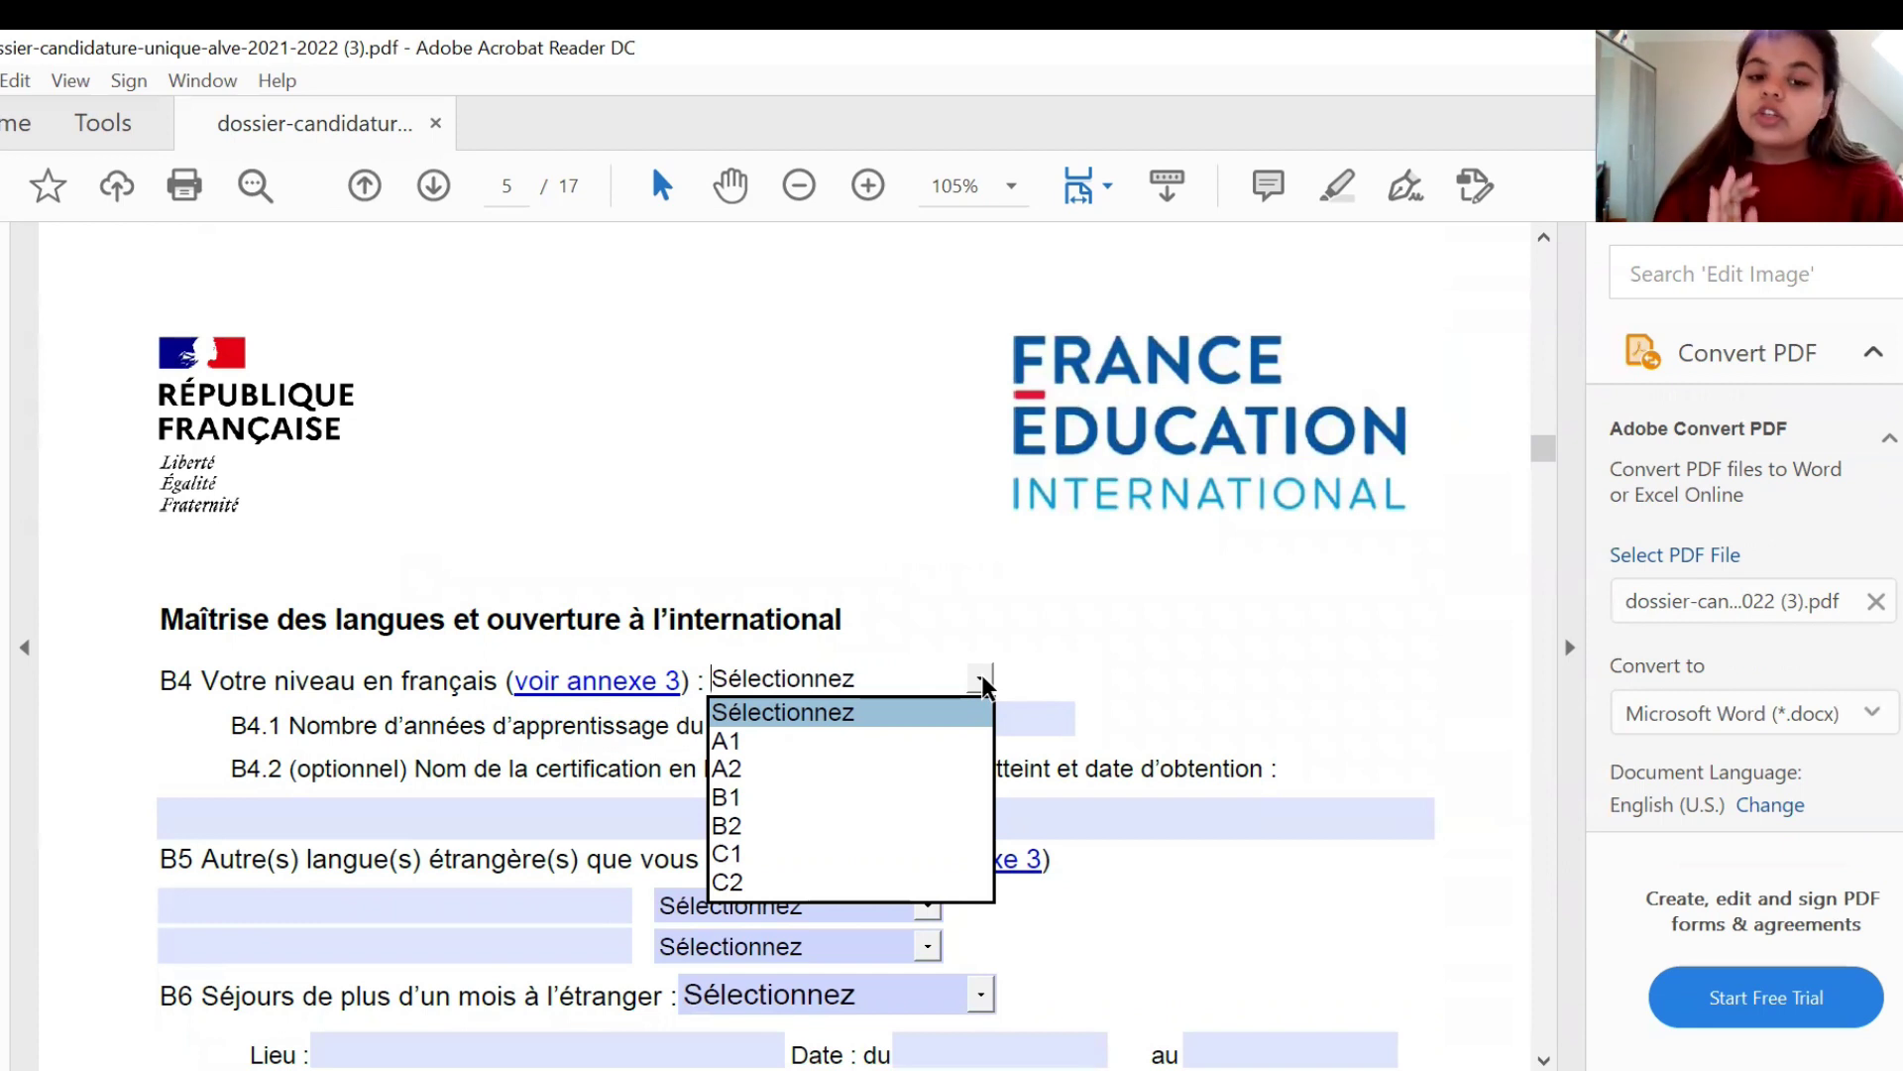
click(900, 858)
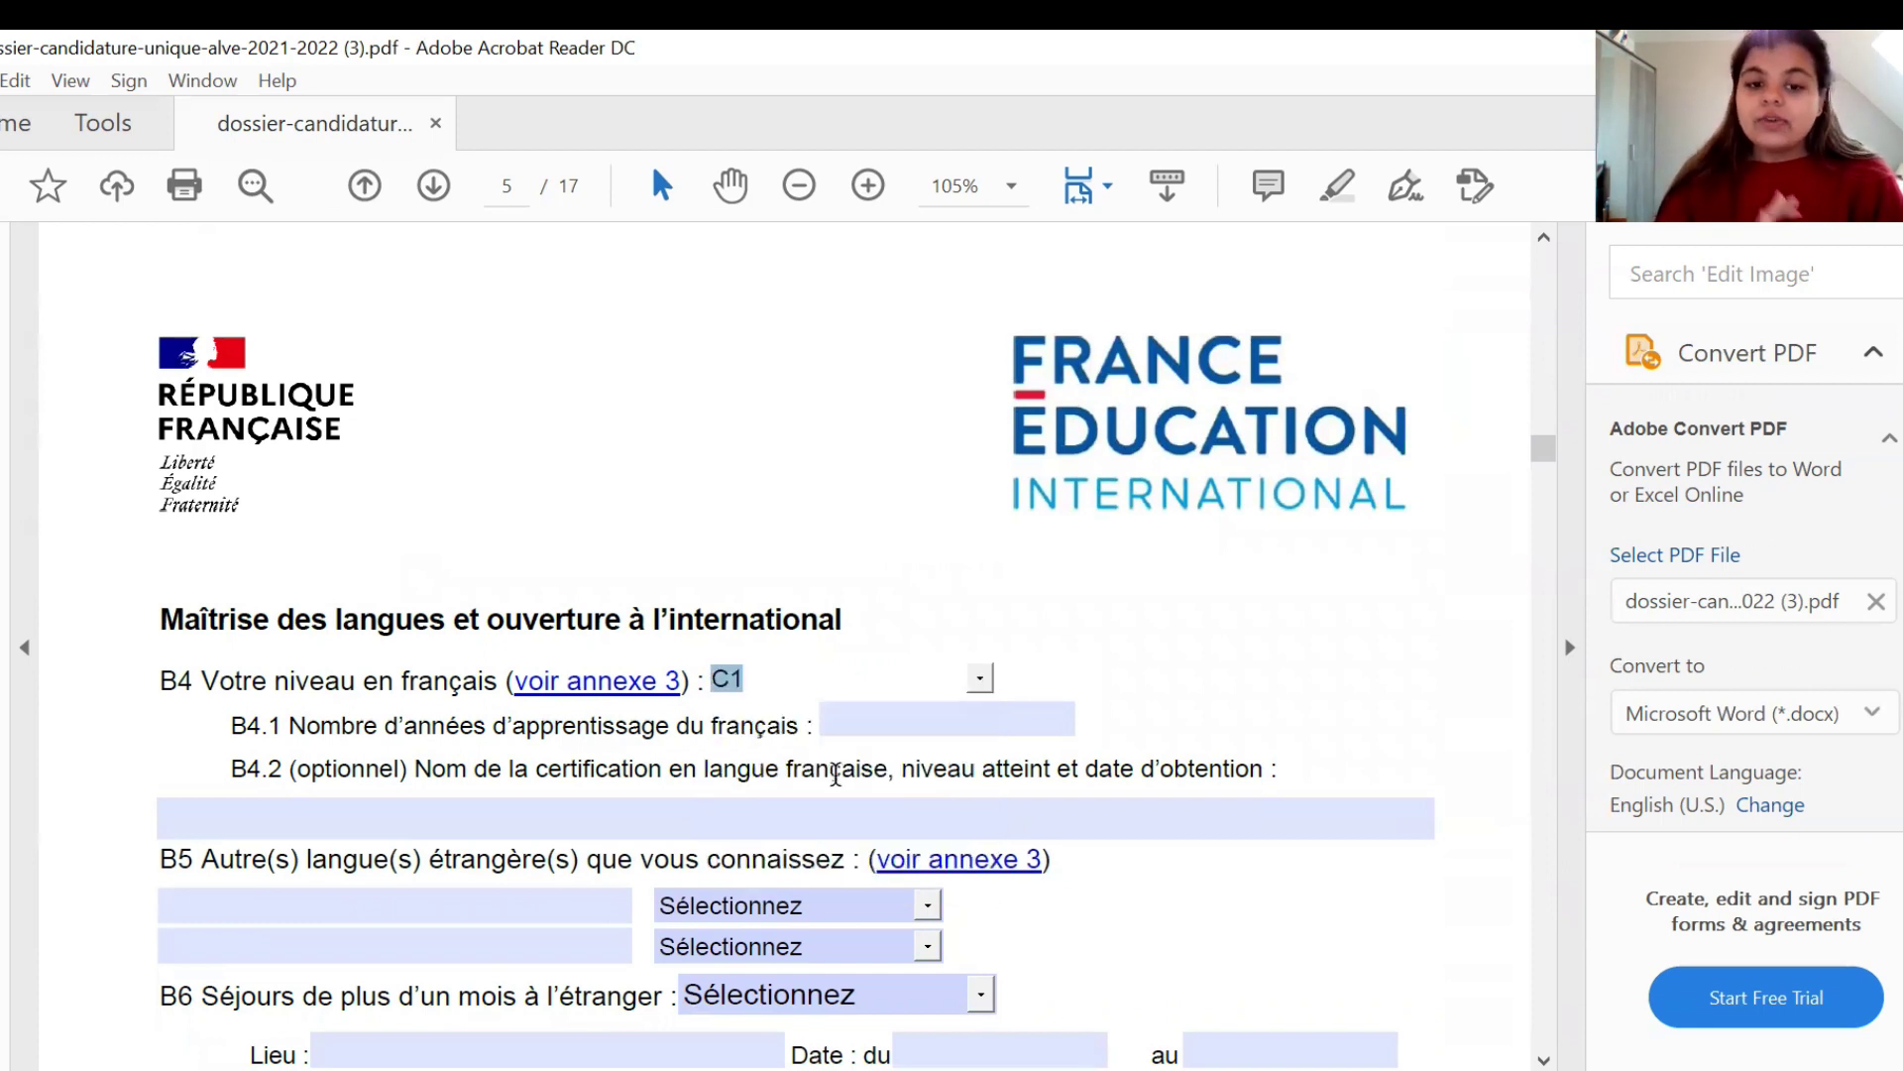
click(870, 722)
text(5)
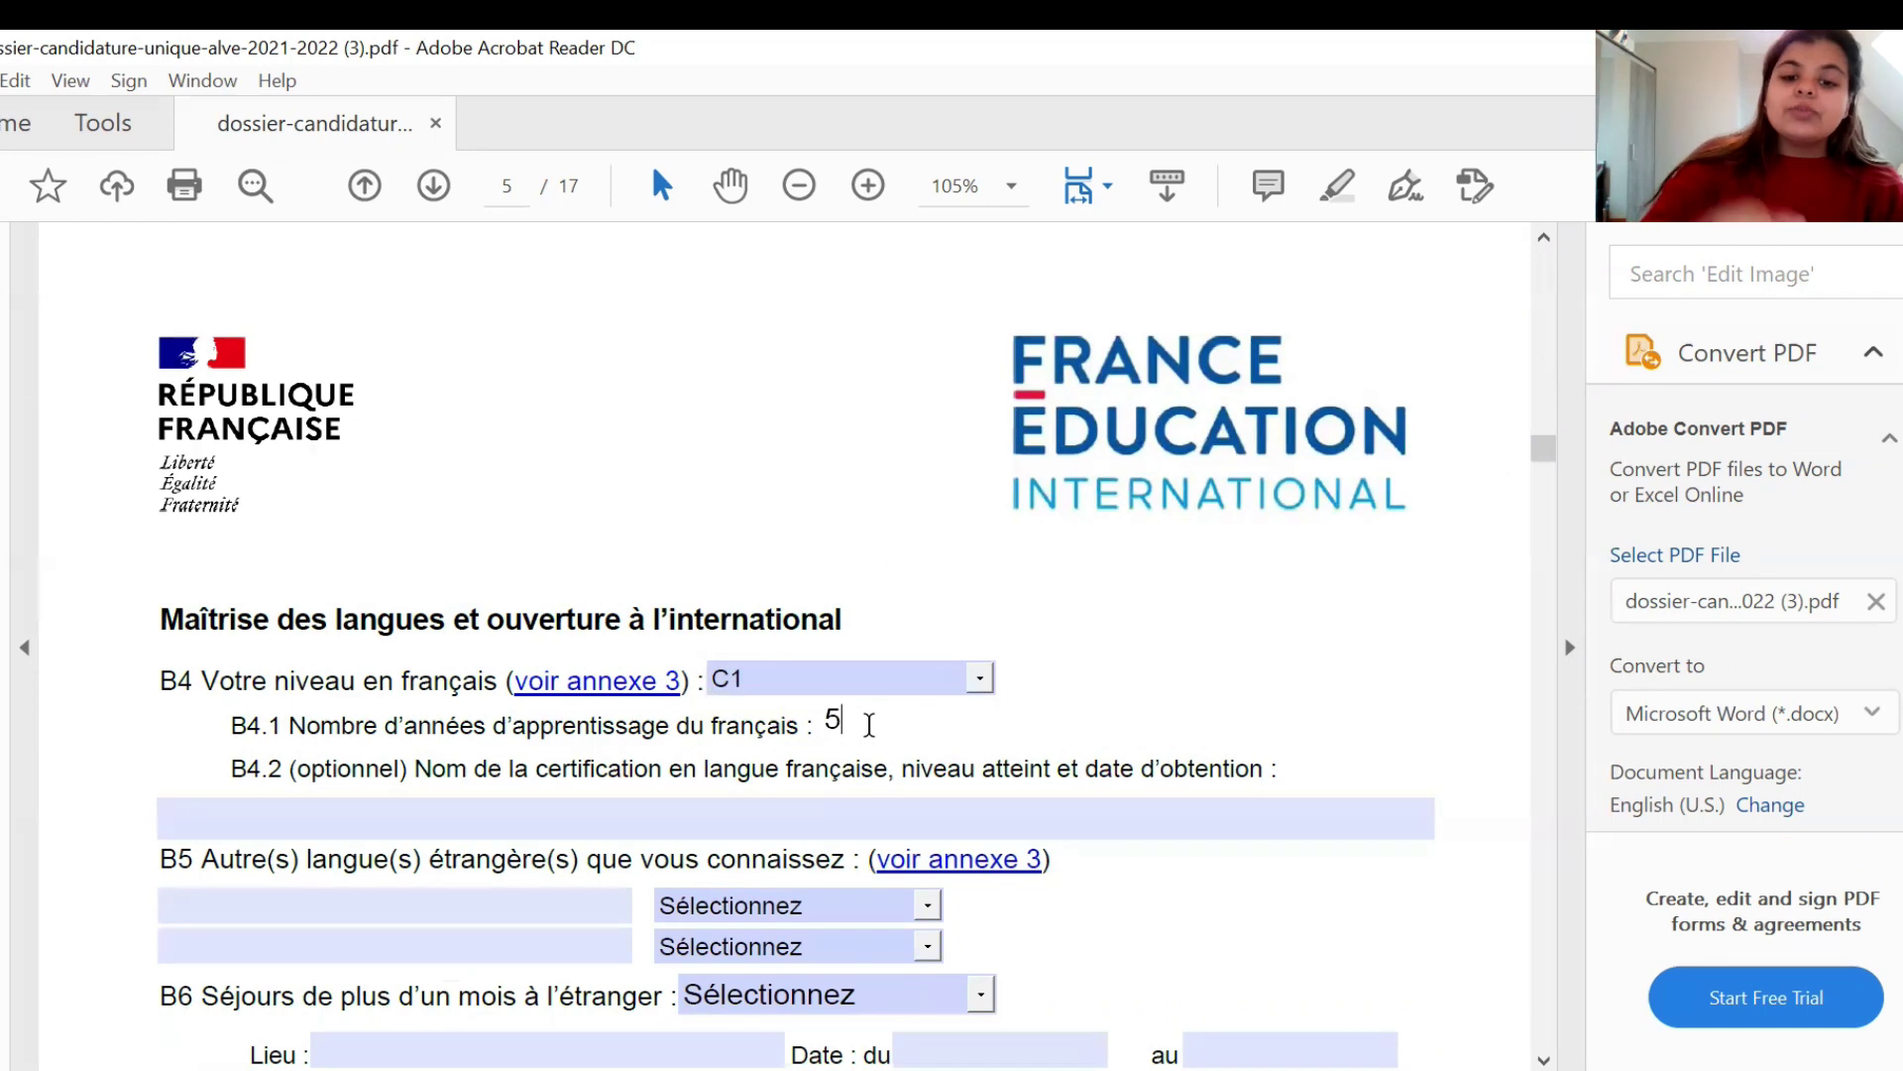
click(1212, 724)
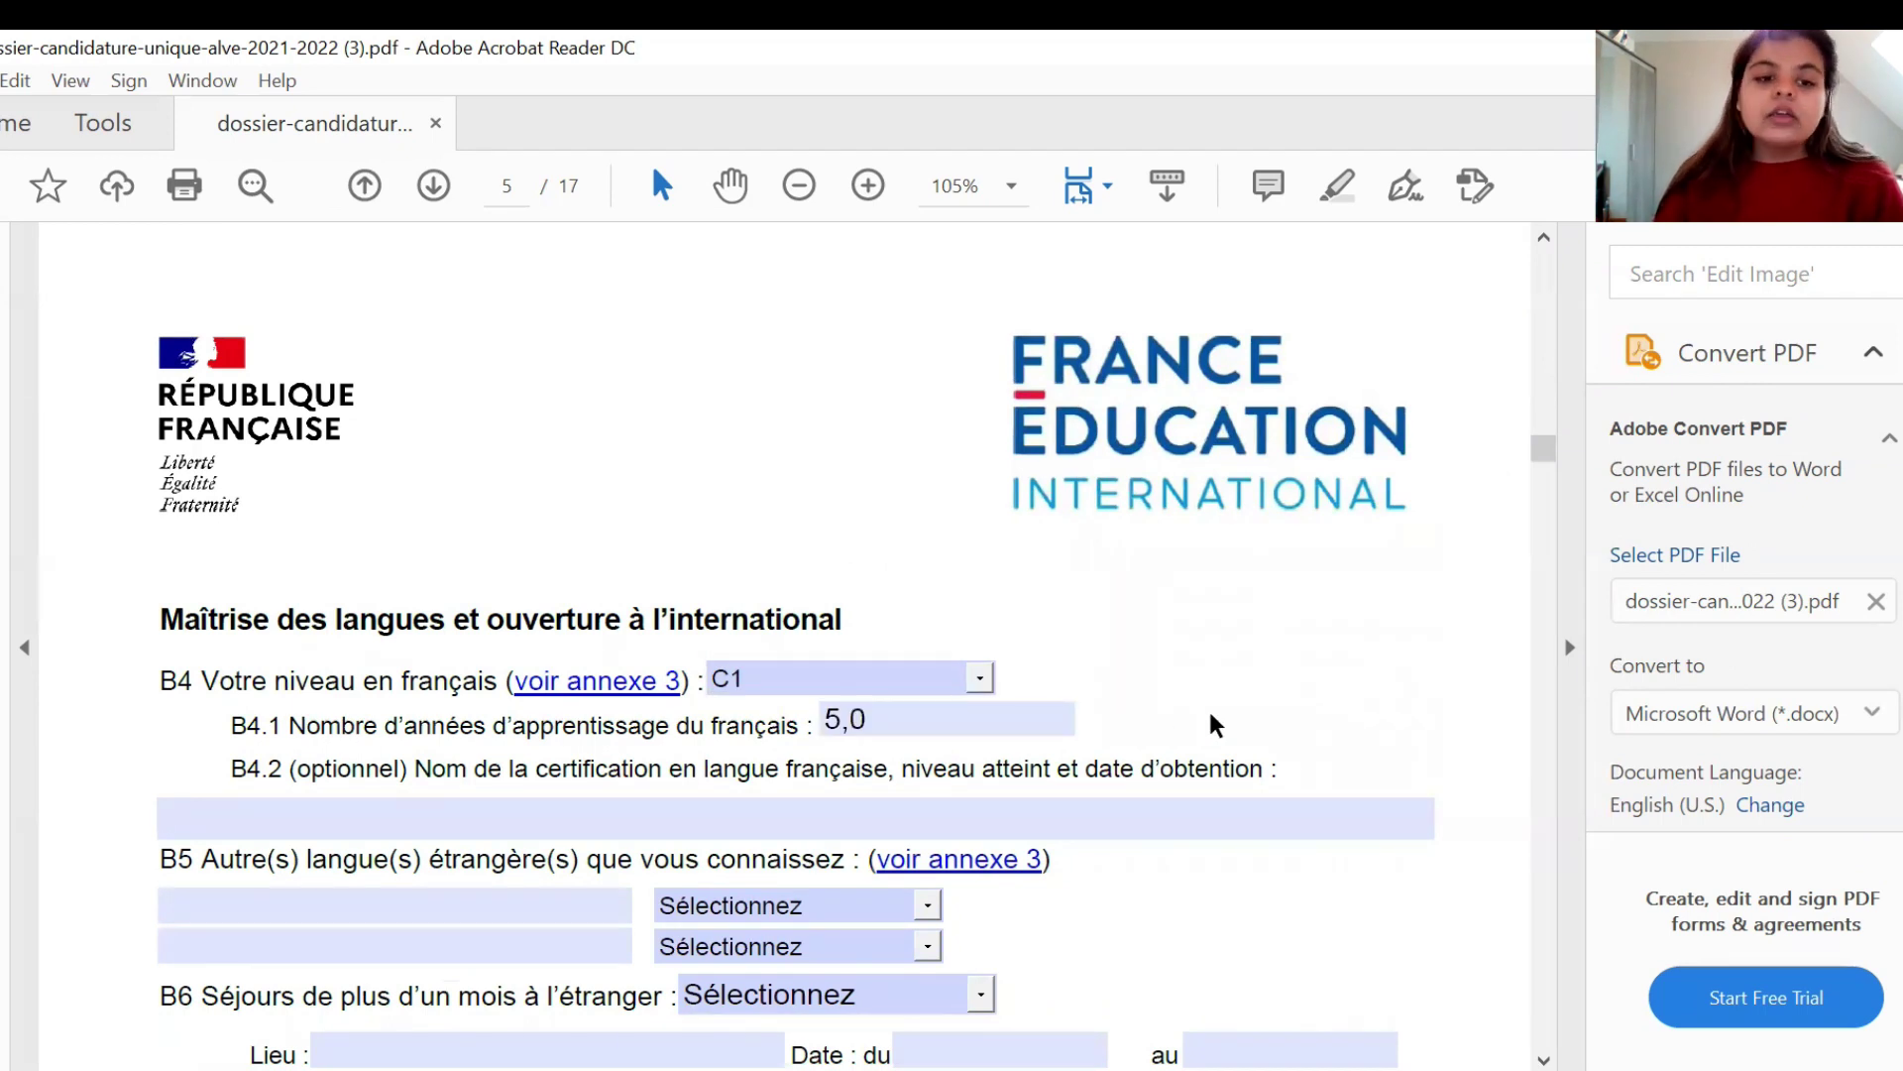
- Enter 'DELF B1, DATE' in the B4.2 French certification field
scroll(1208, 706, down, 1)
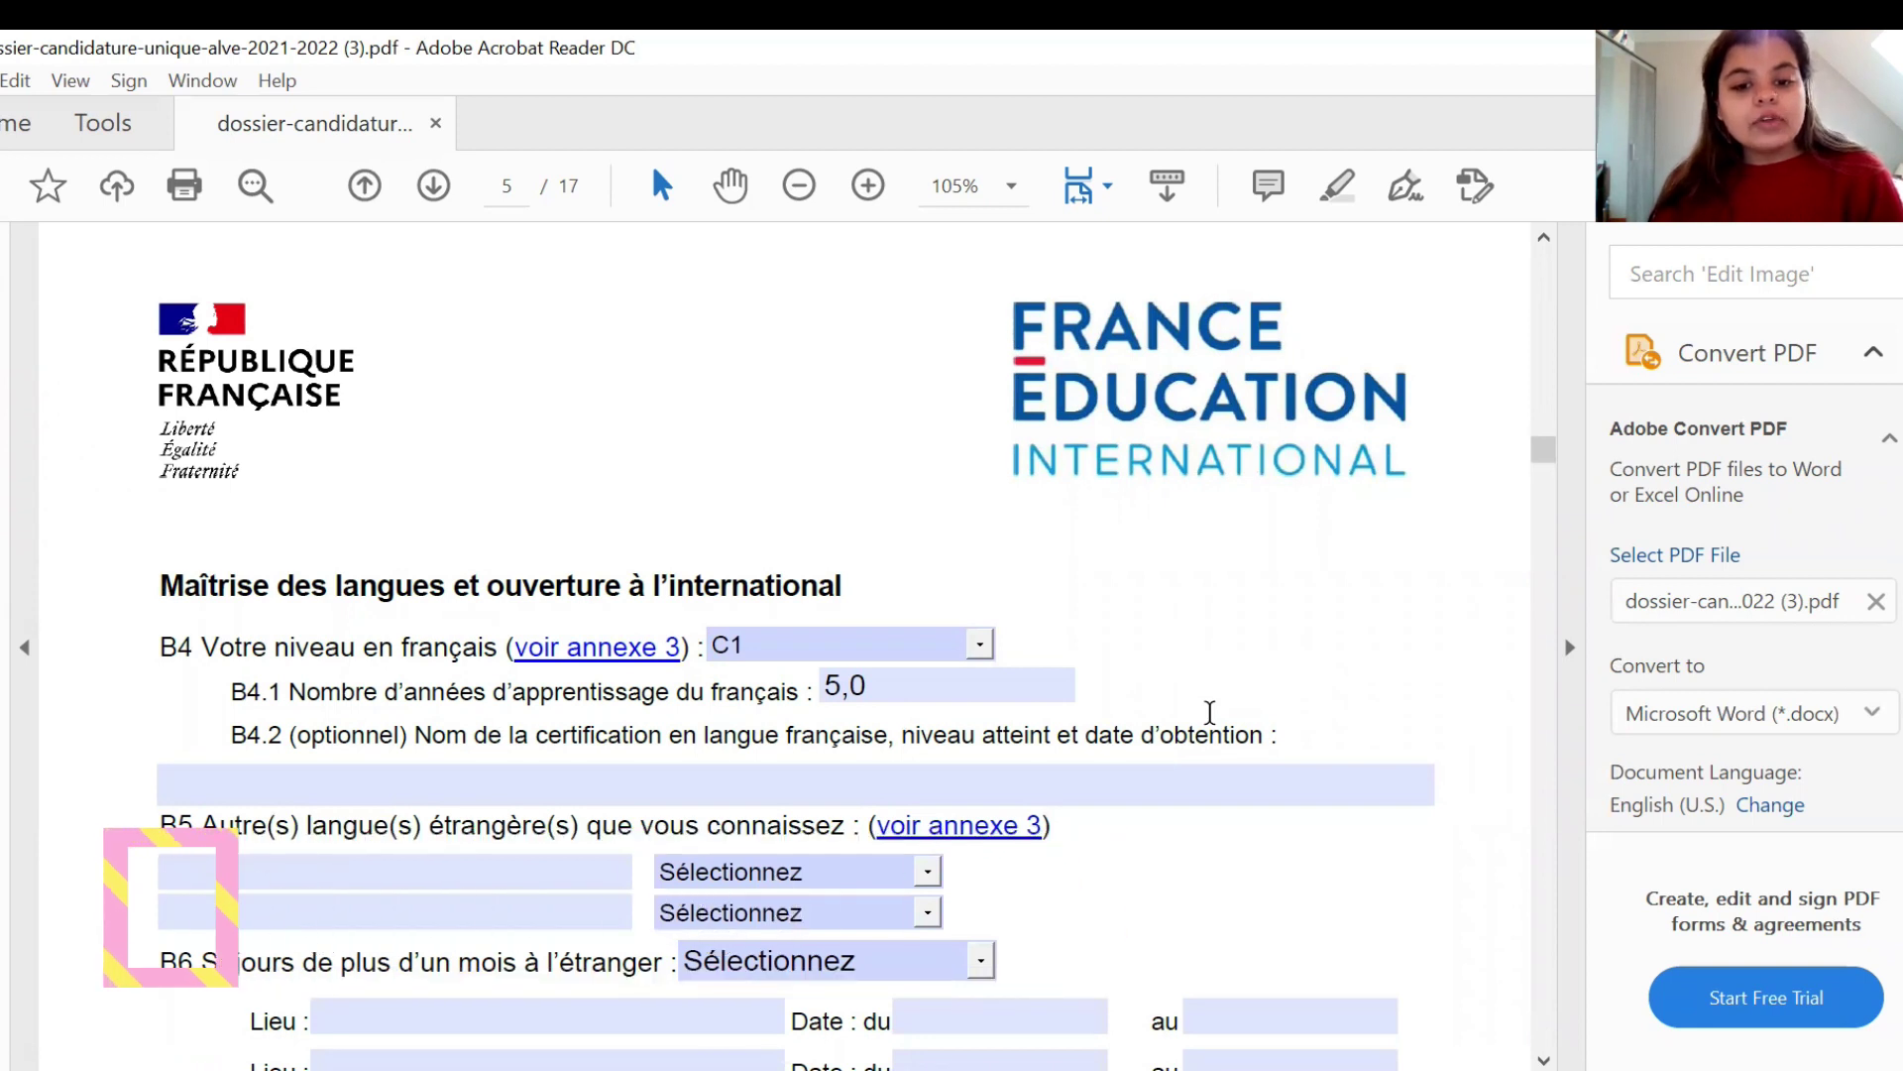
scroll(1210, 712, down, 1)
click(1210, 714)
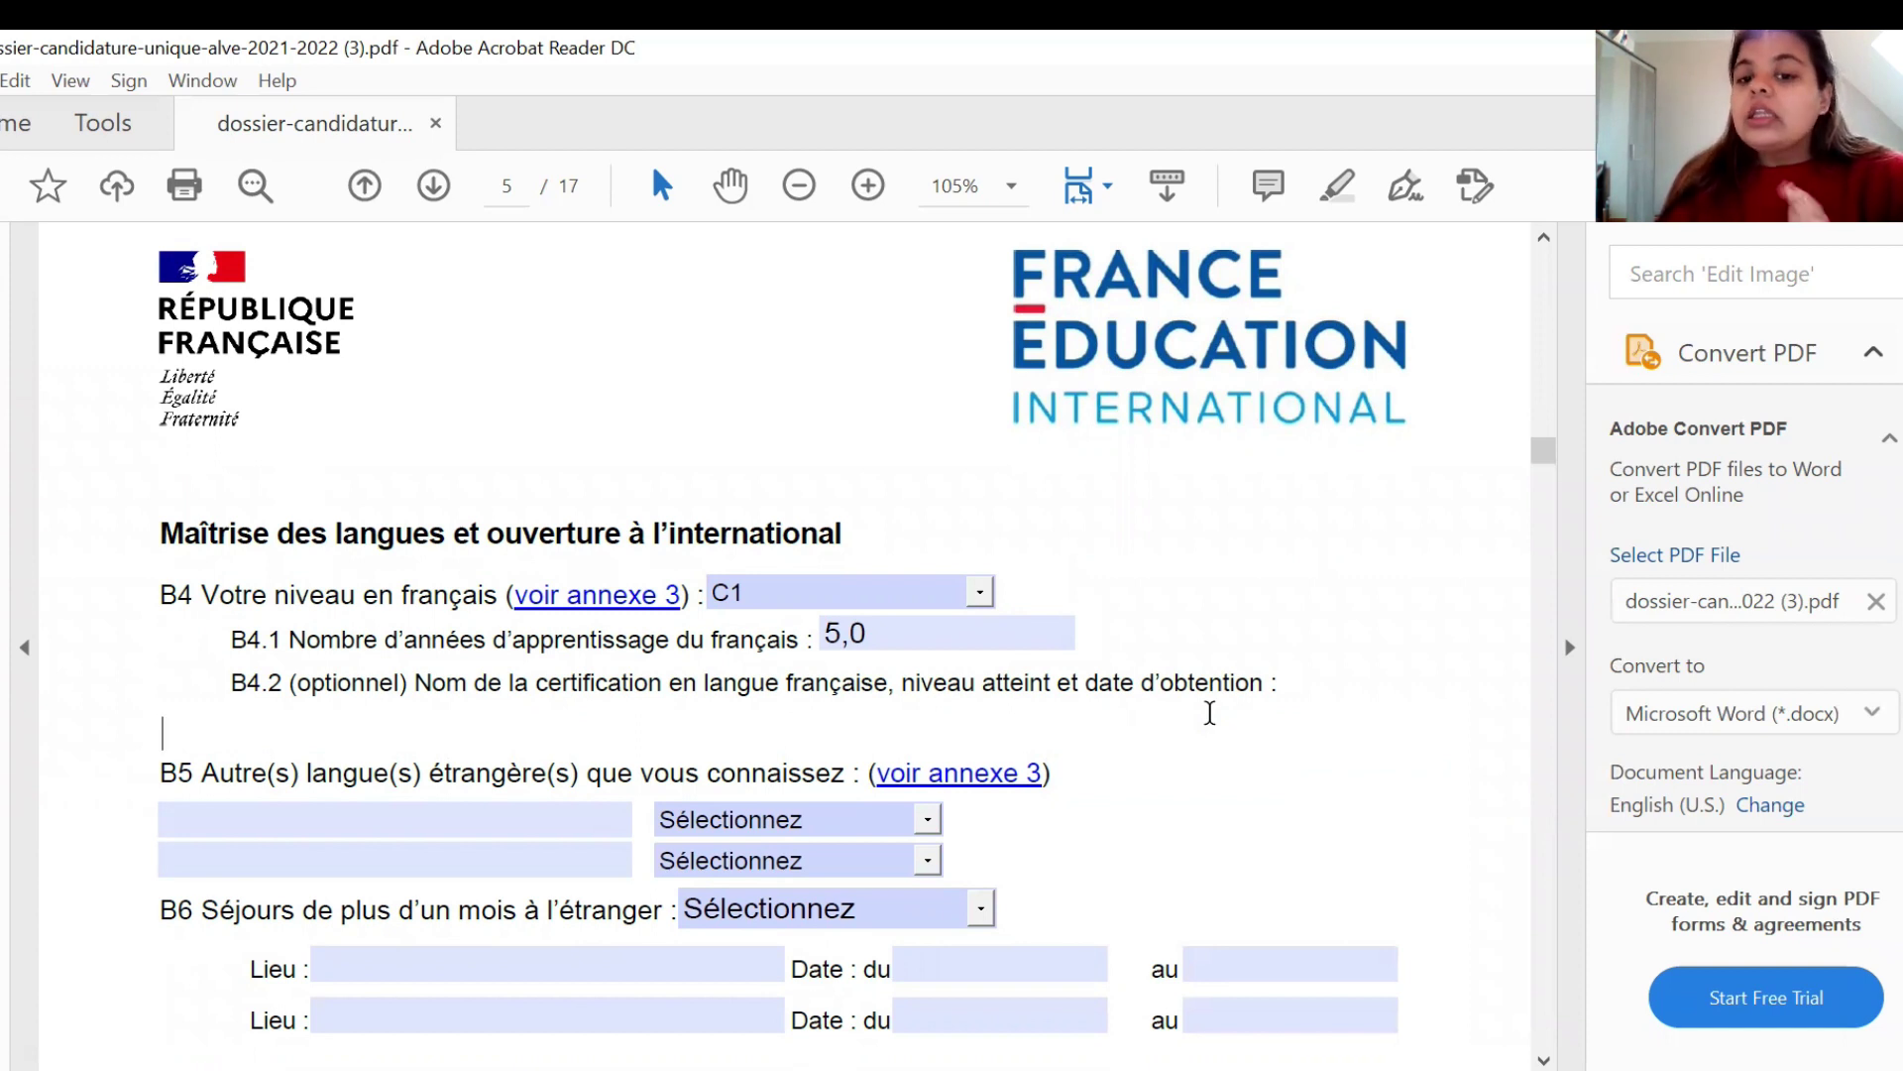
text(DELF B1)
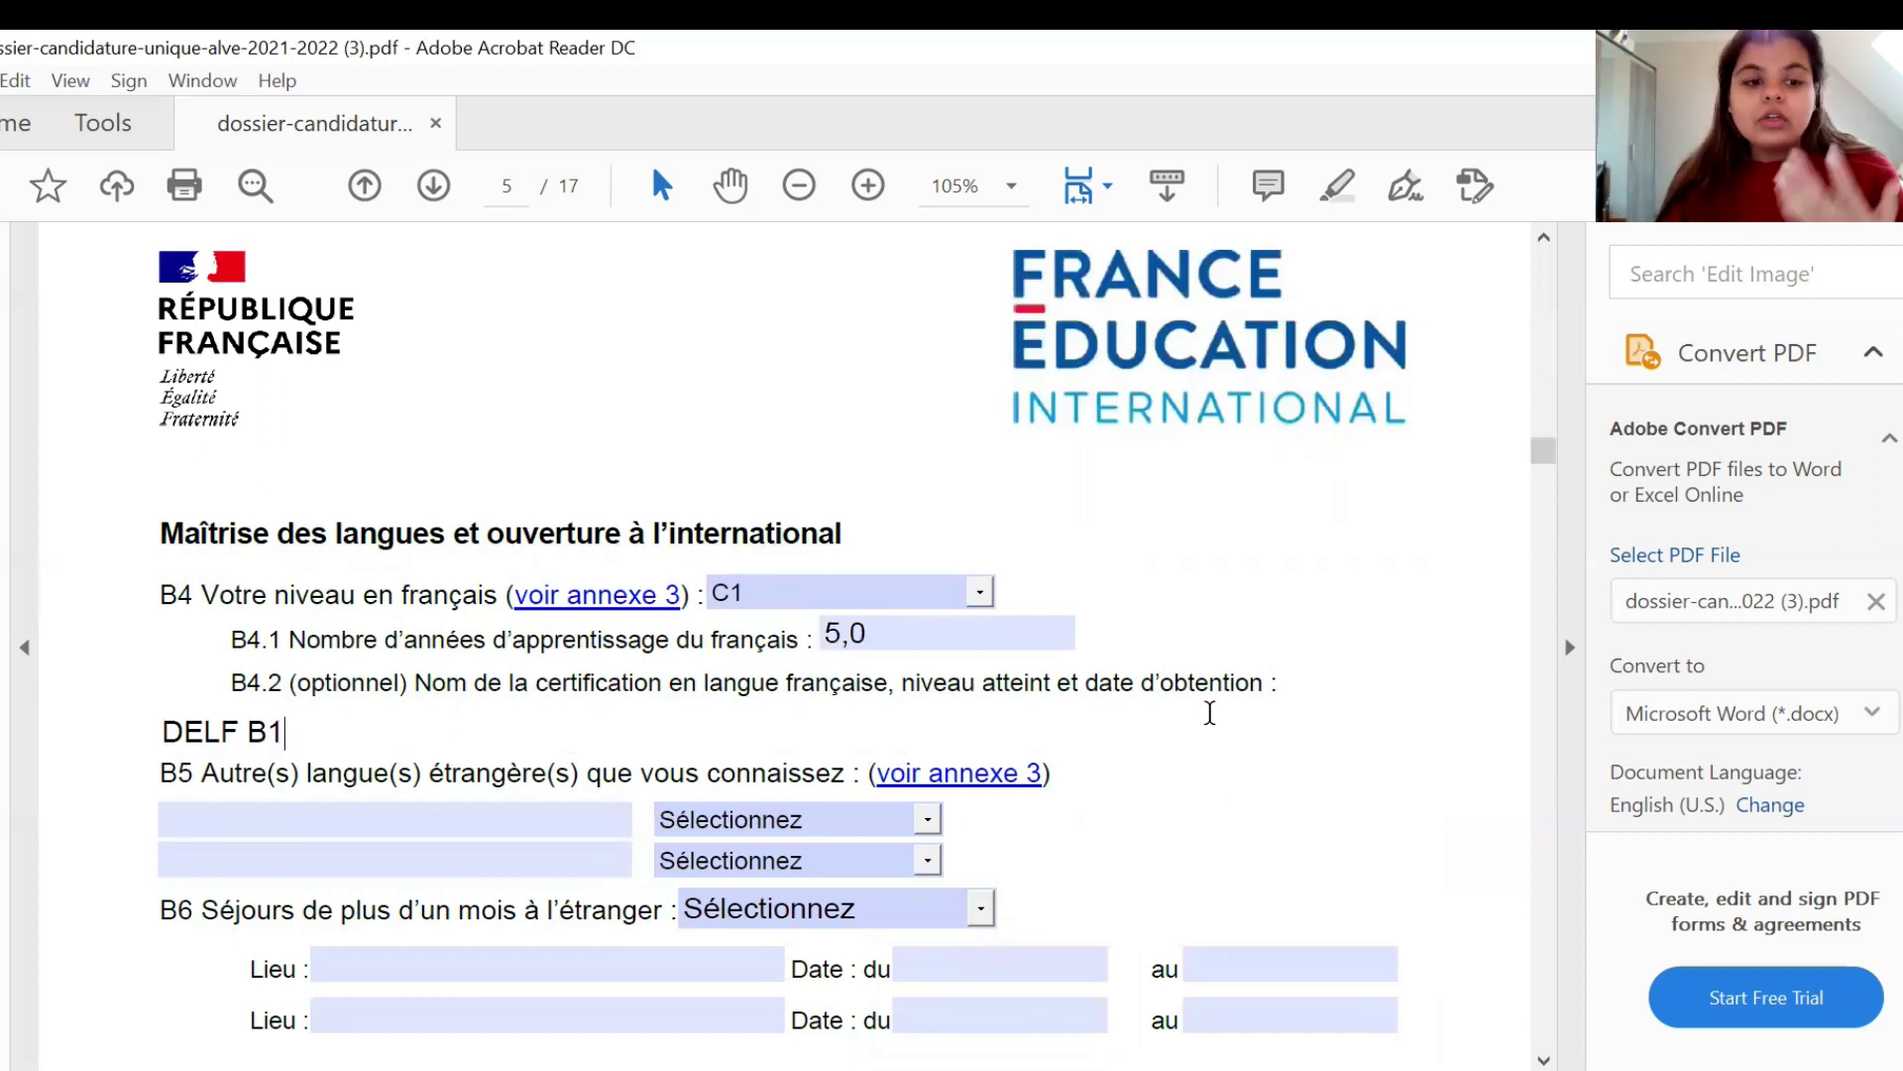
text(, )
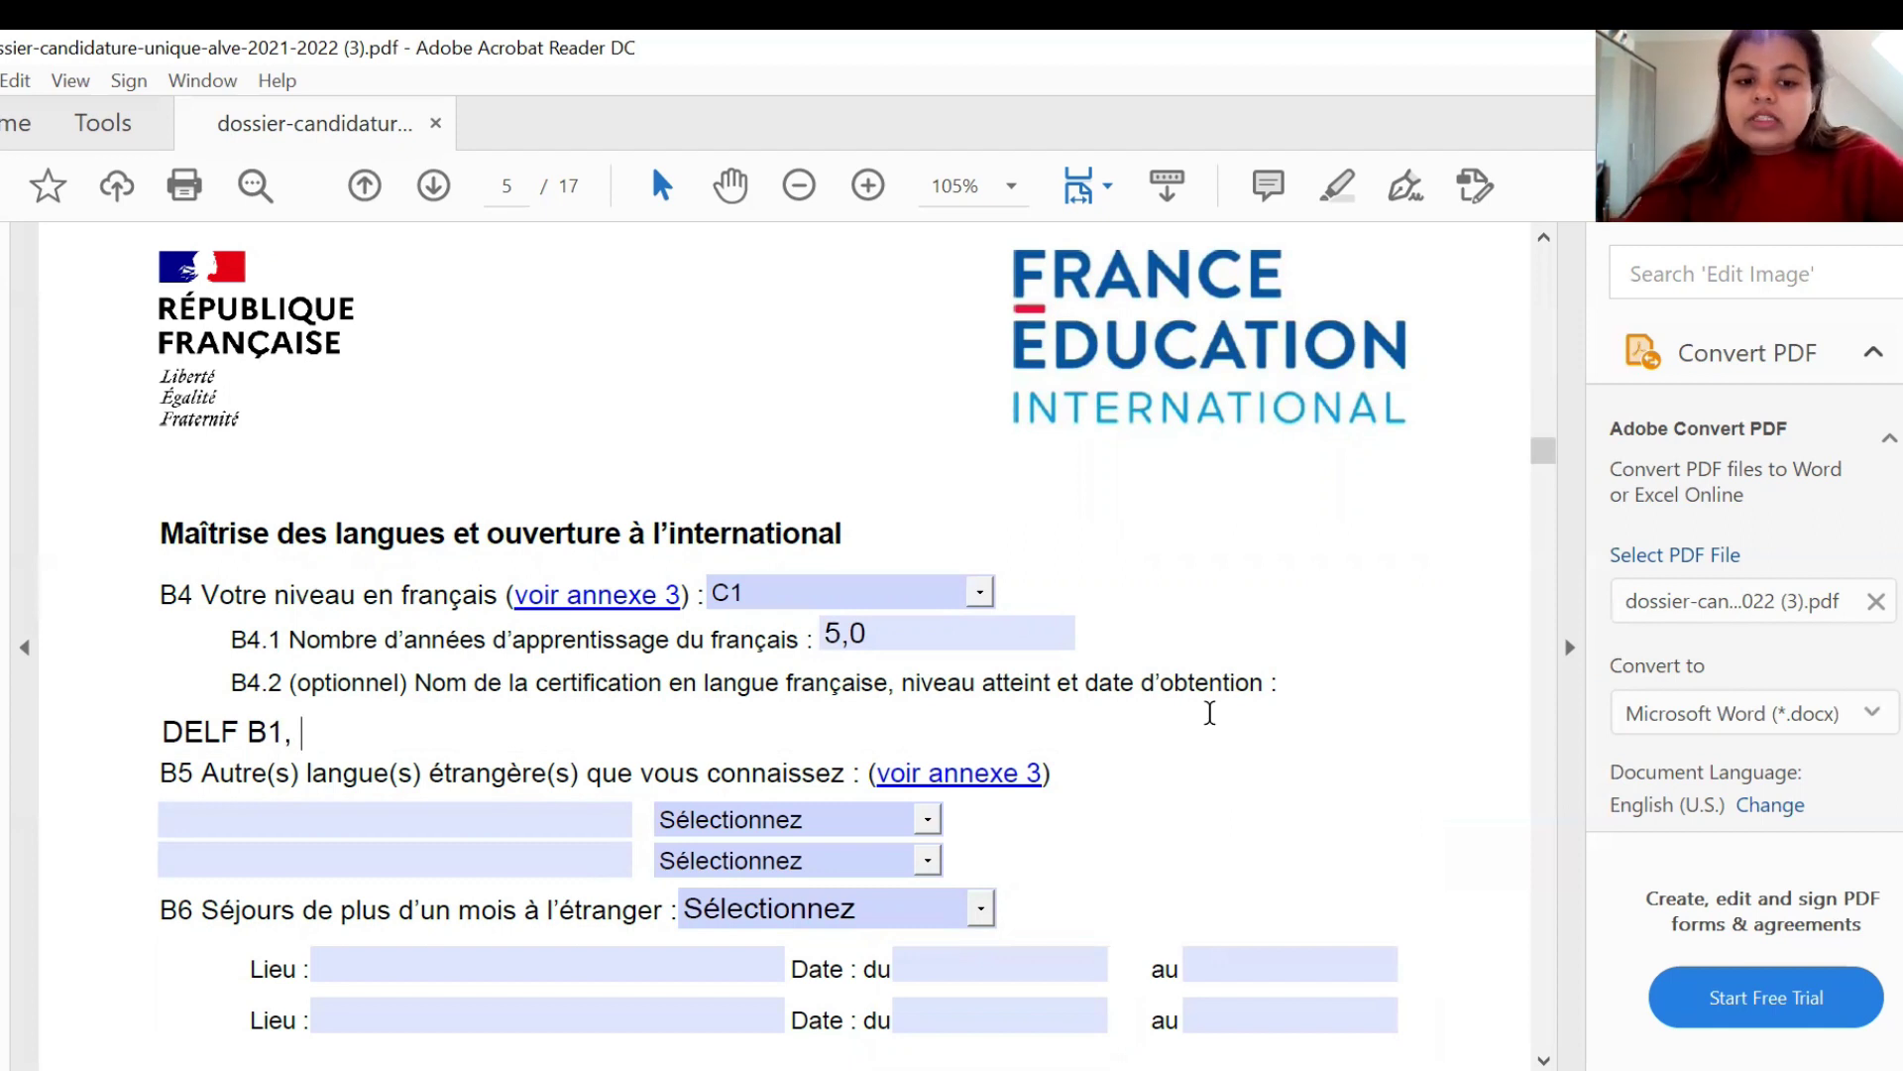
text(DATE)
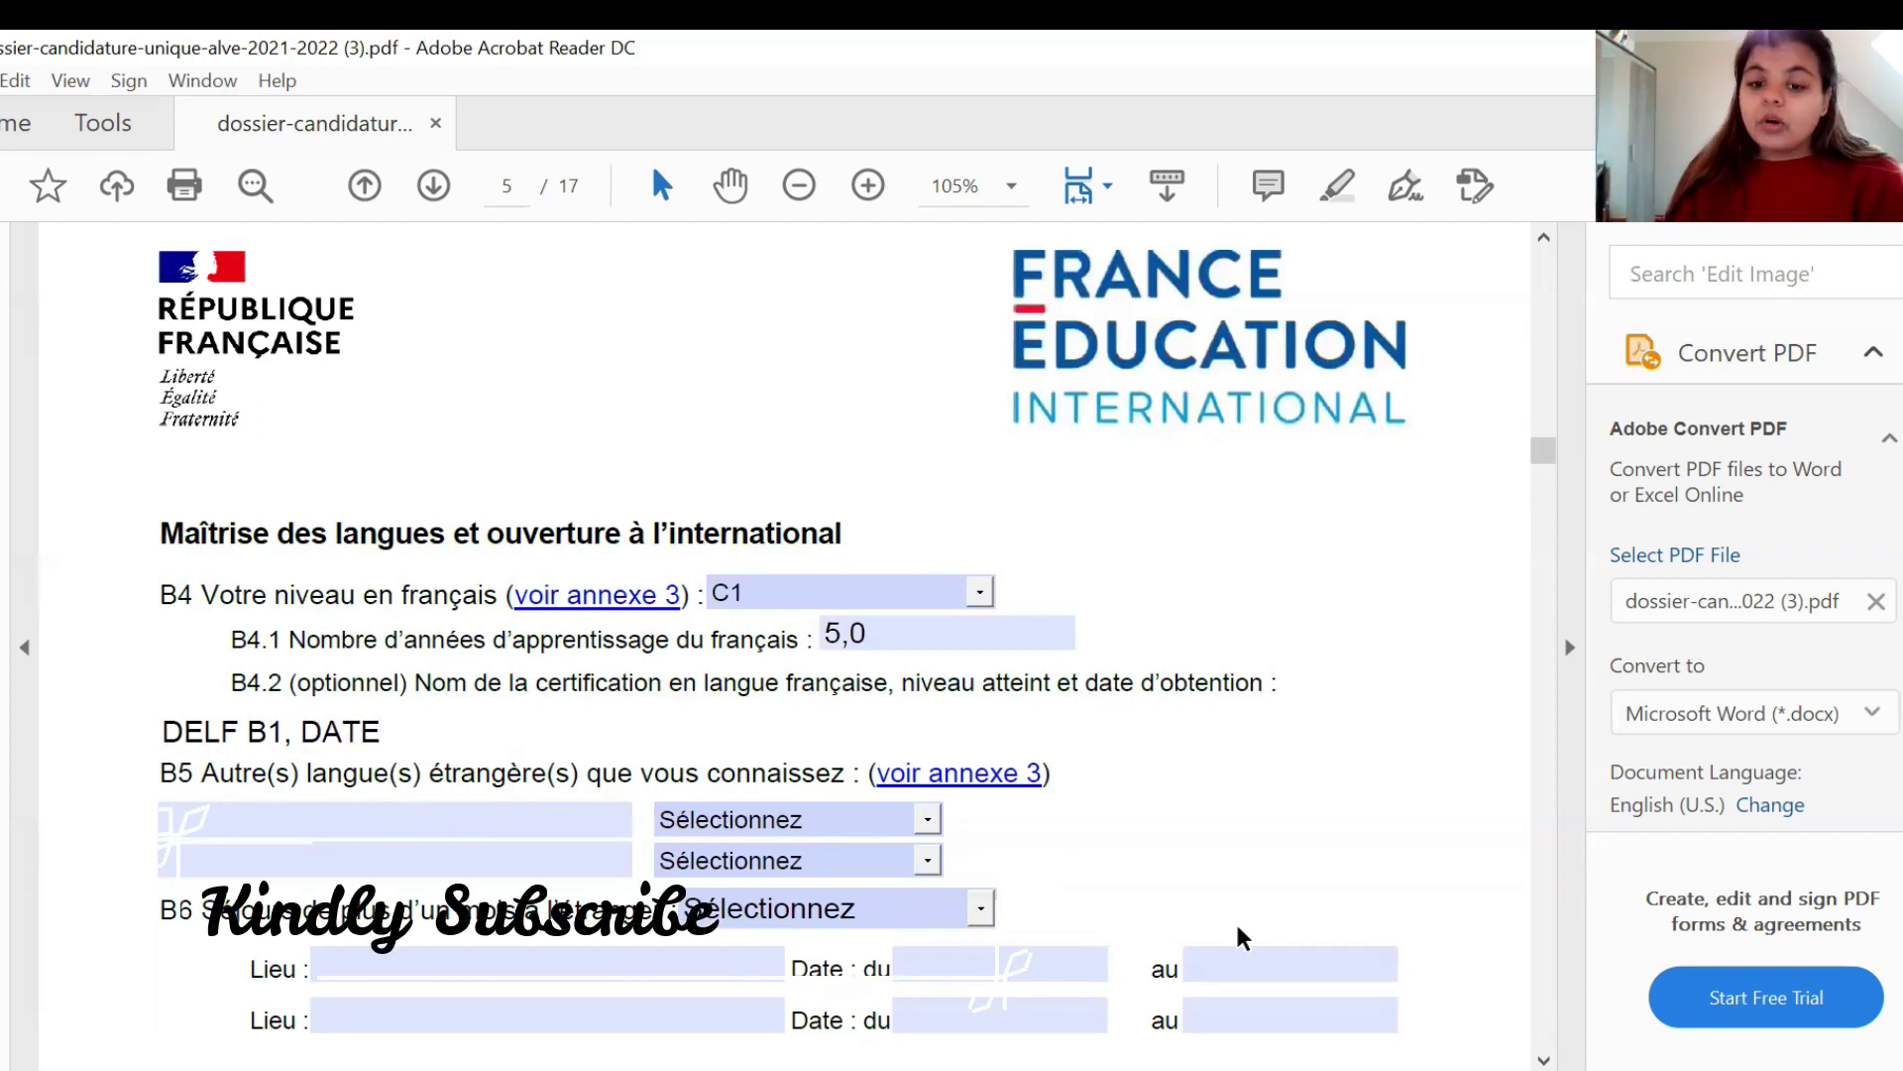
click(1241, 841)
scroll(1241, 841, down, 1)
scroll(1242, 843, down, 2)
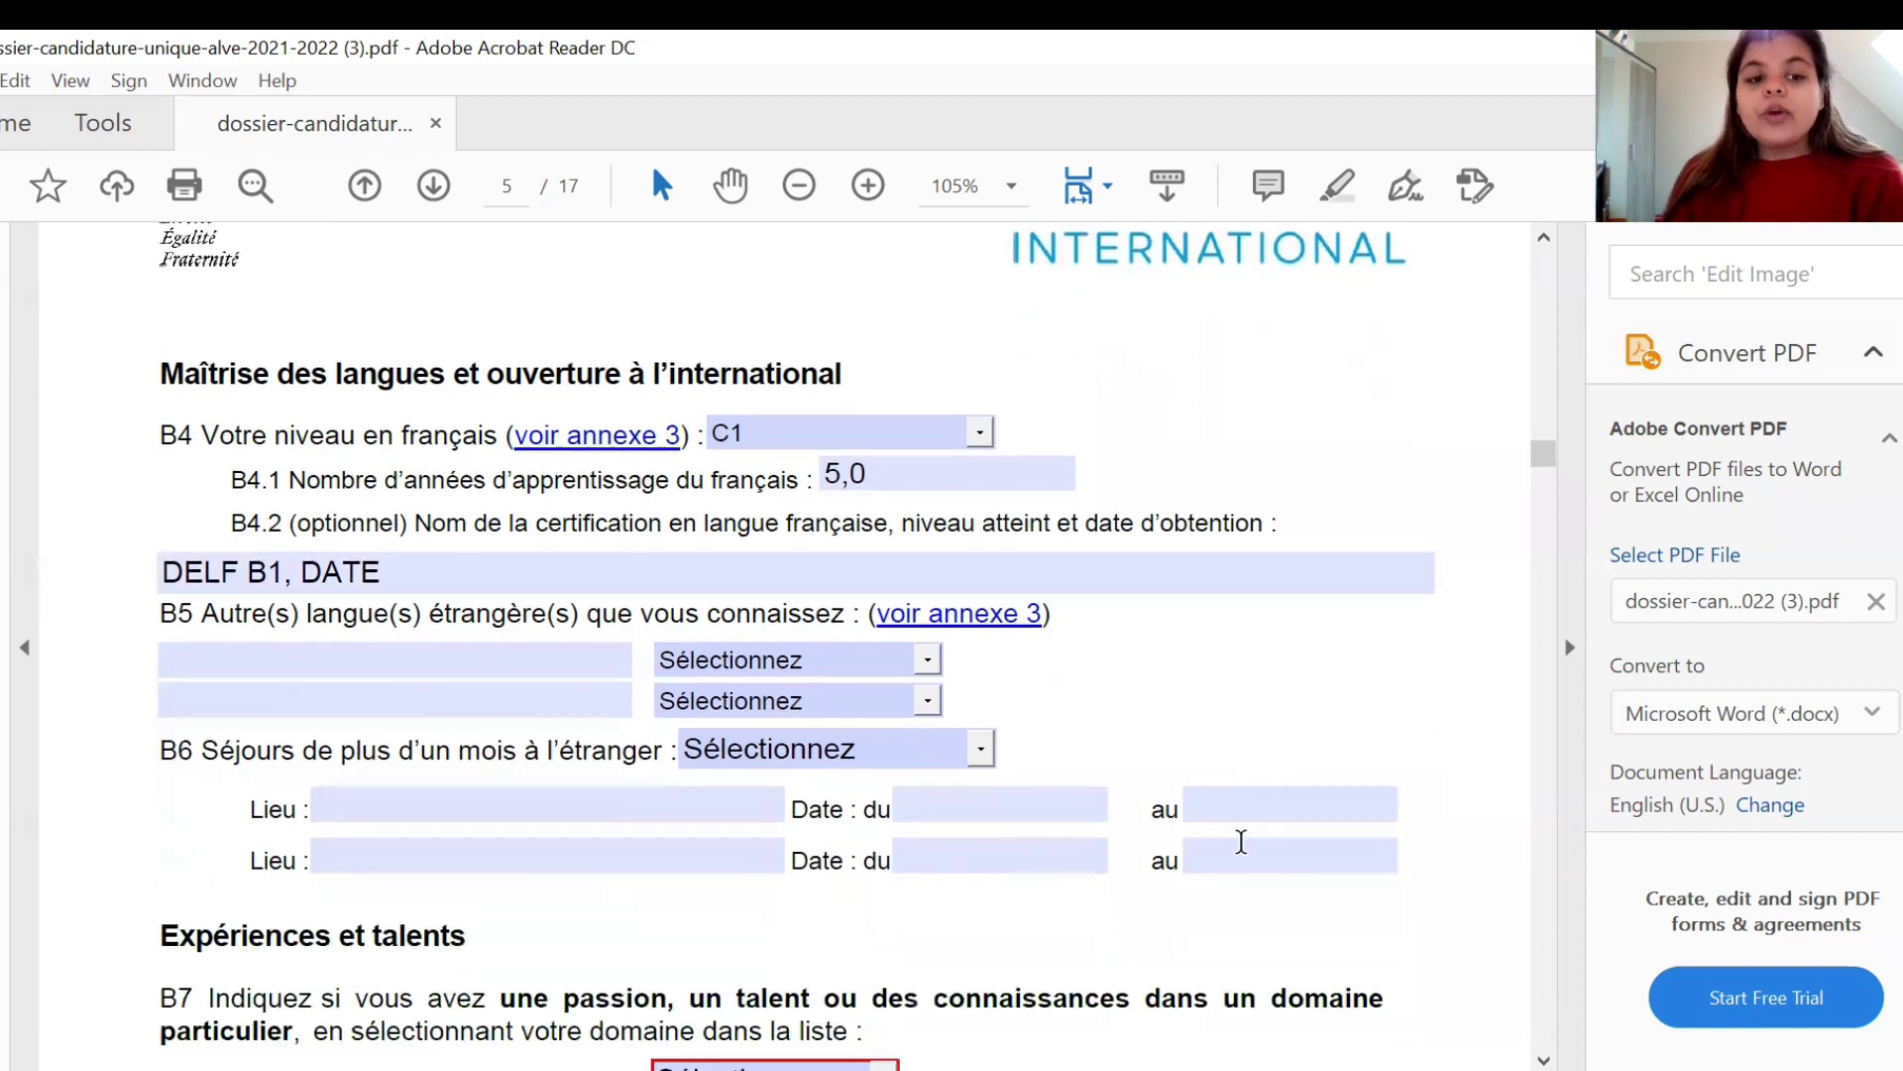
scroll(1241, 840, down, 1)
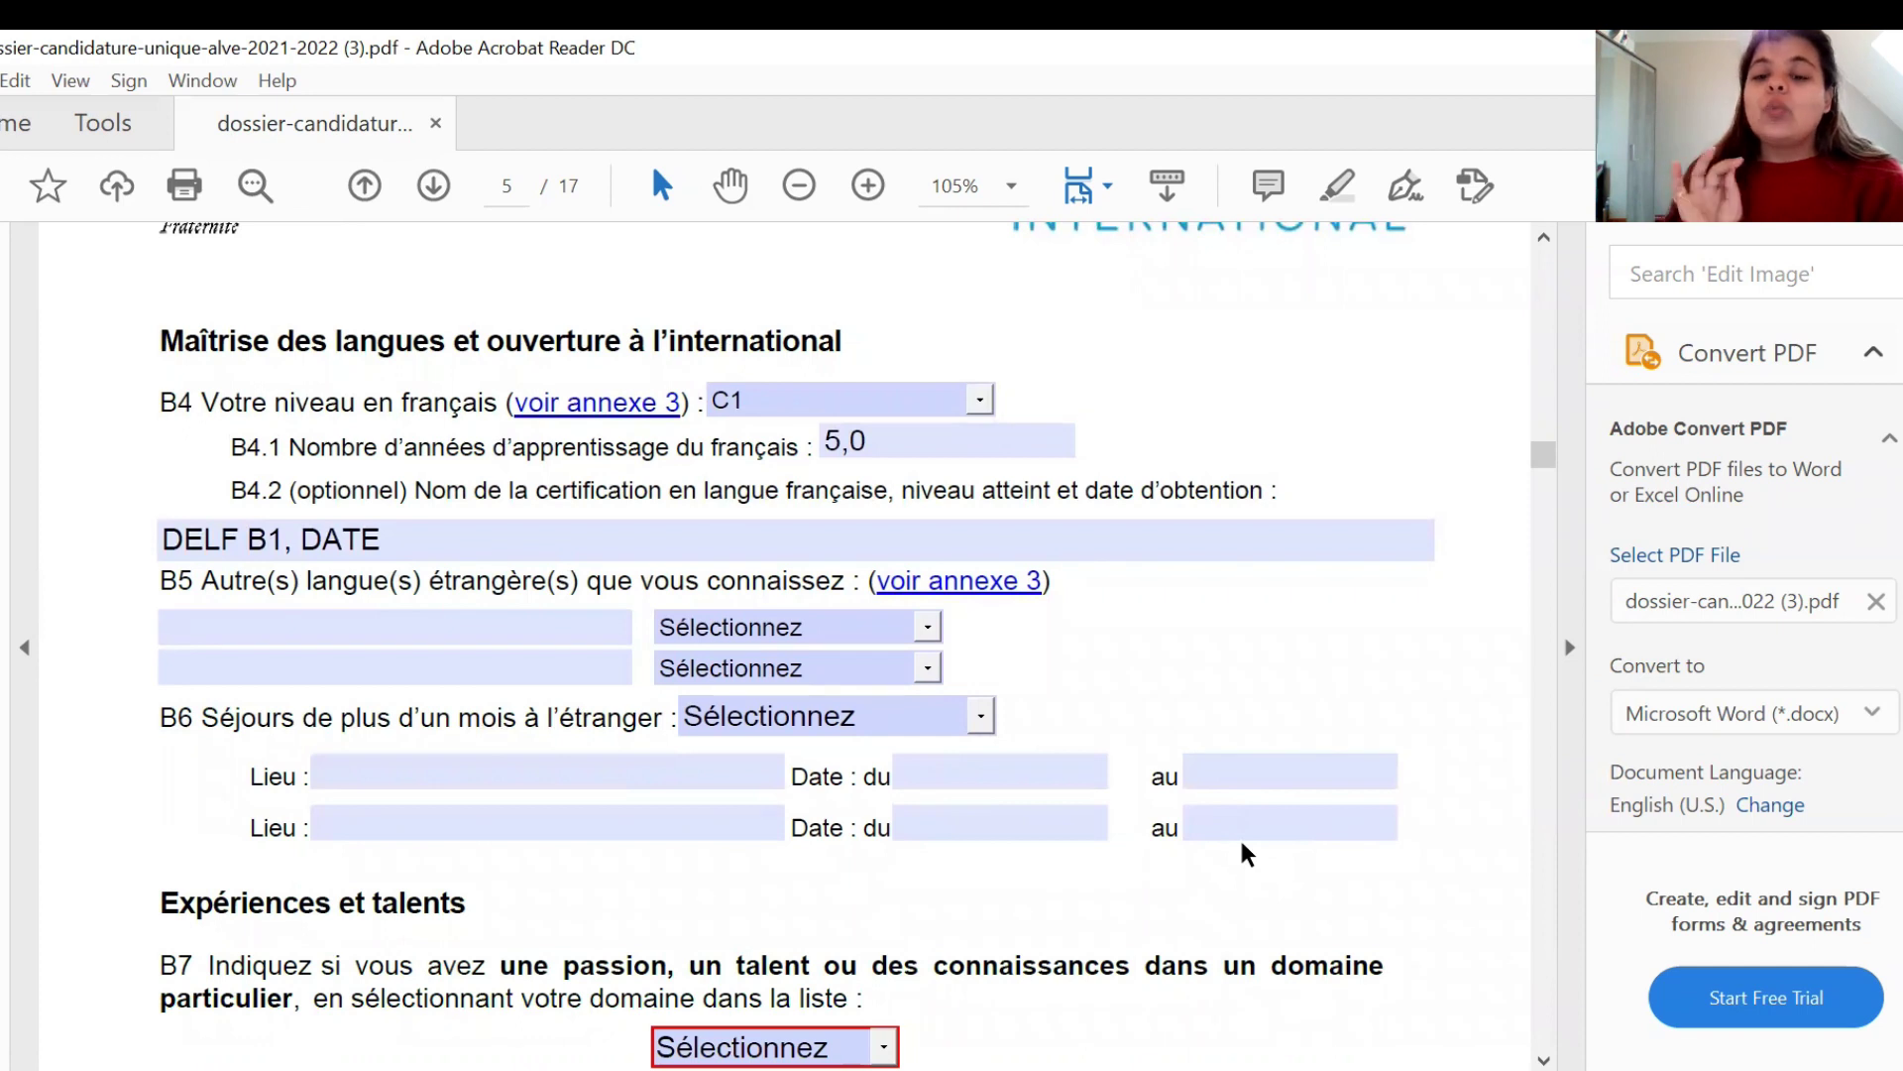
scroll(1241, 843, down, 1)
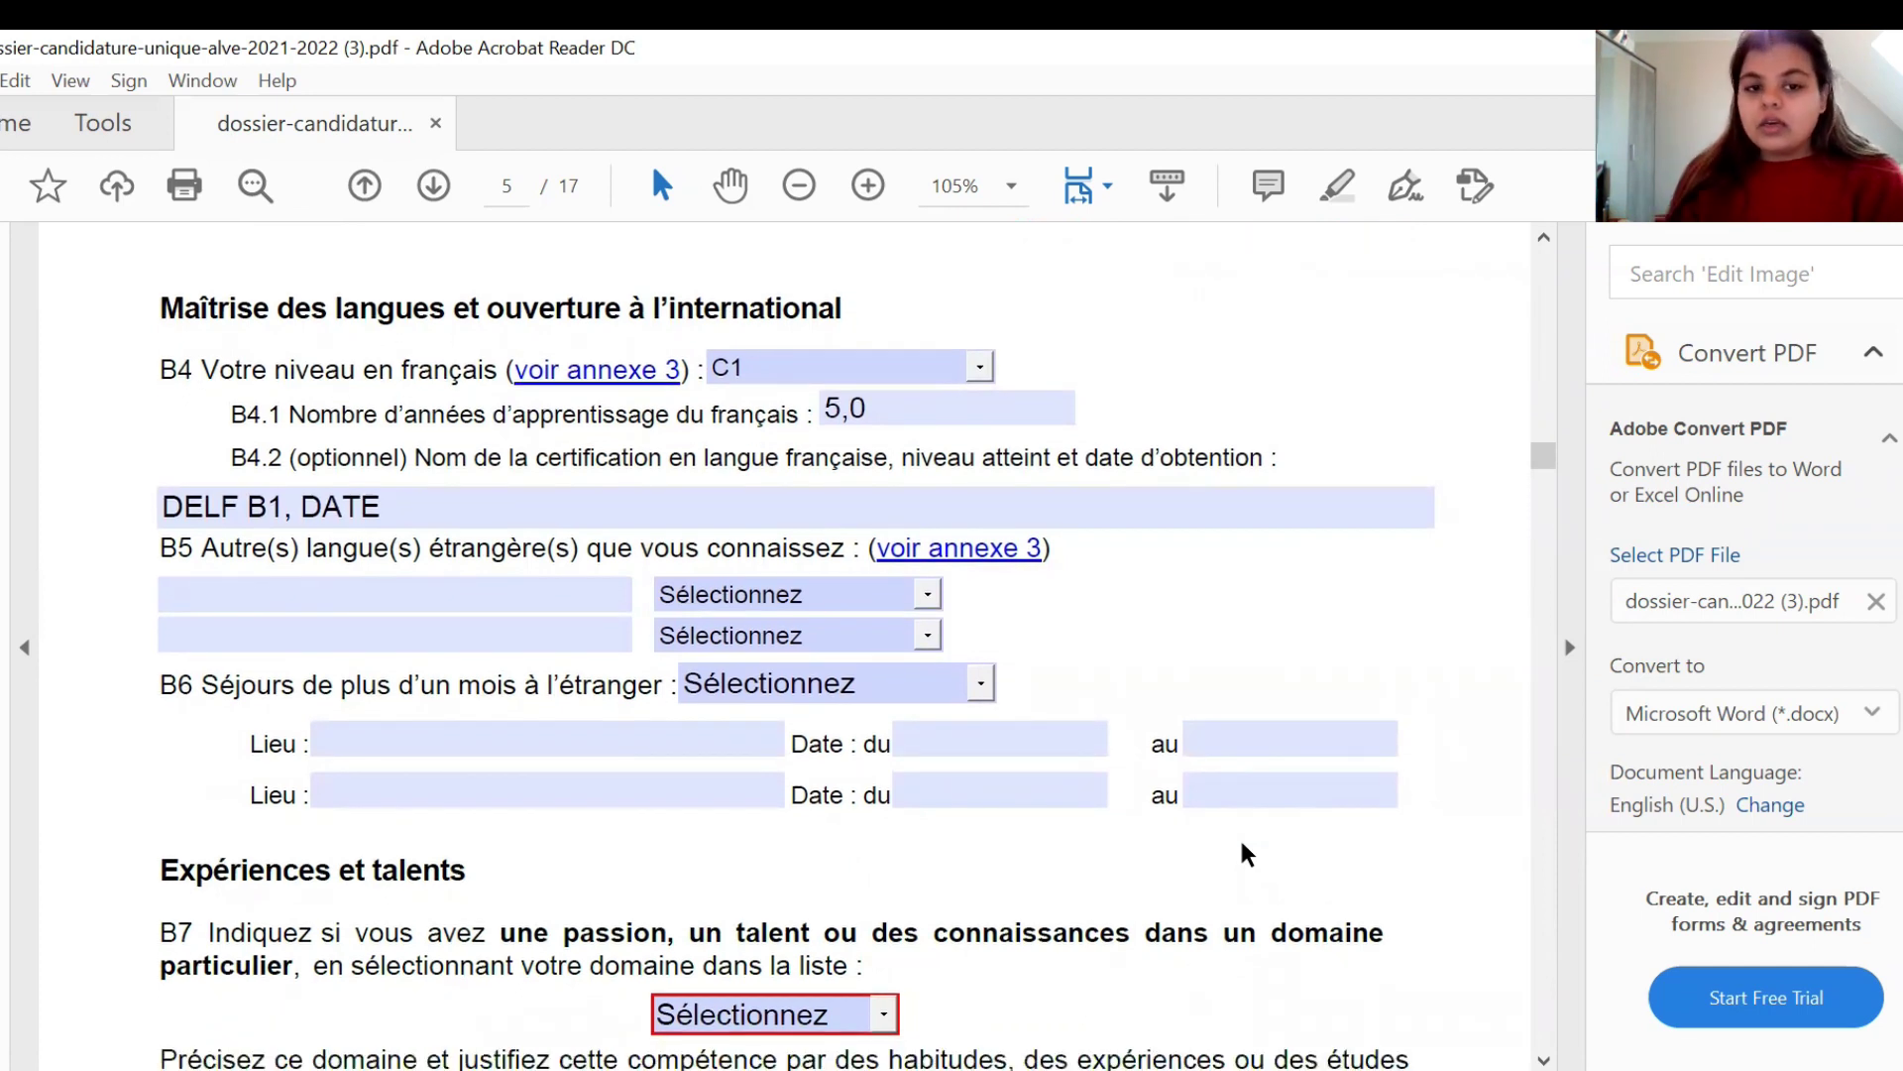
click(555, 594)
click(438, 593)
click(682, 537)
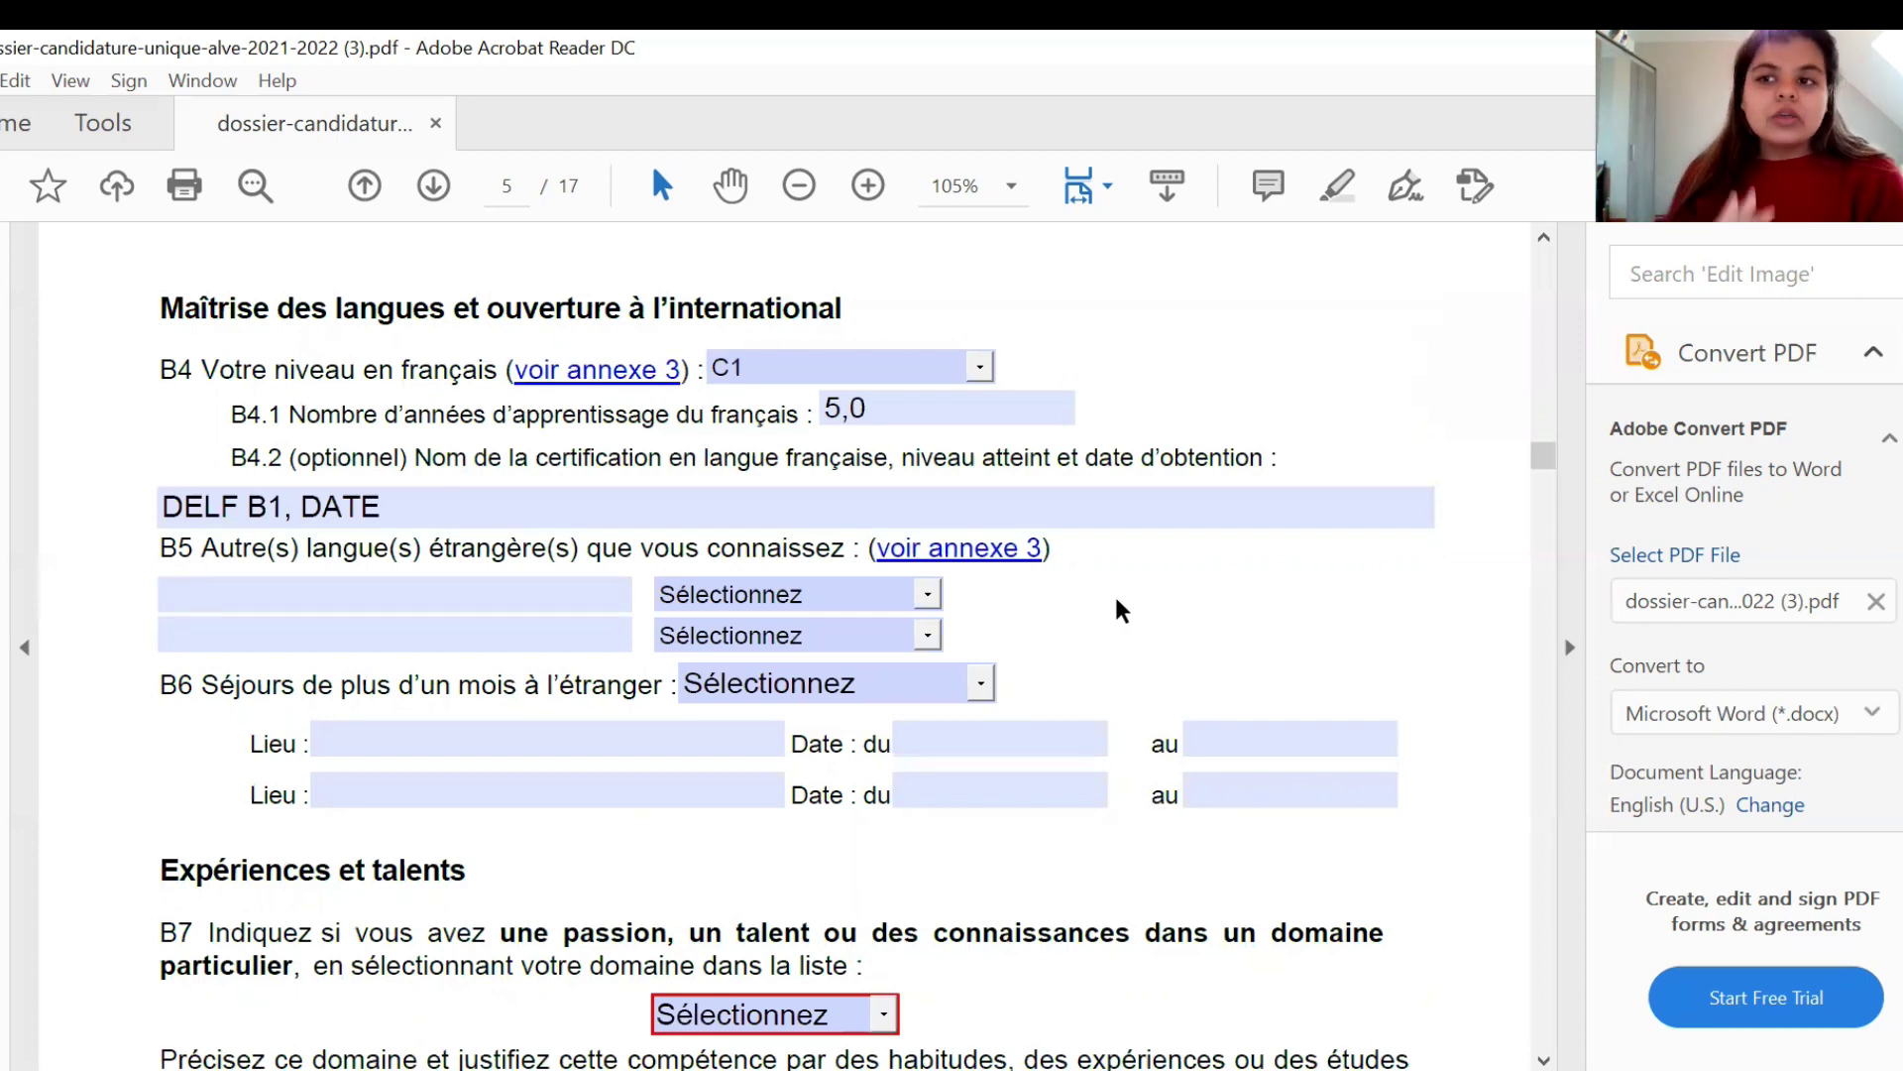
scroll(1218, 607, down, 2)
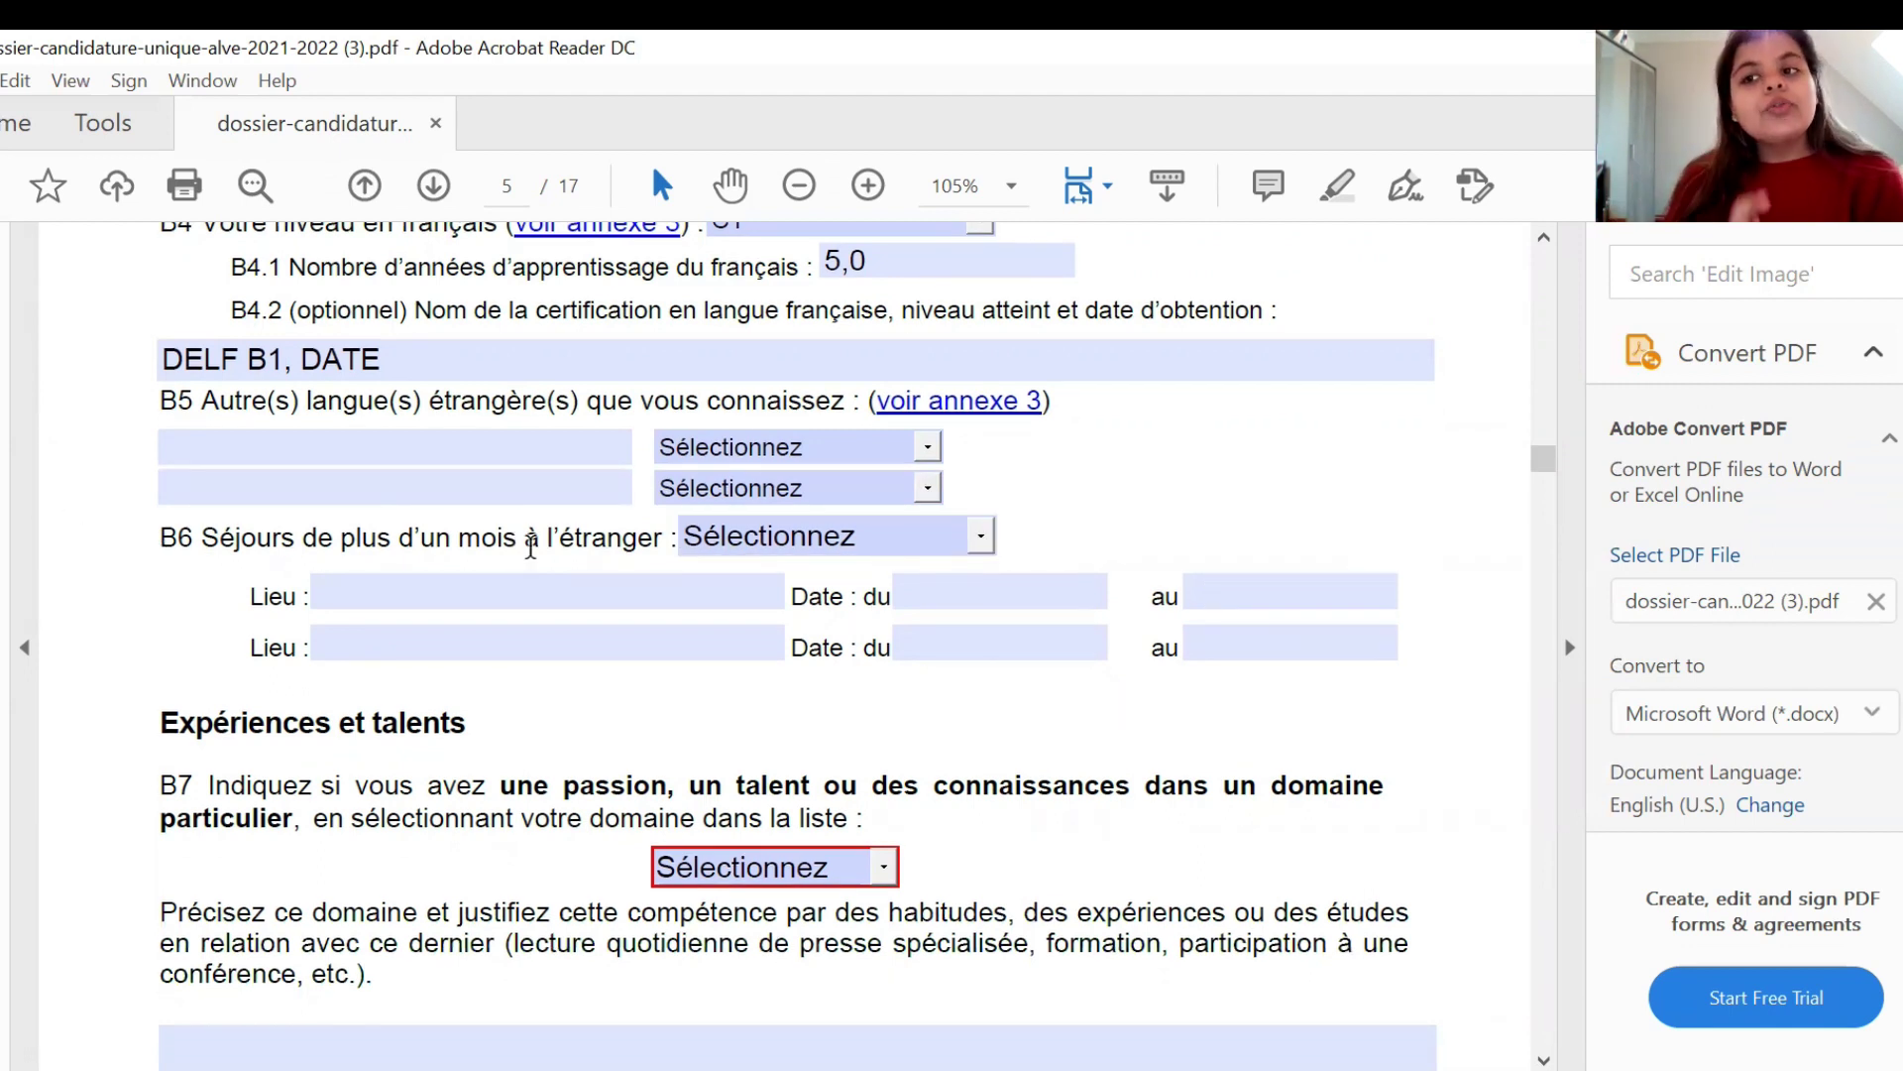
click(981, 534)
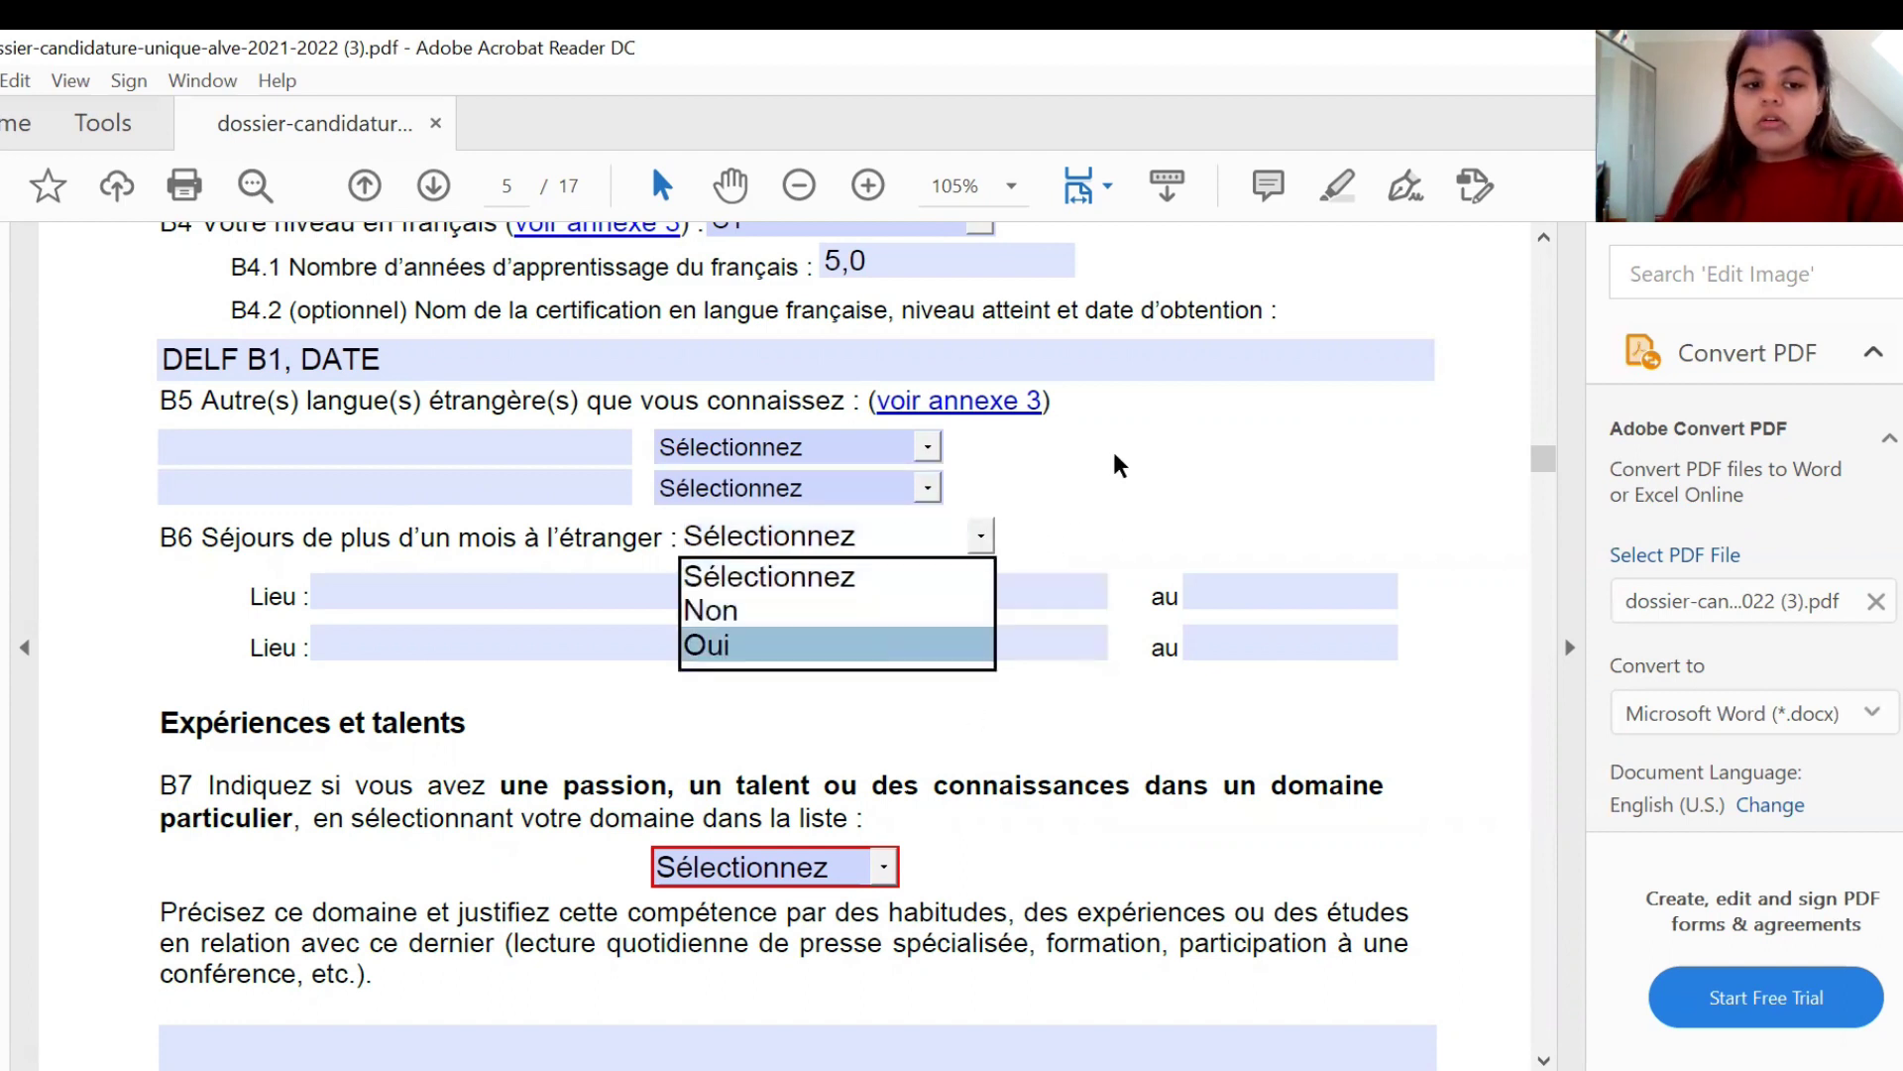
click(546, 639)
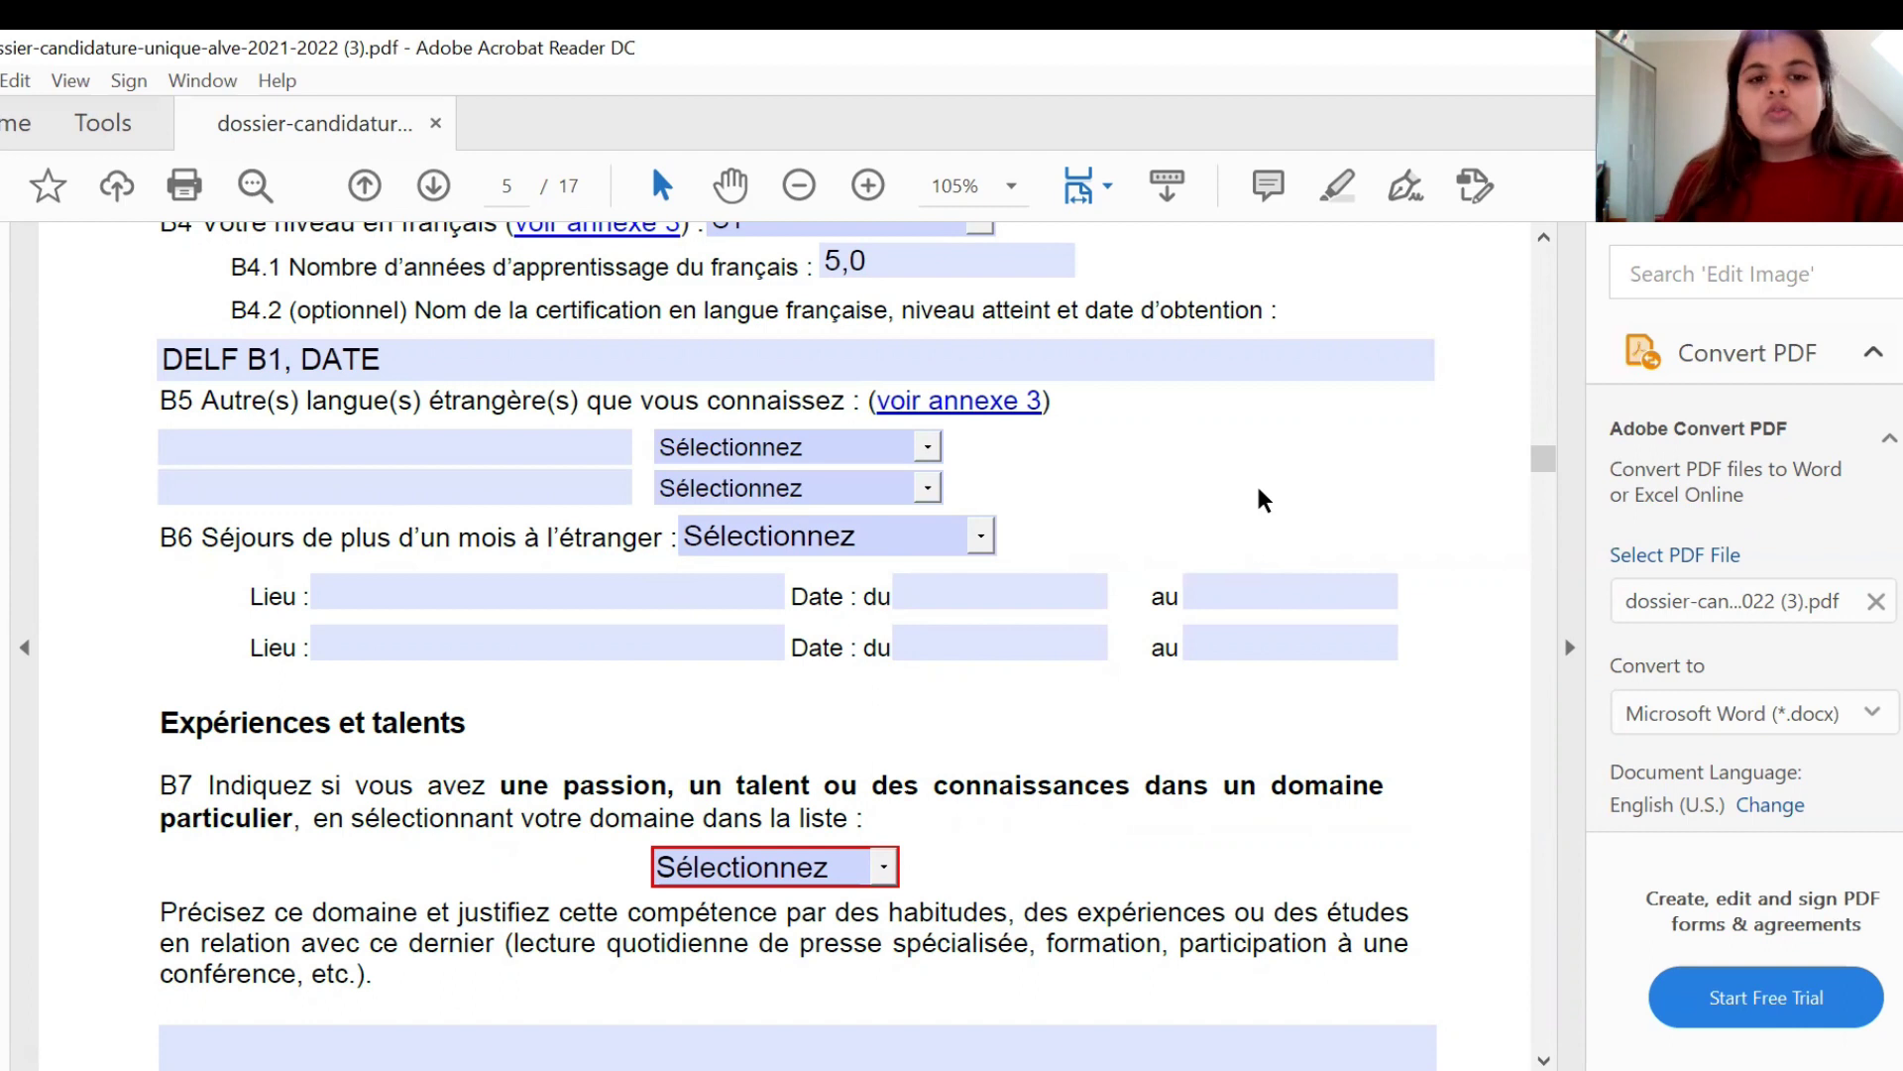
scroll(1259, 489, down, 2)
- Choose Autre as the domain for question B7
scroll(1259, 488, down, 5)
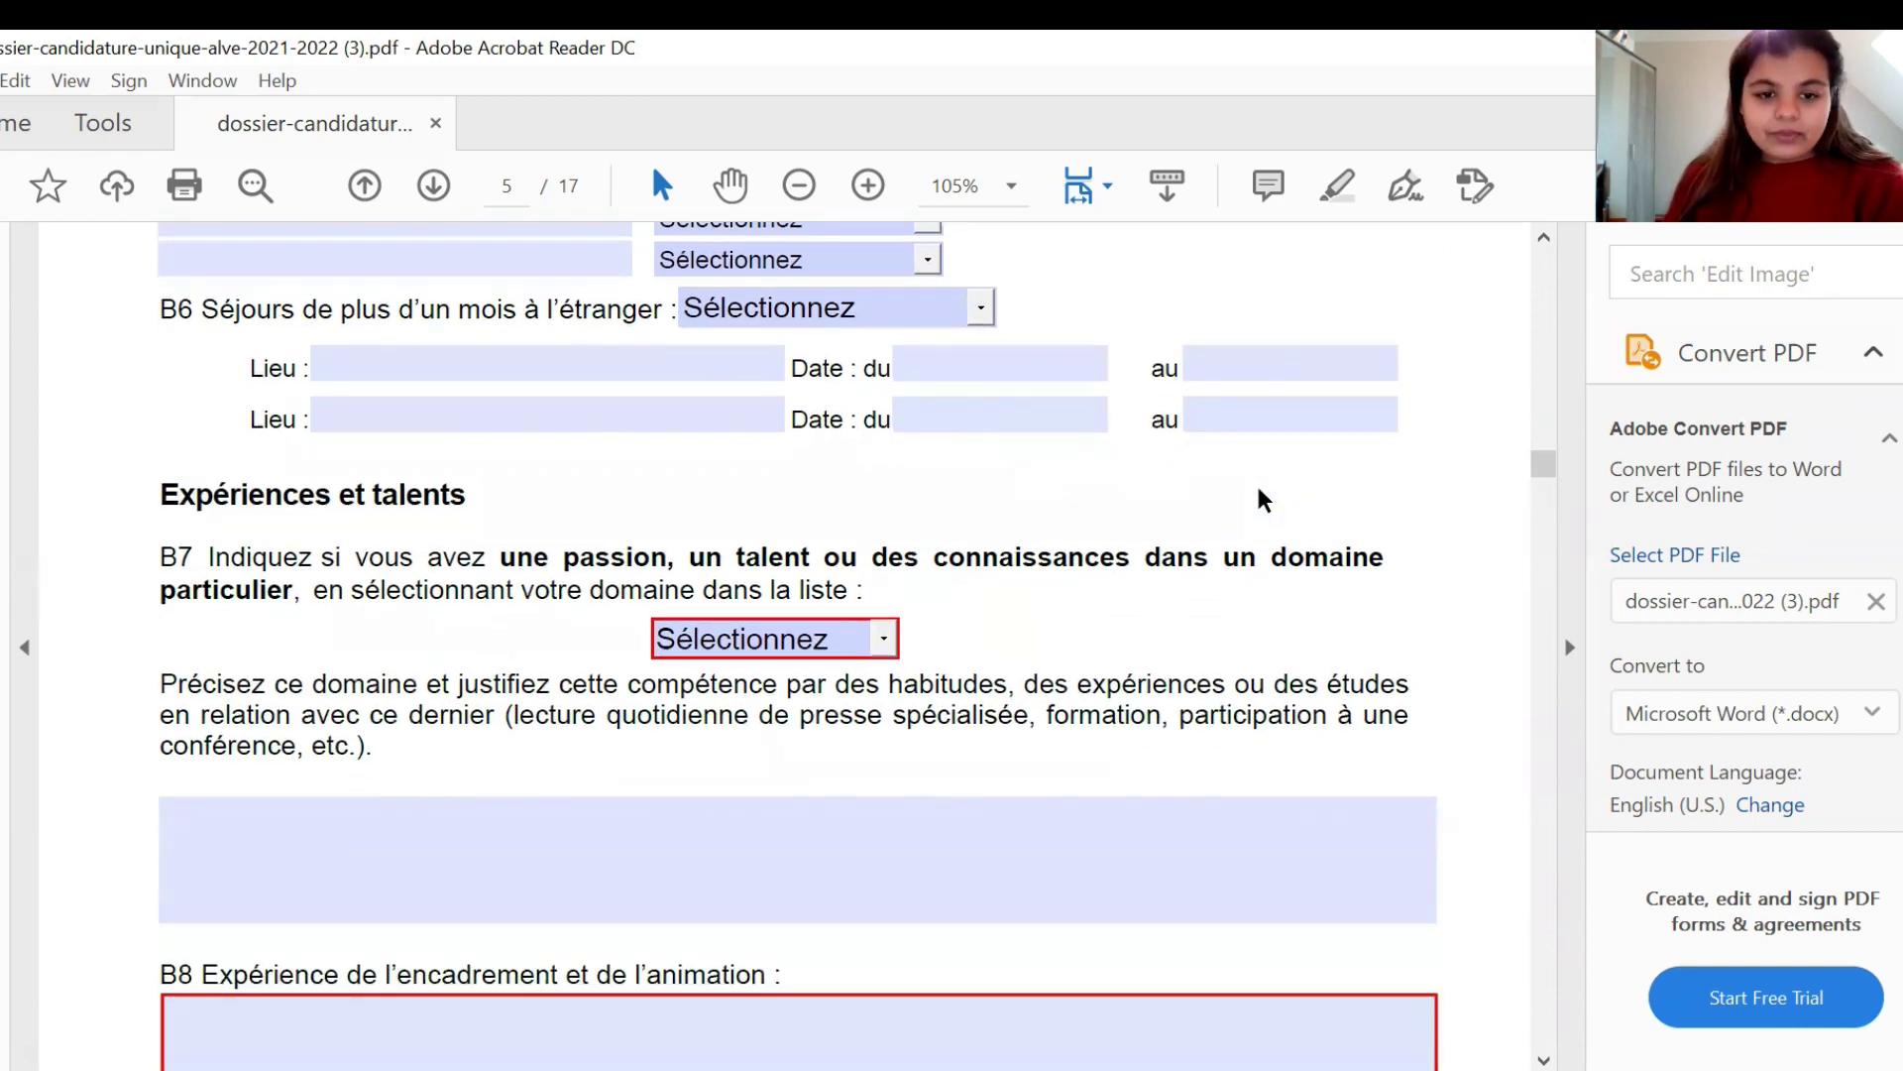
scroll(1259, 496, down, 2)
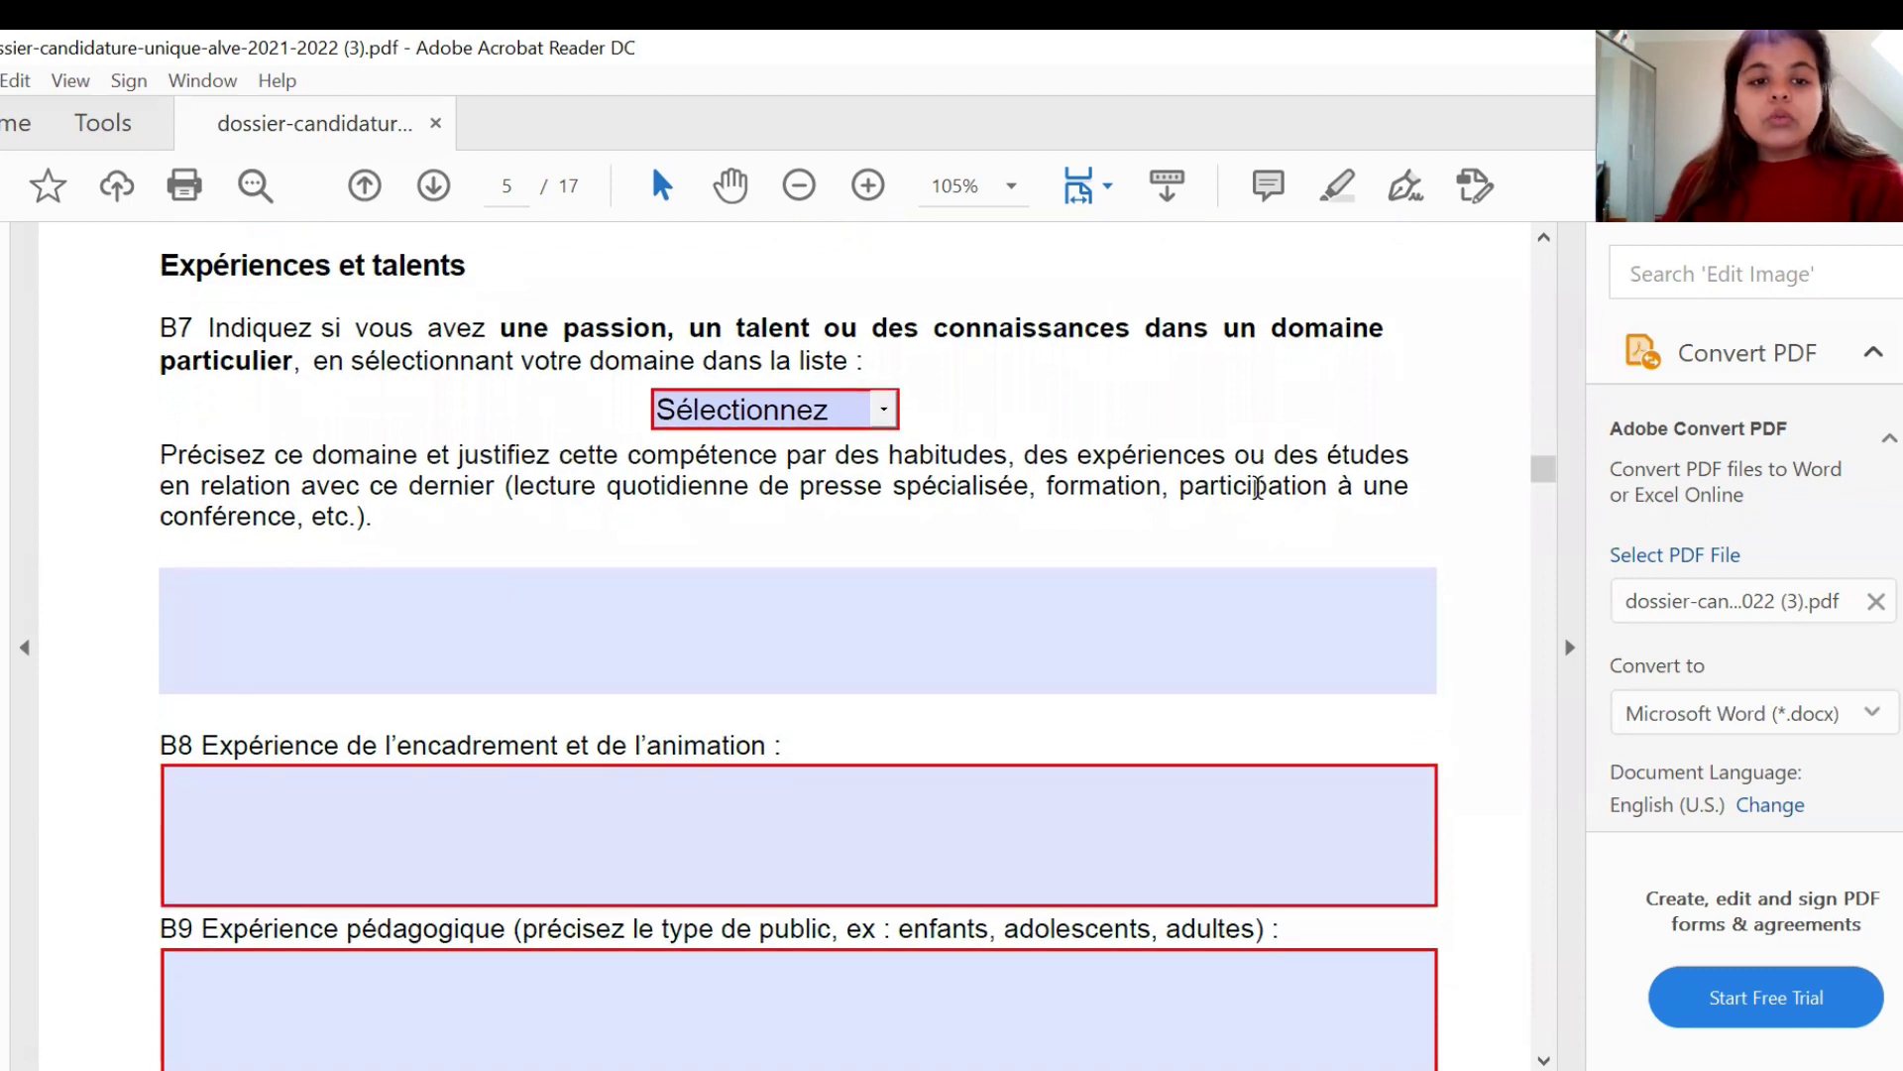
scroll(1258, 488, down, 1)
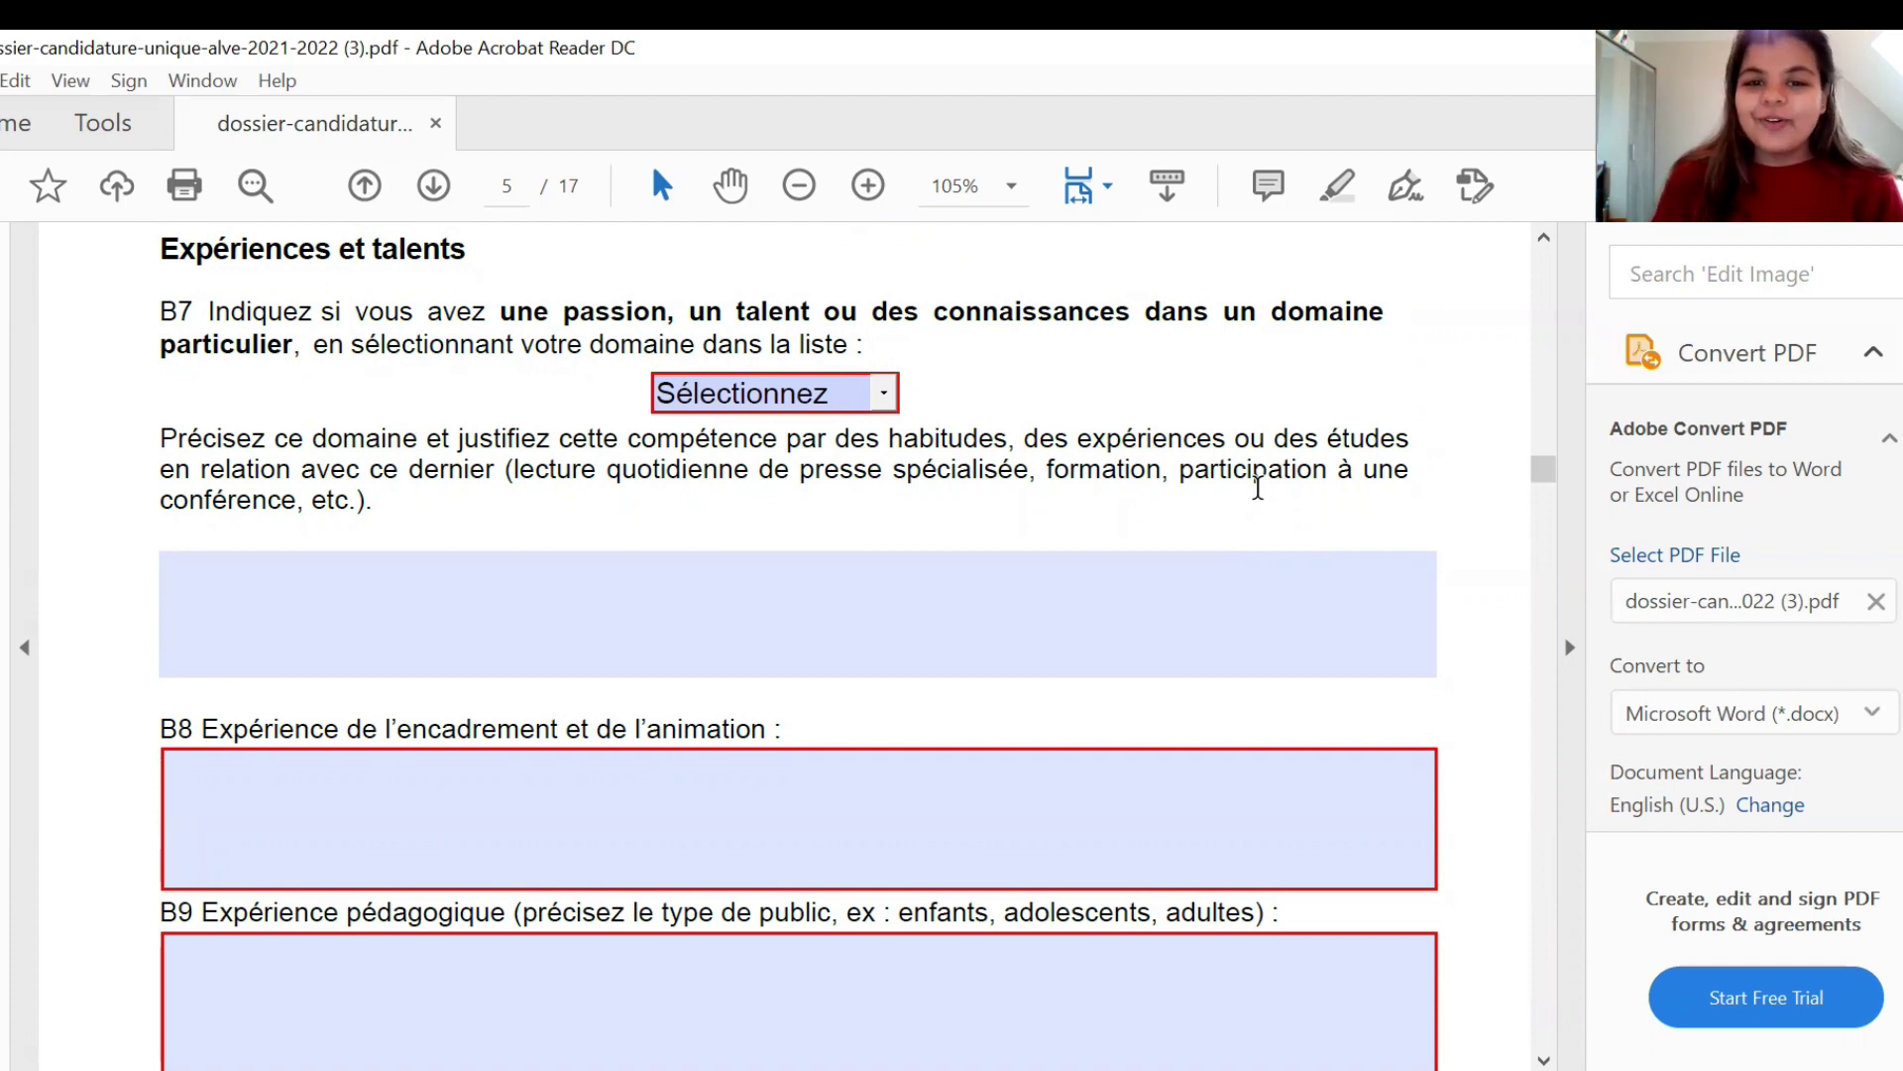
click(886, 394)
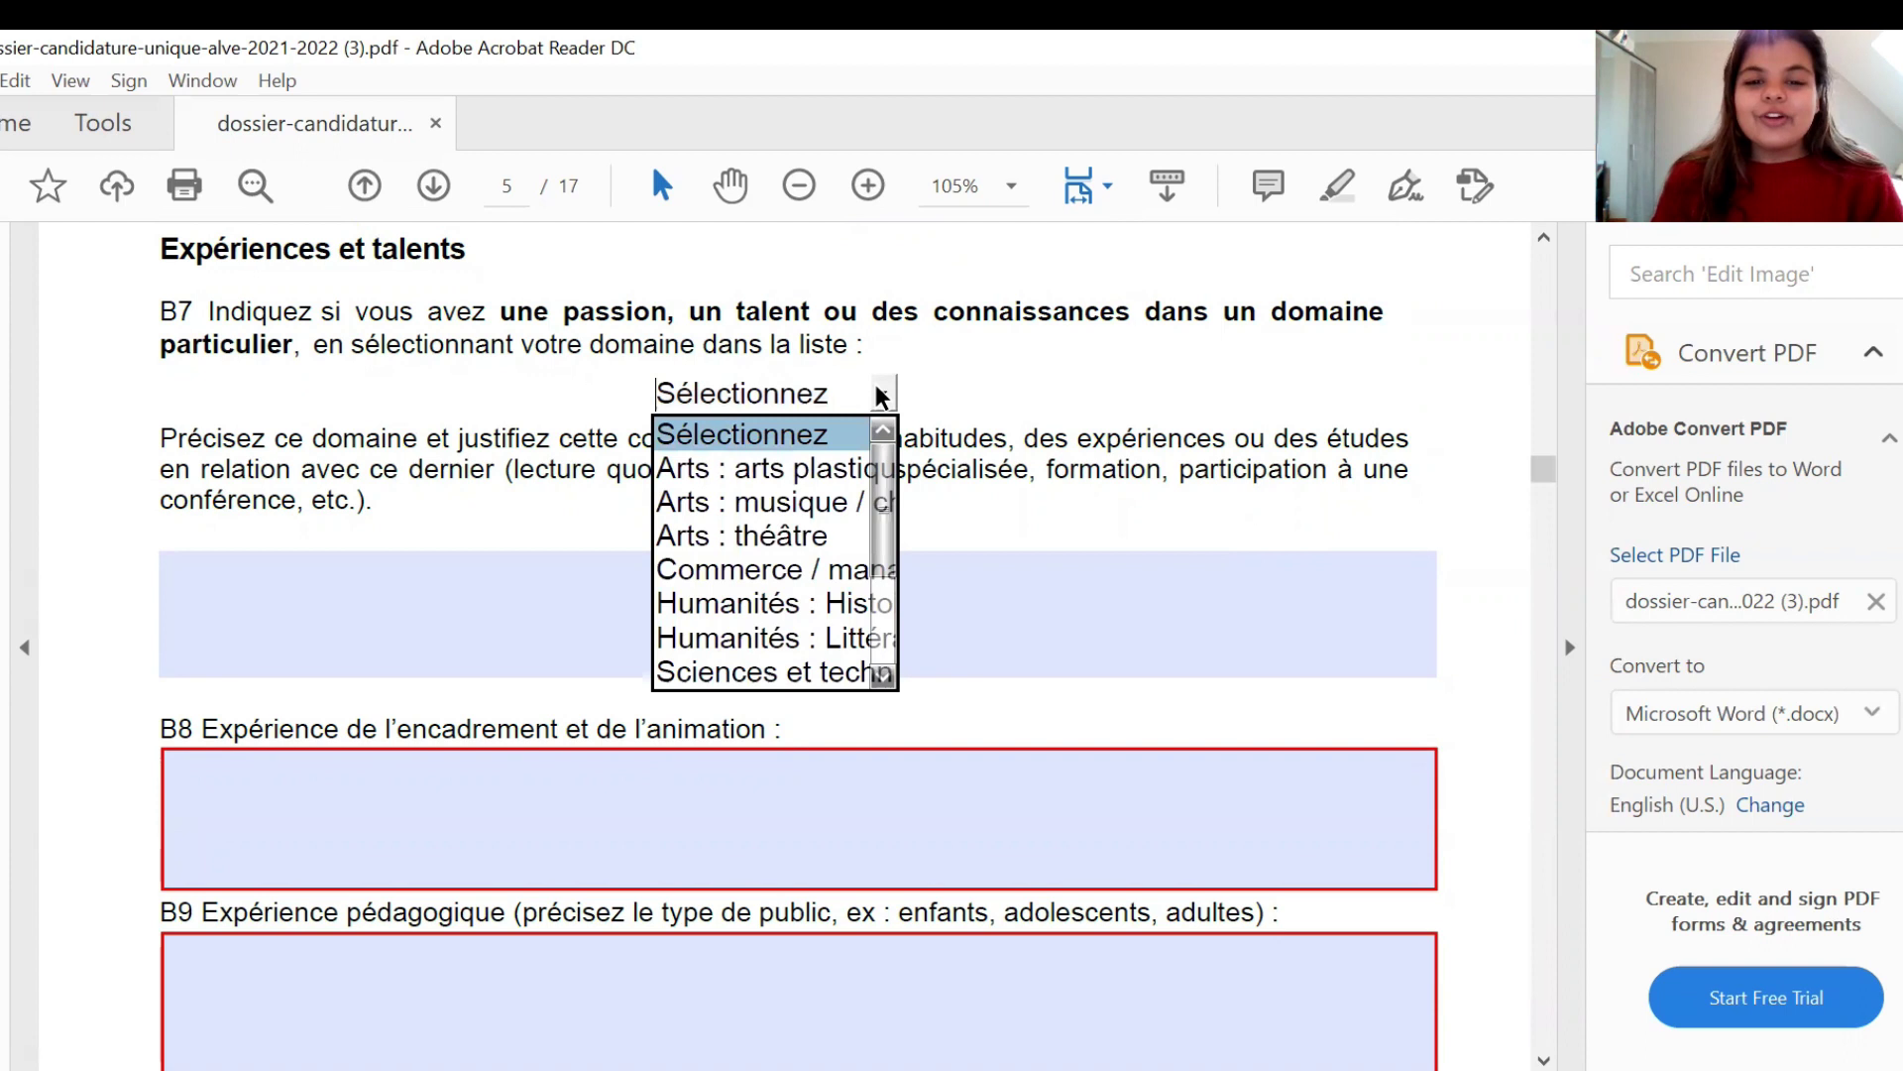
click(876, 591)
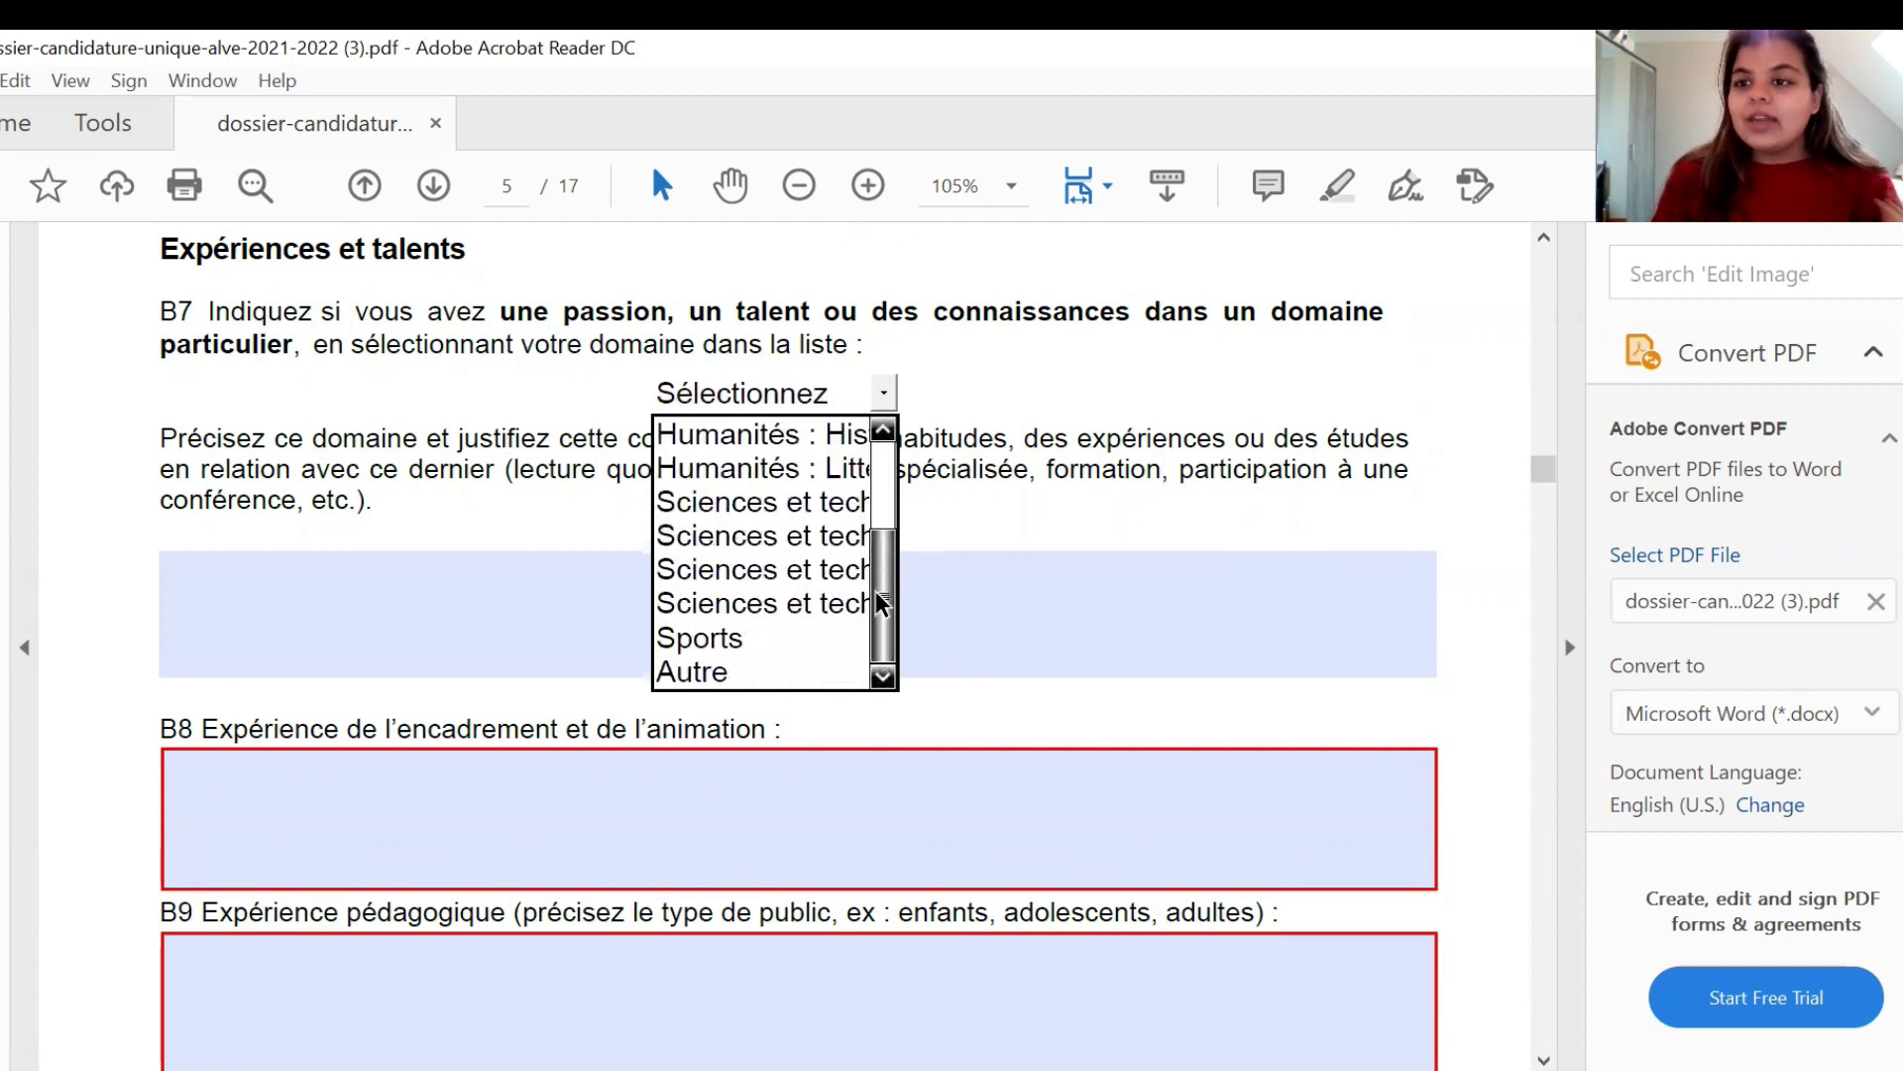
click(785, 667)
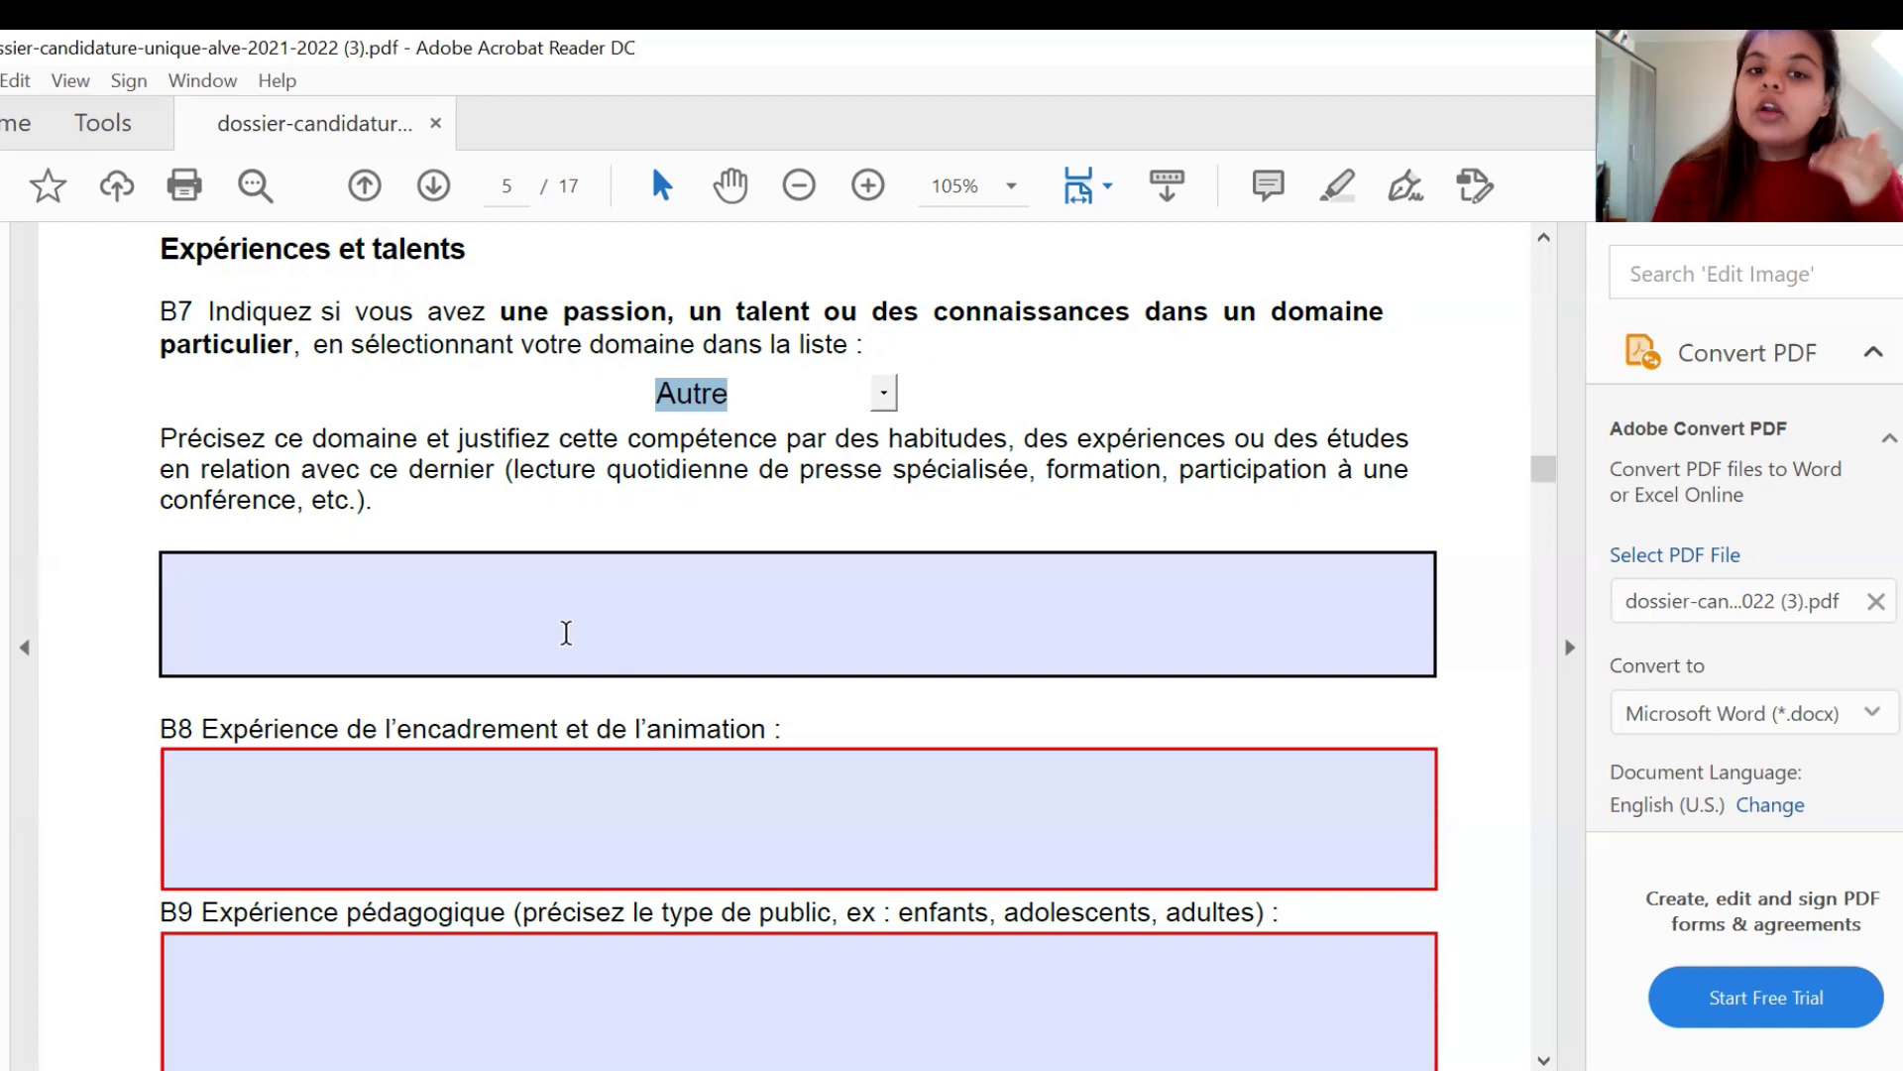
- Write 'PROFESSEUR, TEACHER' in the B7 explanation field
click(353, 620)
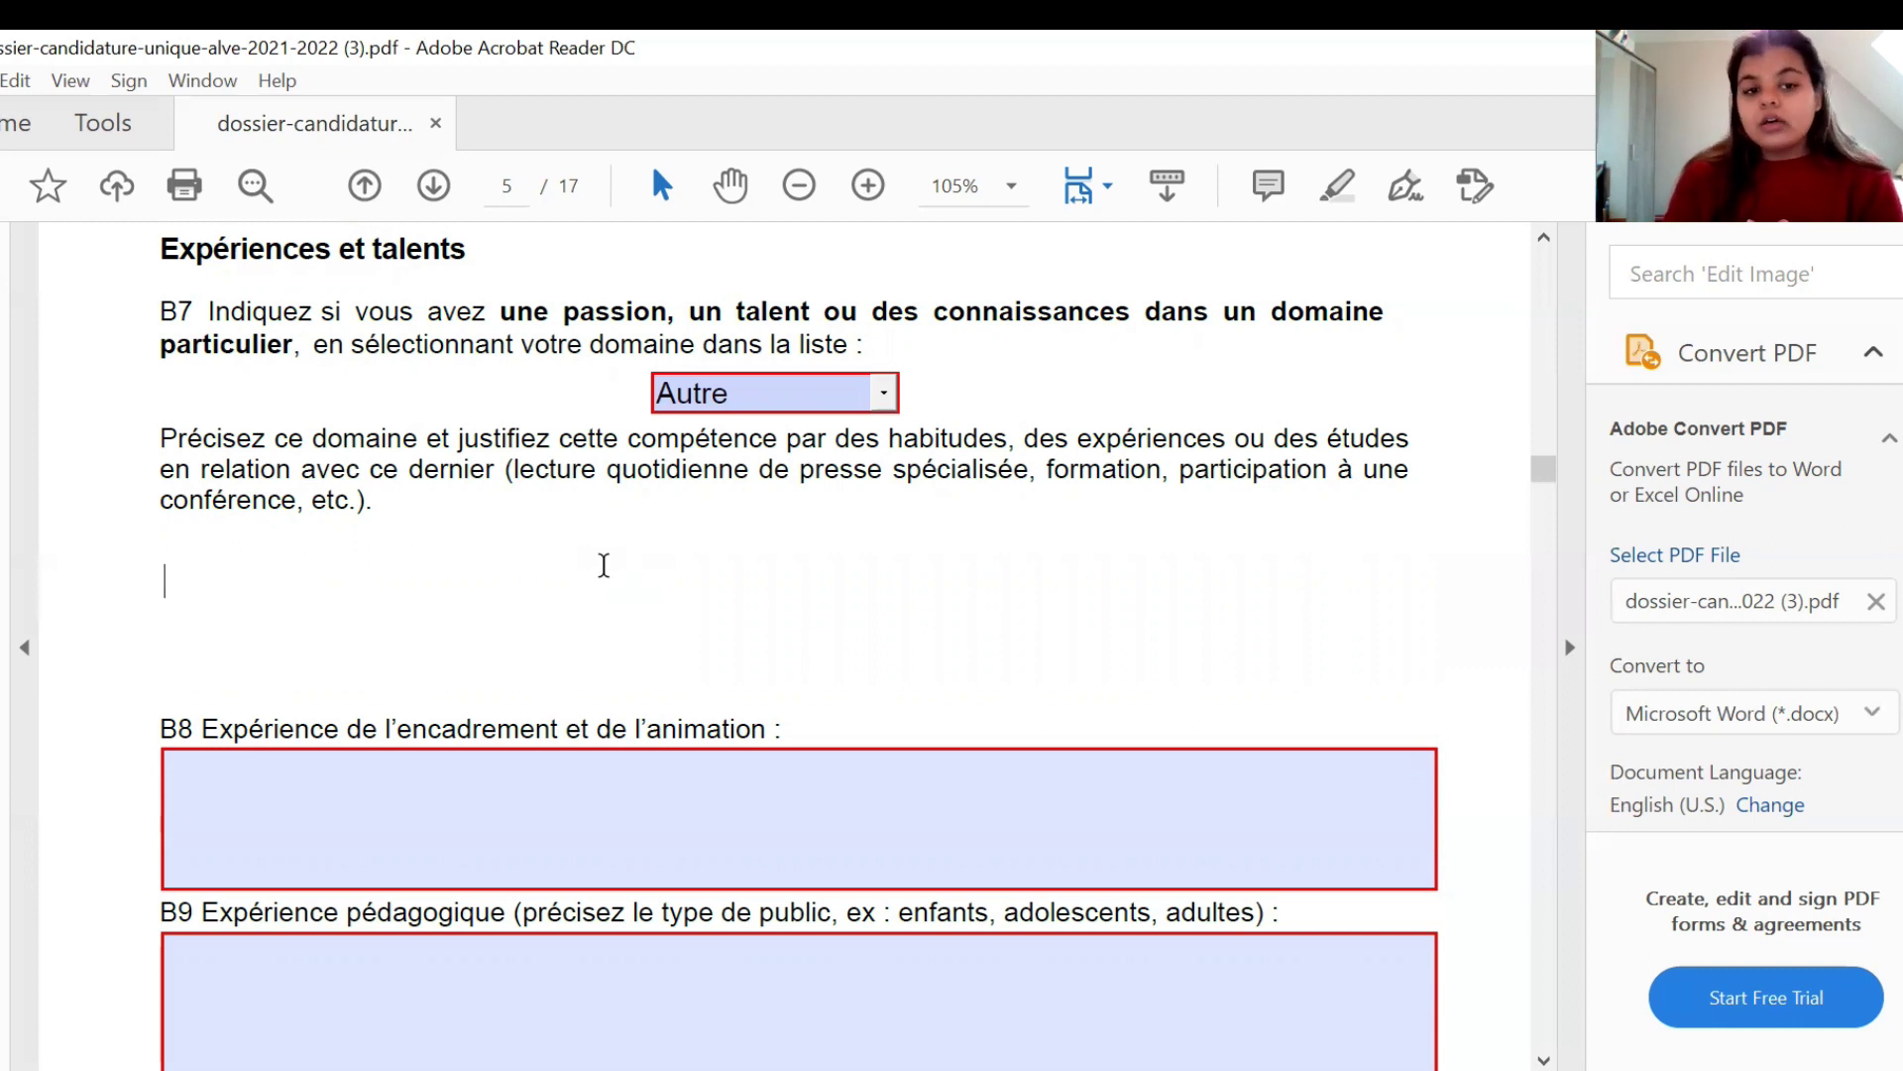
text(PROFE)
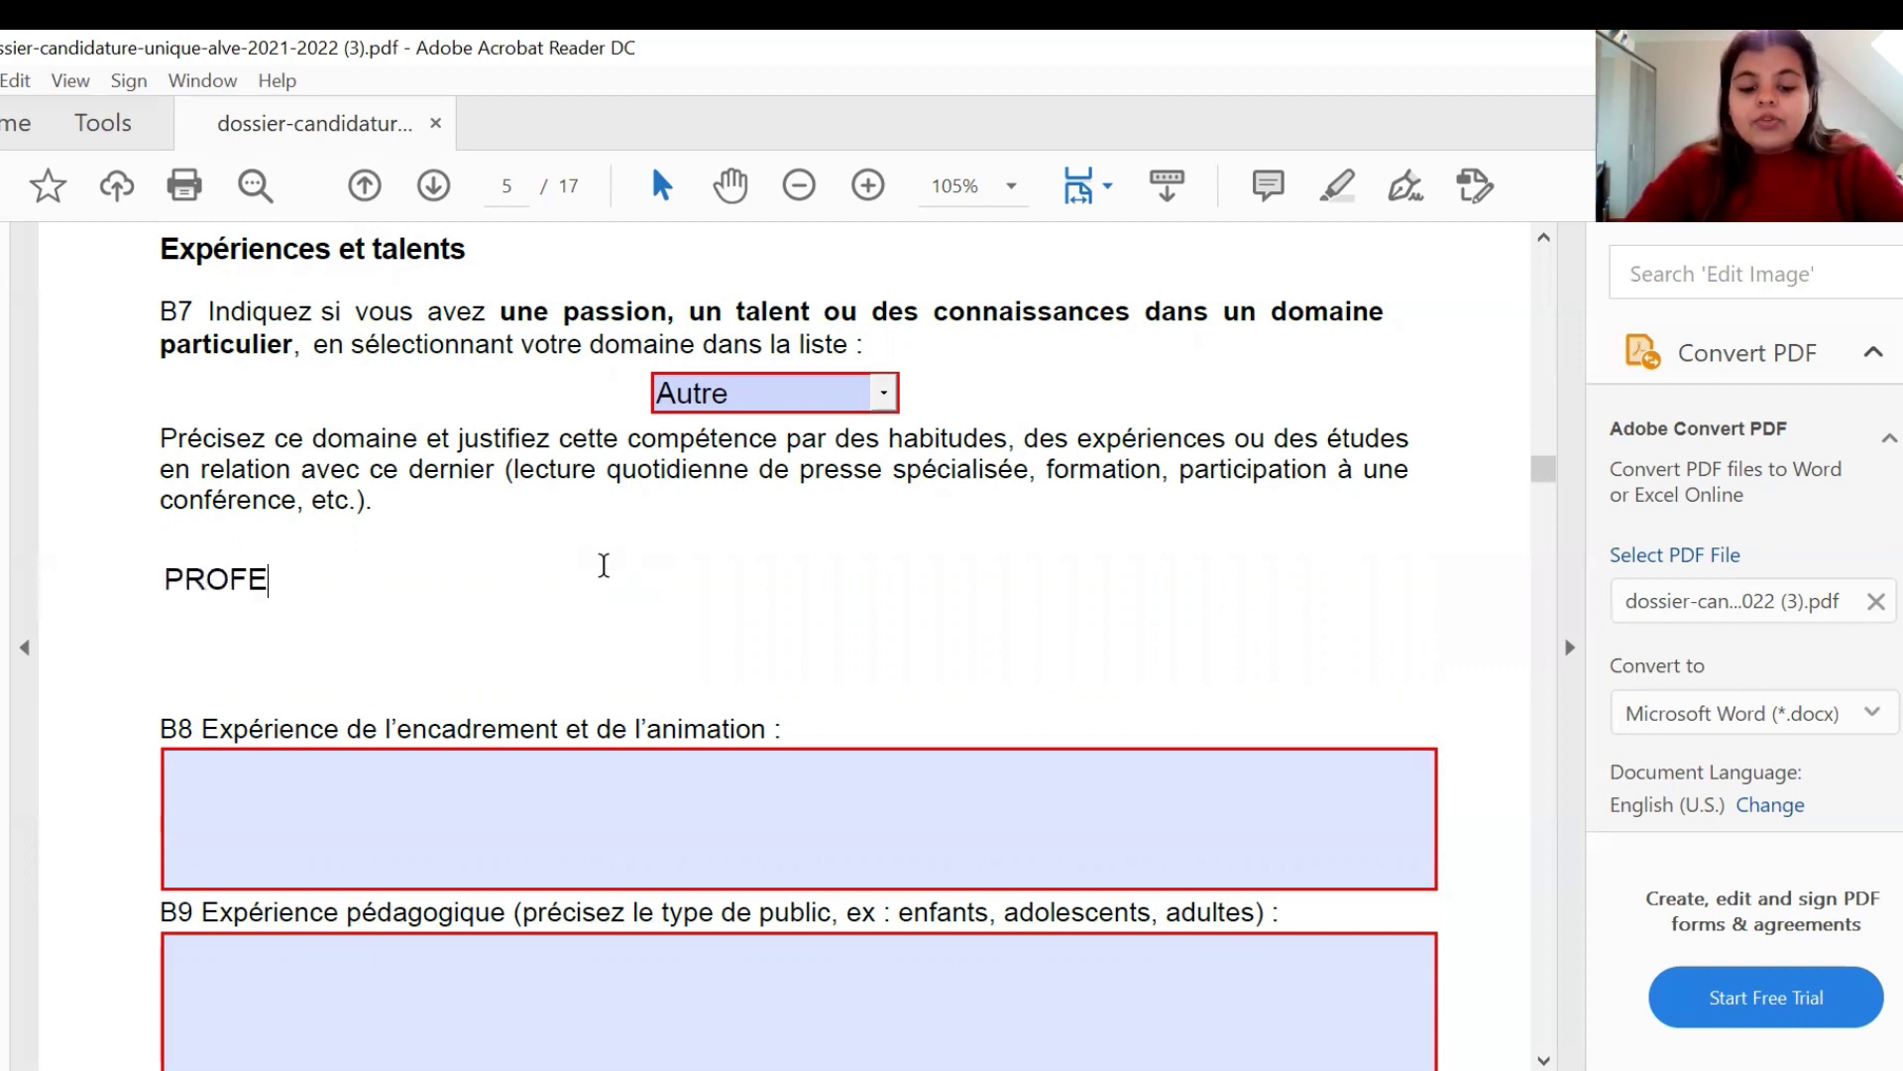
text(SSEUR, )
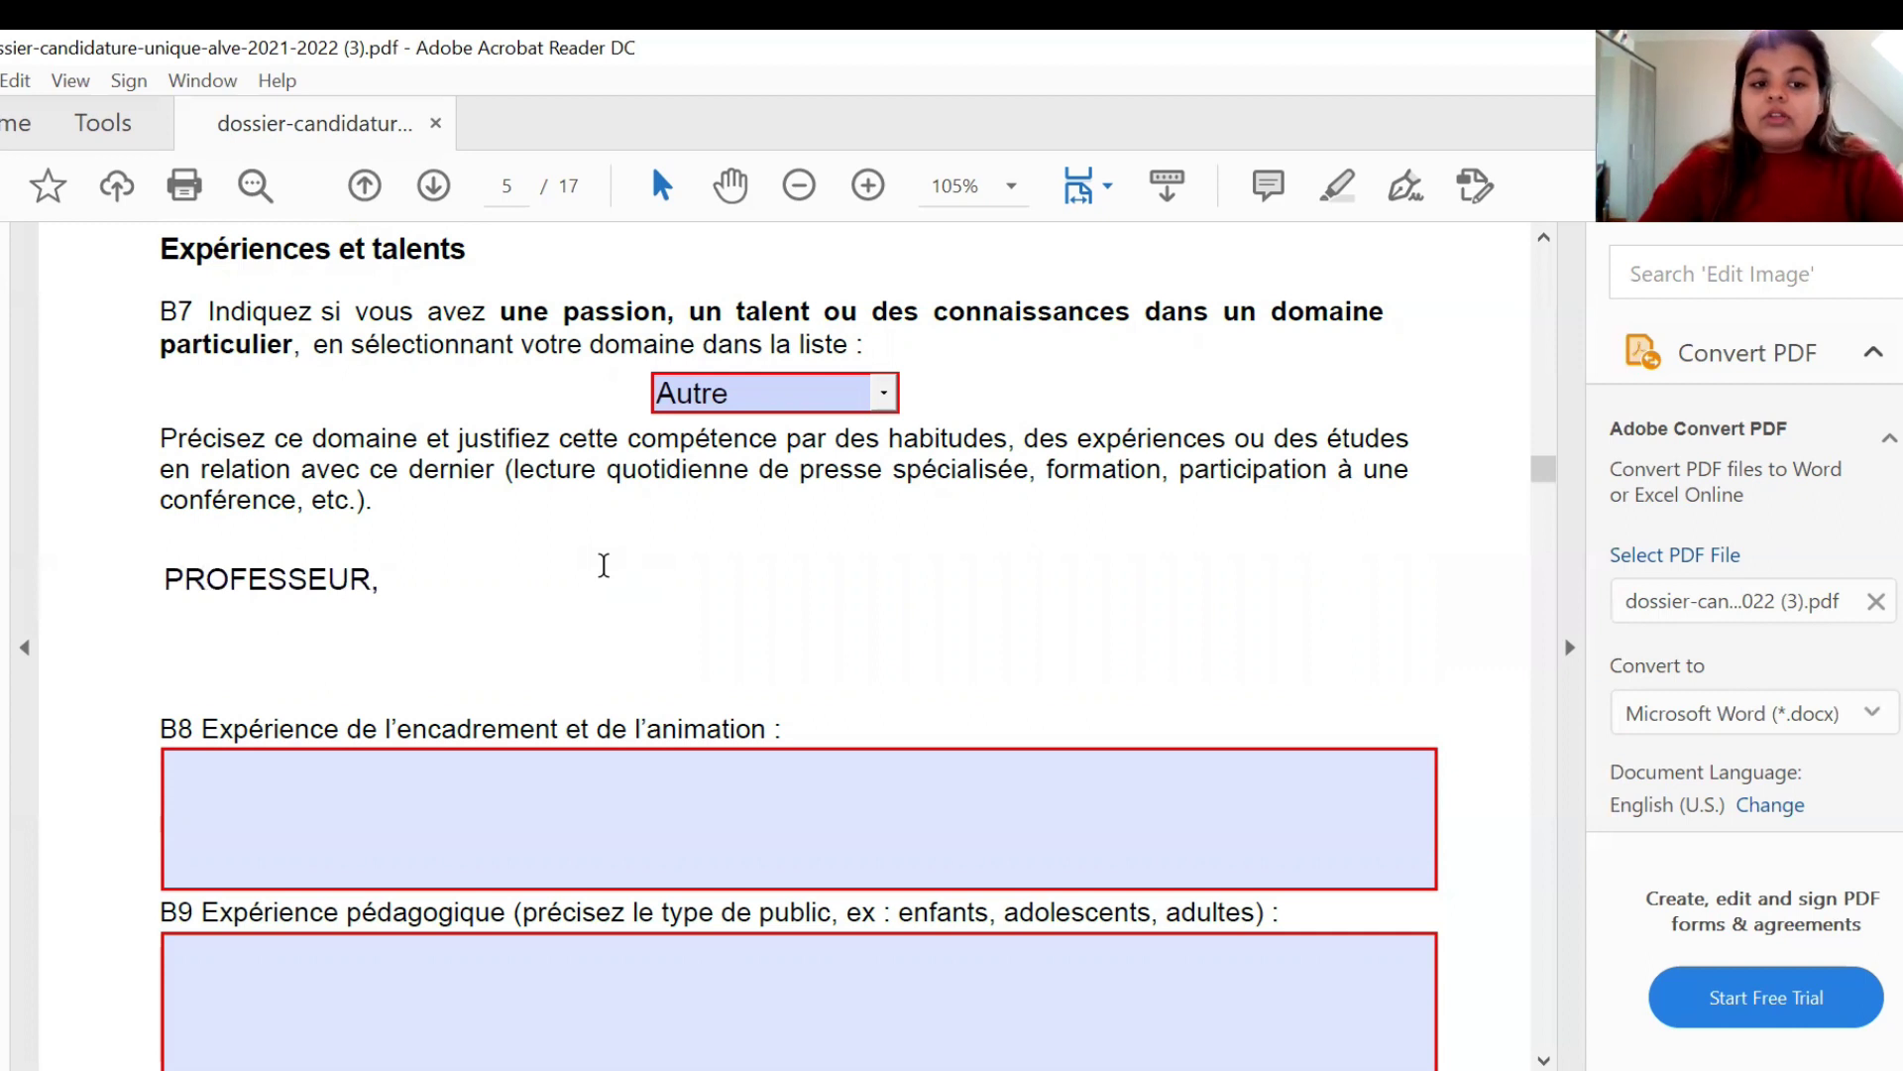
text(TEACH)
key(BackSpace)
text(CHER)
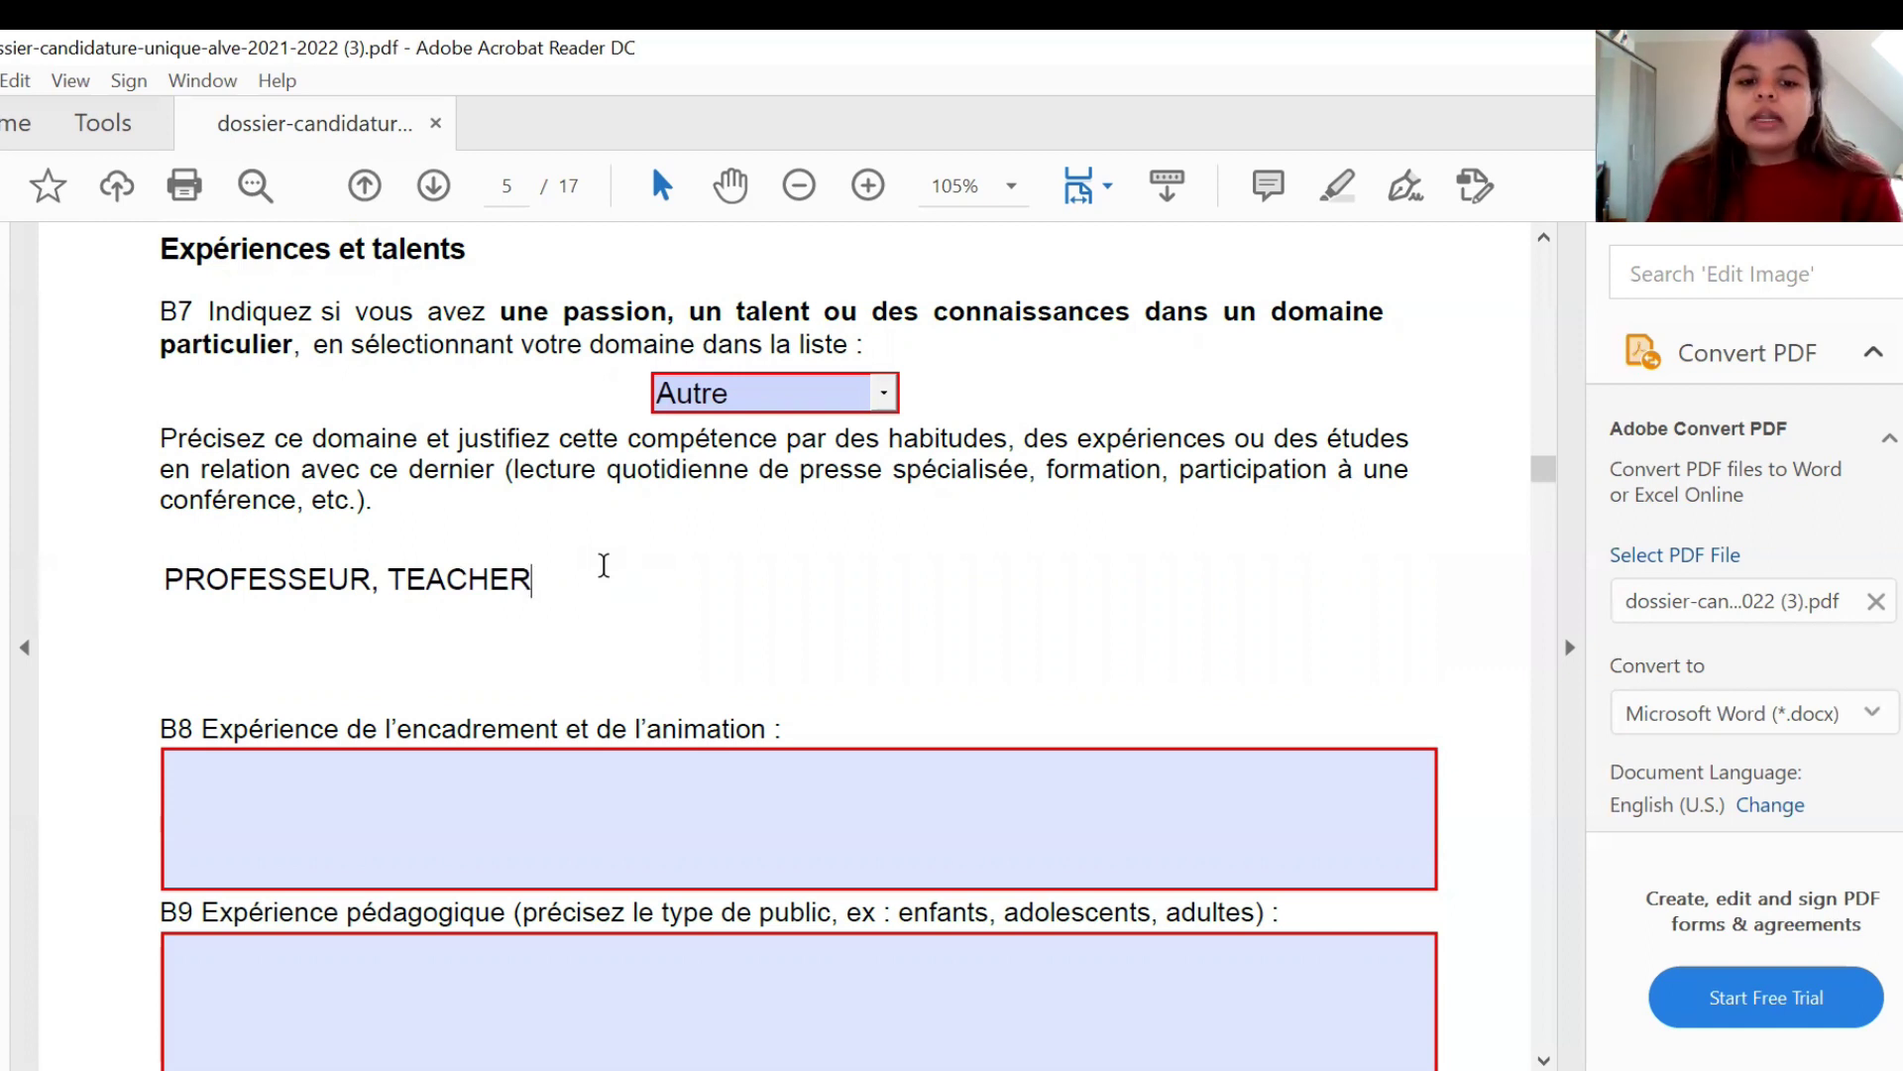
- Answer B8 supervision experience with VOLUNTEER, leaving B9 blank
click(489, 790)
text(V)
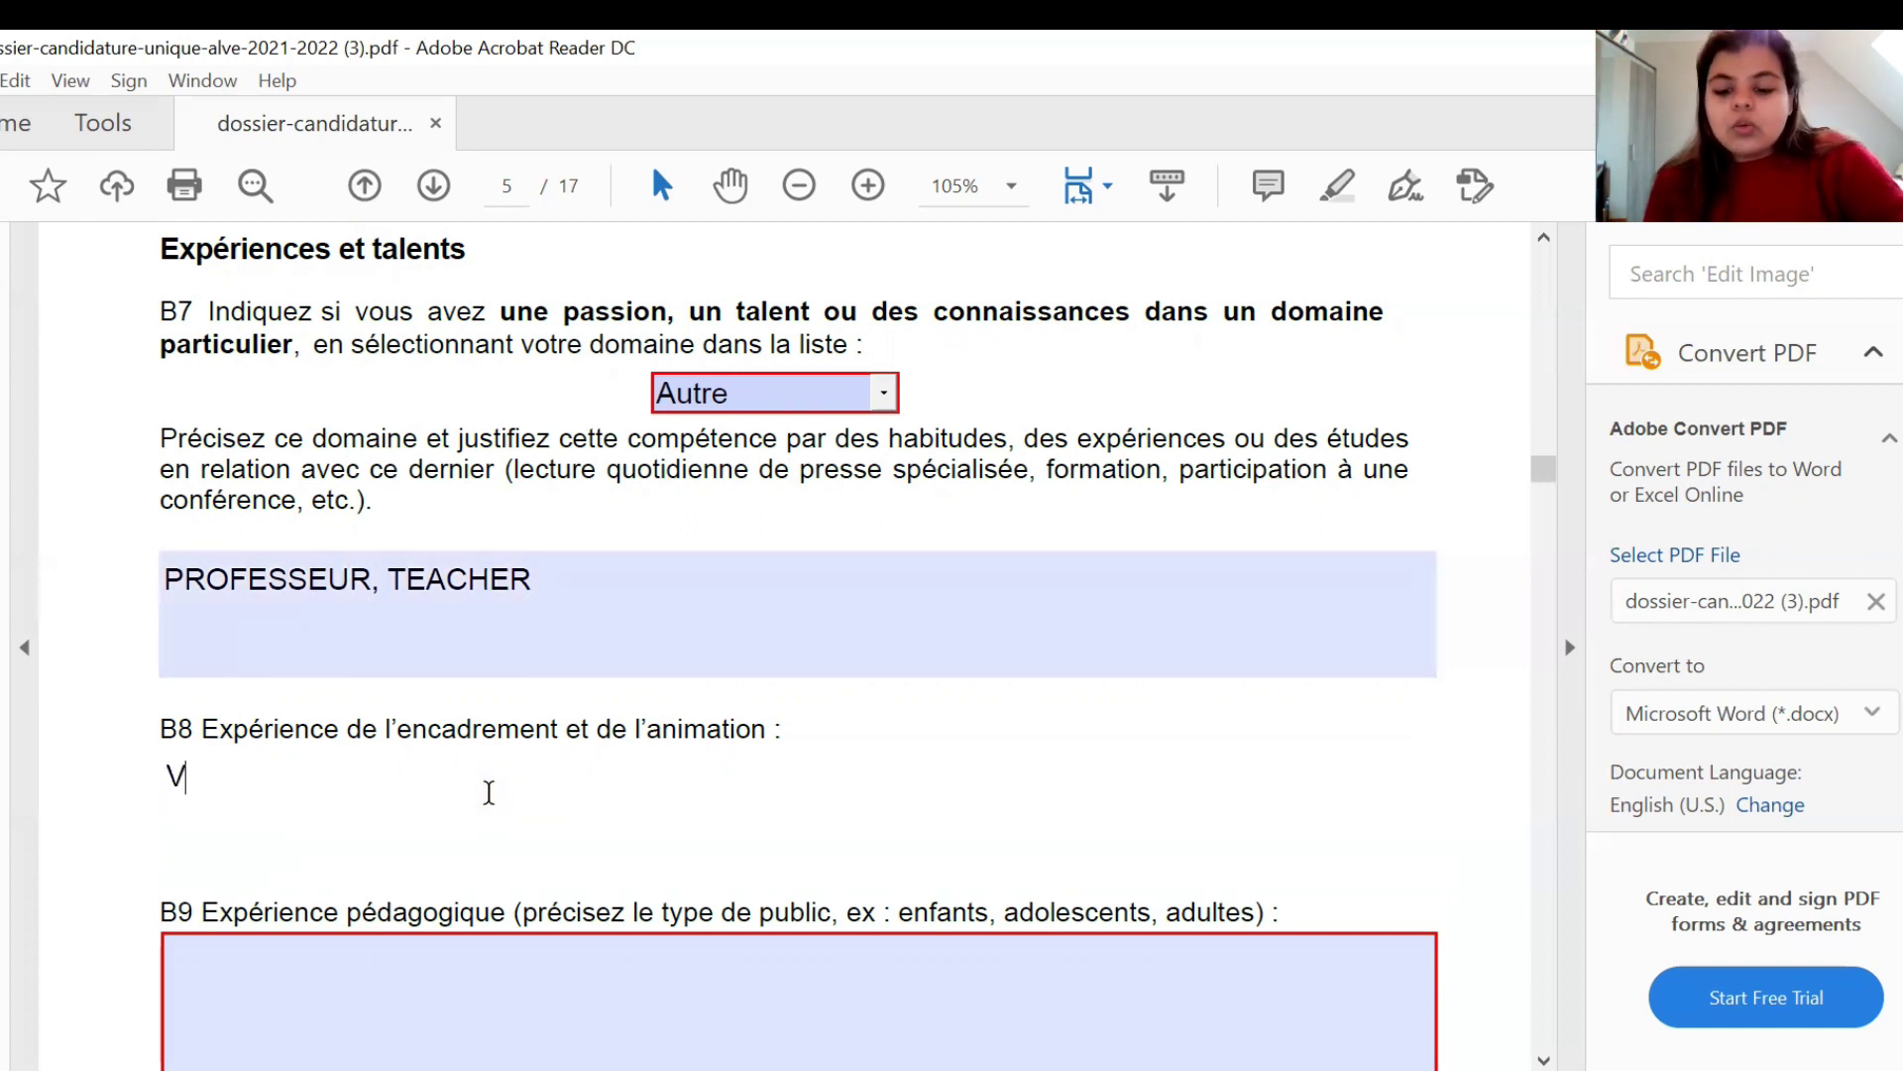
text(OLUNTEER)
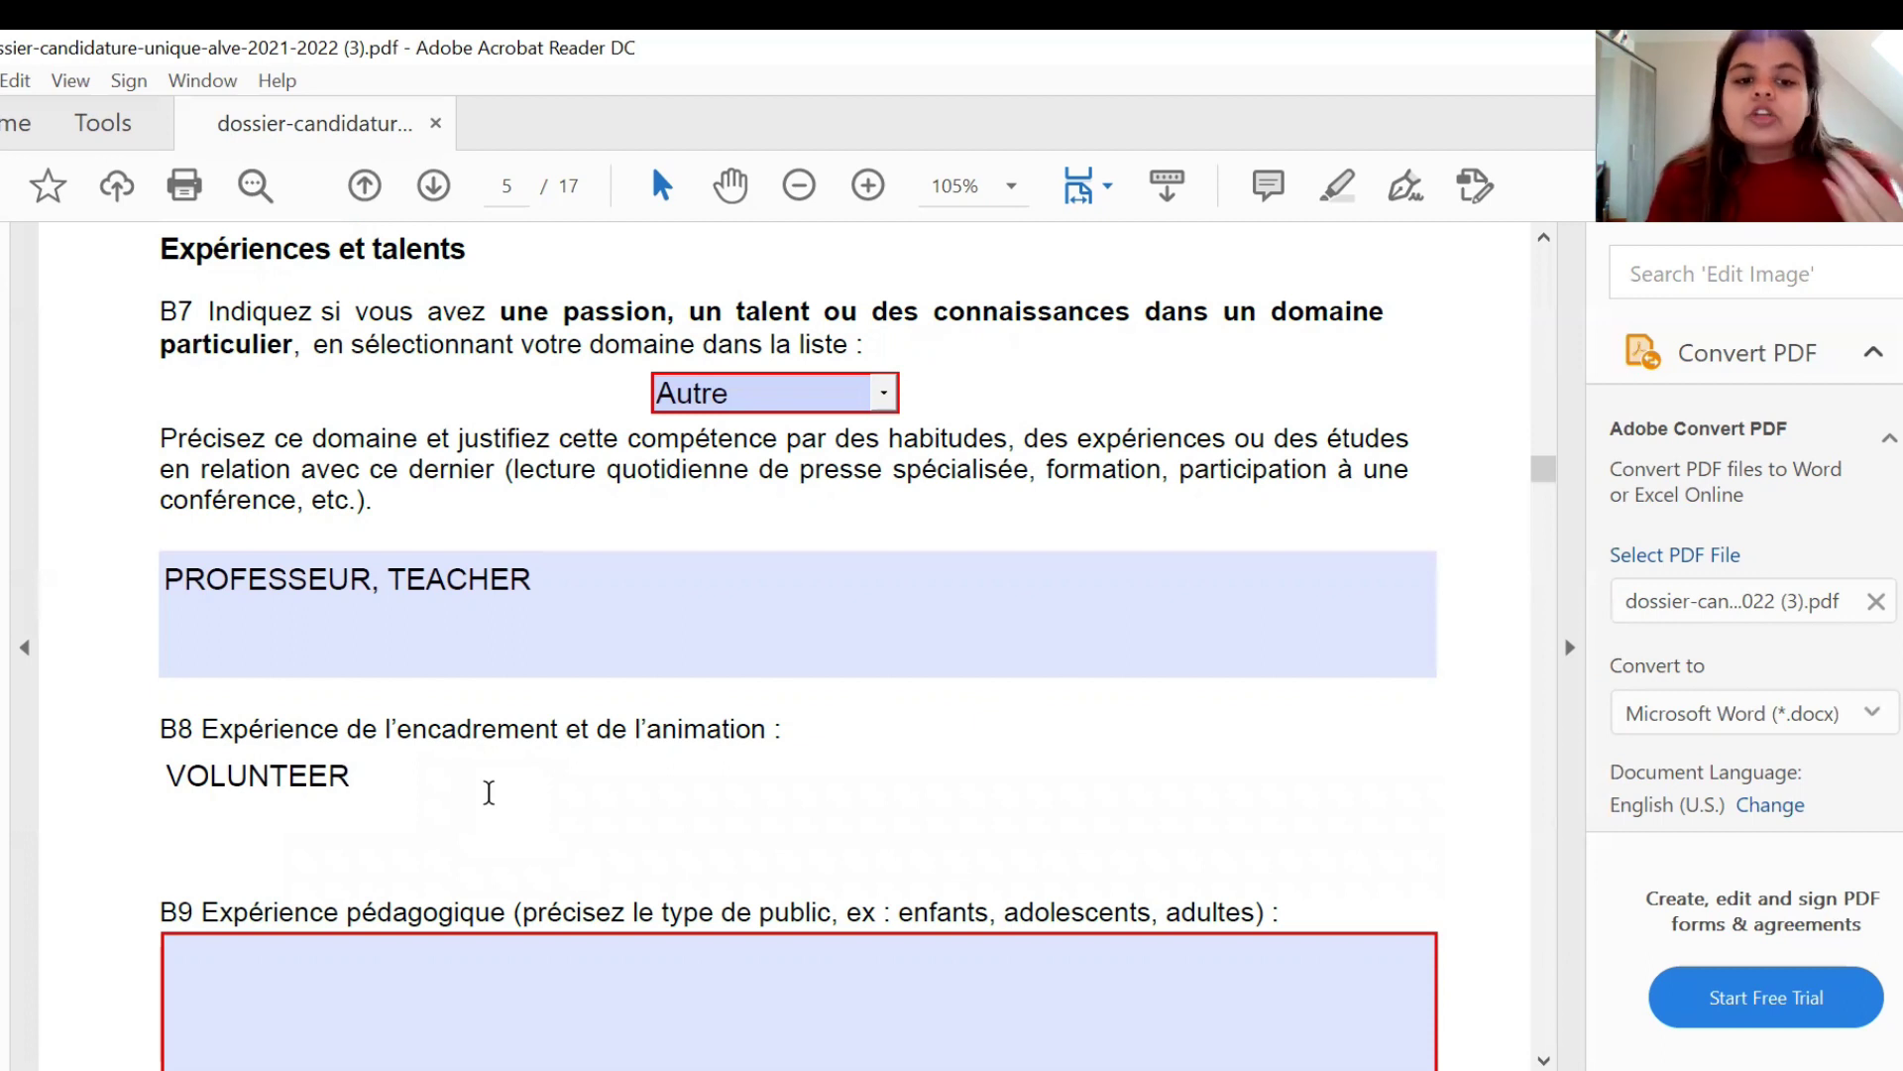
click(51, 755)
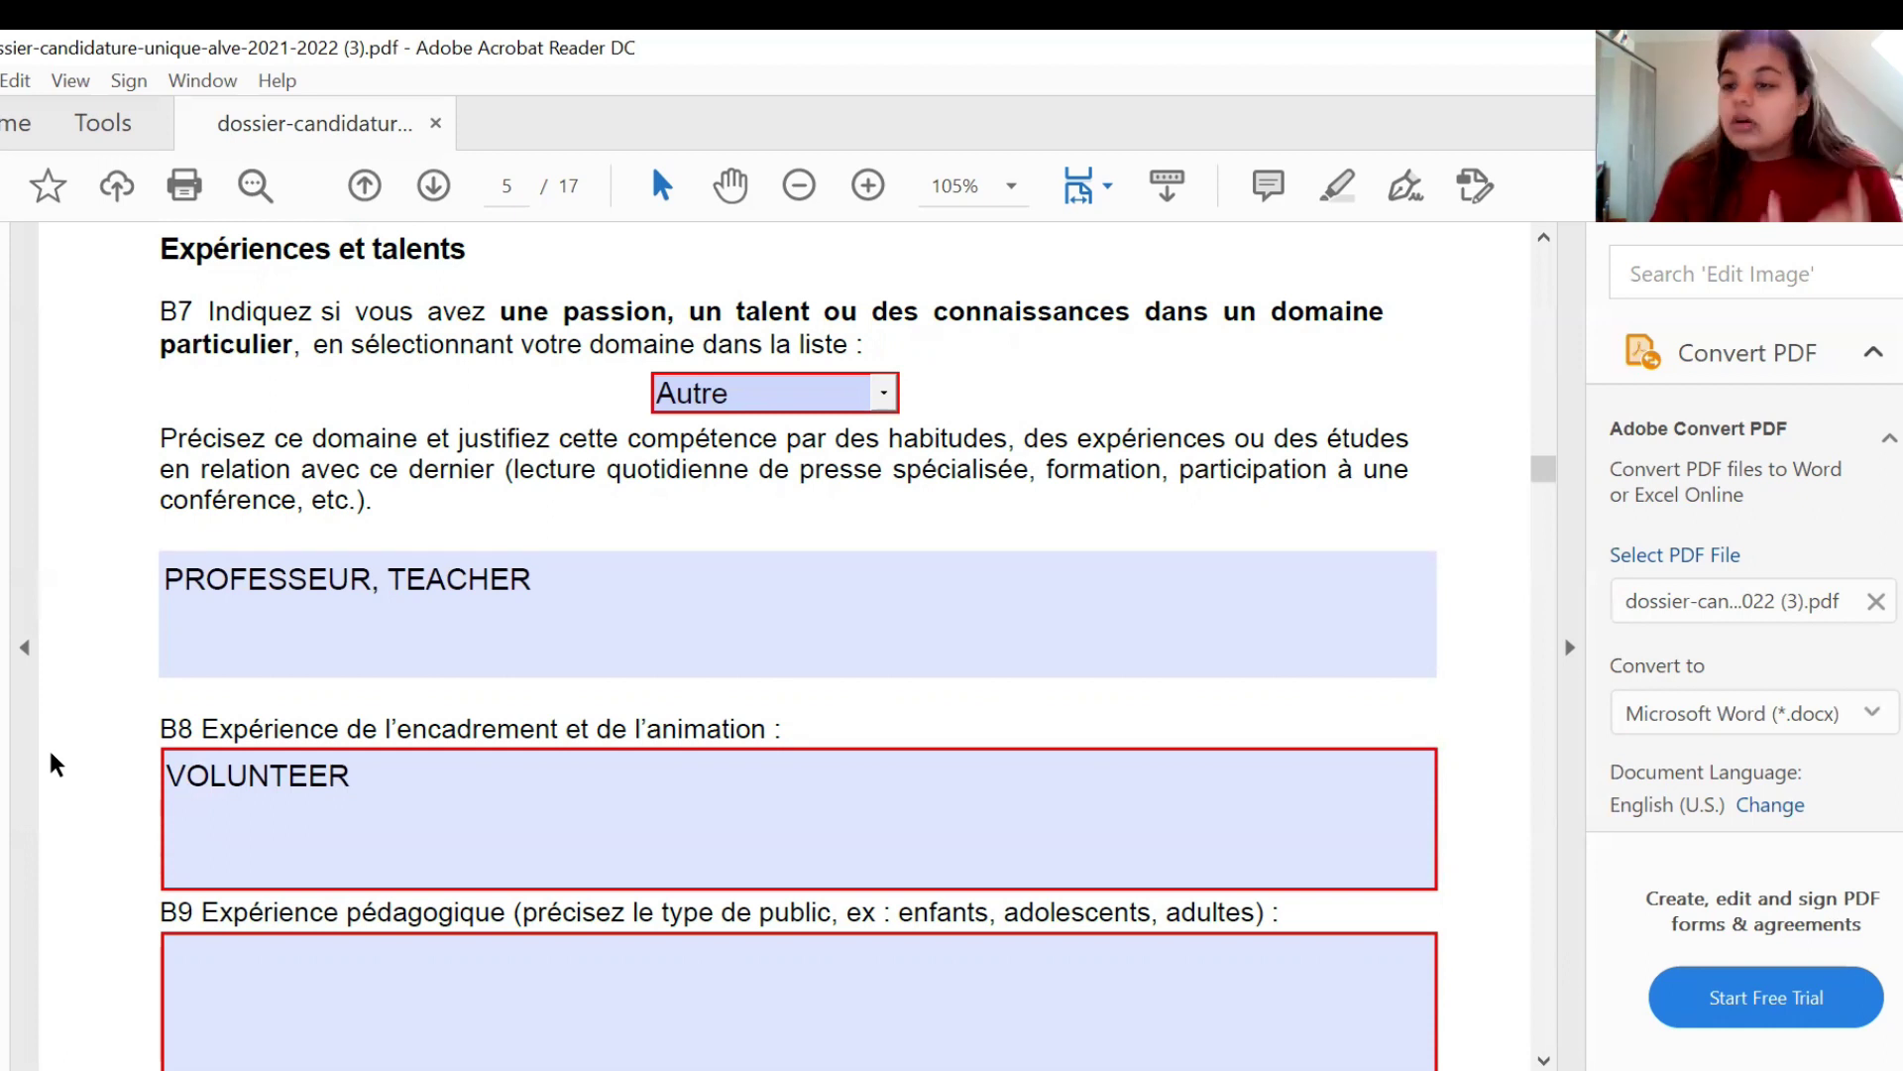
scroll(50, 753, down, 3)
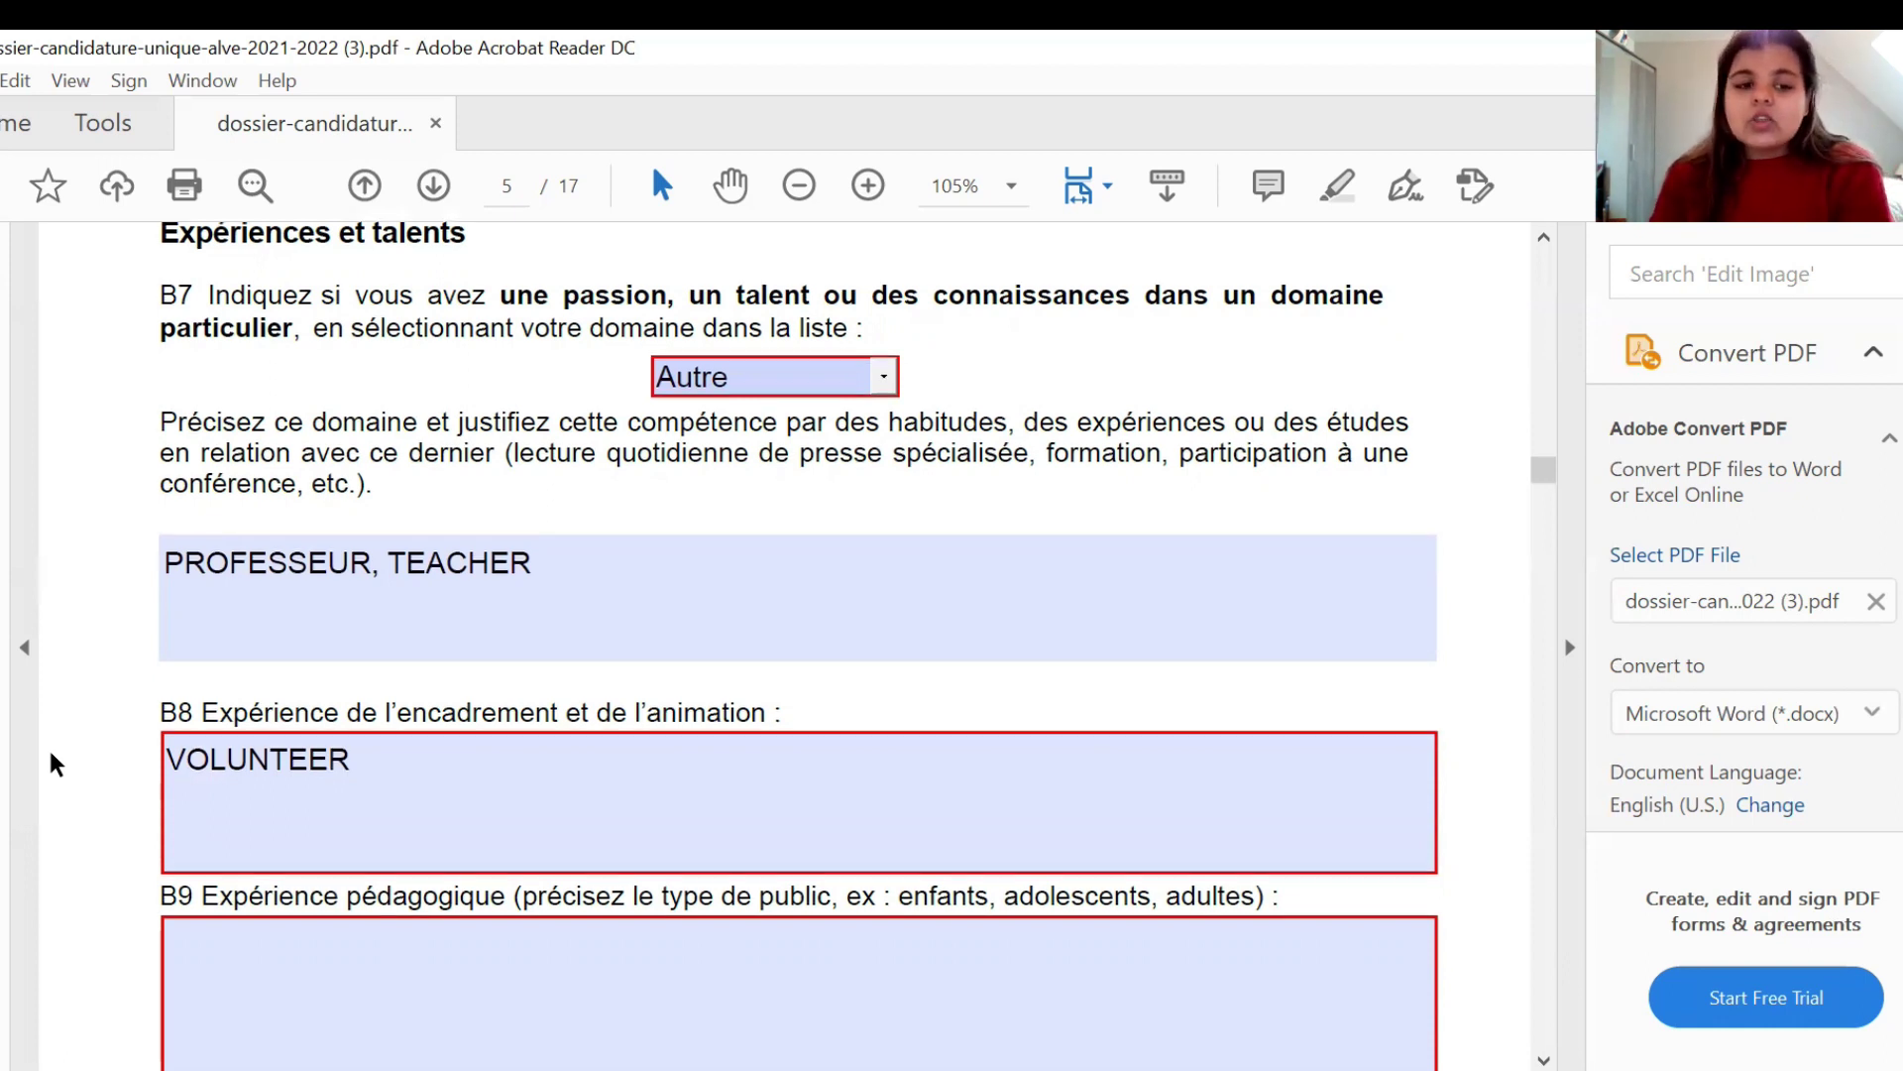
scroll(48, 746, down, 1)
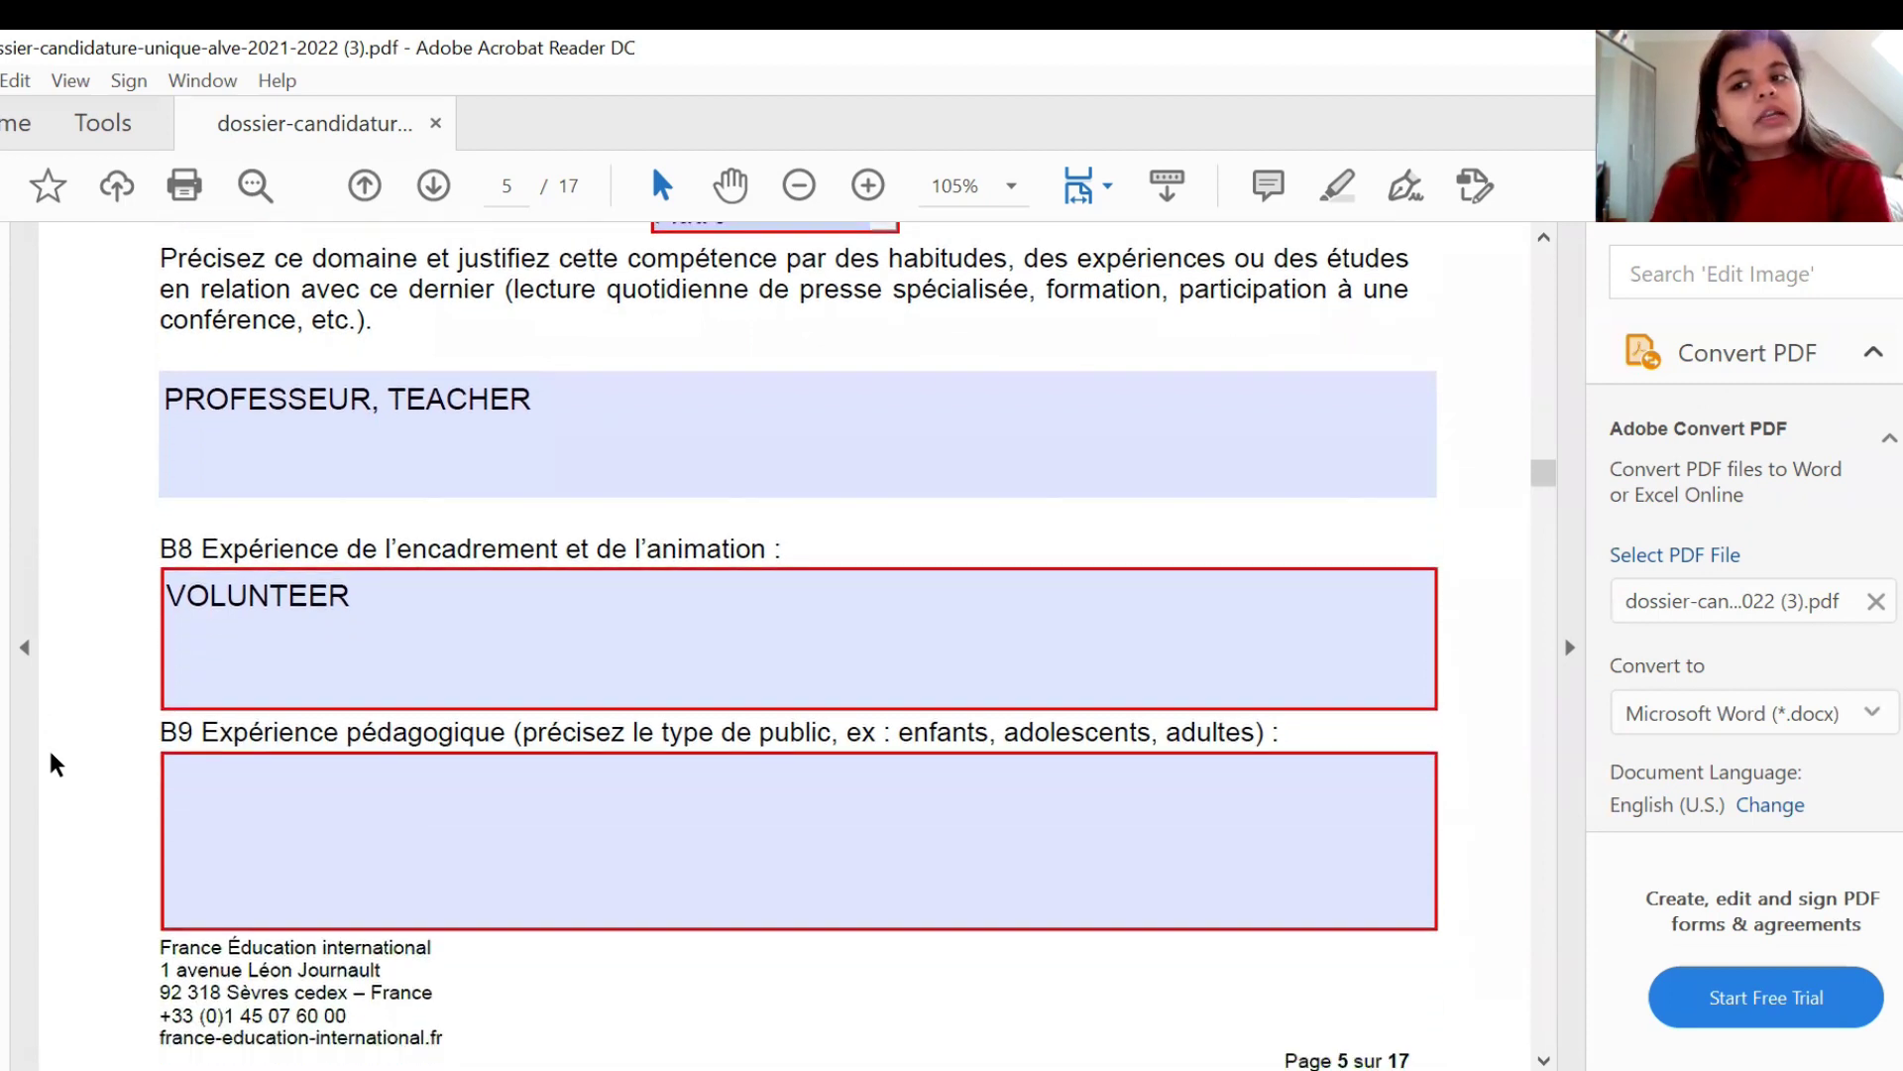
click(263, 786)
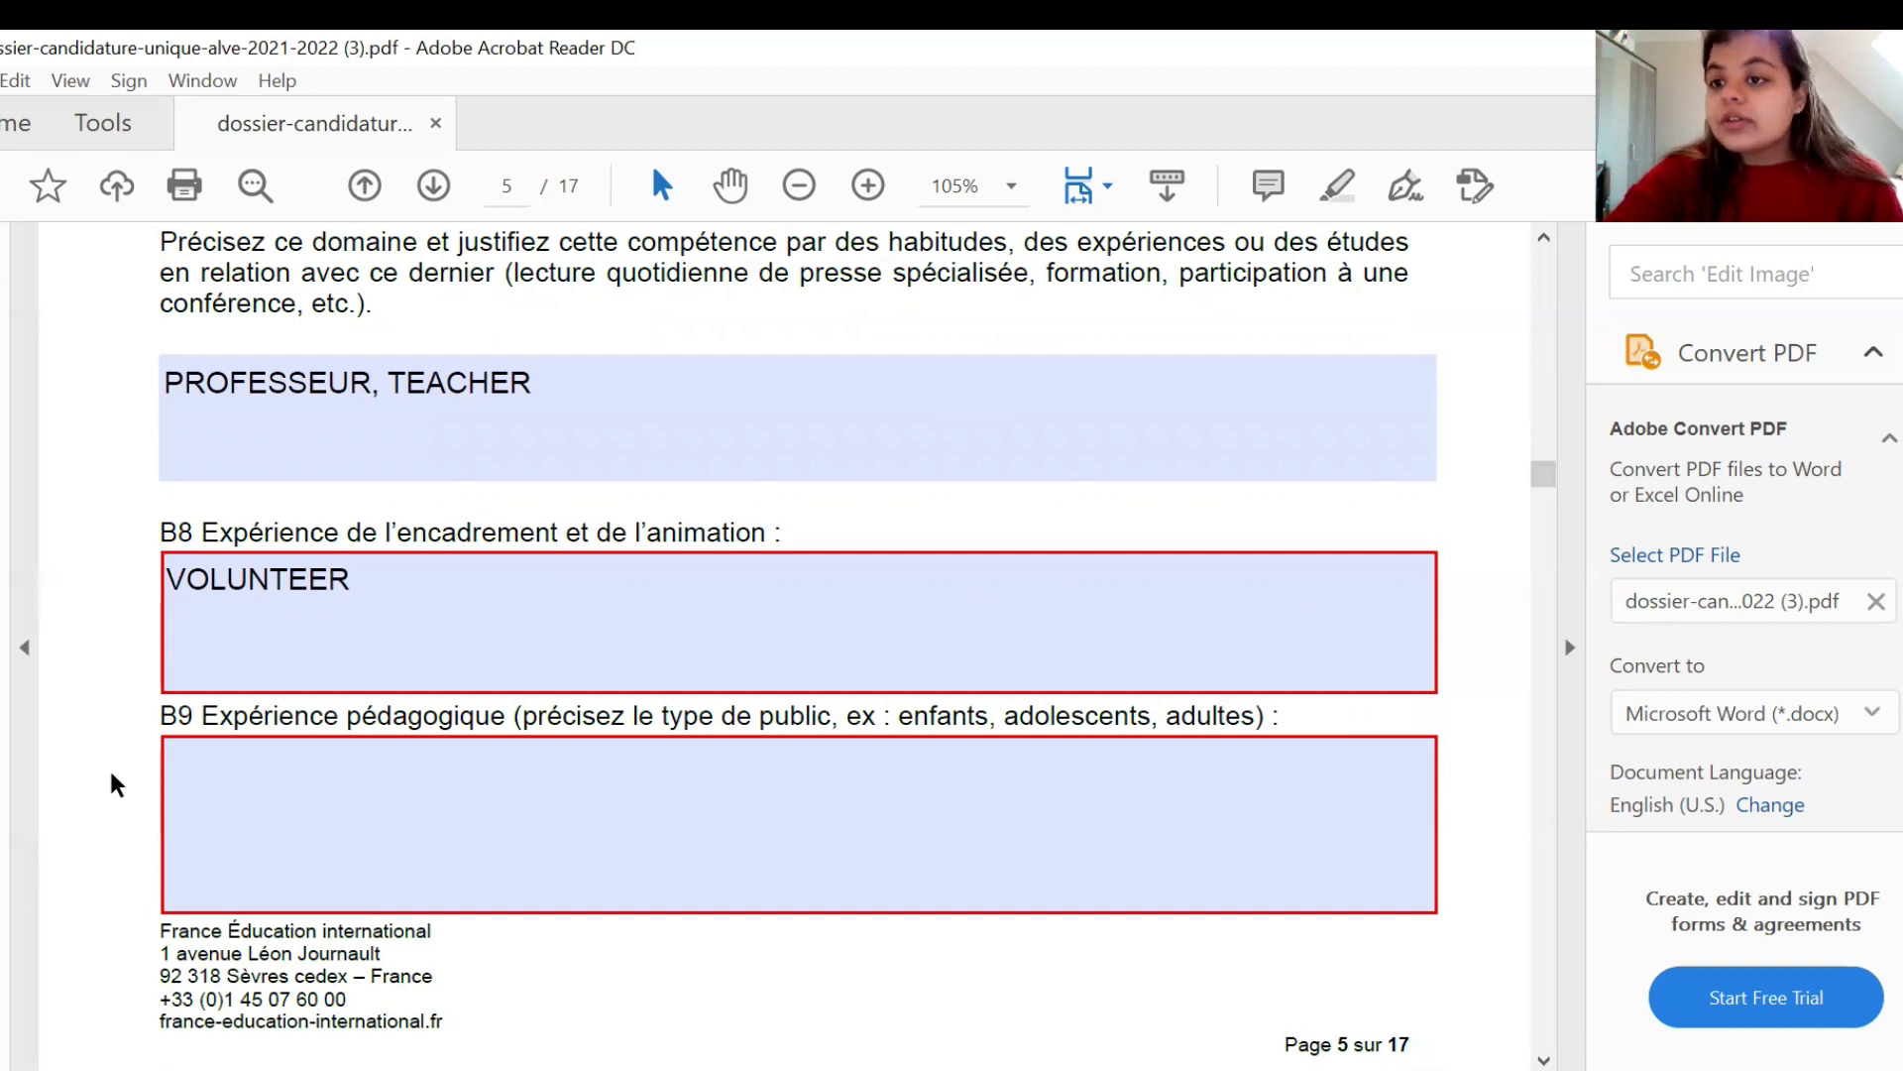
scroll(111, 783, down, 5)
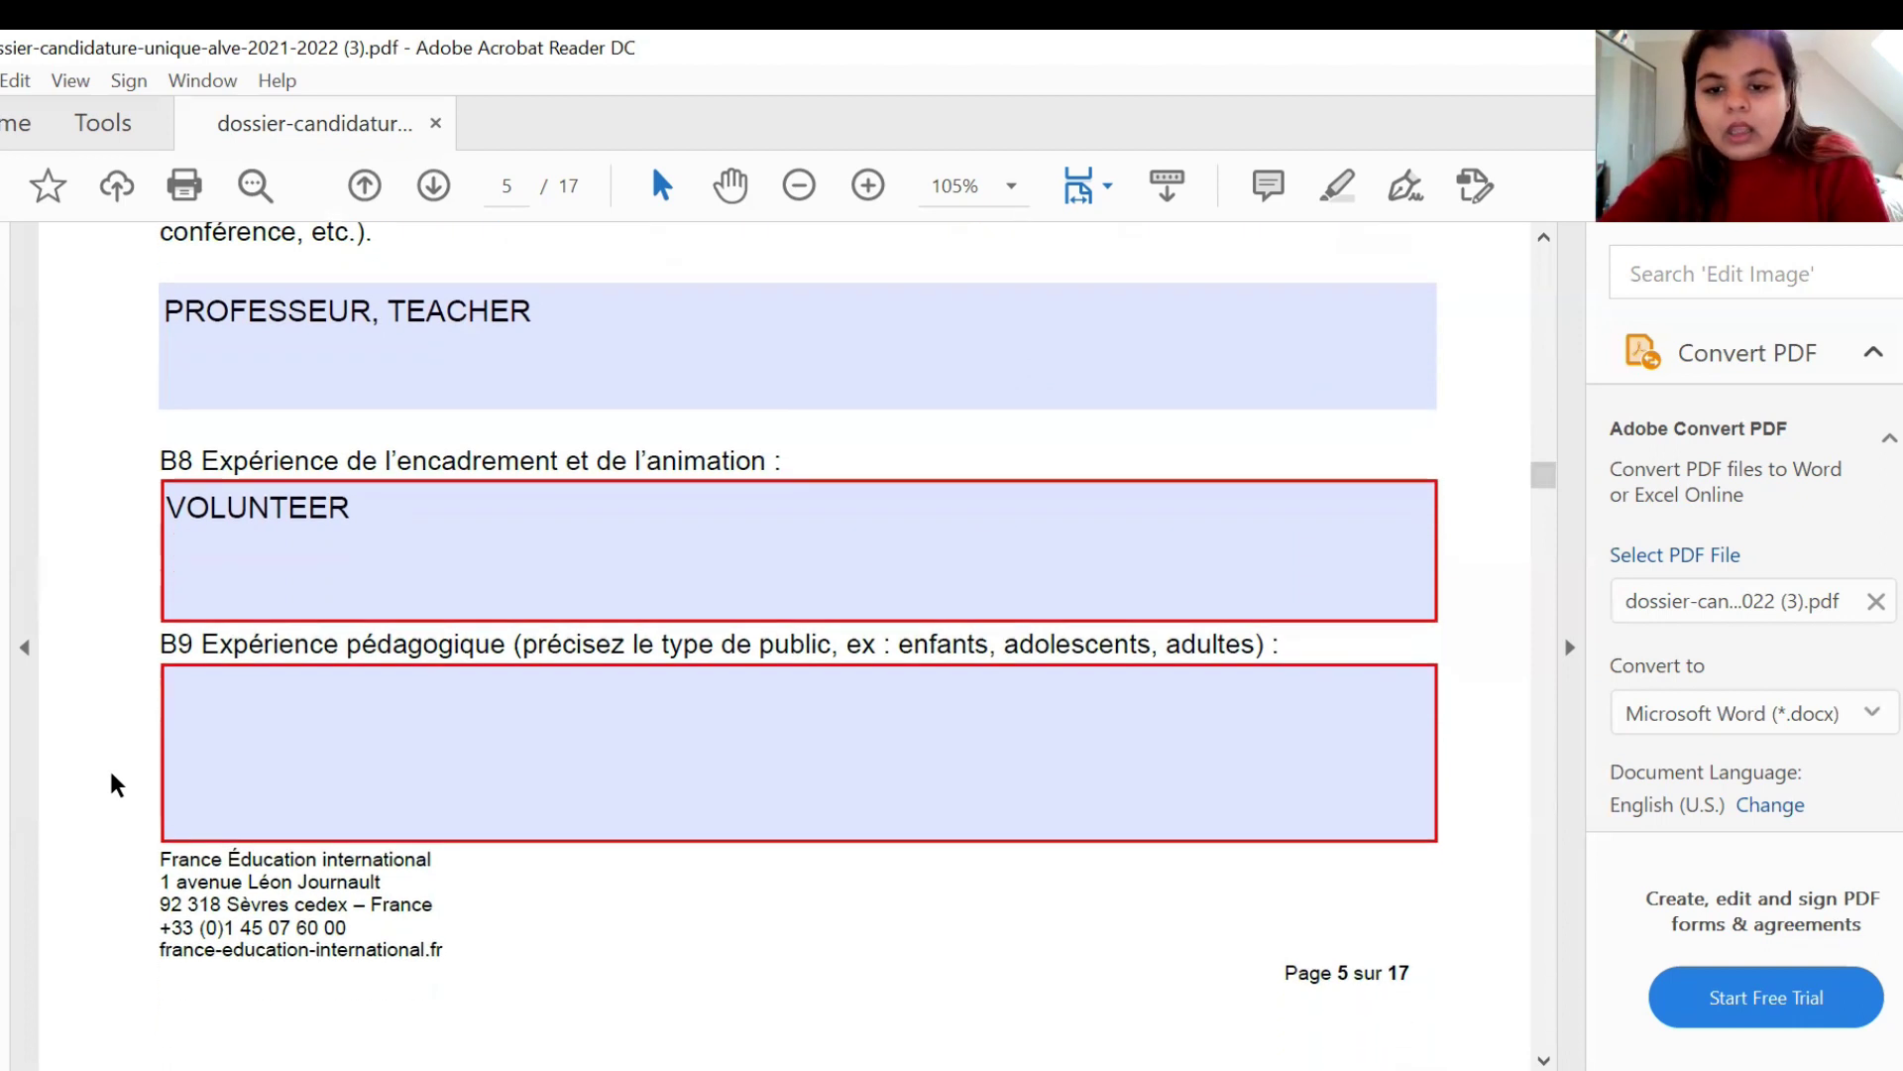
scroll(111, 778, down, 6)
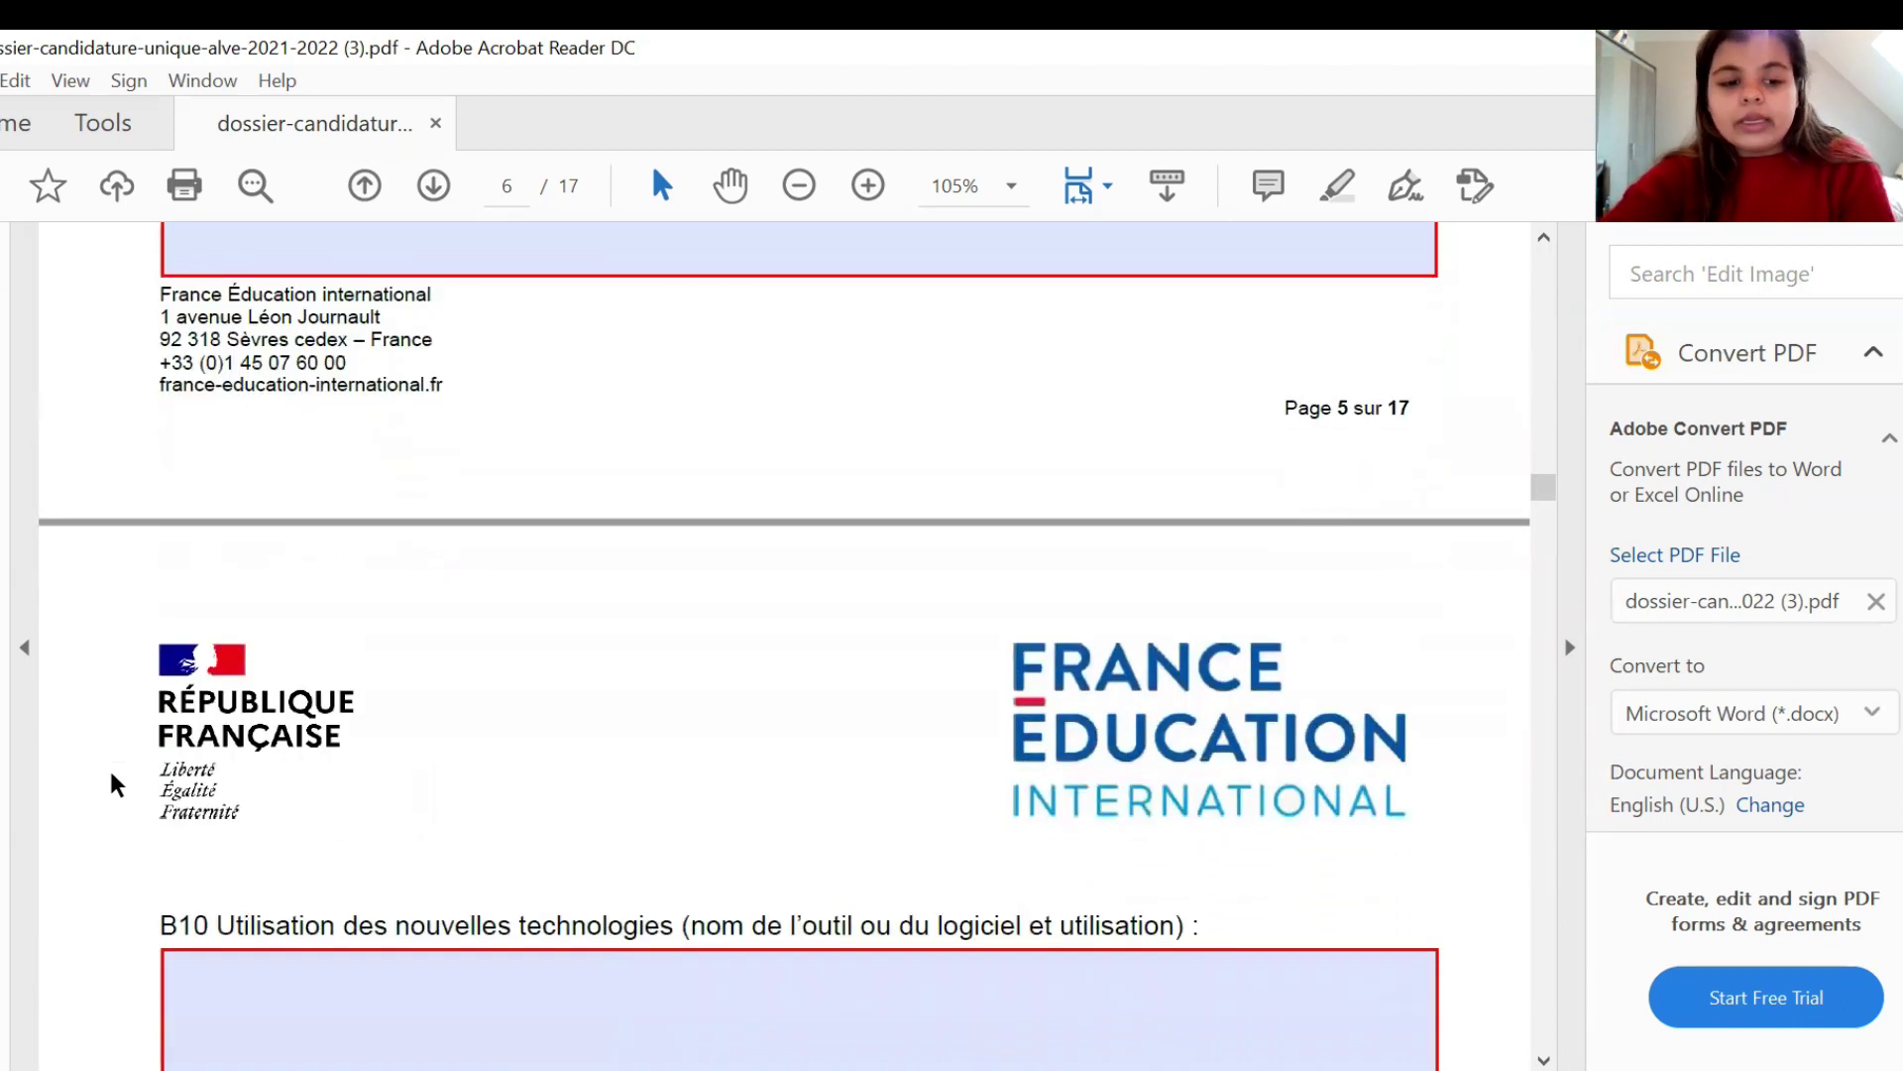
- Enter 'MS WORD, MS EXCEL ,POWER POINT' as the B10 new-technologies answer
click(369, 729)
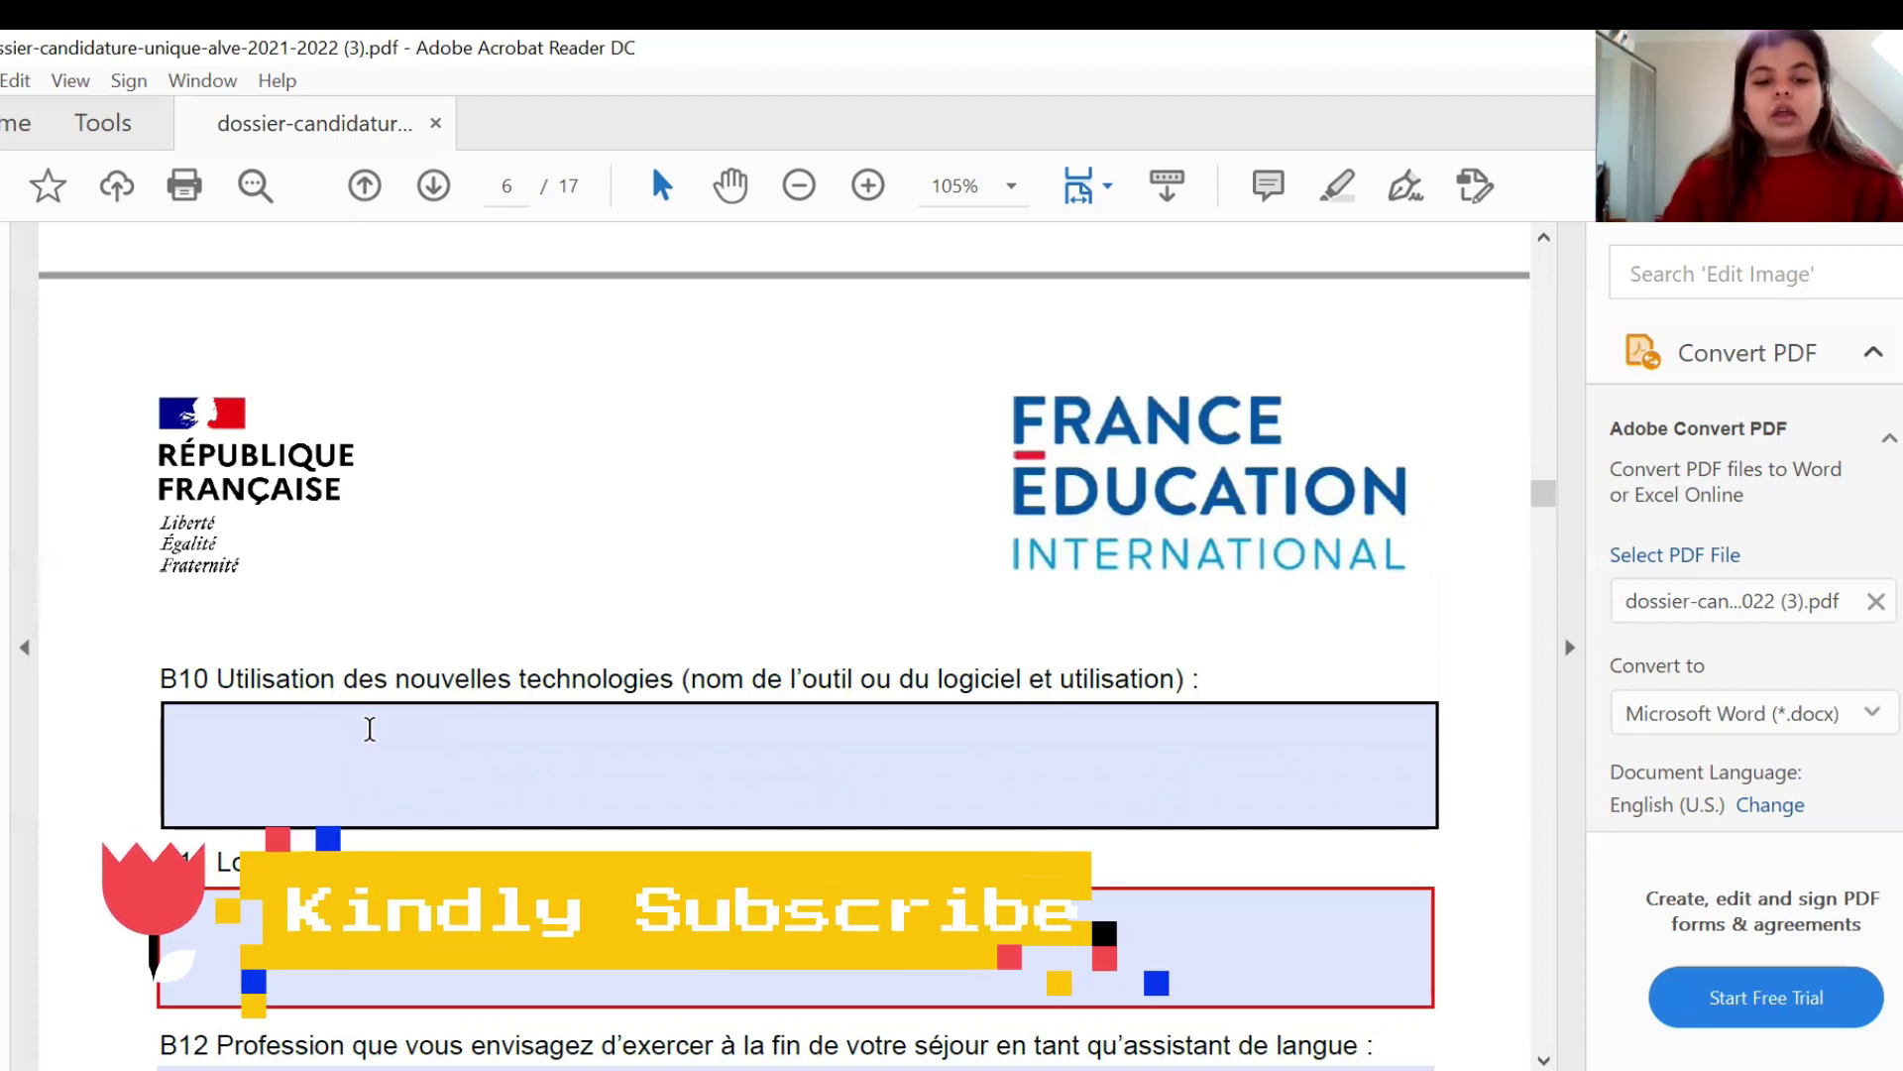
click(369, 728)
text(MS WO)
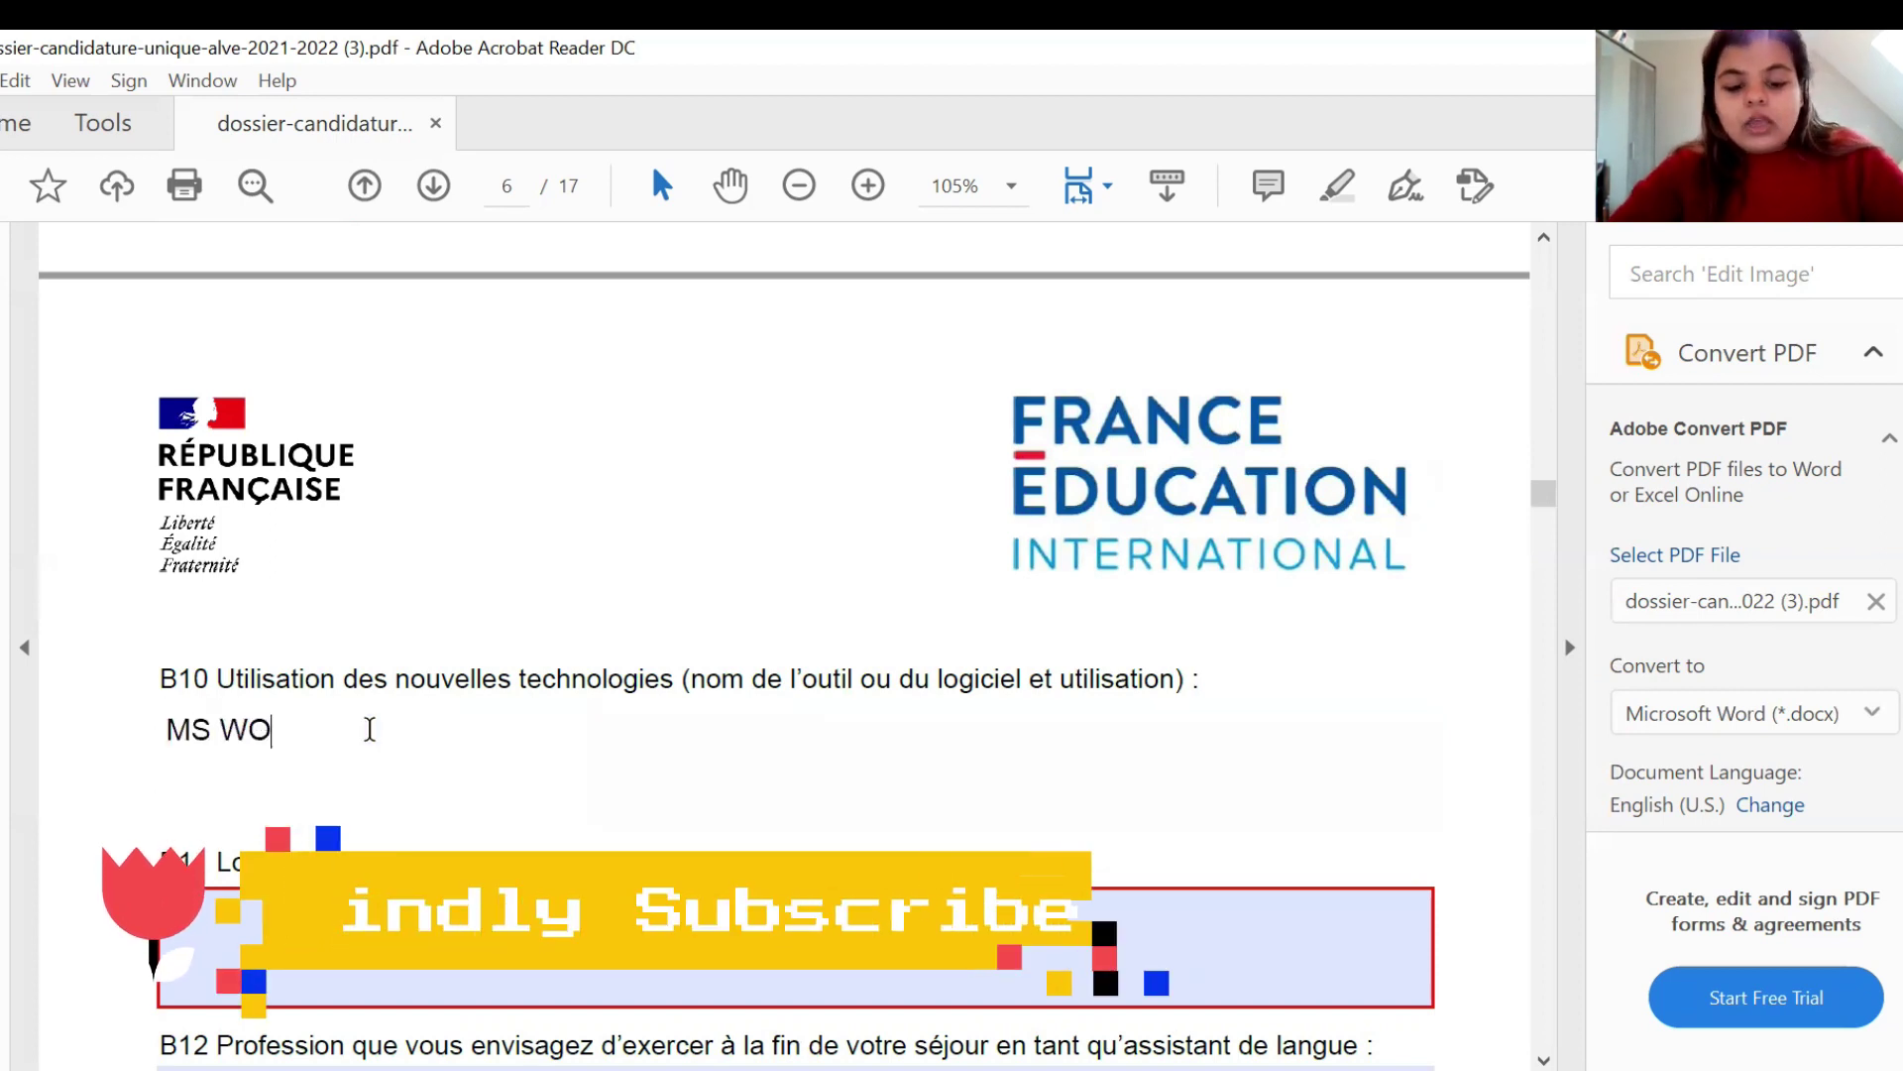
text(RD, MS EXC)
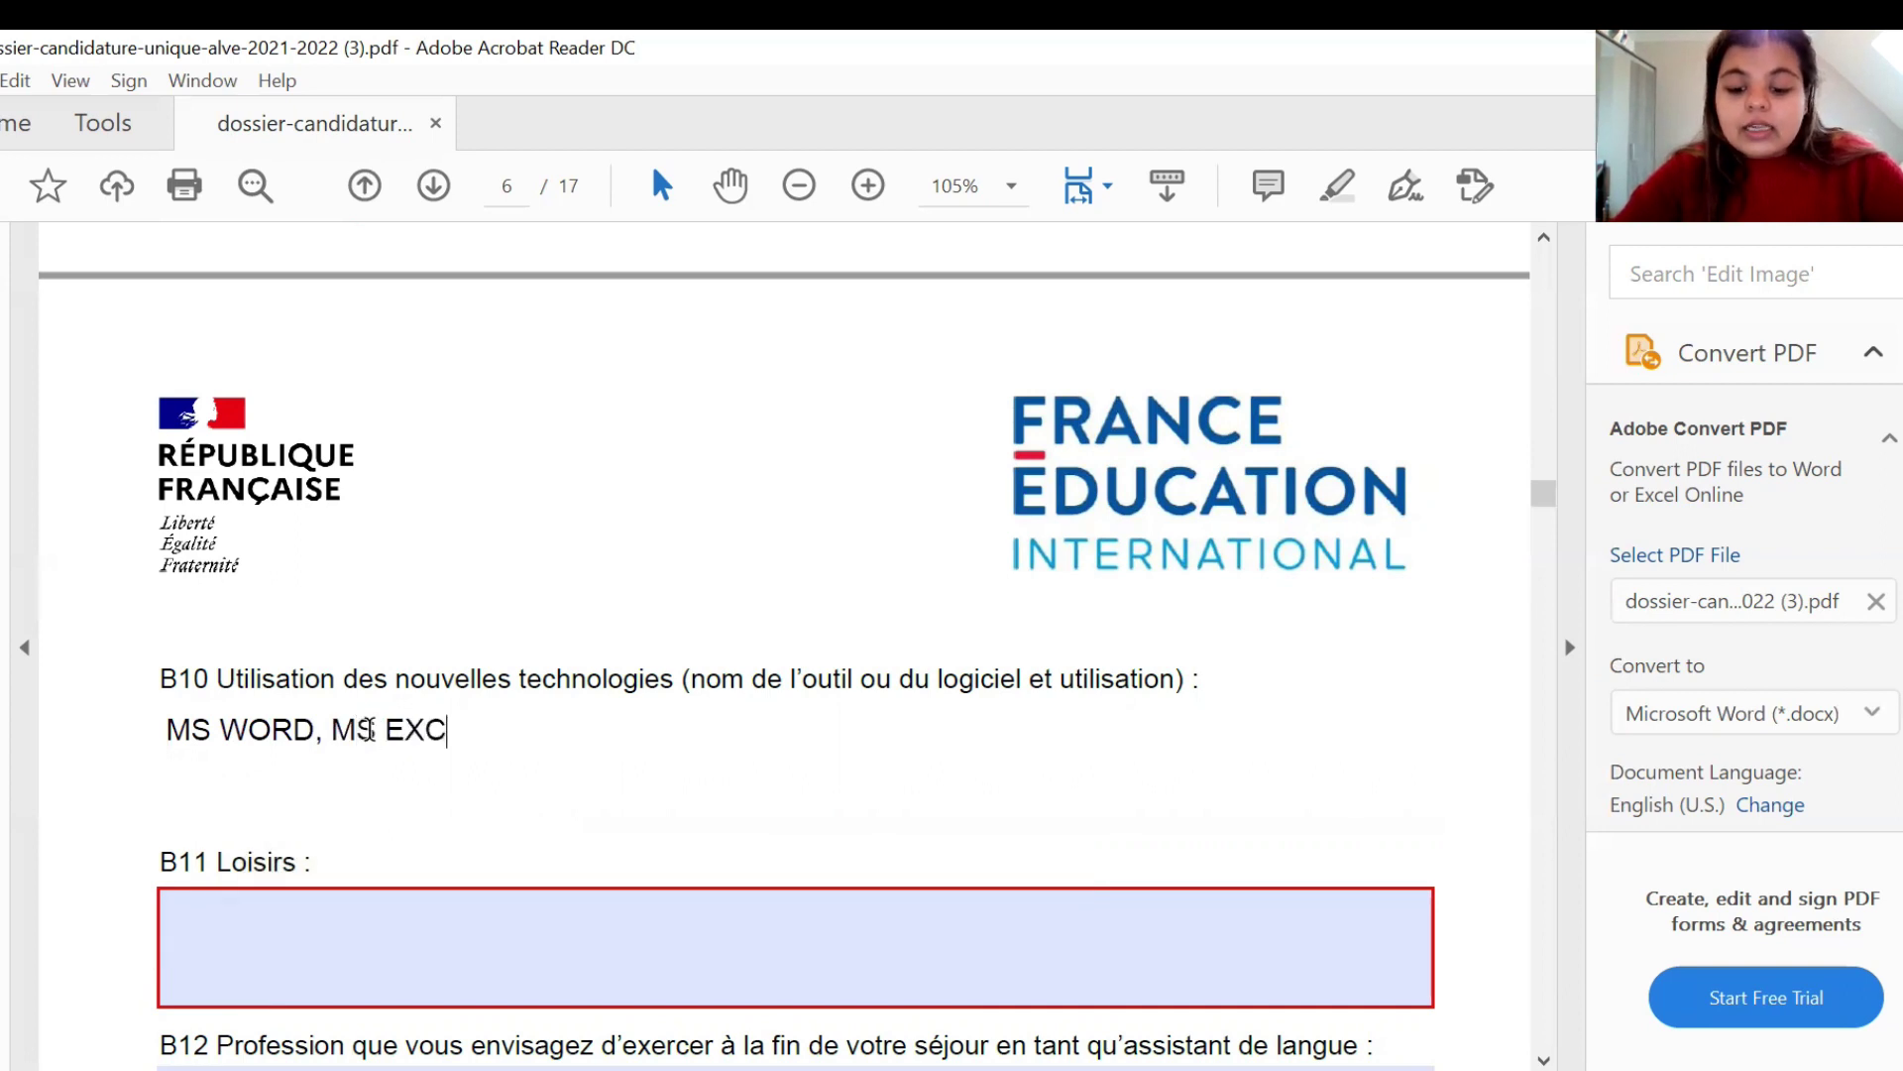
text(EL ,POWER POINT)
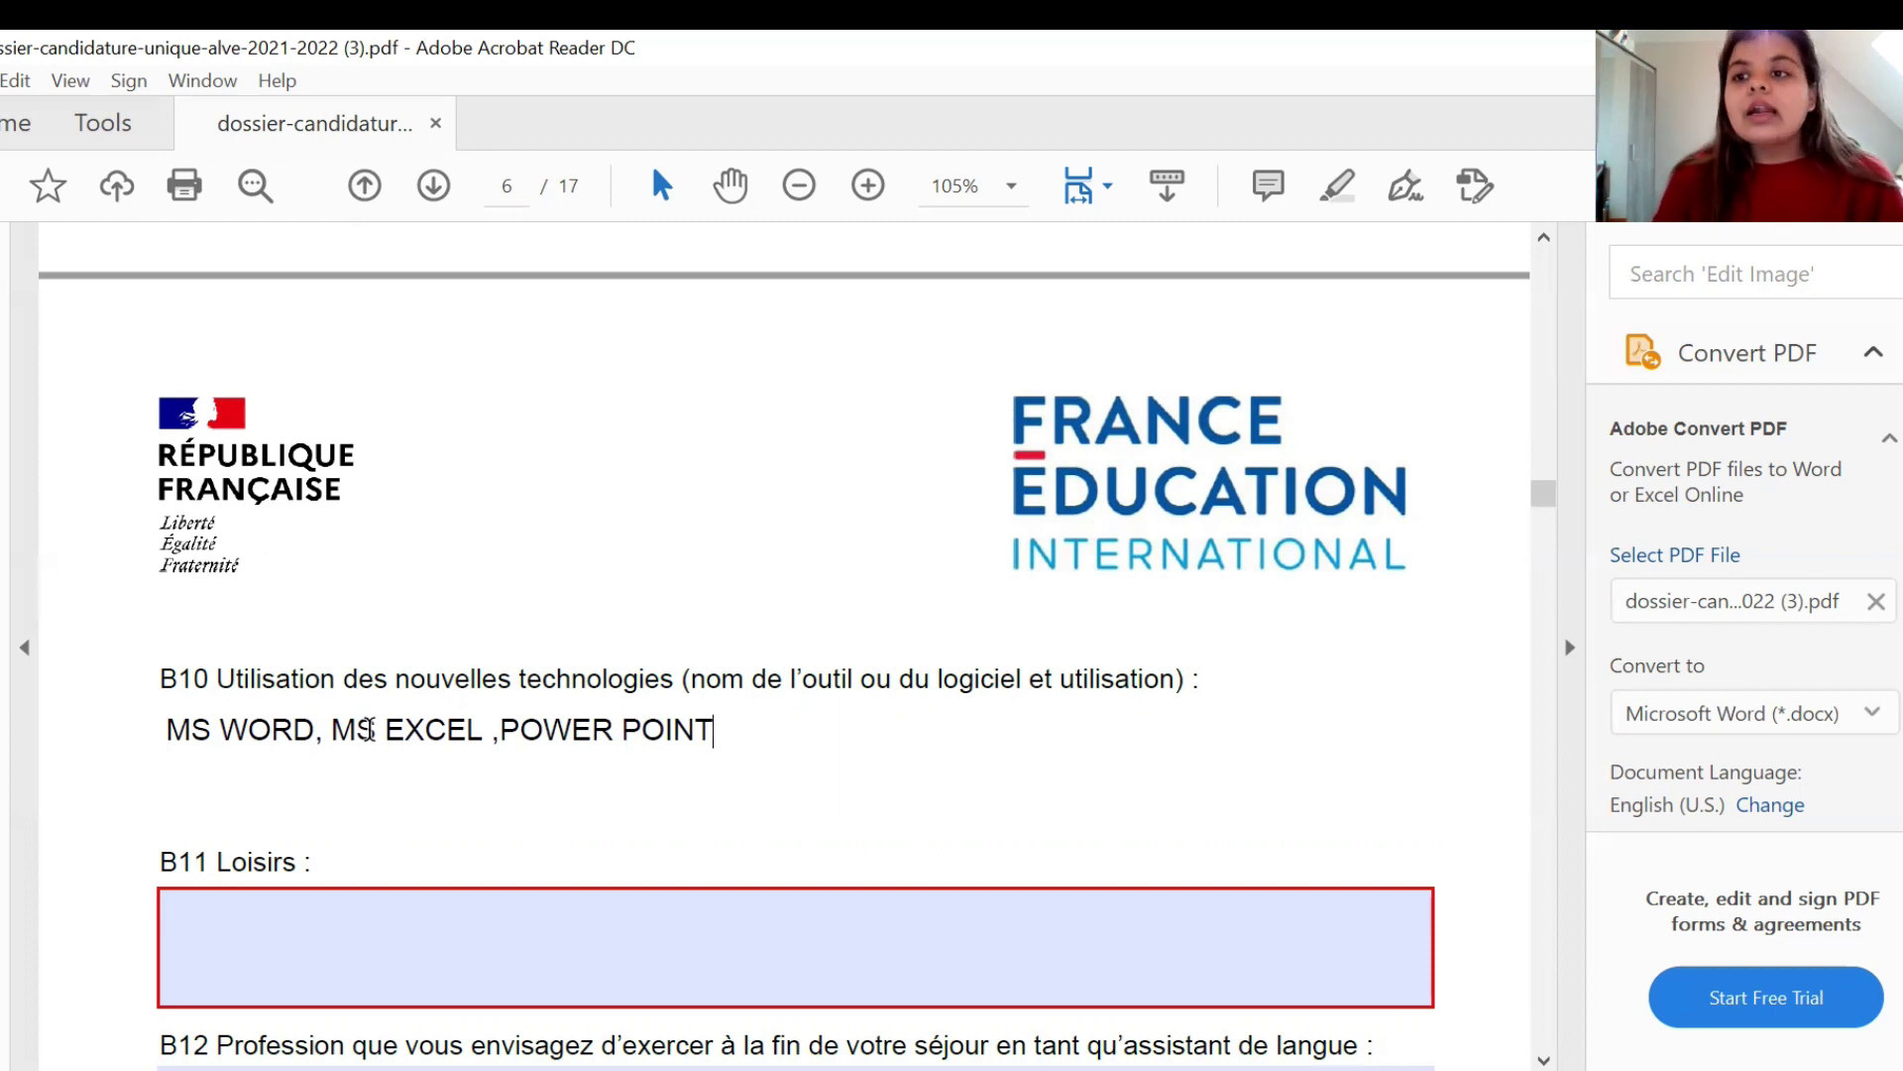
click(68, 797)
click(1138, 731)
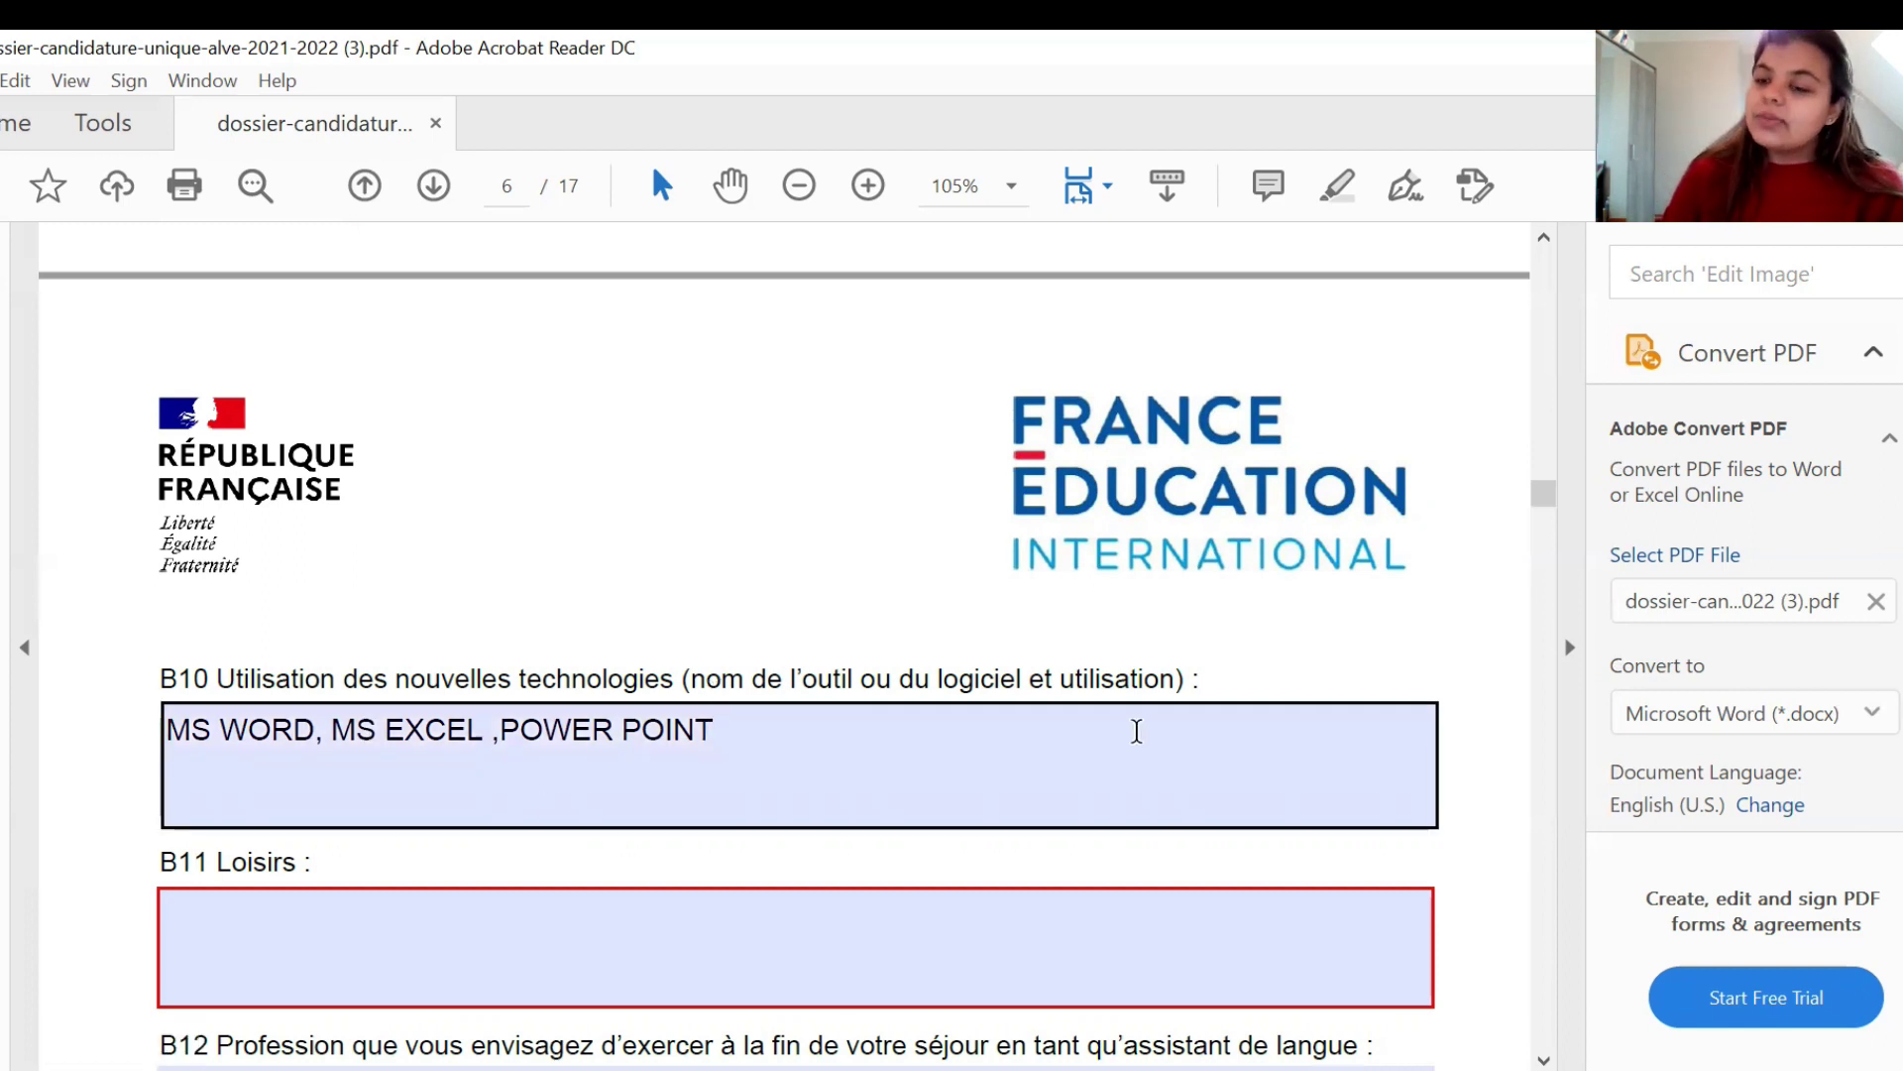
click(87, 732)
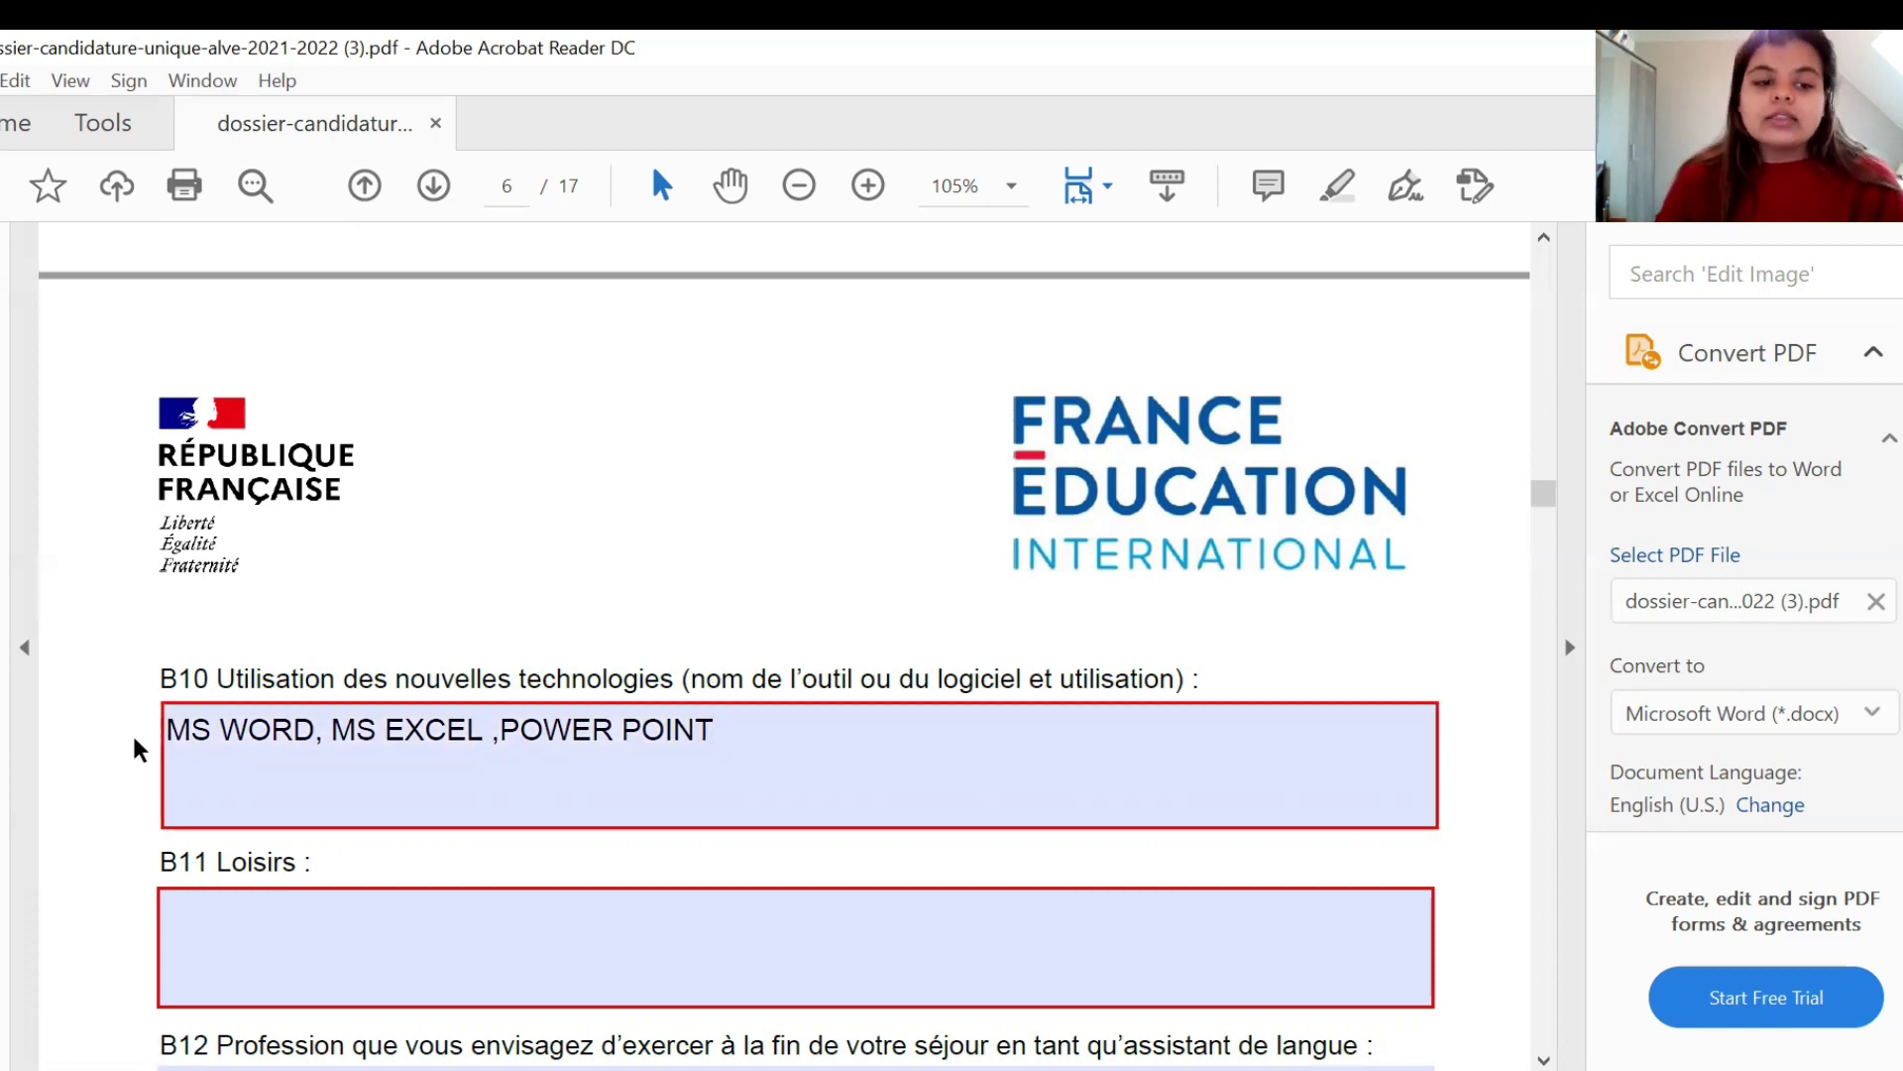
scroll(134, 741, down, 1)
scroll(134, 740, down, 2)
click(256, 783)
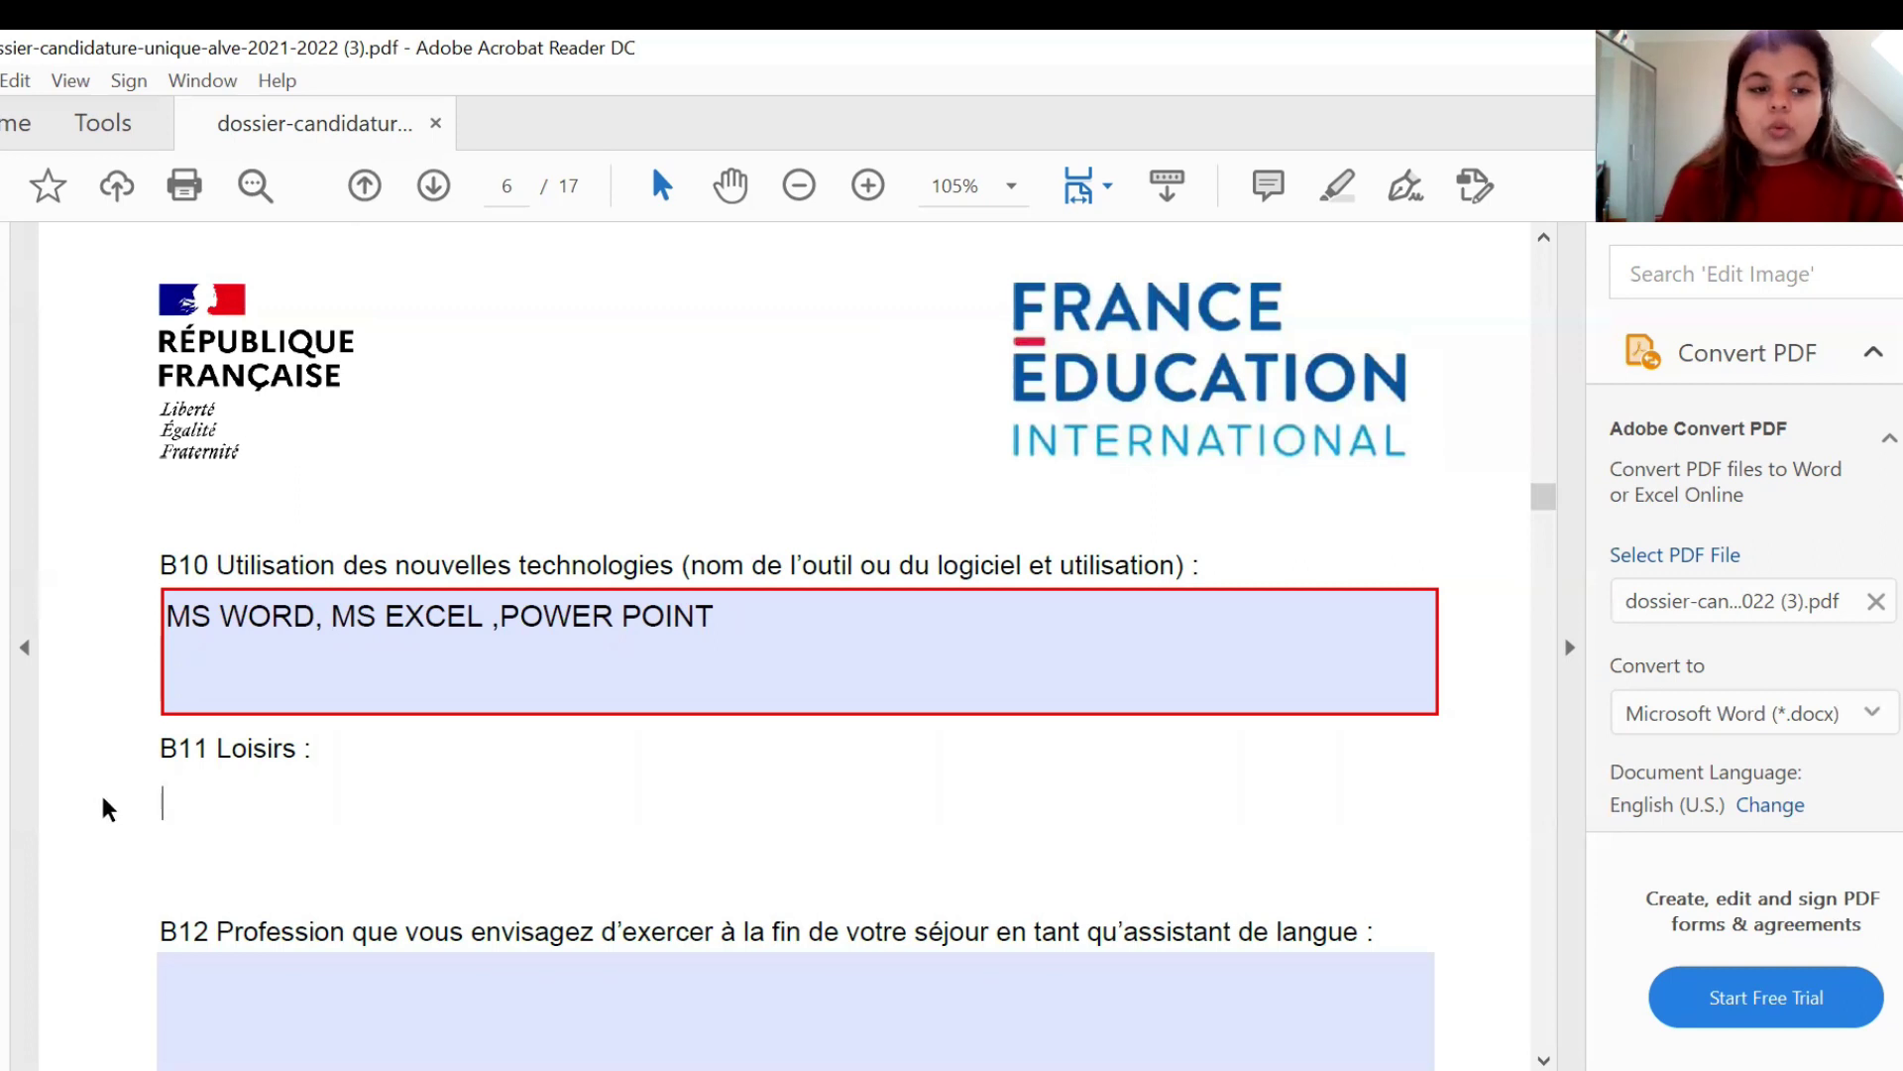
- Leave B11 Loisirs empty and enter PROFESSEUR as the B12 intended profession
click(99, 791)
scroll(101, 793, down, 1)
scroll(221, 807, down, 2)
click(223, 816)
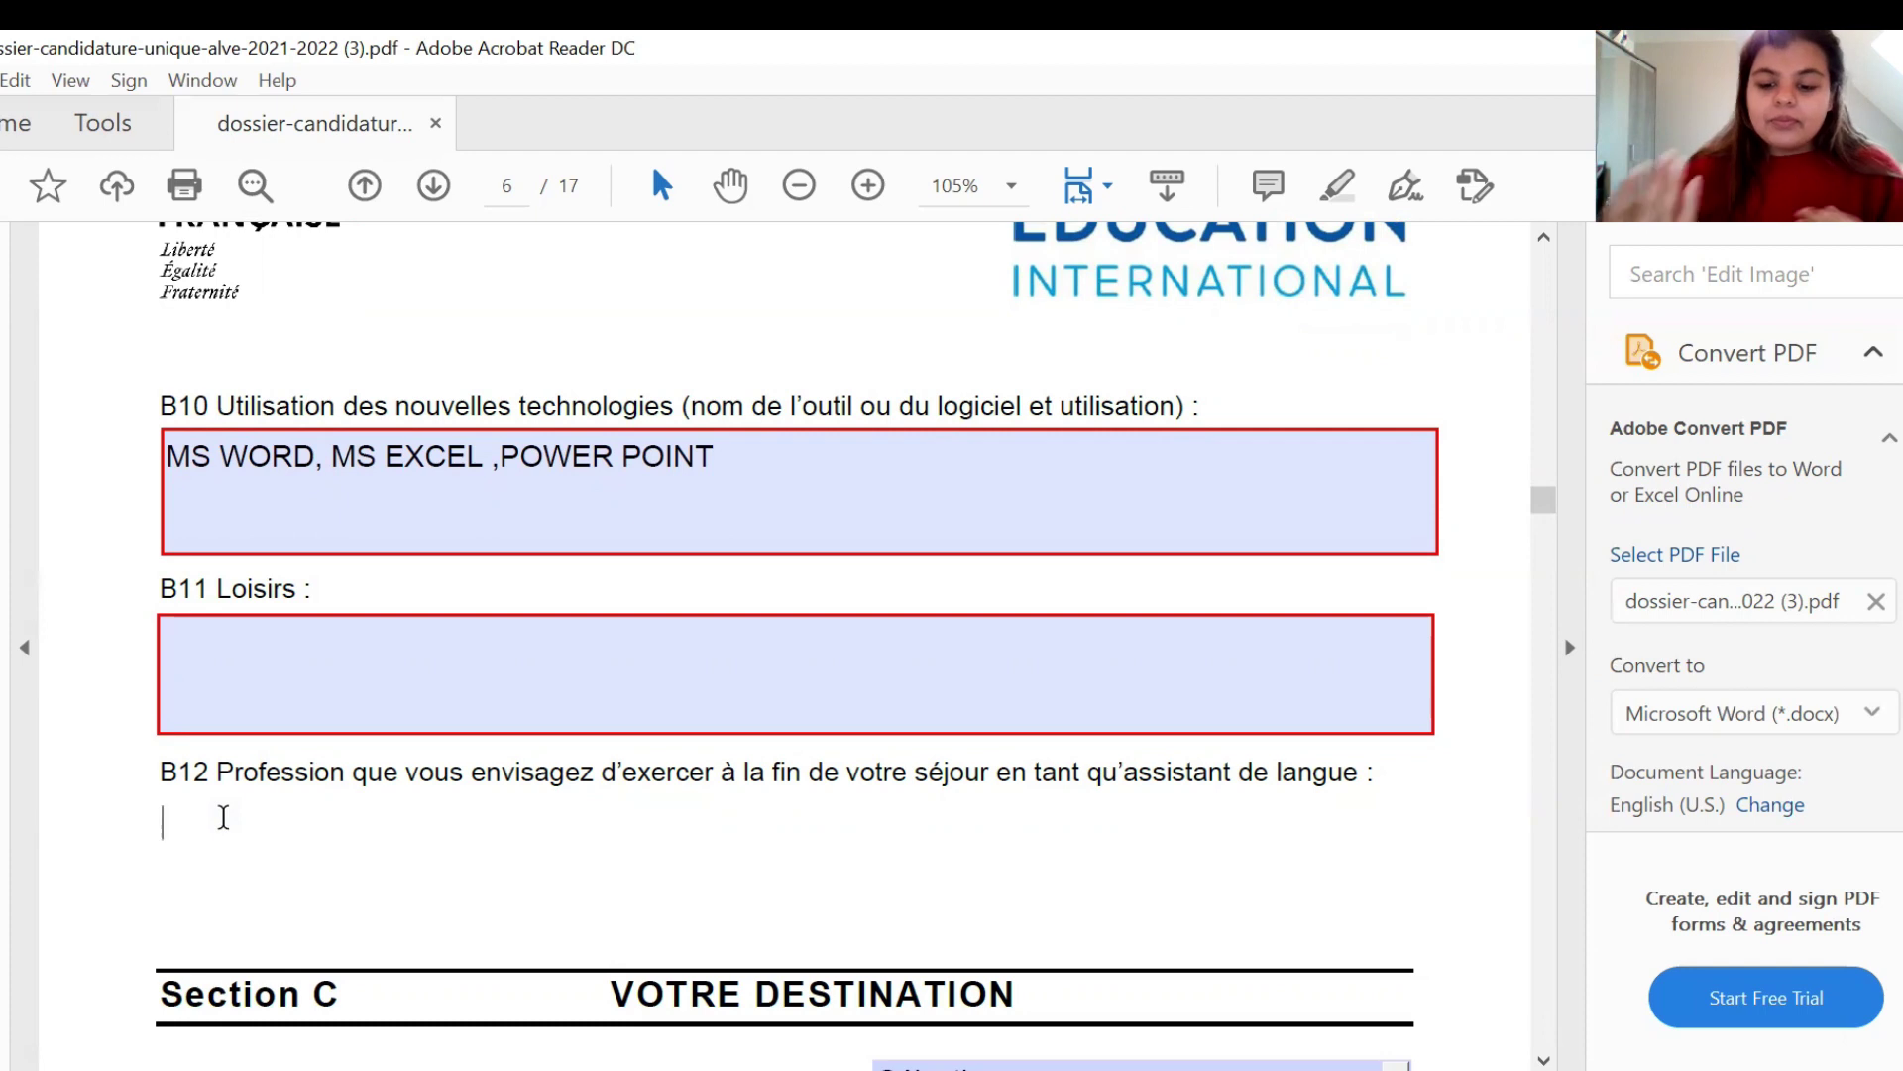
text(PROFESSEUR)
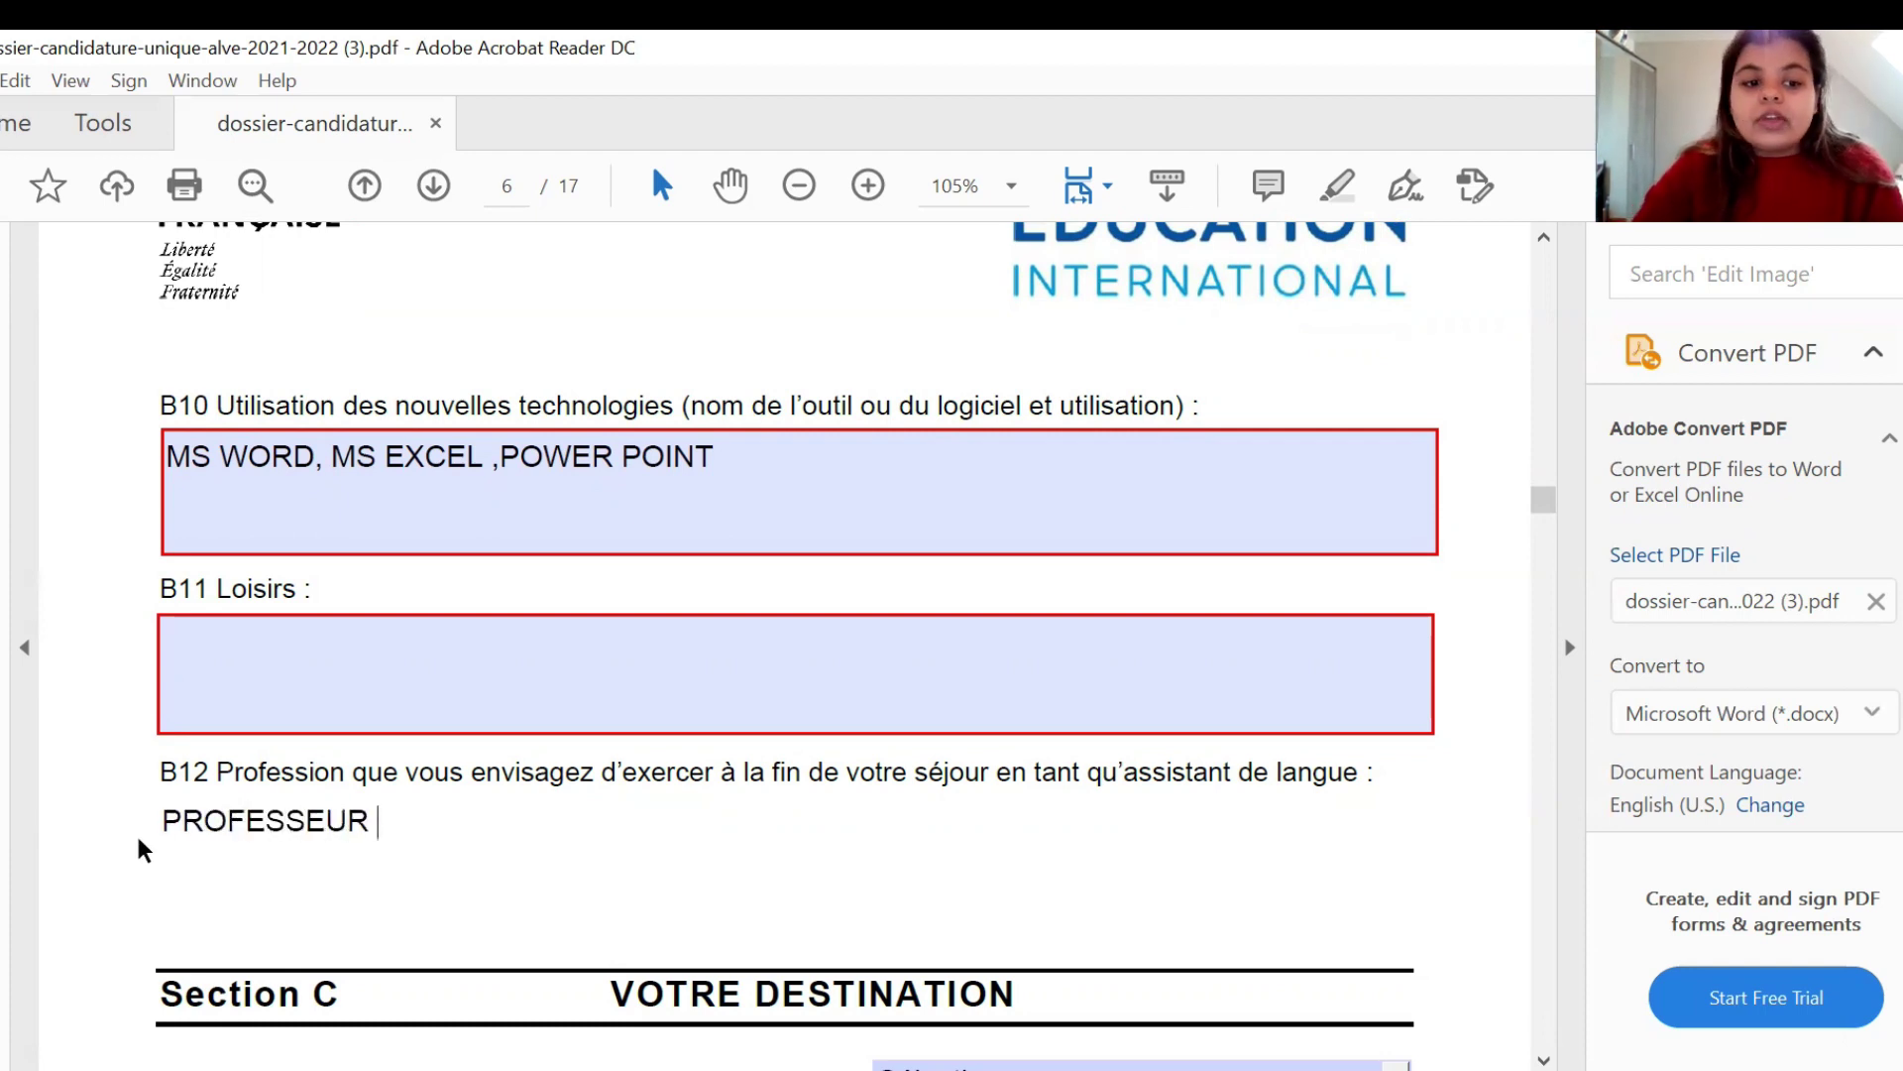
click(130, 842)
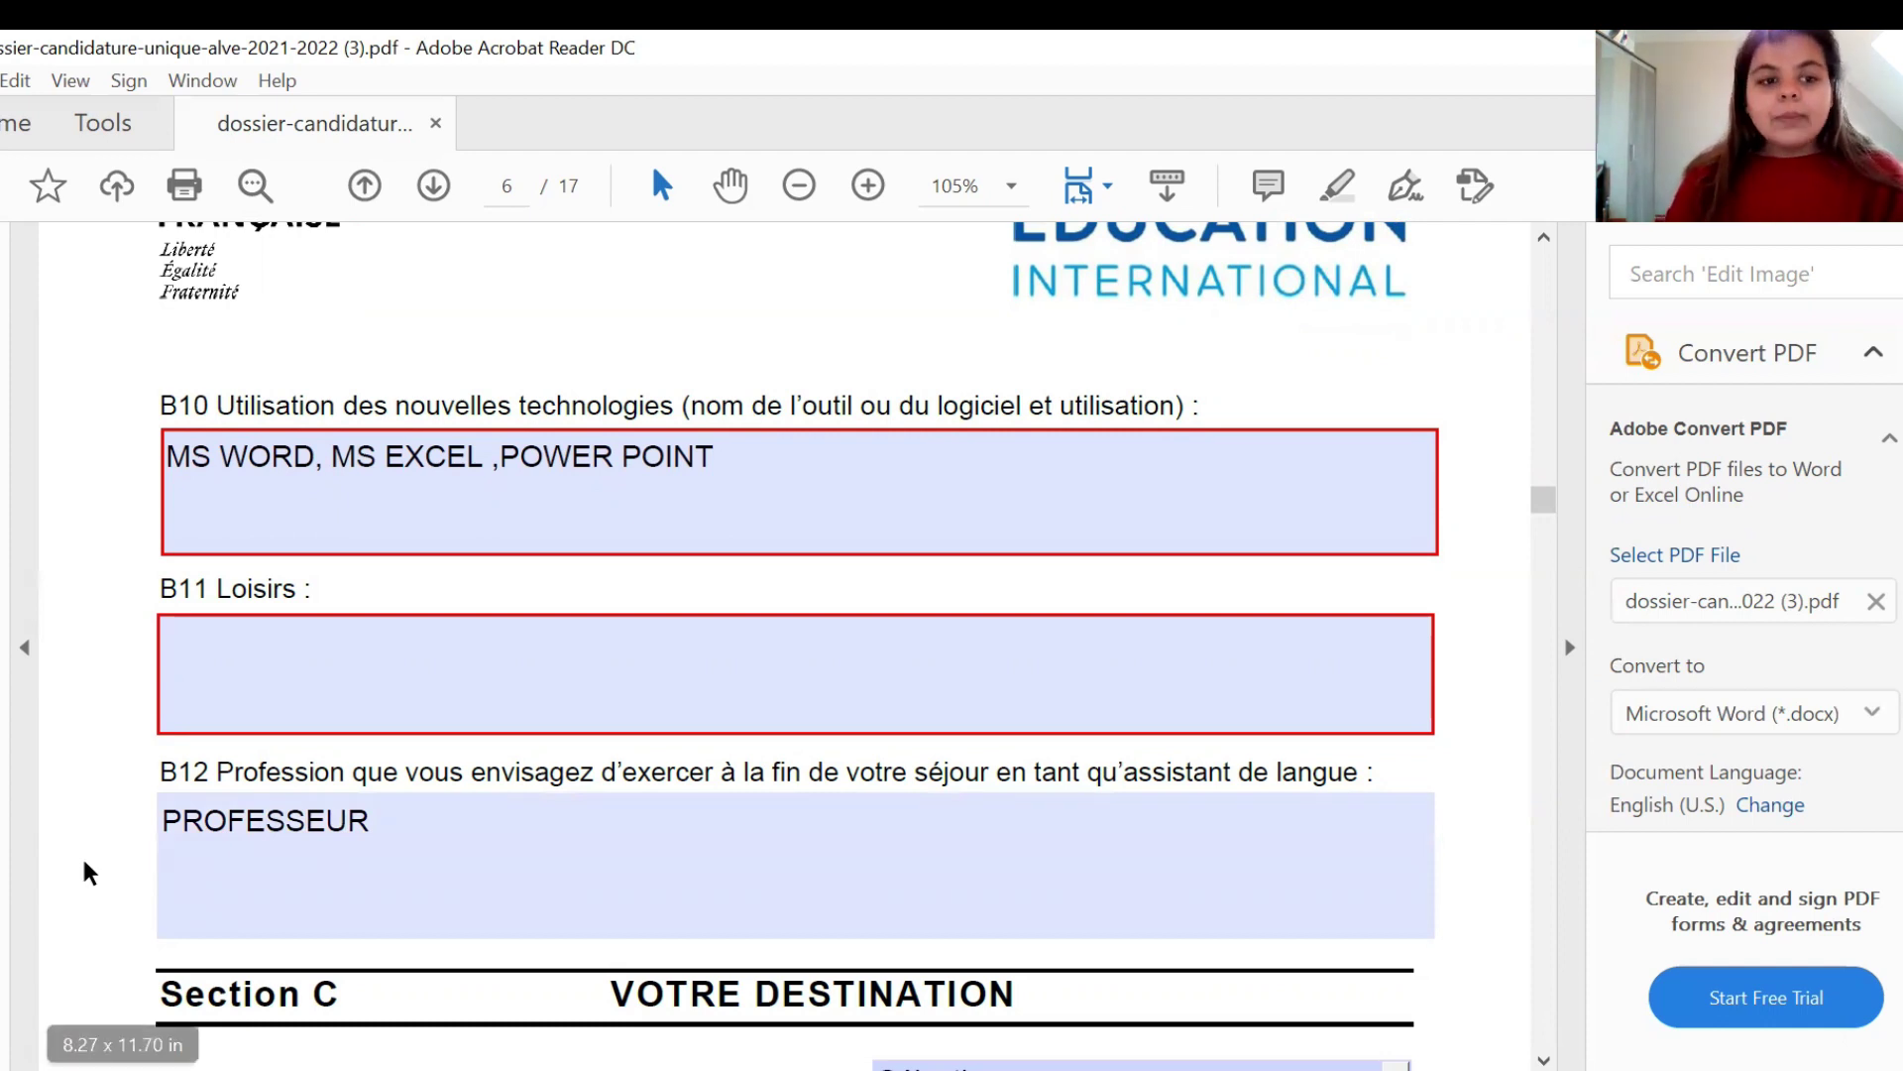
- Select Primaire from the C3 Niveau dropdown as the desired teaching level
scroll(82, 866, down, 3)
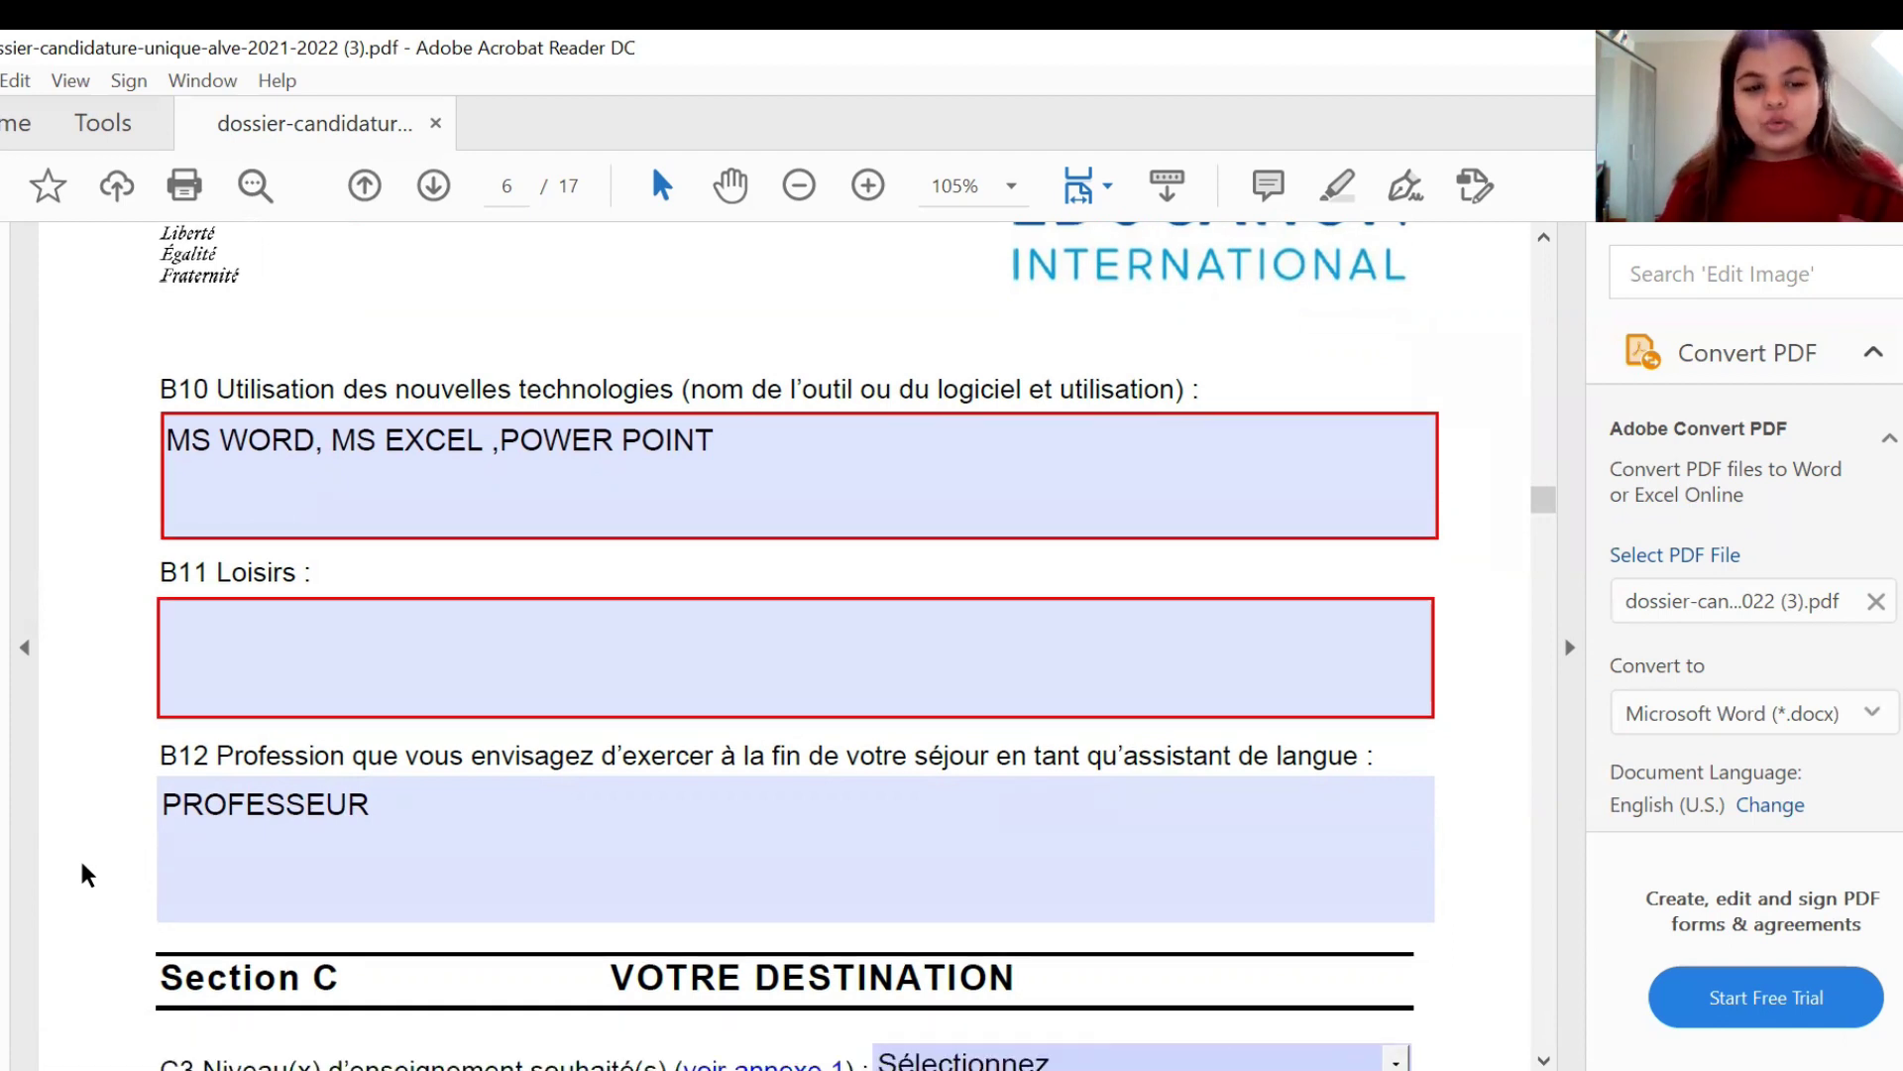
scroll(85, 872, down, 4)
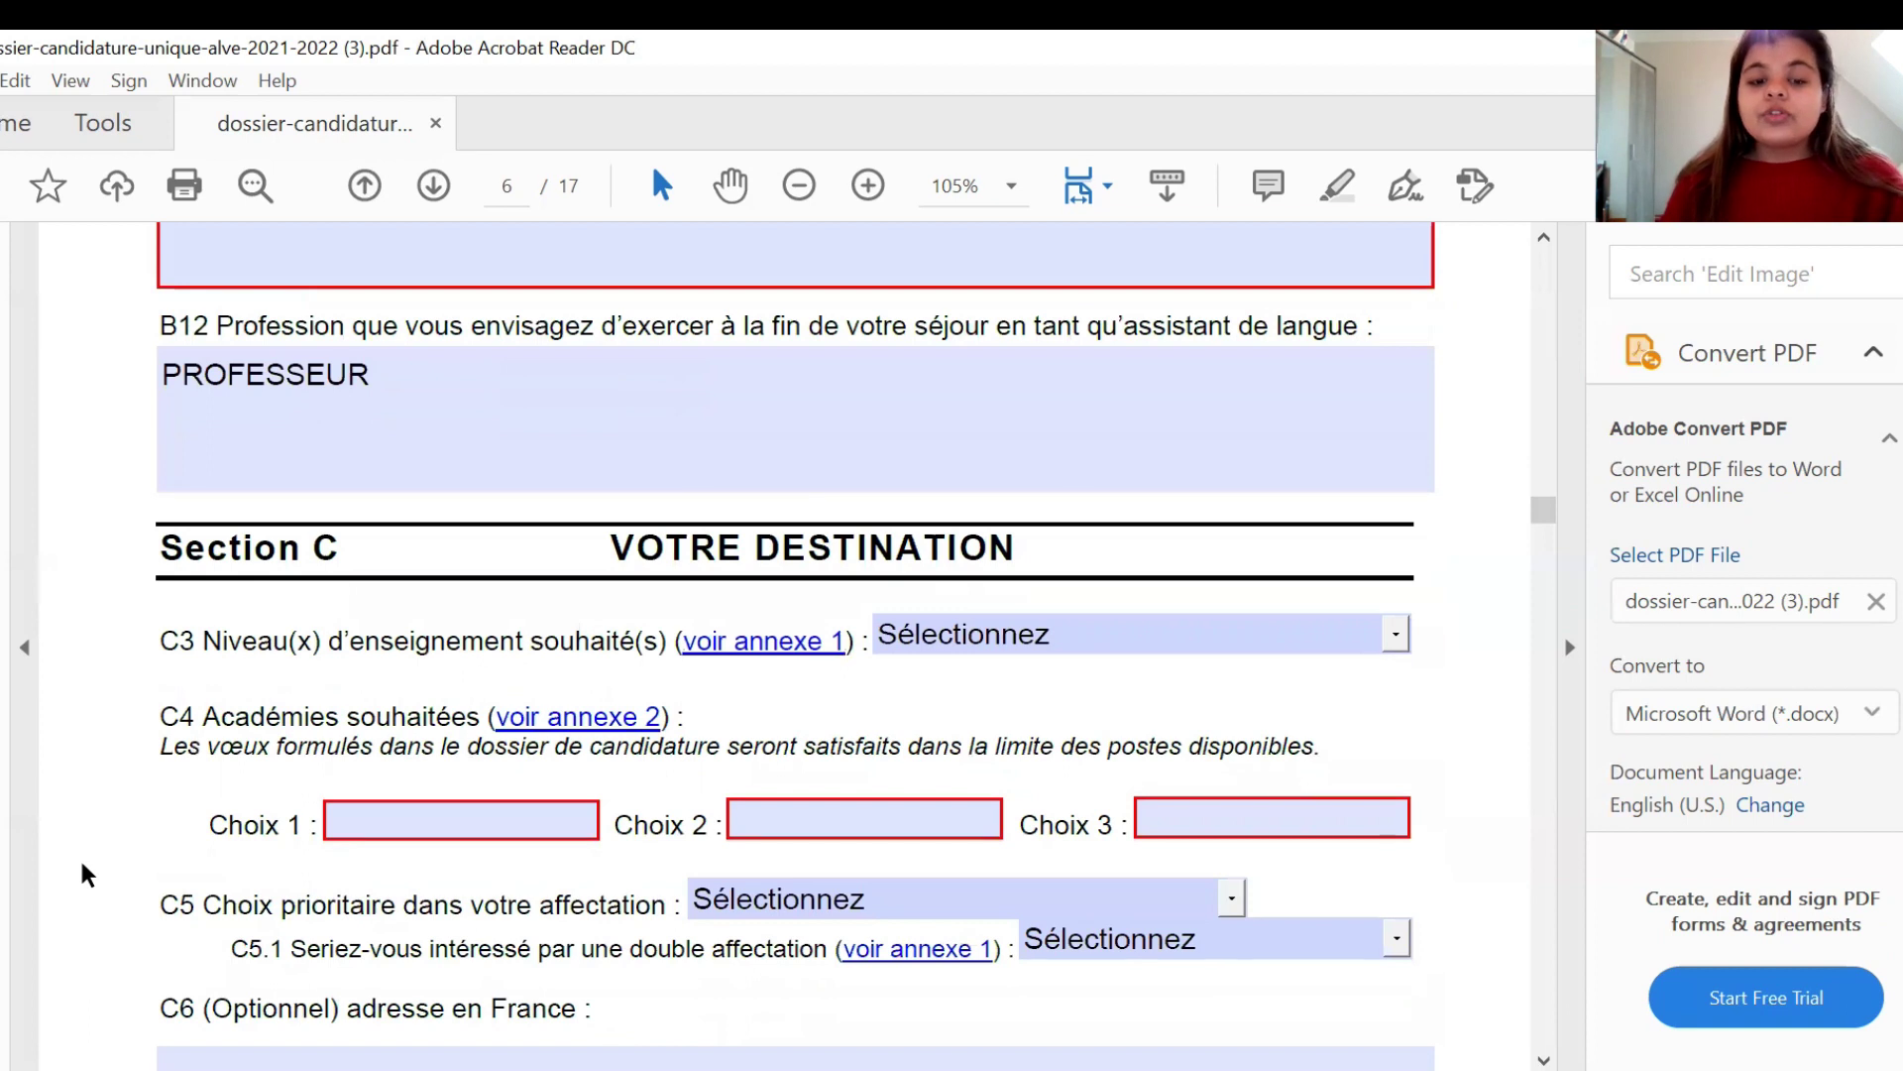
click(1377, 633)
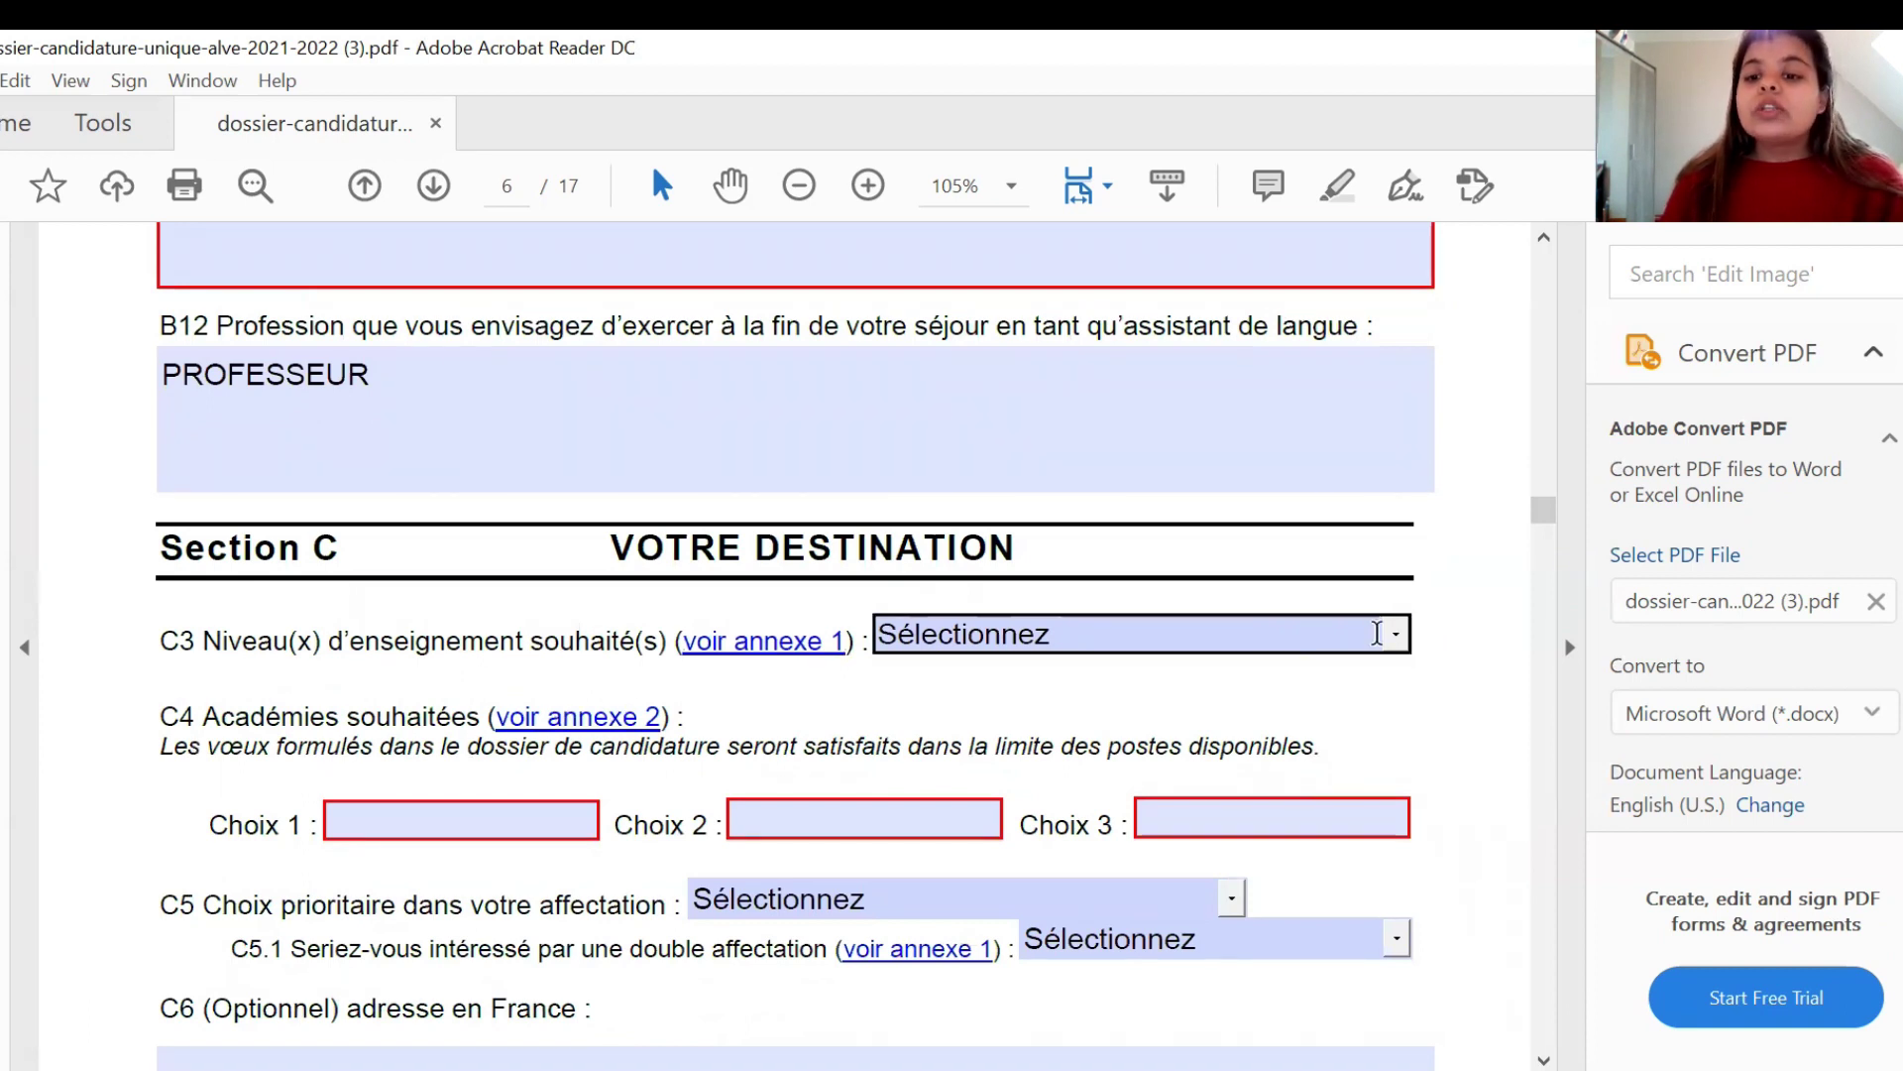
click(1397, 635)
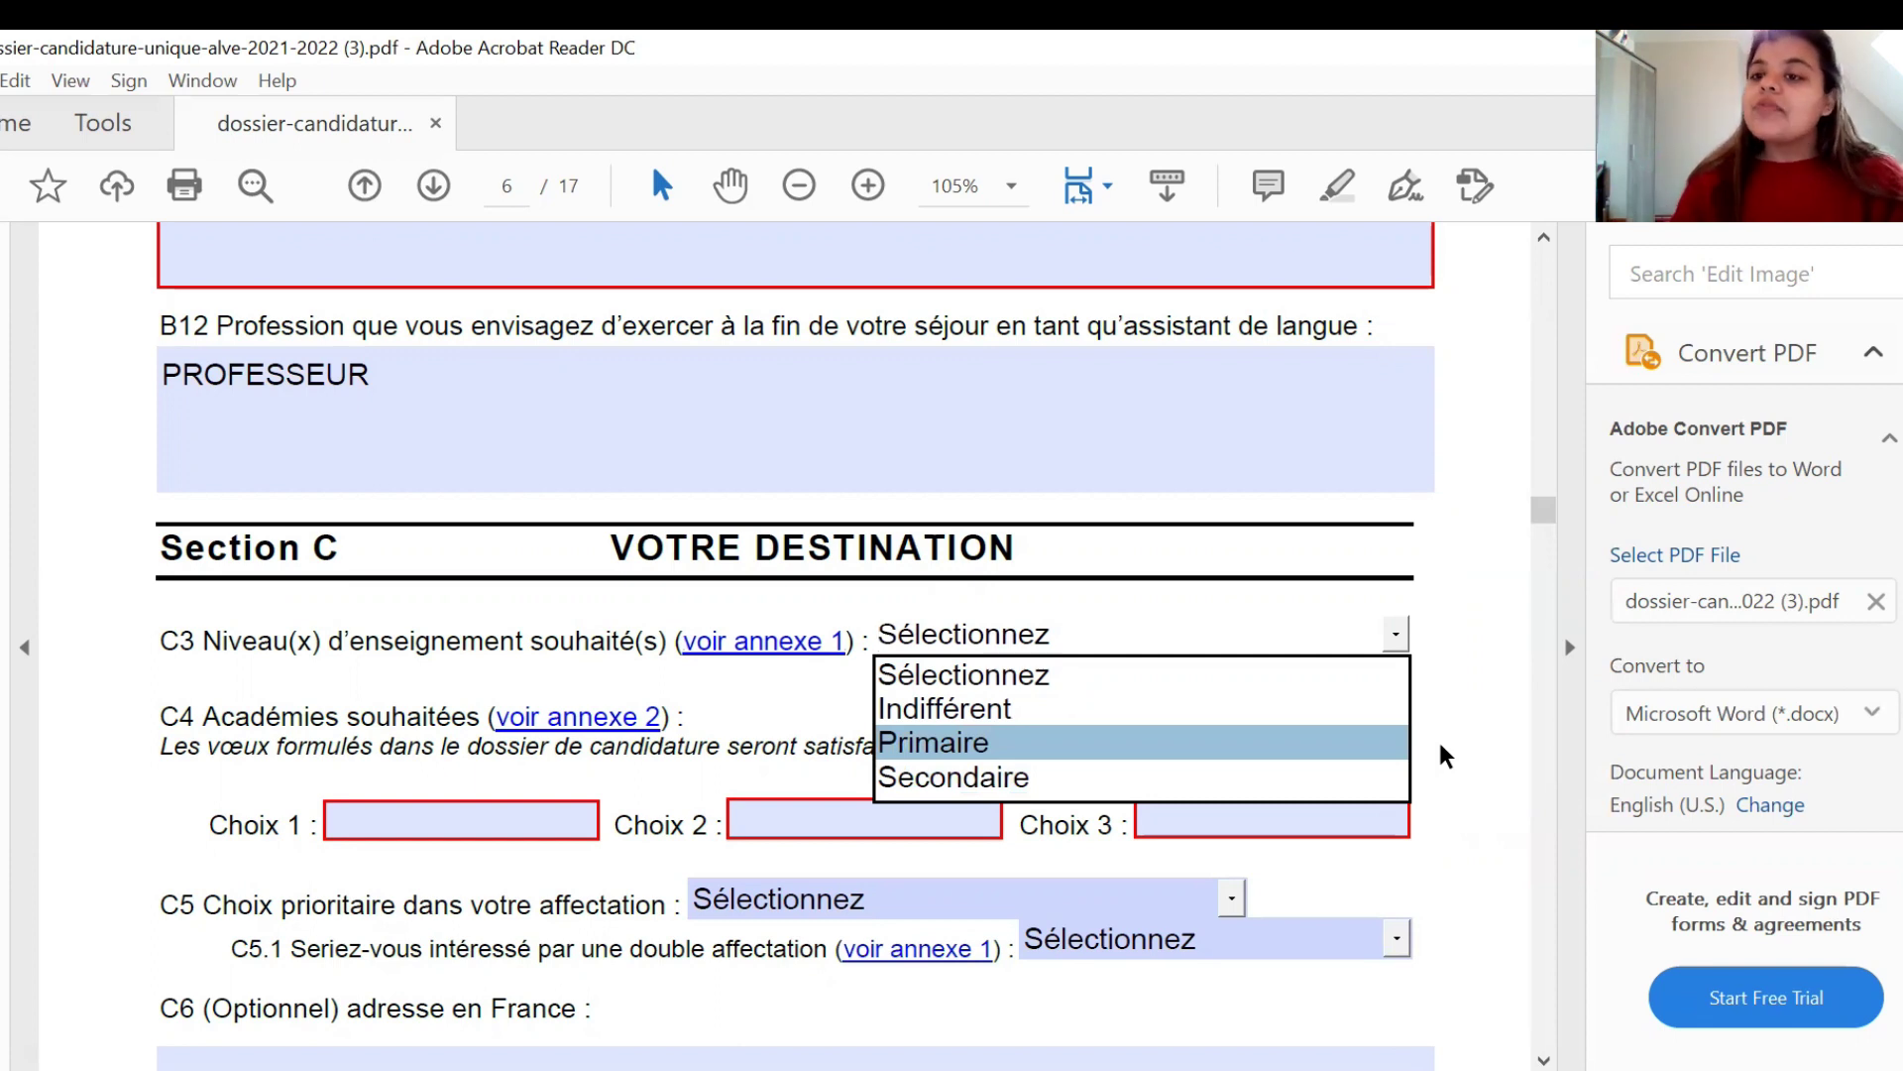
click(1388, 744)
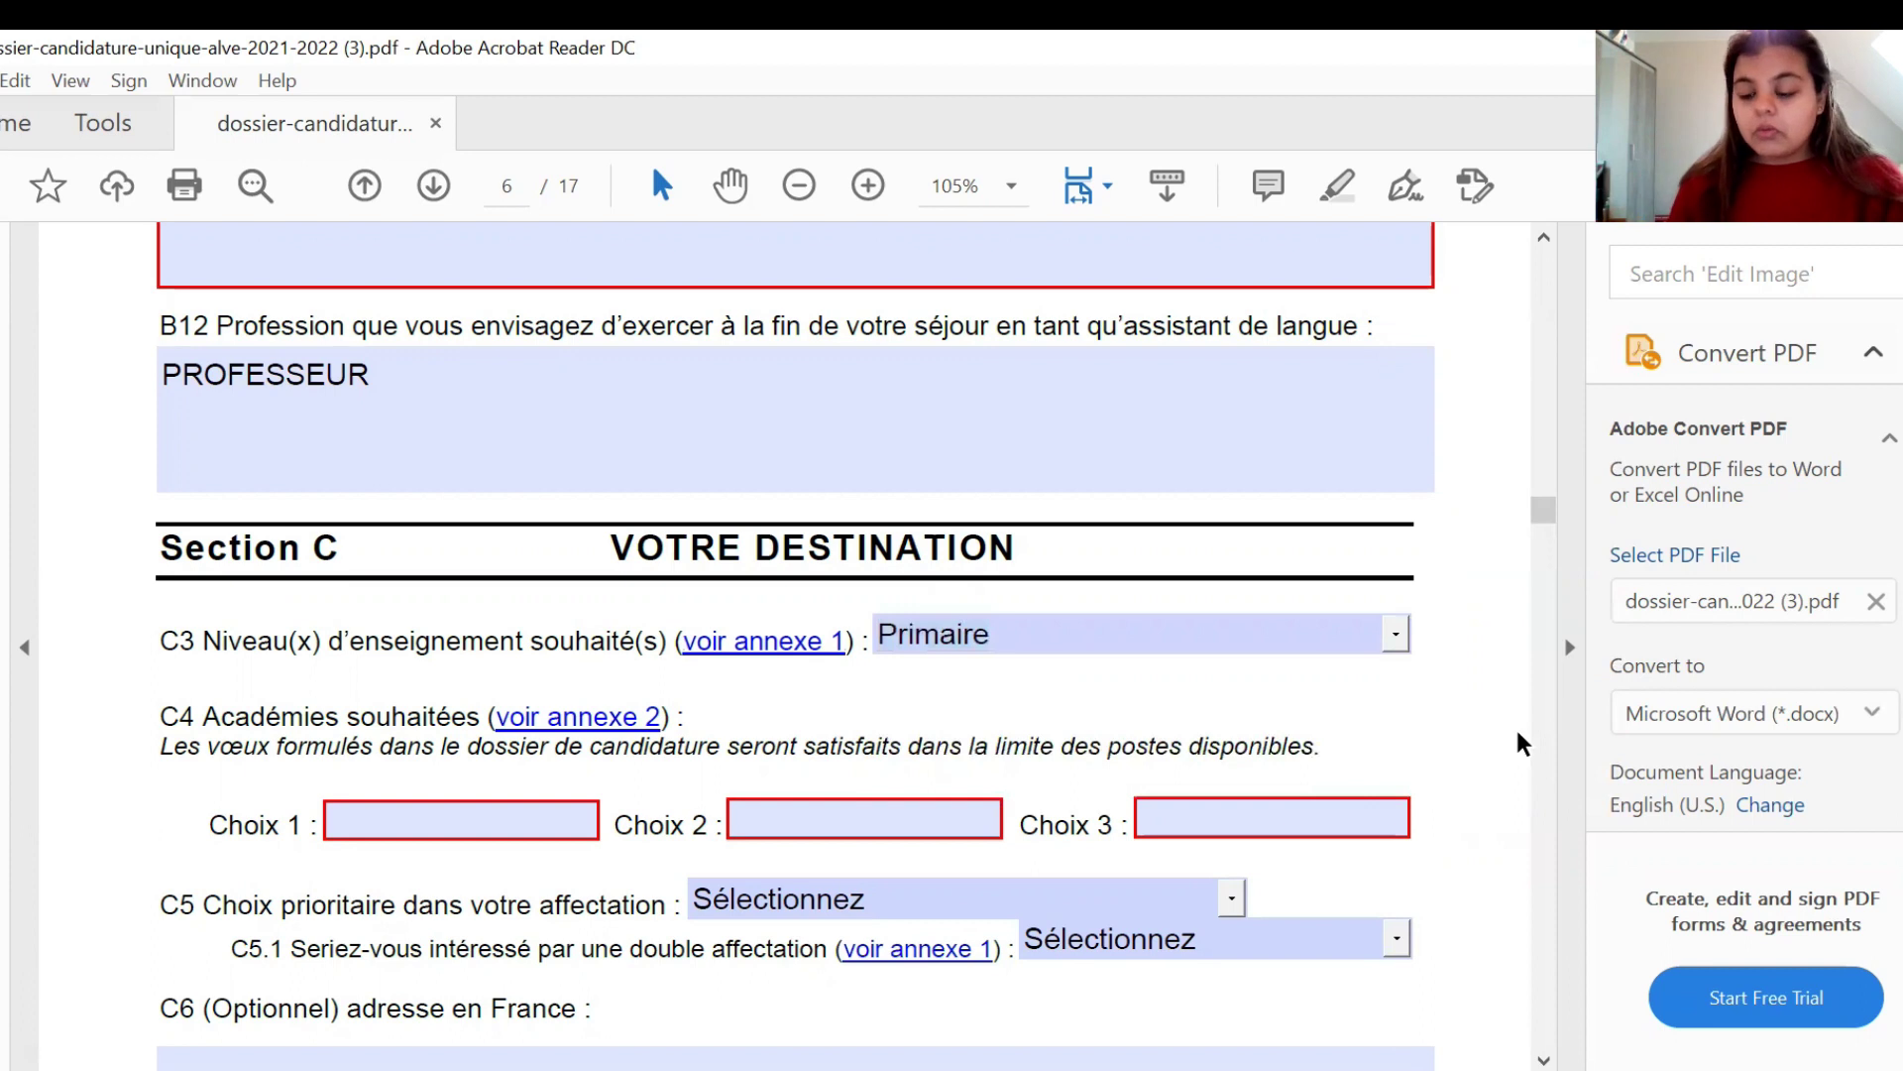
scroll(1517, 732, down, 3)
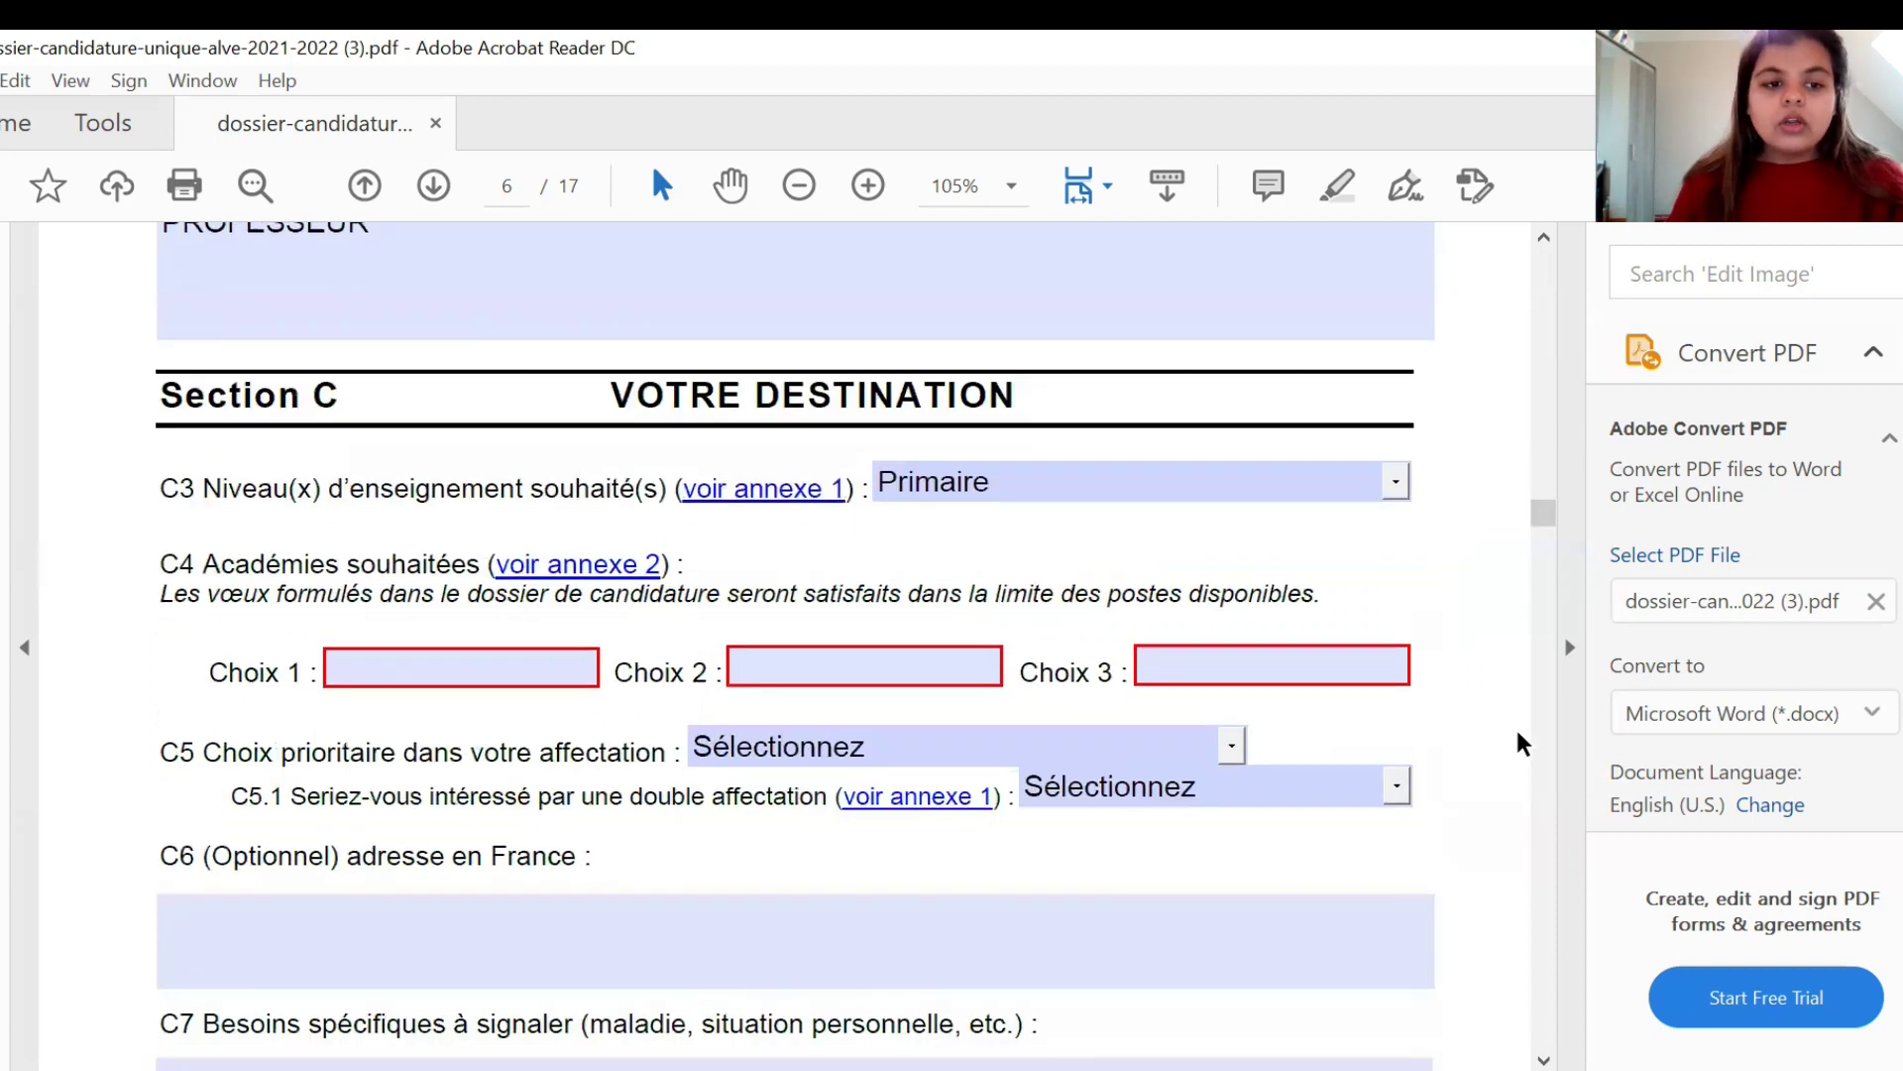
scroll(1515, 744, down, 1)
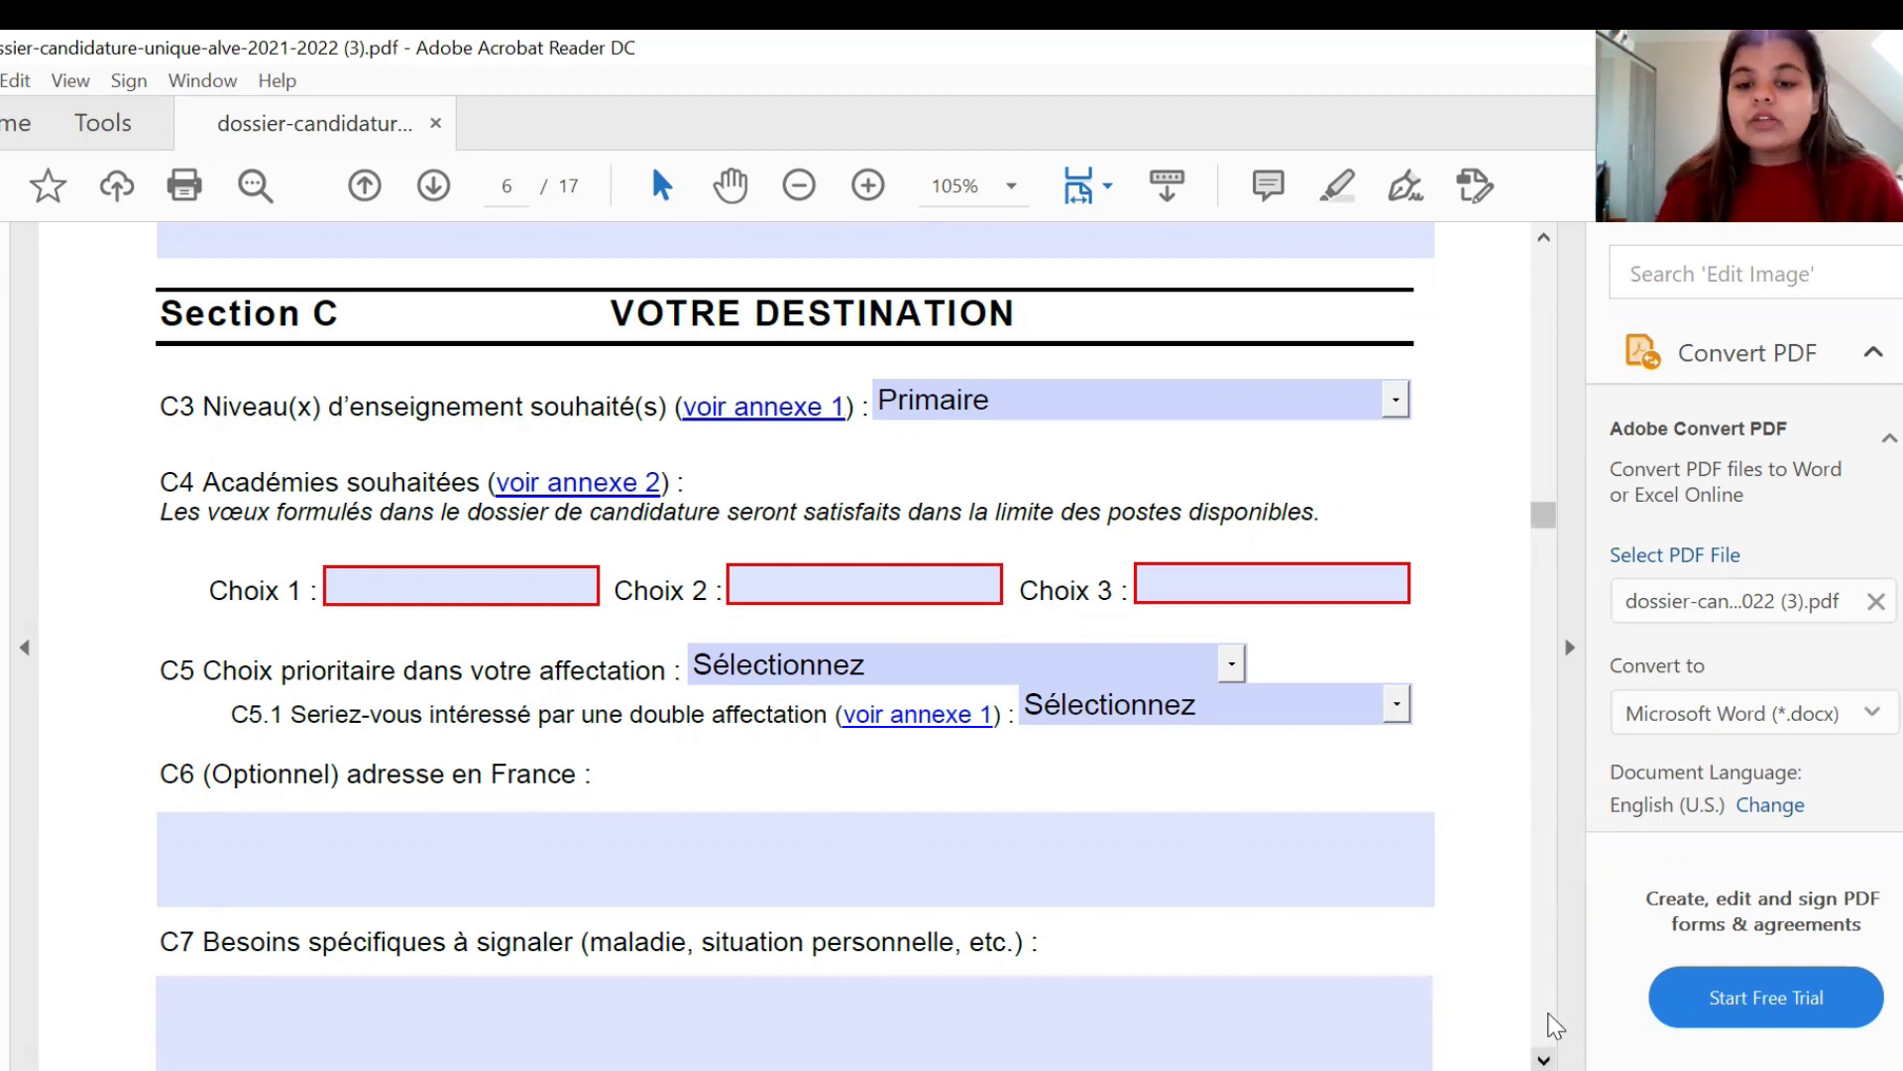
scroll(1556, 1027, down, 3)
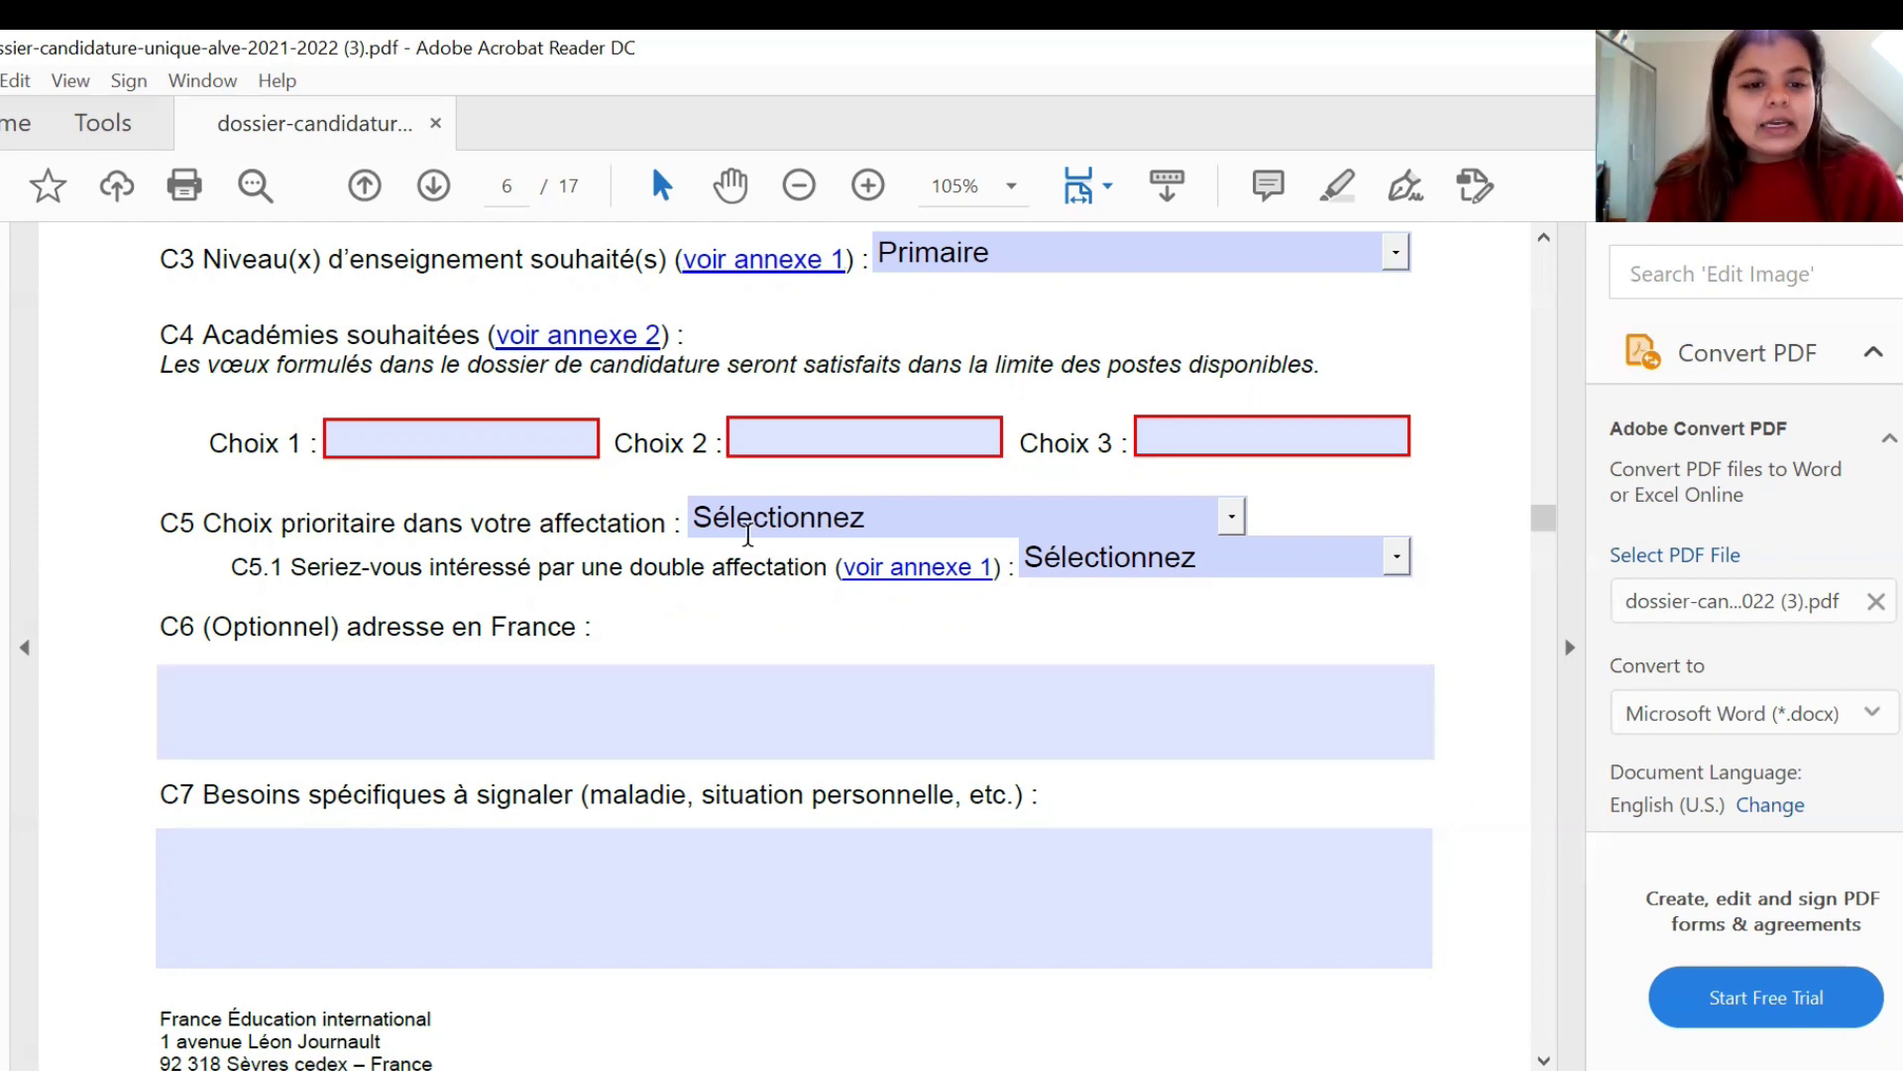
- Set C5 priority to Académie d'affectation and answer Oui to the C5.1 double-assignment question
click(1229, 511)
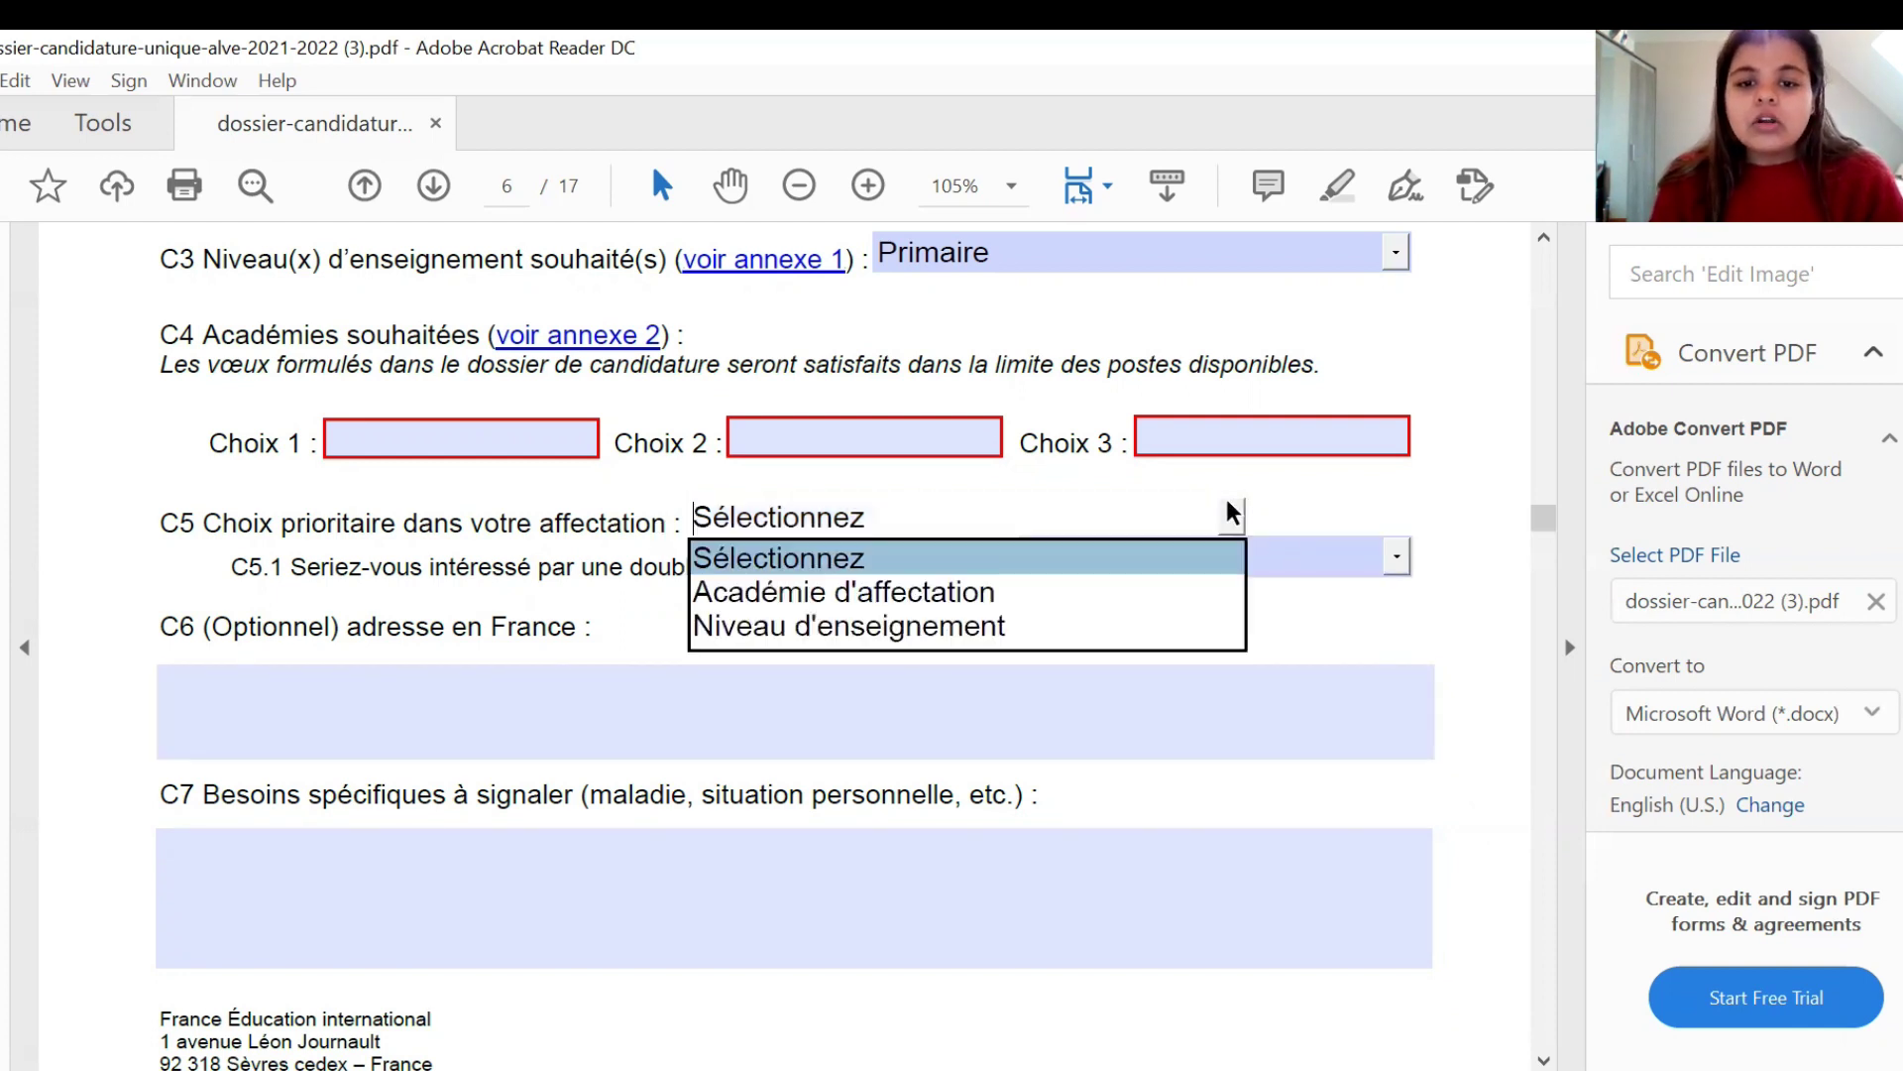
click(1184, 585)
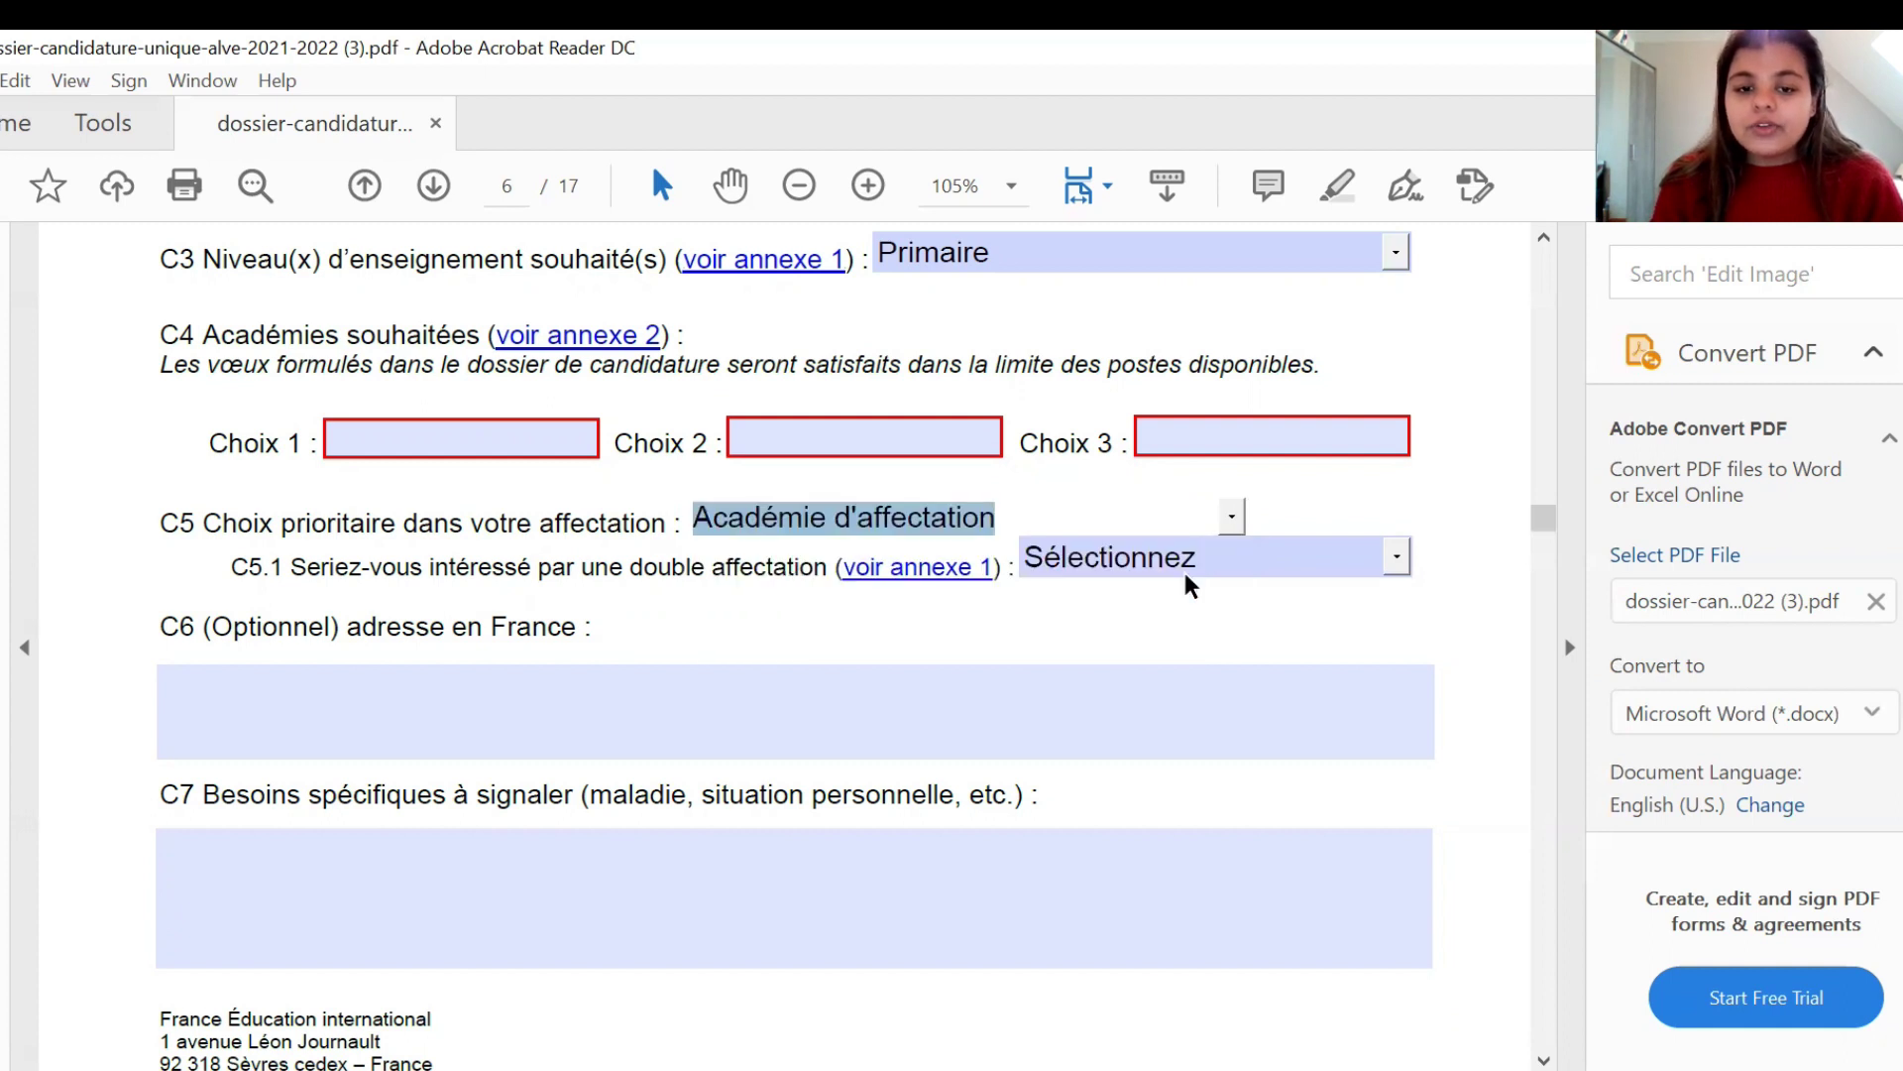
click(1116, 611)
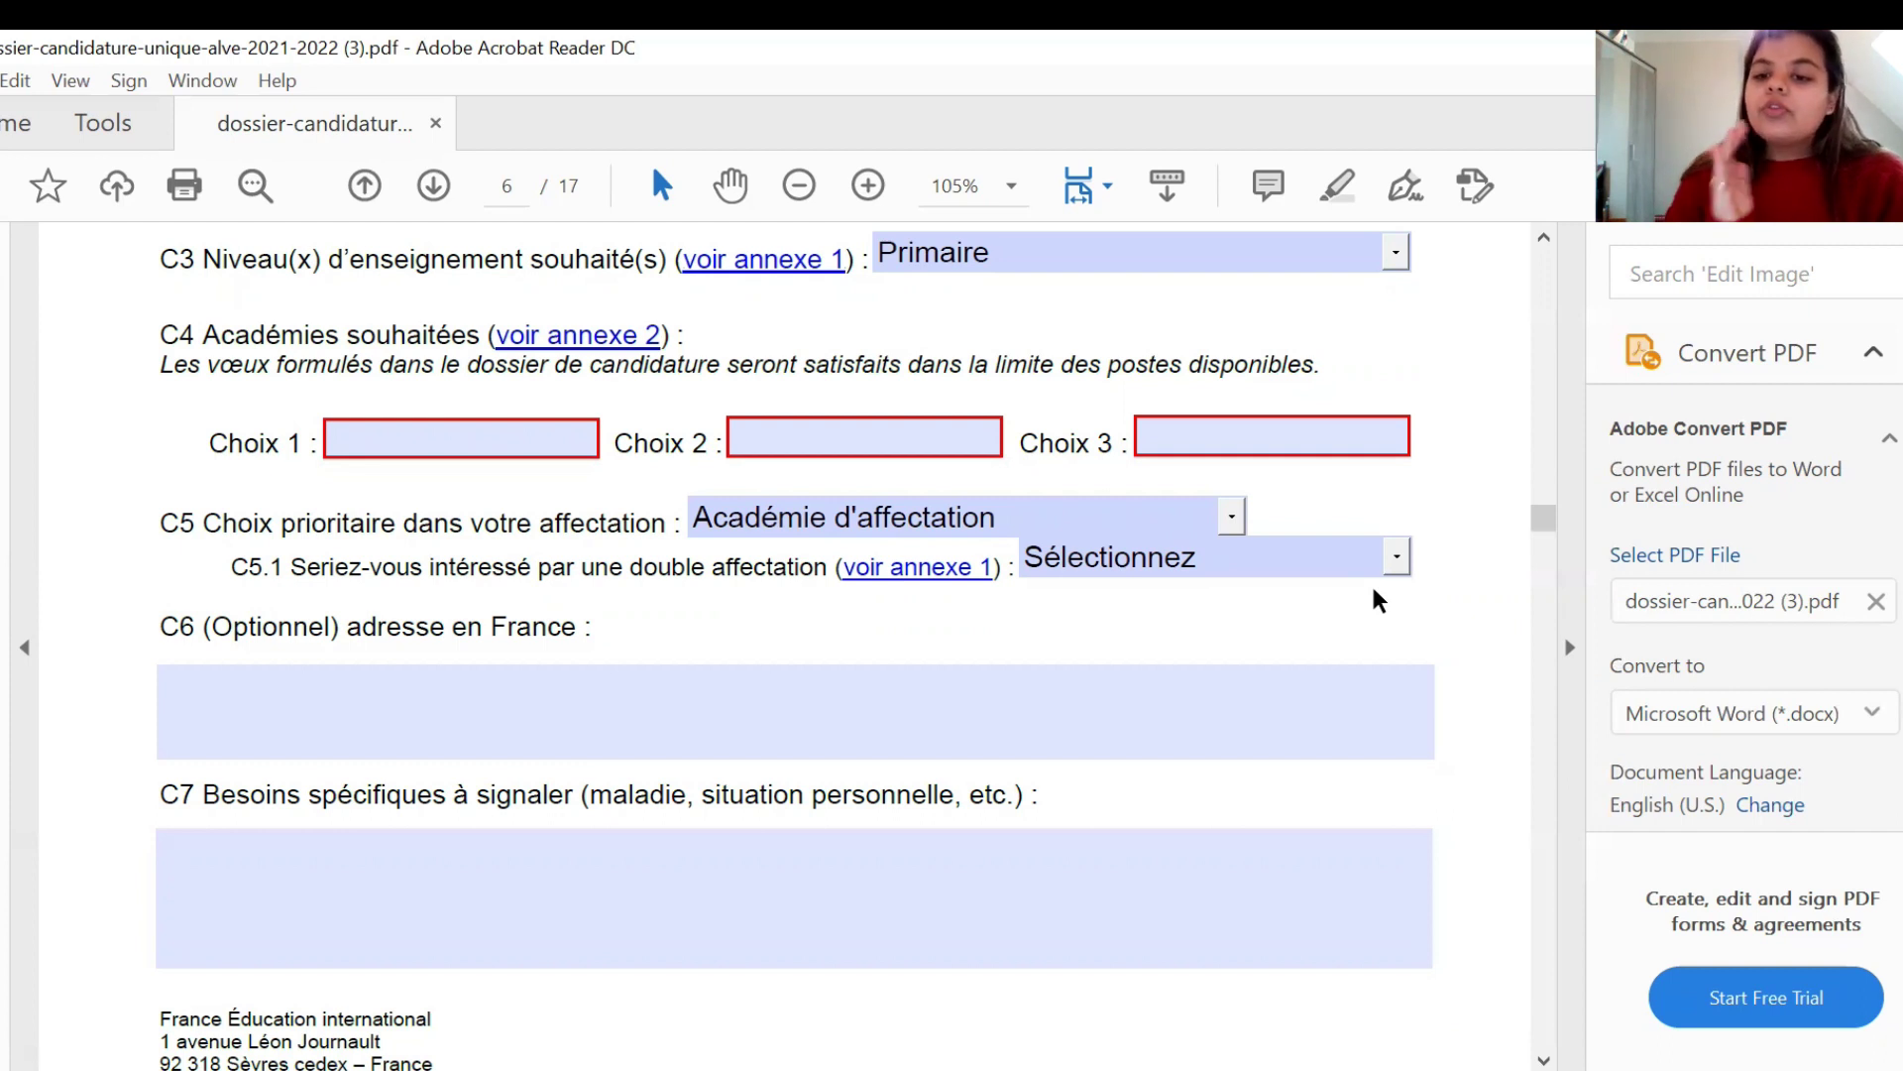
click(1395, 557)
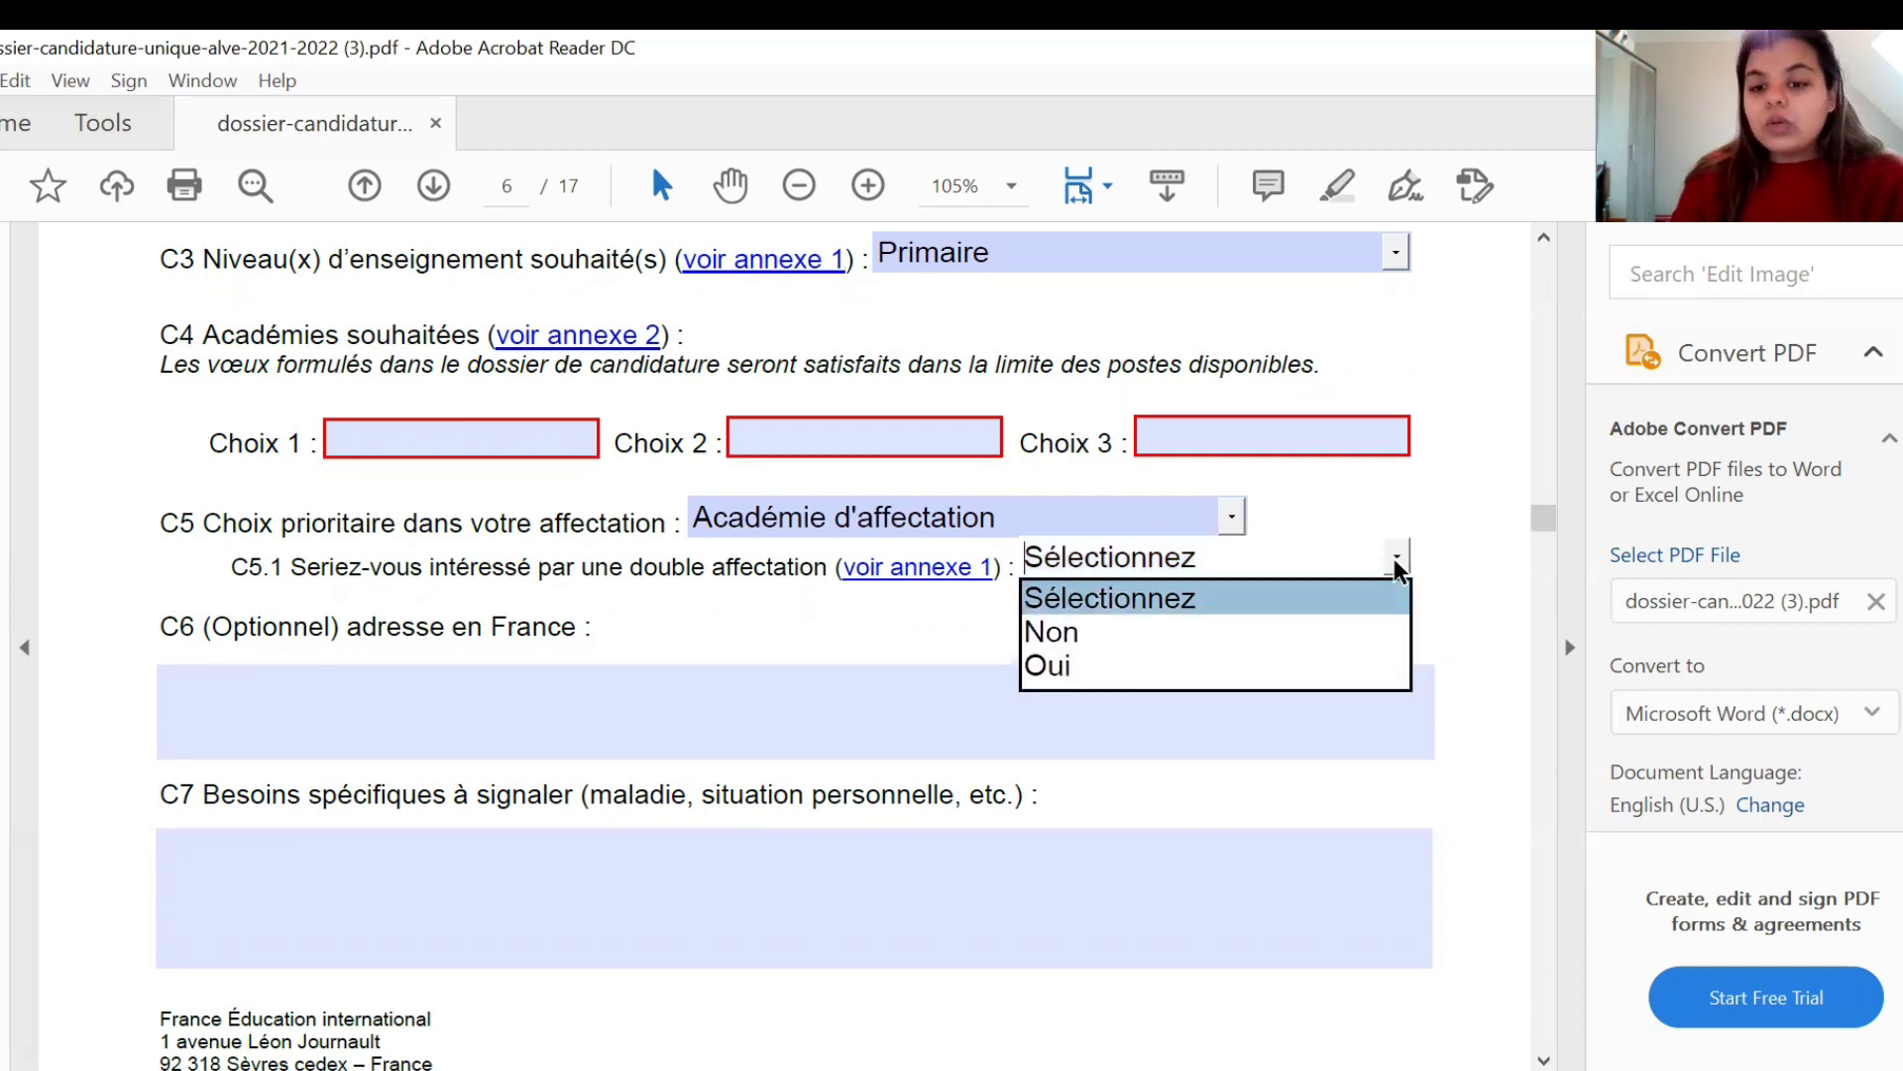
click(1363, 684)
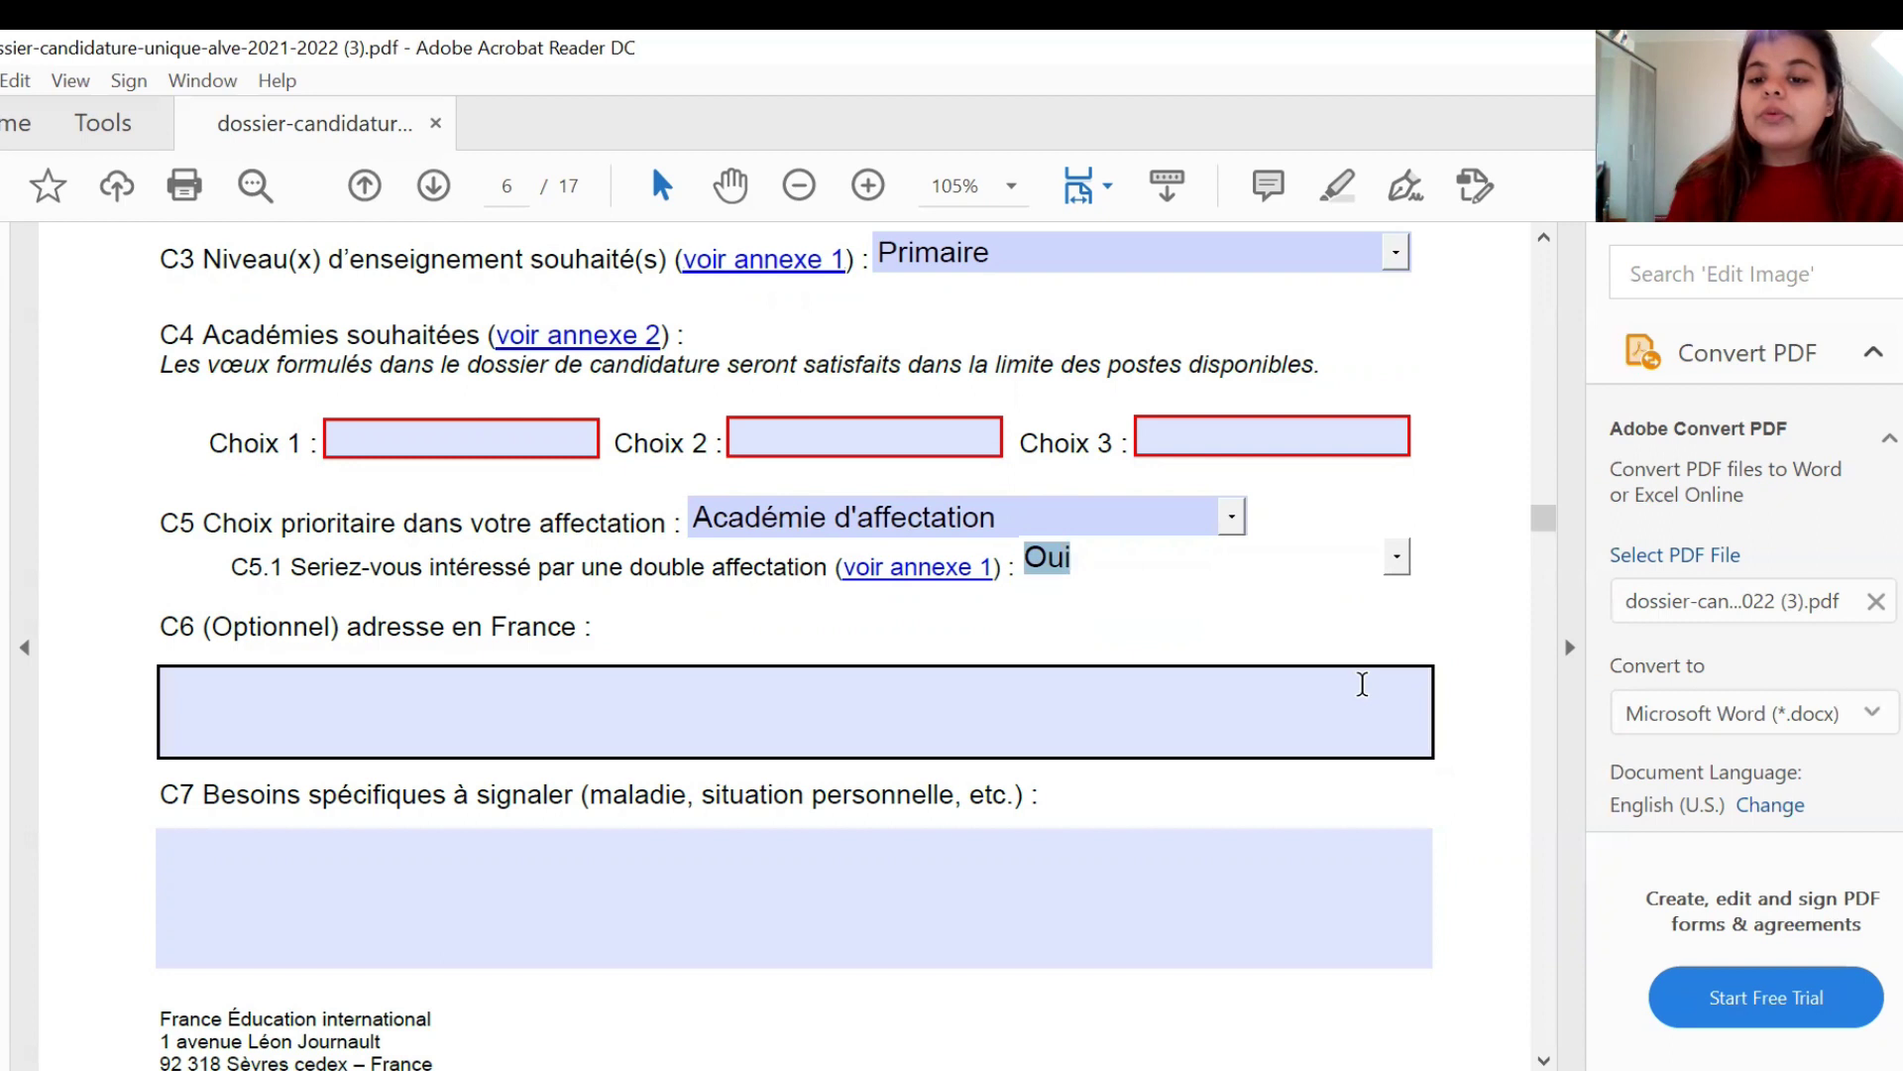
click(1451, 605)
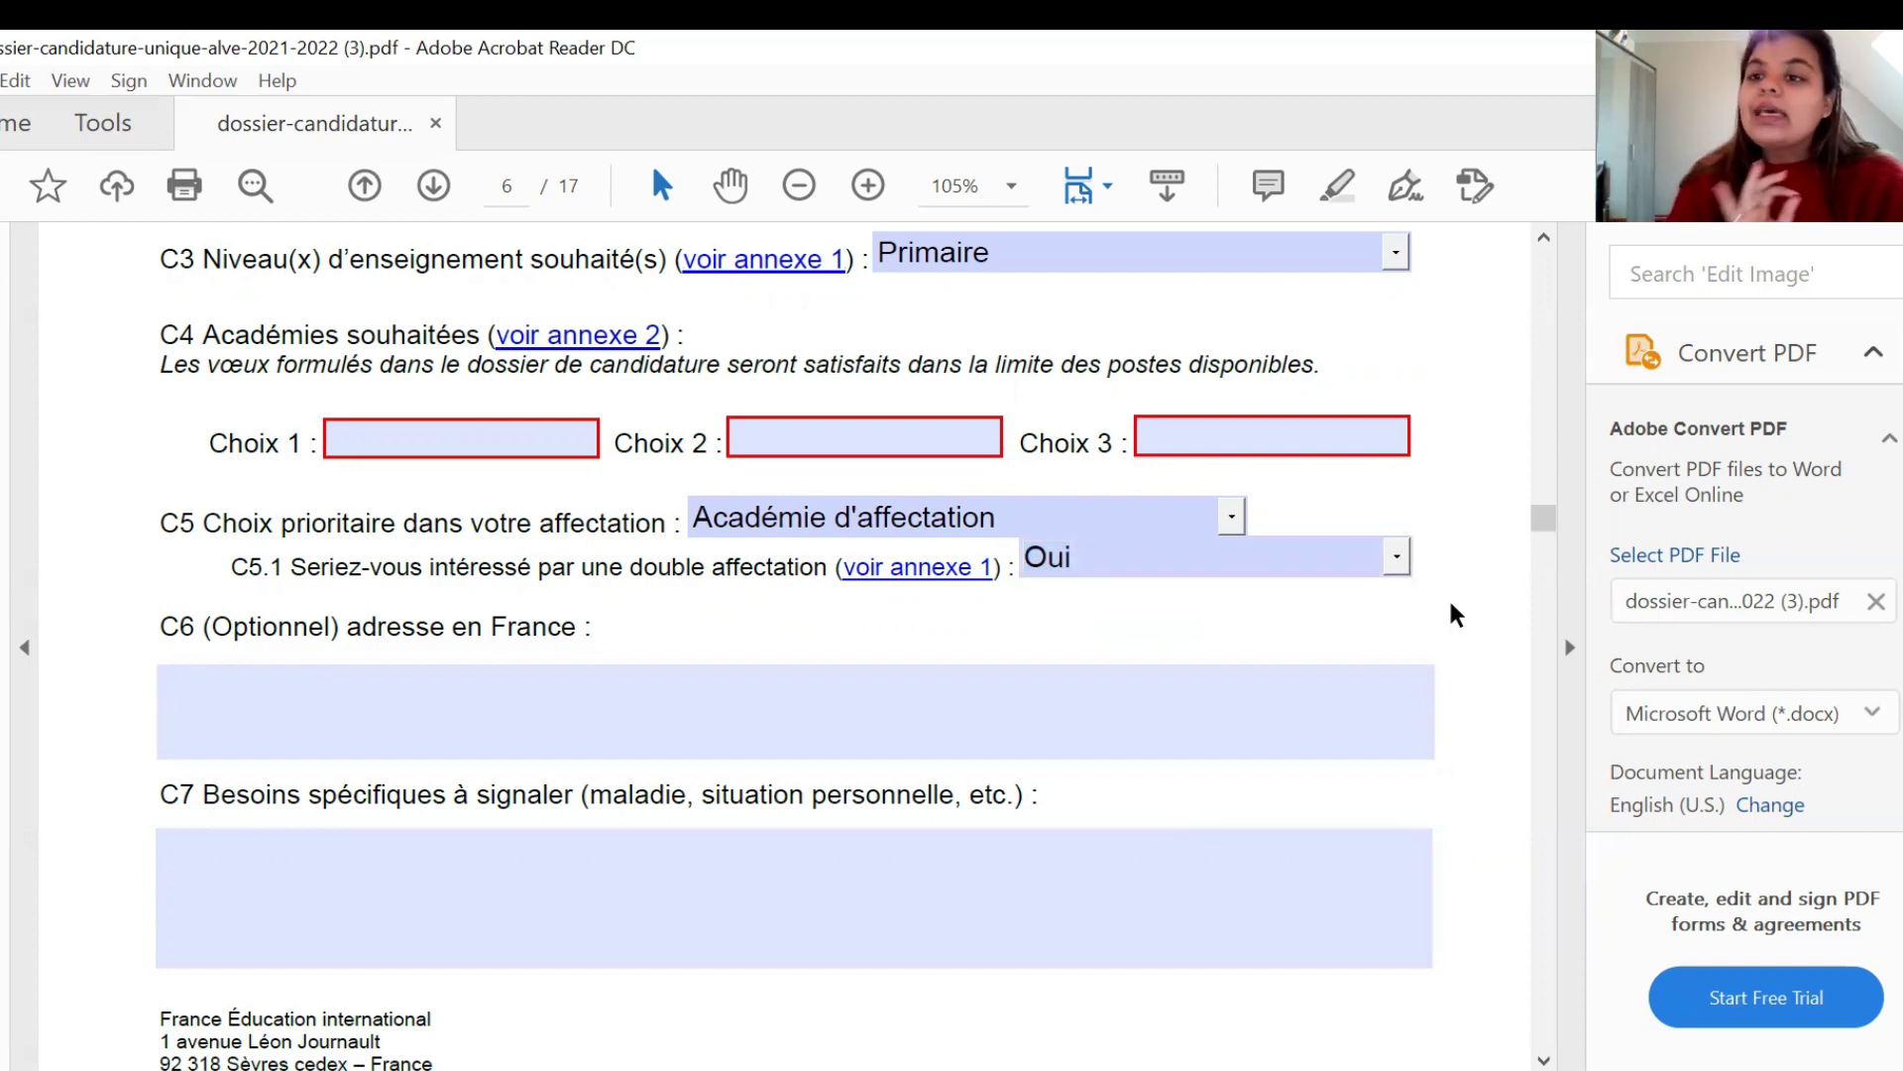
- Enter NA as the C6 address in France, then bring page 7's Section D into view
click(567, 713)
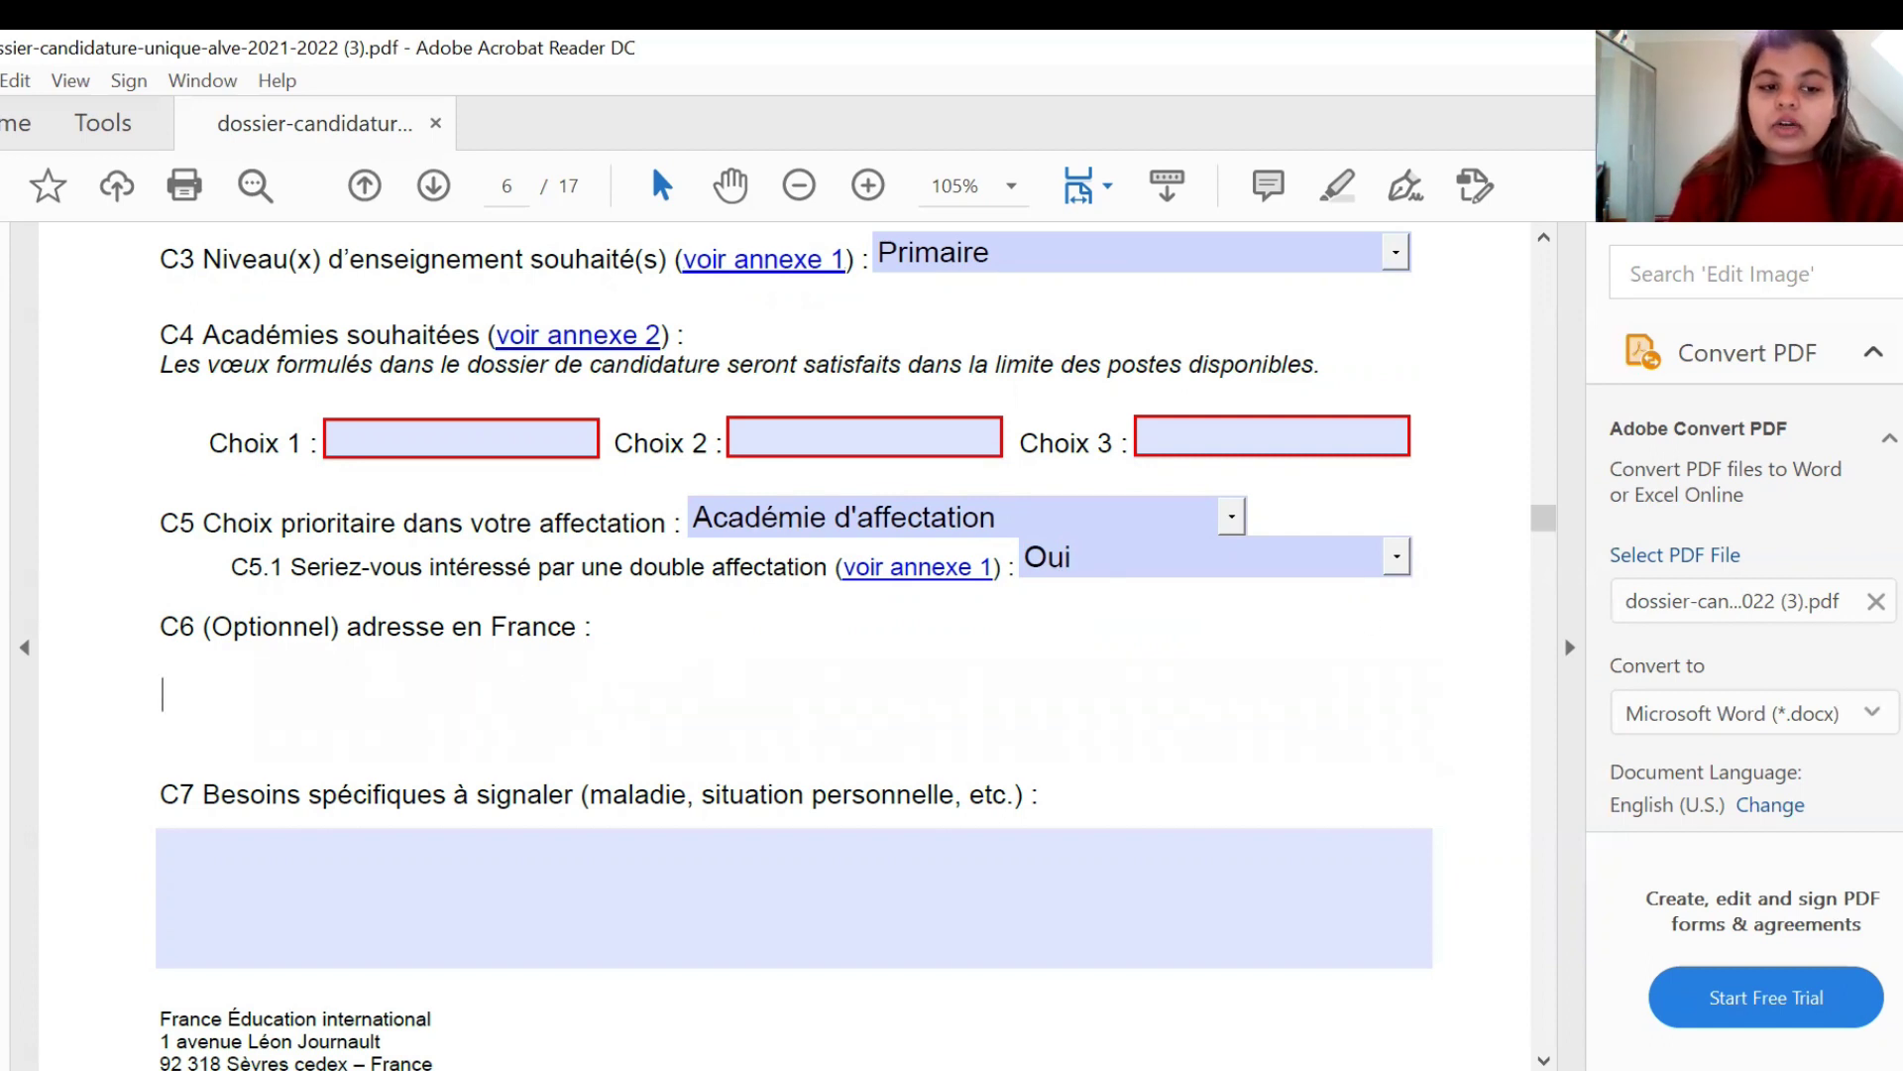
text(NA)
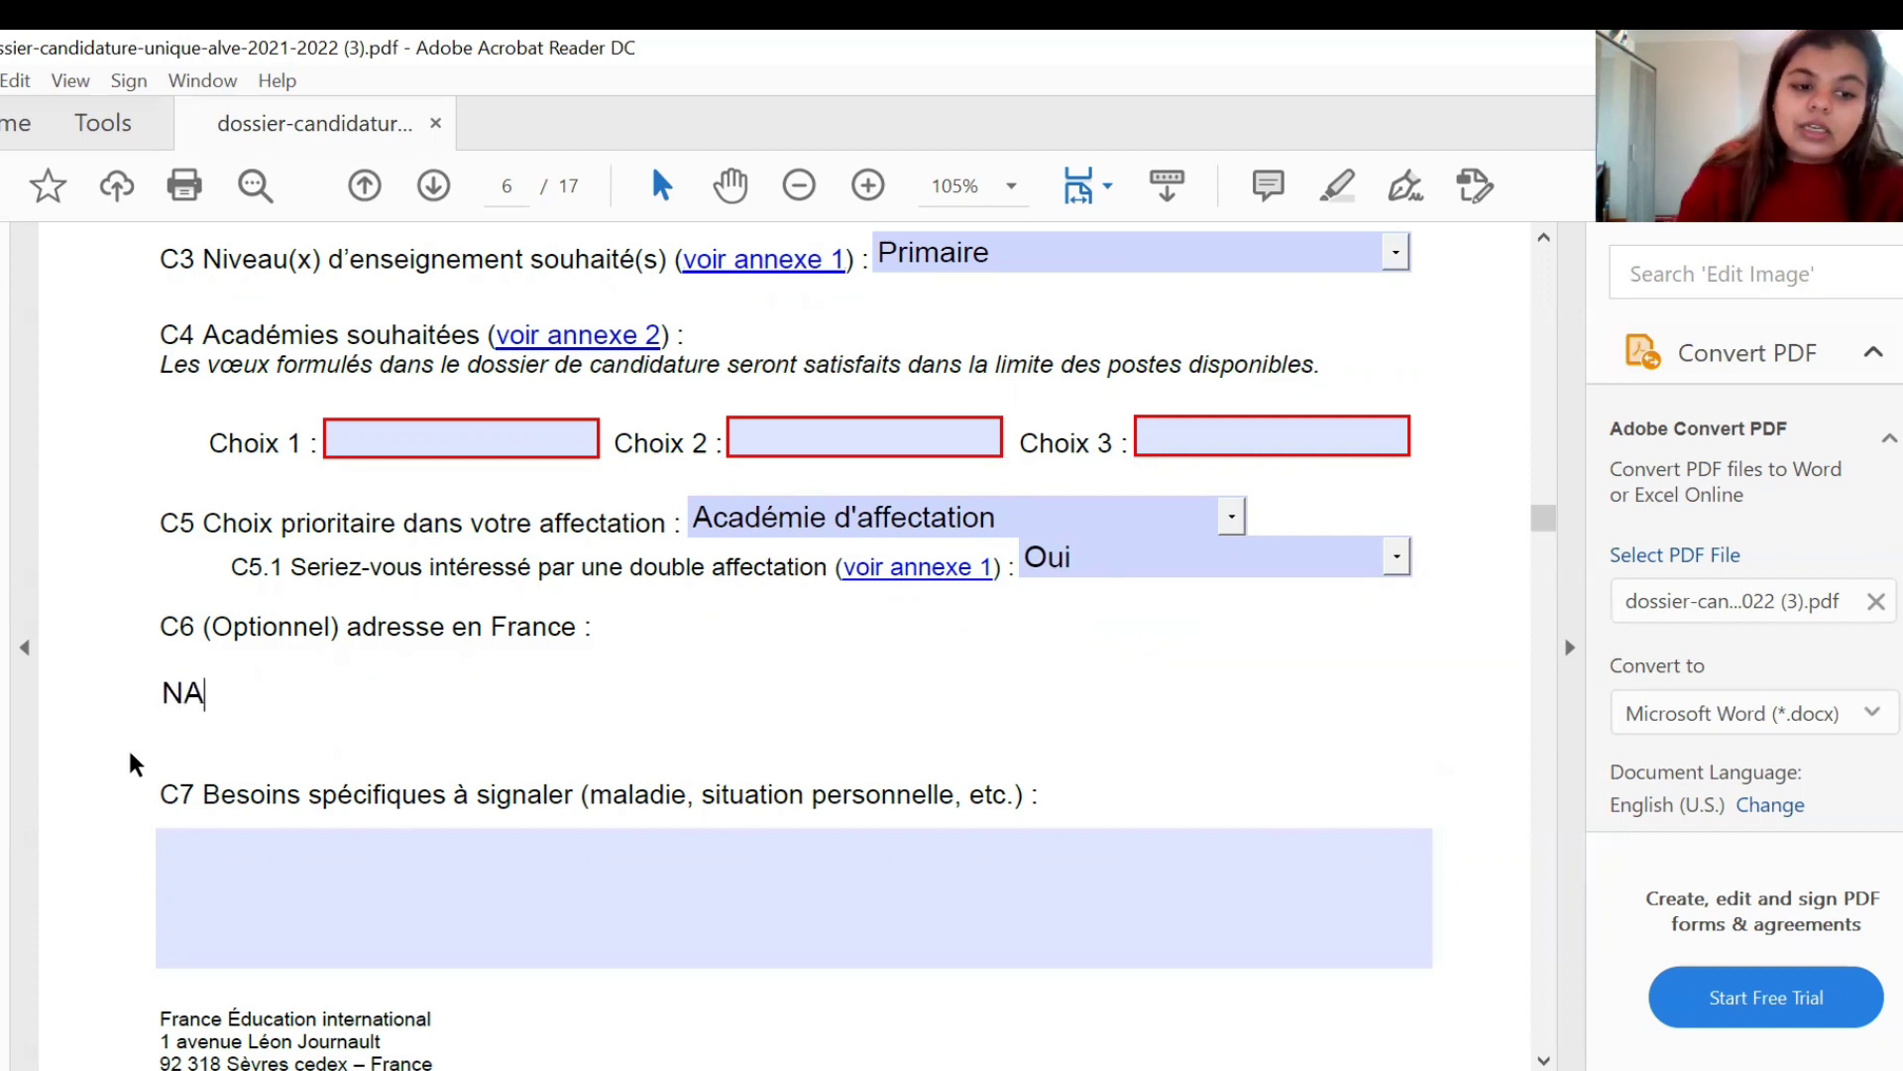
click(251, 838)
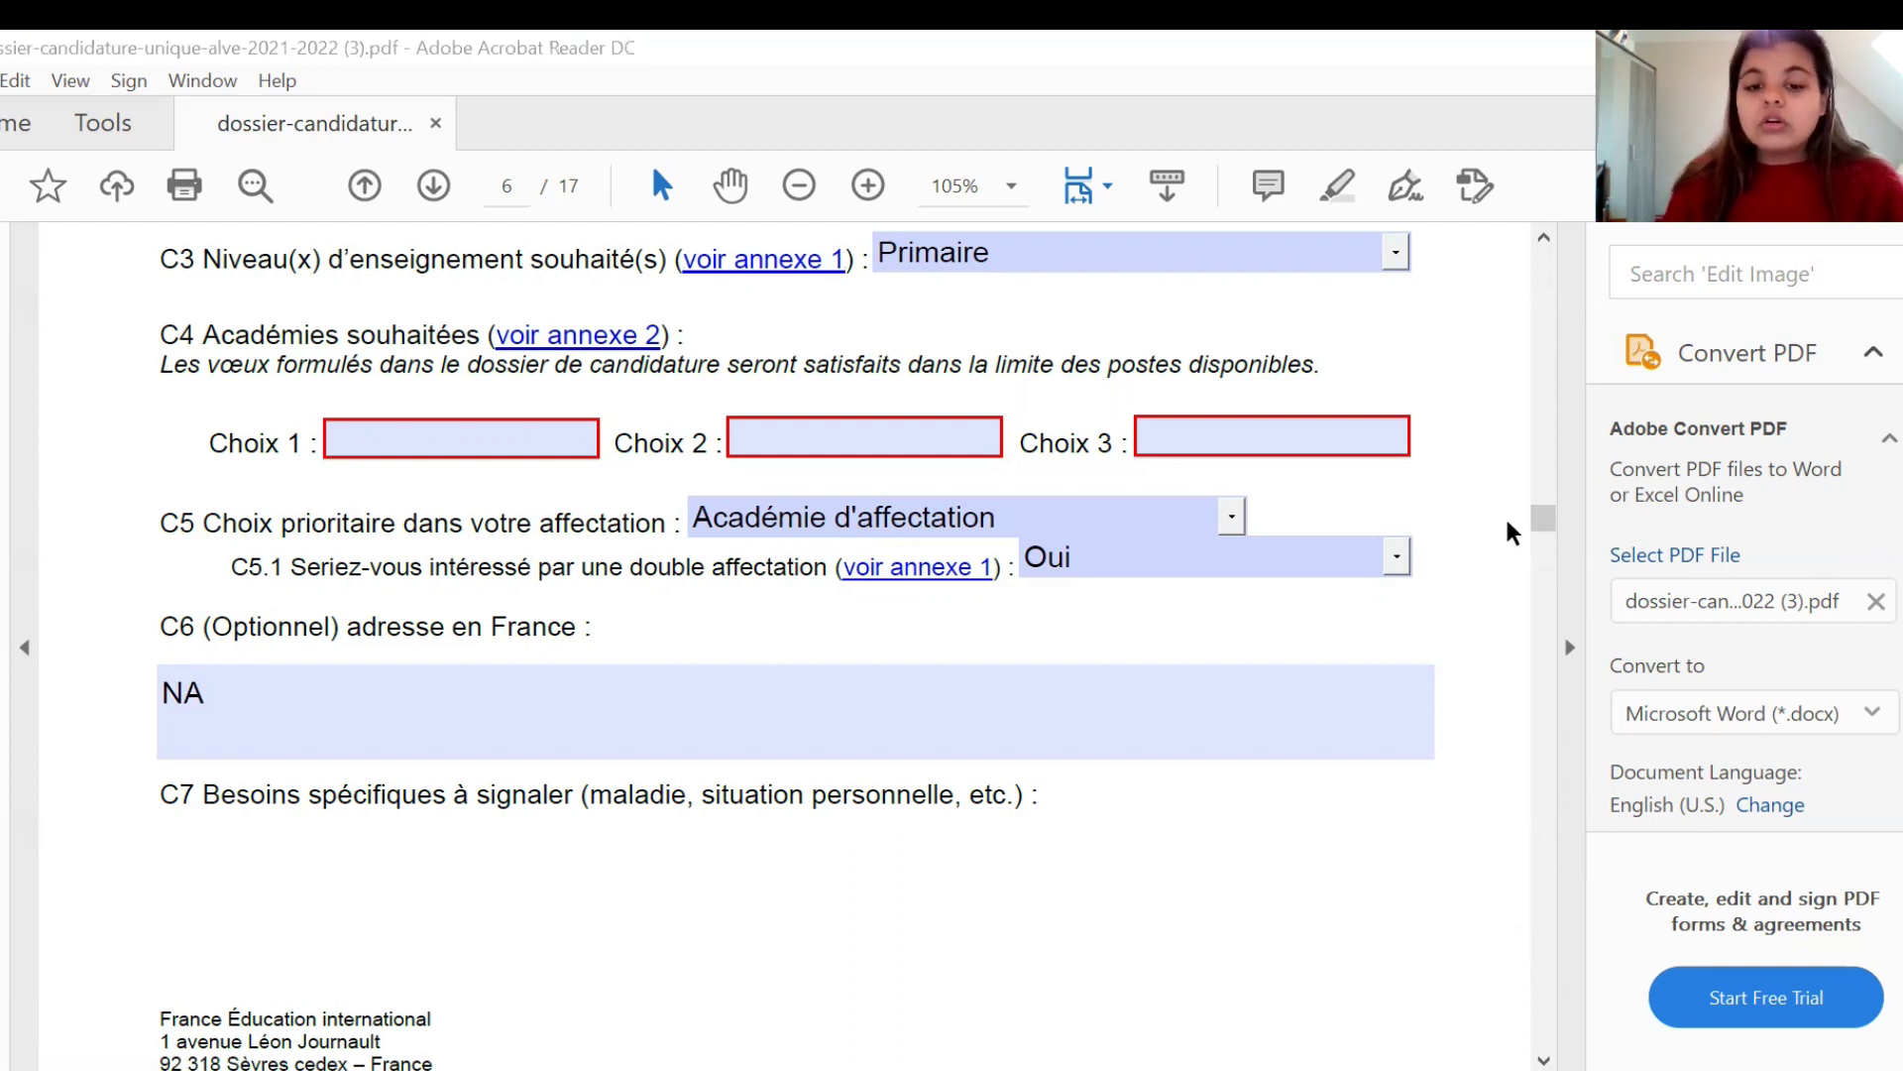
drag(1539, 533, 1552, 555)
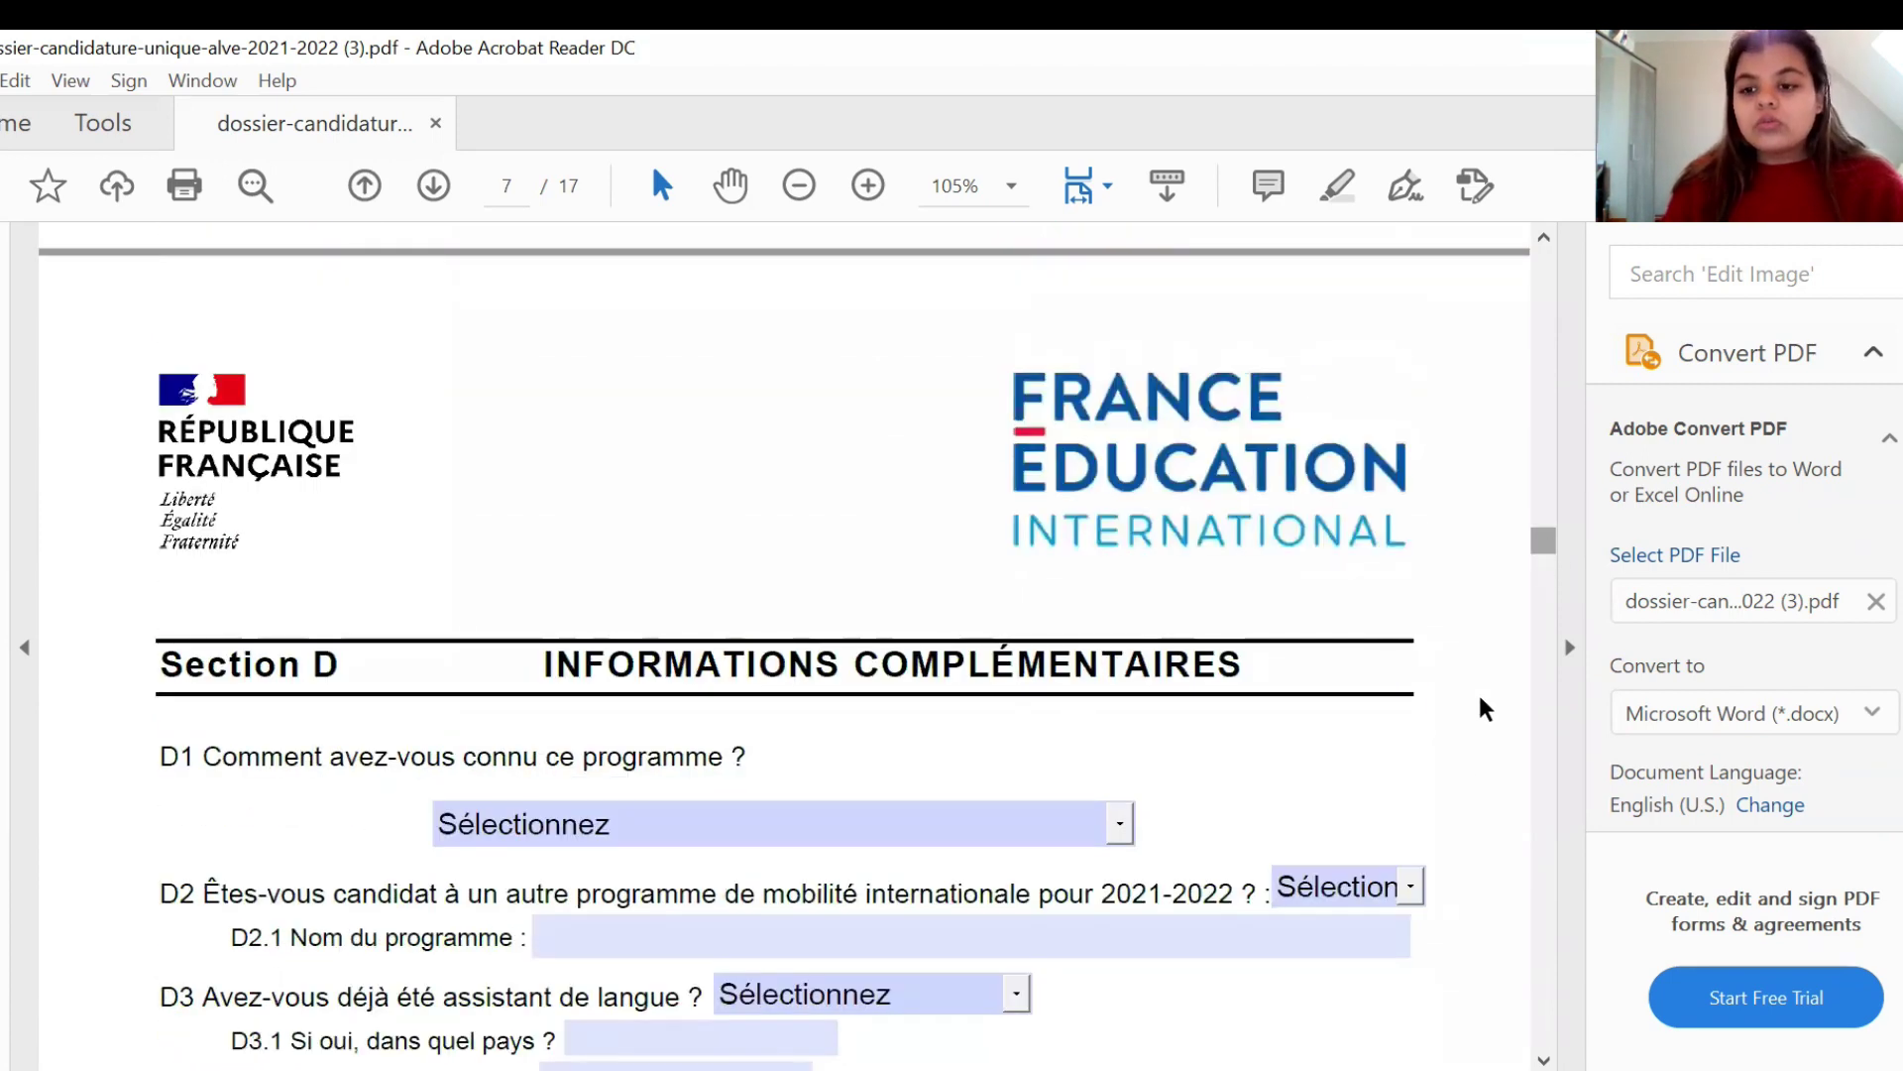
- Answer the D1 how-you-heard question with Amis
scroll(1455, 752, down, 3)
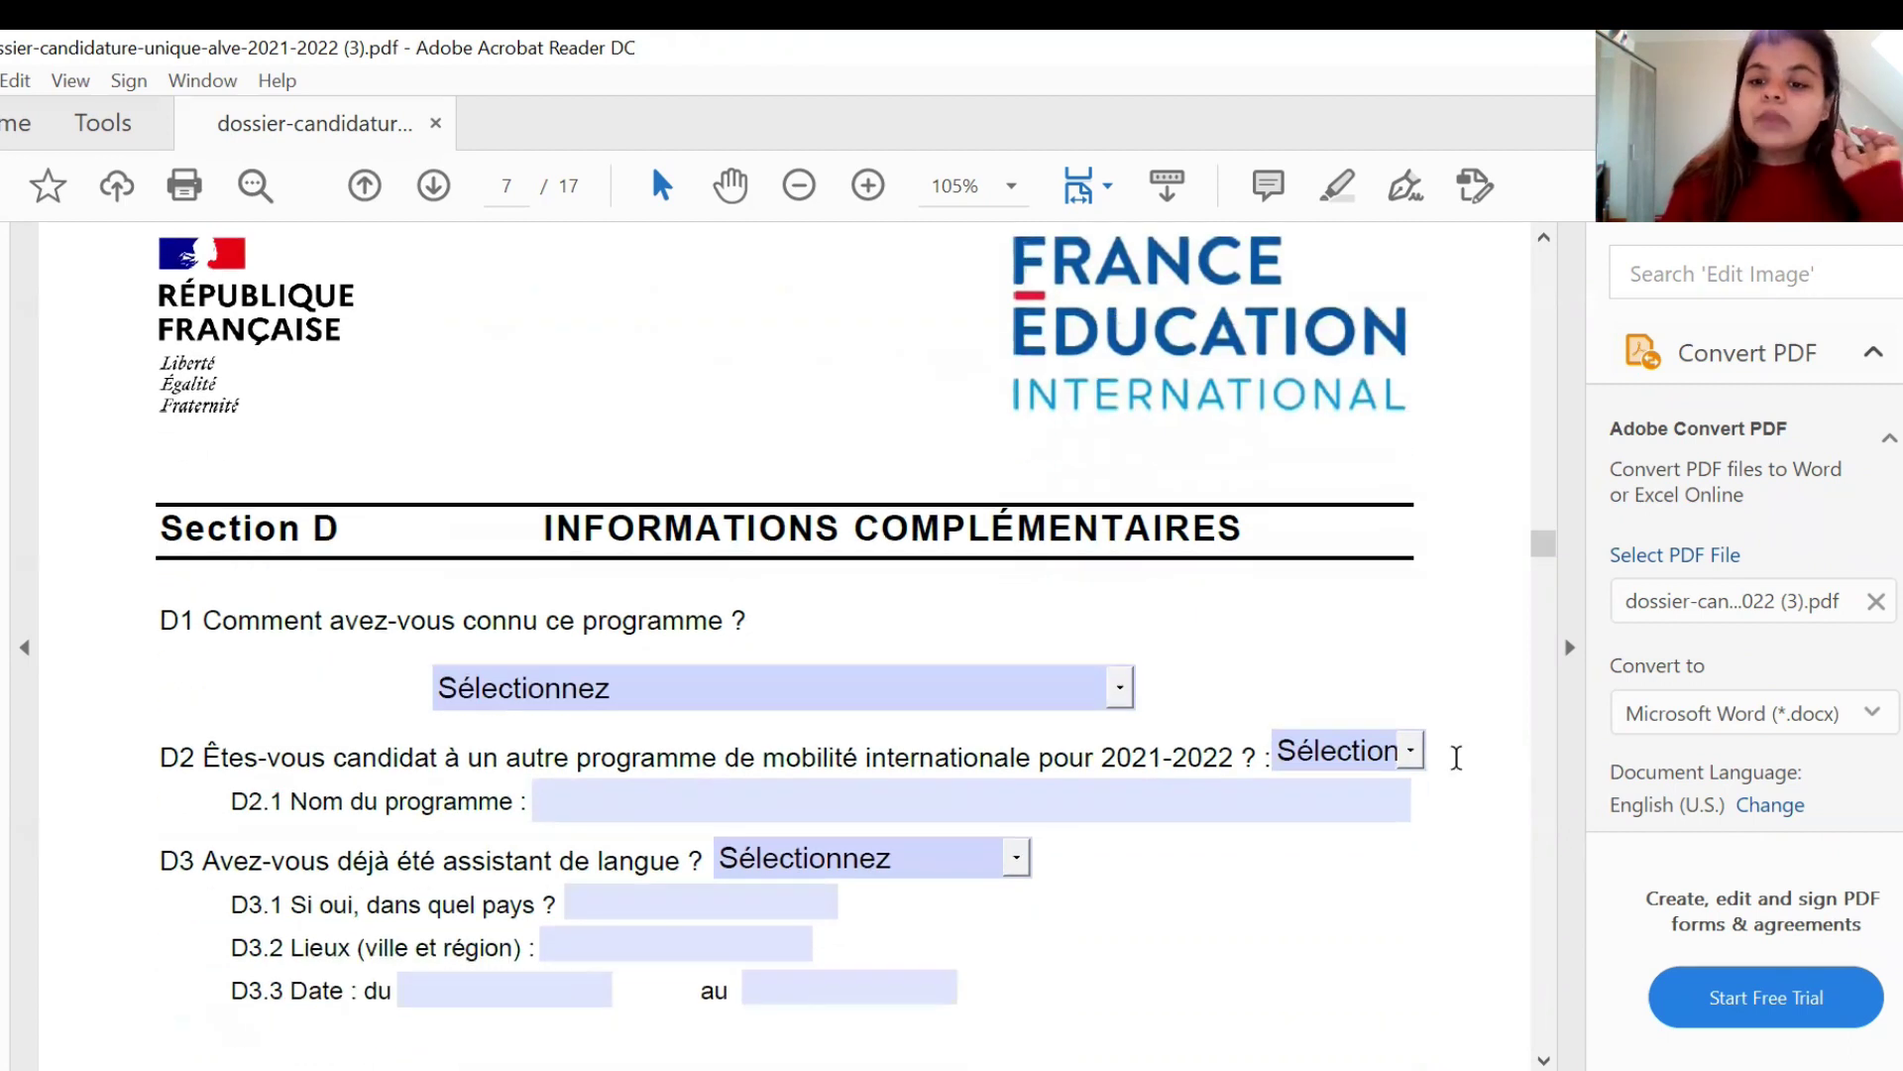
scroll(1455, 753, down, 3)
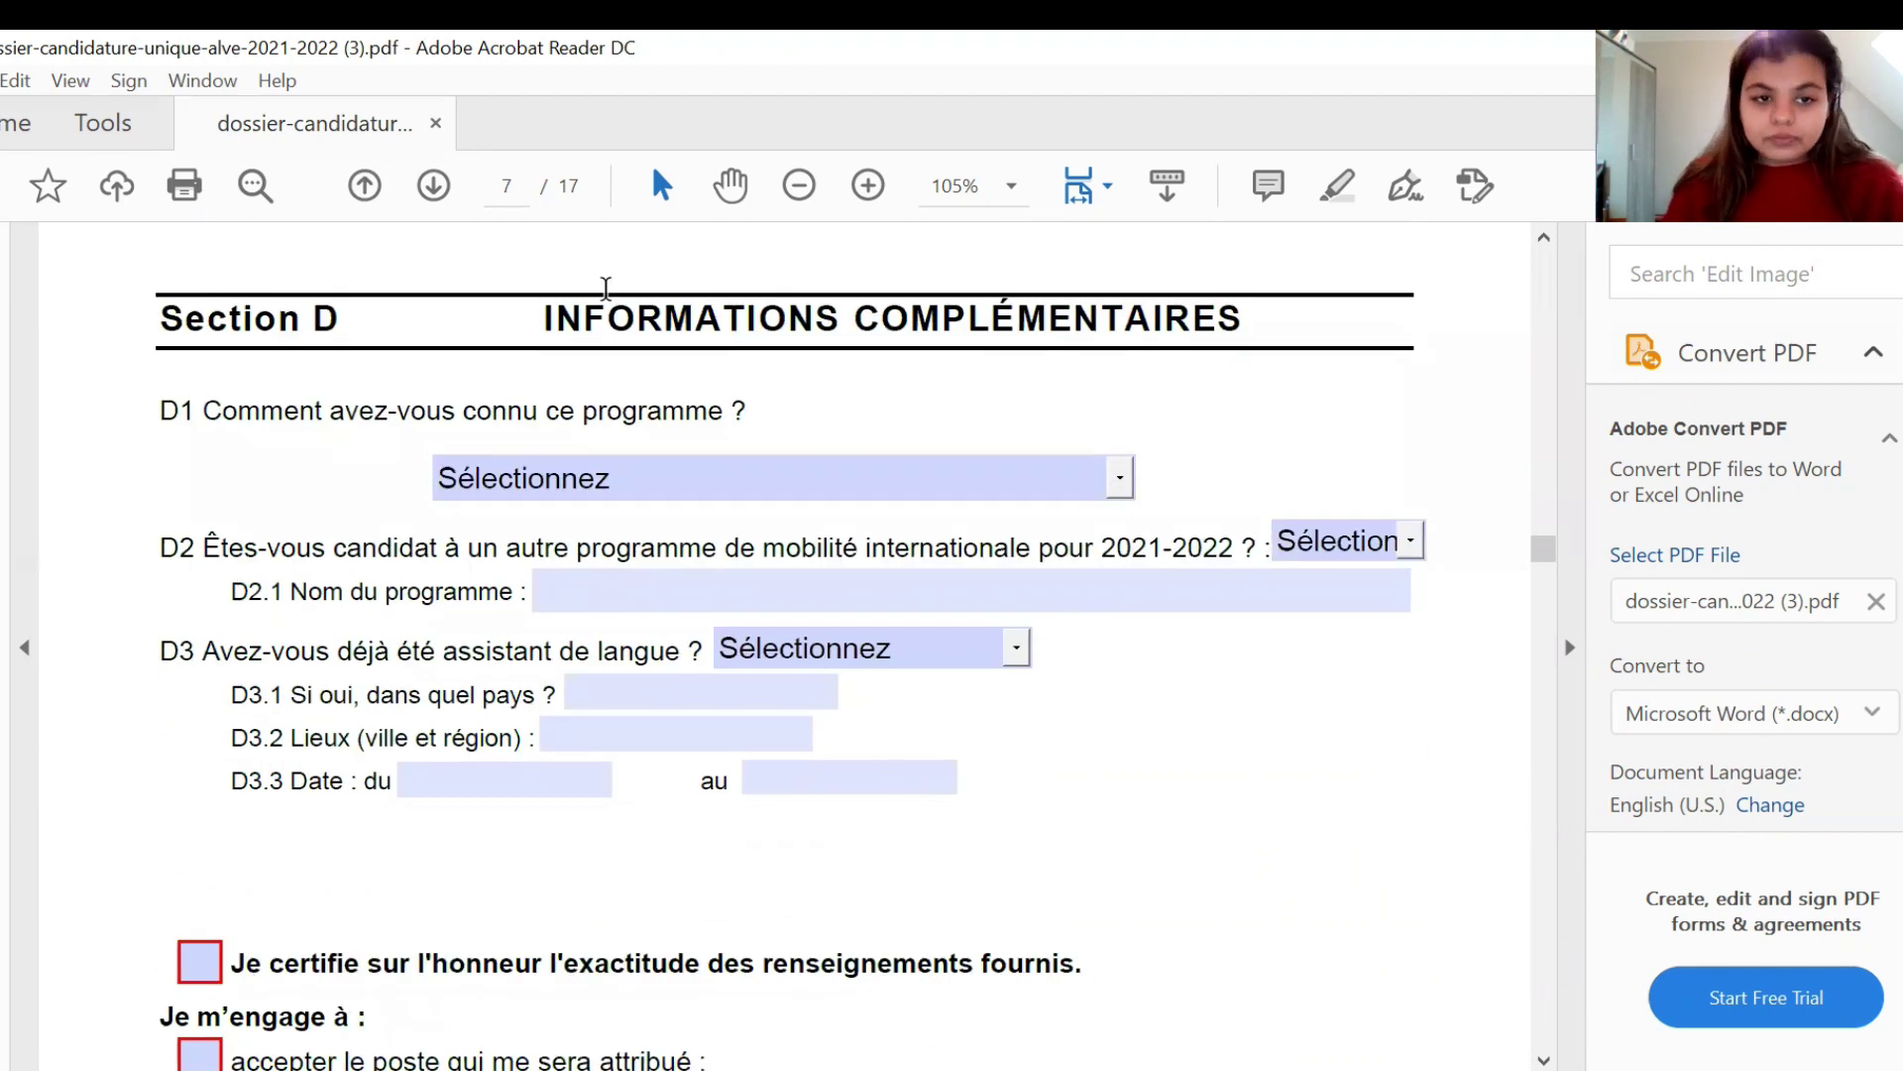
click(1063, 474)
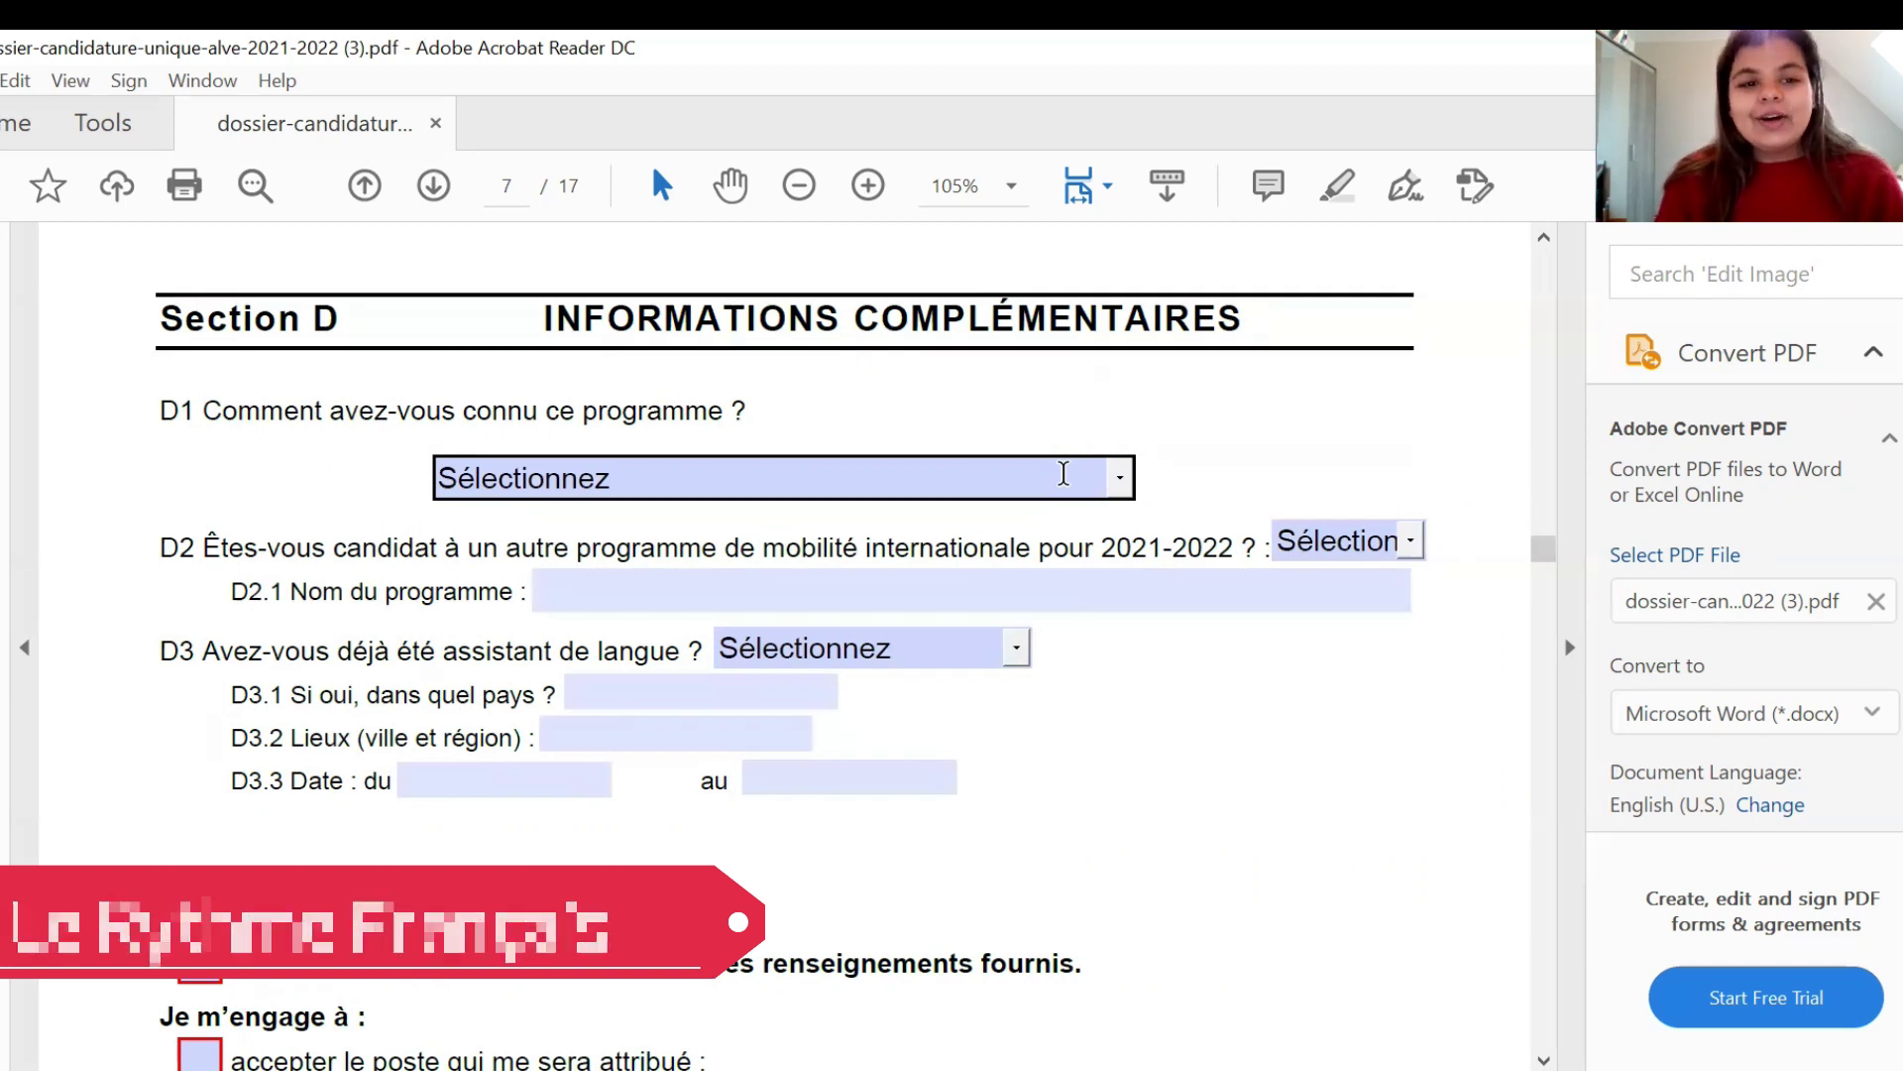
click(1126, 474)
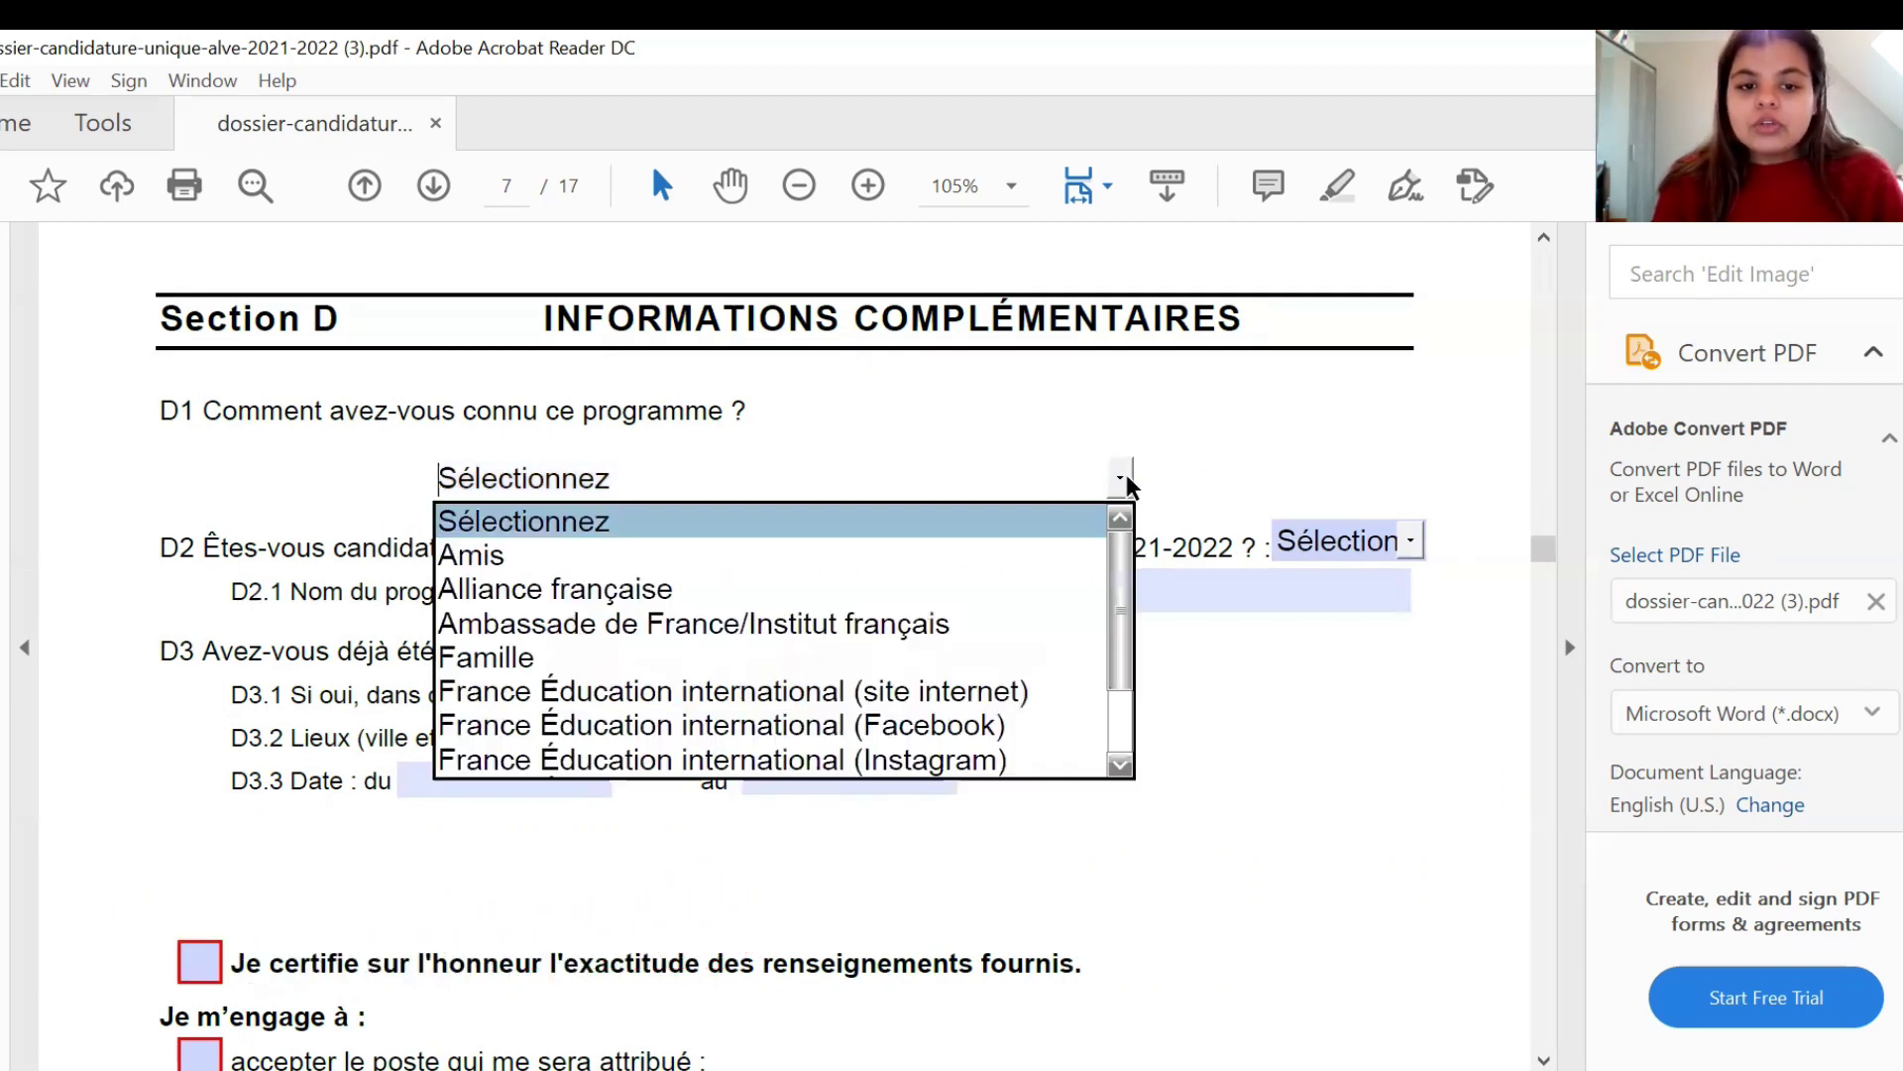
click(1068, 550)
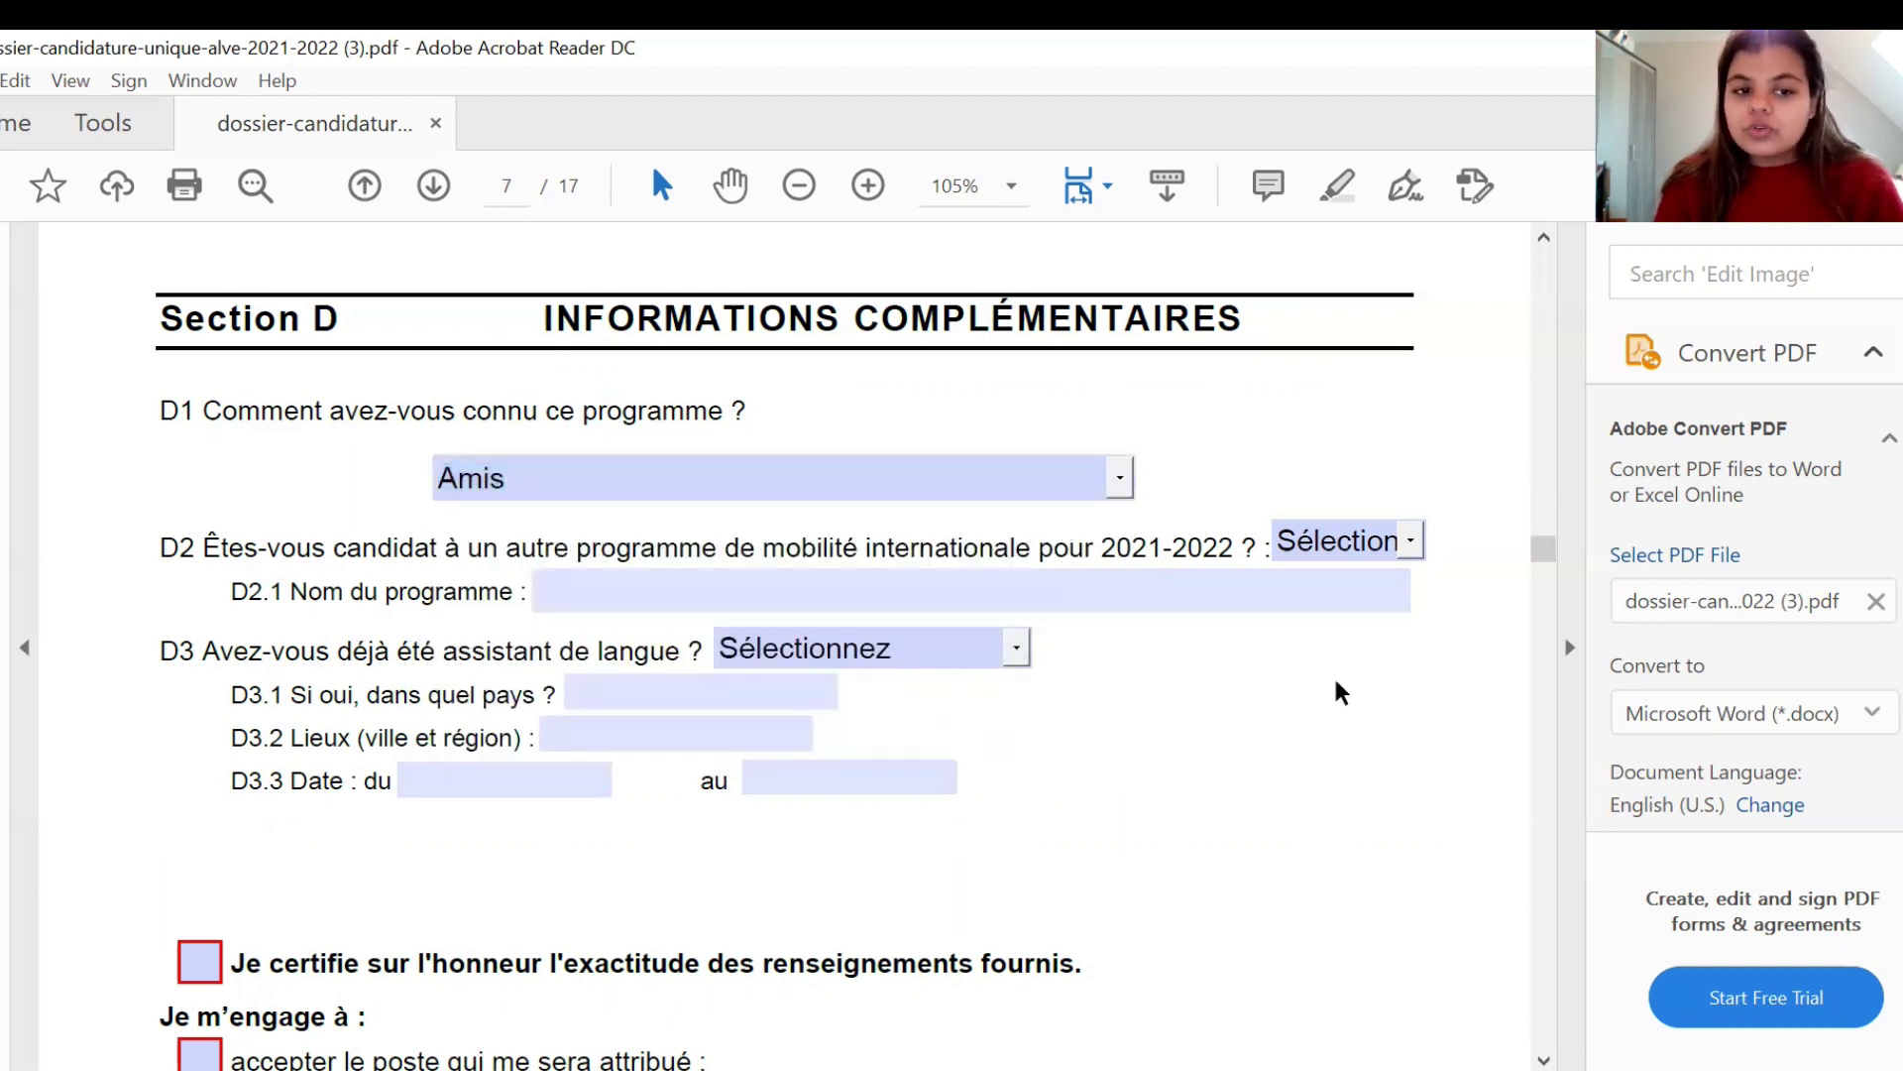
- Set the D2 other-programme question to Non
click(1418, 539)
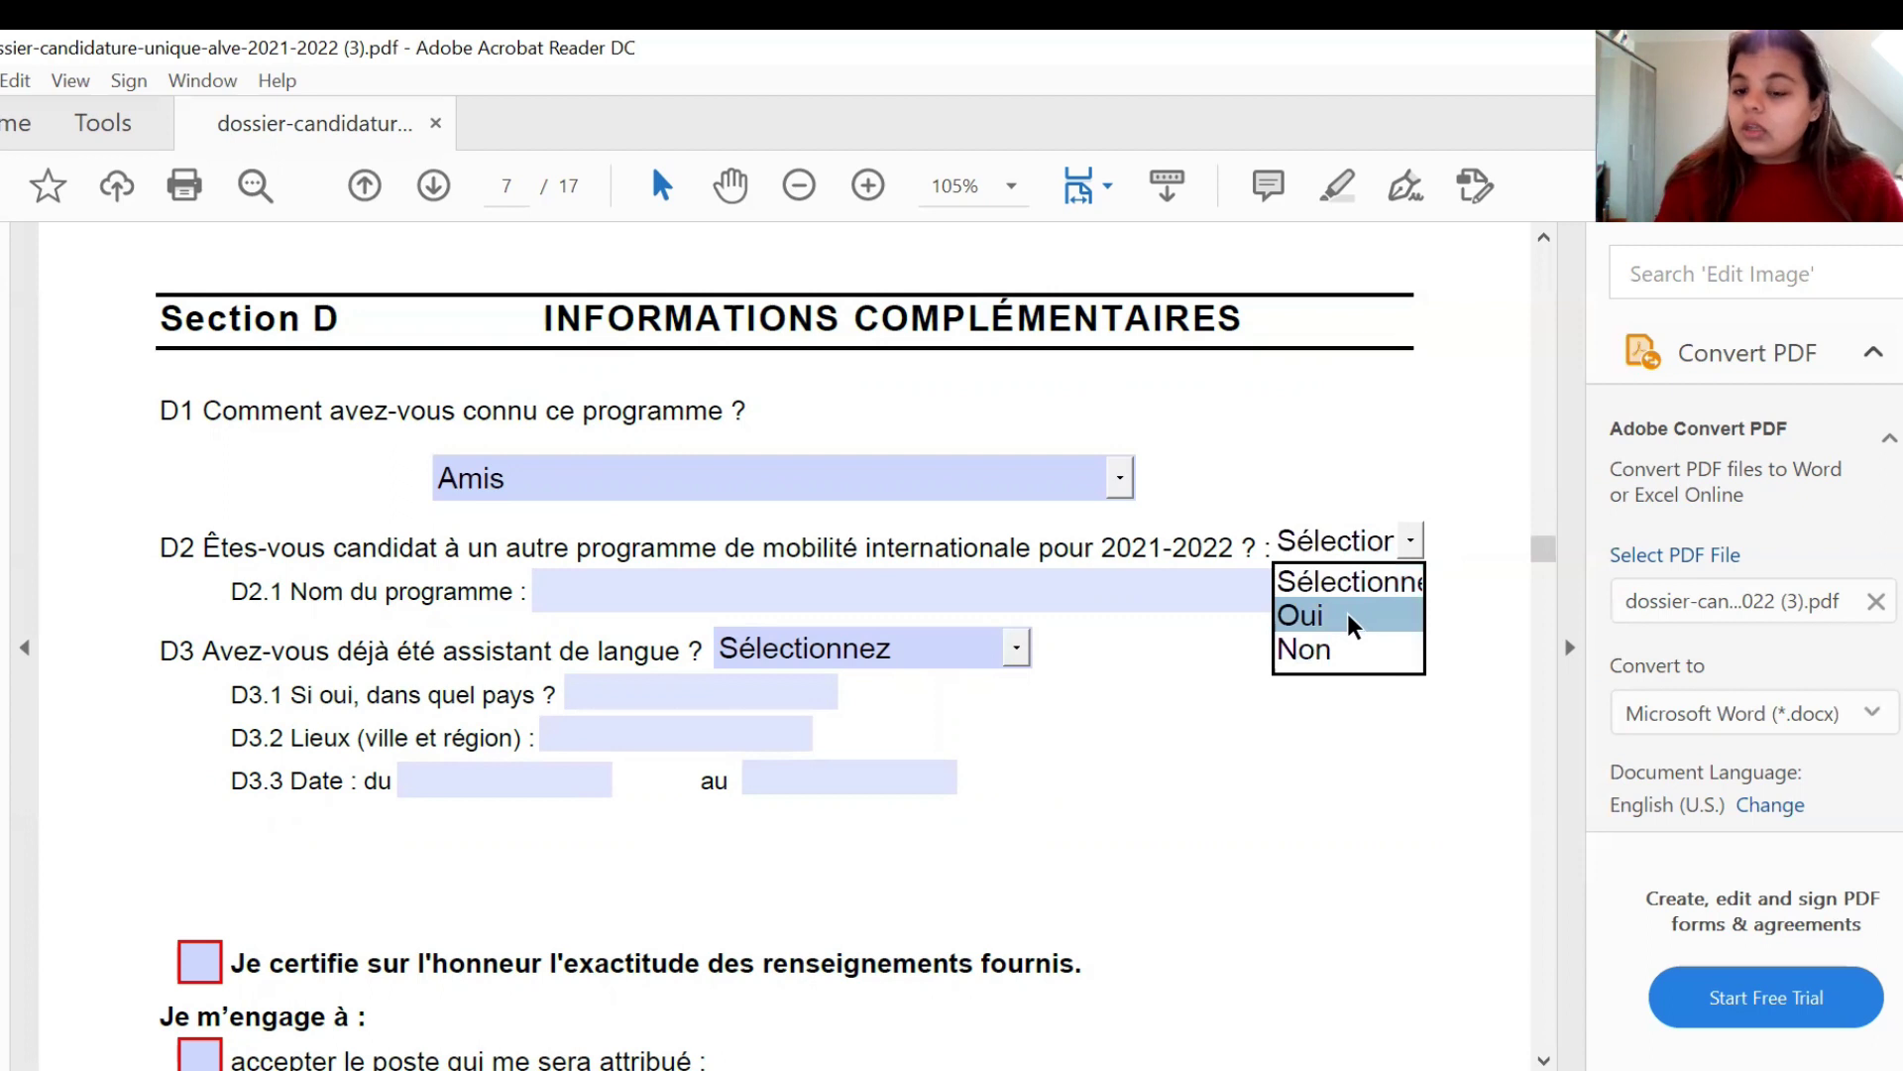
click(1251, 774)
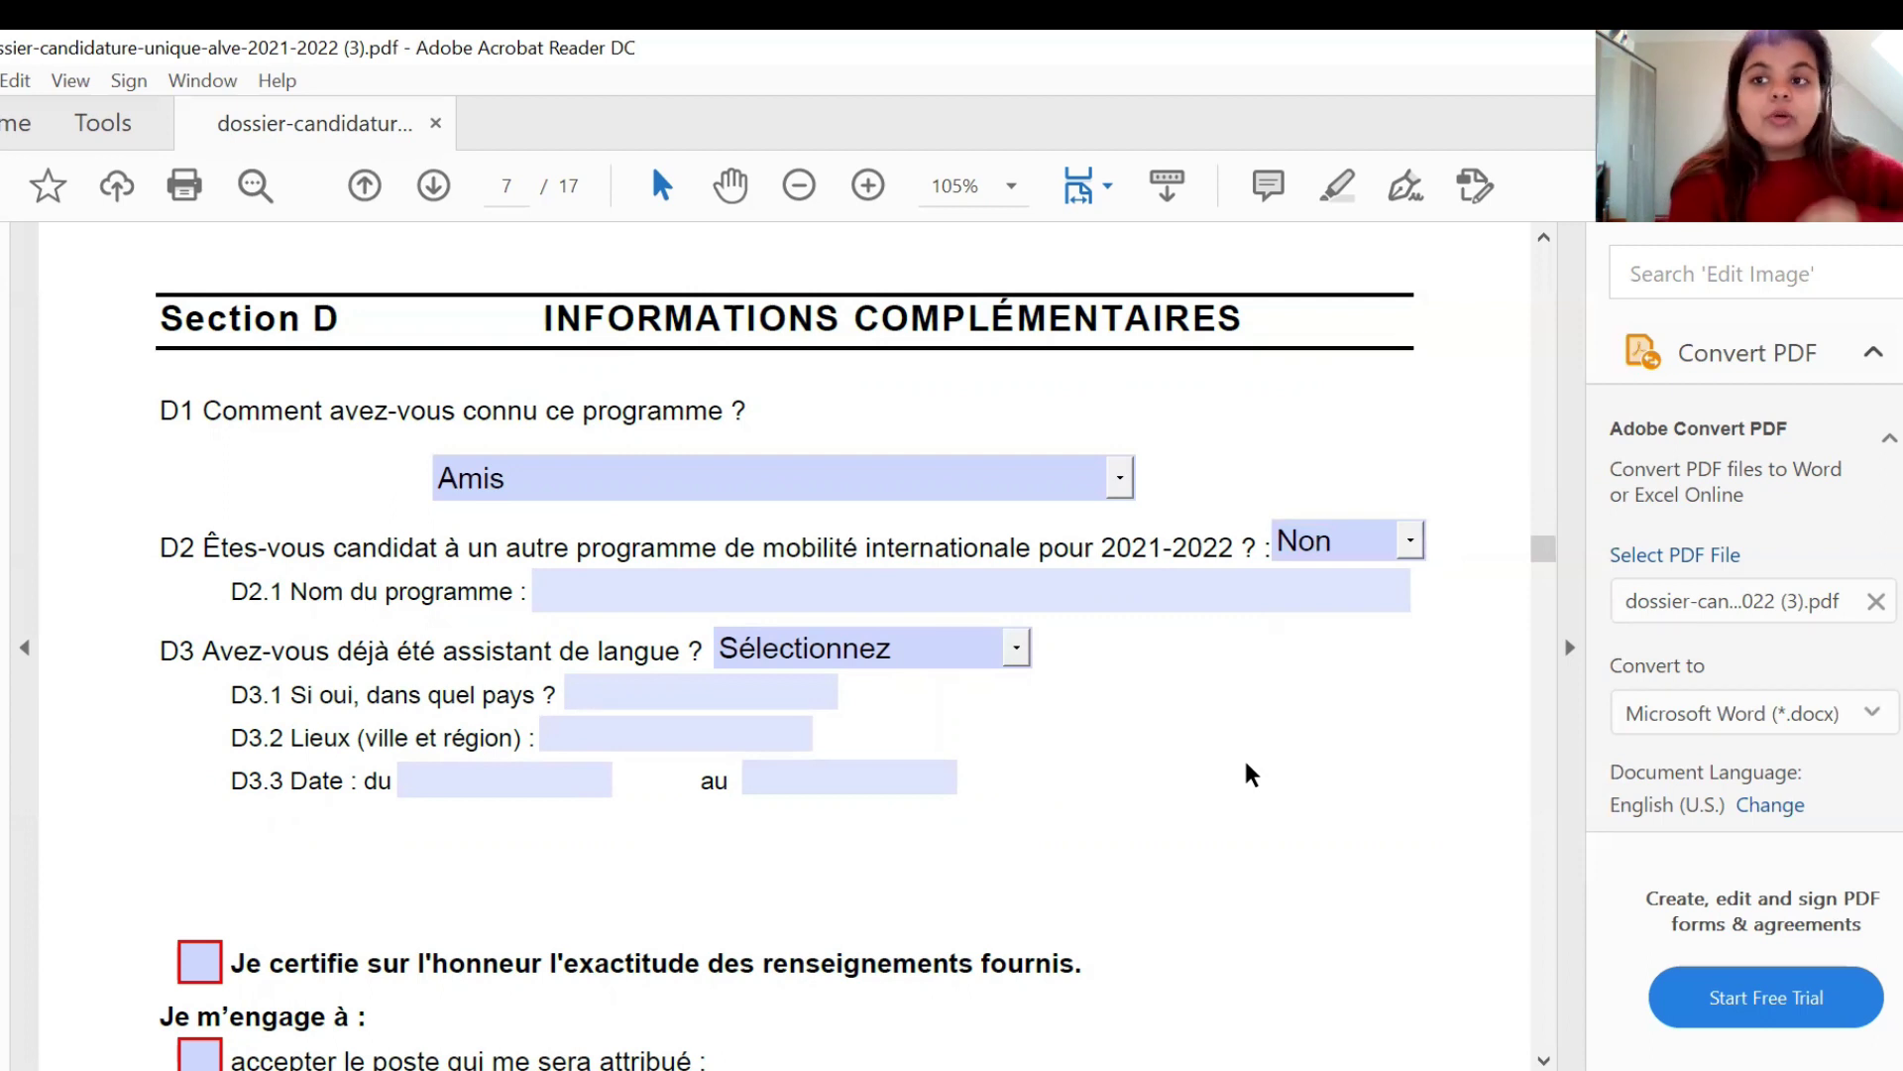
click(814, 583)
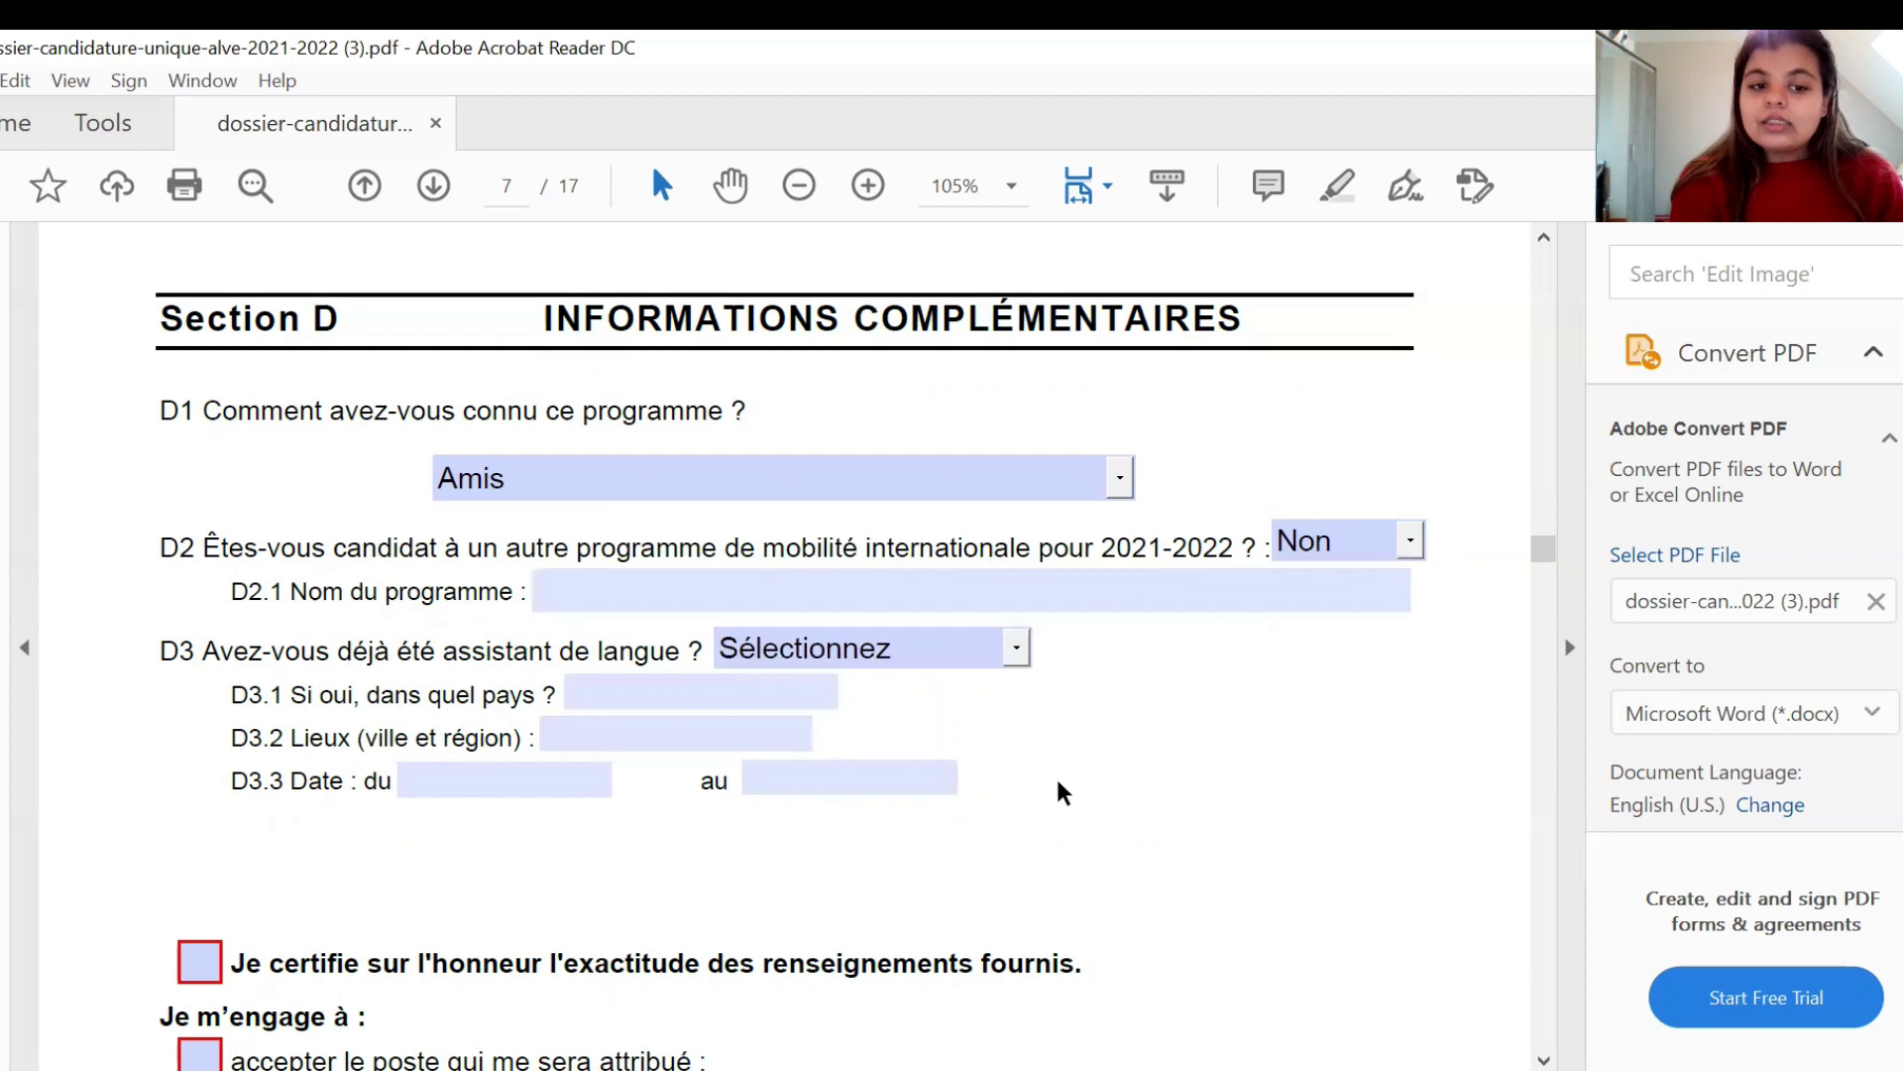
click(1016, 648)
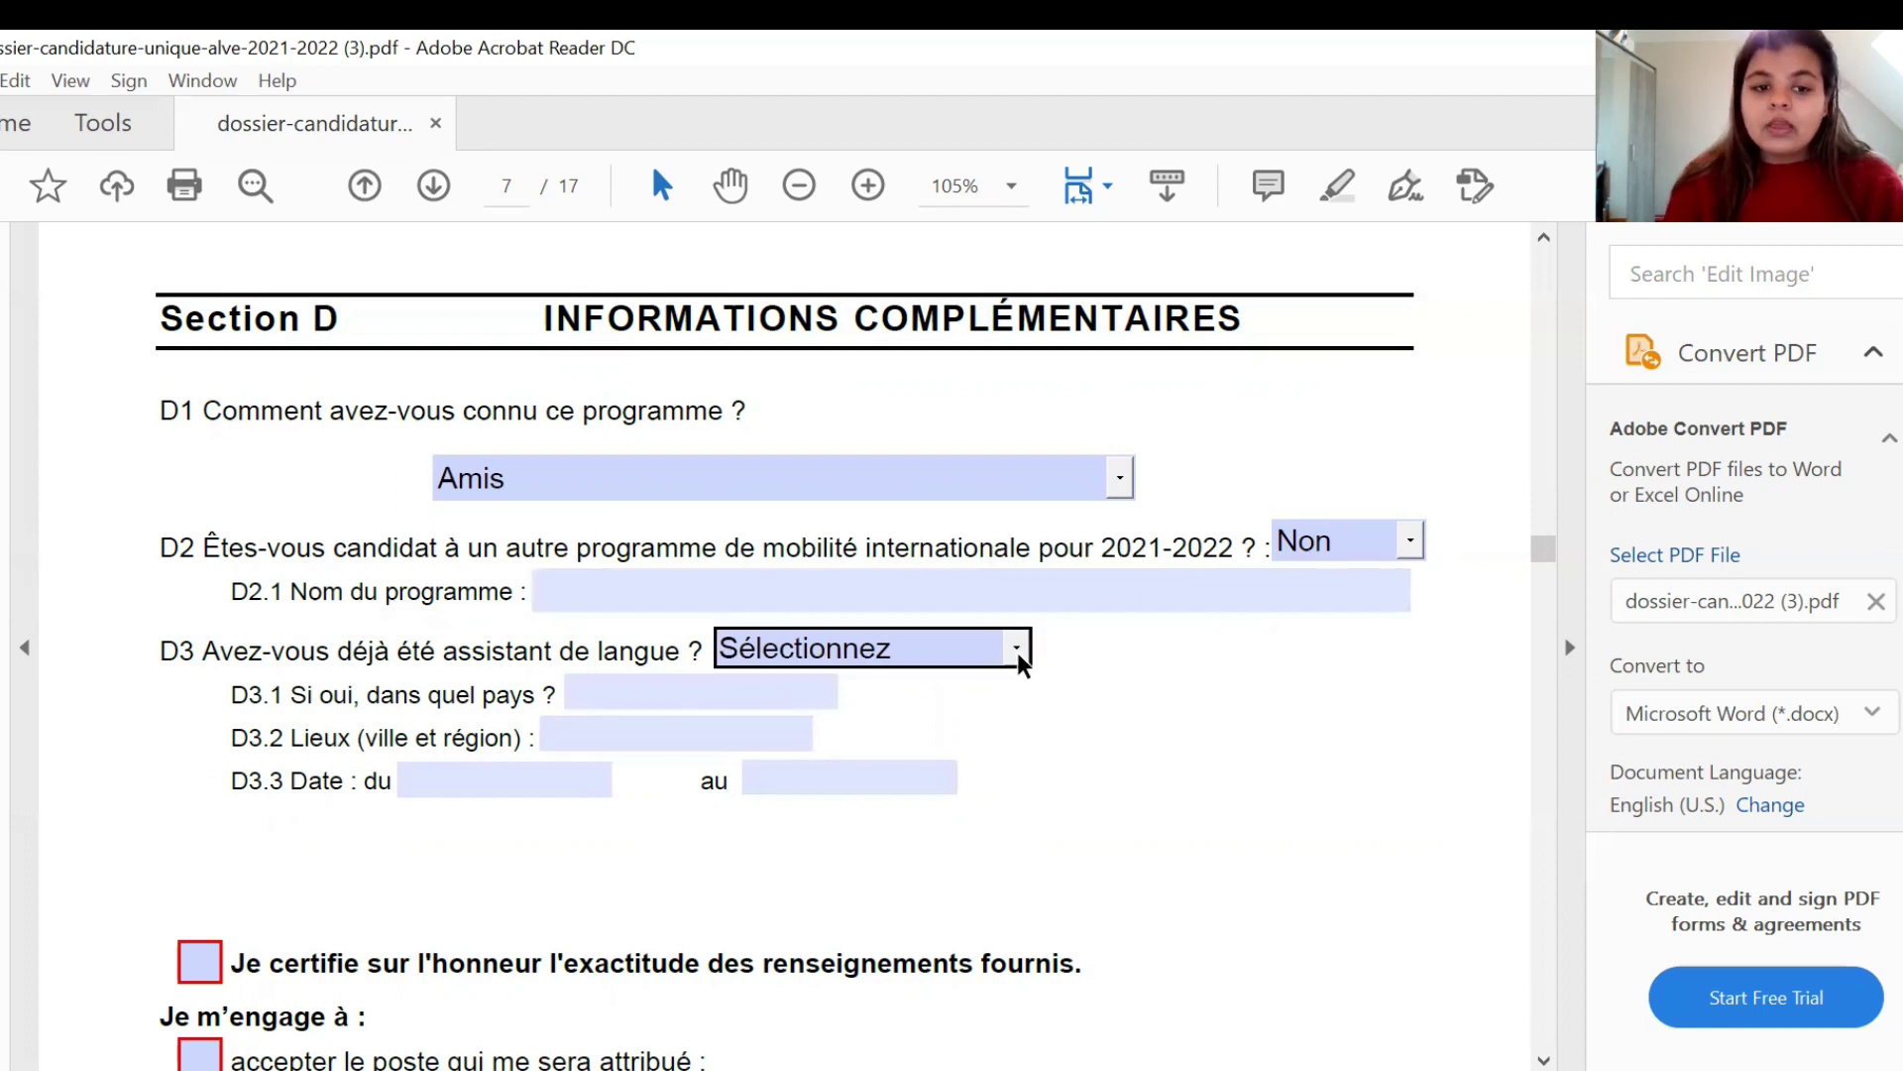
- Answer Non to D3 and tick all four declaration commitment checkboxes
click(994, 757)
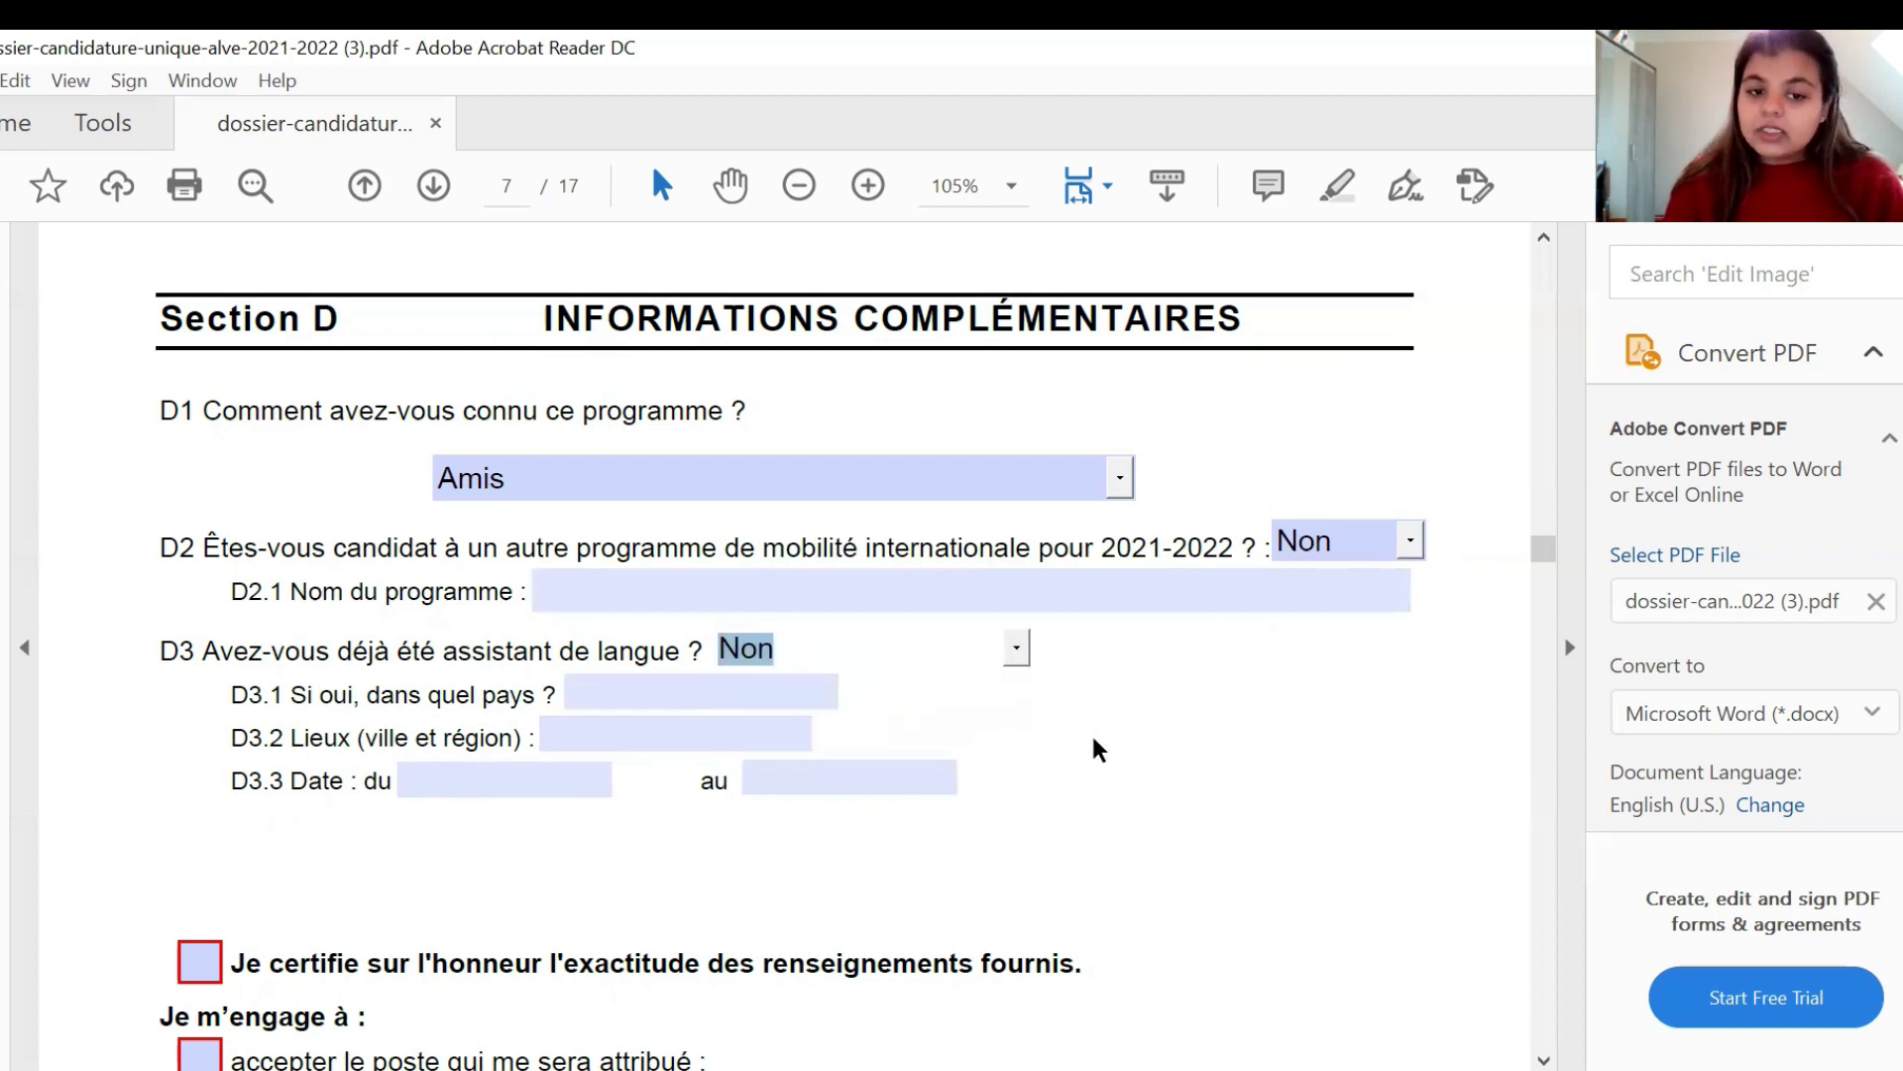
scroll(1096, 751, down, 5)
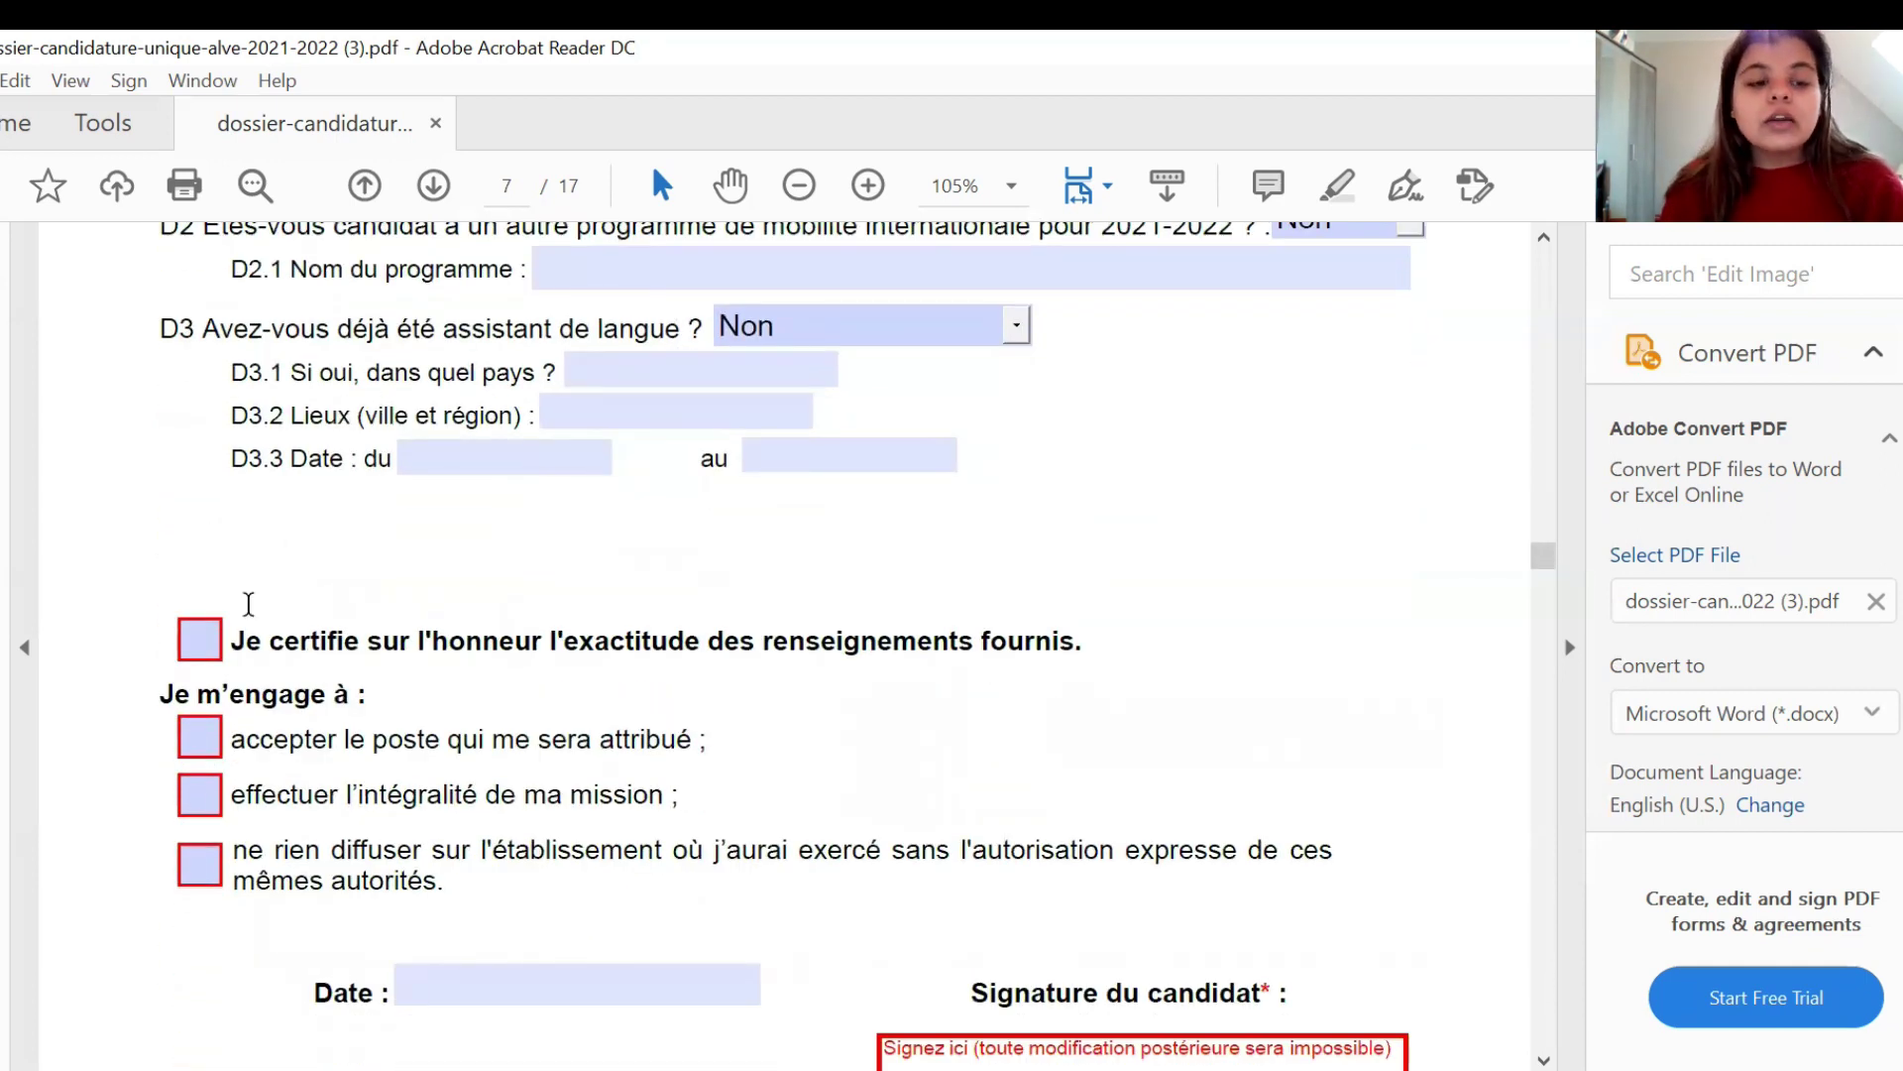
click(218, 644)
click(201, 740)
click(201, 795)
click(201, 845)
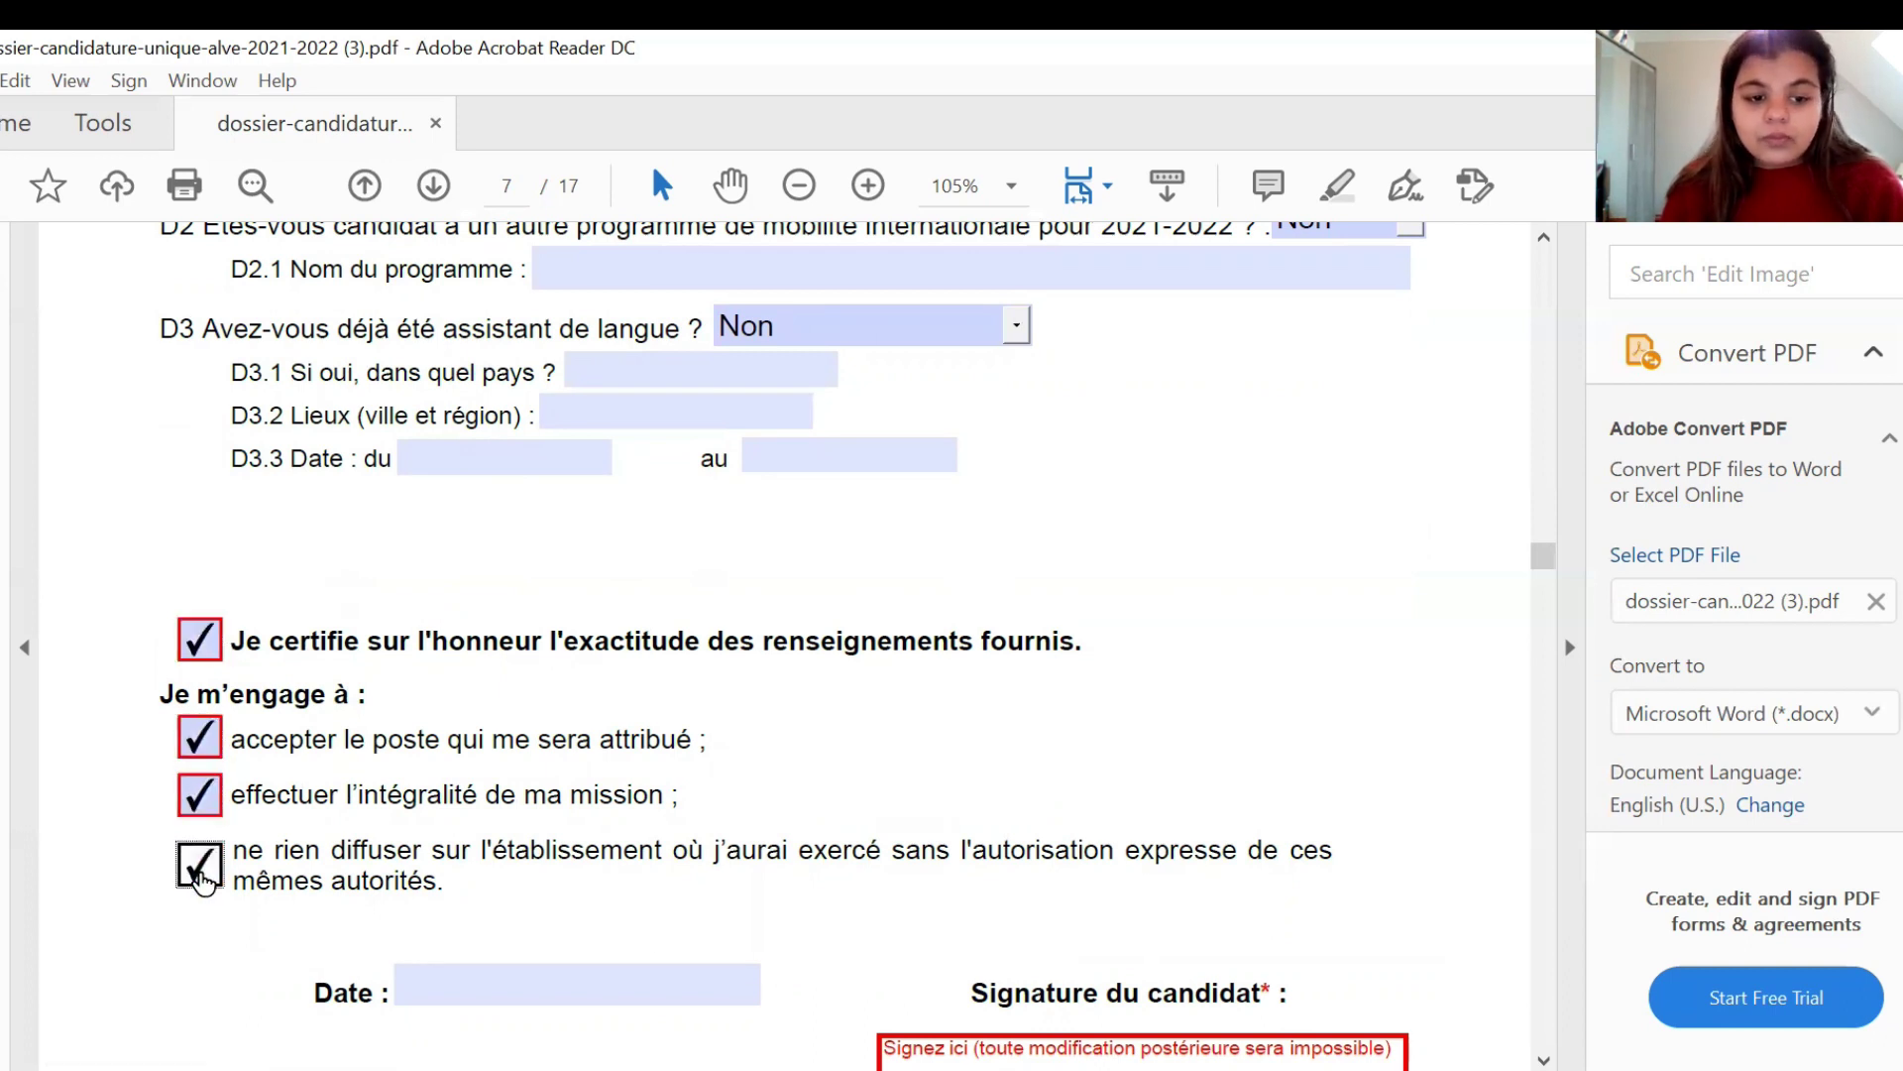
- Enter 29 November 2020 in the Date field so it reads 29/11/2020
click(453, 989)
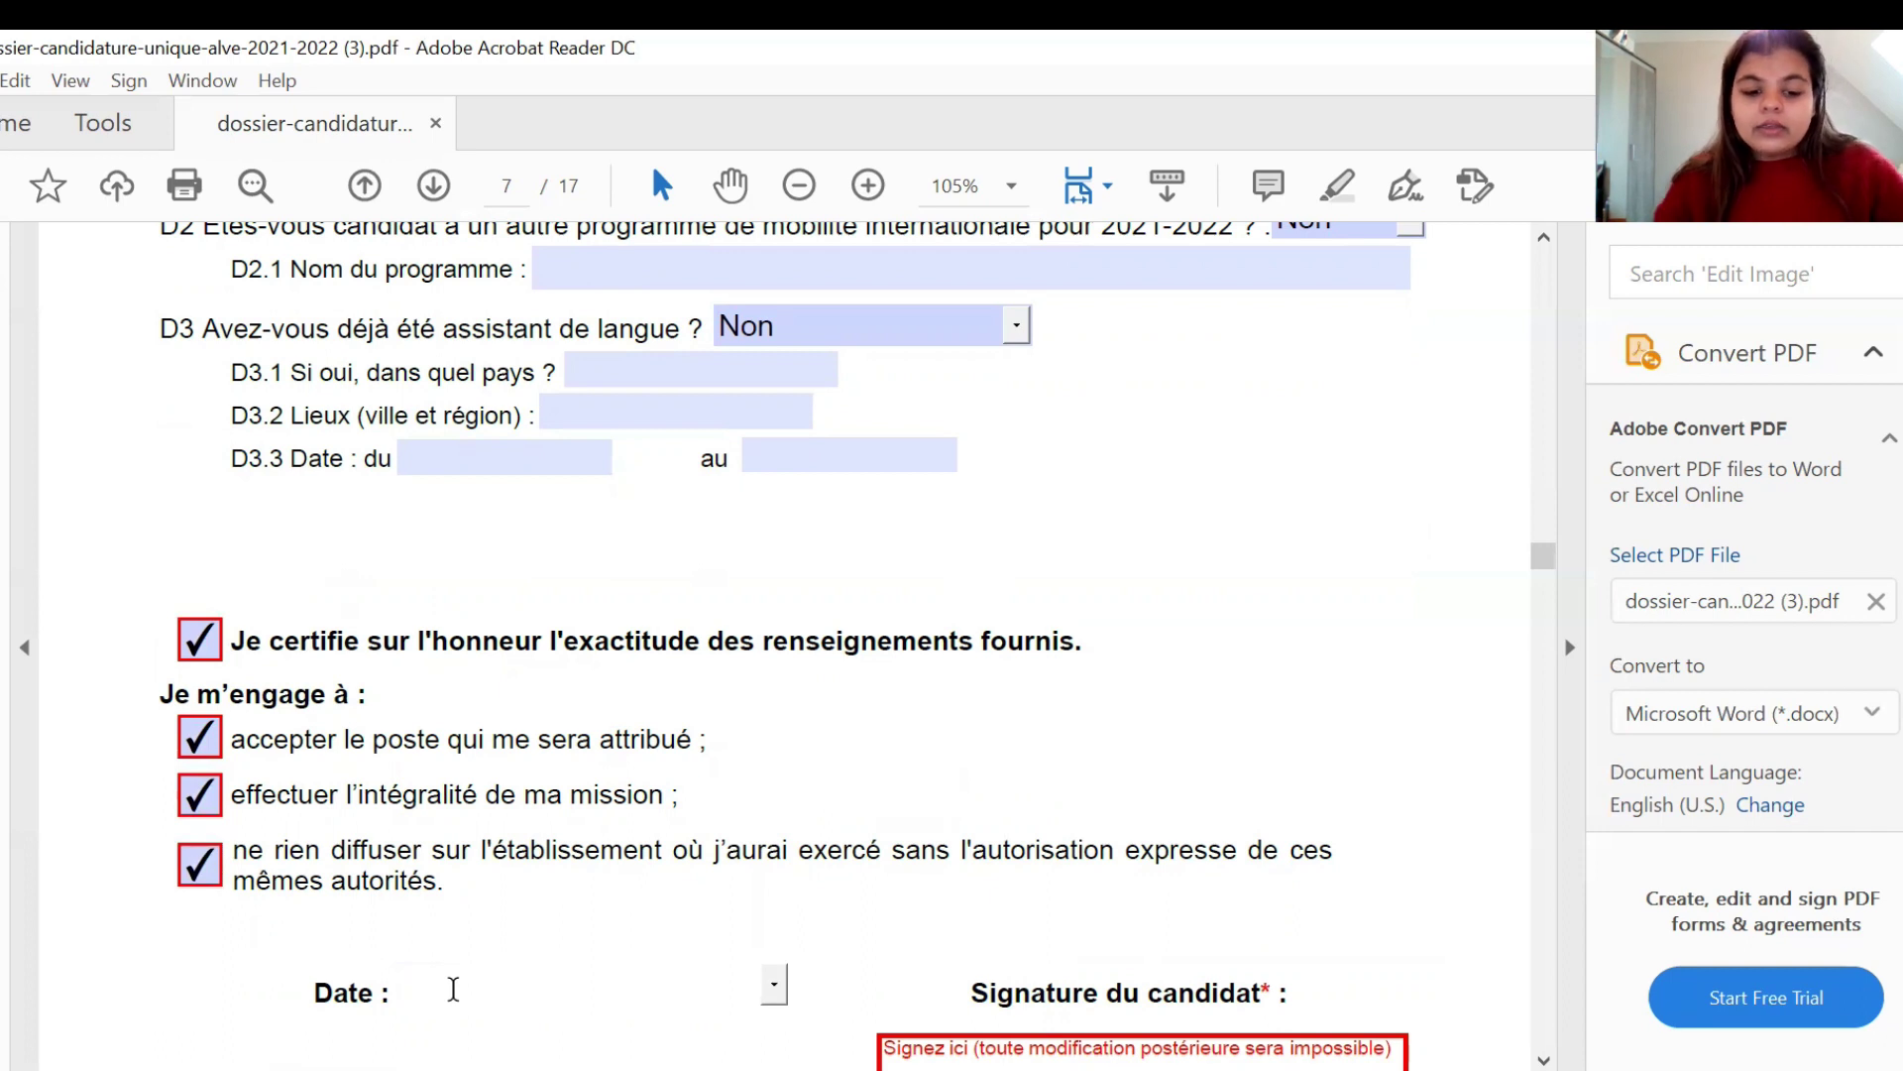
text(29)
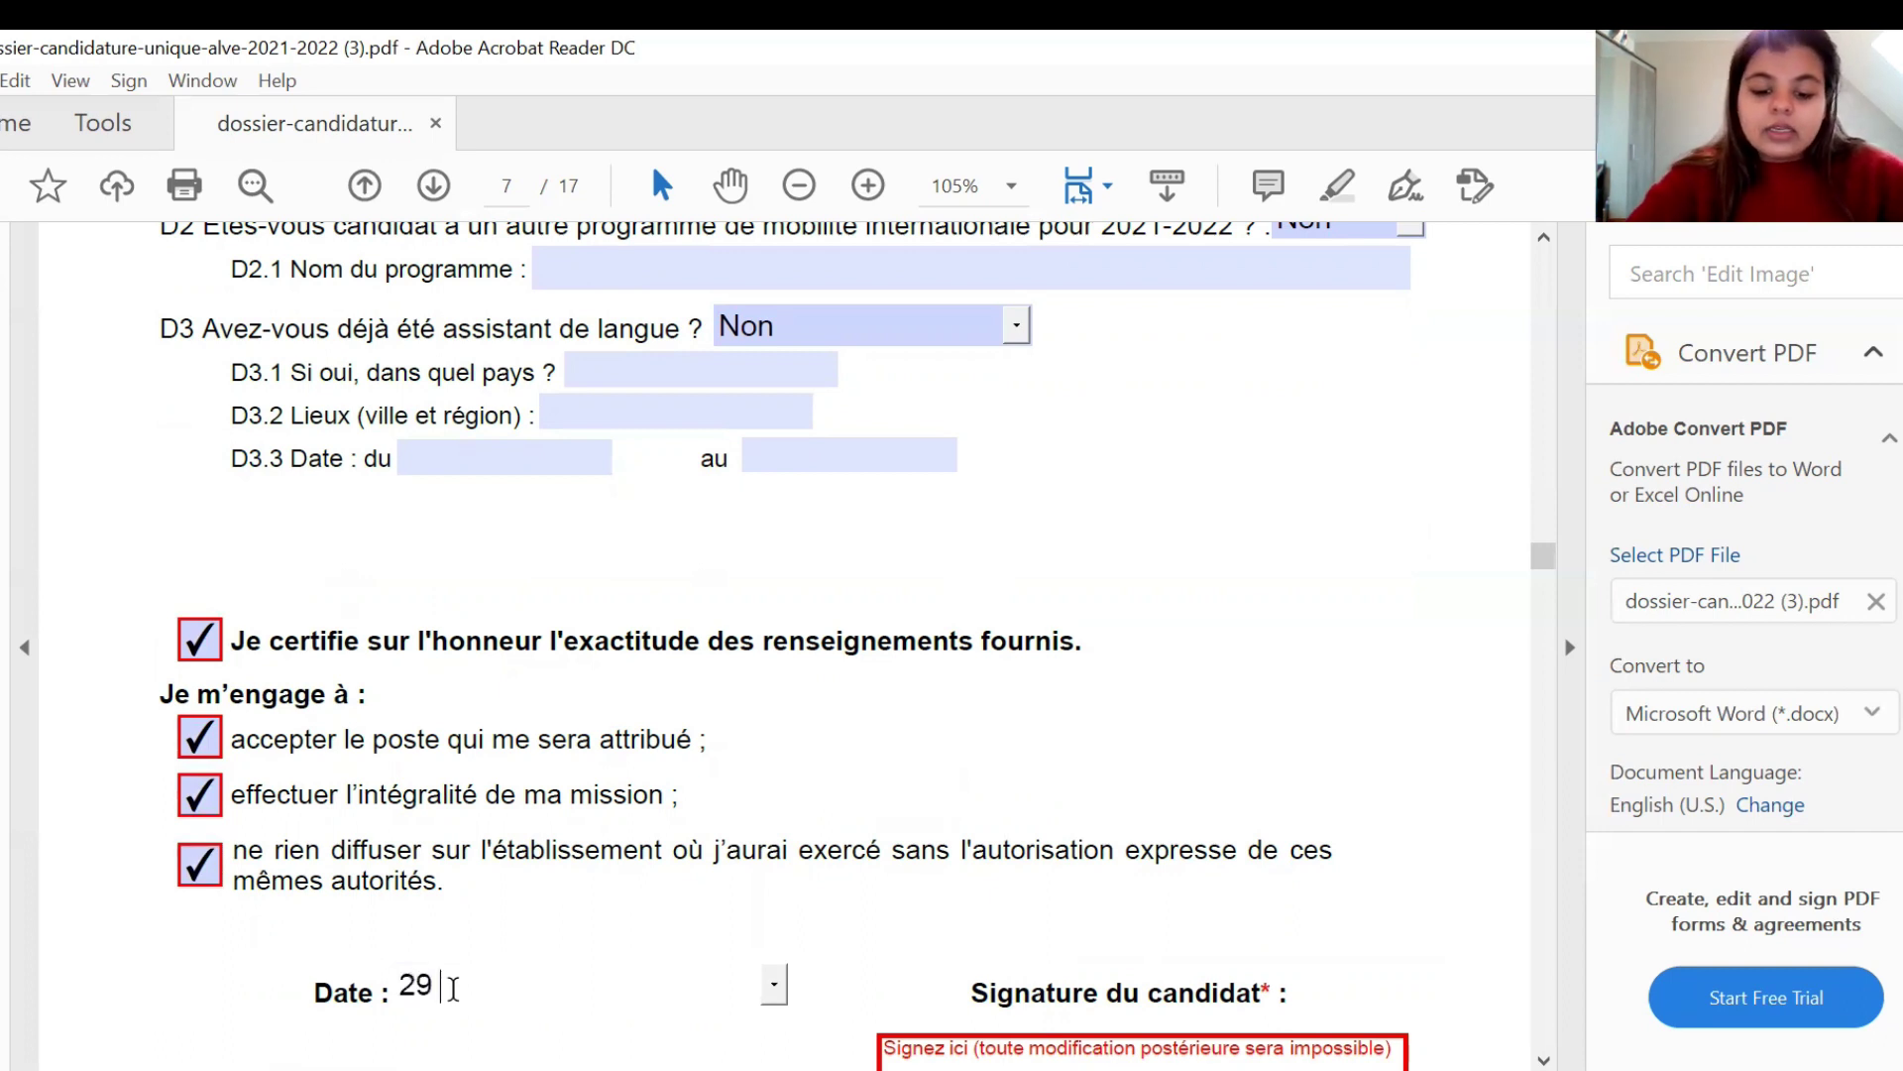
text( NOVEMEBER)
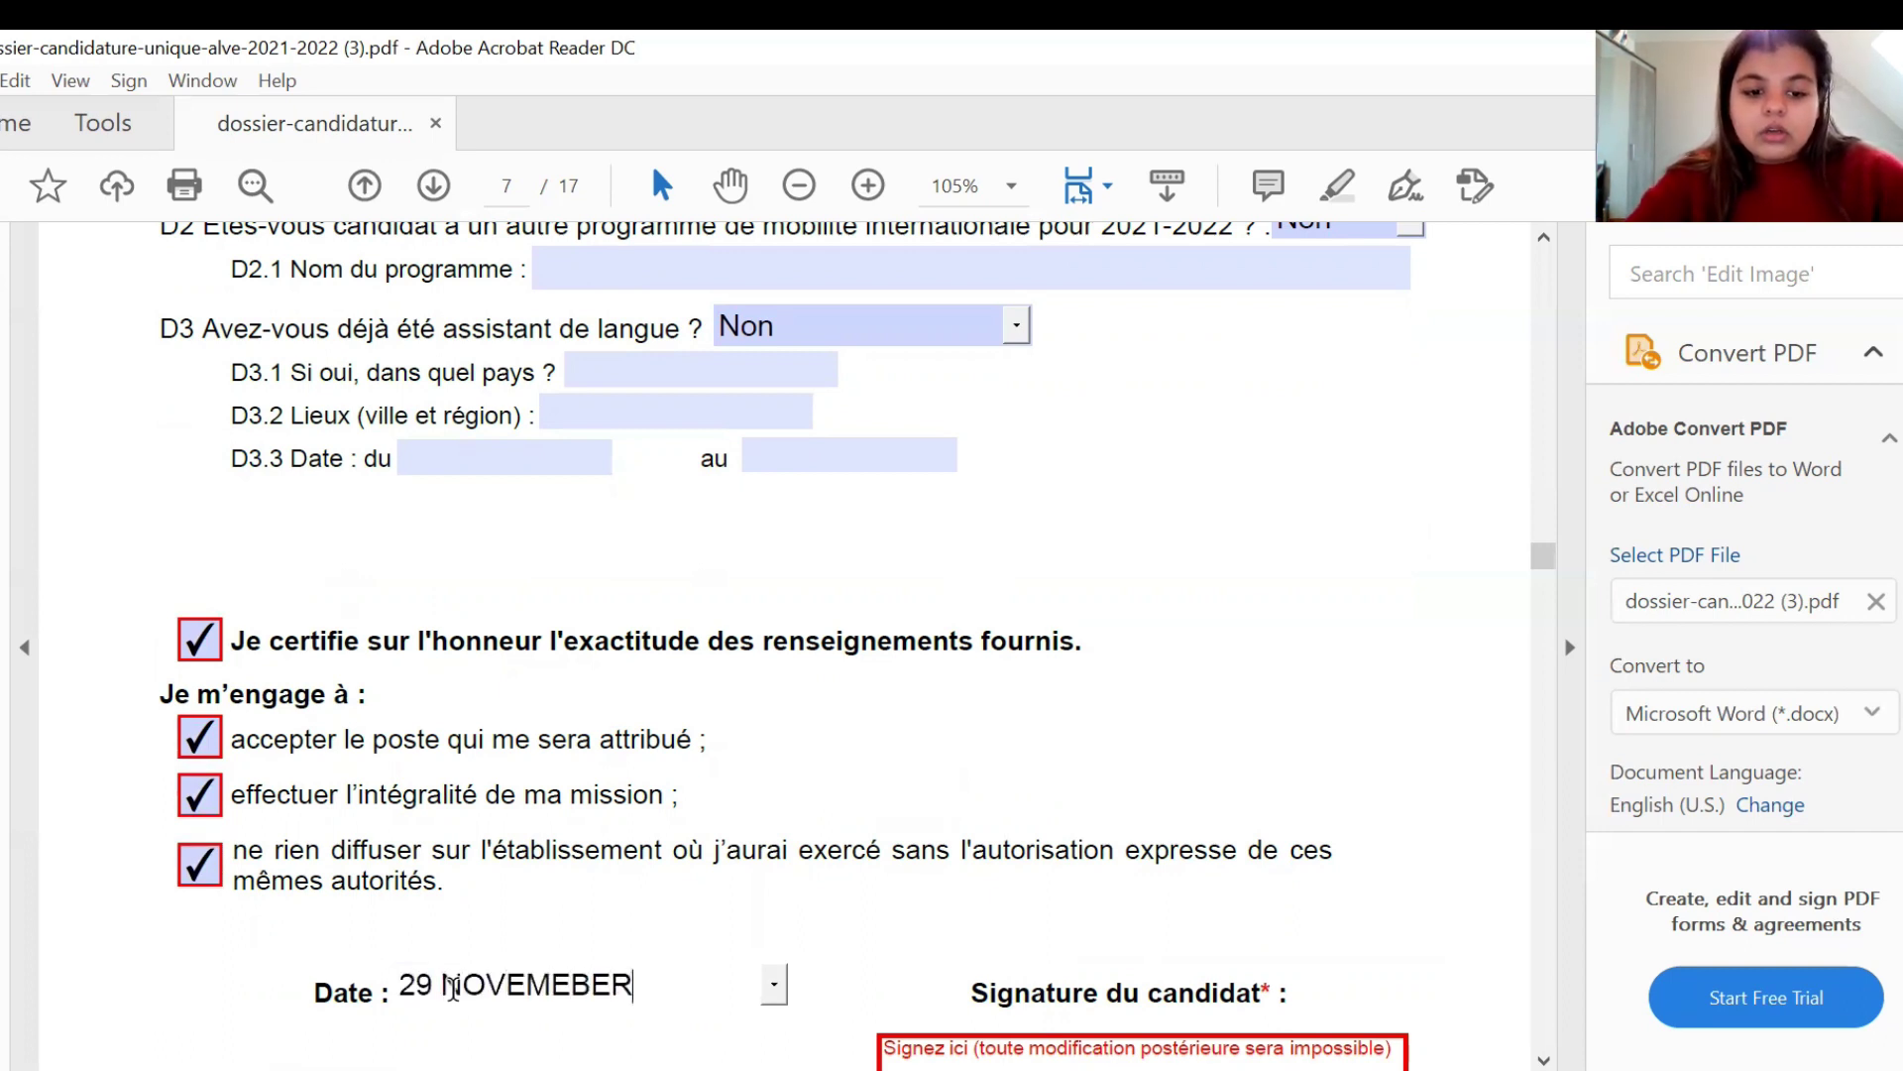
text( 2020)
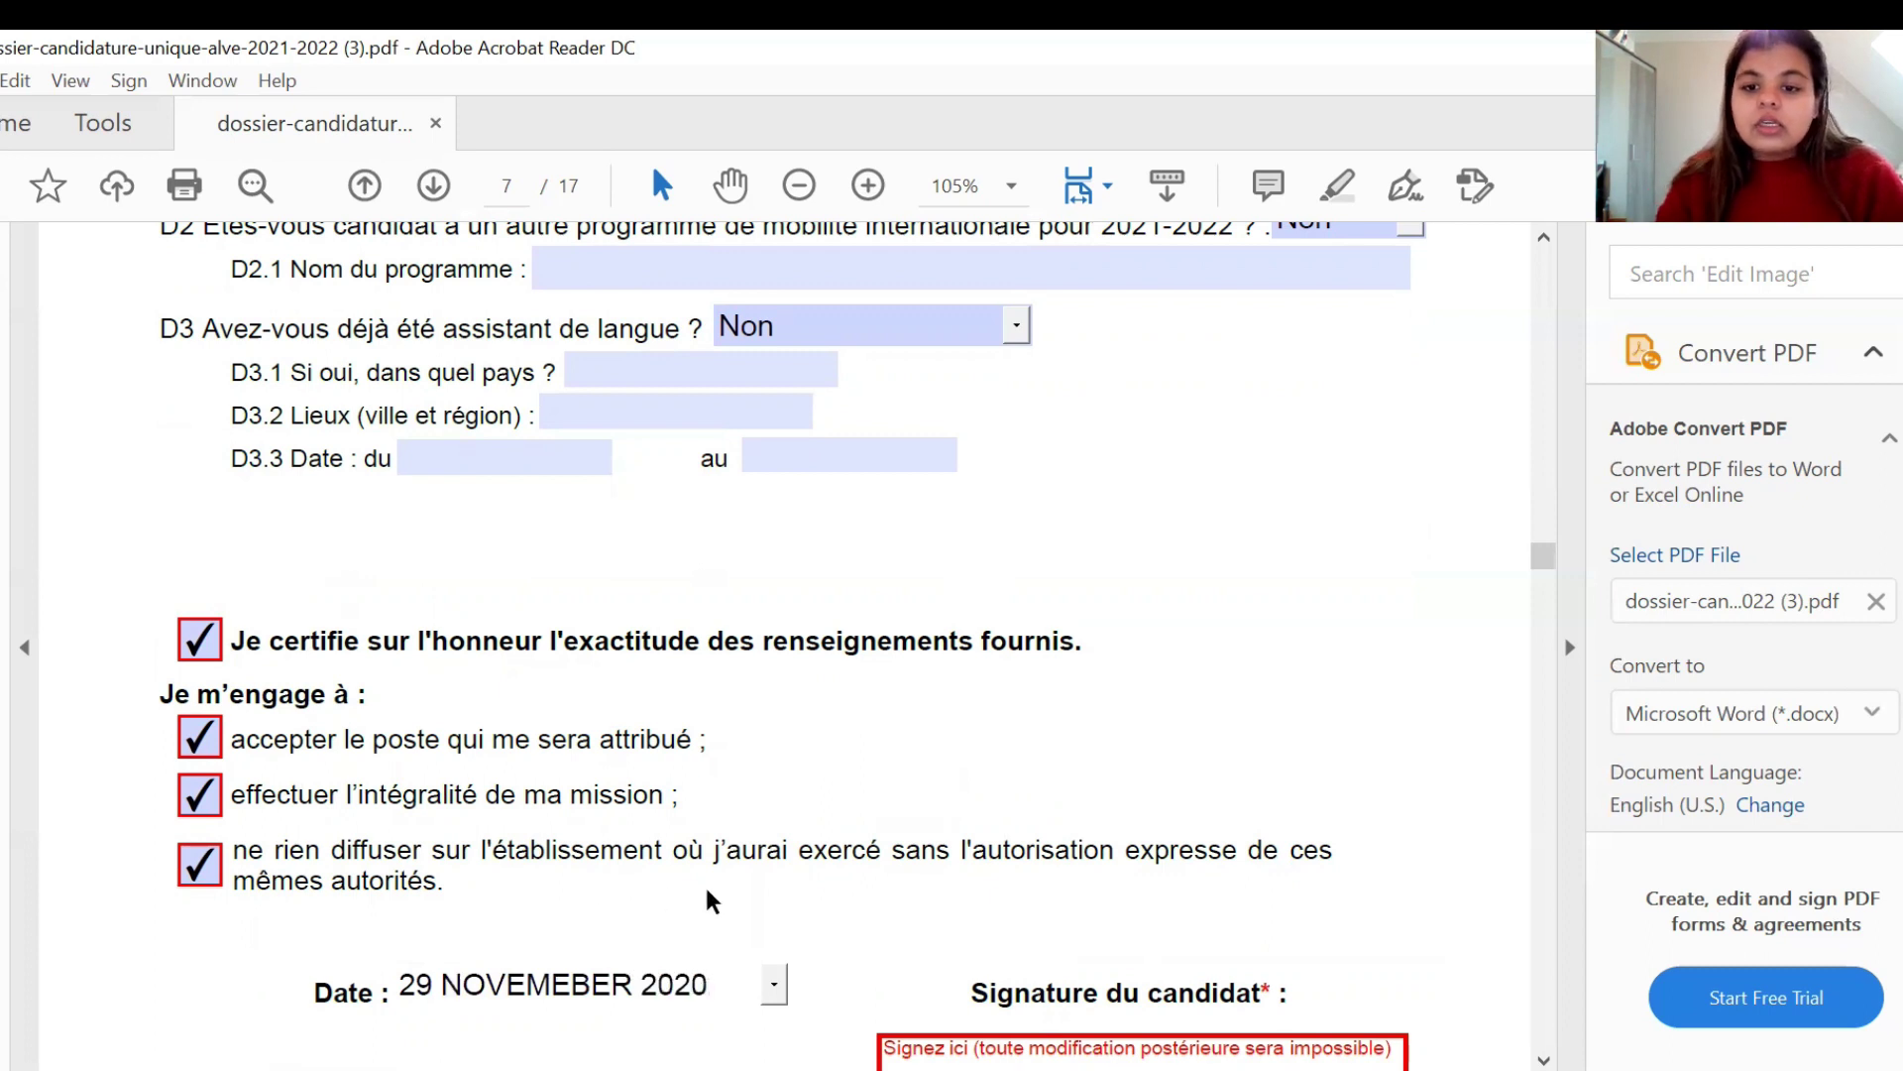
click(1117, 781)
scroll(1115, 779, down, 2)
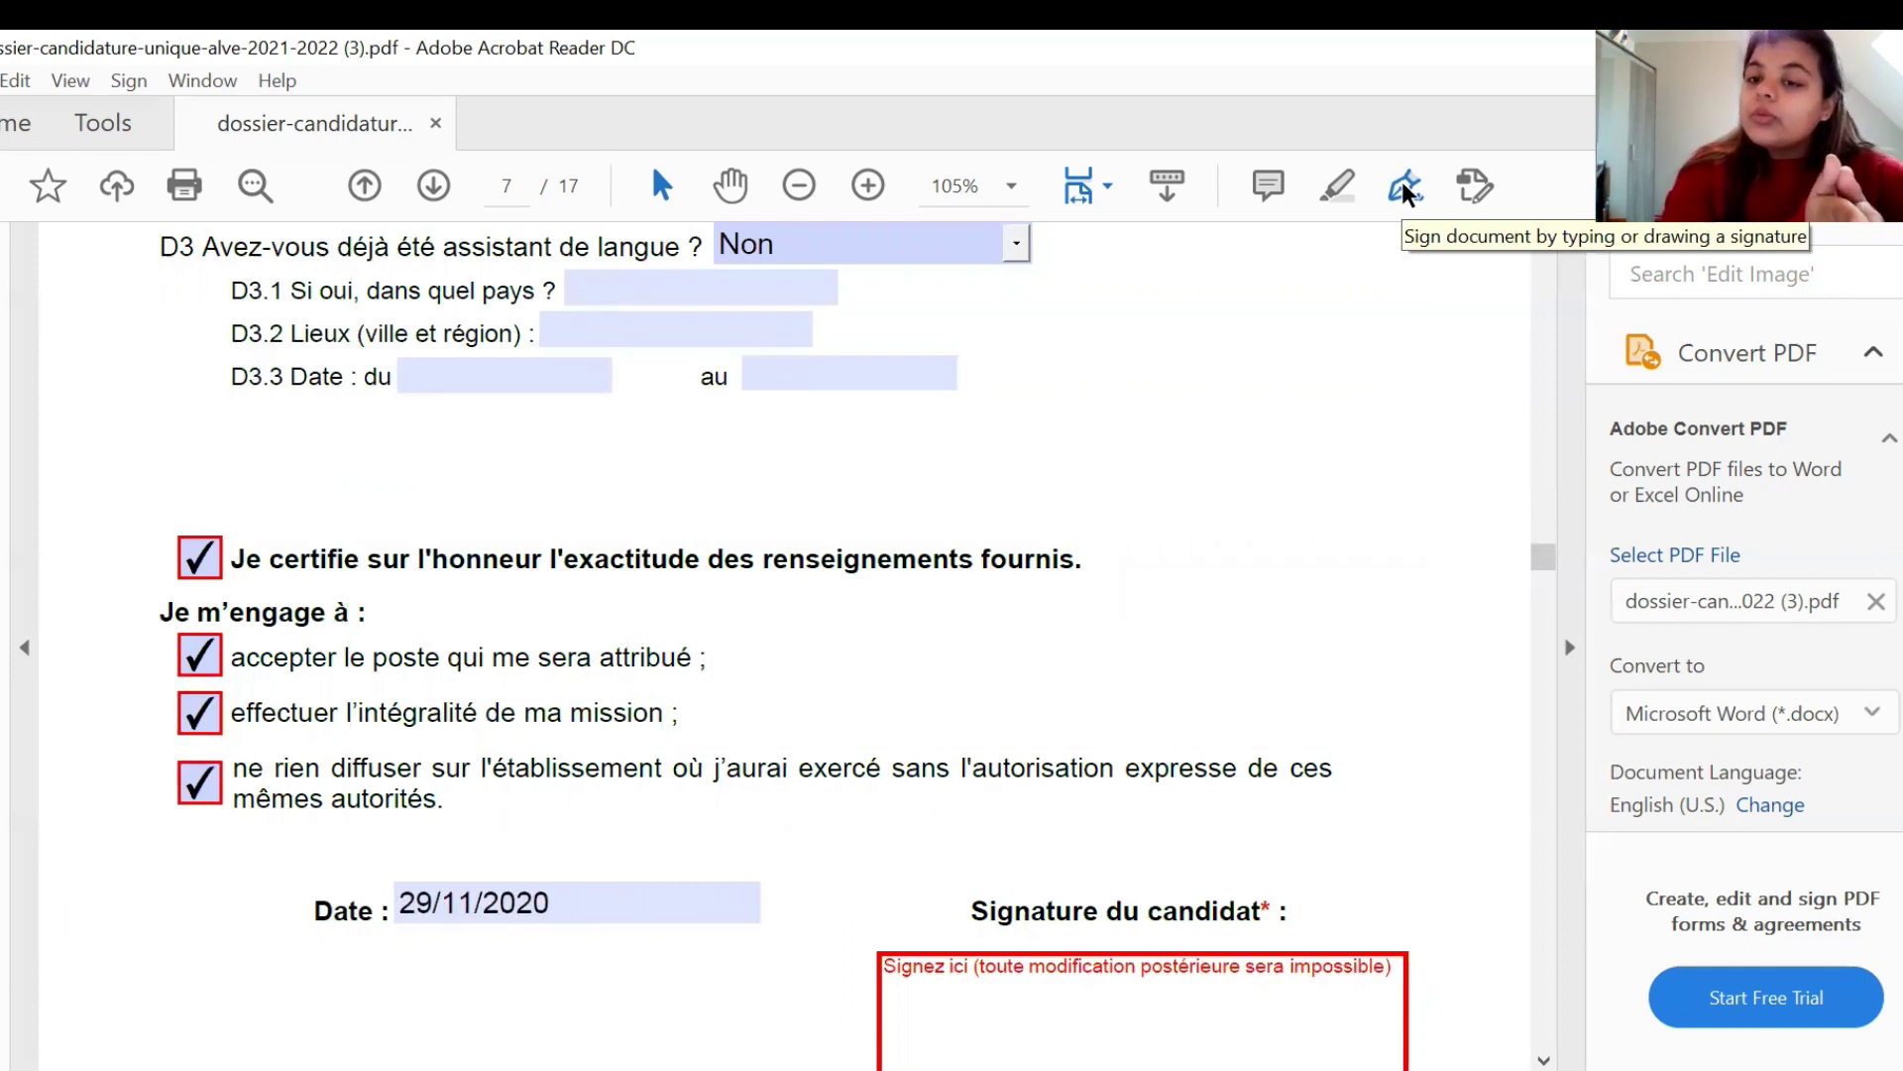
- Place the saved signature inside the red Signature du candidat box on page 7
click(1406, 188)
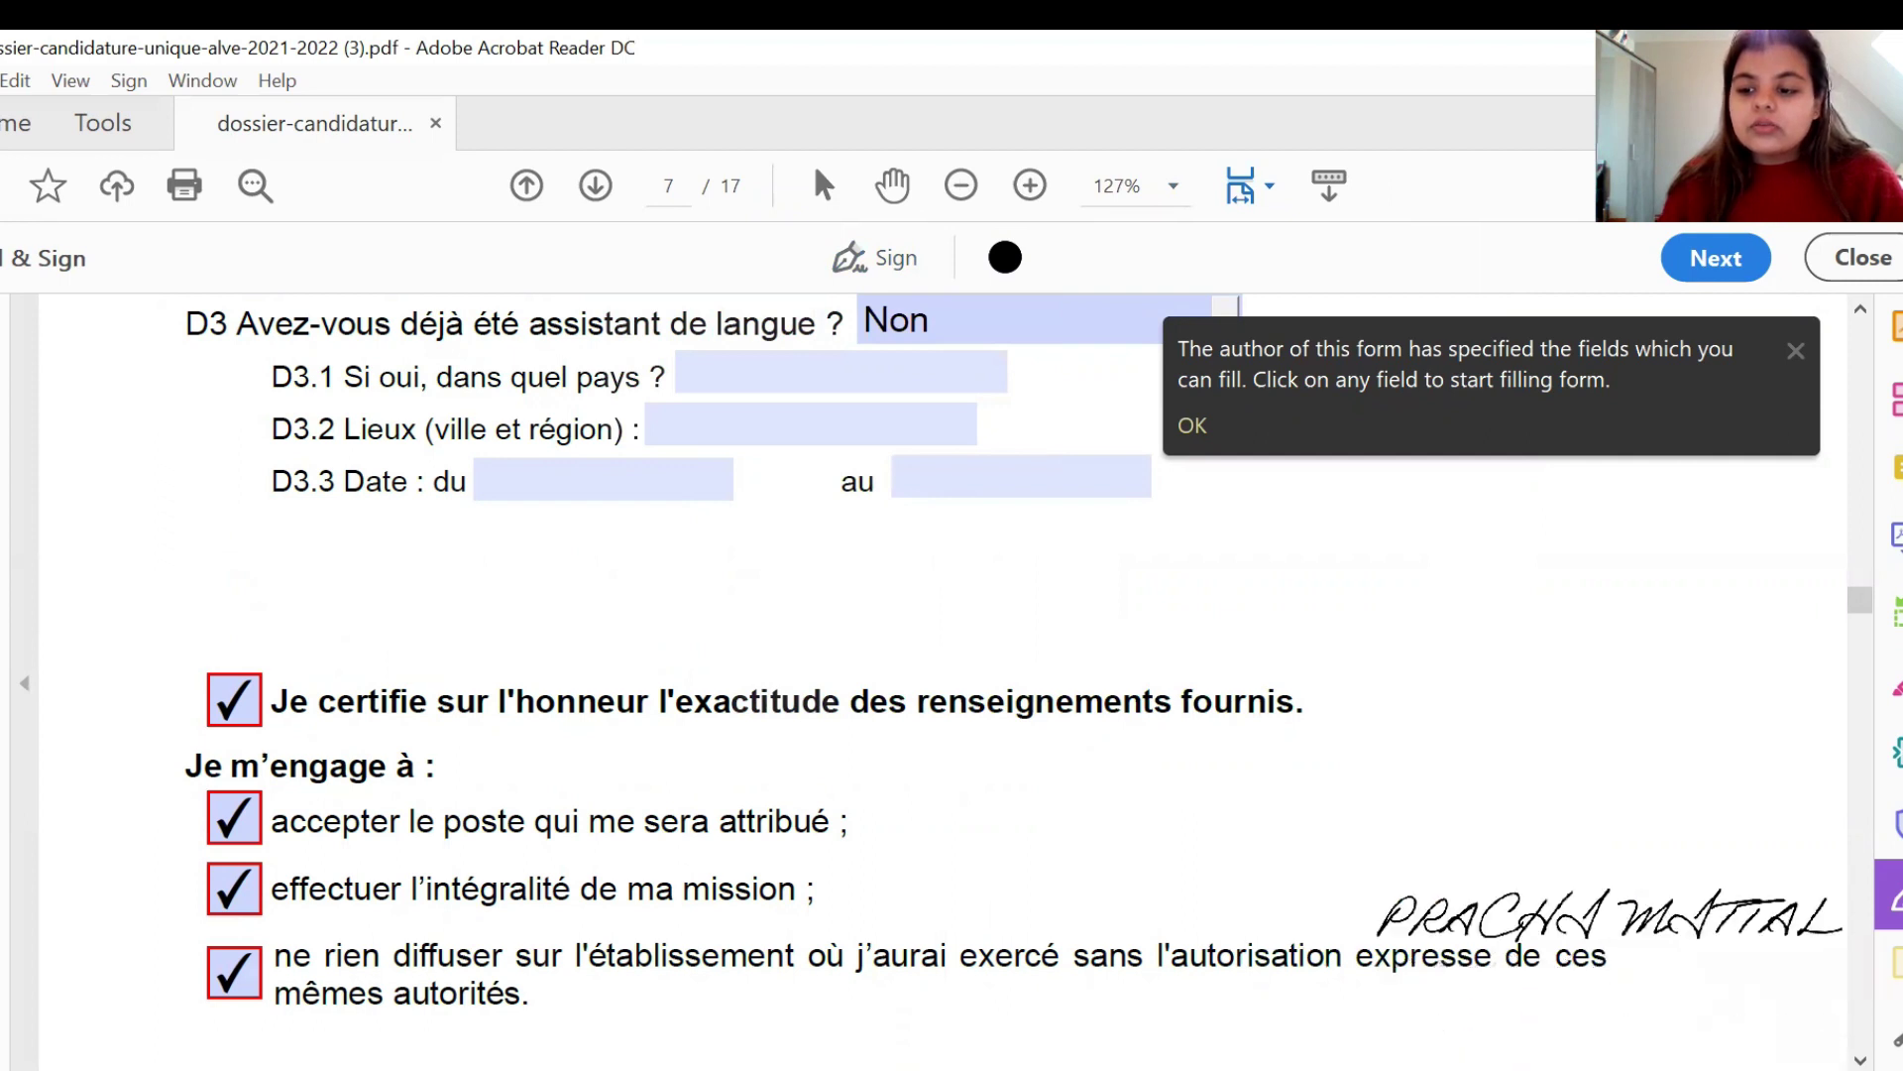
scroll(942, 684, down, 4)
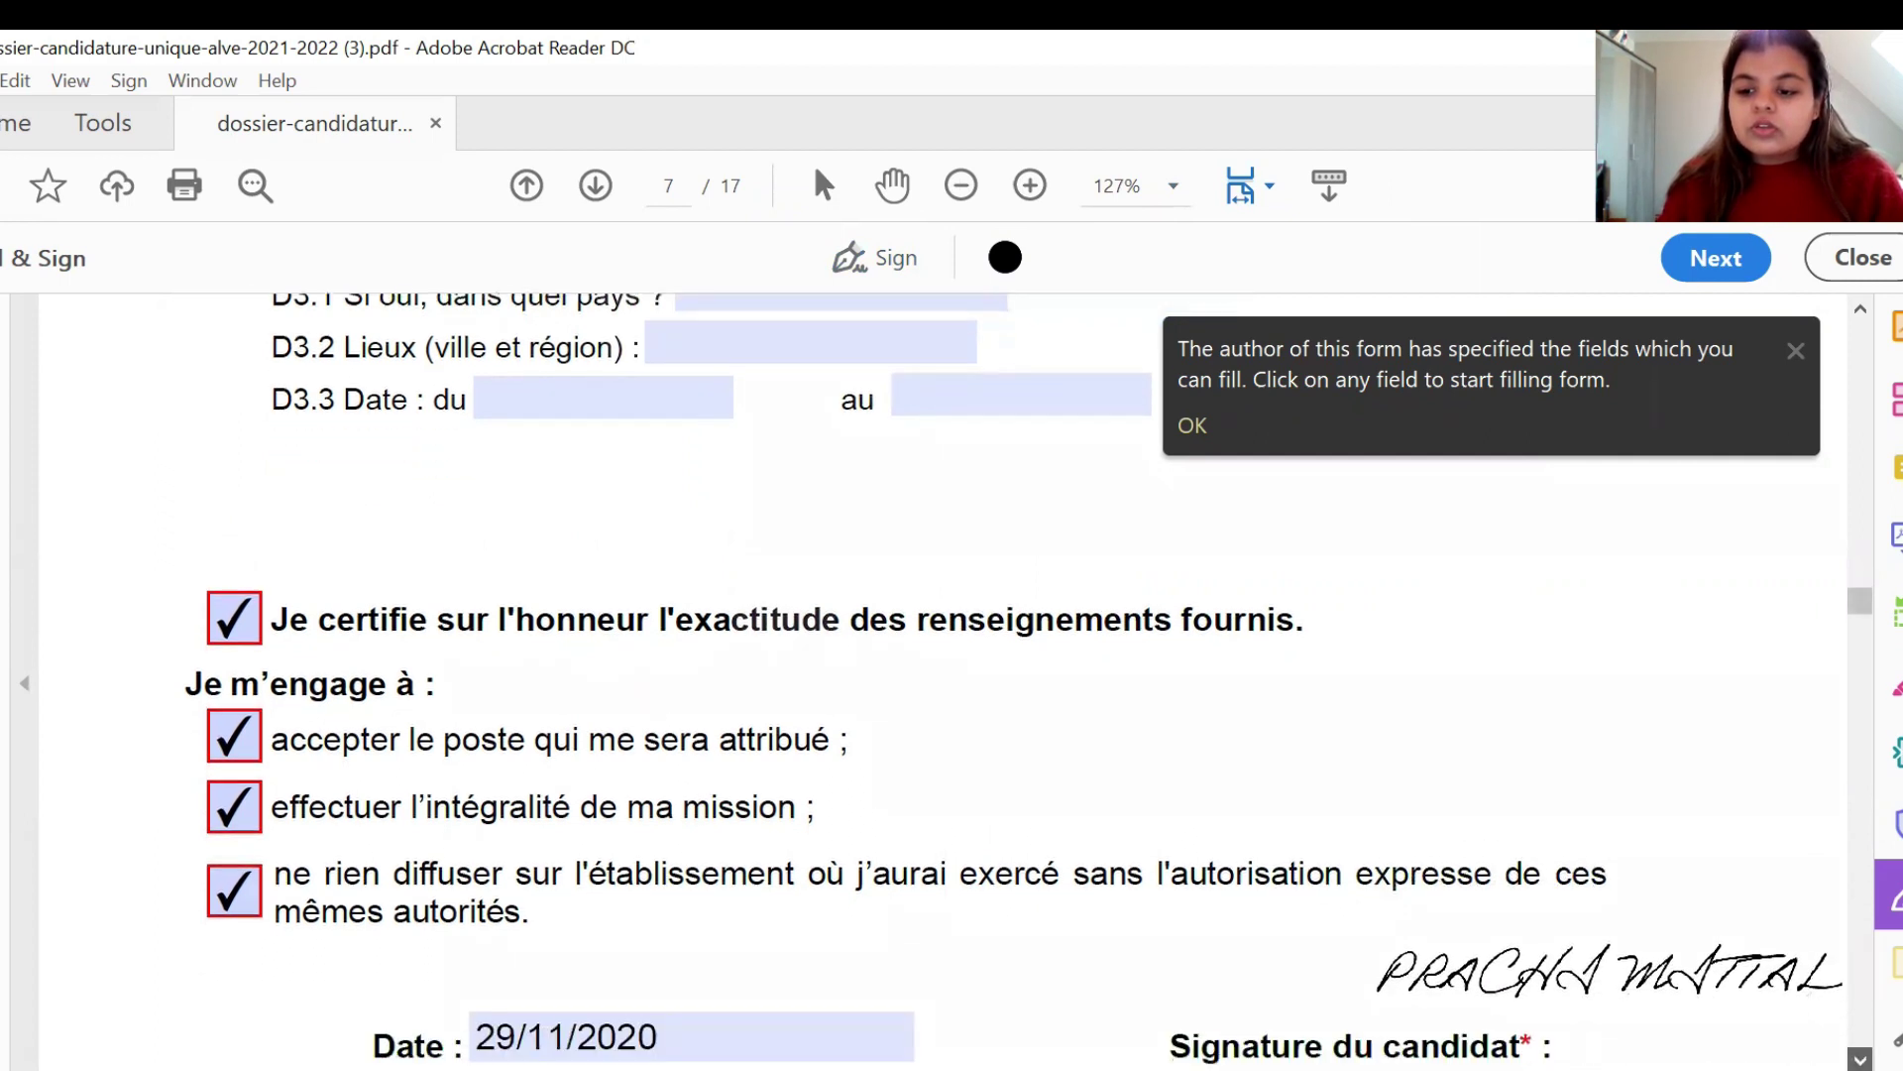
scroll(1029, 681, down, 2)
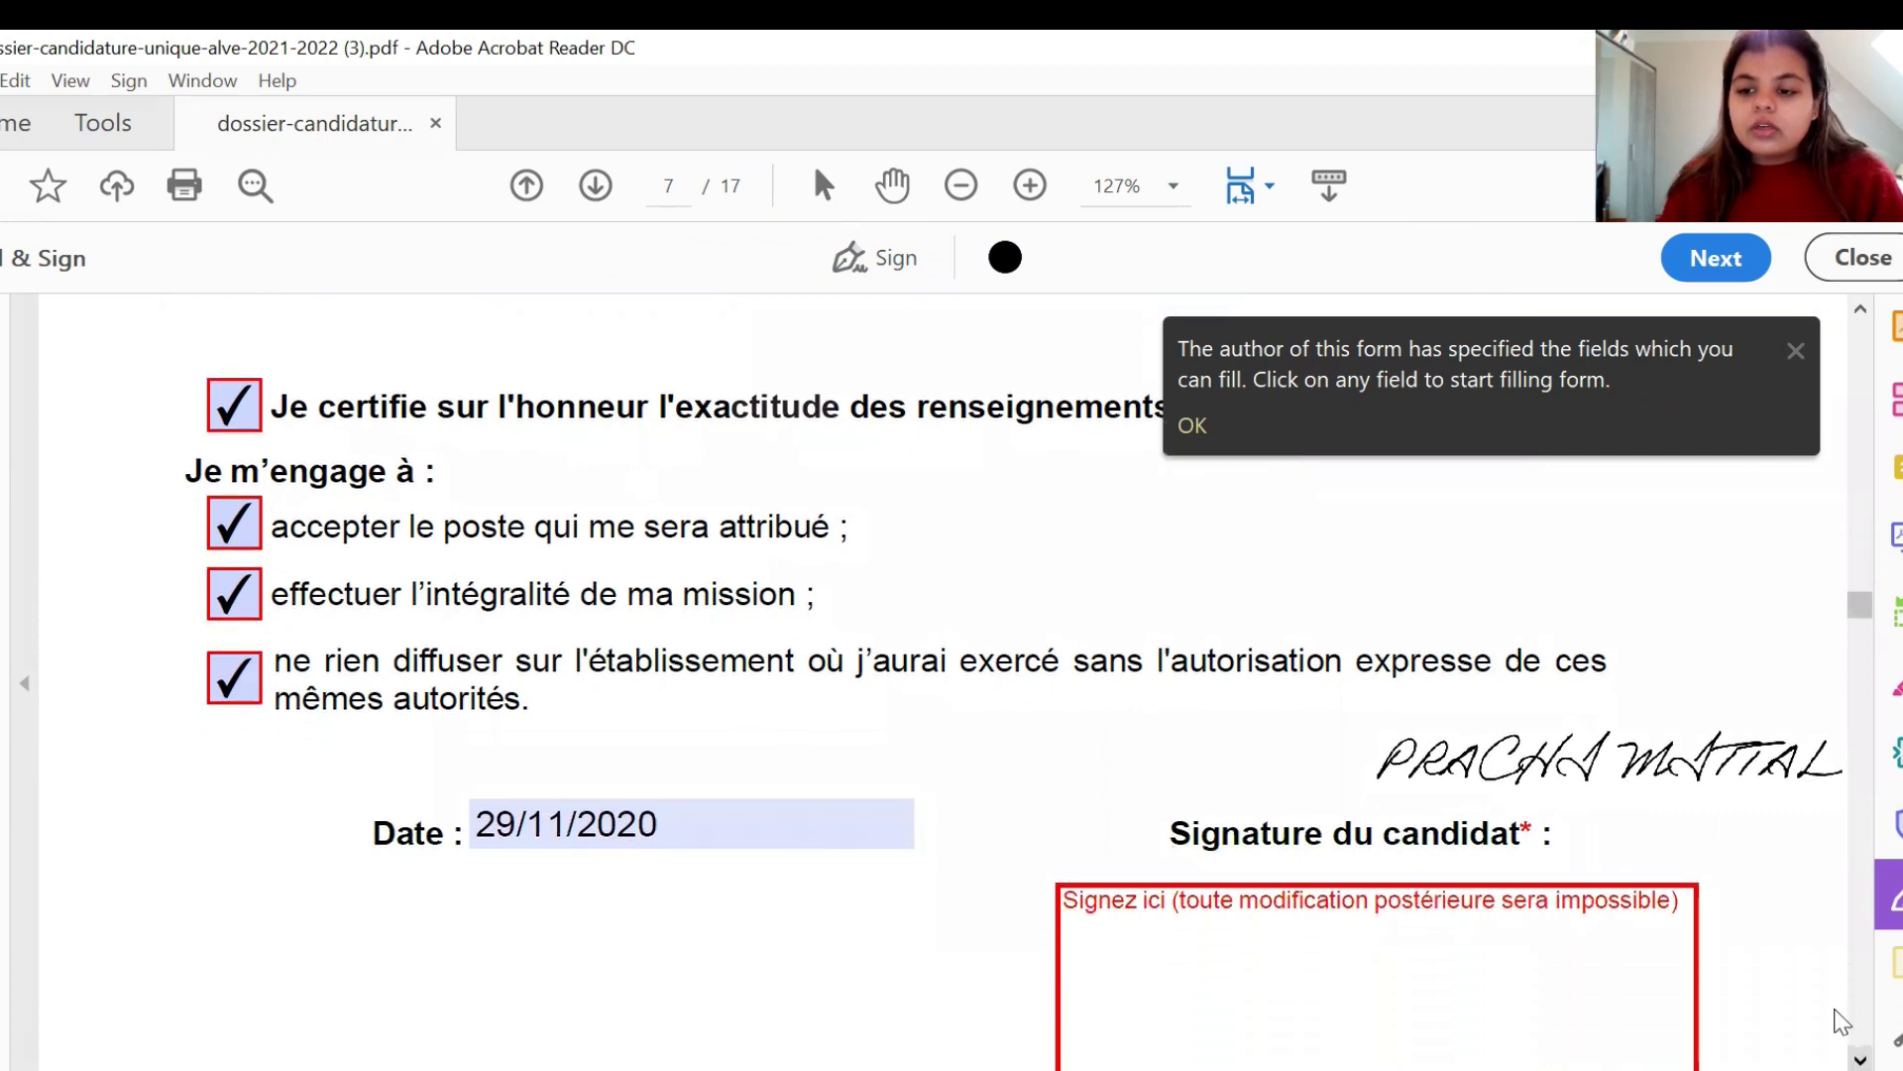
click(1586, 798)
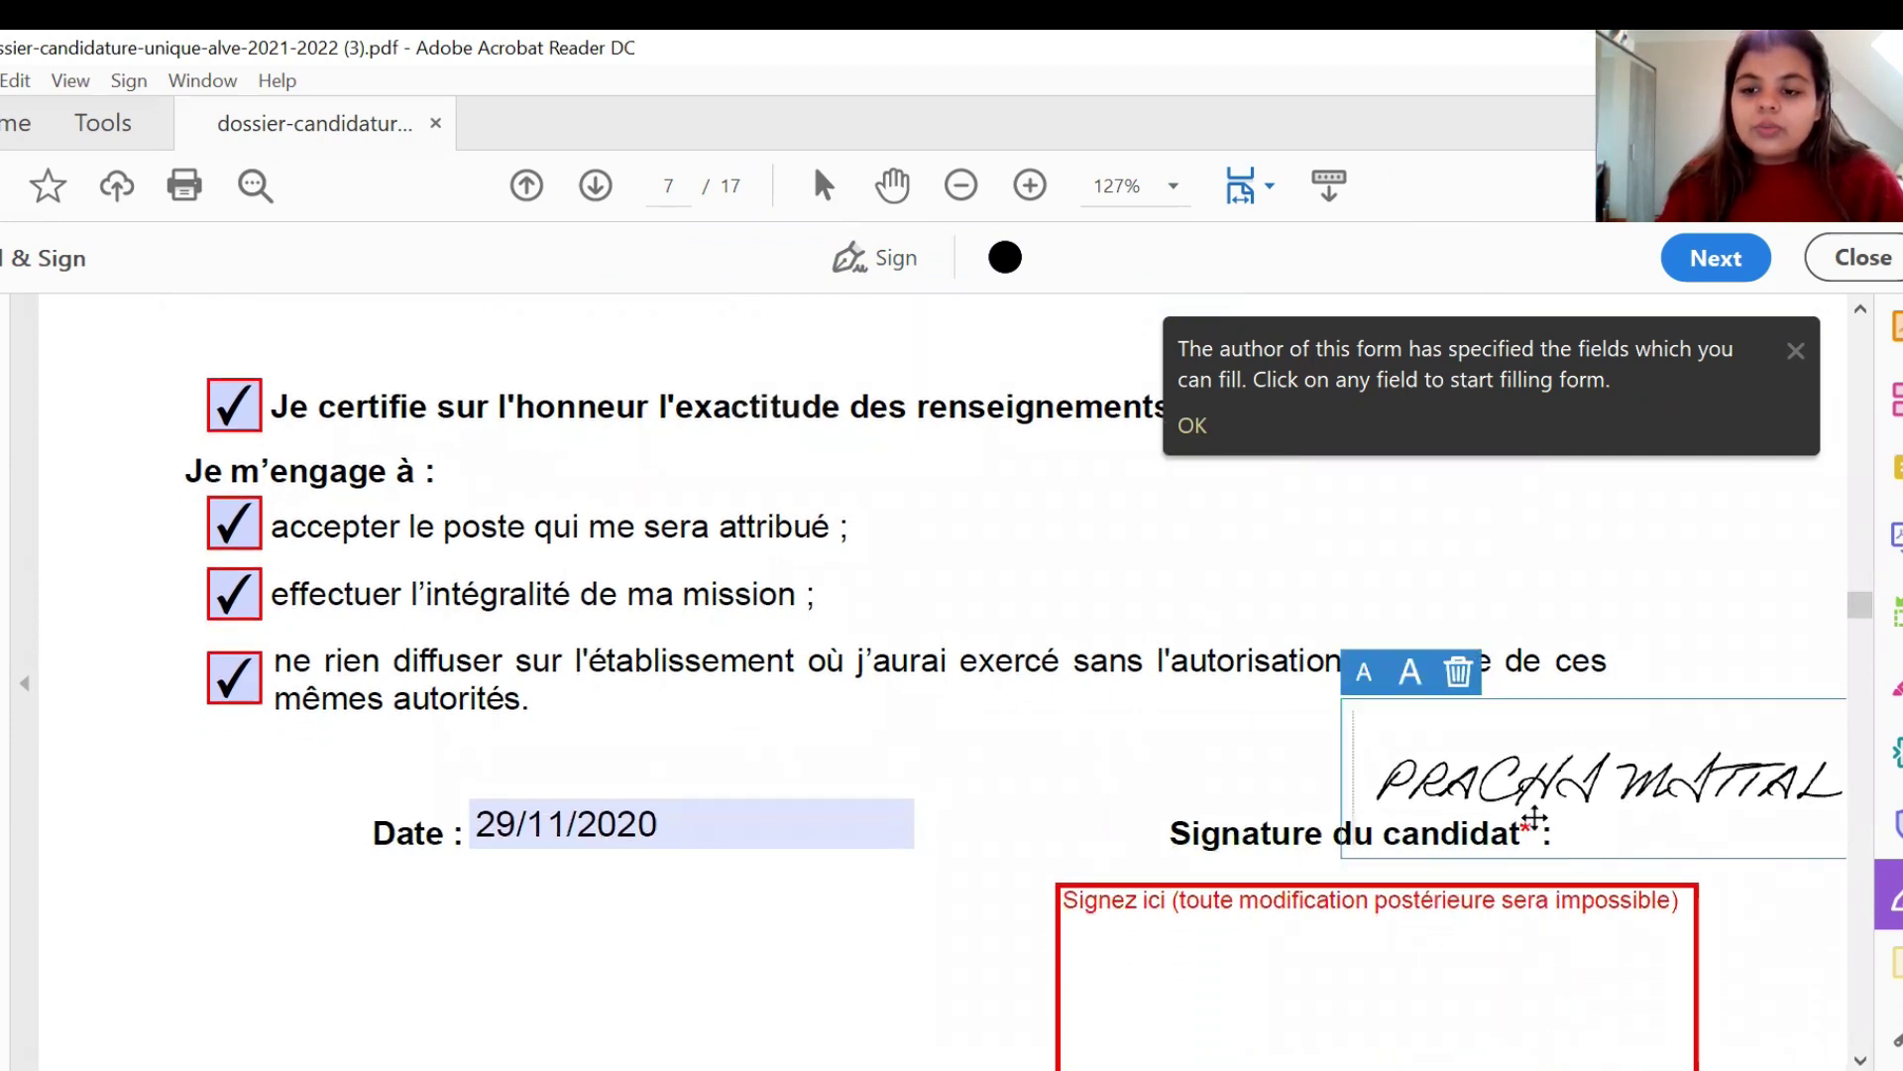
mouse_move(1507, 743)
mouse_down()
mouse_move(1465, 854)
mouse_move(1369, 905)
mouse_move(1324, 844)
mouse_up()
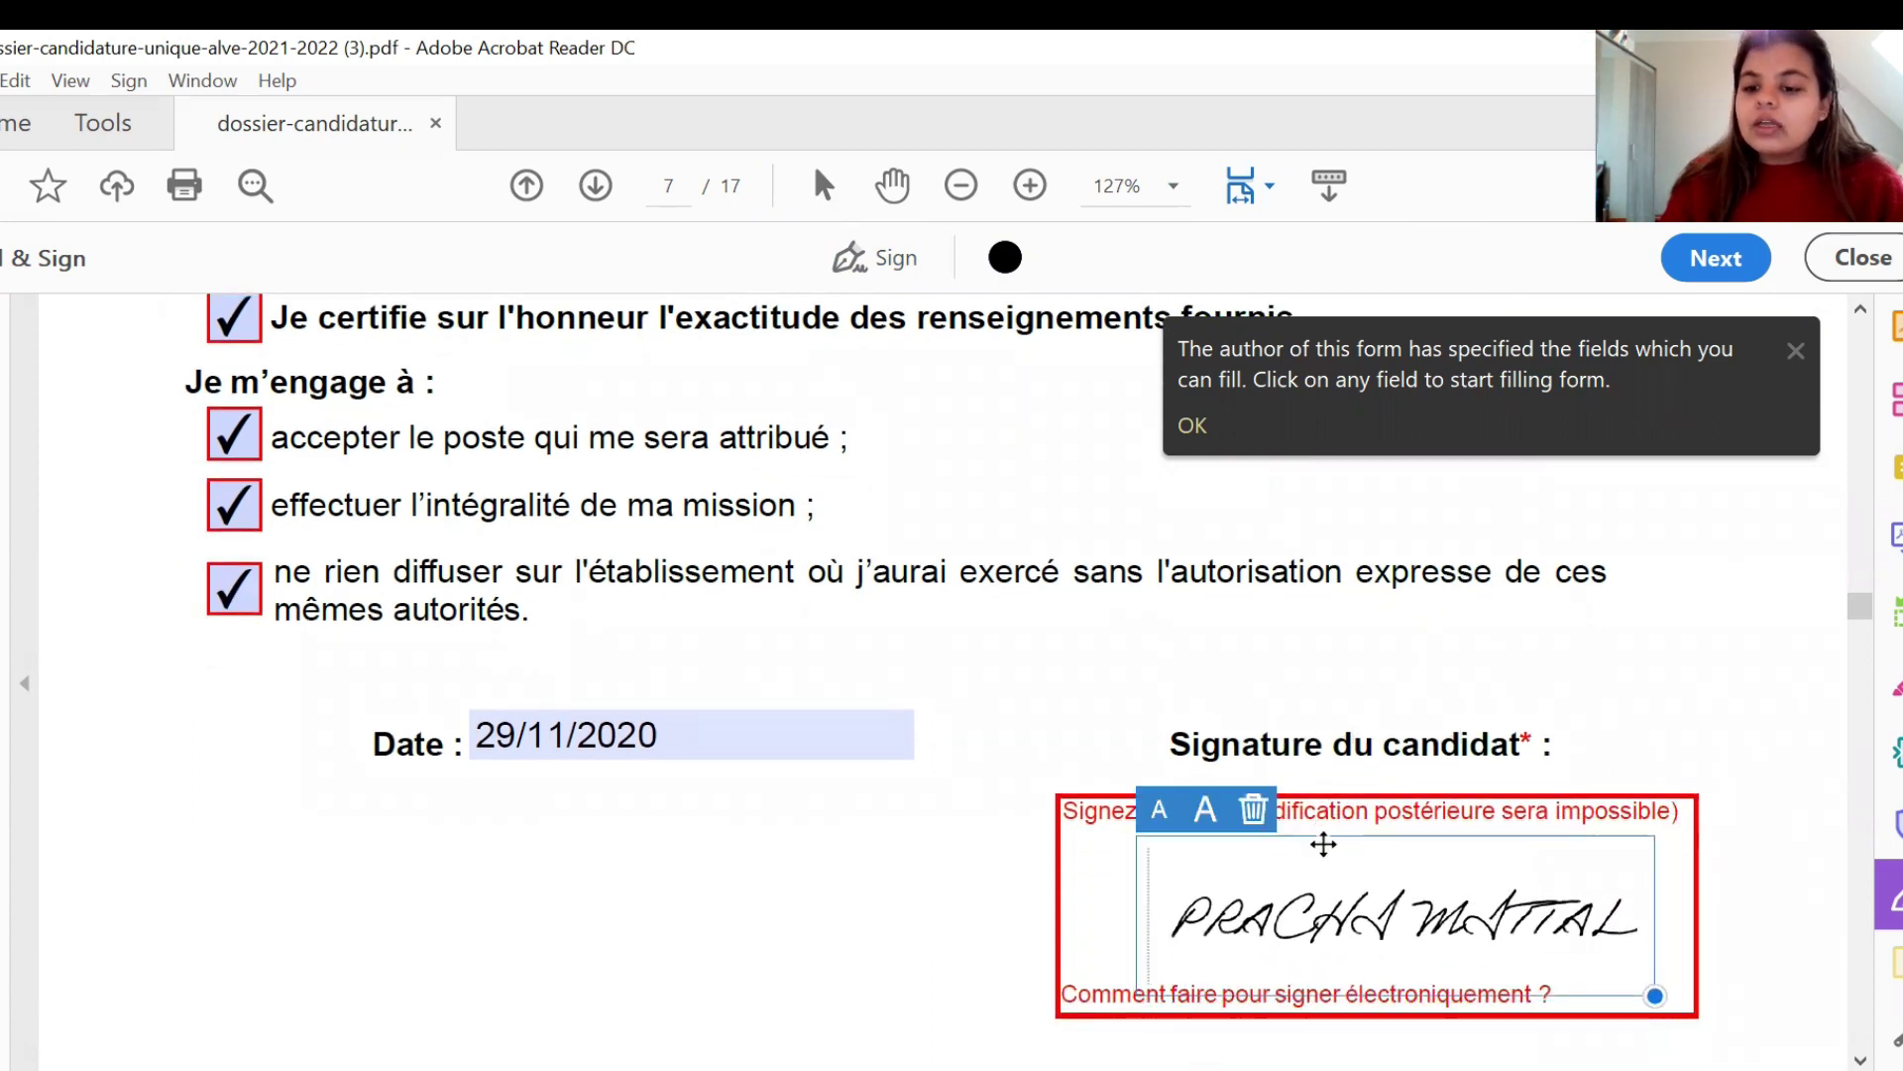
click(1003, 904)
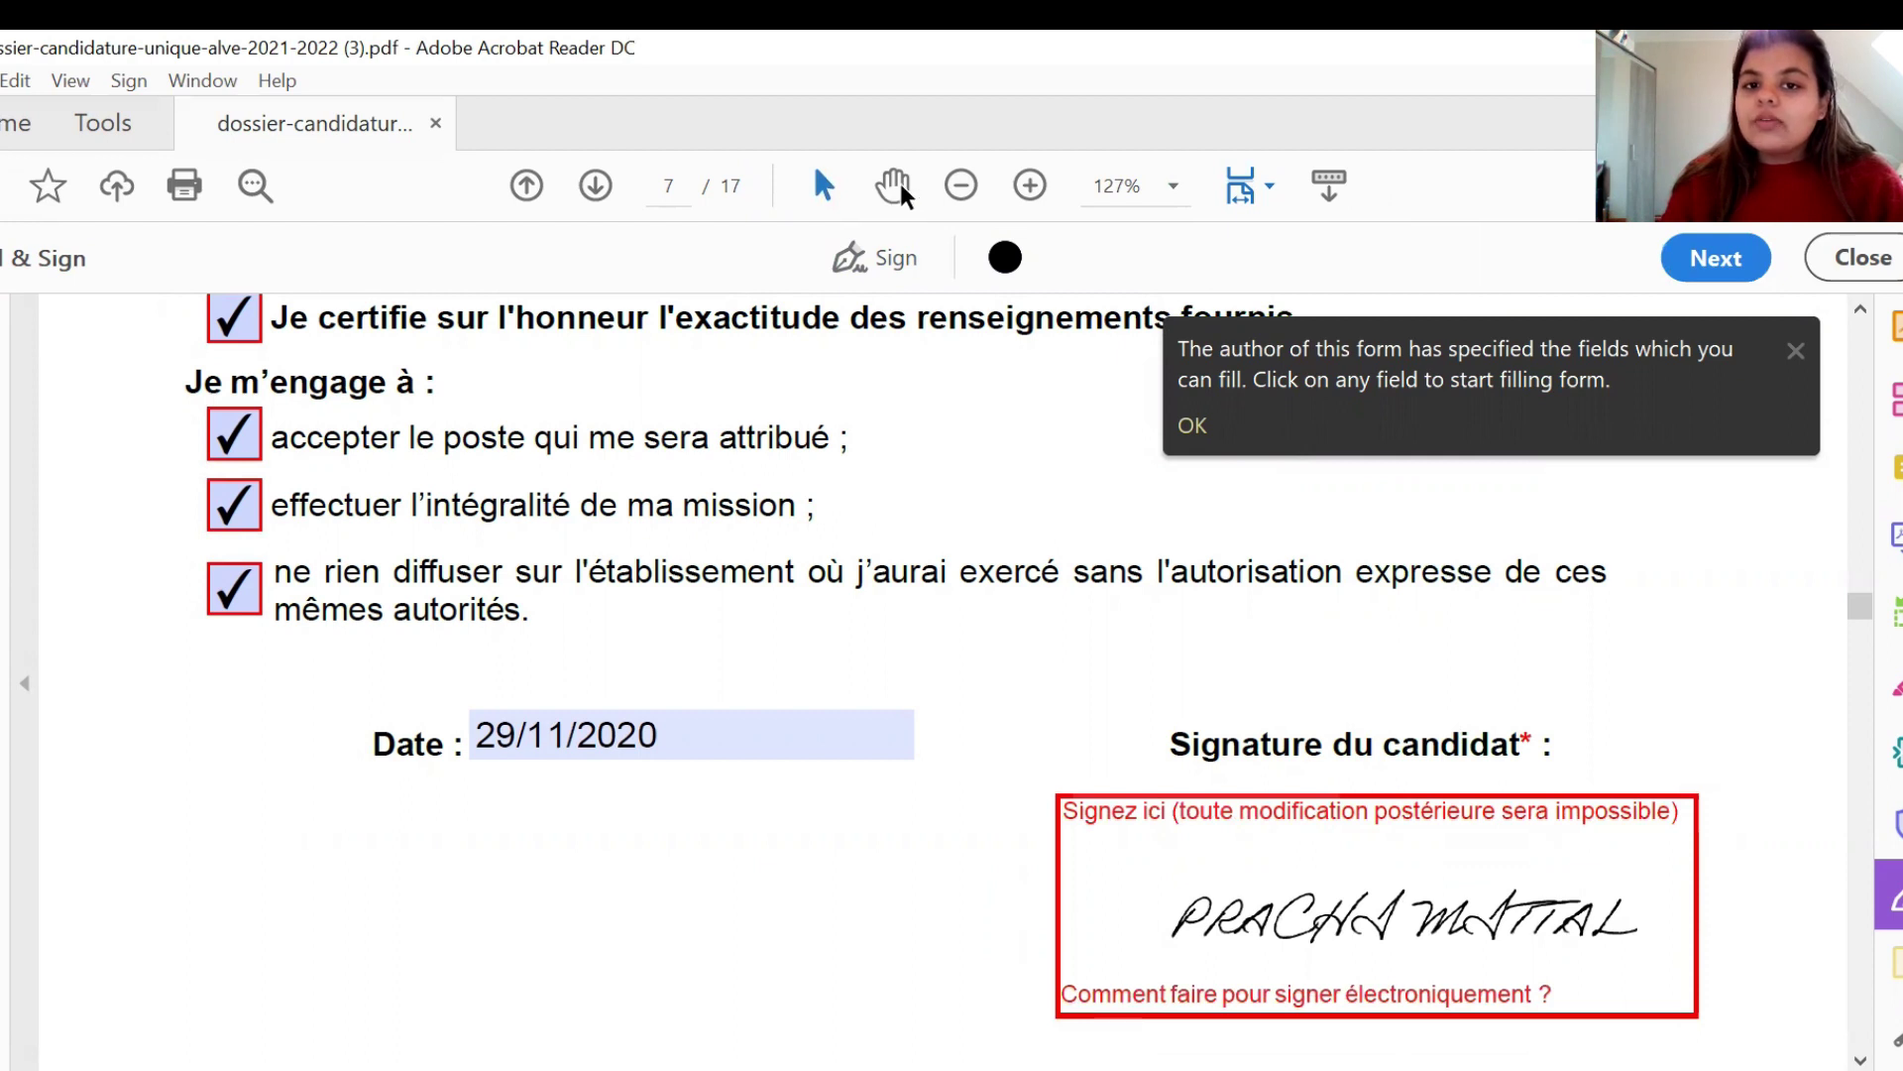
click(883, 260)
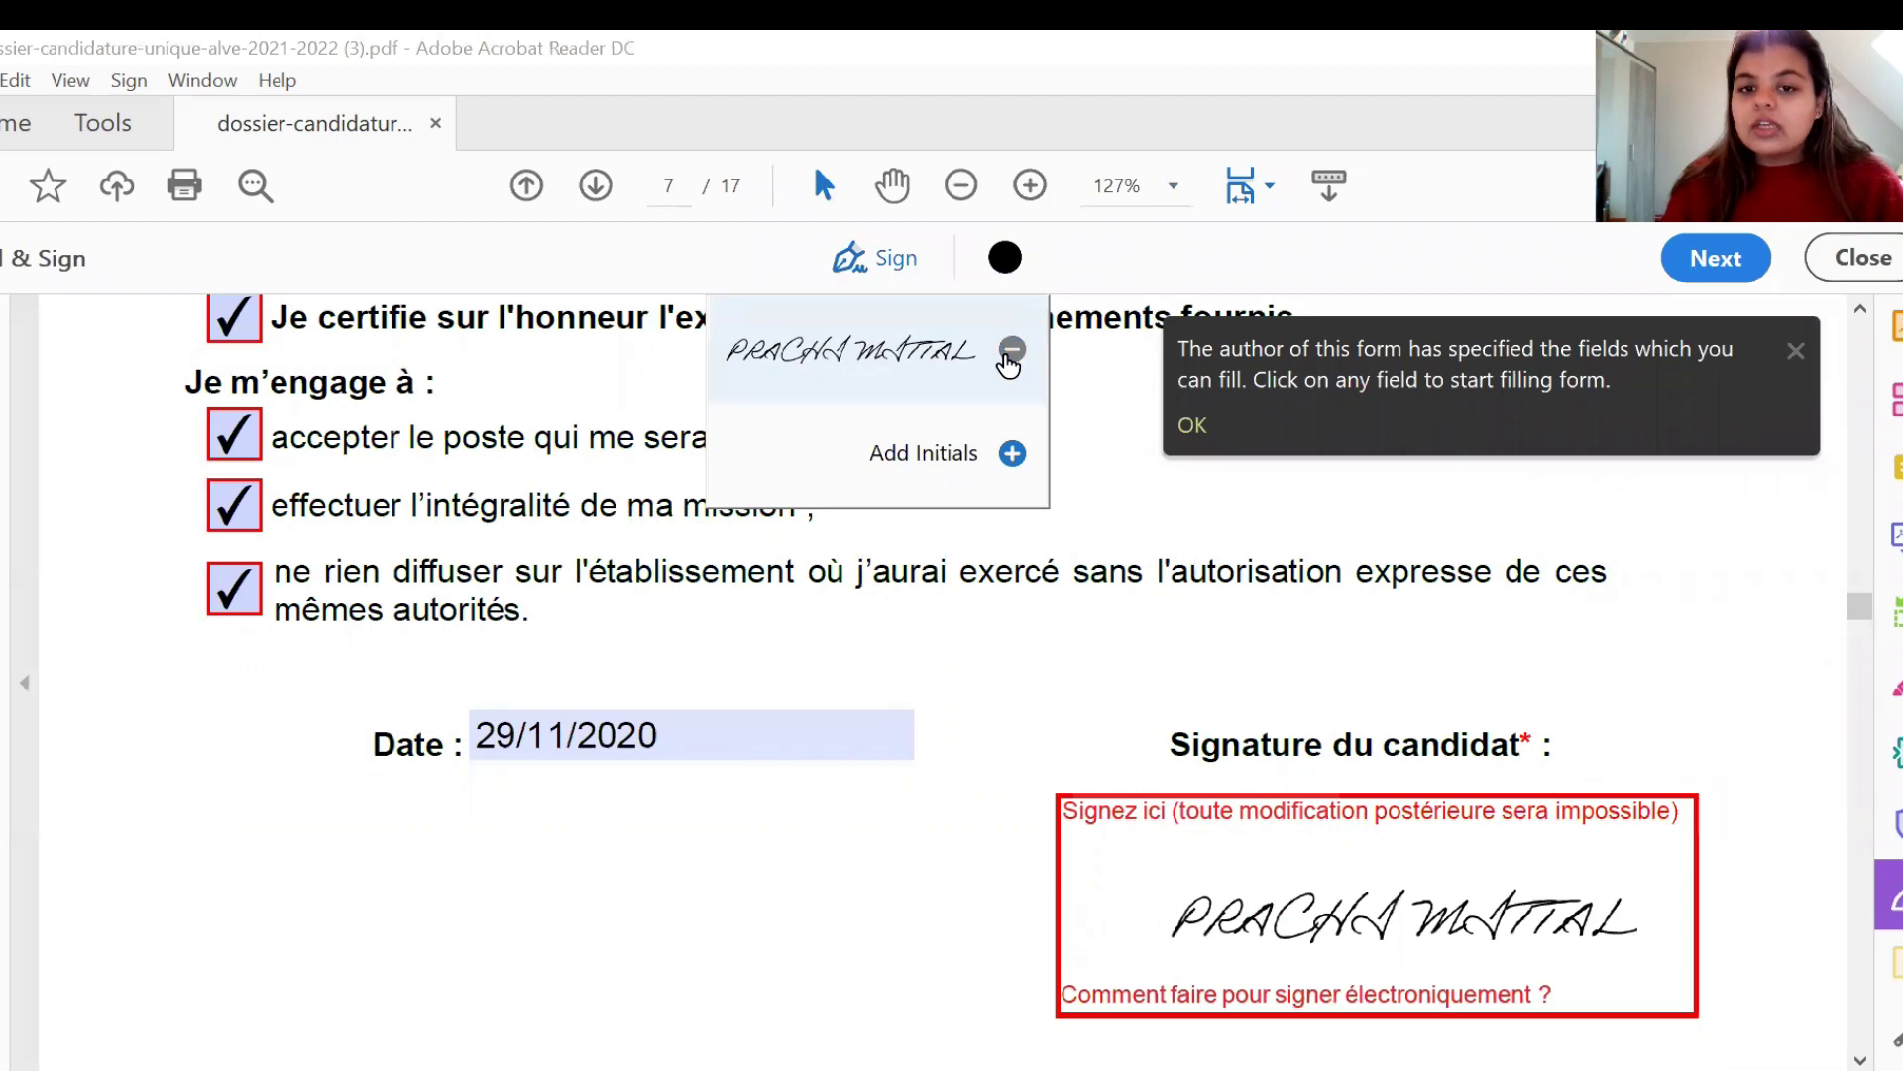
- Delete the saved signature from the Sign list and abandon adding an image signature
click(1011, 351)
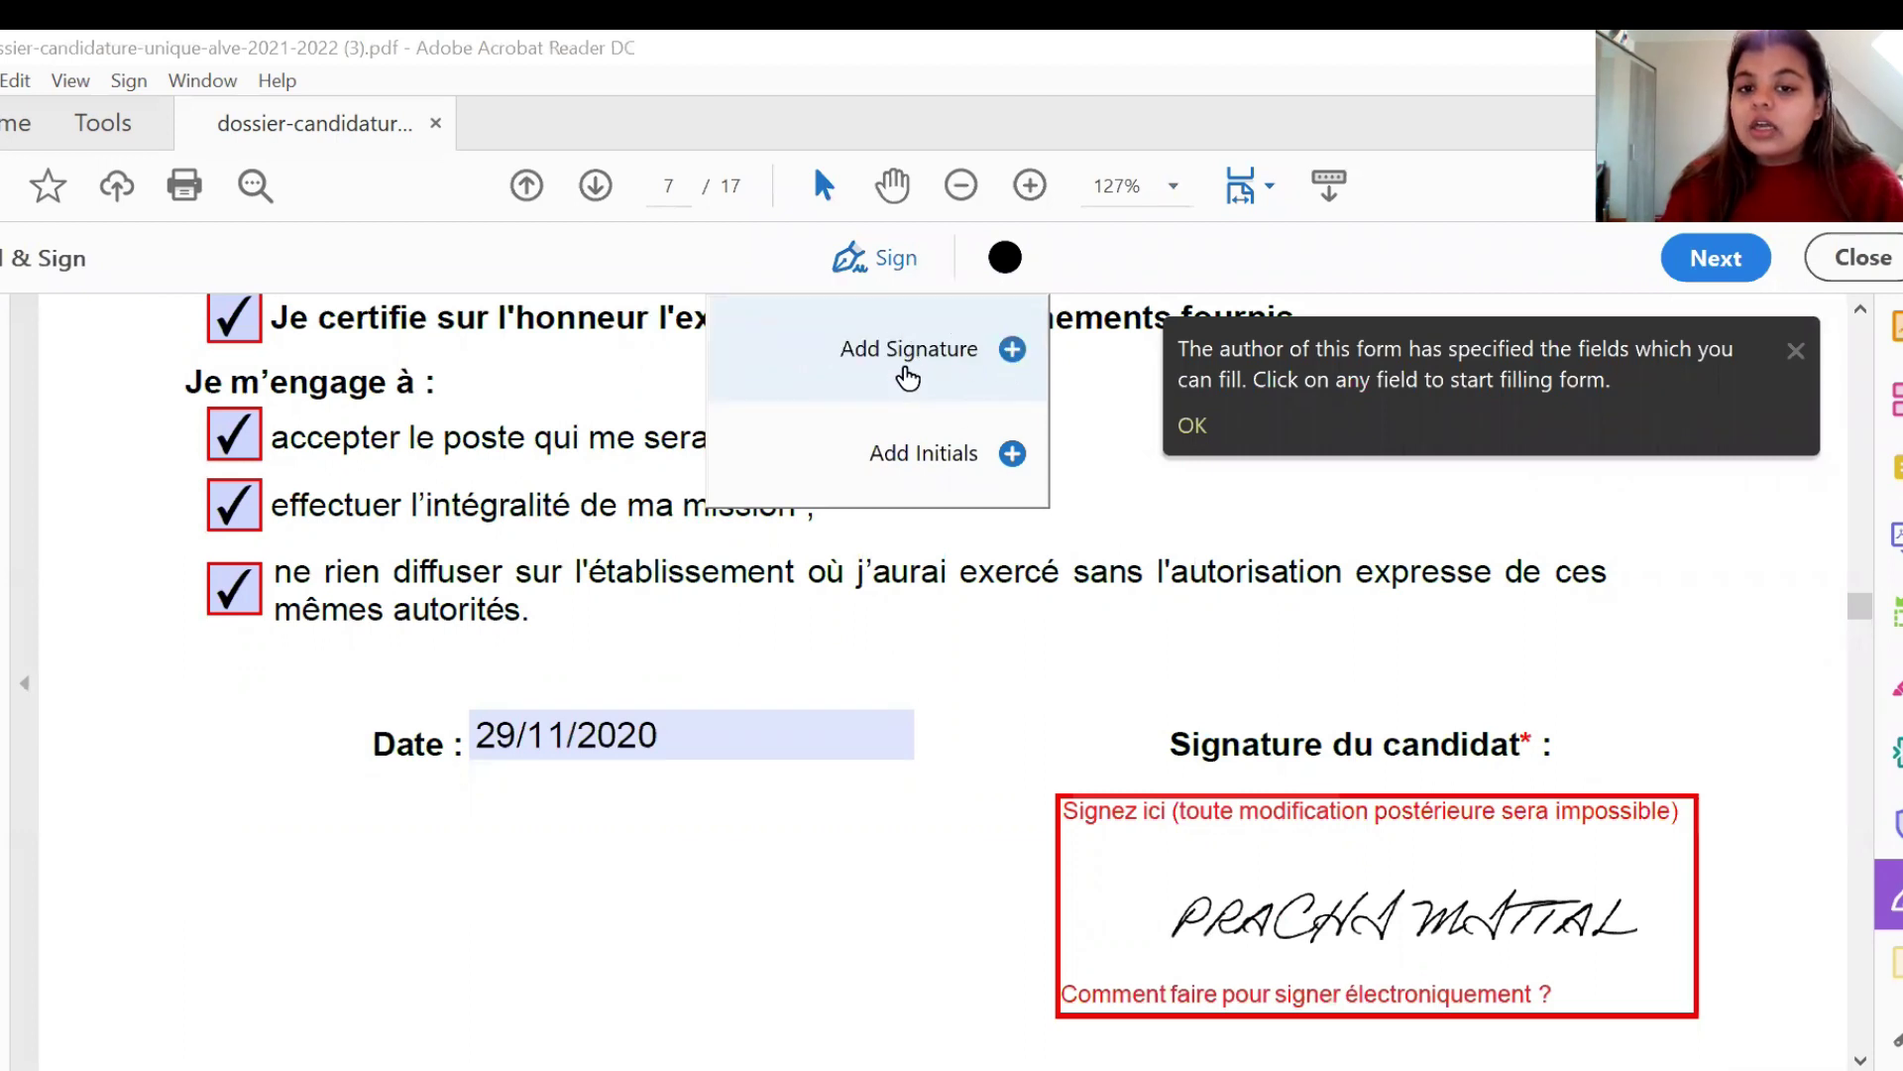
click(908, 377)
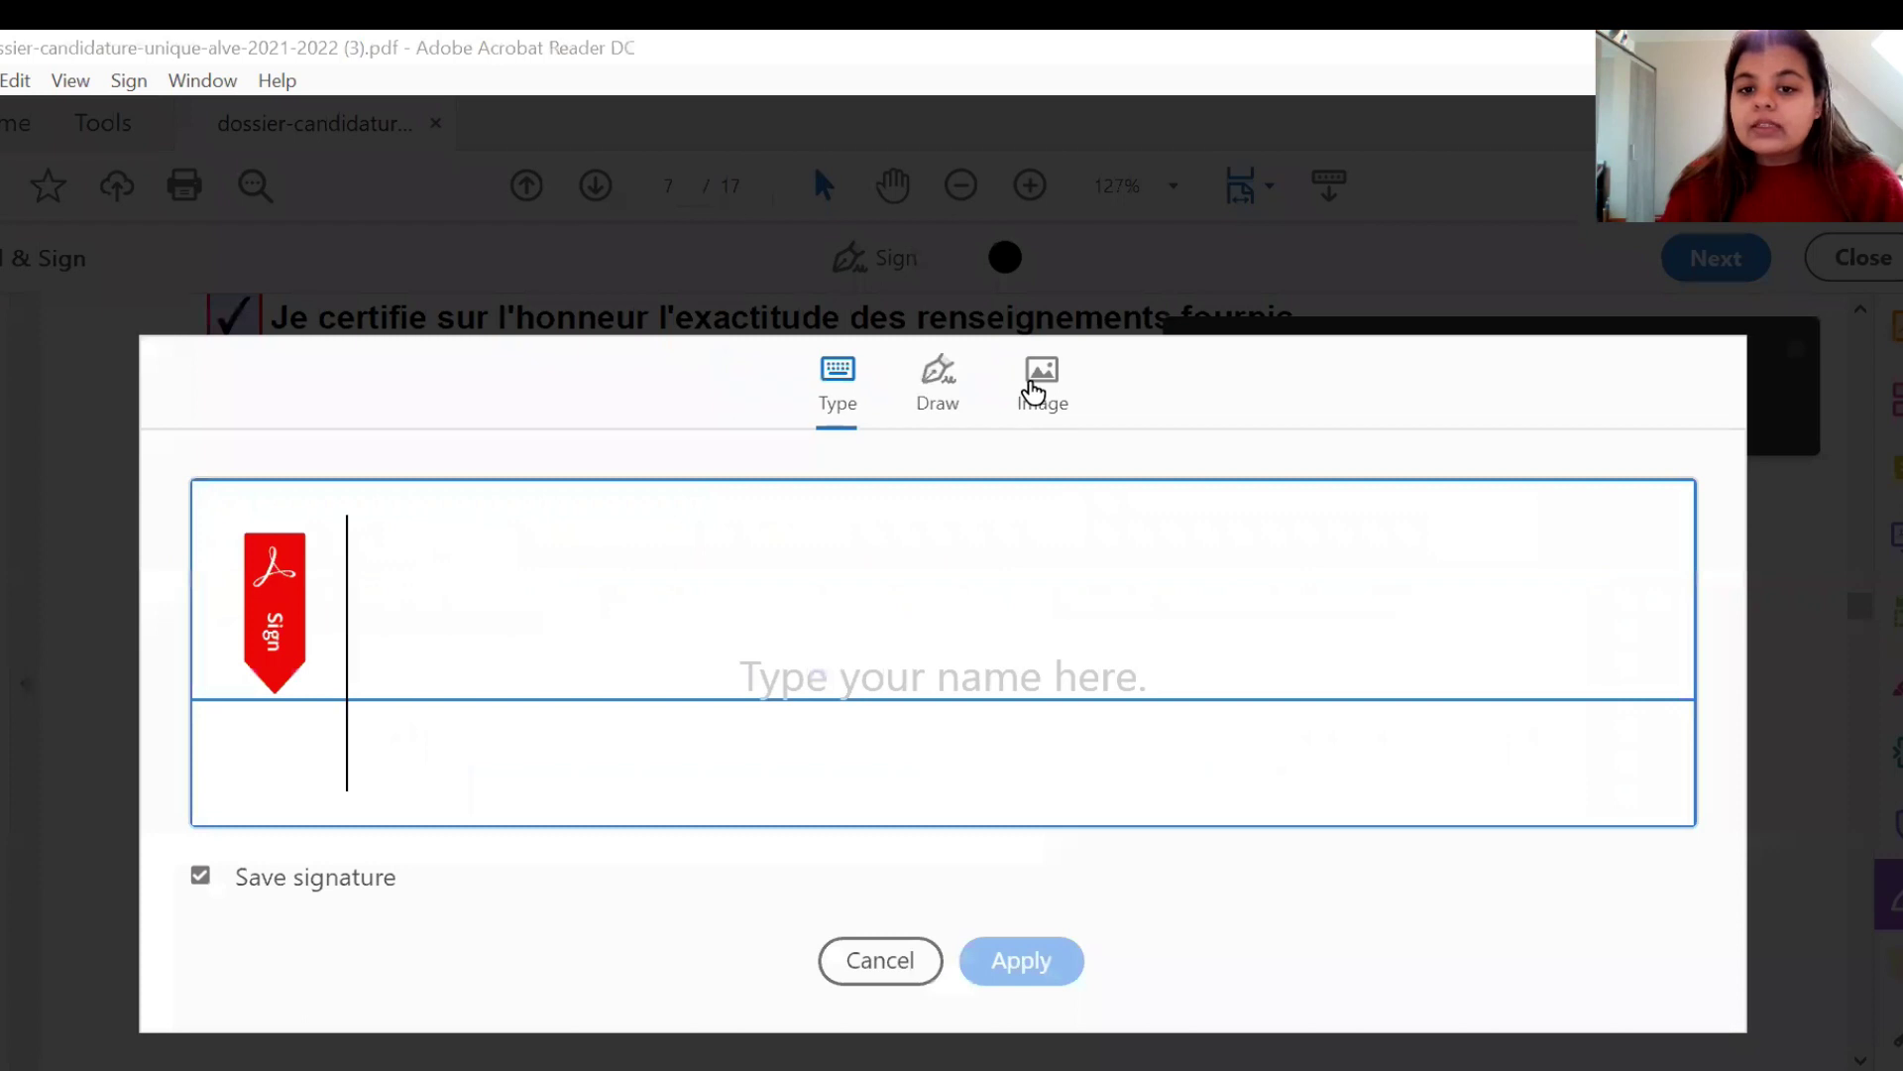
click(1032, 391)
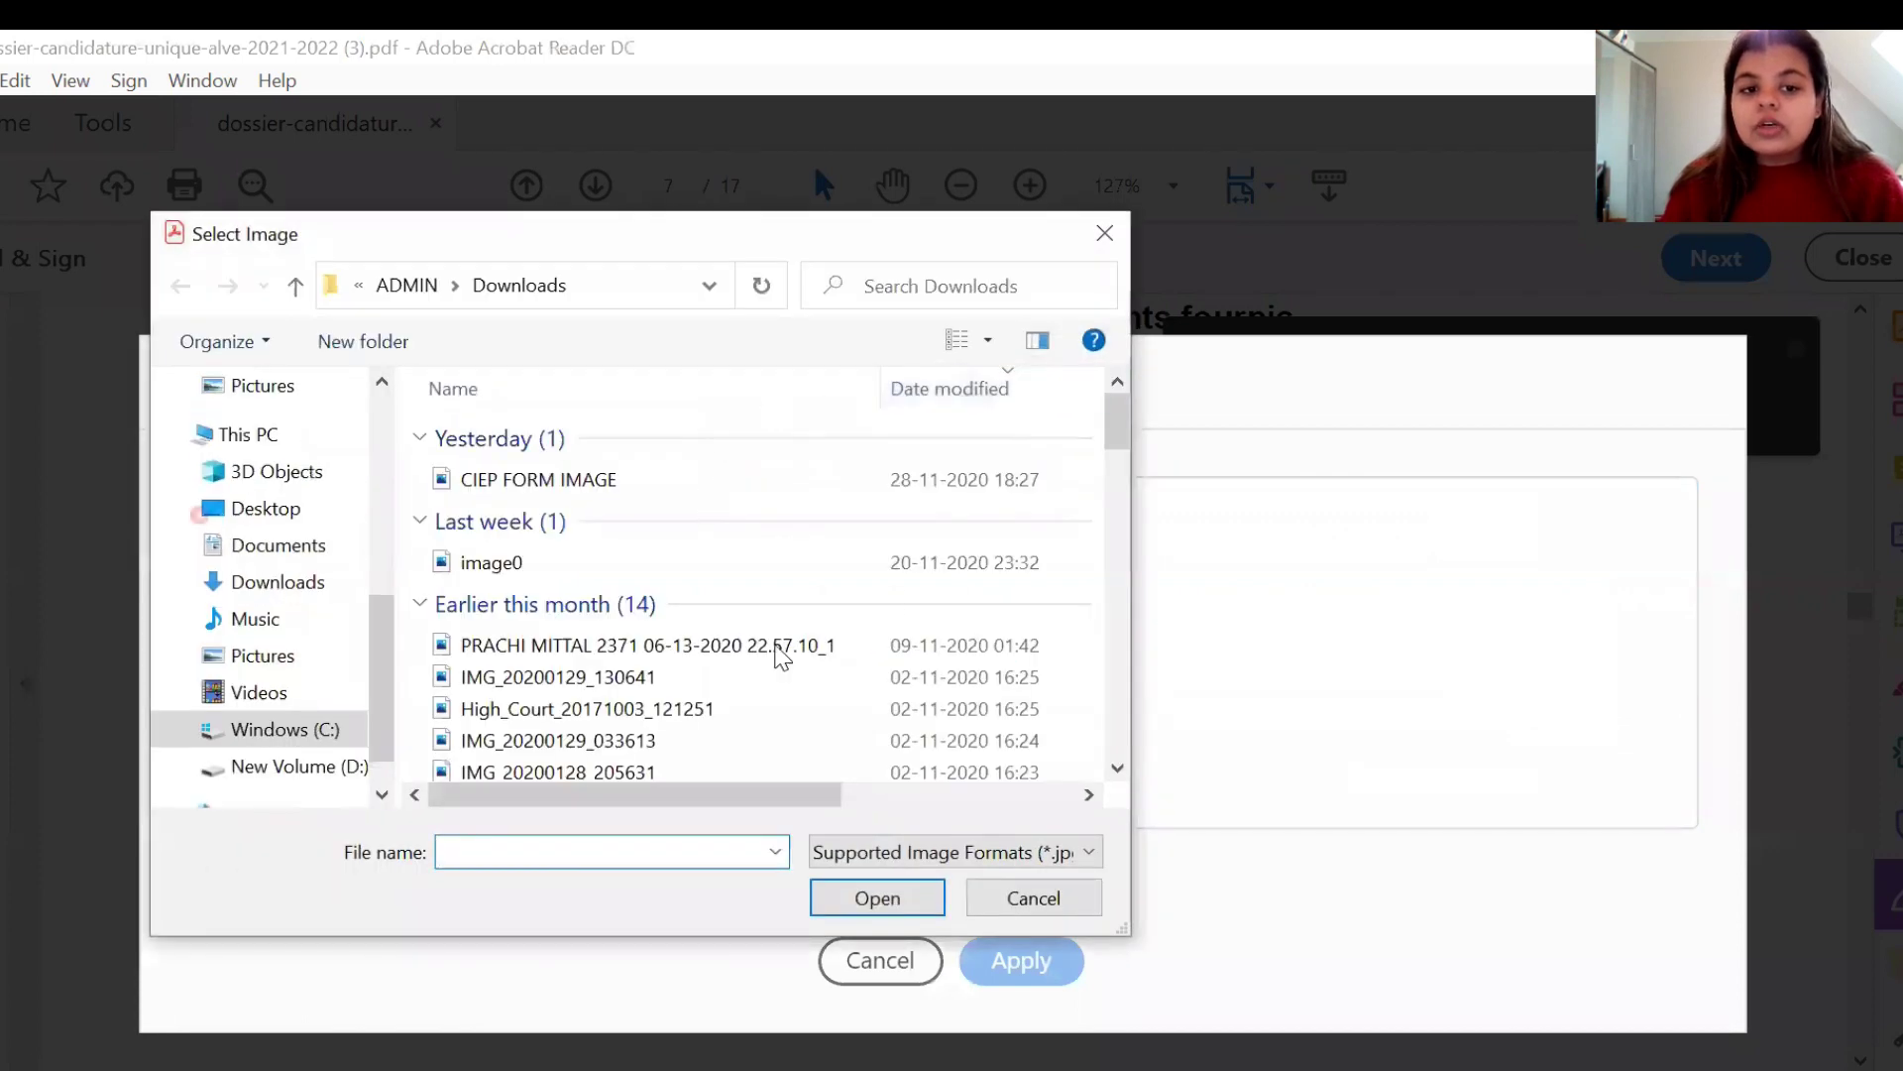
click(1011, 925)
click(1011, 925)
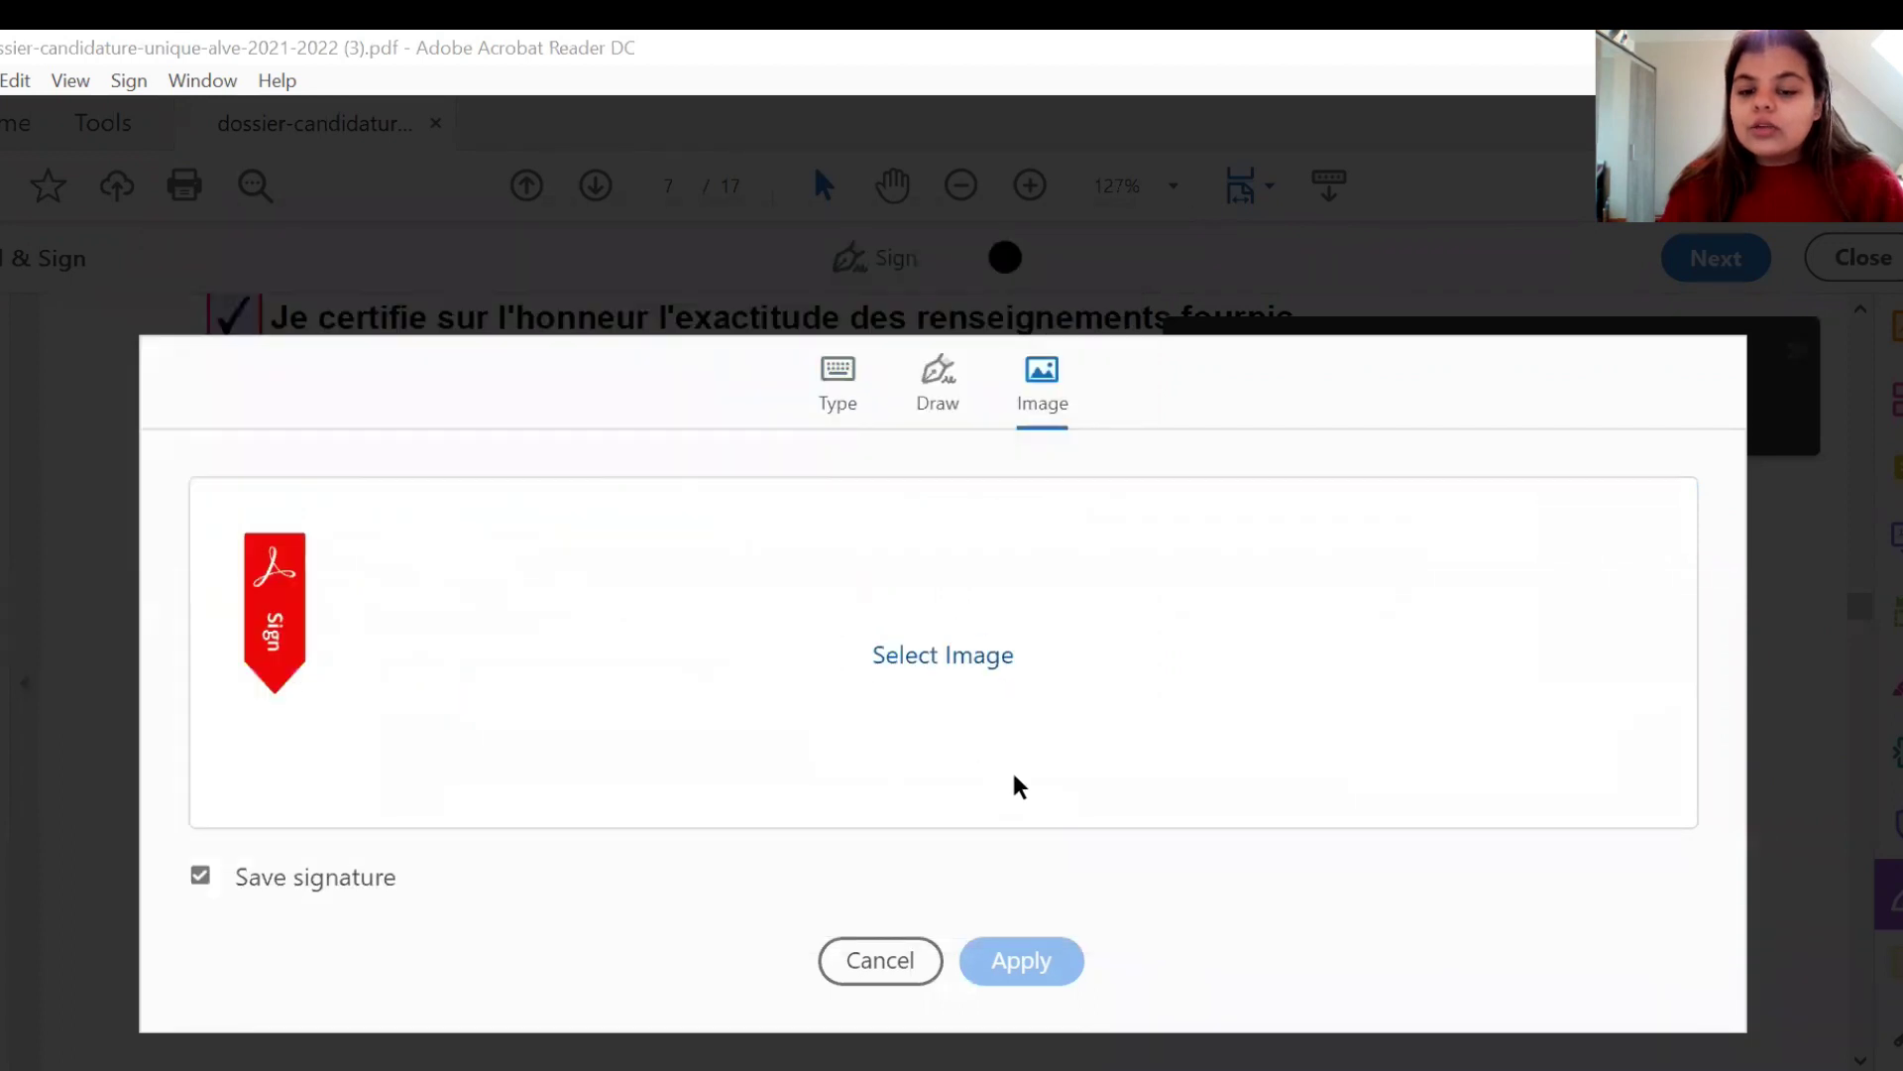
click(892, 960)
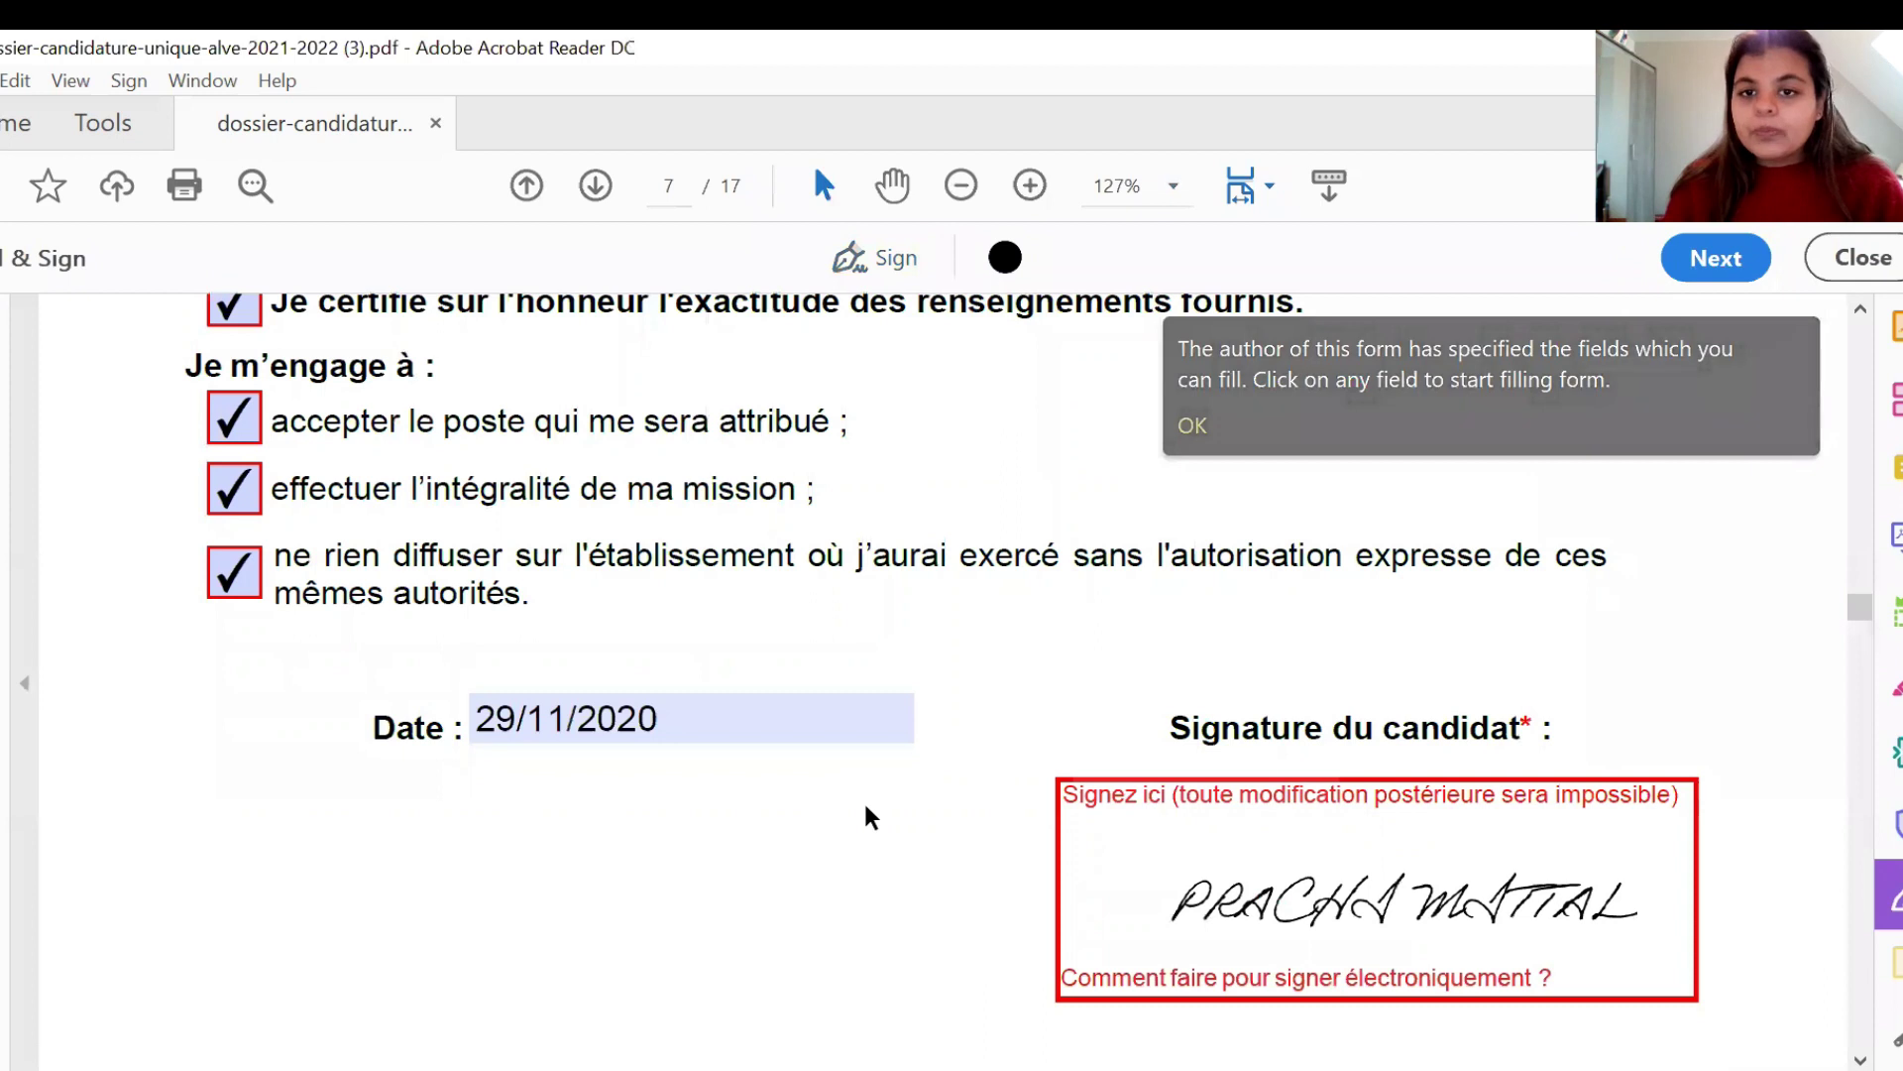
- Scroll to page 8 and dismiss the fillable-fields notice
scroll(871, 818, down, 3)
scroll(870, 818, down, 9)
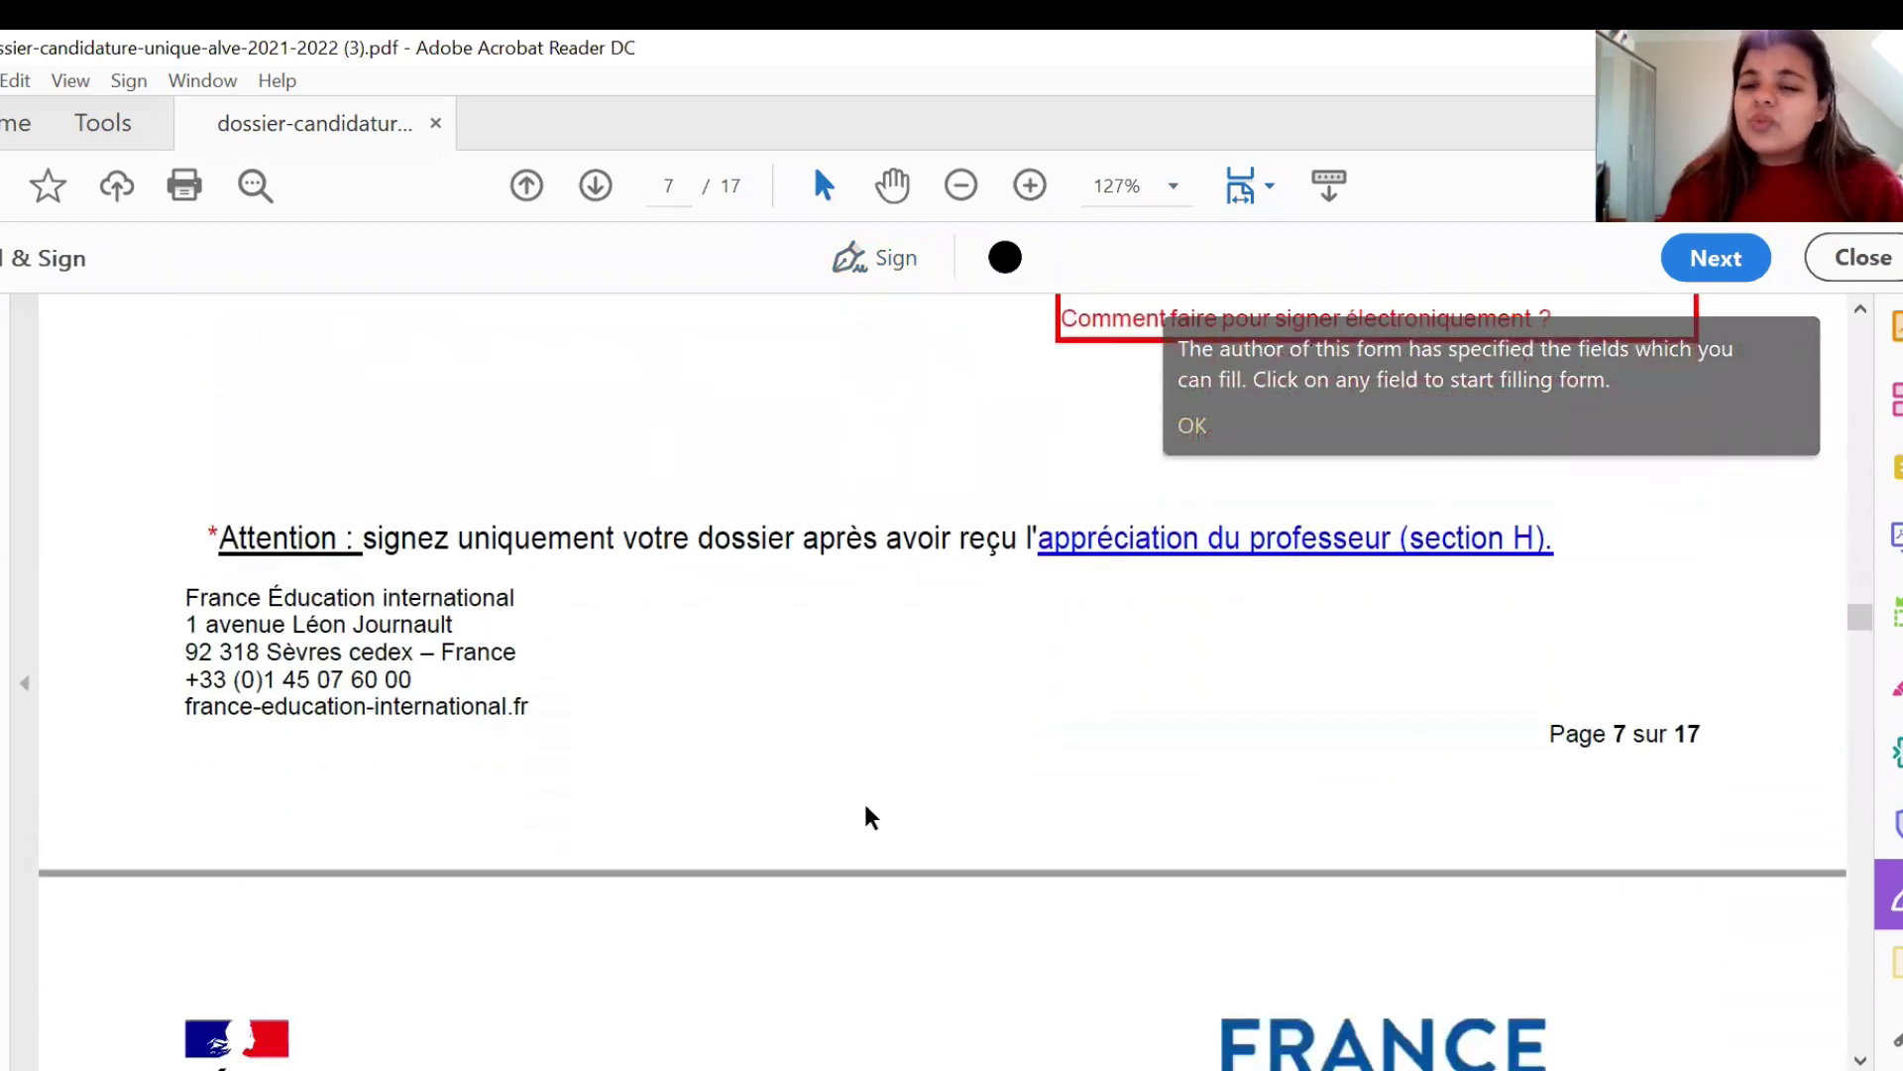
scroll(871, 817, down, 5)
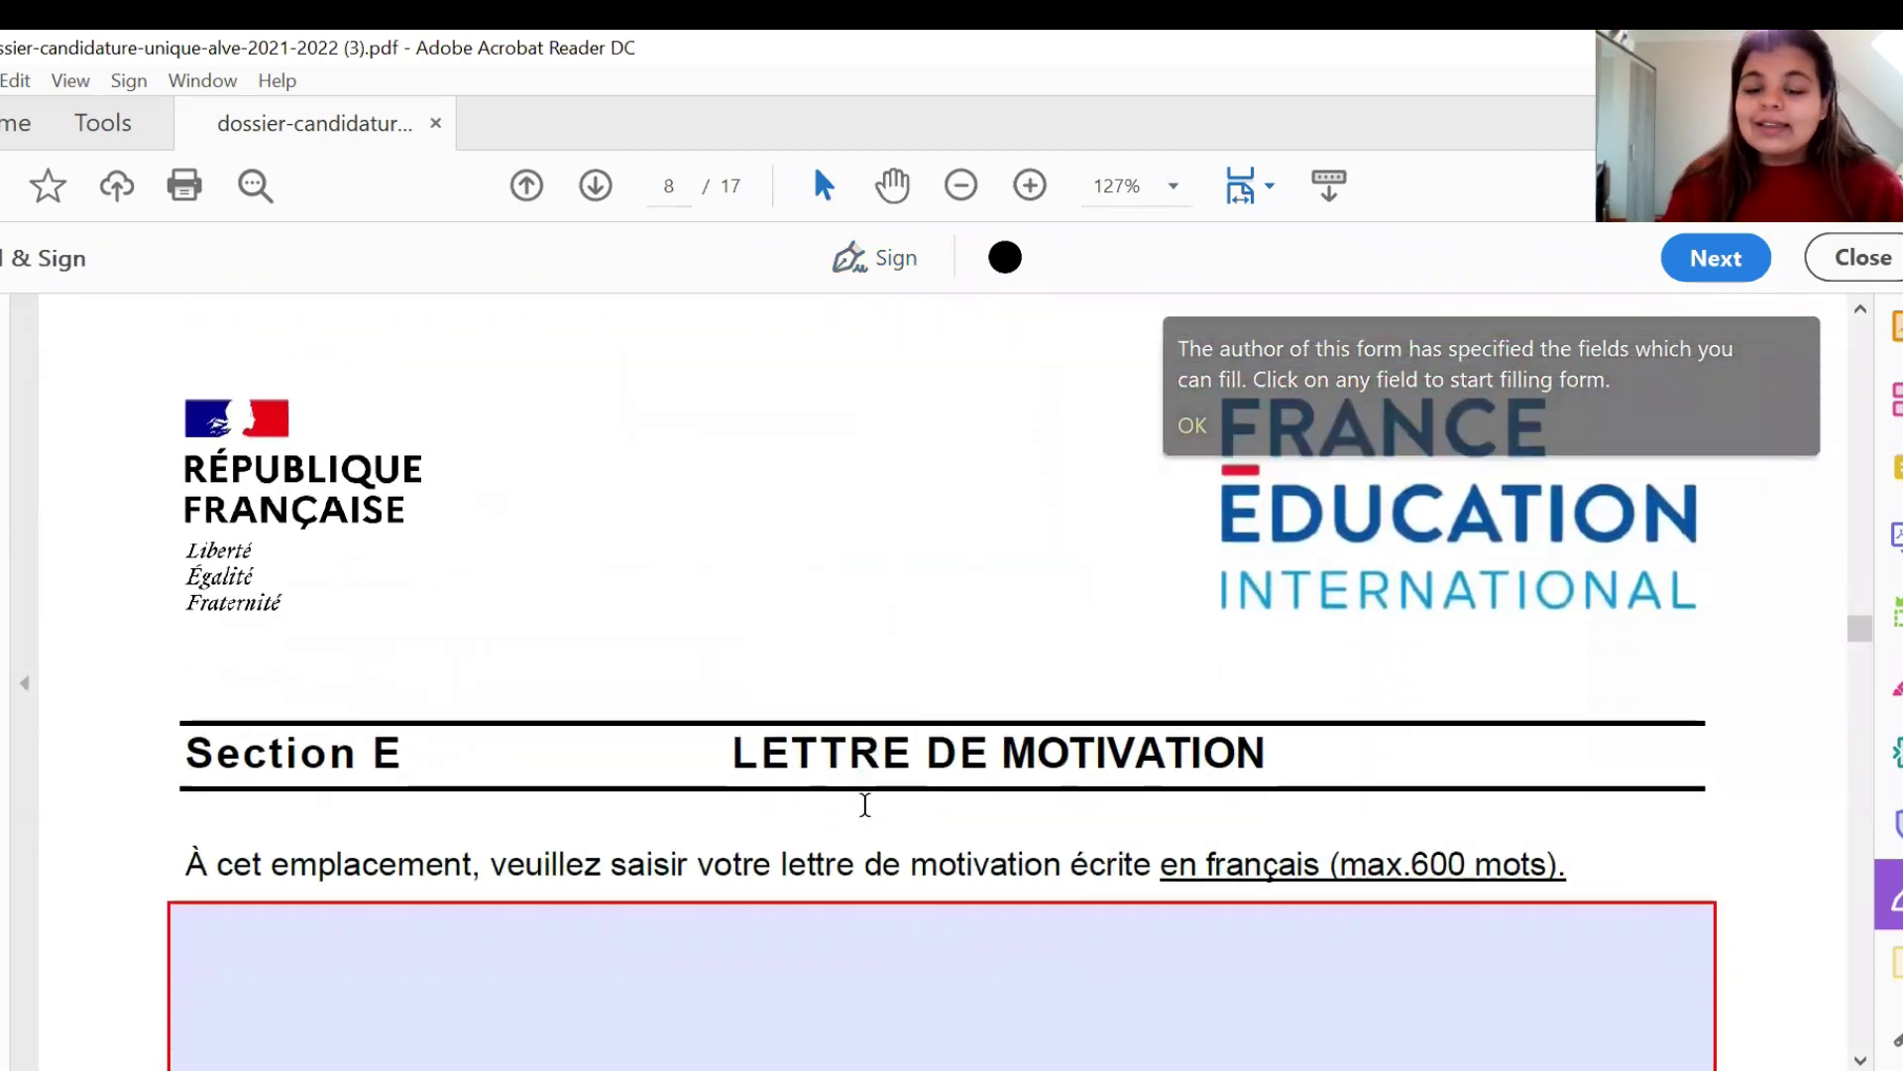
scroll(864, 804, down, 1)
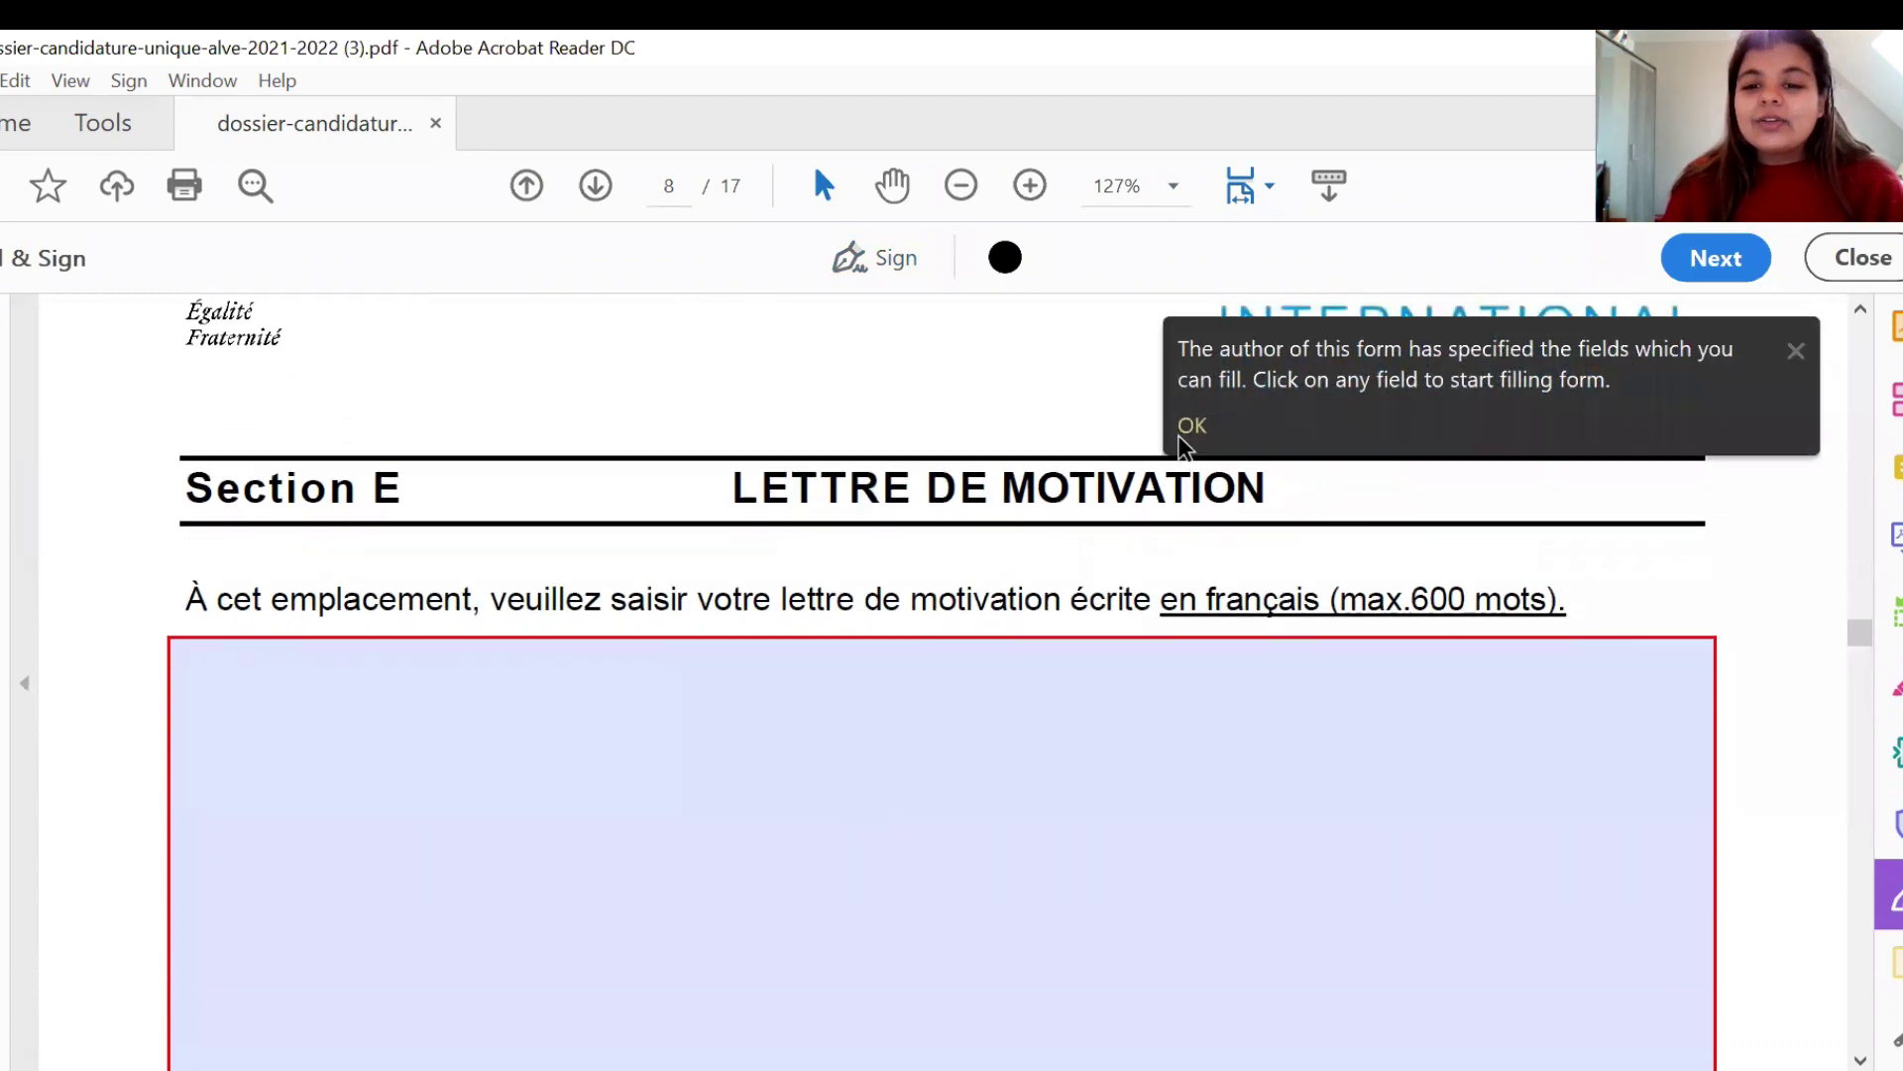
click(1791, 354)
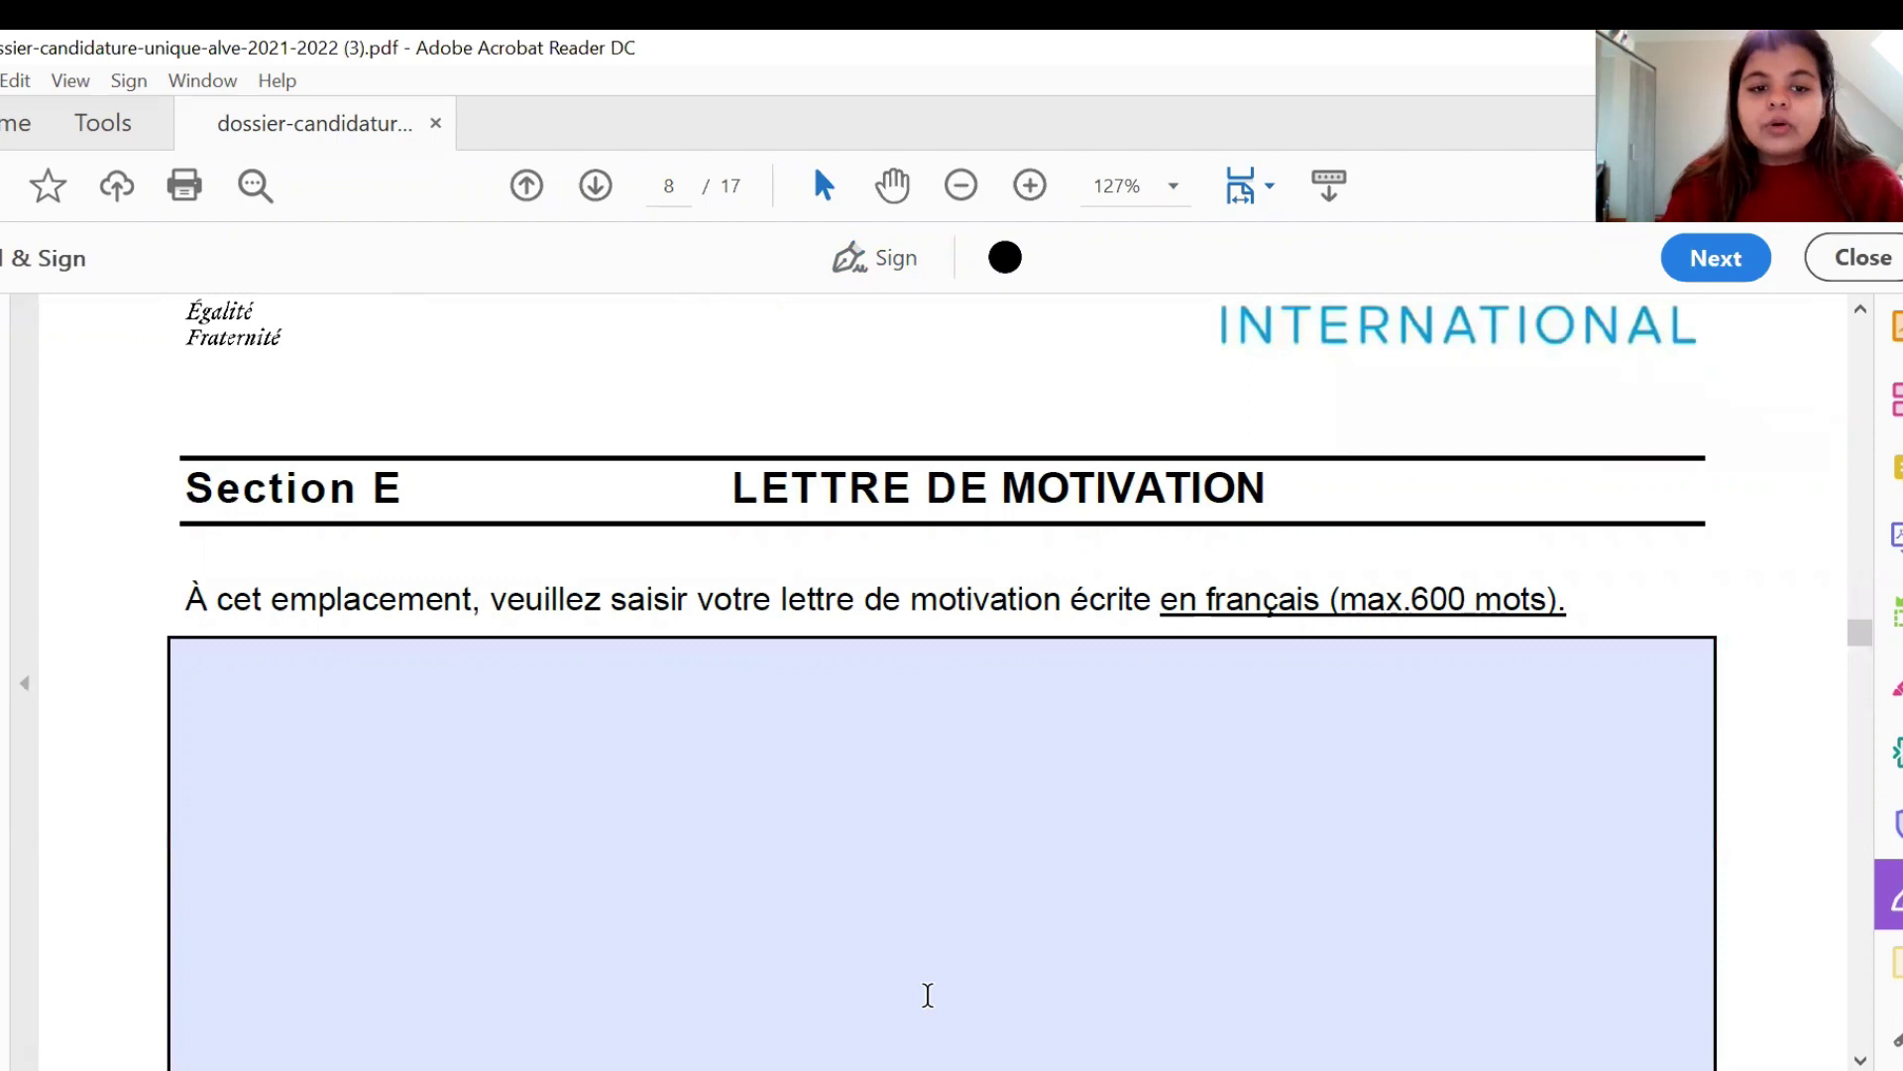
click(615, 775)
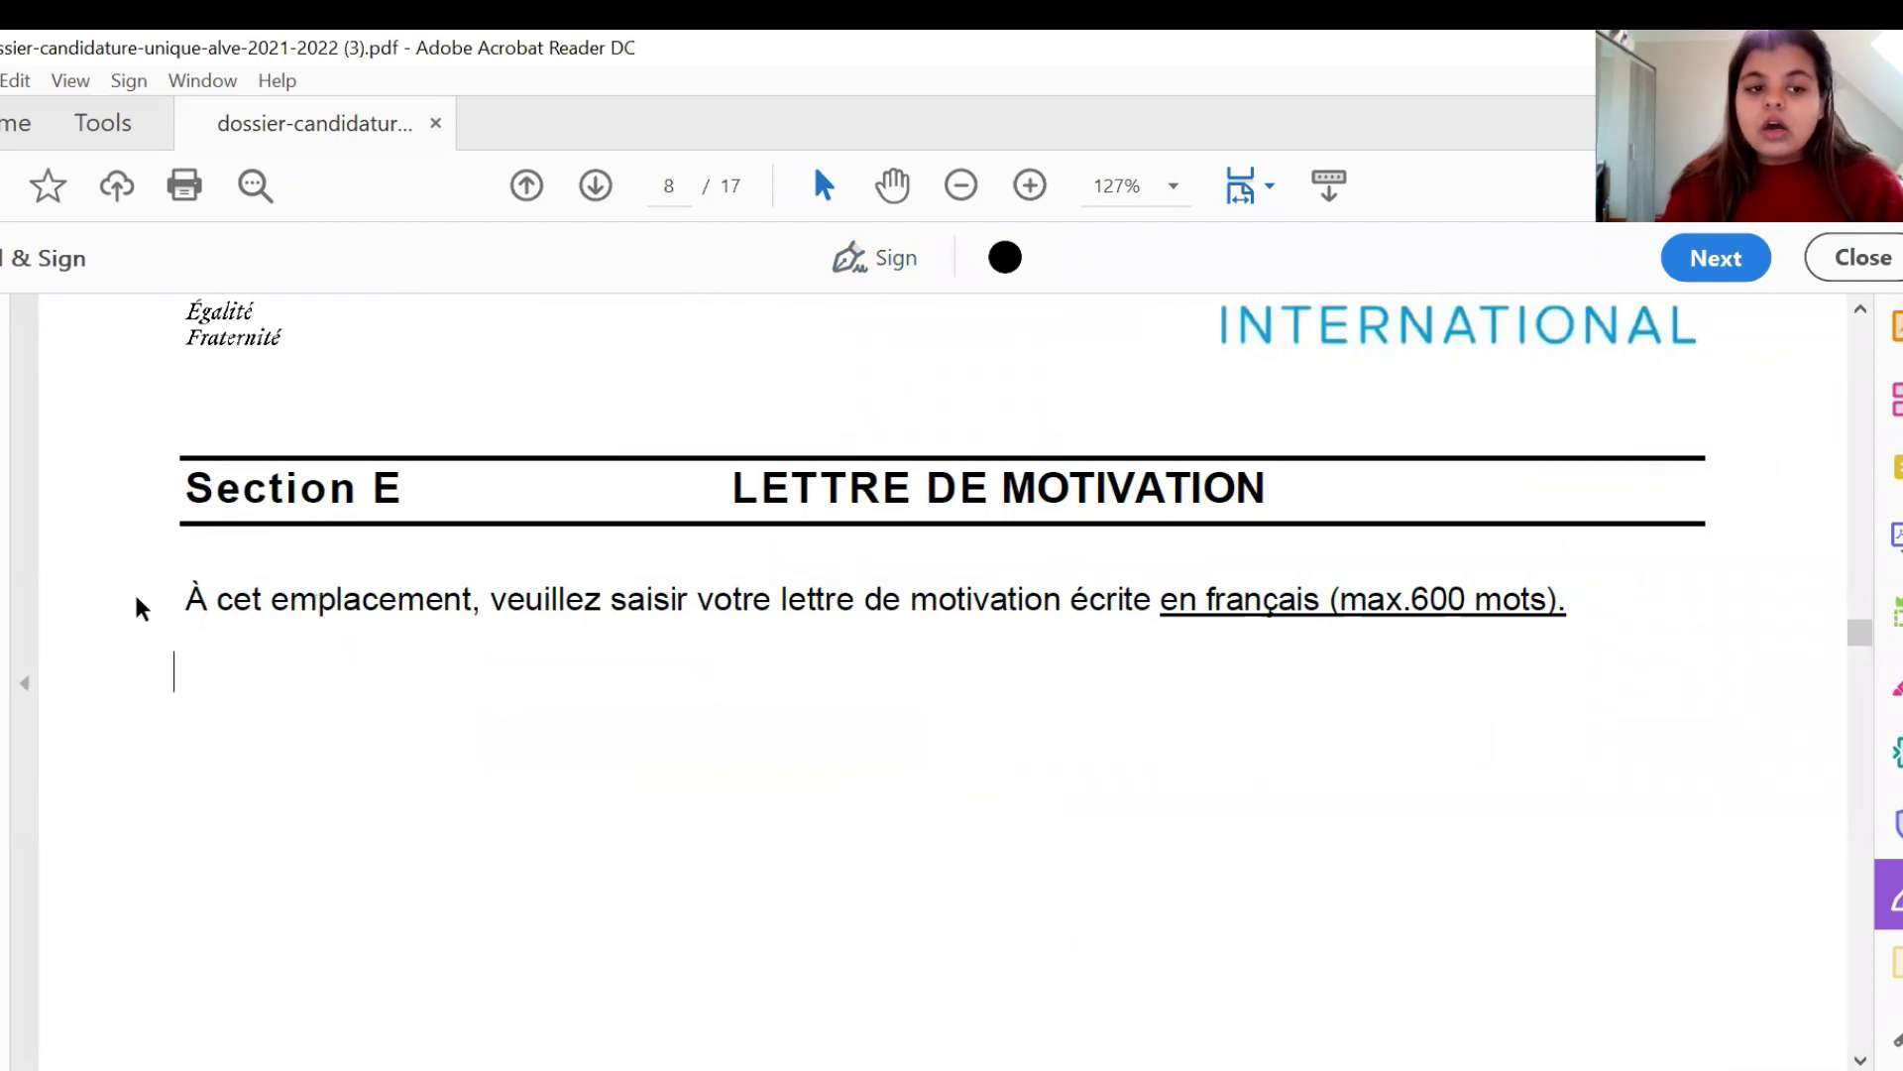
click(141, 608)
- Type 'DJNVKLVLV' into the Section E Lettre de motivation box
scroll(142, 608, down, 3)
scroll(142, 608, down, 1)
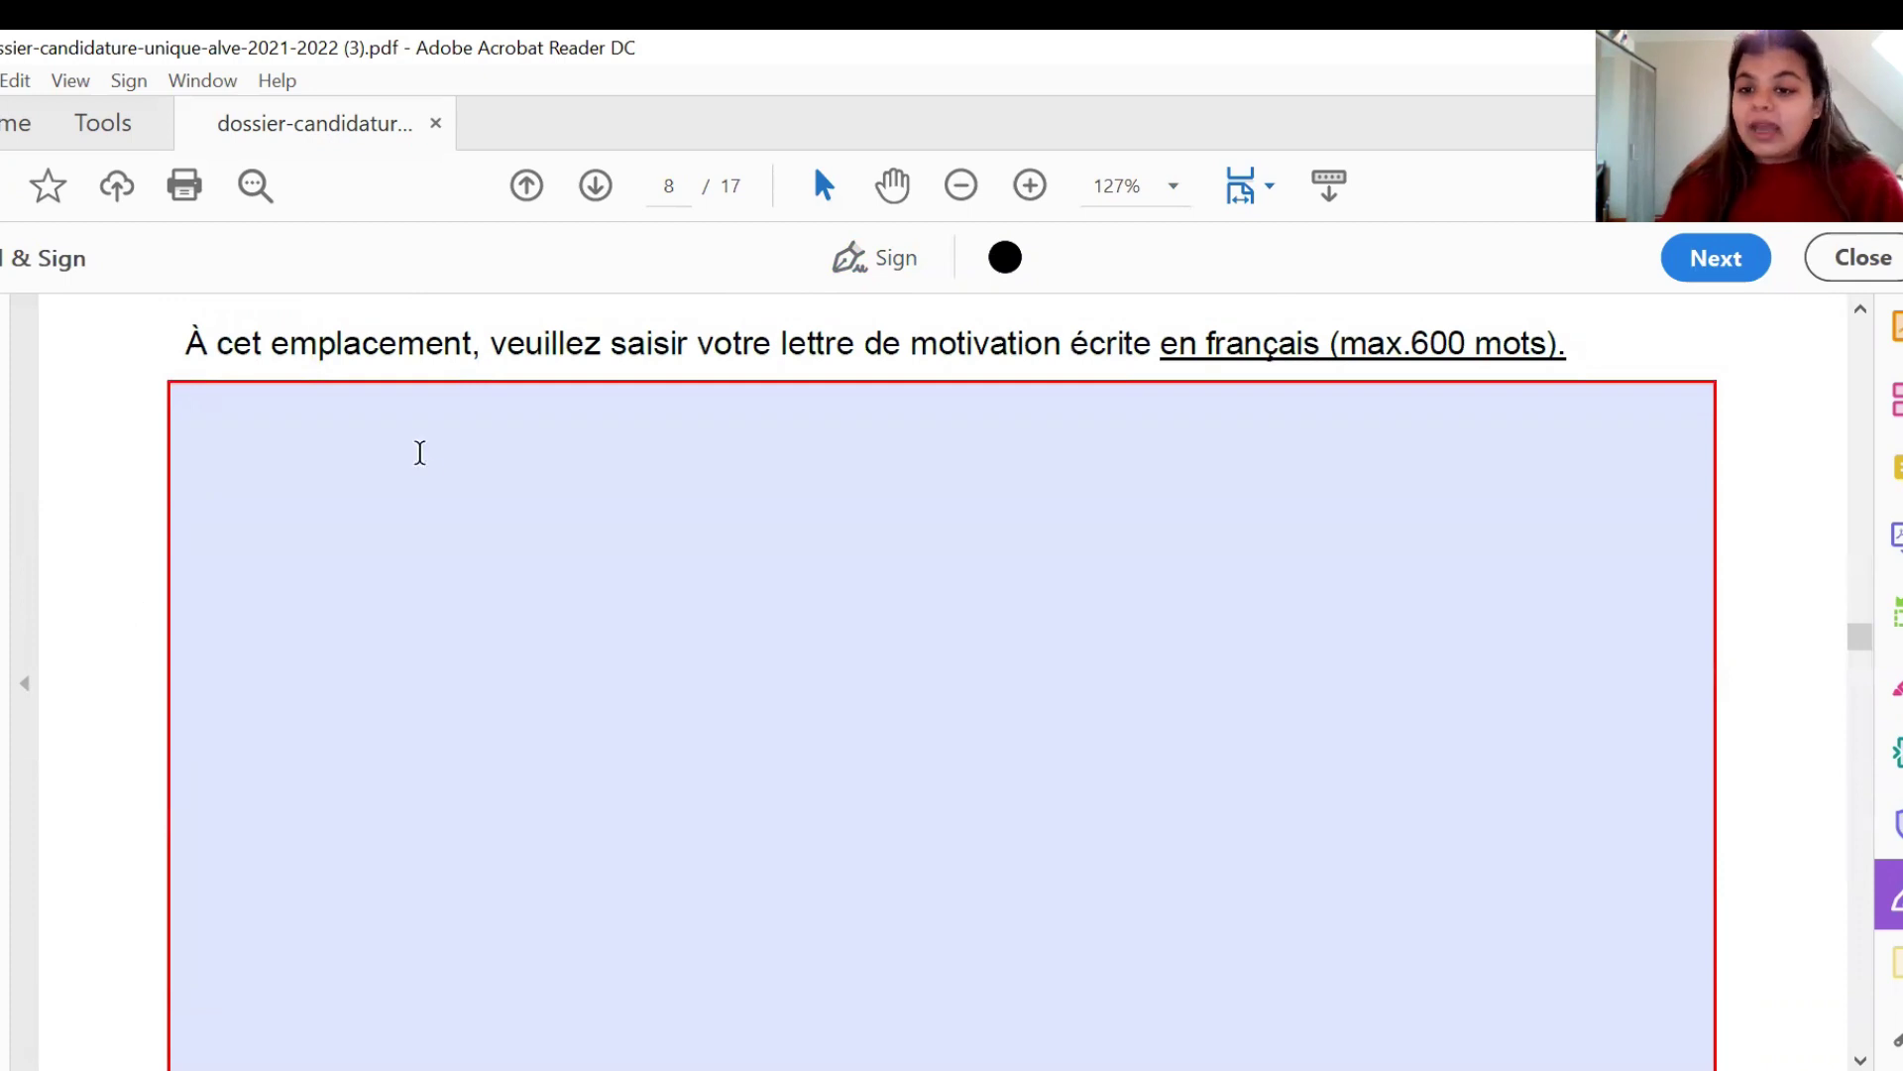
click(420, 452)
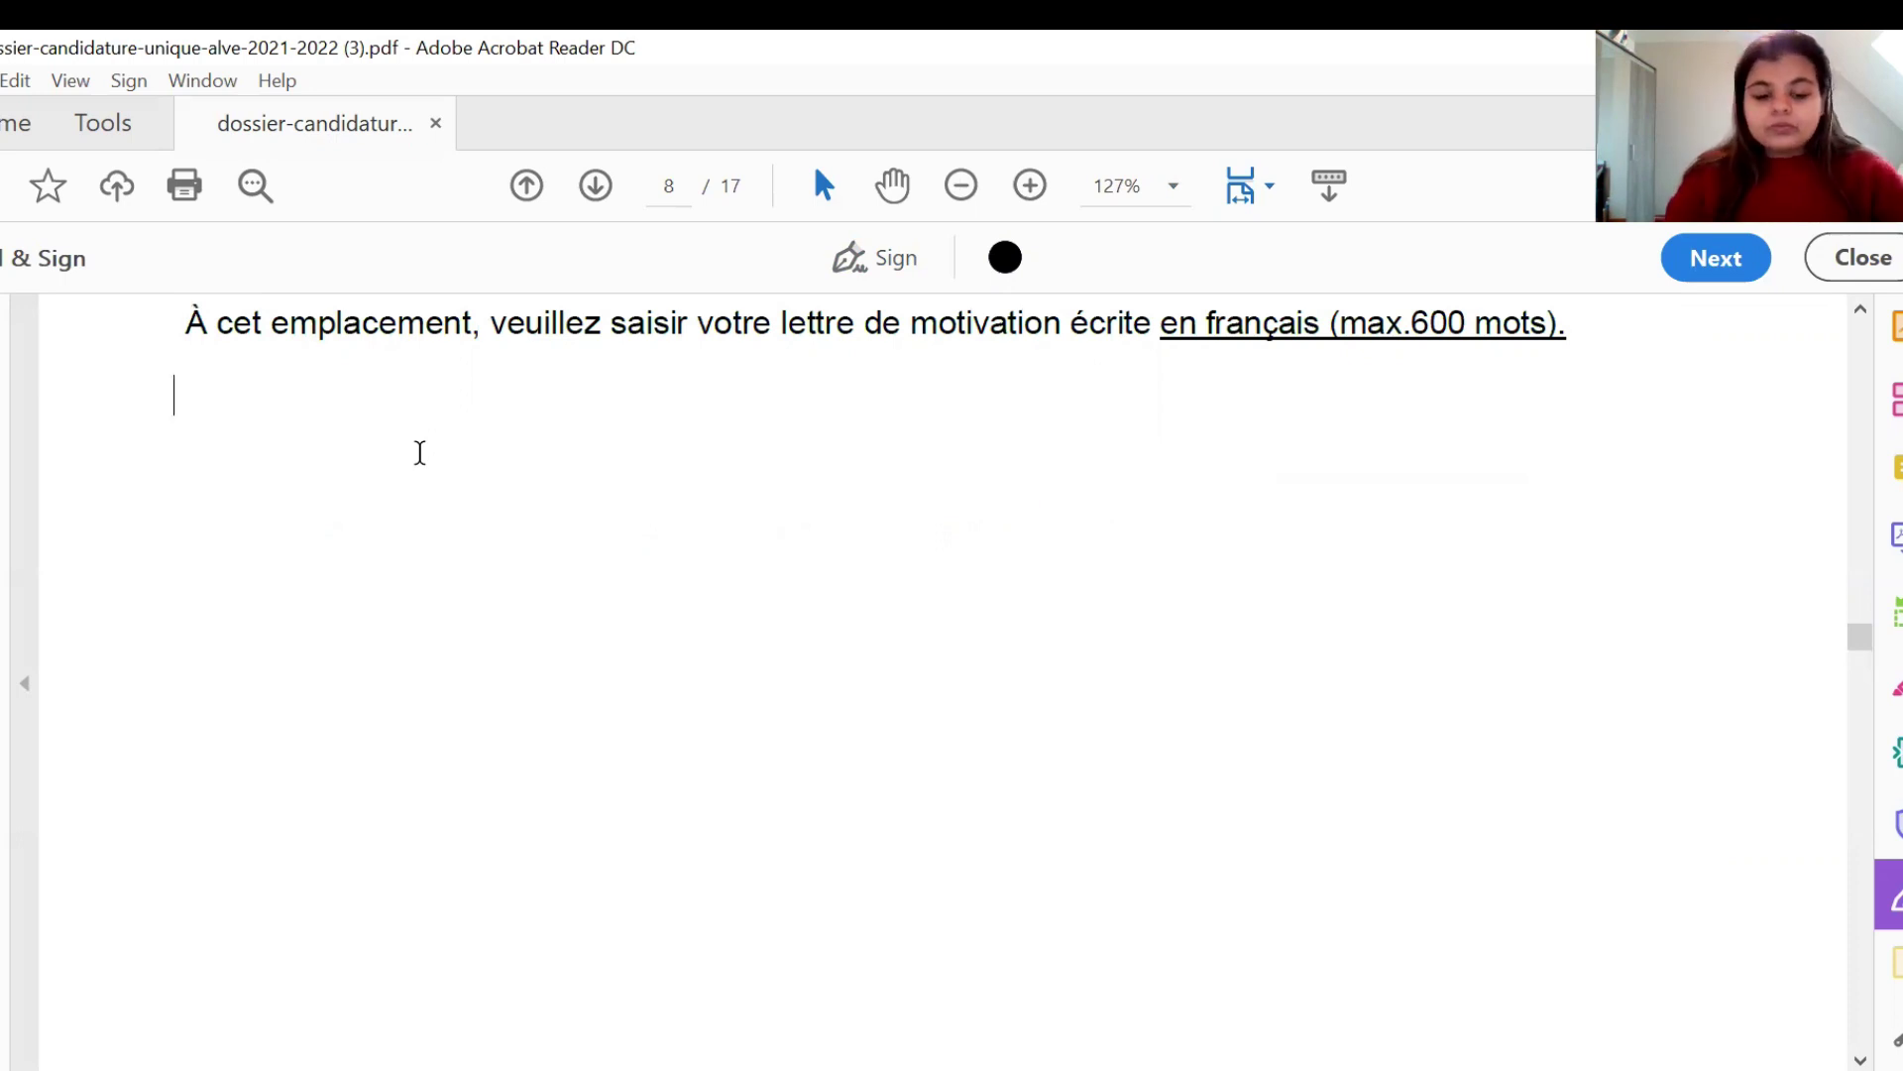
text(DJNVKLVLV)
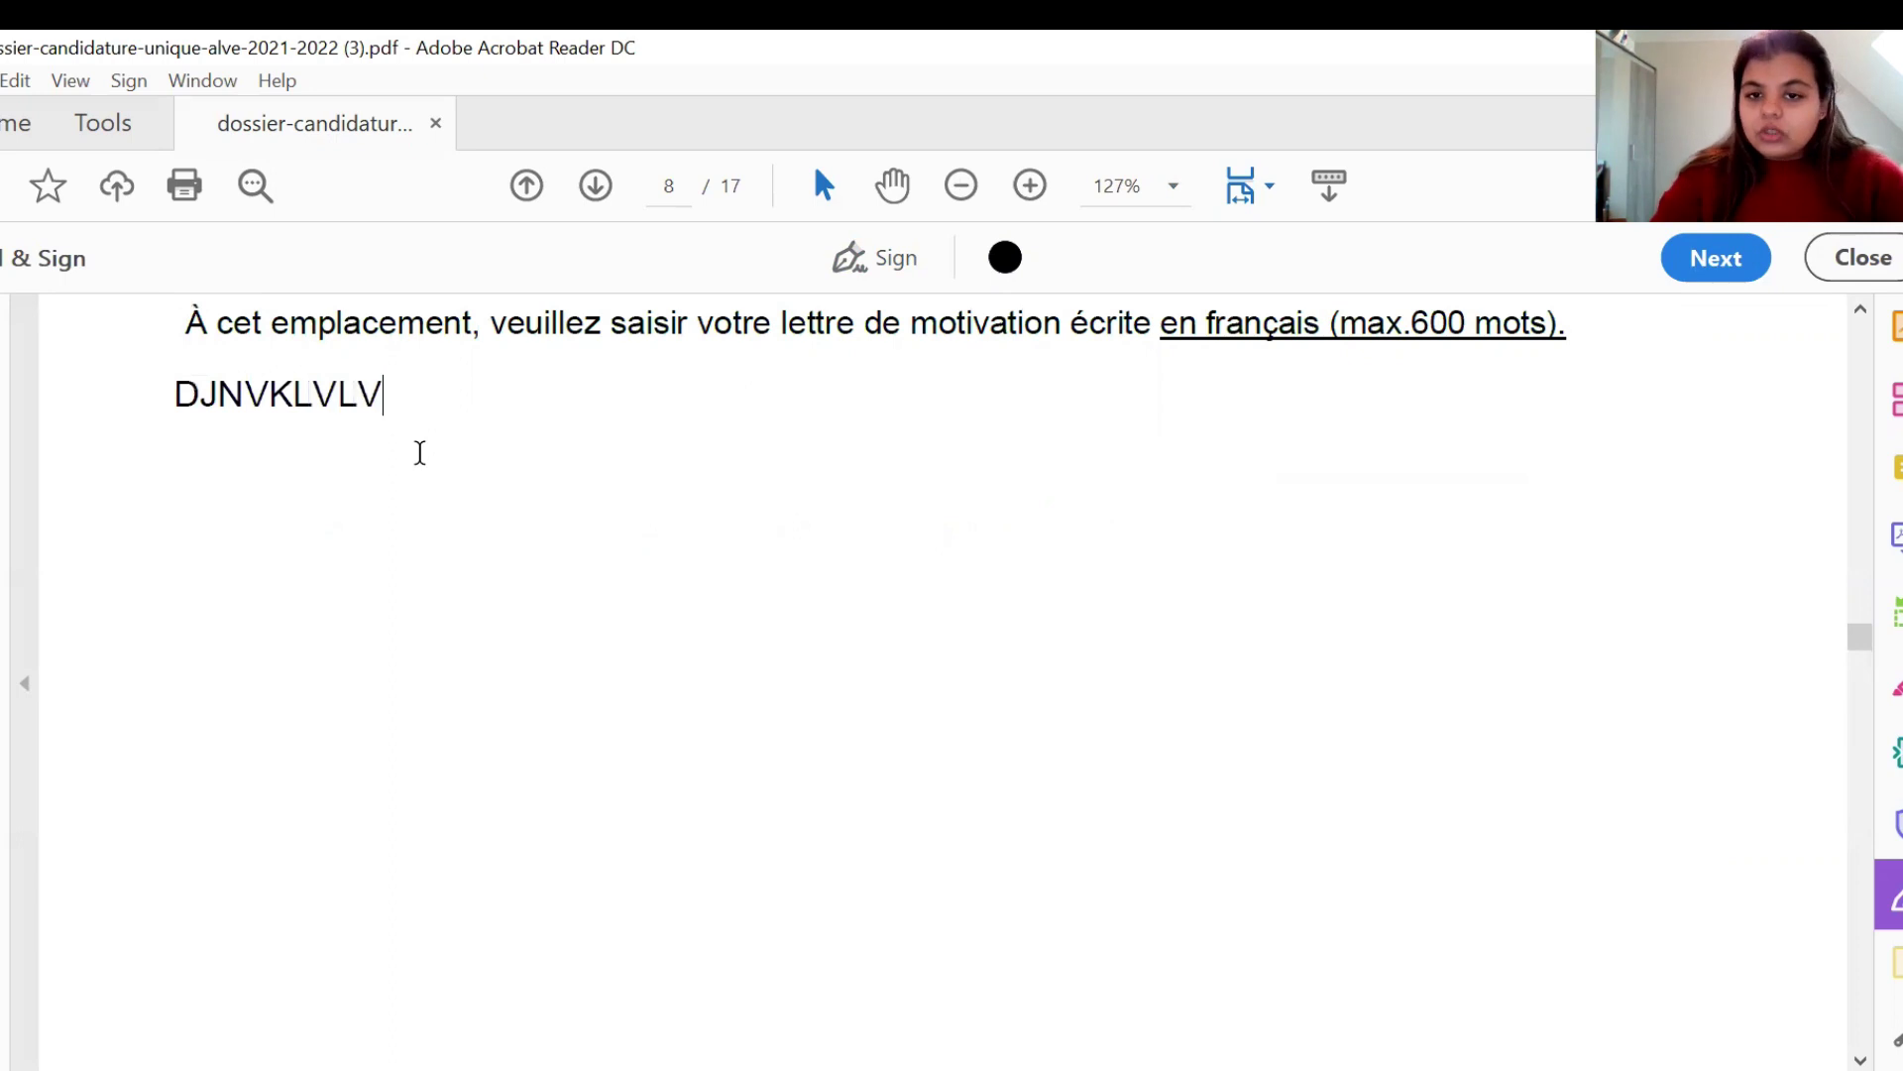
click(76, 346)
scroll(76, 346, down, 1)
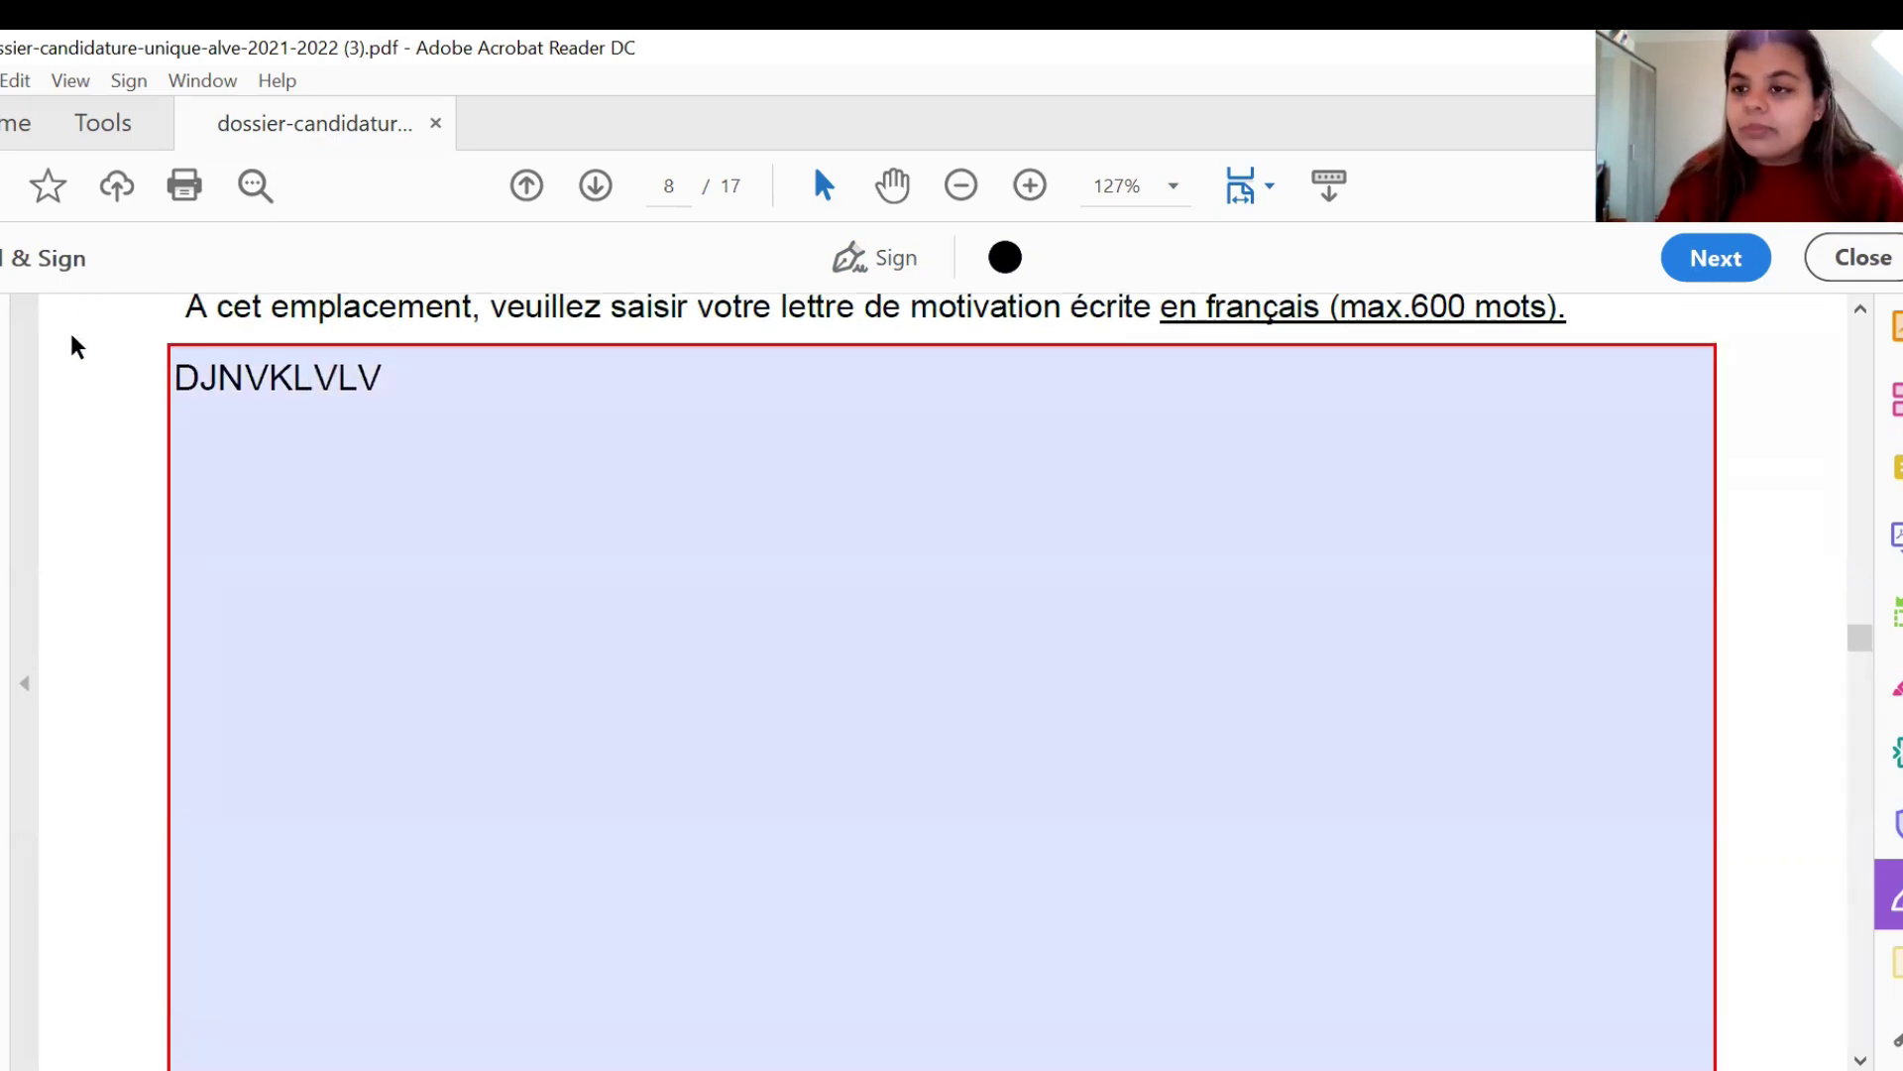
scroll(76, 346, down, 2)
scroll(76, 346, down, 5)
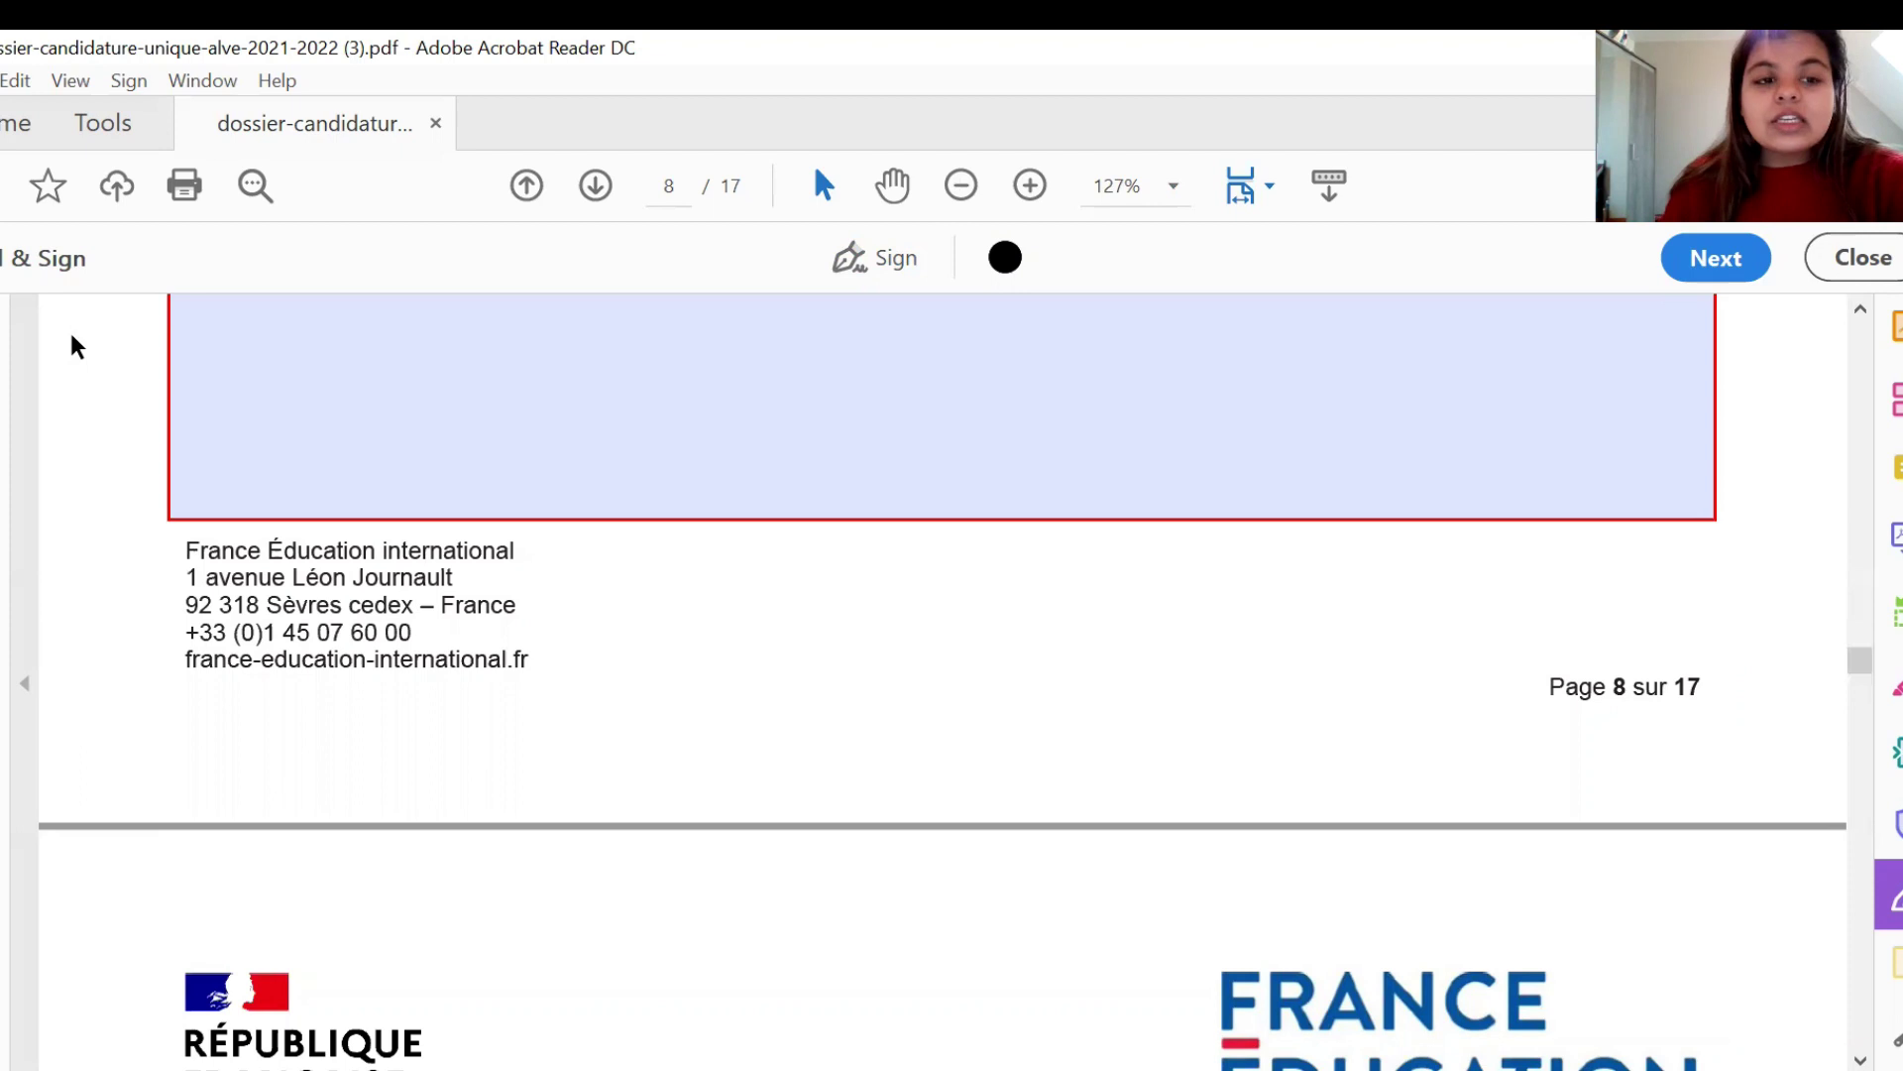
- Insert the CIEP FORM IMAGE picture into the page 9 passport copy field
scroll(76, 347, down, 7)
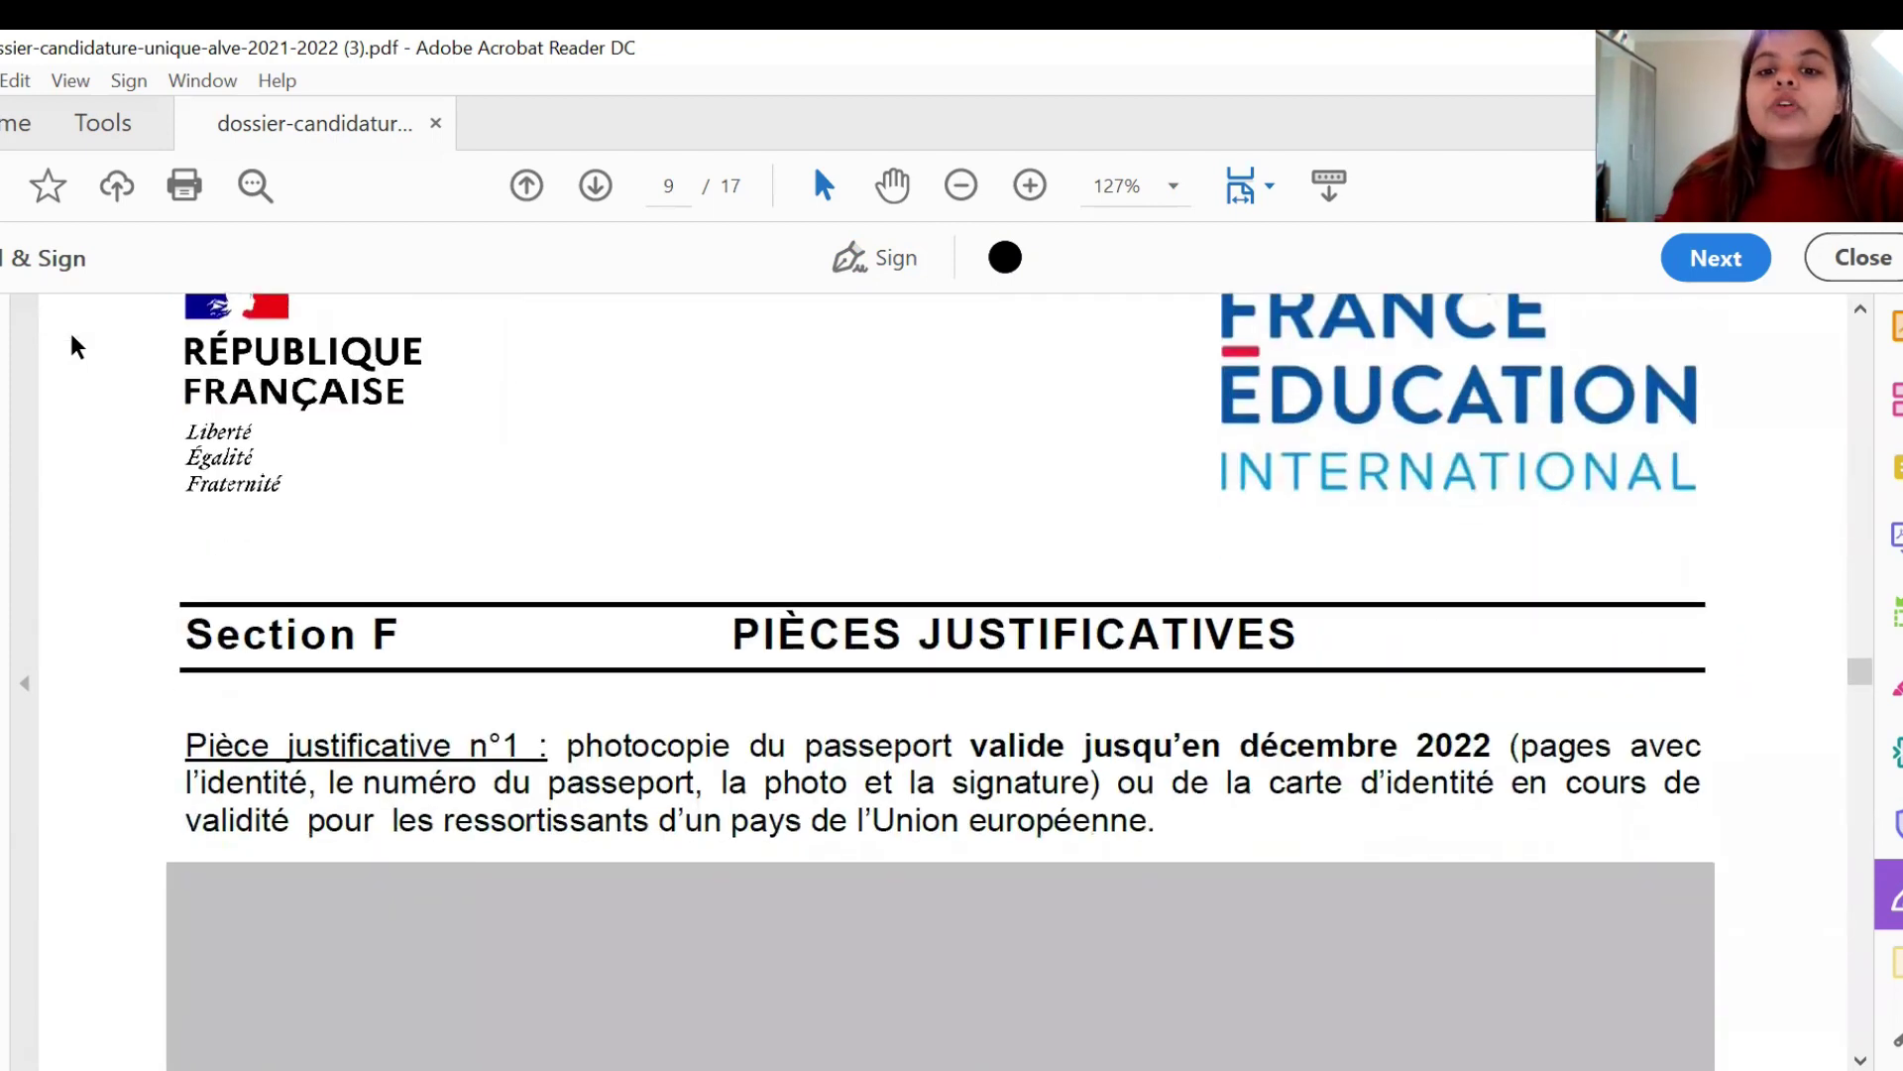
scroll(76, 347, down, 3)
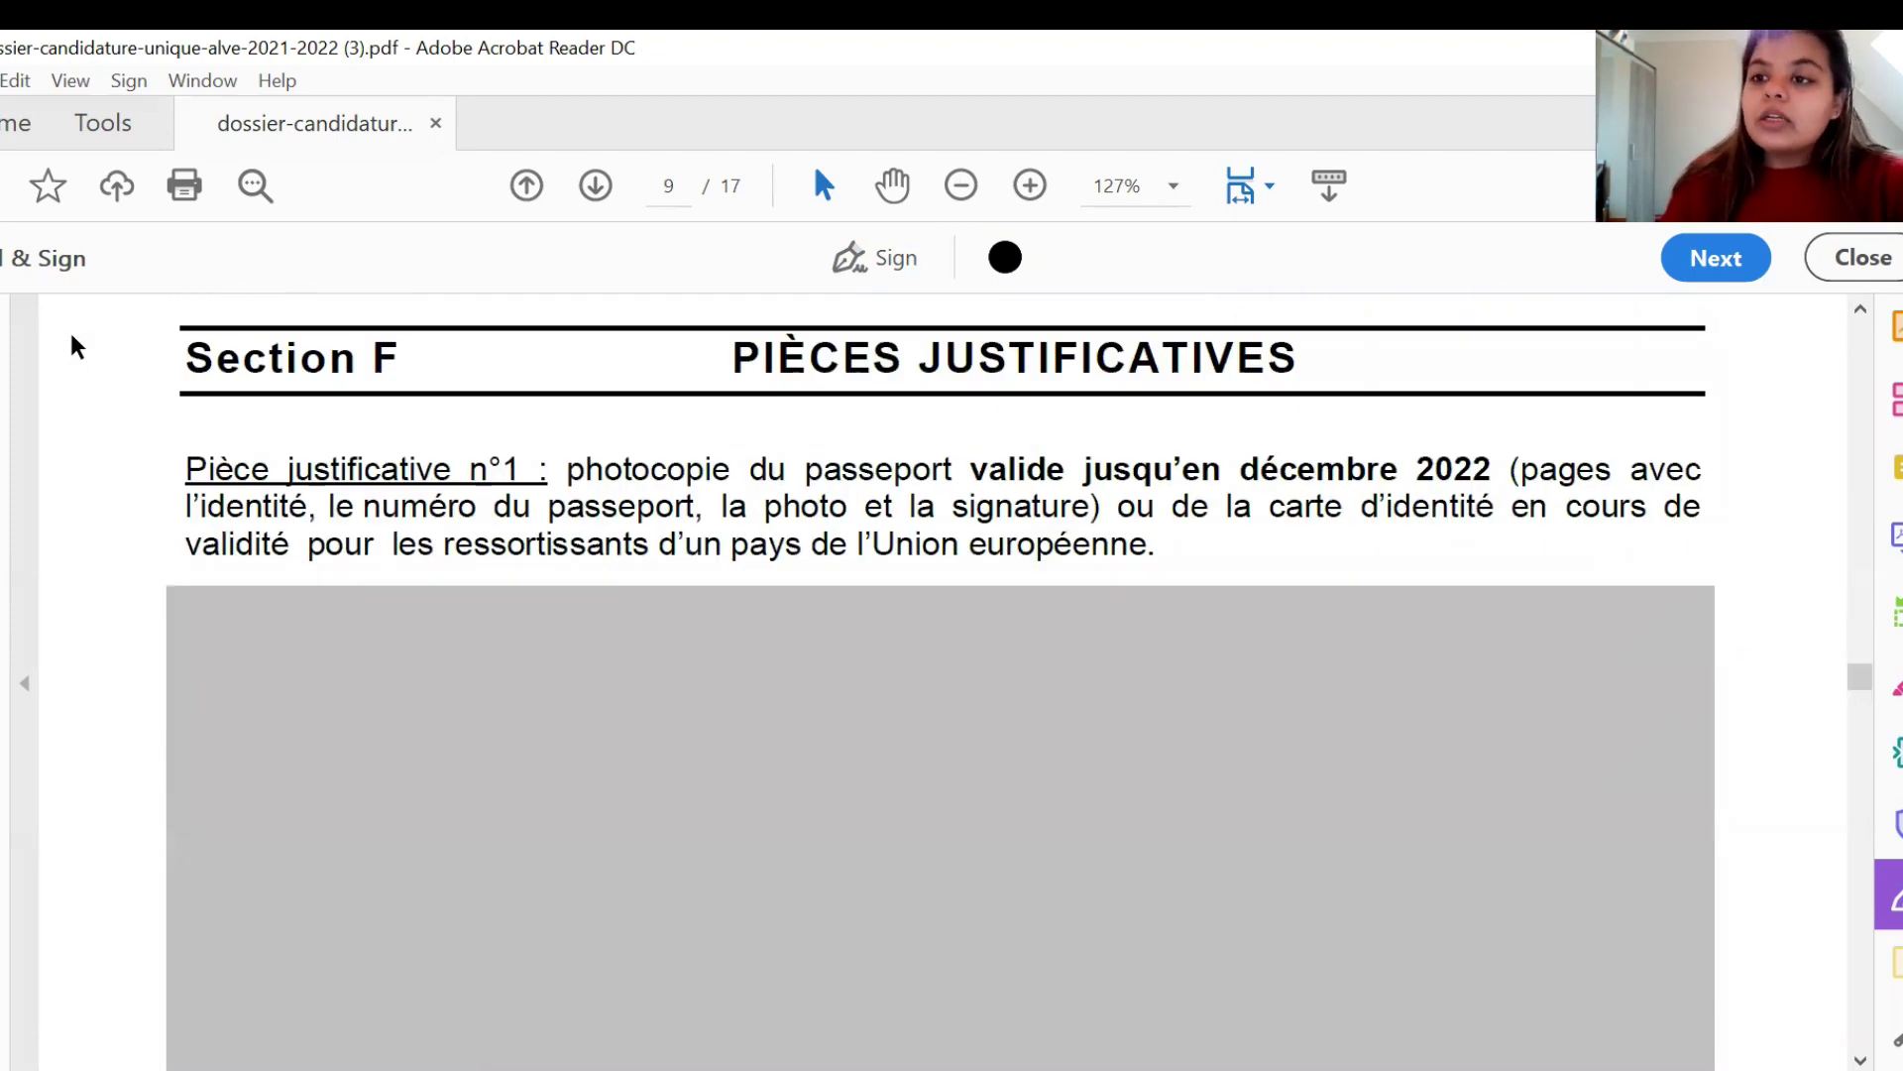
scroll(77, 347, down, 1)
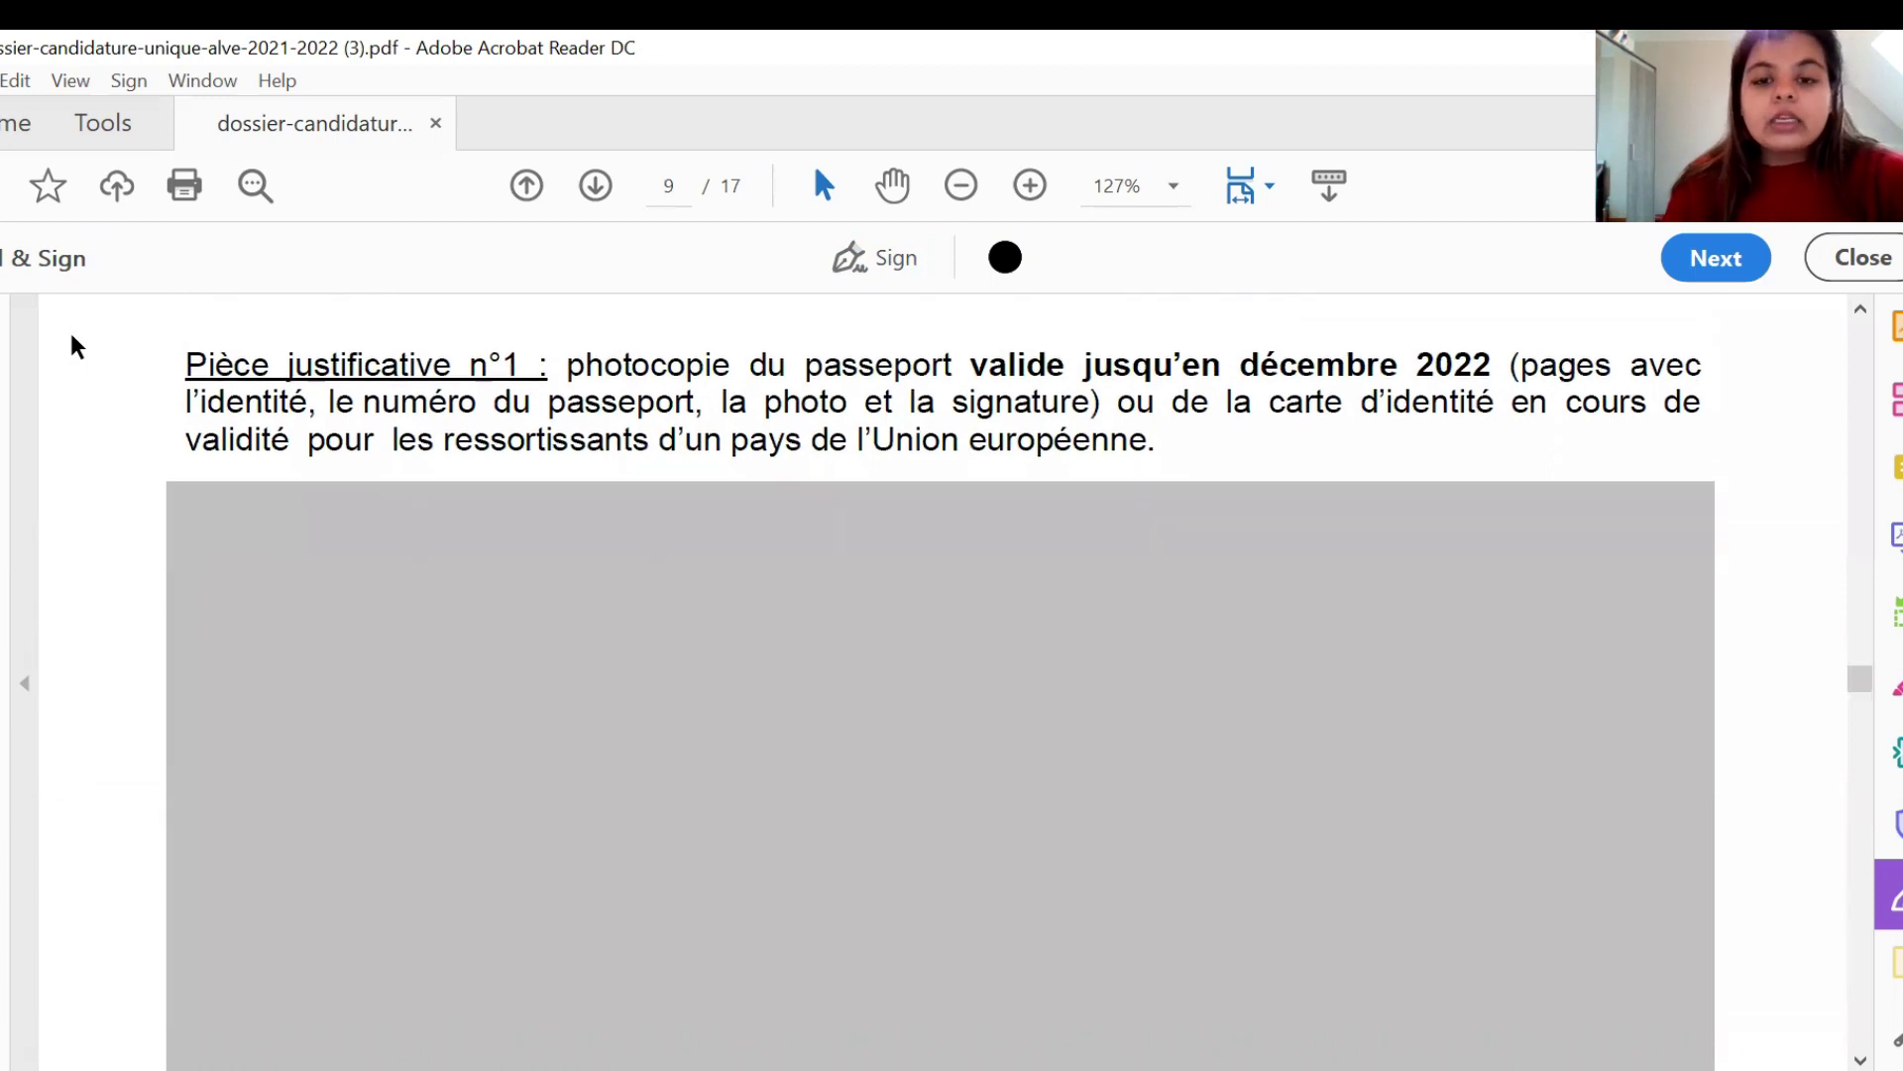
scroll(72, 344, down, 2)
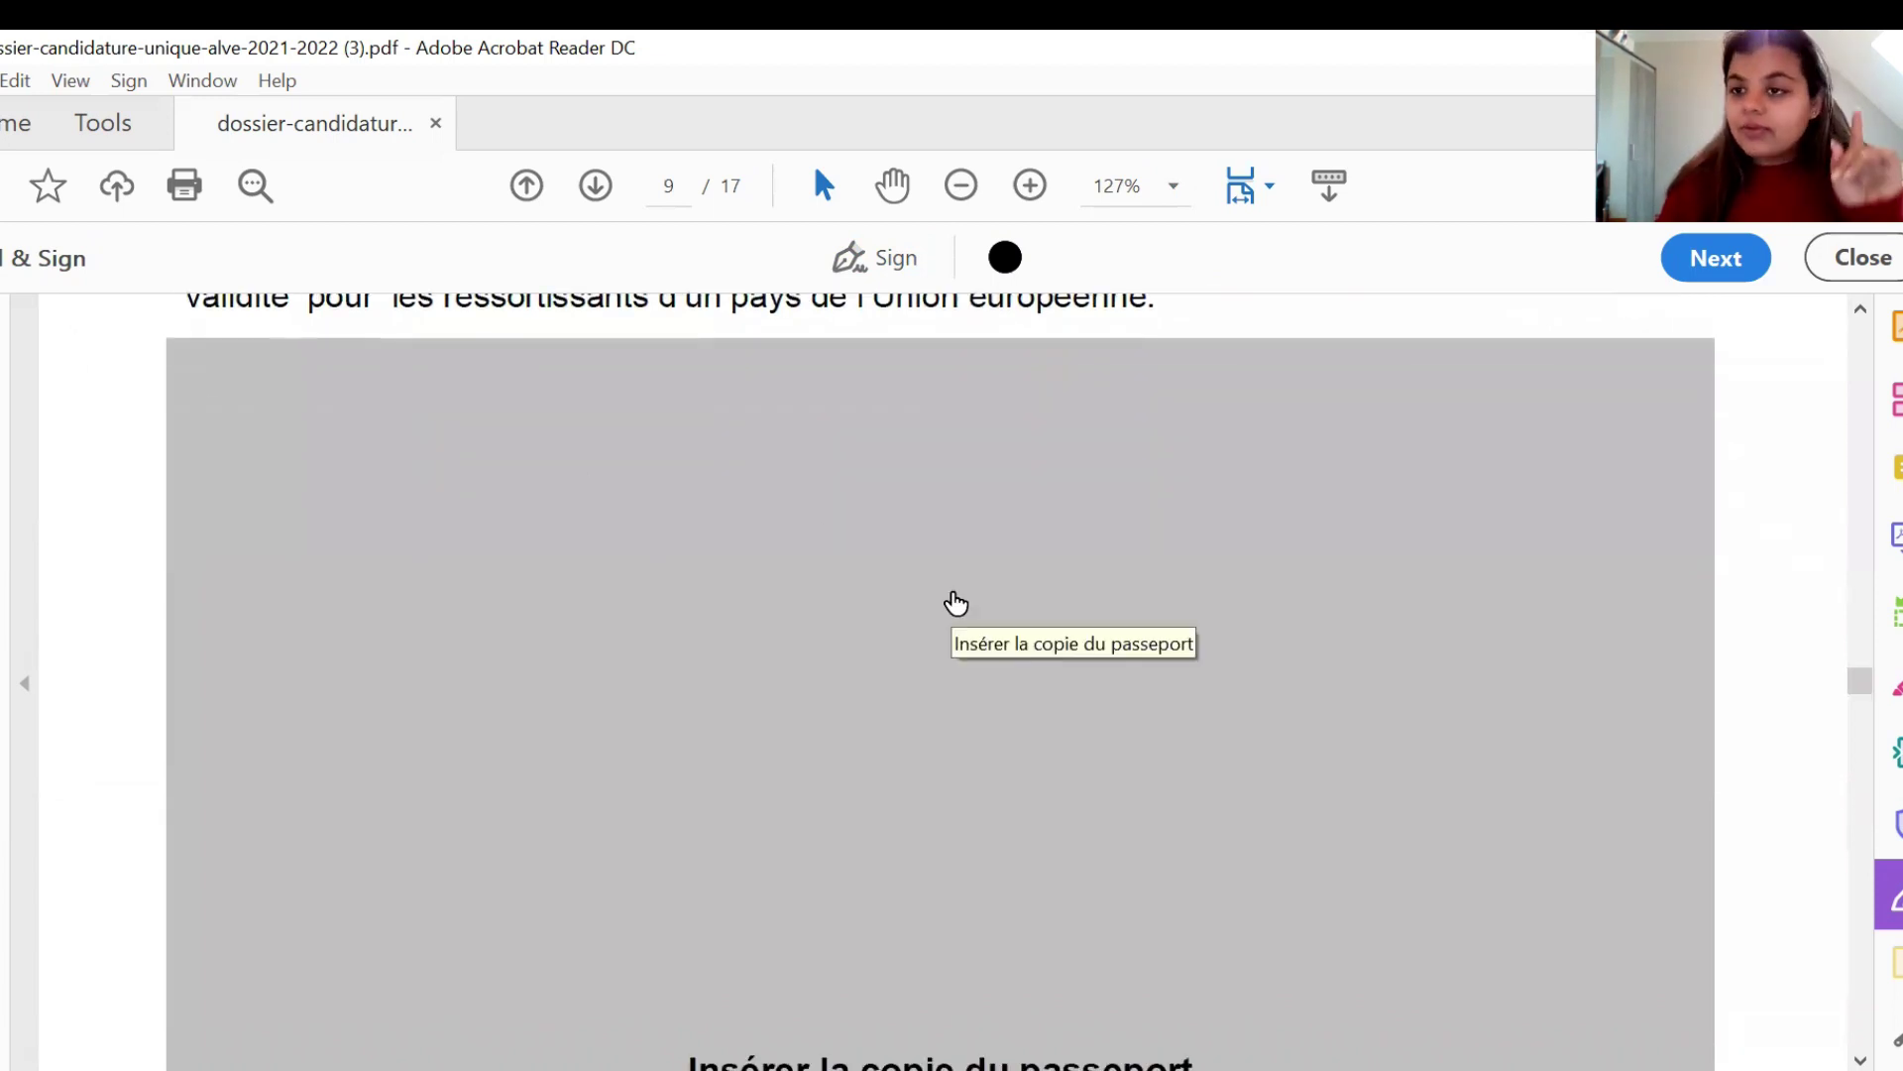
click(956, 605)
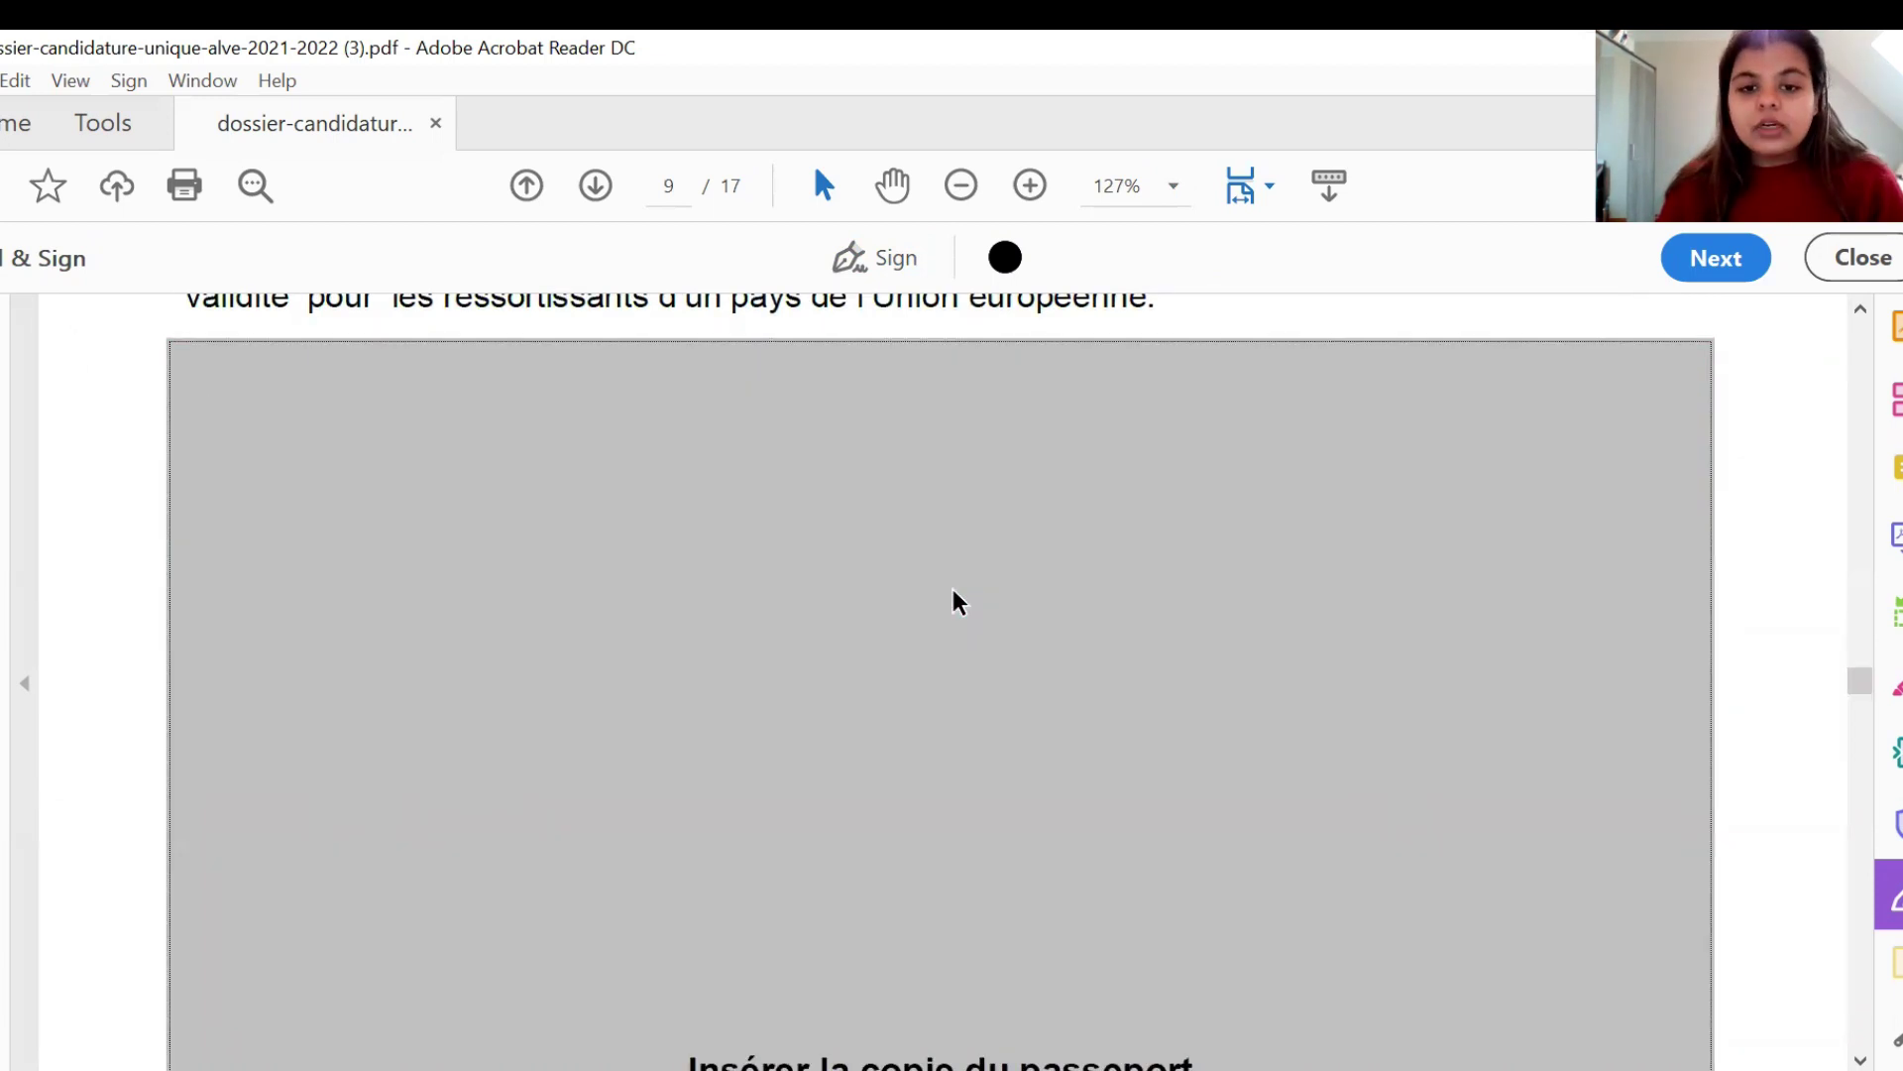
click(1090, 217)
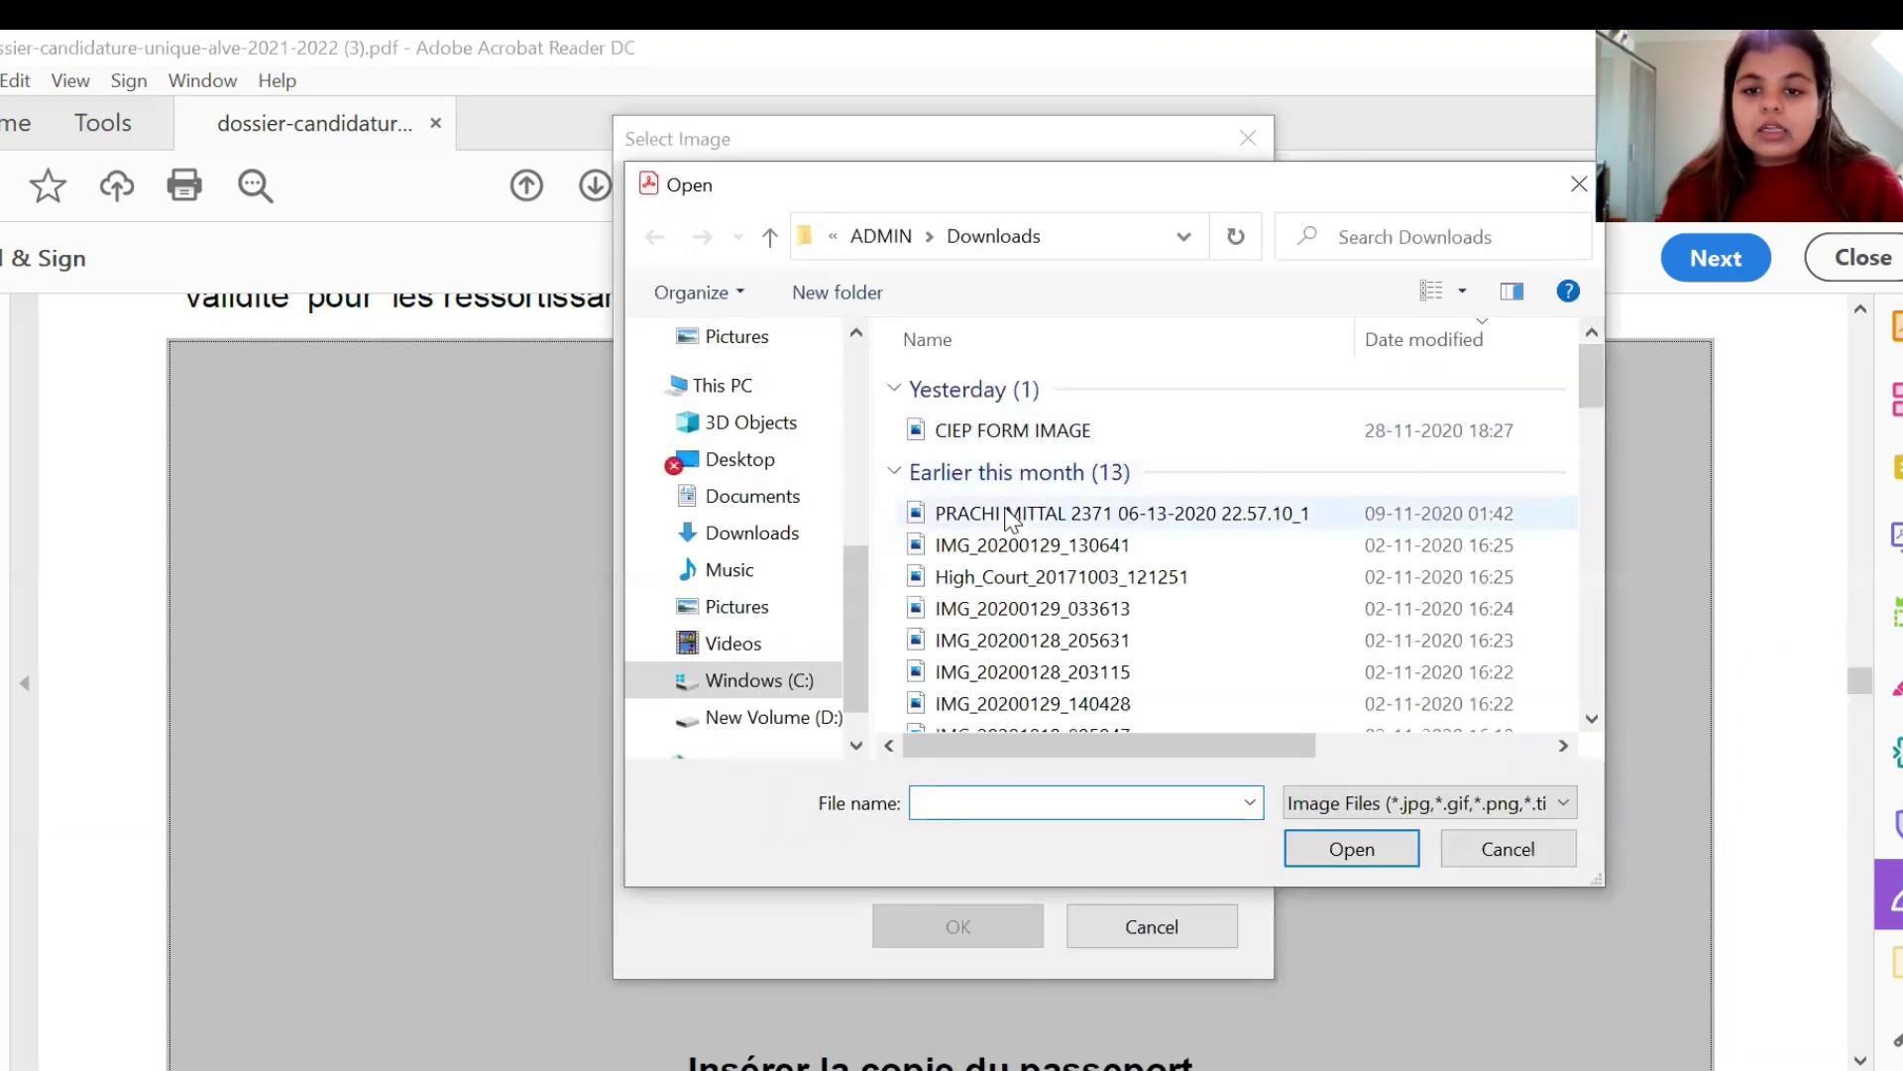
click(990, 432)
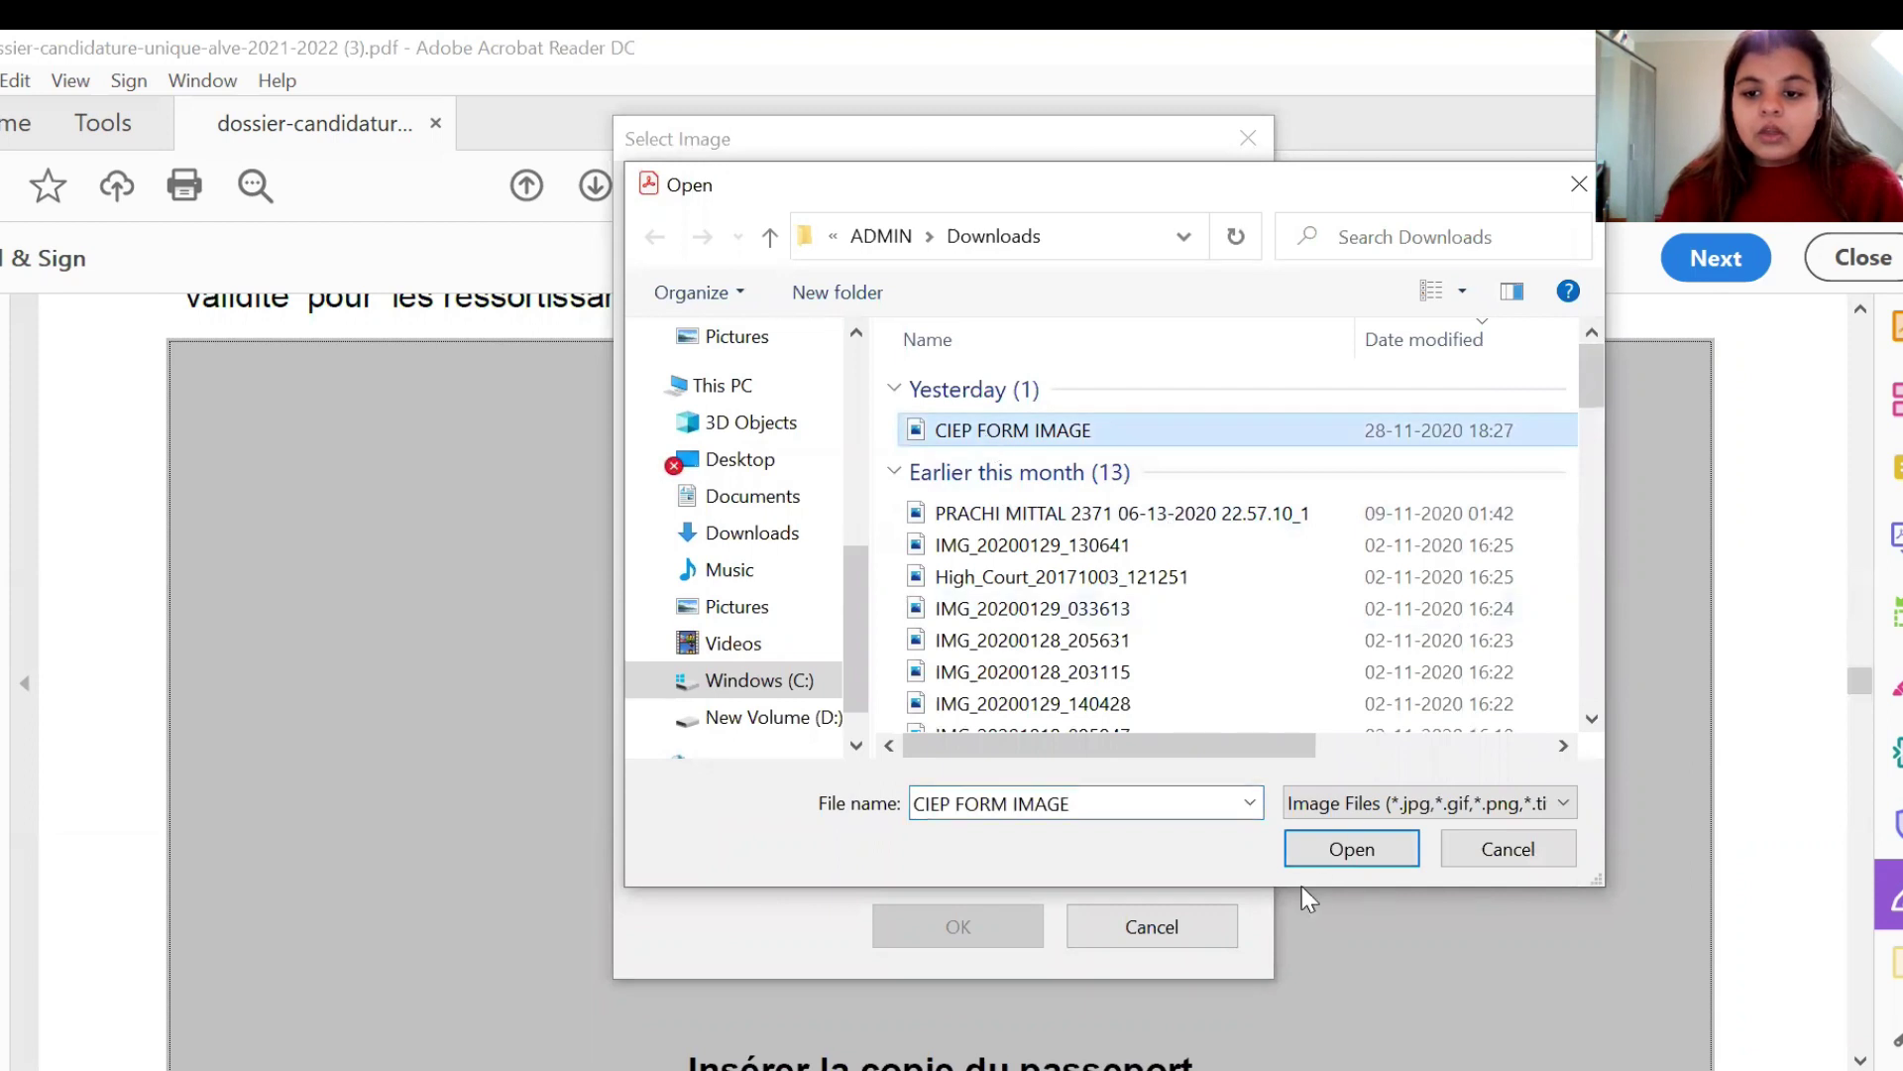
click(1319, 855)
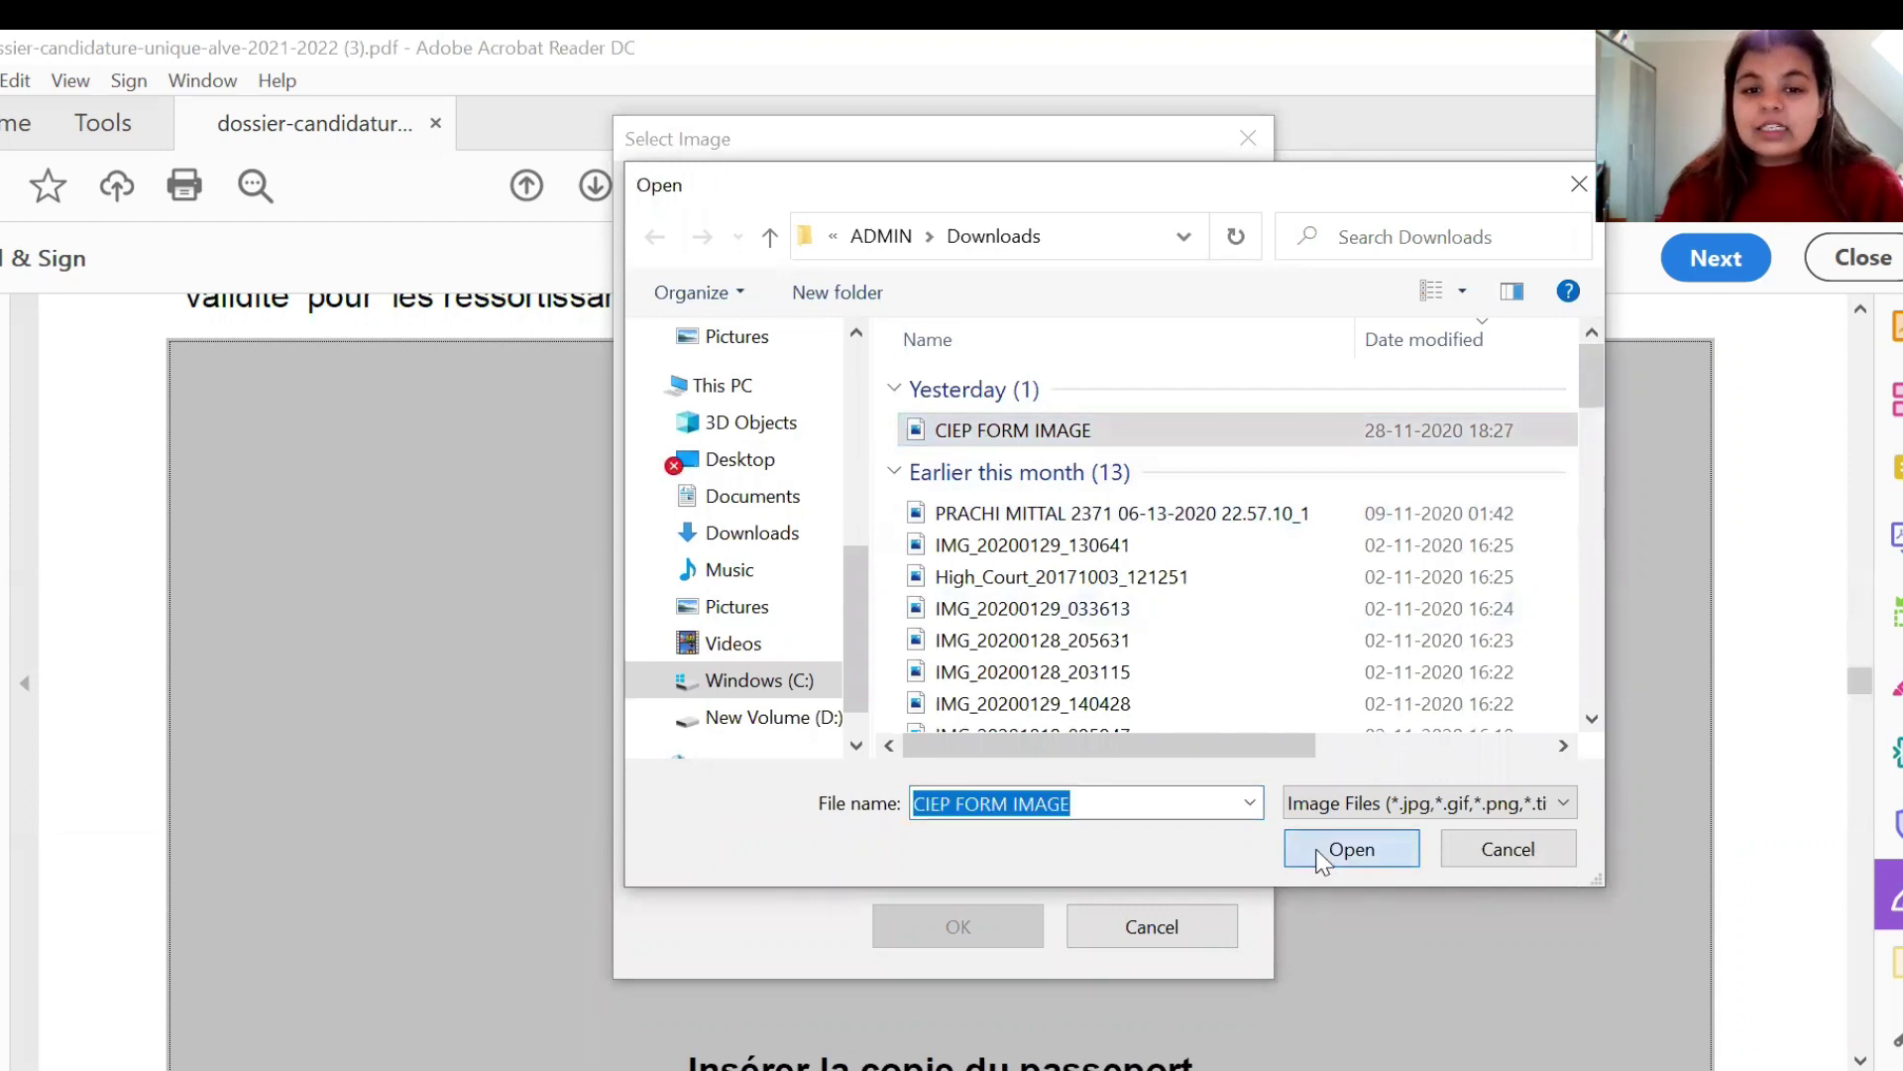
click(1322, 858)
scroll(75, 522, down, 3)
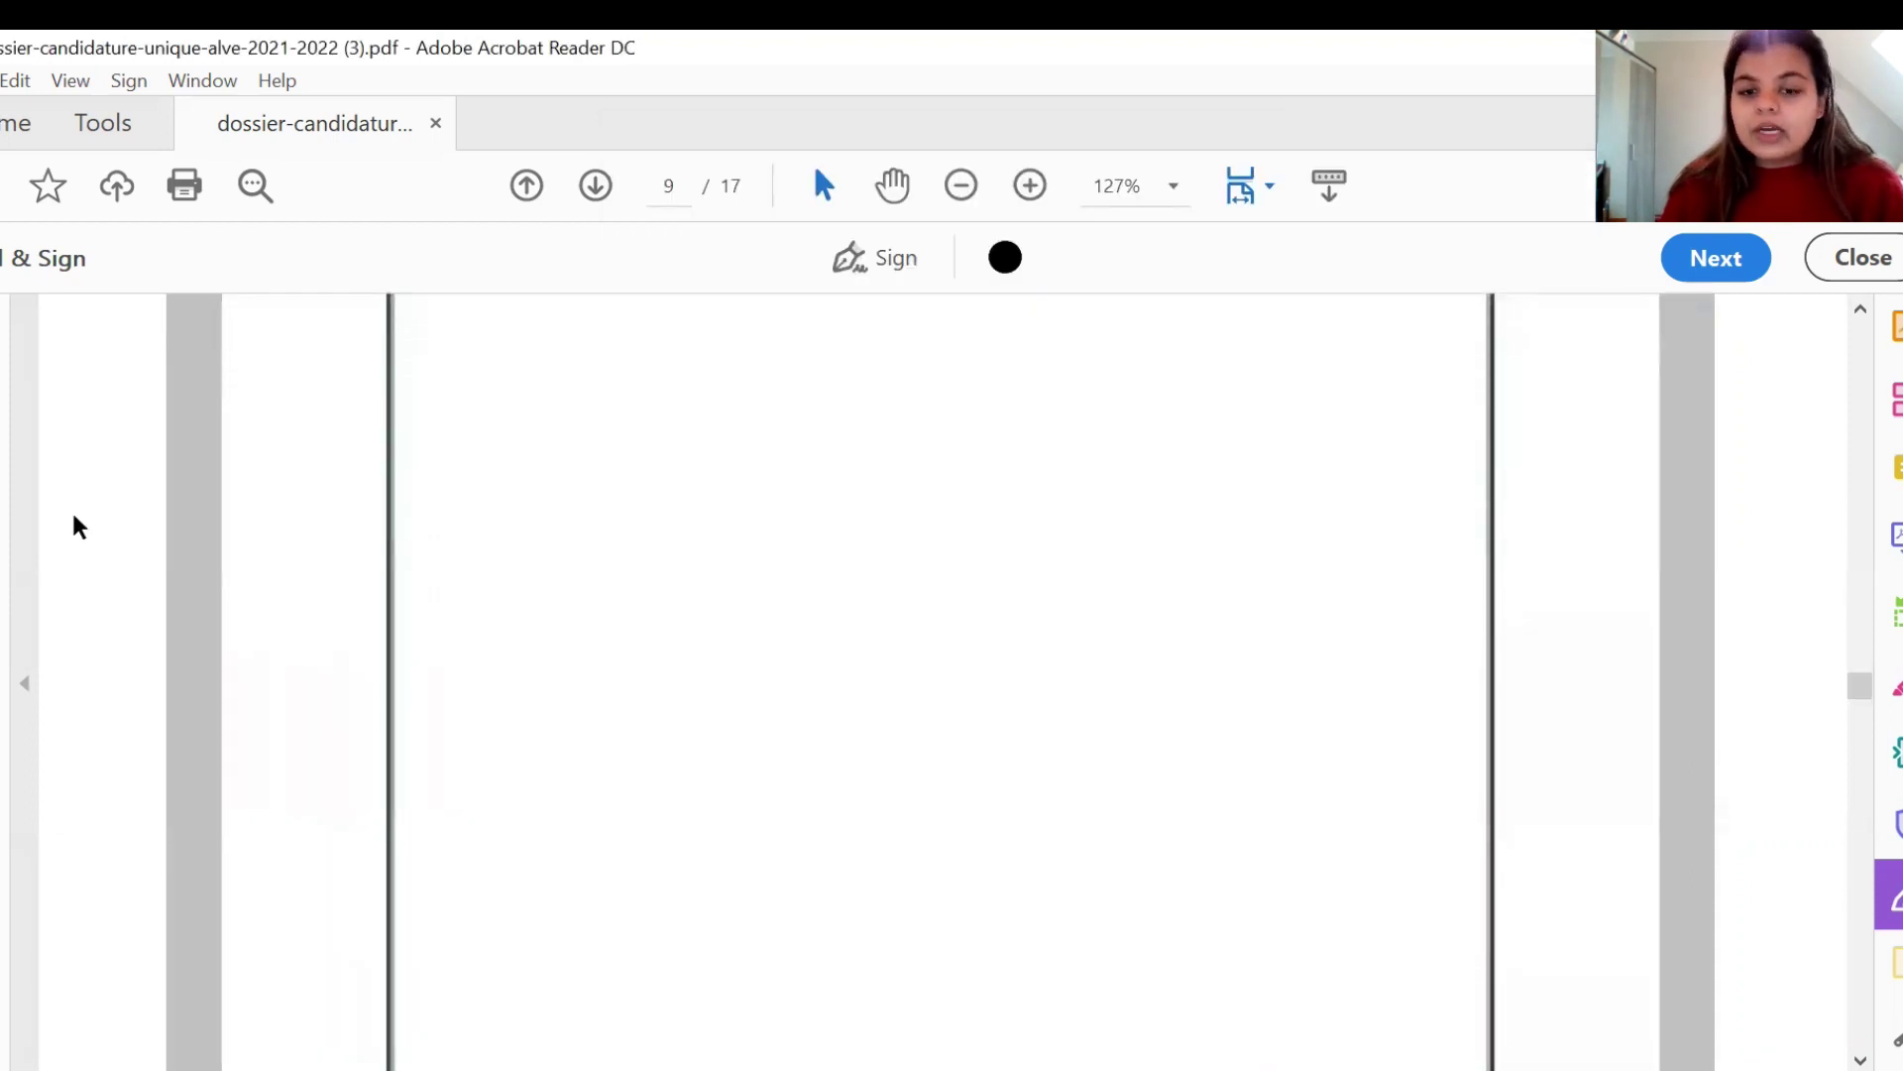
scroll(75, 517, down, 7)
scroll(79, 526, down, 8)
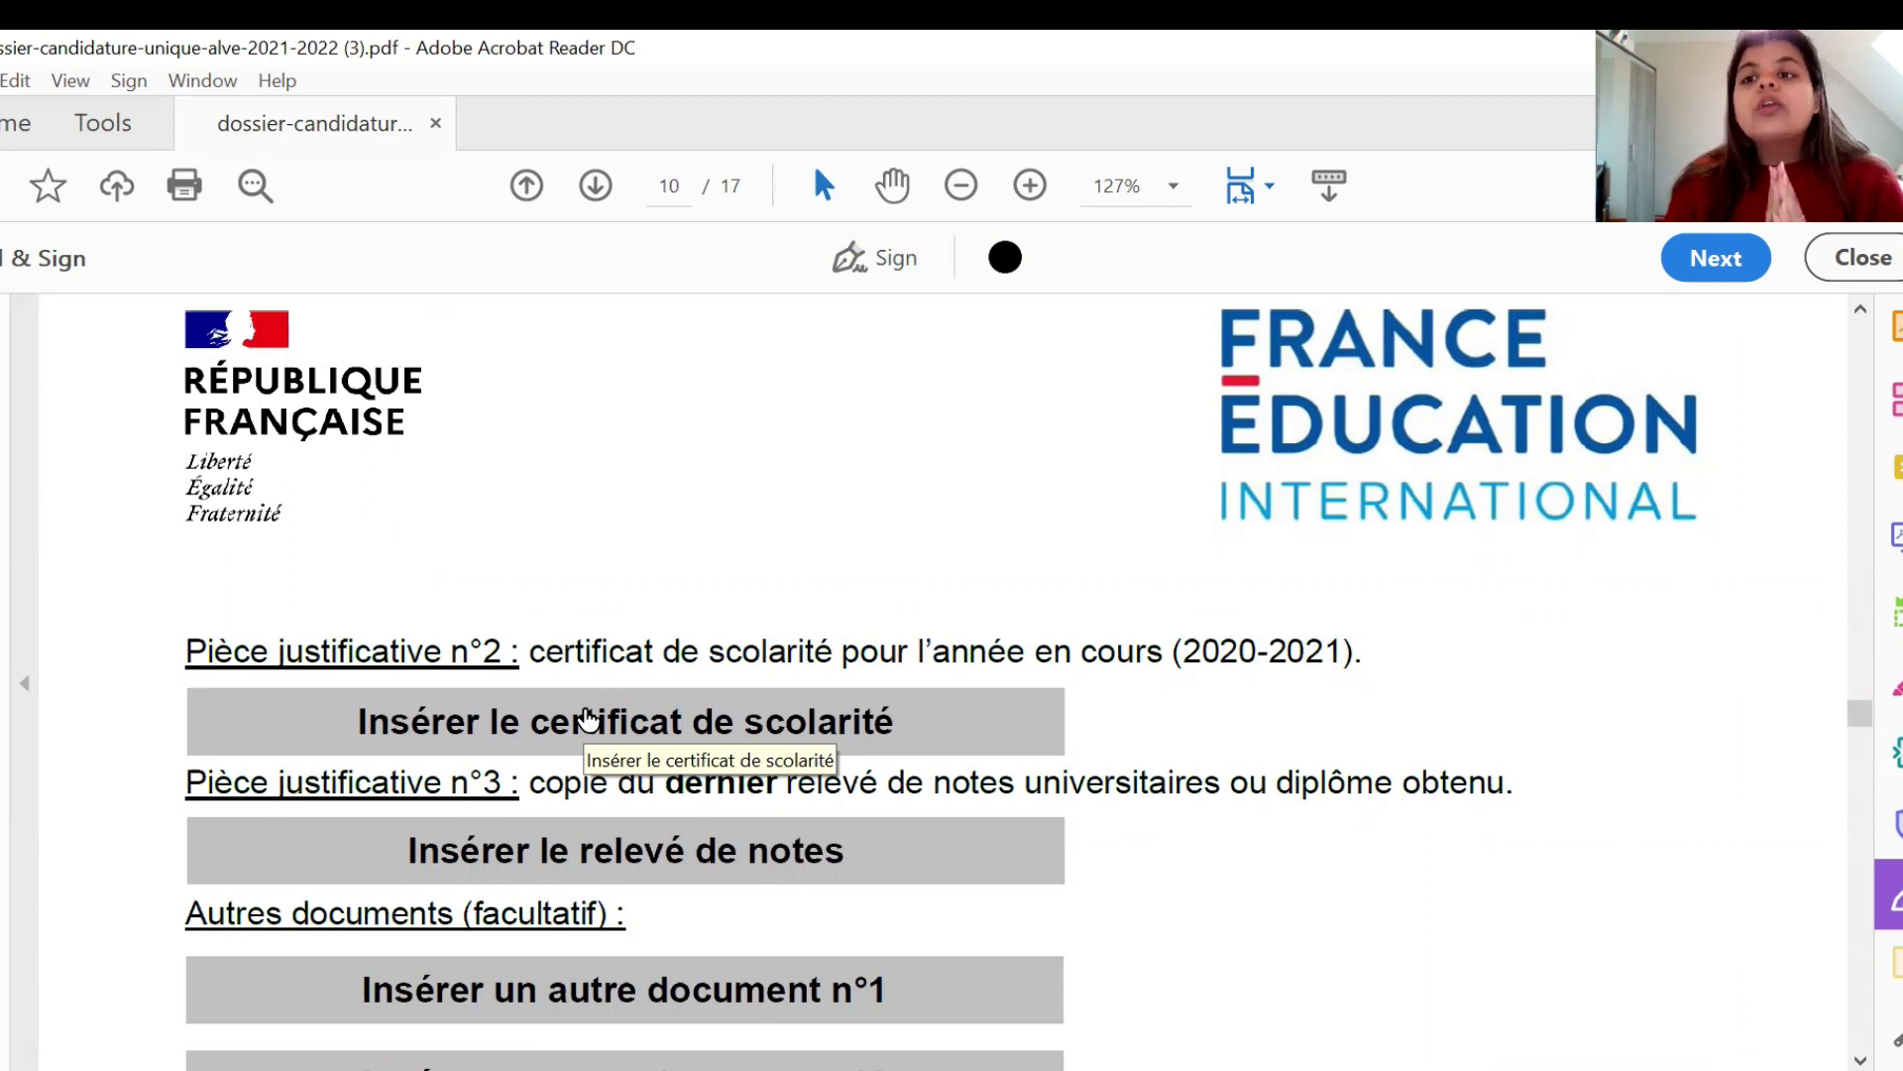
- Attach CIEP FORM IMAGE as both the school certificate and the transcript of grades
click(588, 718)
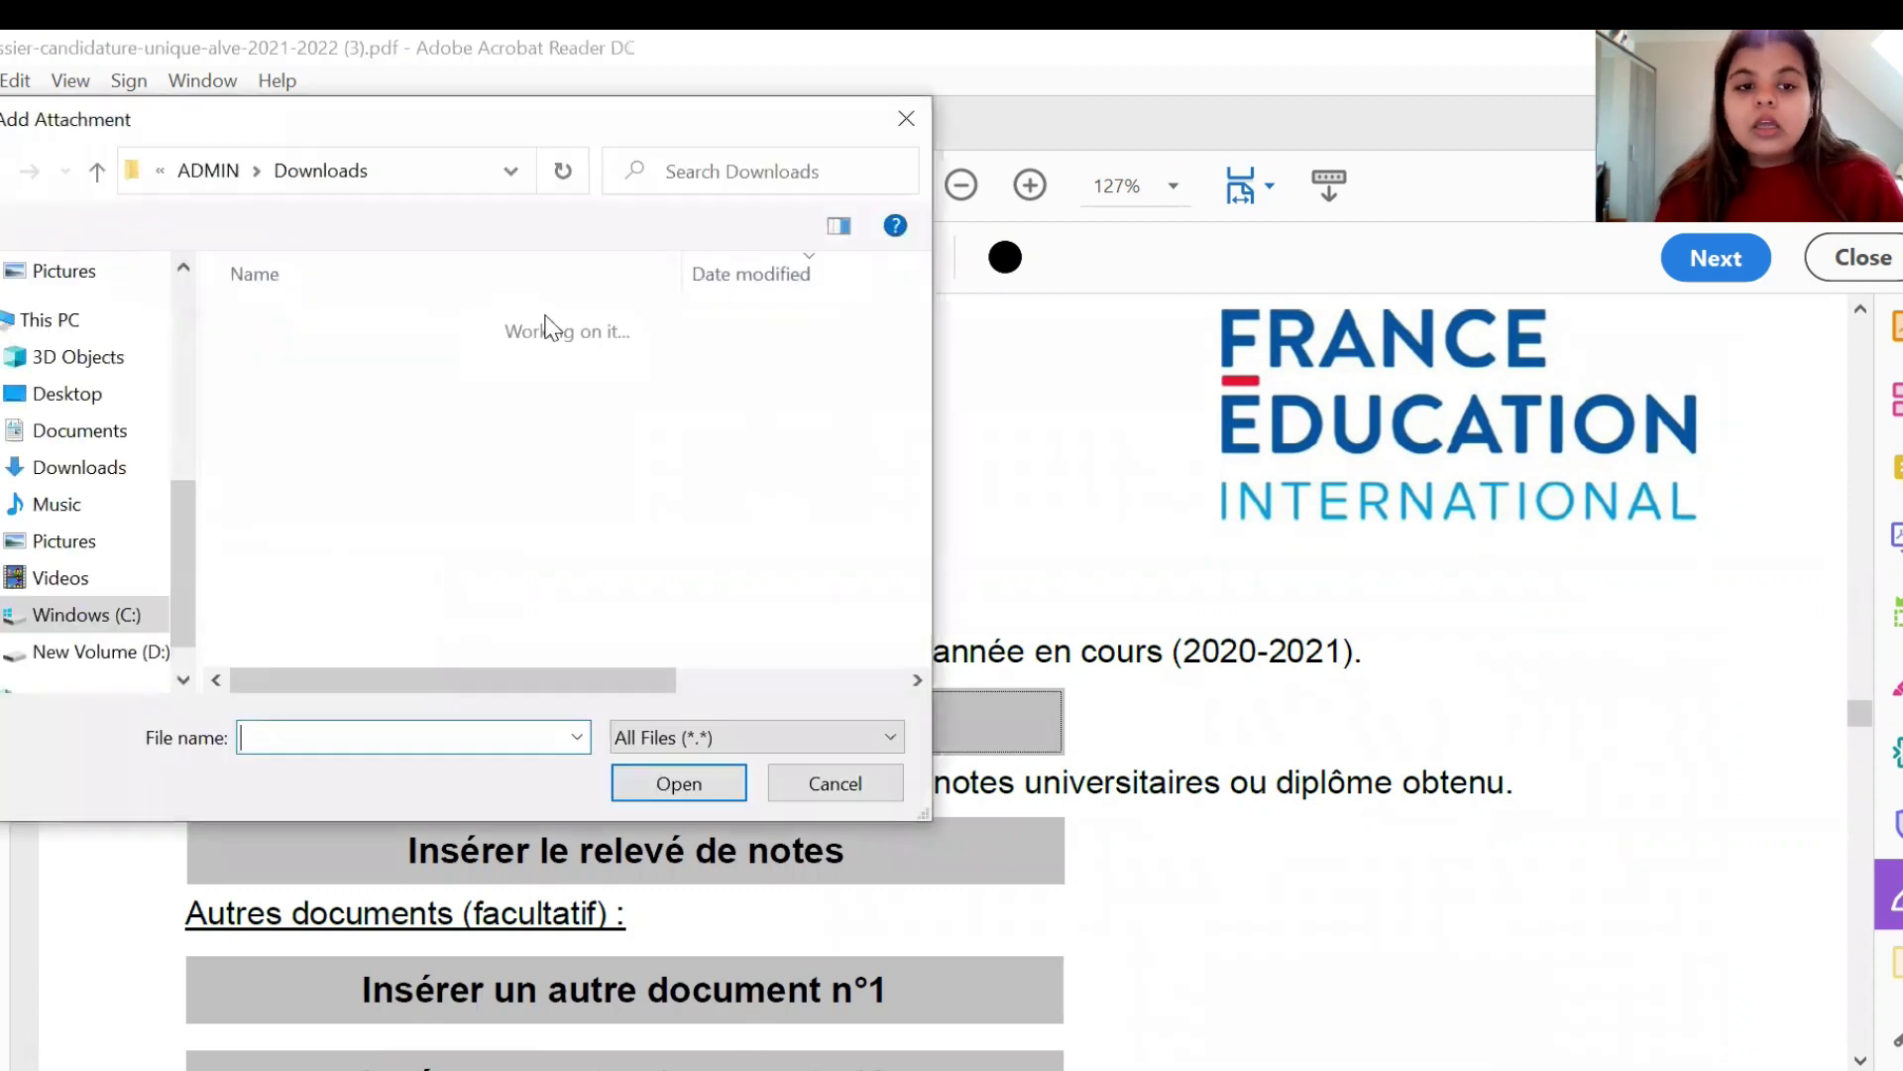
click(451, 480)
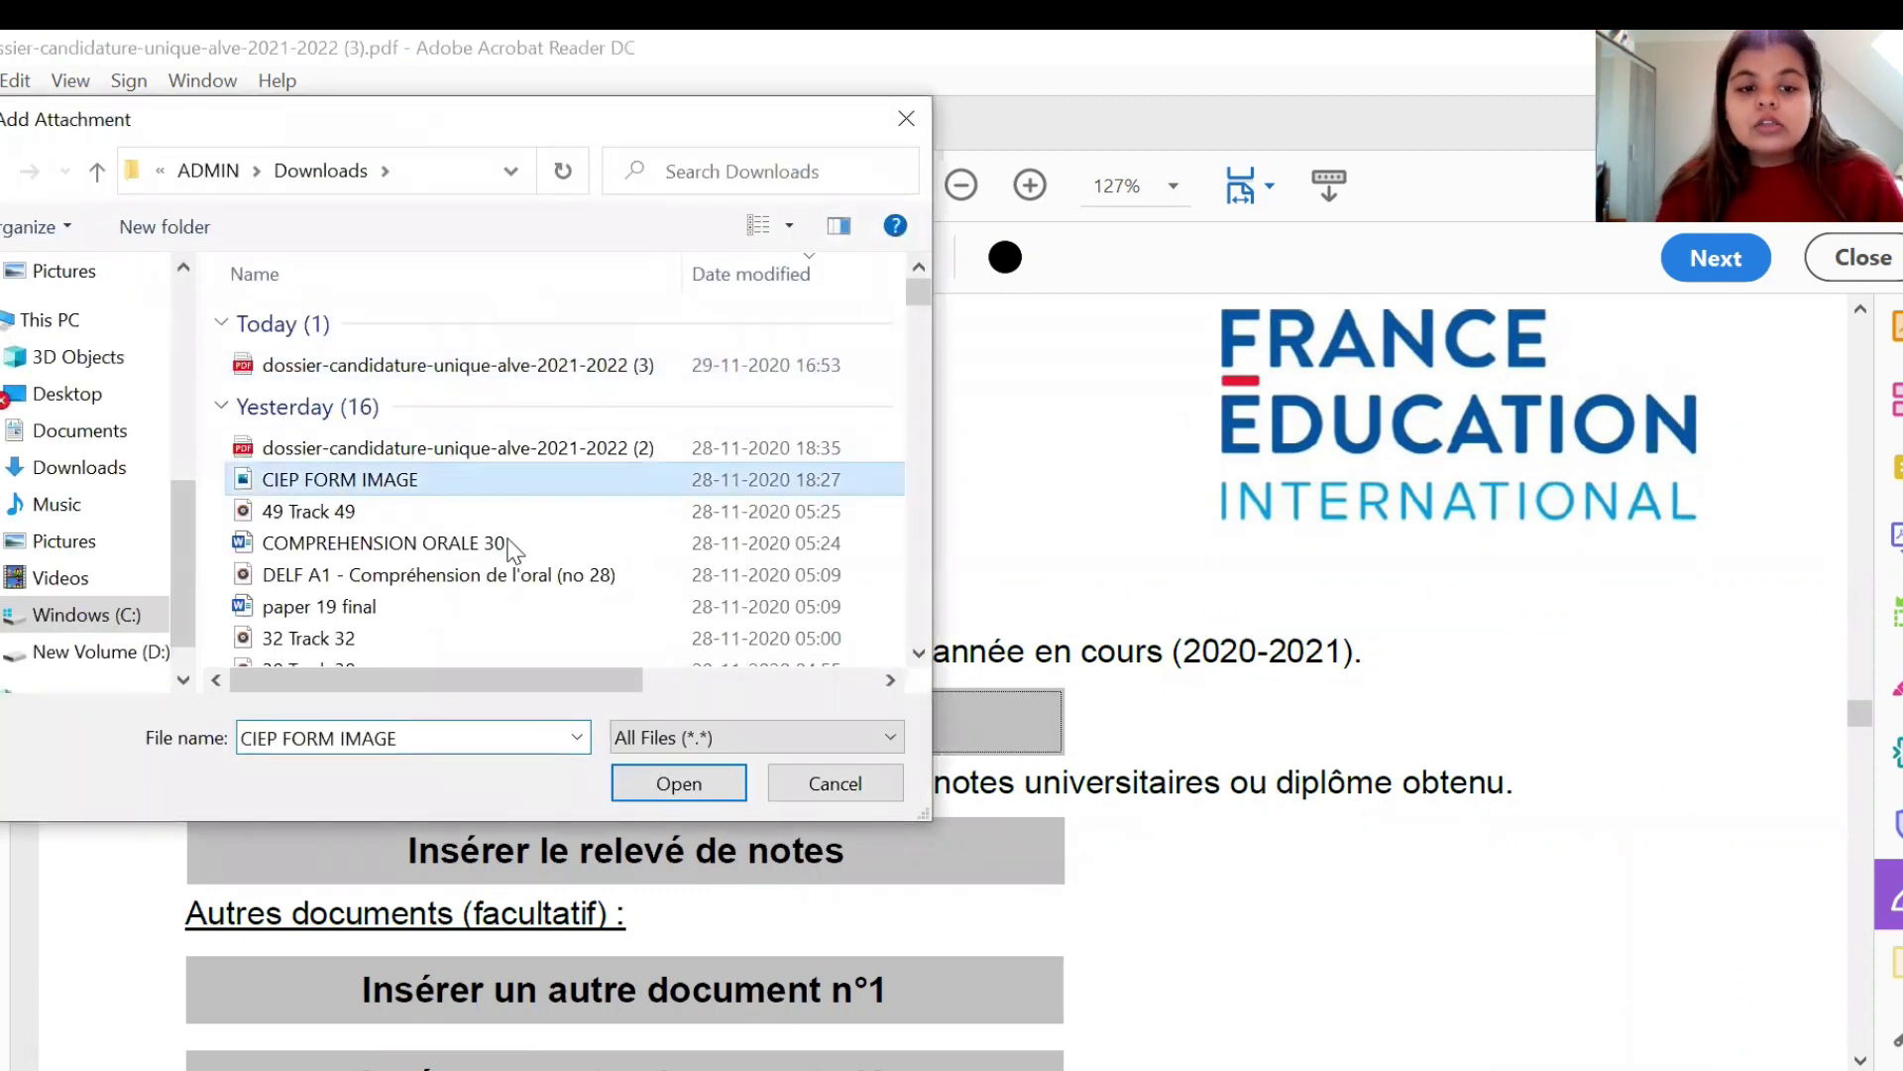
click(680, 783)
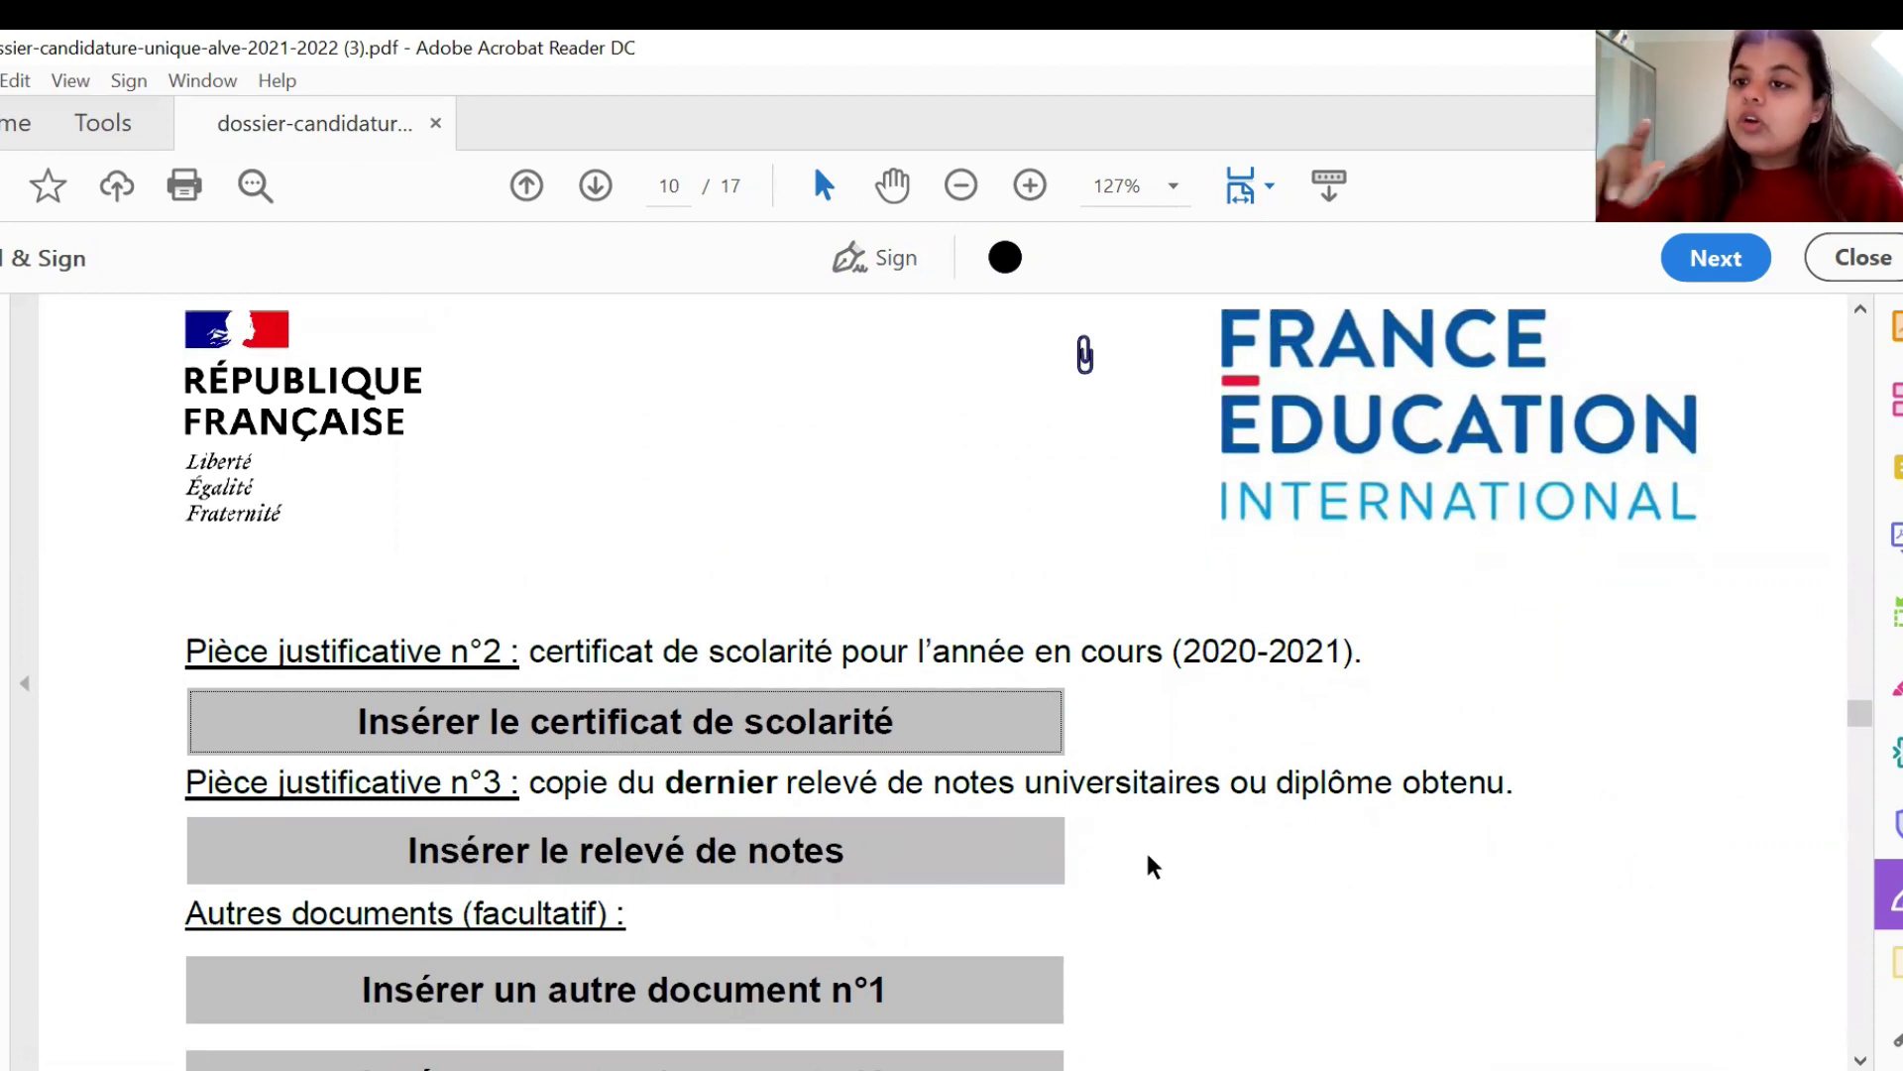
scroll(1150, 866, down, 3)
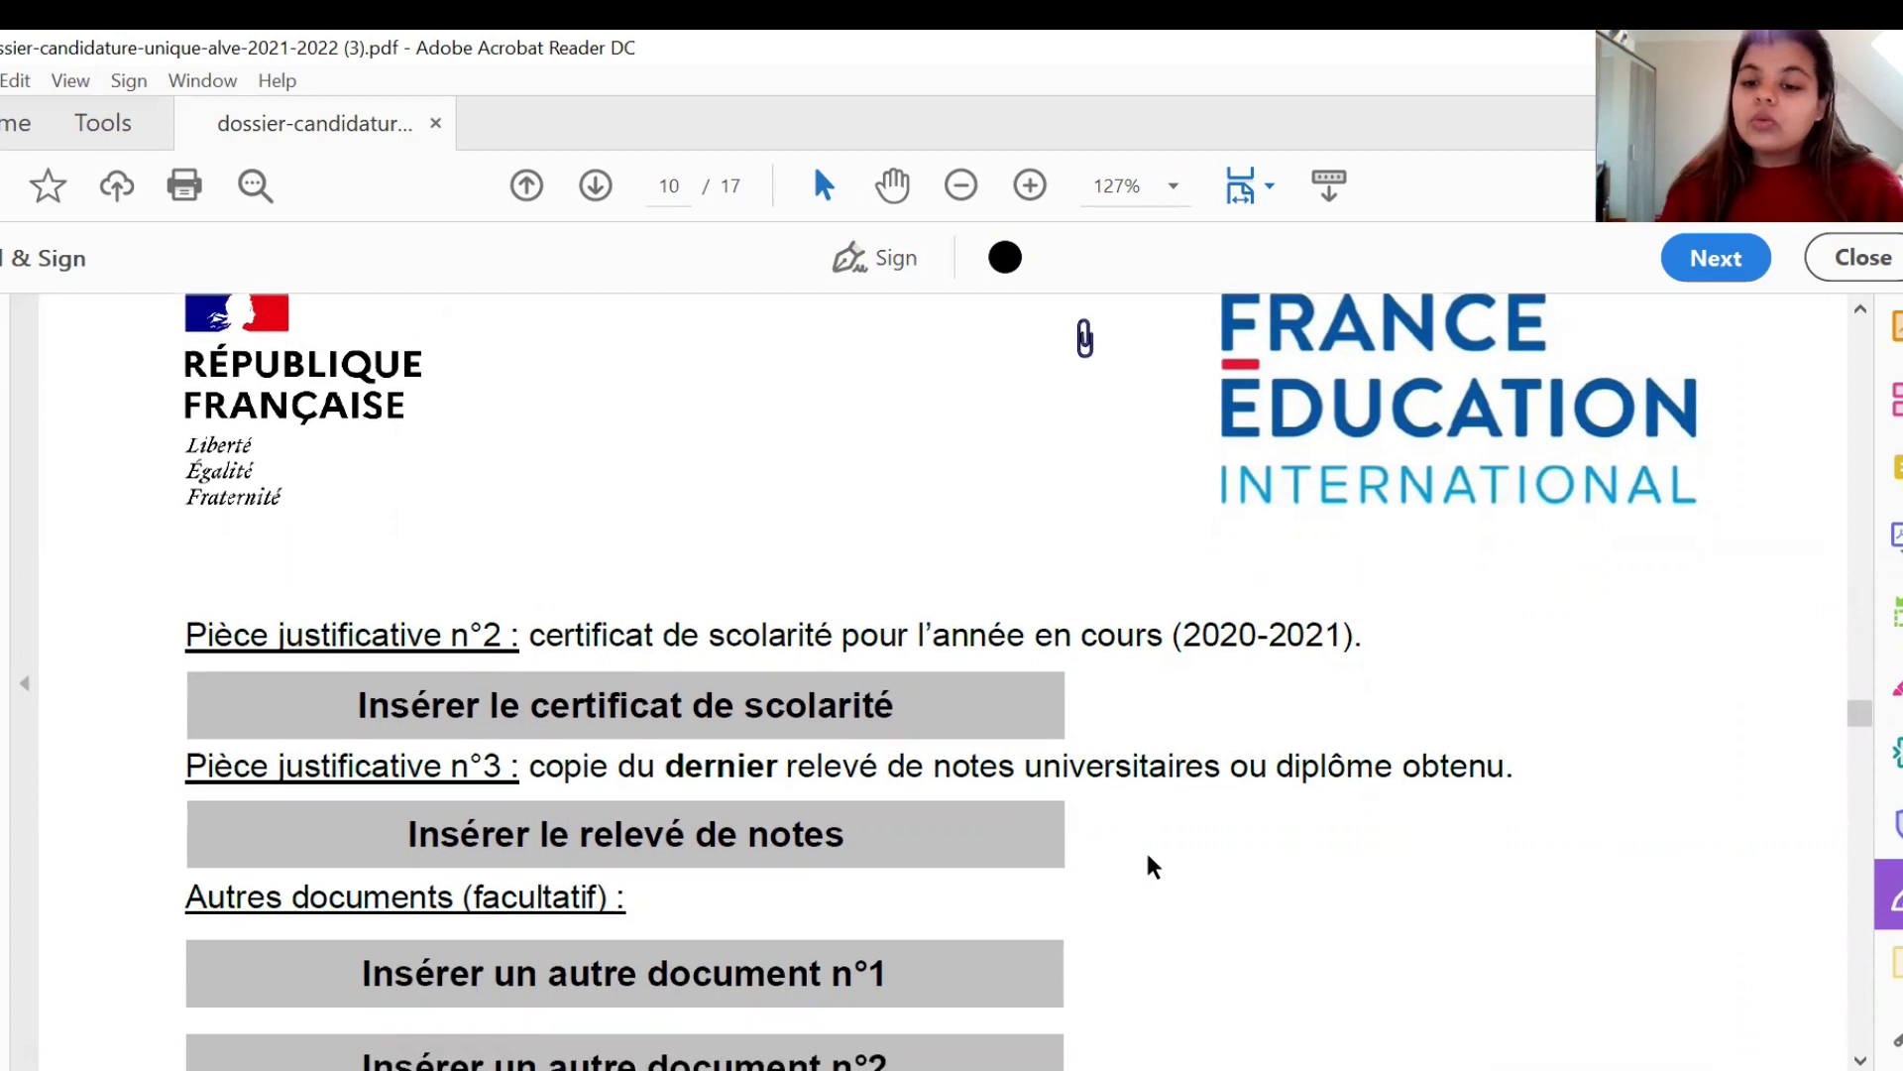
click(779, 700)
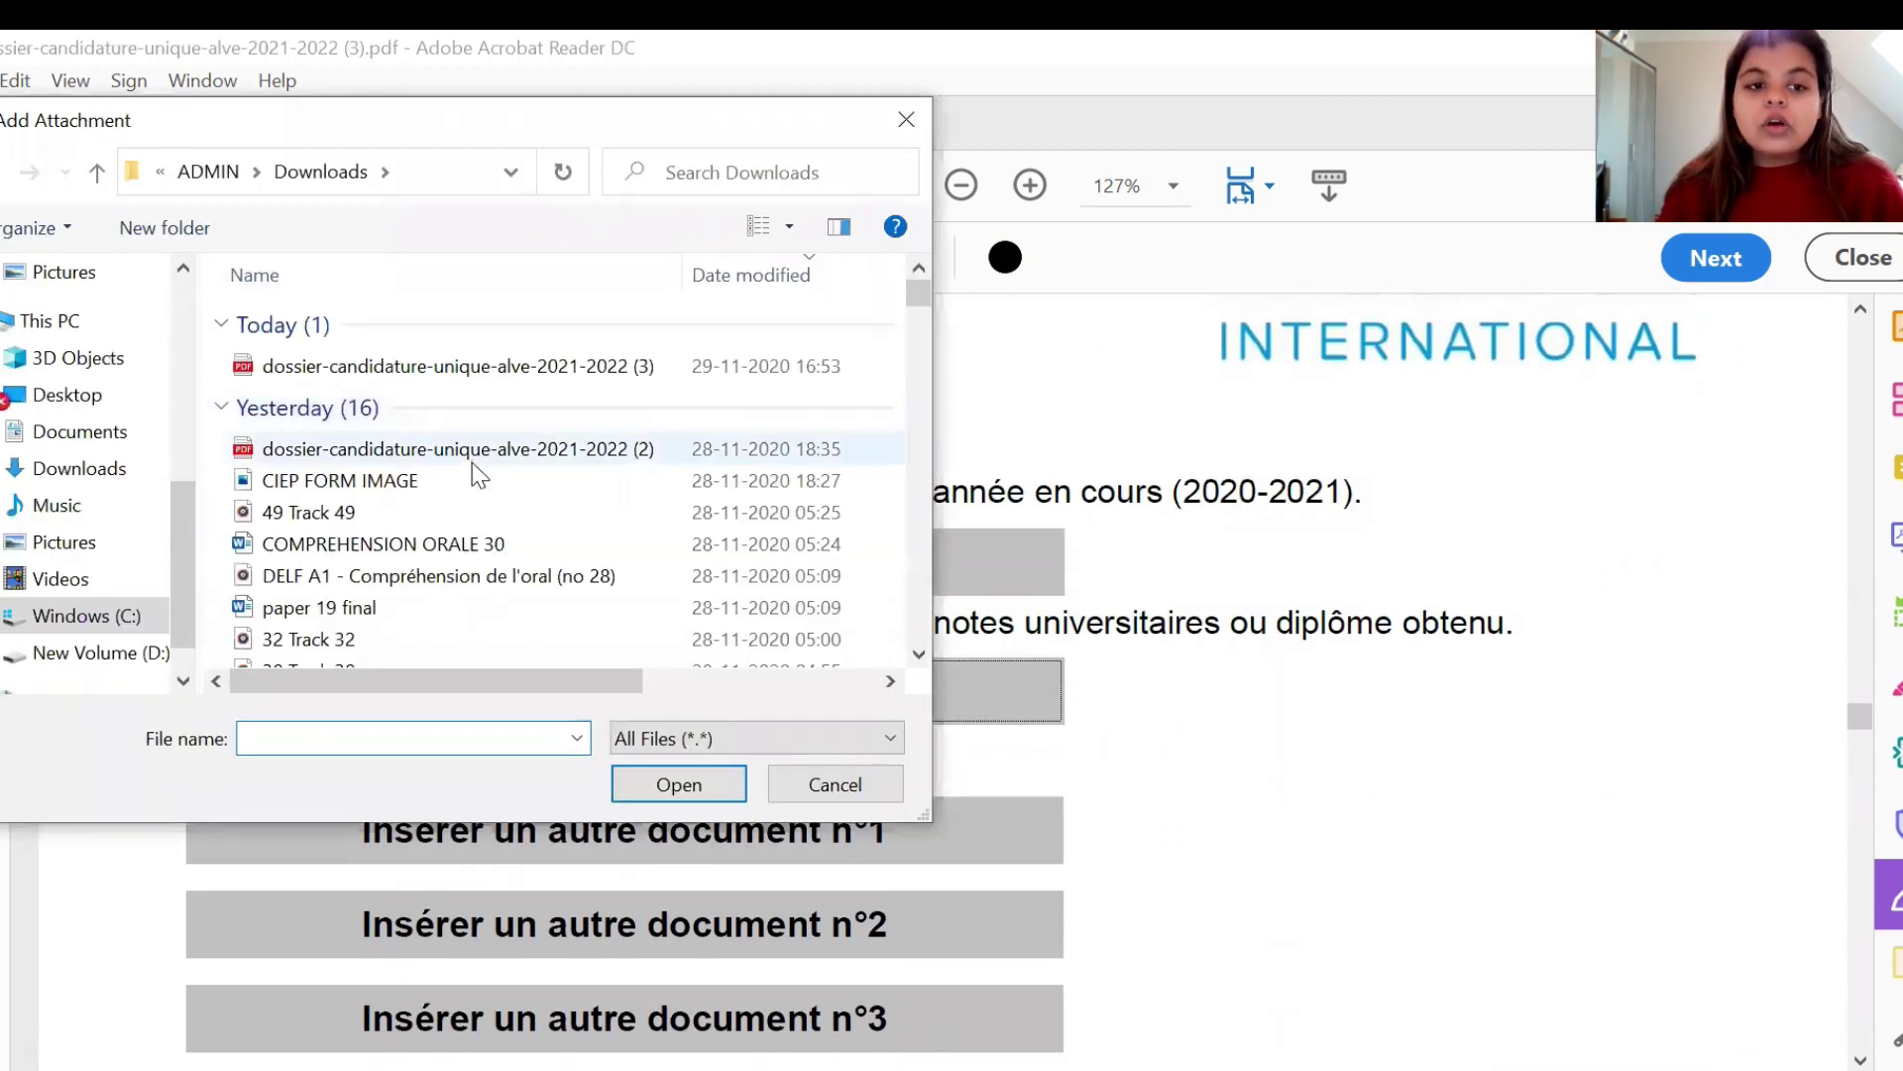
click(475, 498)
click(679, 786)
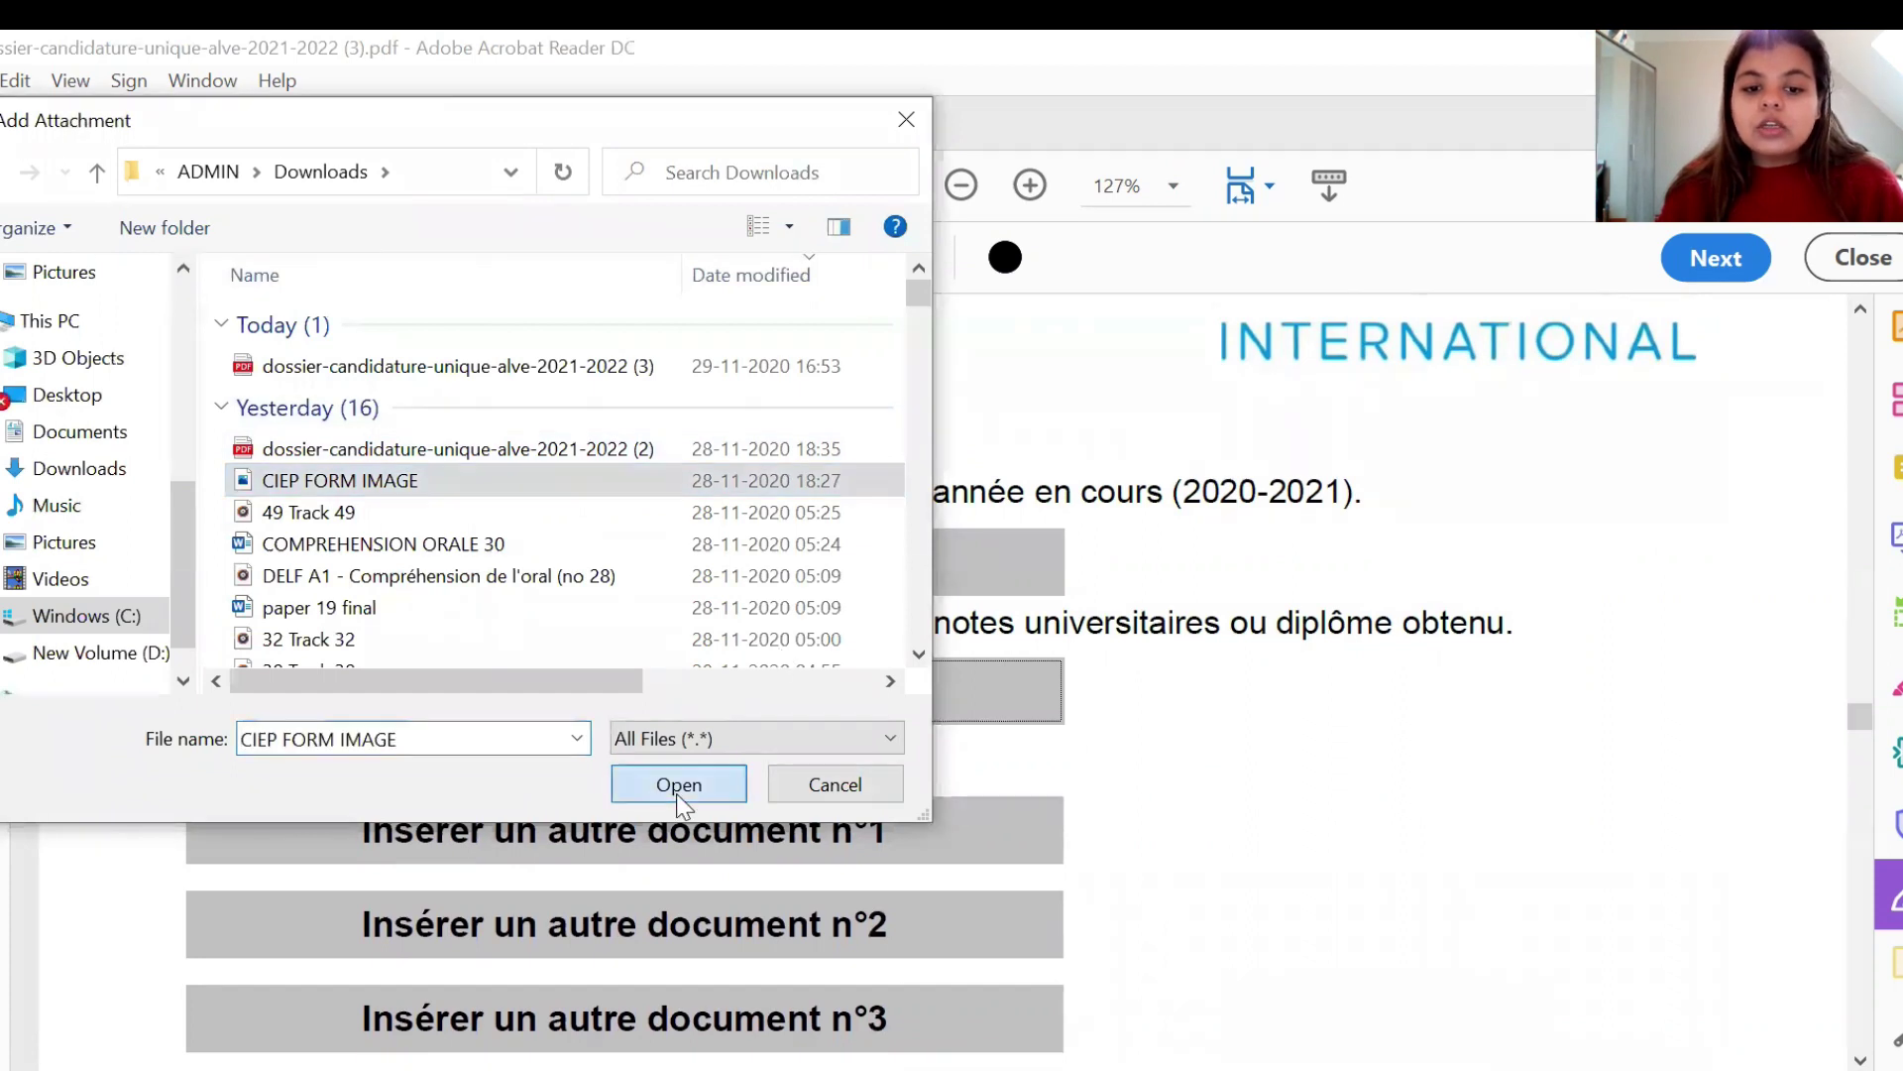
scroll(1338, 835, up, 3)
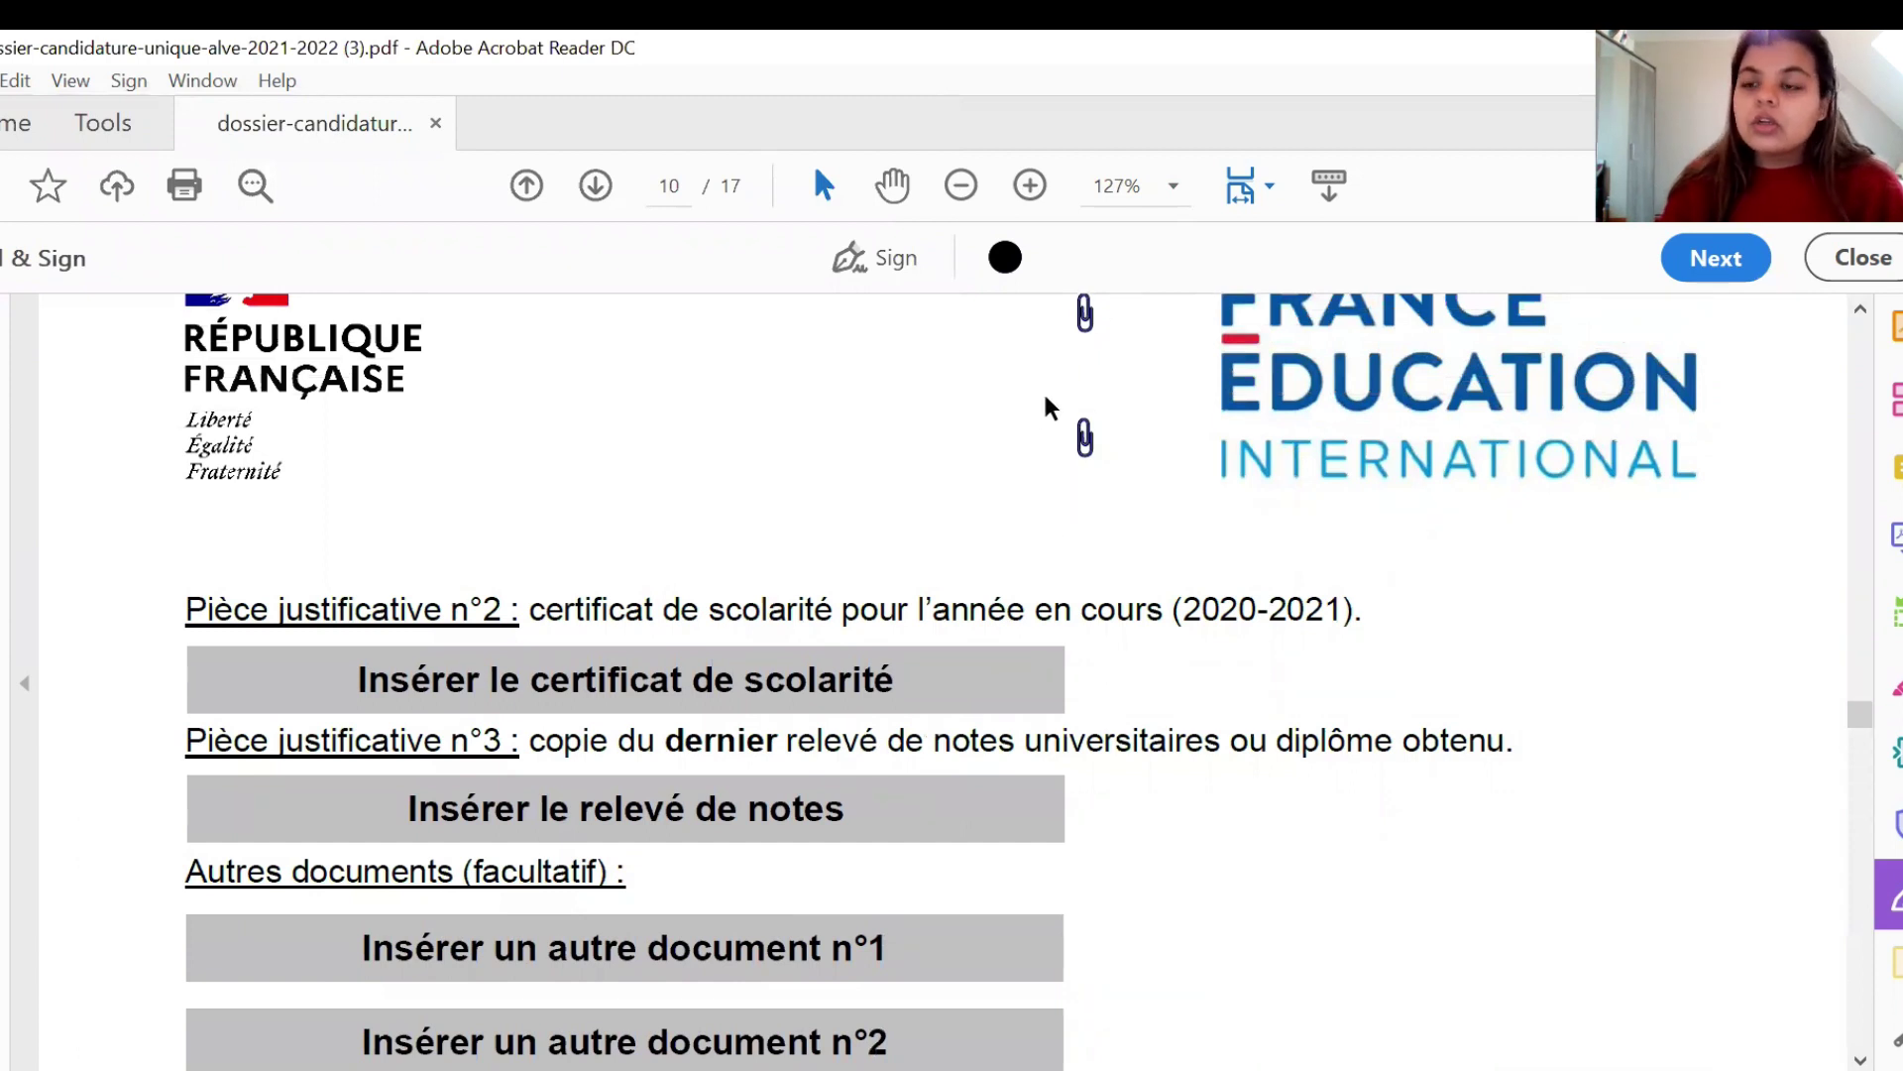
- Scroll through page 11 down to the Section G family attestation signature box
scroll(1479, 994, down, 3)
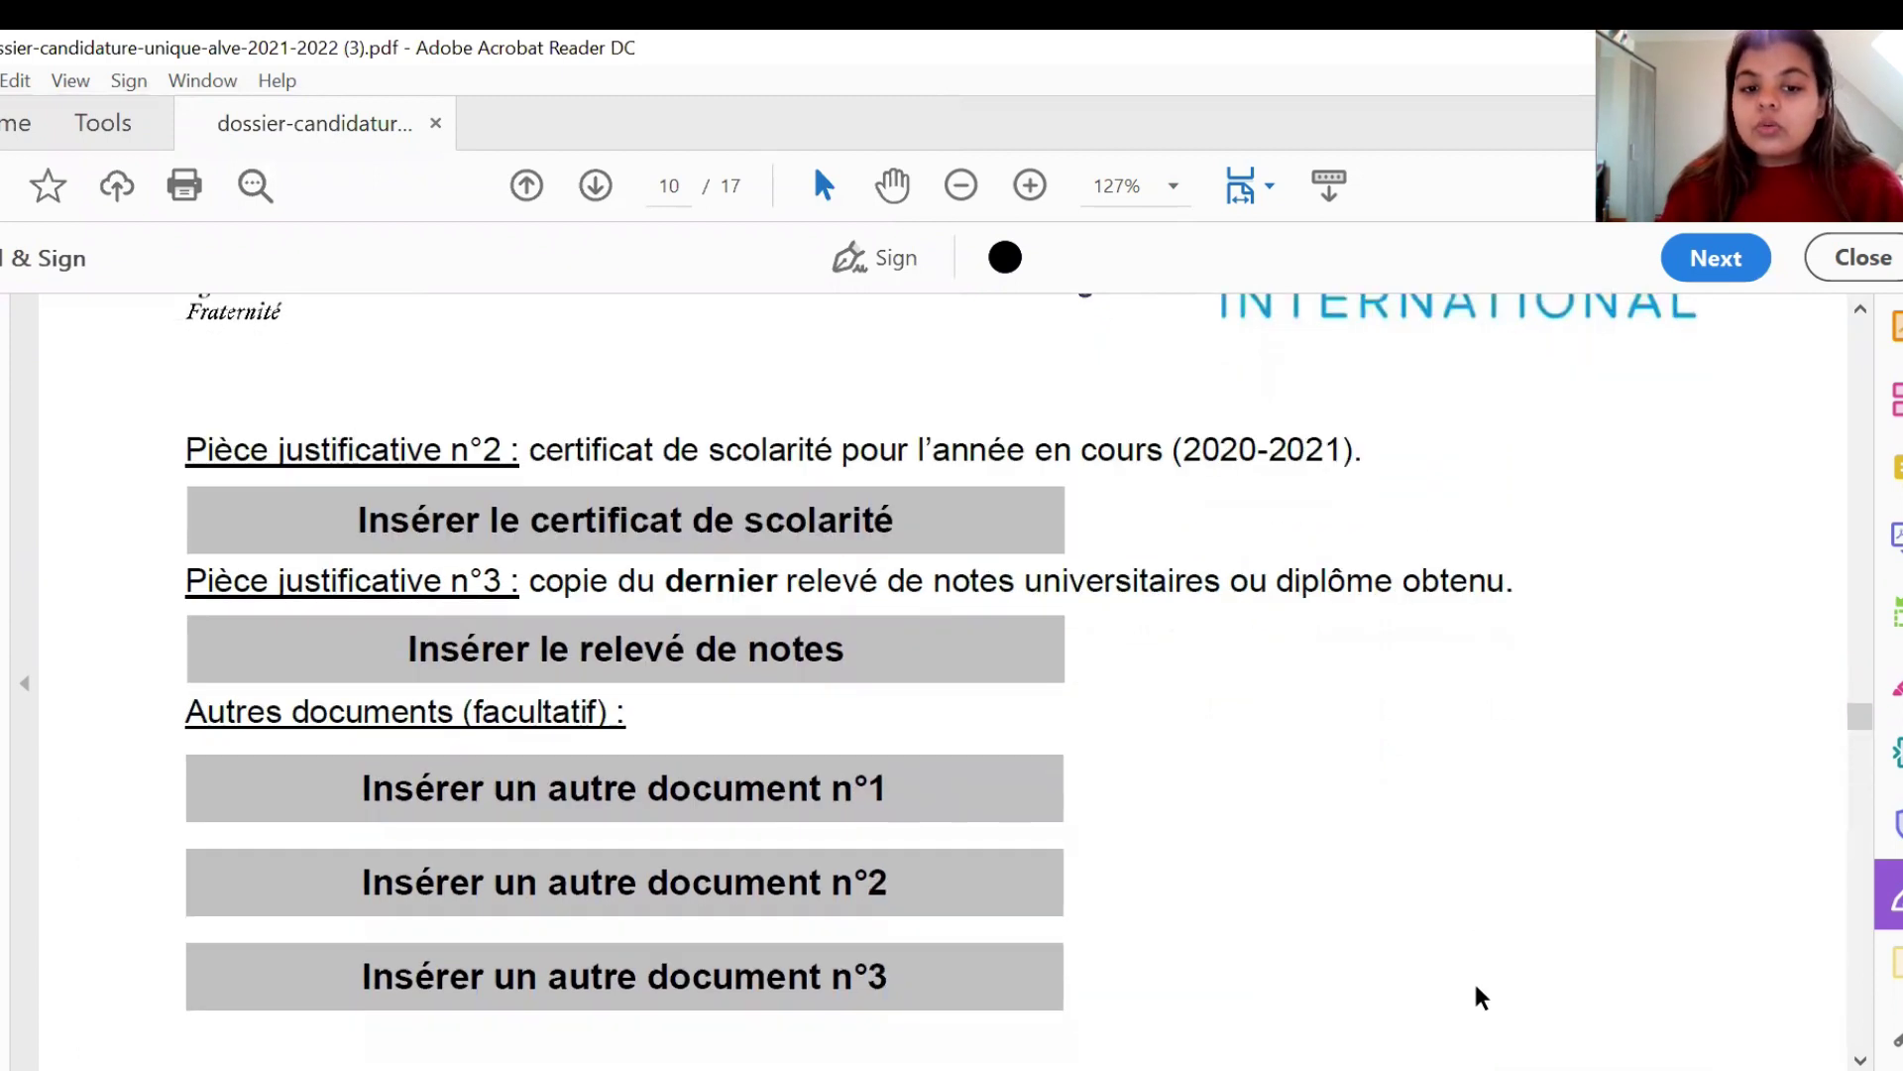
scroll(1477, 989, down, 10)
scroll(1475, 983, down, 10)
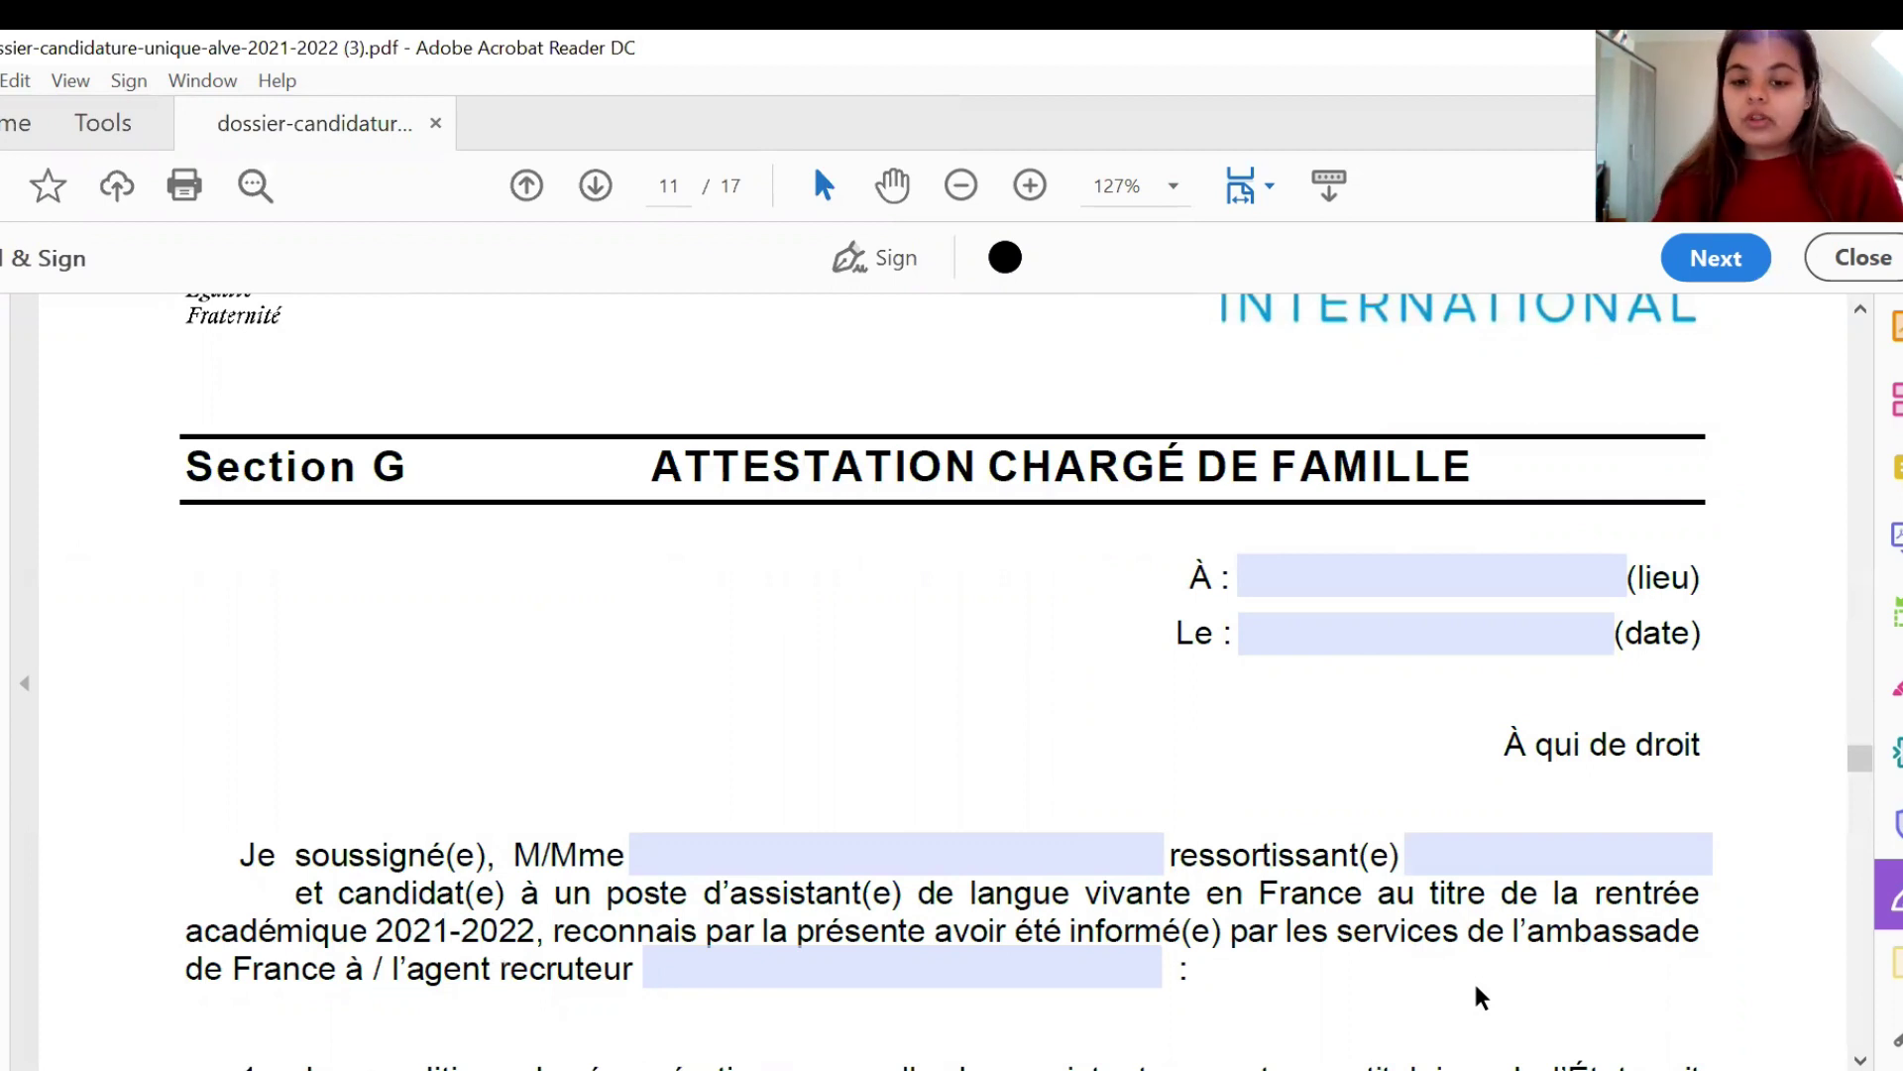
scroll(1473, 979, down, 5)
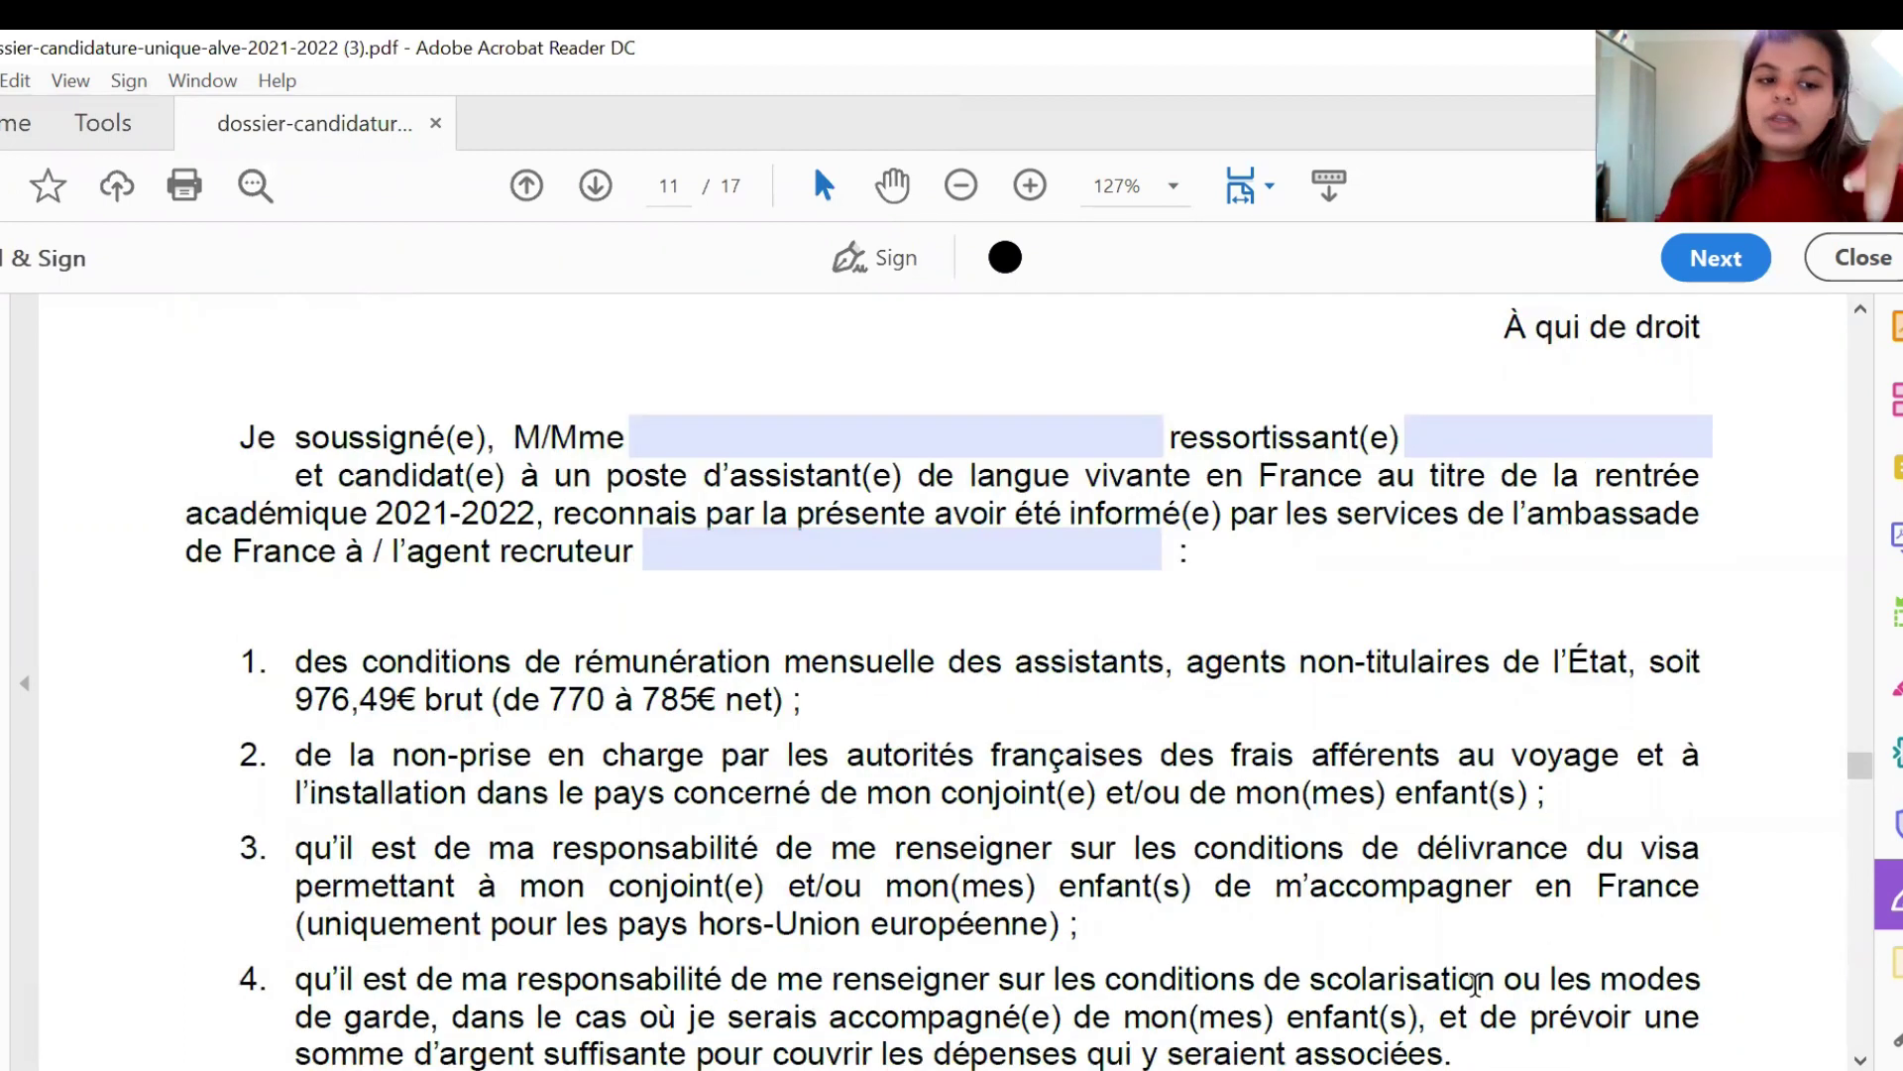
scroll(1476, 985, down, 1)
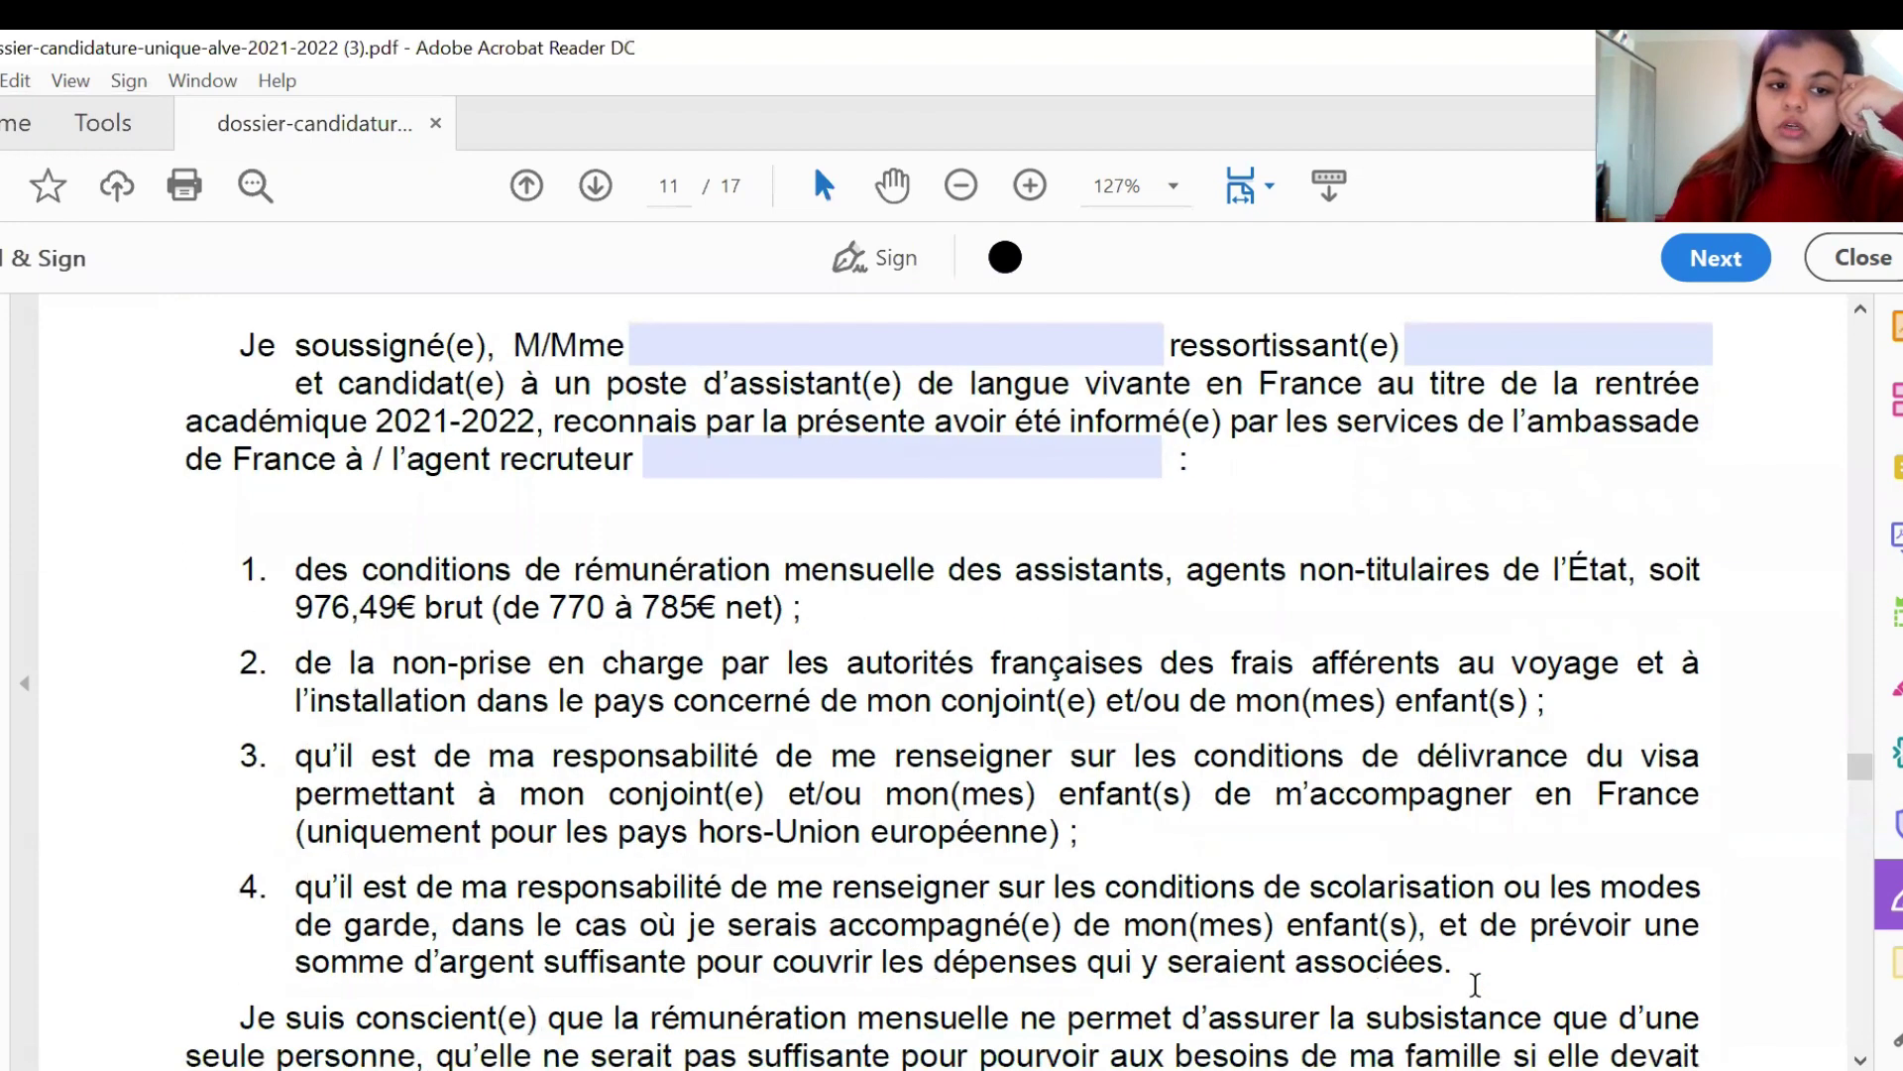
scroll(1476, 984, down, 8)
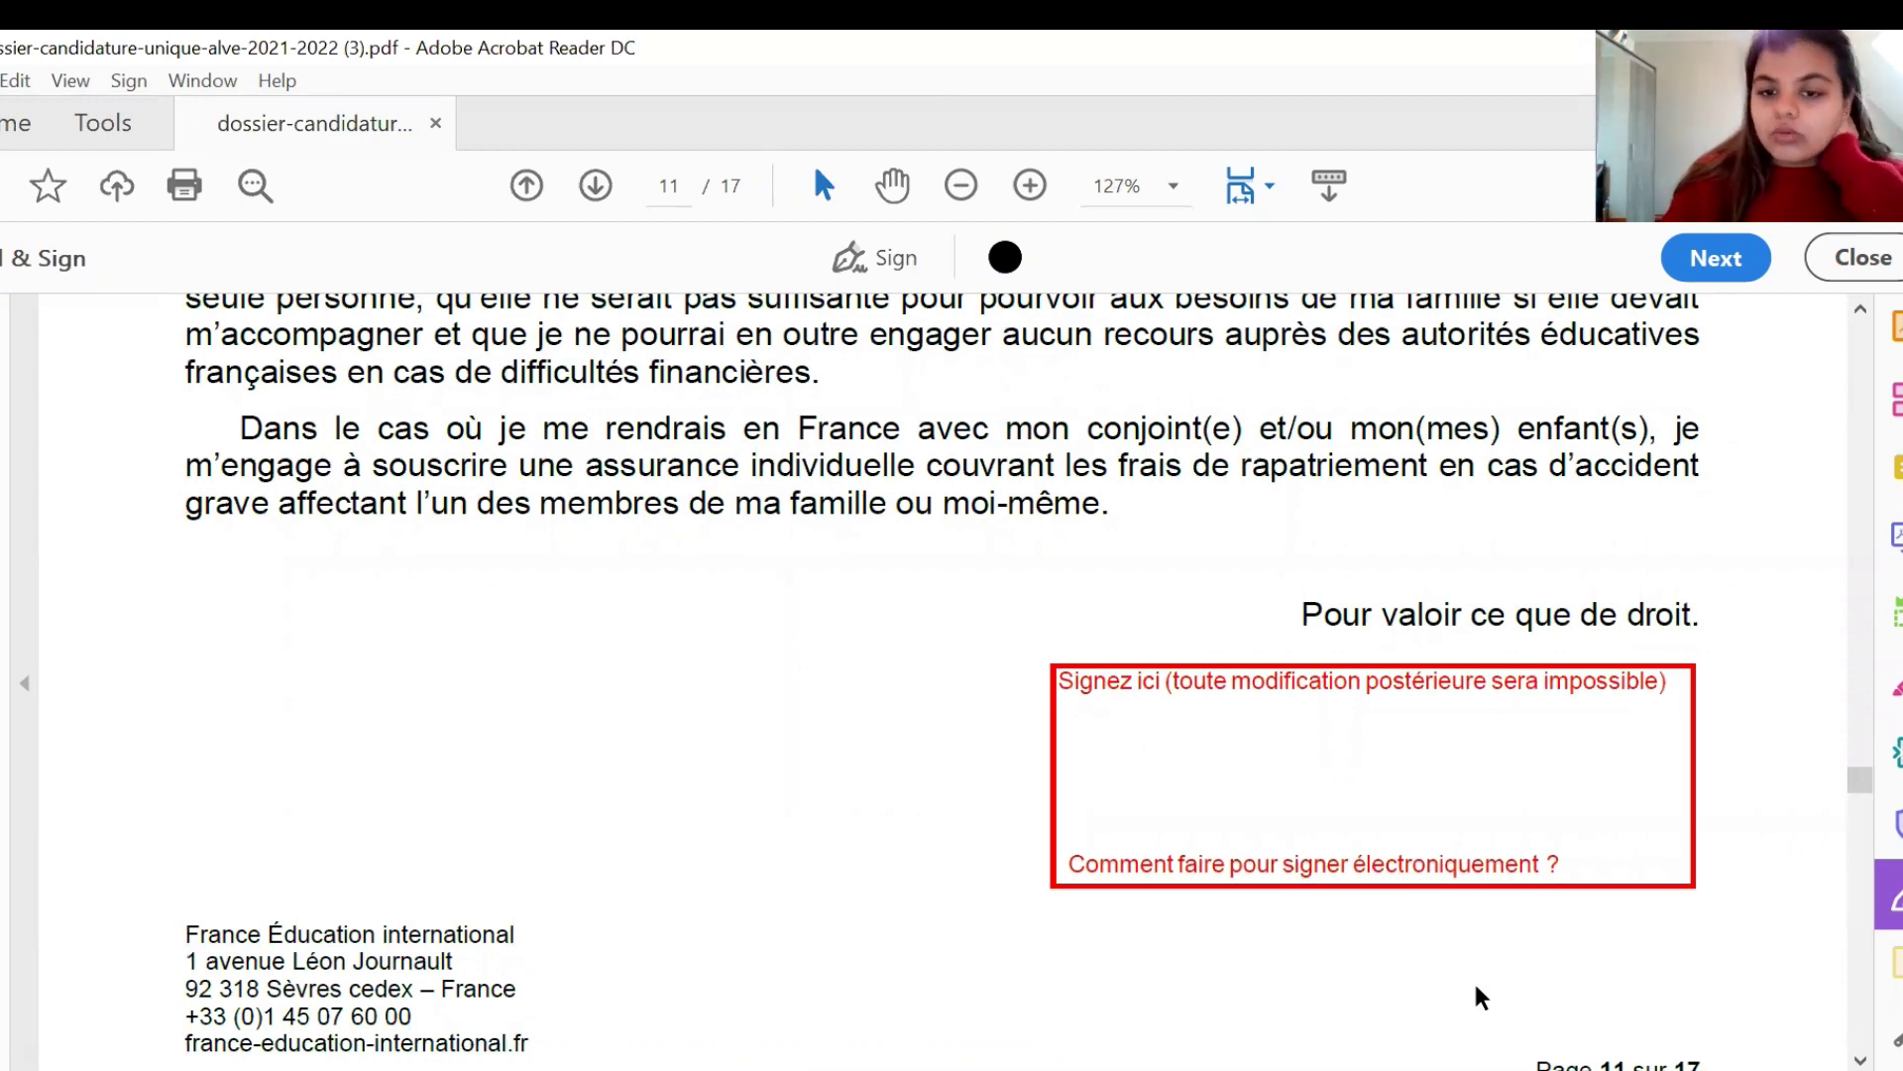
scroll(1476, 986, down, 6)
- Scroll down to page 12's Section H Fiche d'appréciation with its blank H1–H5 fields
scroll(1475, 984, down, 9)
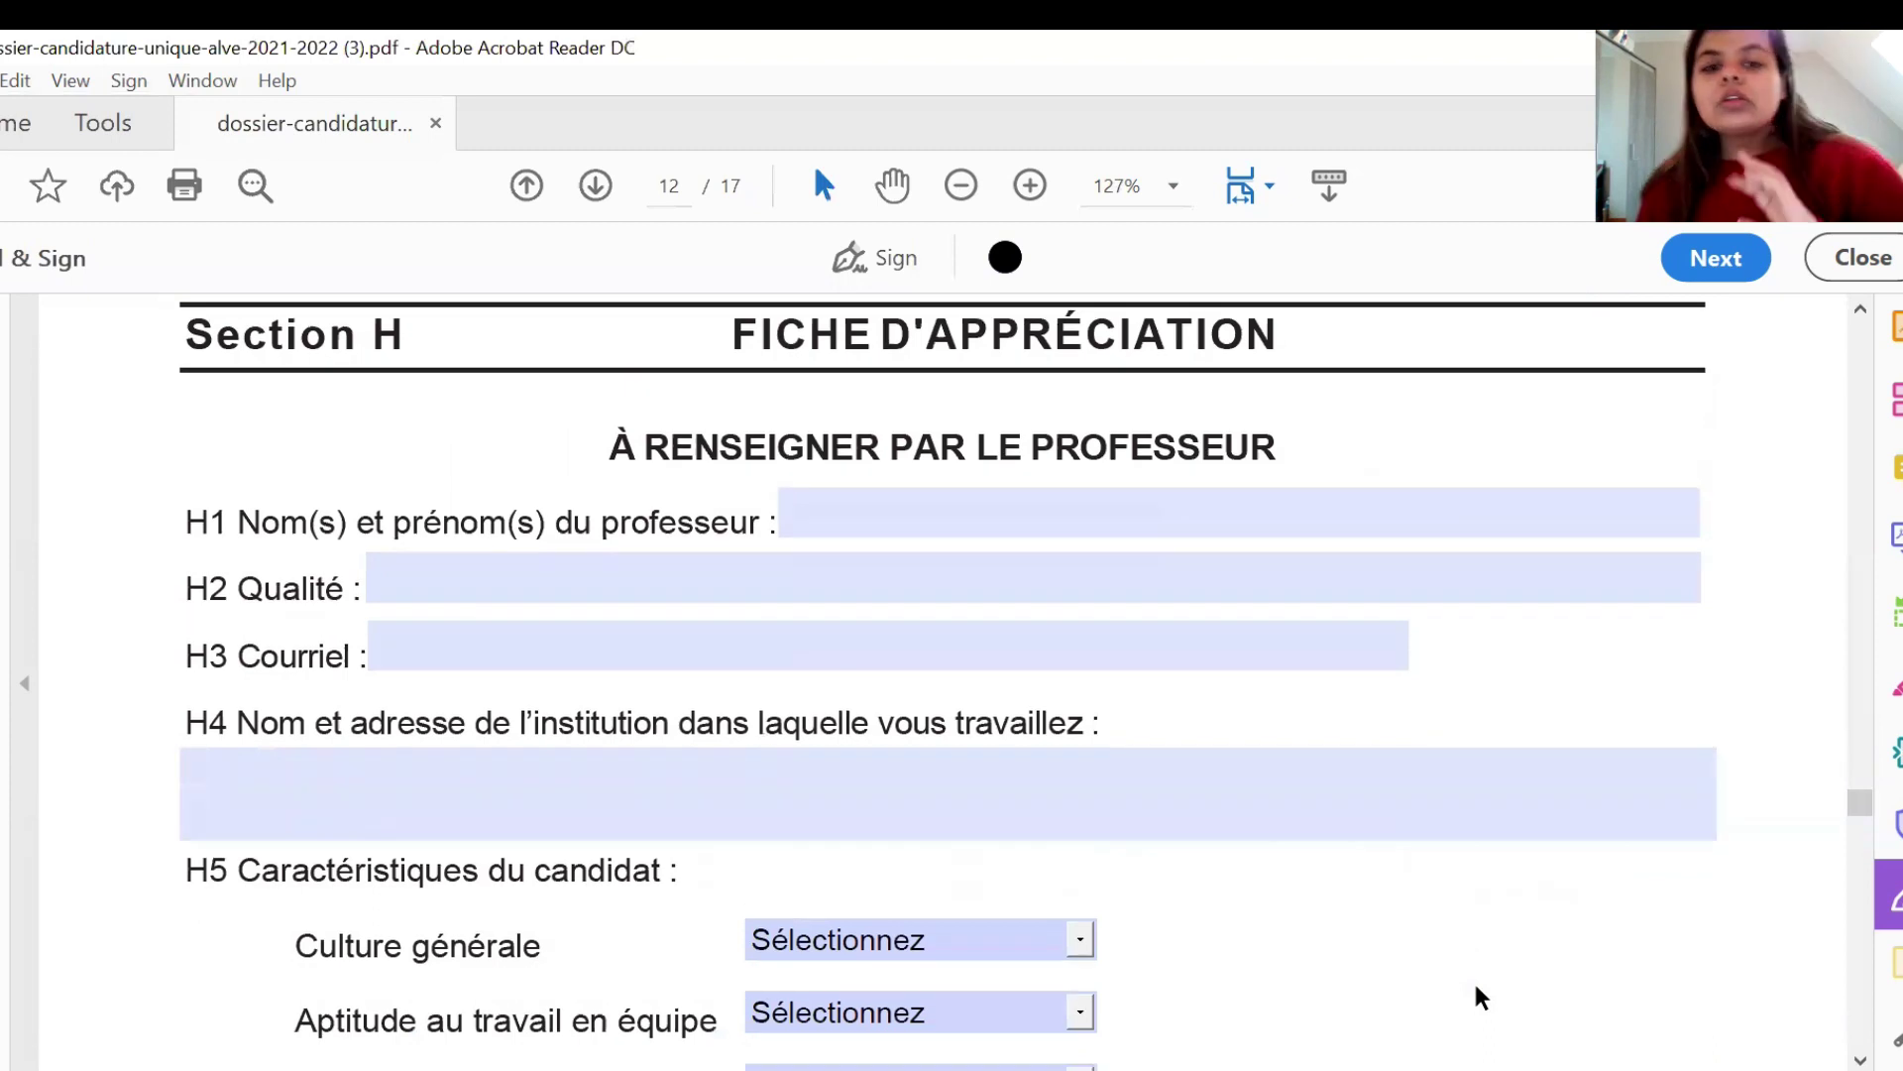
scroll(1476, 987, down, 1)
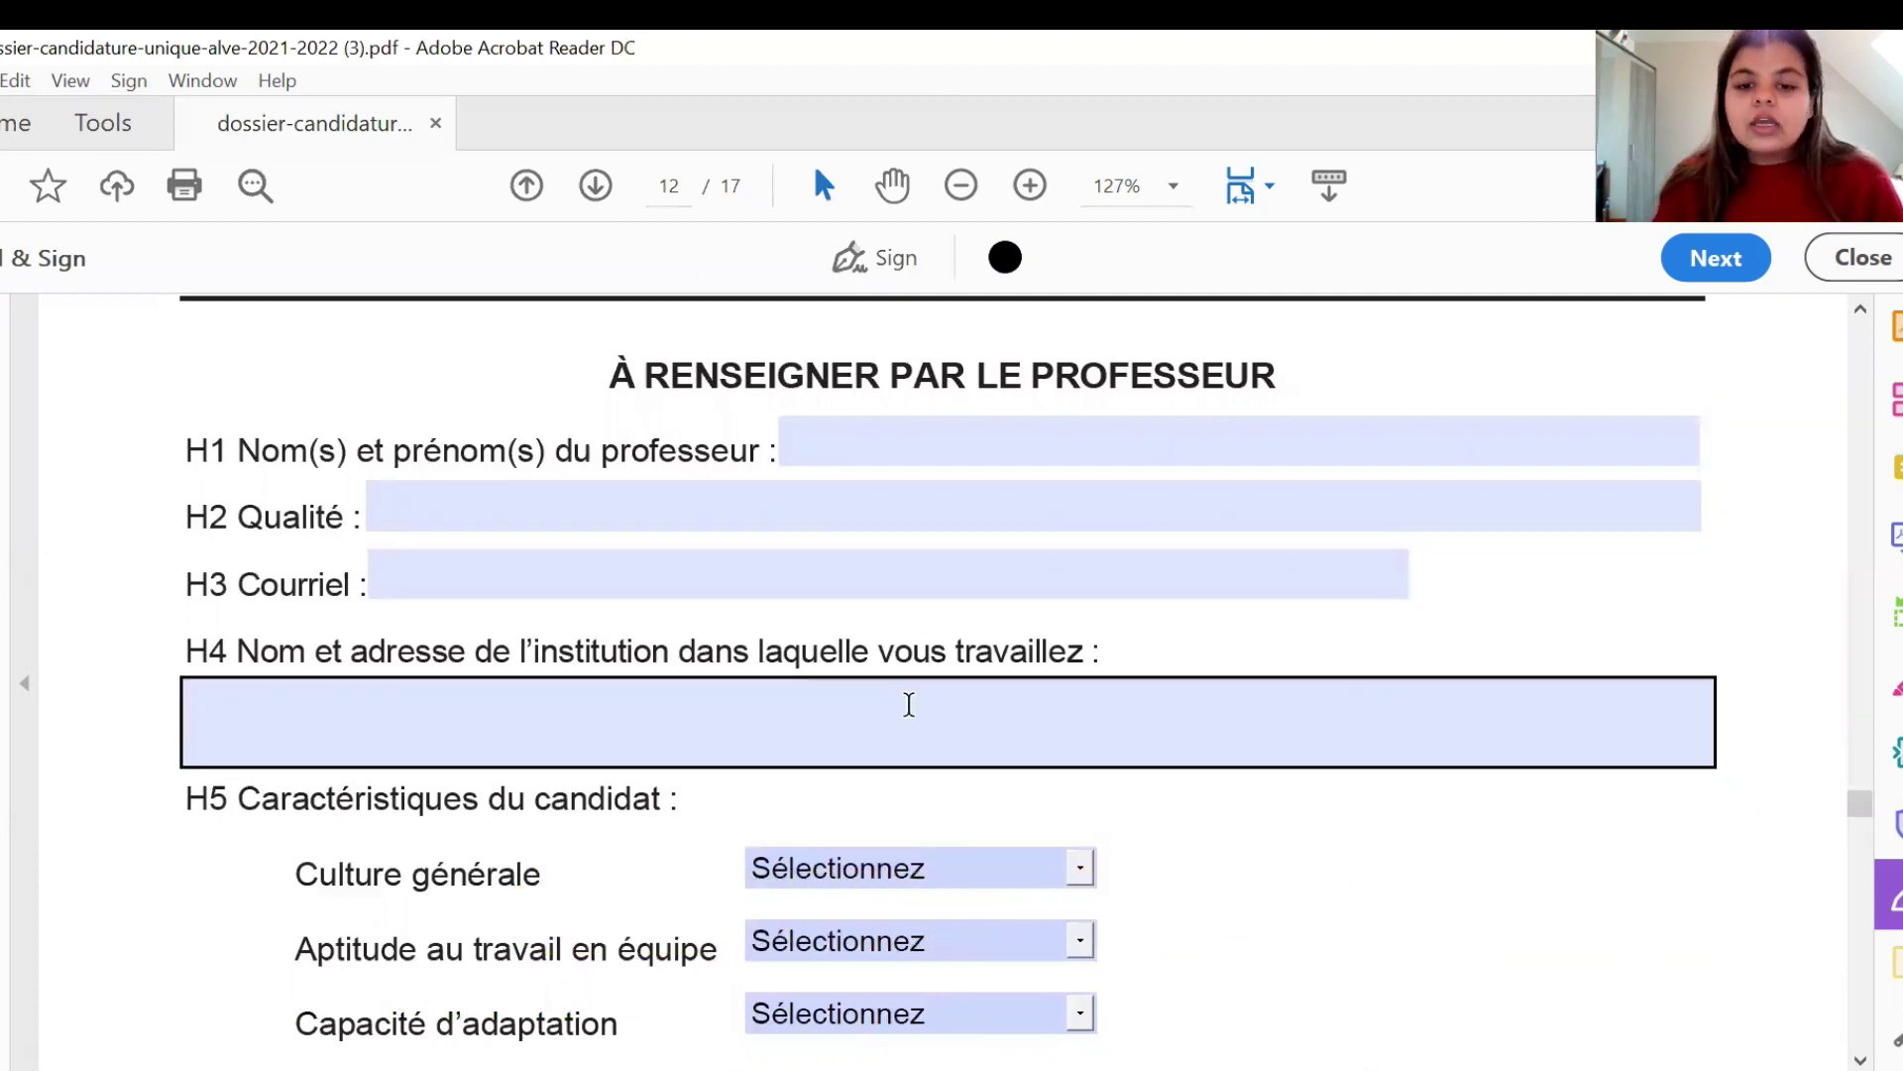
scroll(1266, 819, down, 5)
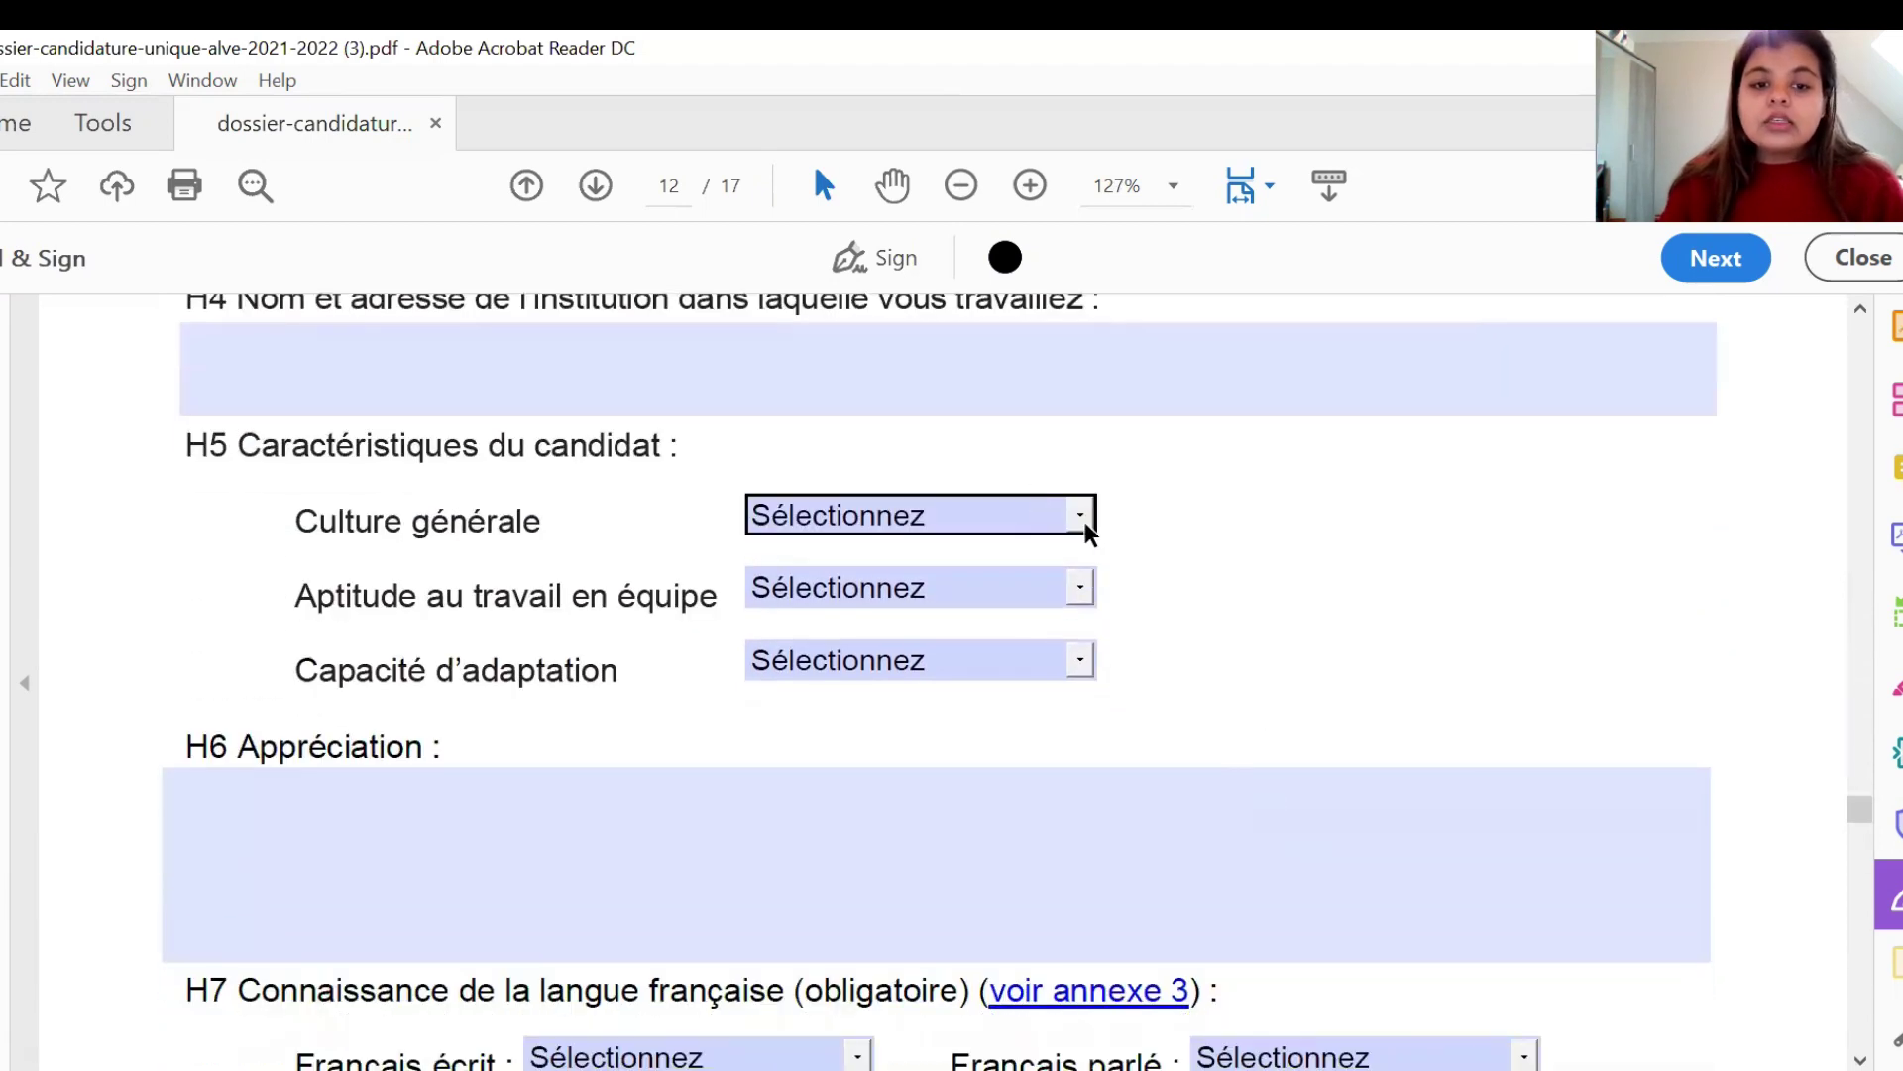
click(1085, 522)
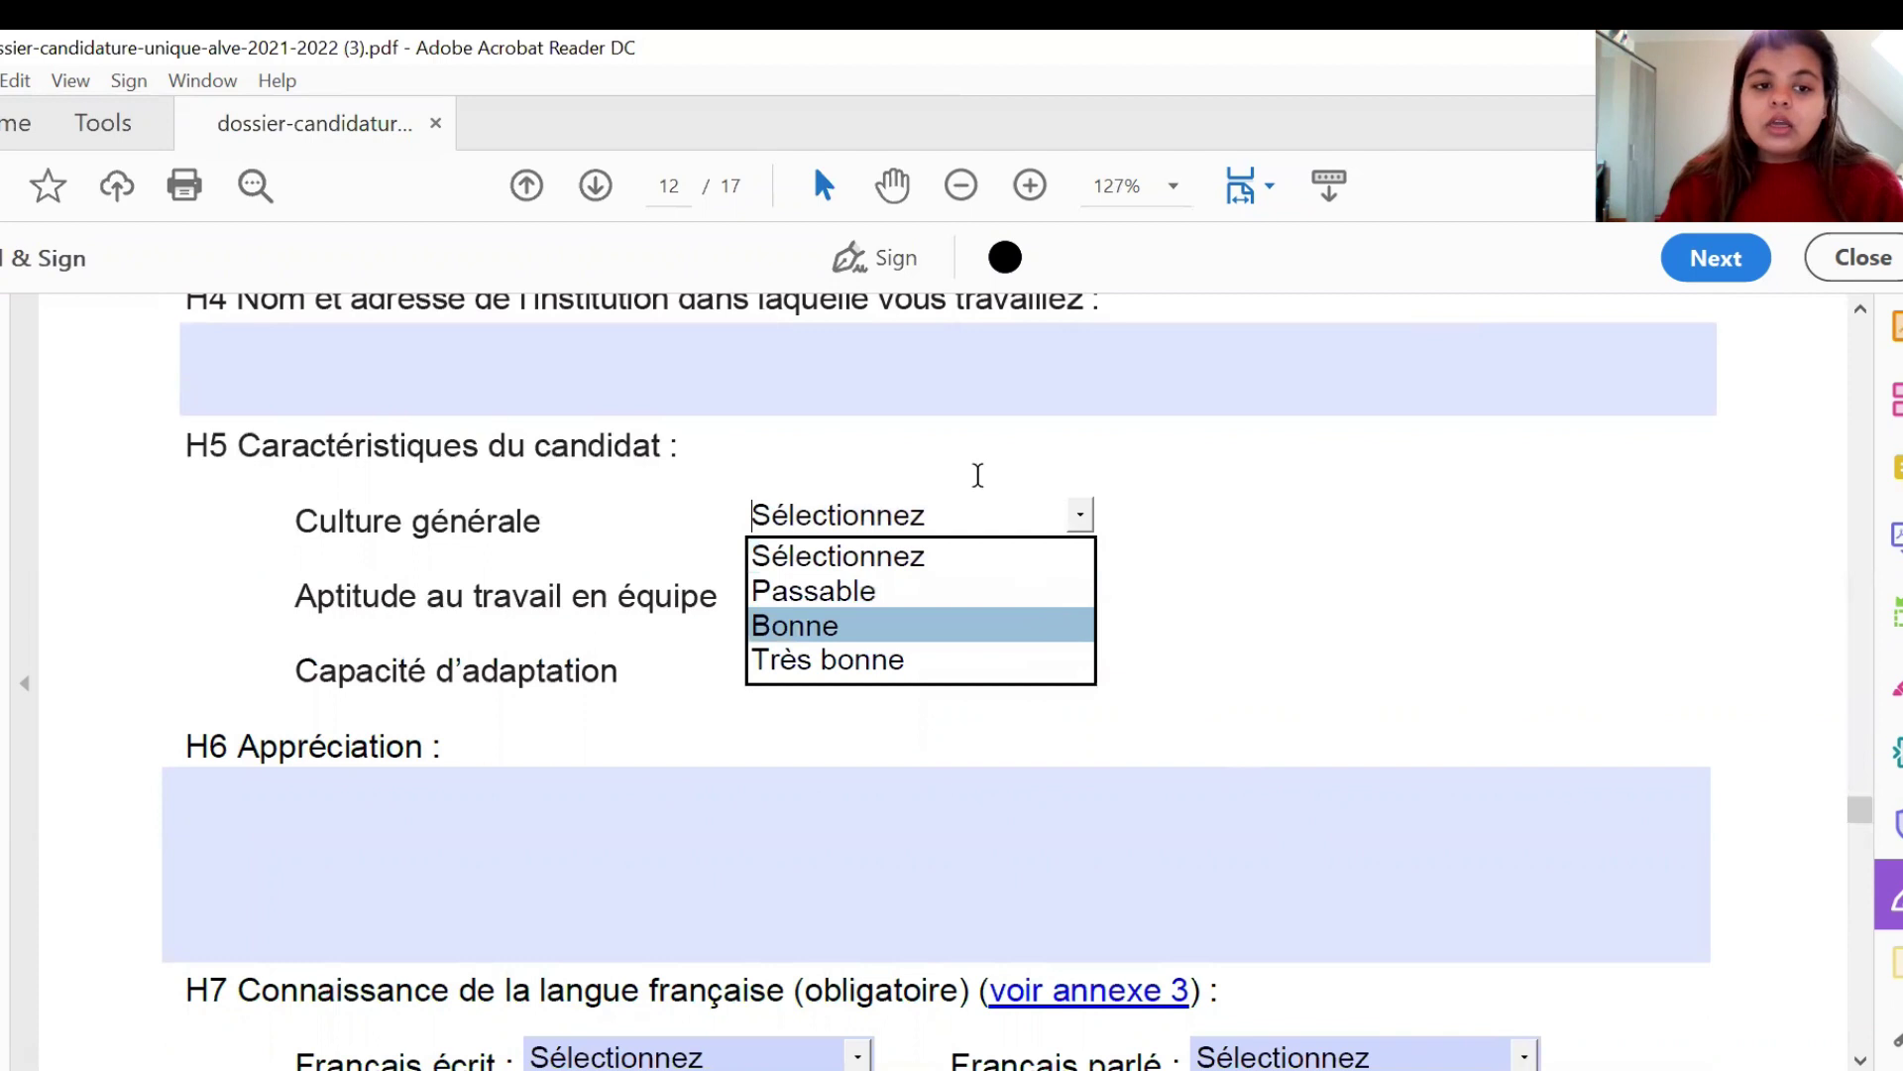
key(Escape)
key(Tab)
key(Tab)
click(1222, 680)
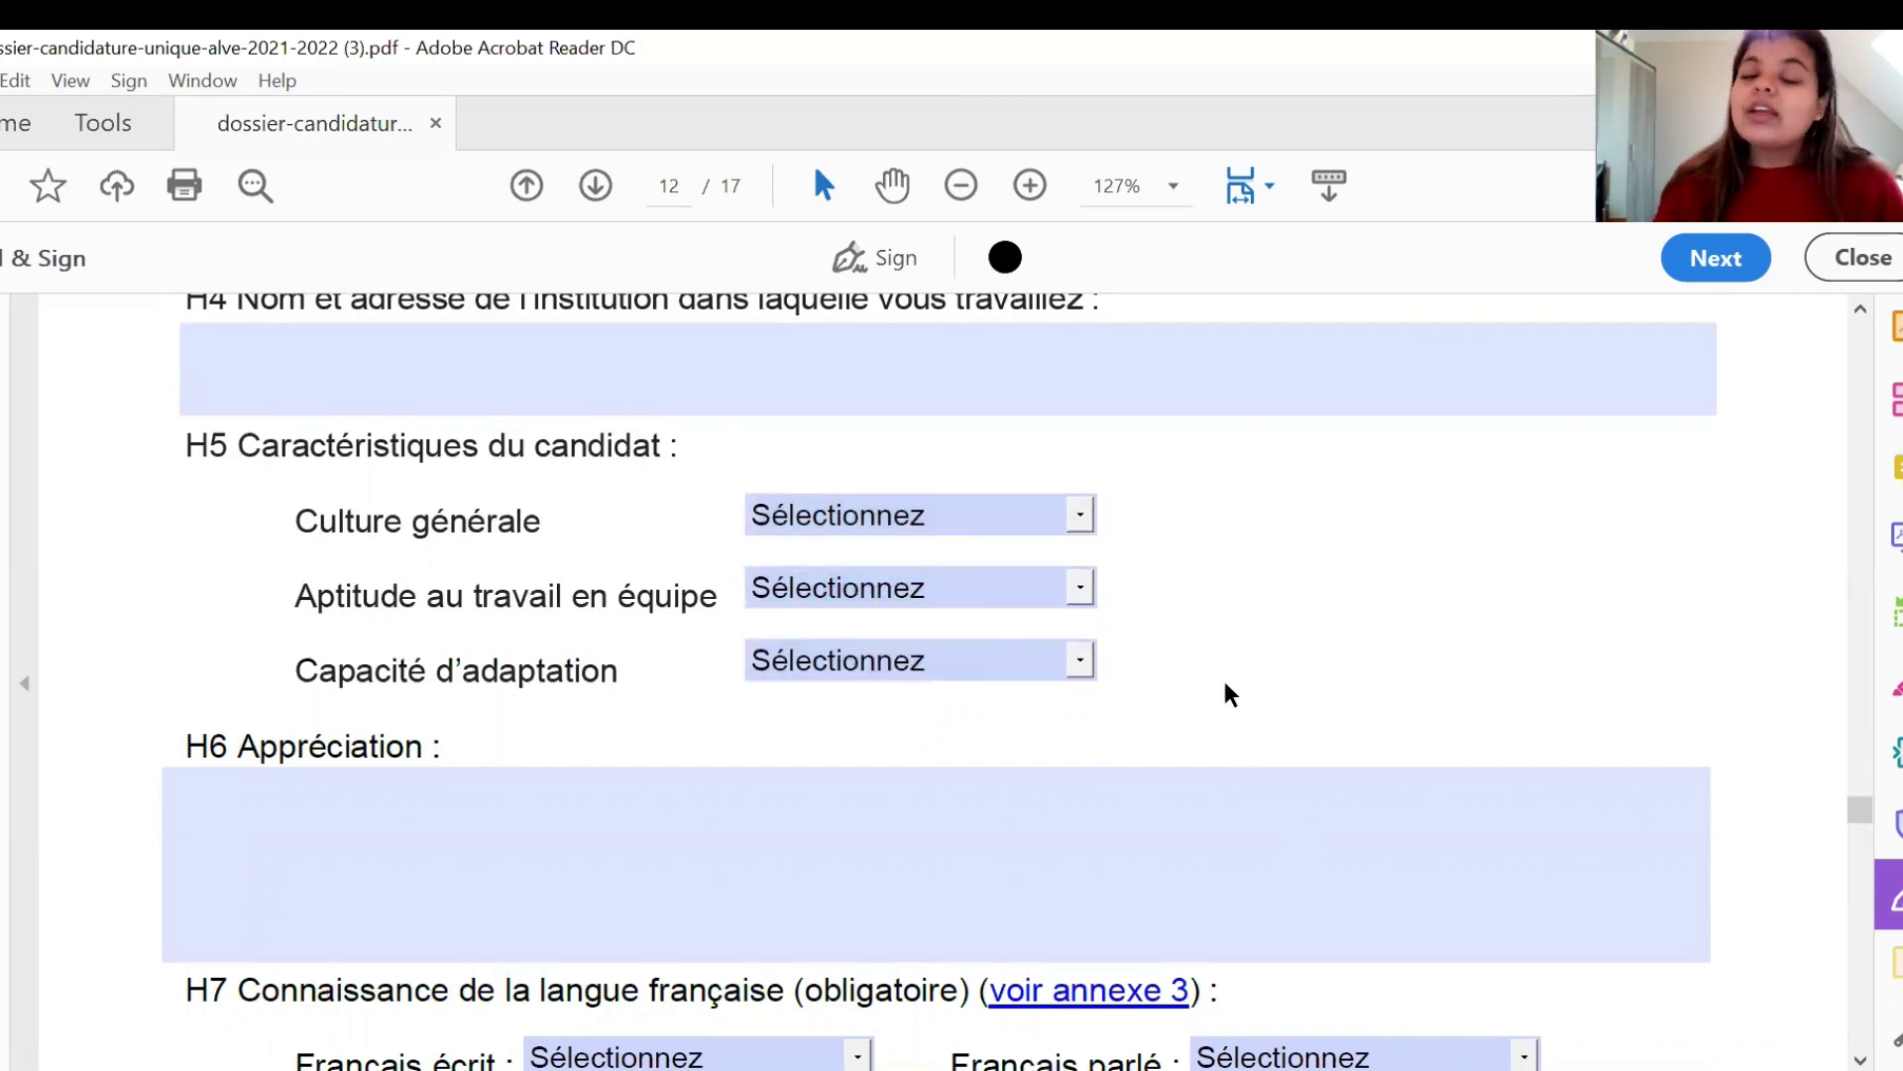
scroll(1229, 694, down, 2)
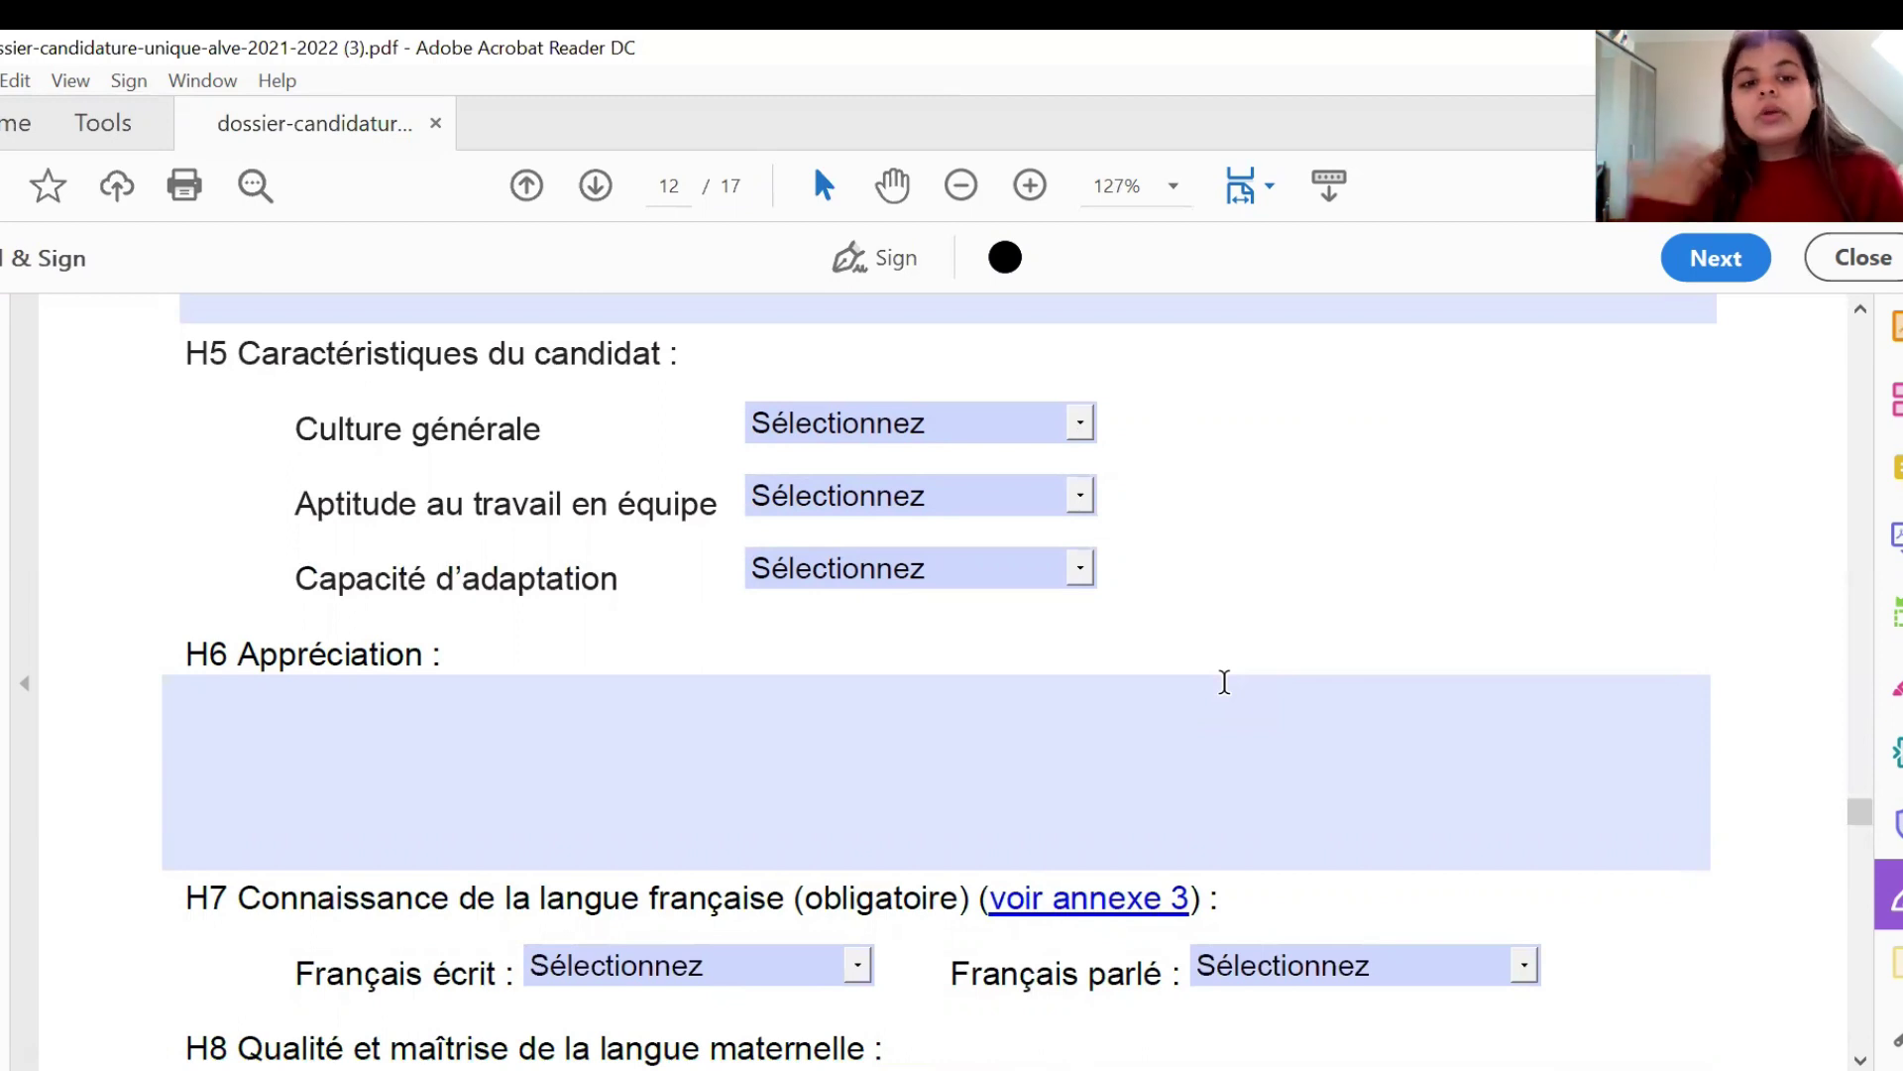
scroll(1292, 659, down, 1)
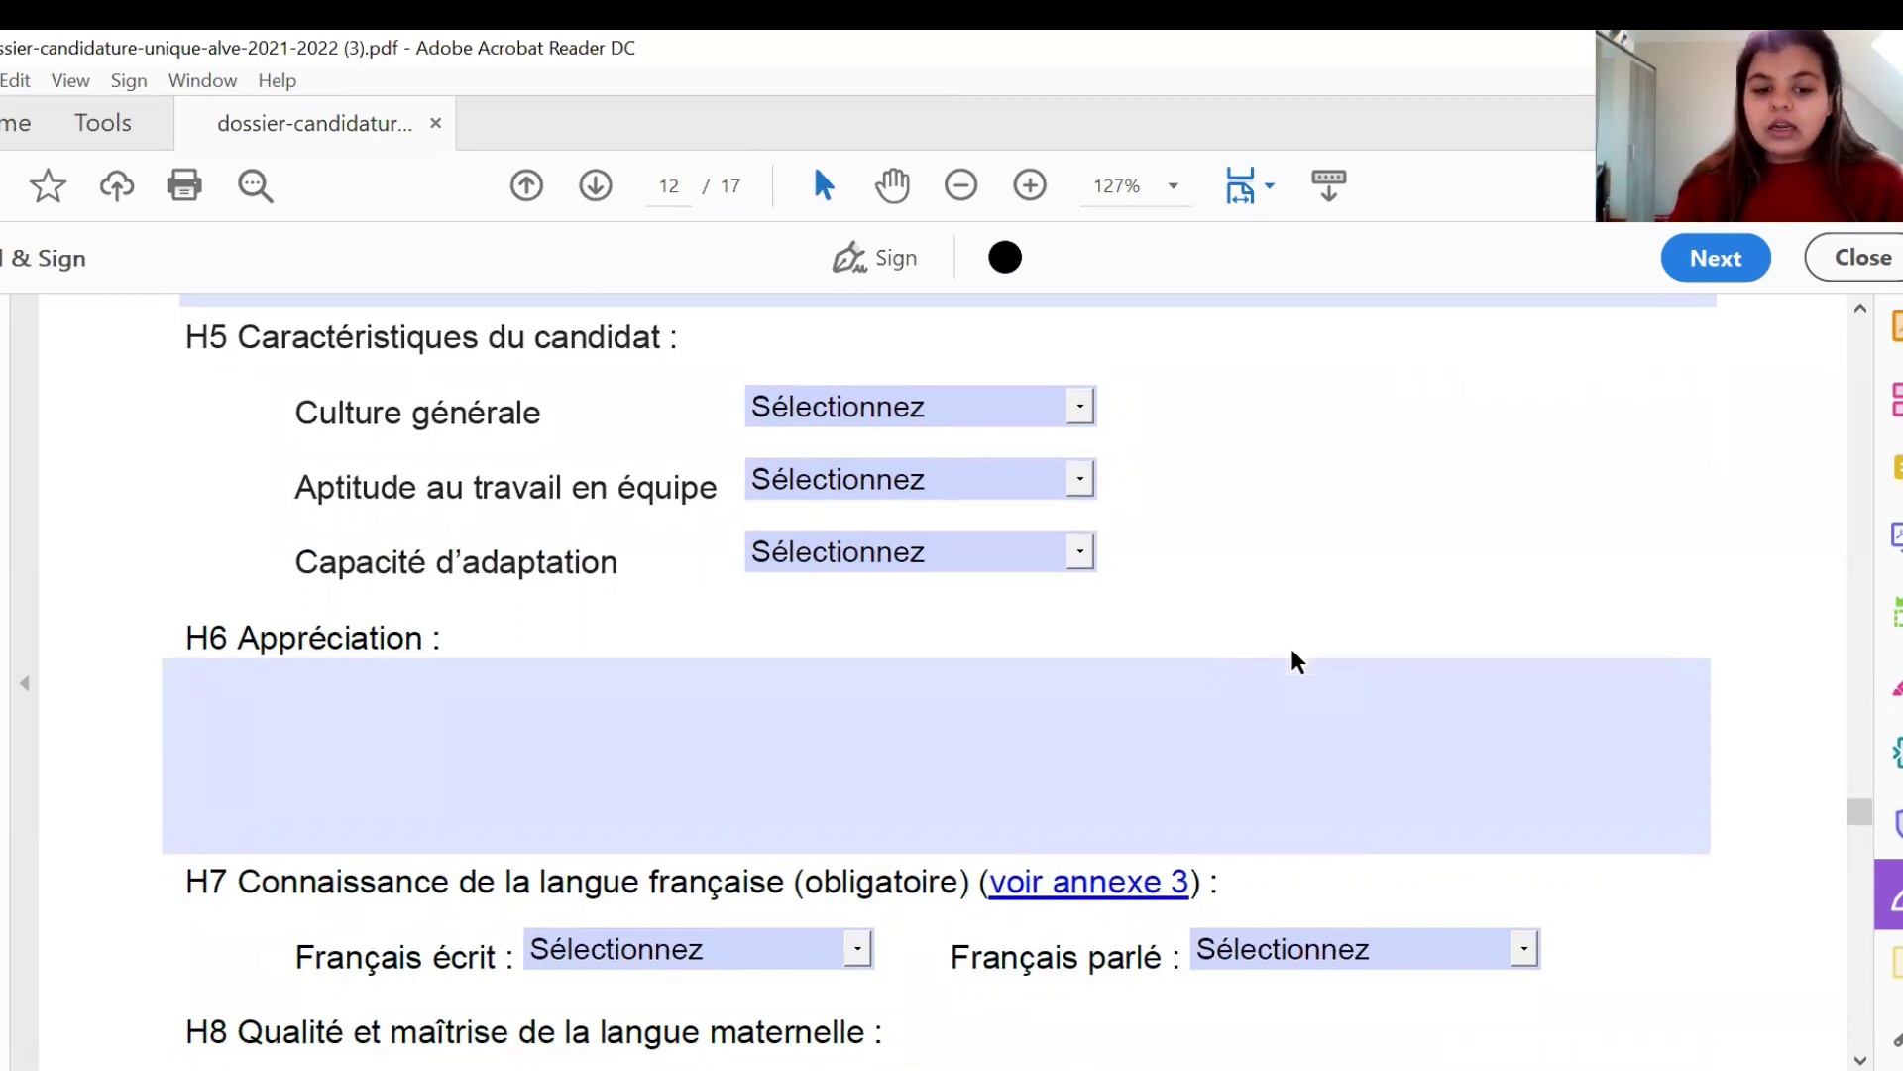
scroll(1292, 659, down, 4)
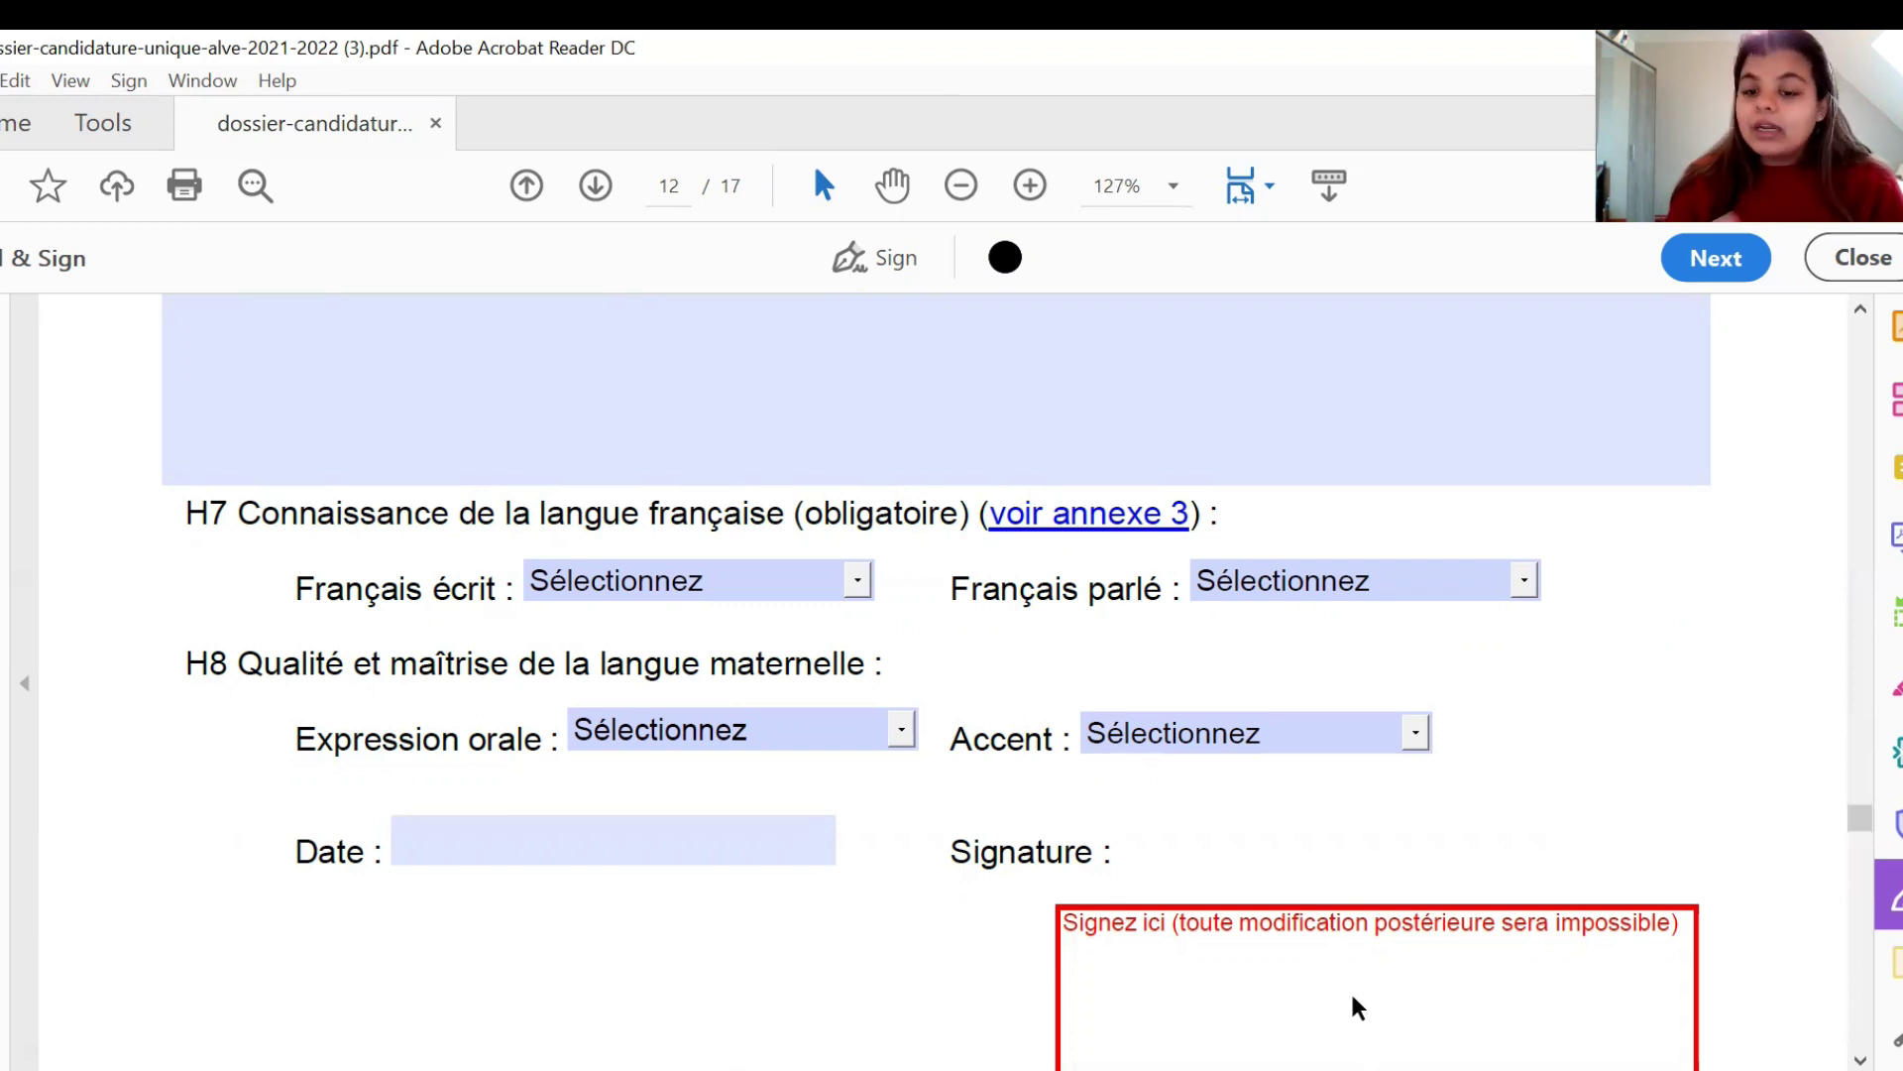
scroll(991, 995, down, 10)
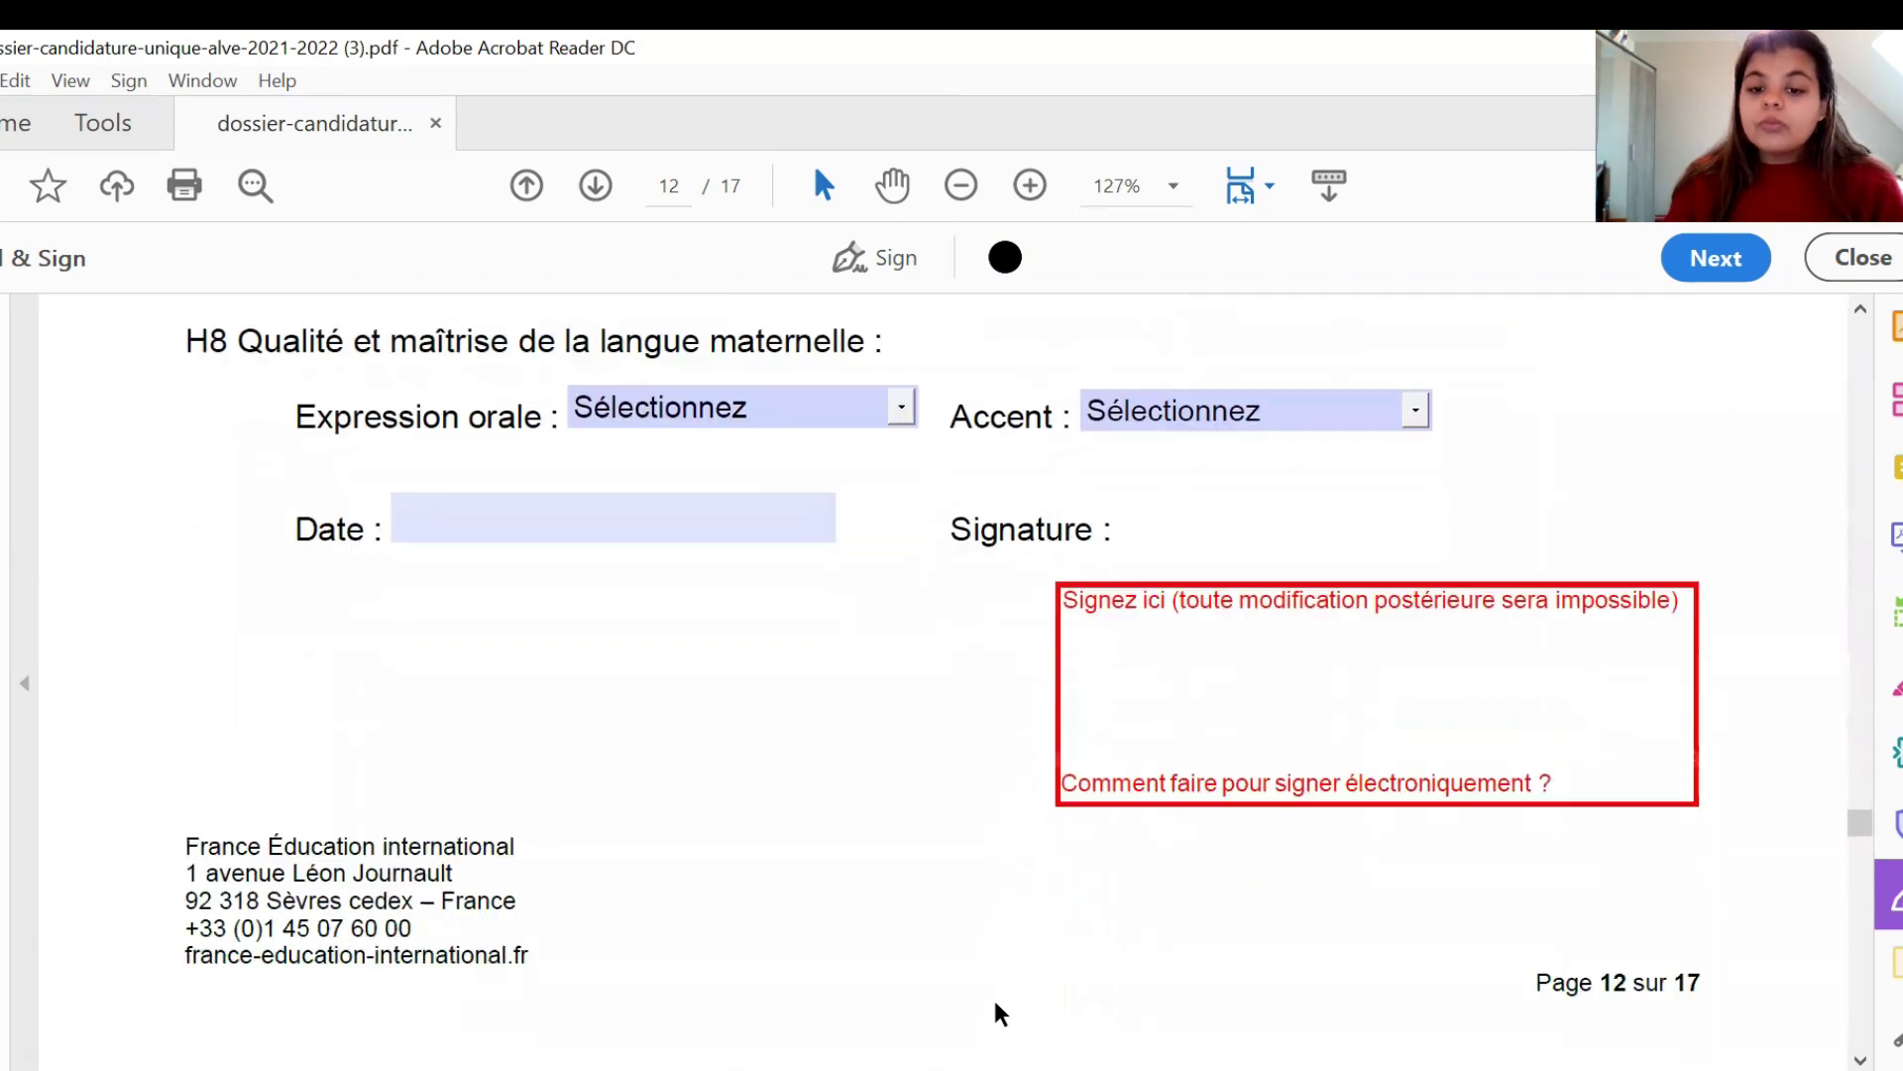
scroll(991, 995, down, 8)
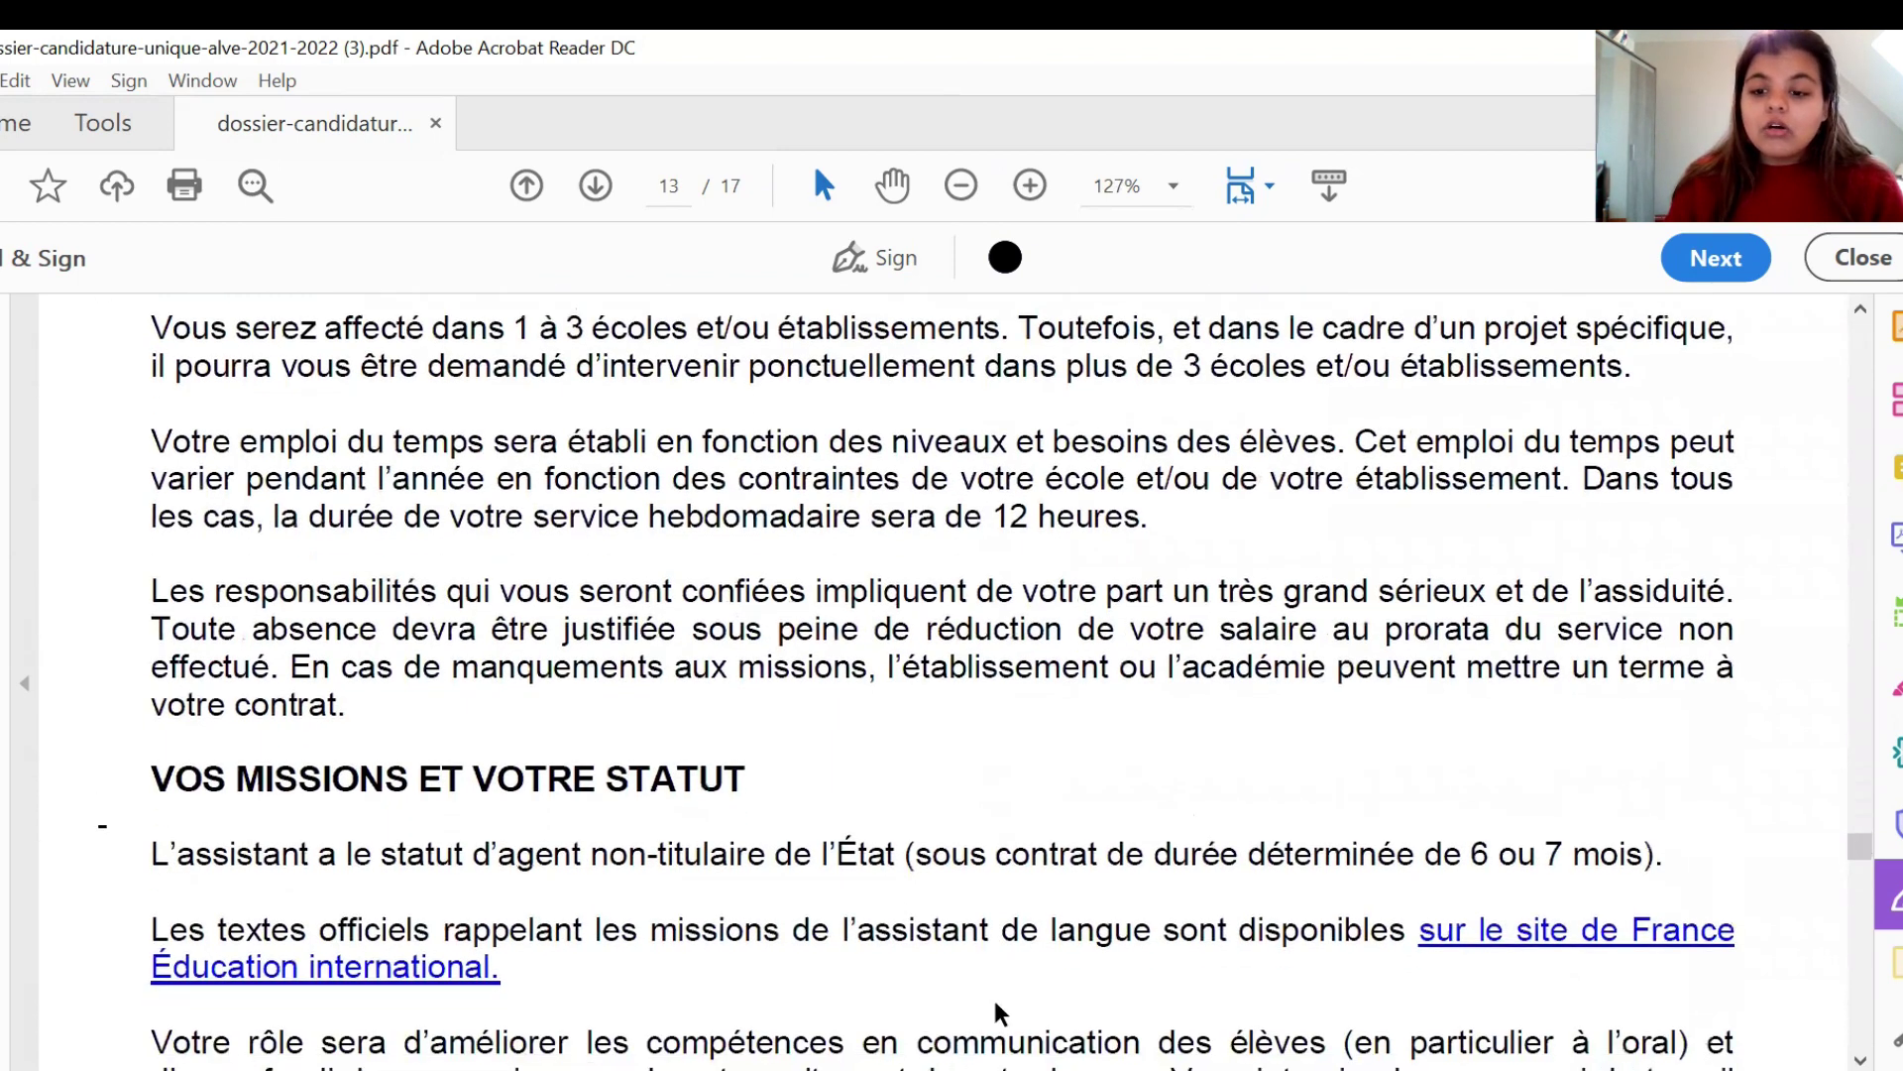
scroll(991, 995, down, 3)
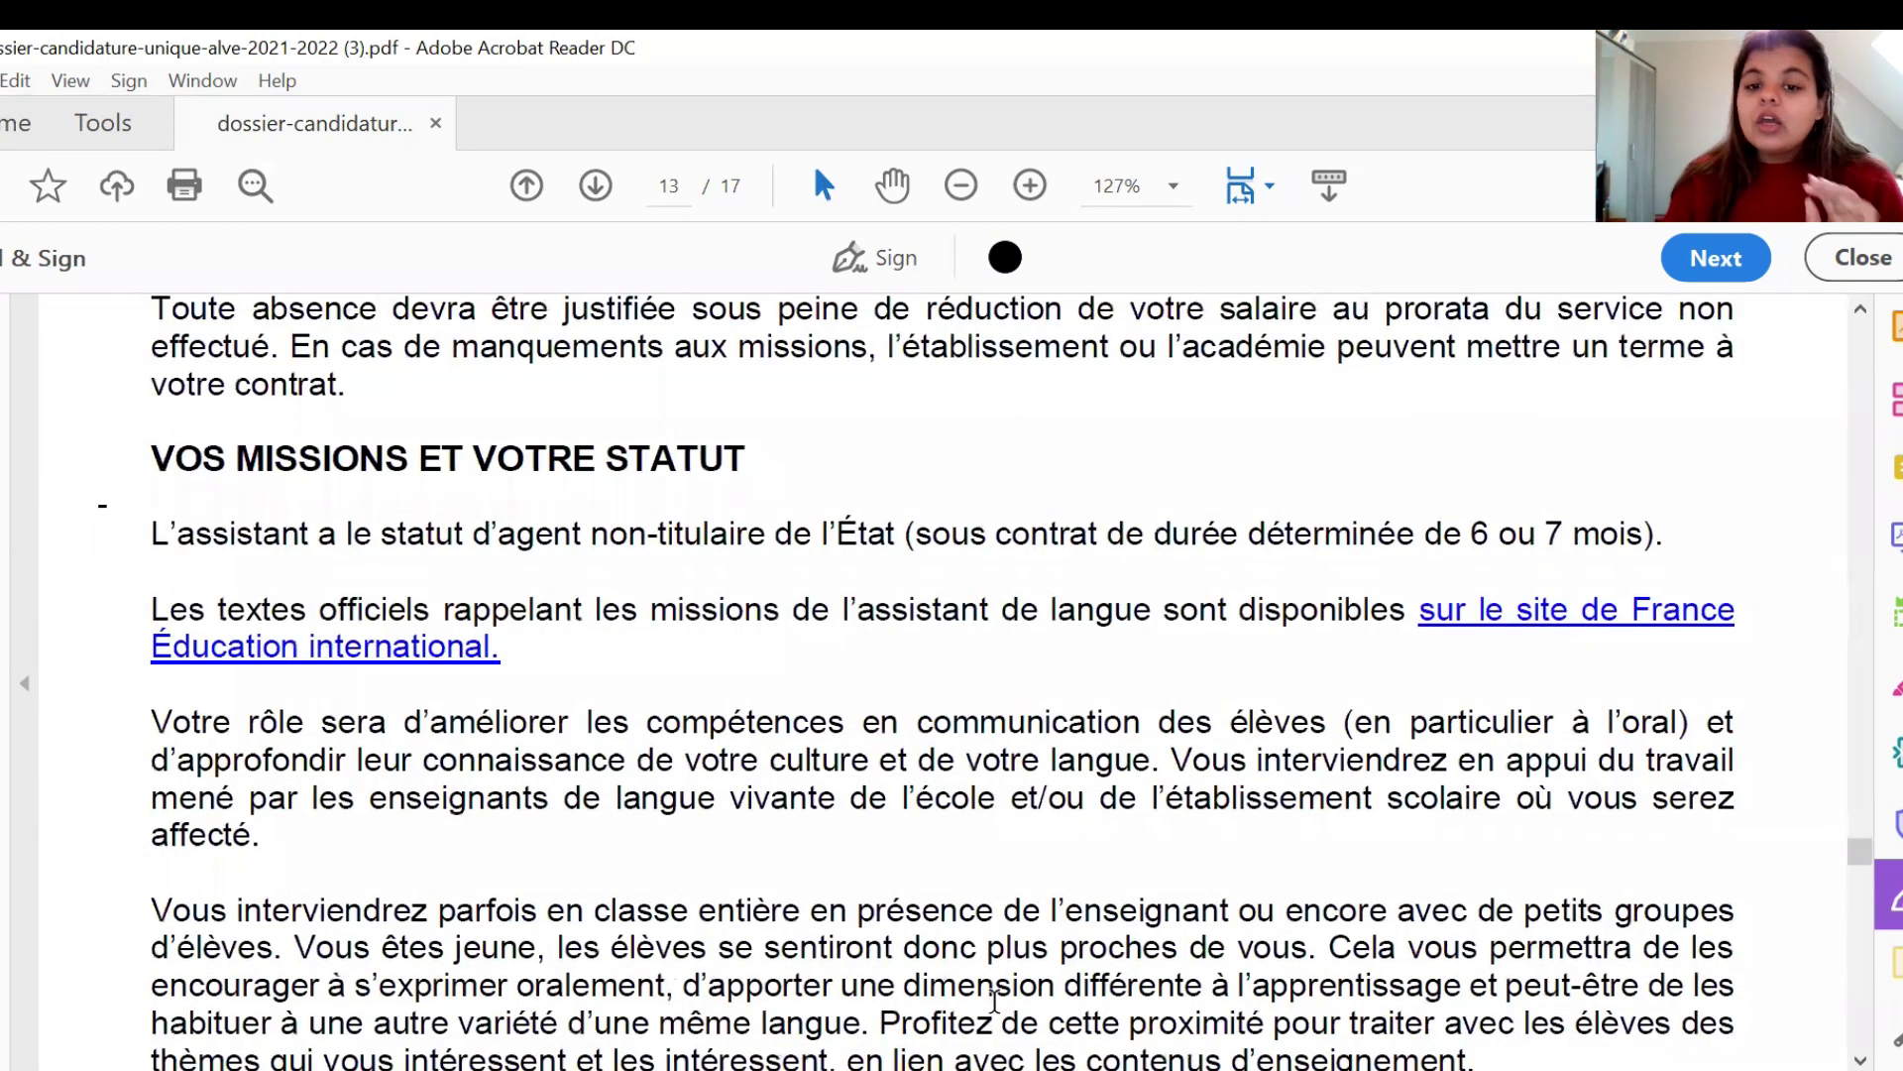
scroll(994, 1001, up, 9)
scroll(994, 1000, up, 4)
scroll(995, 999, up, 2)
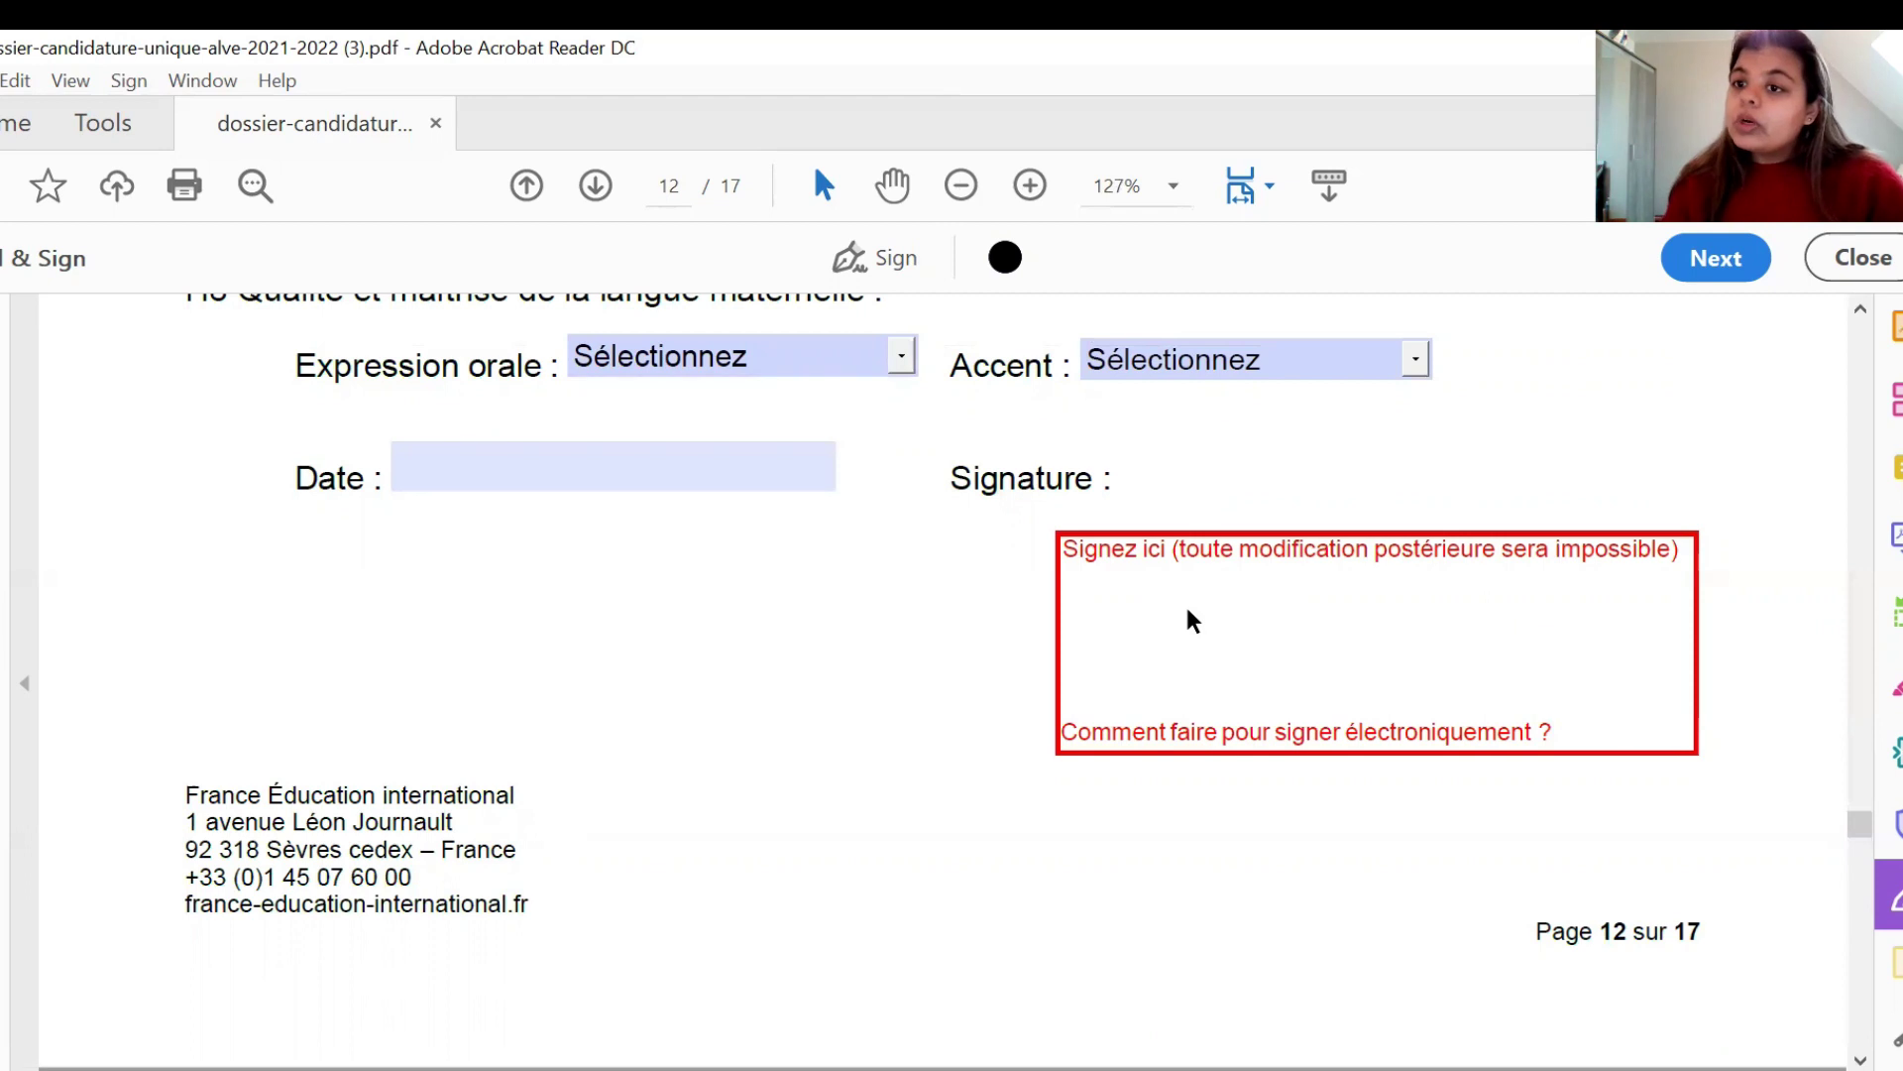
- Create a typed signature of the applicant's full name and place it in page 12's Signez ici box
click(849, 256)
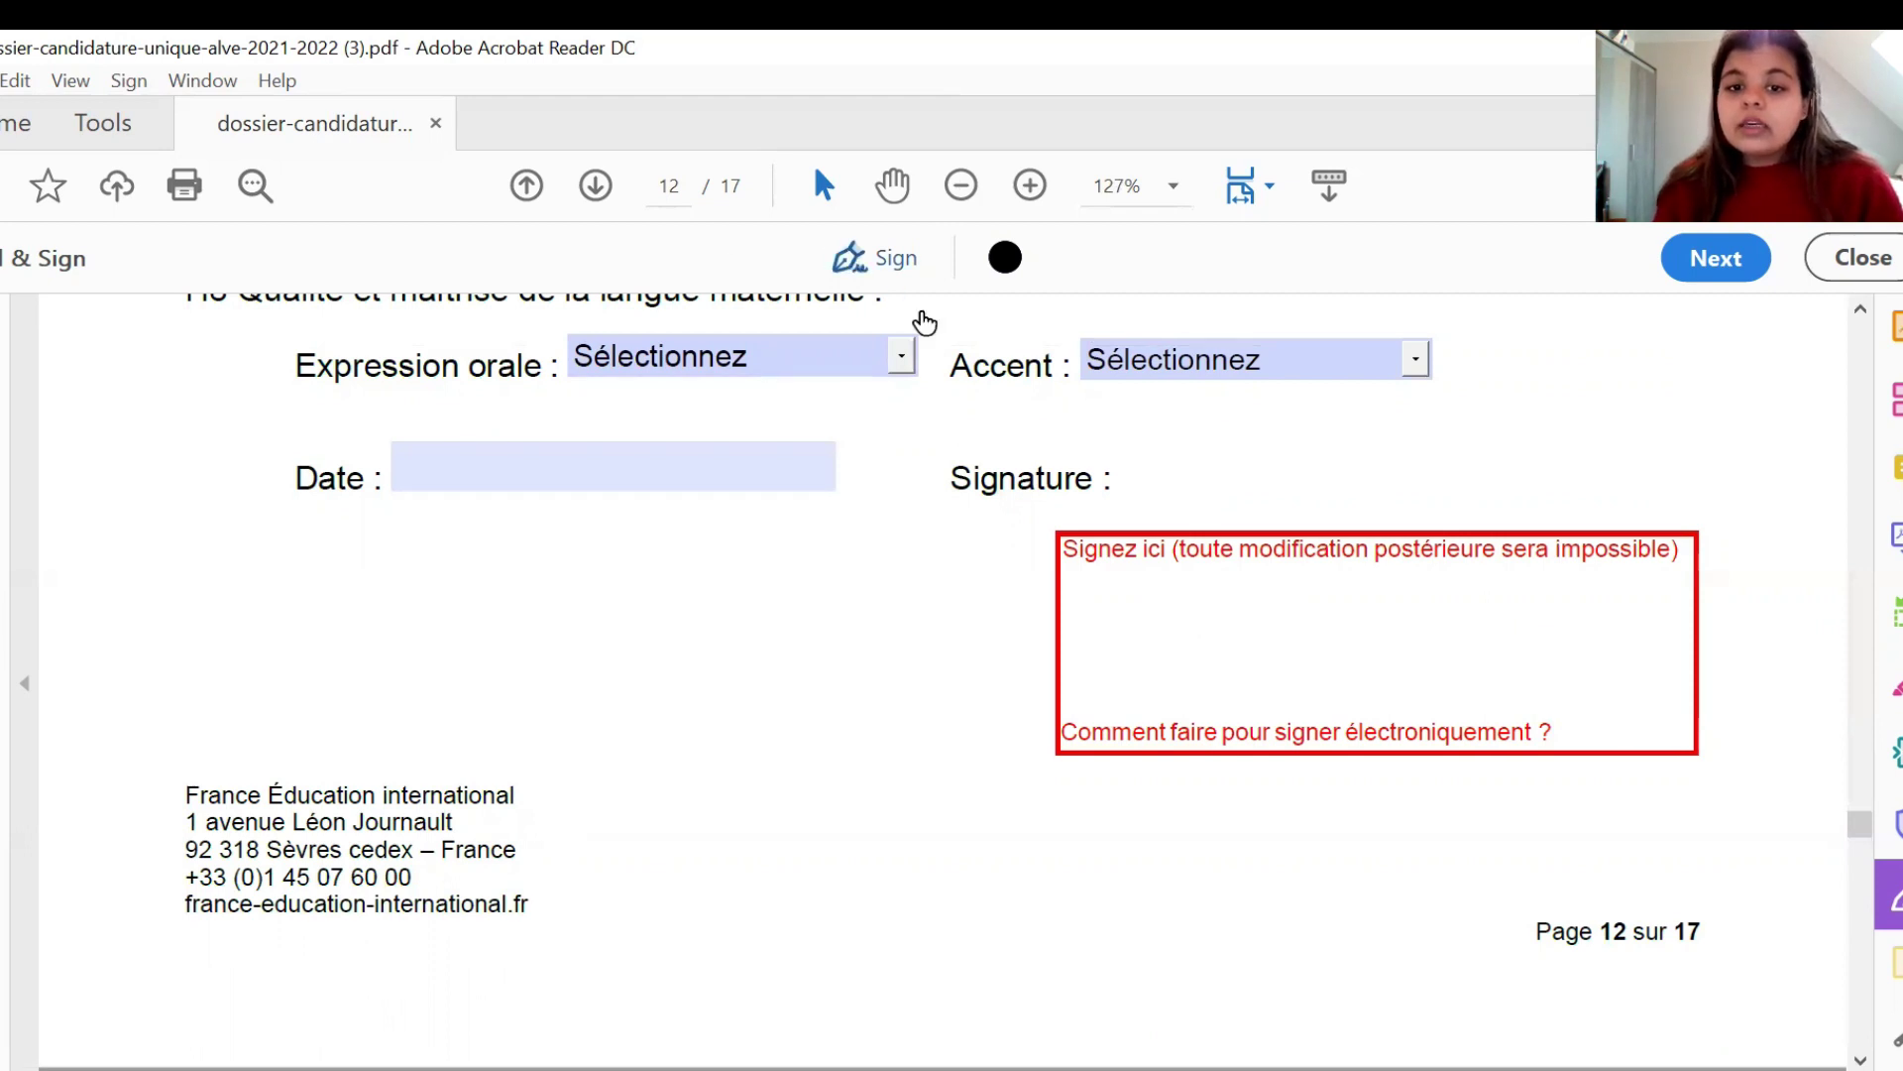
click(1016, 352)
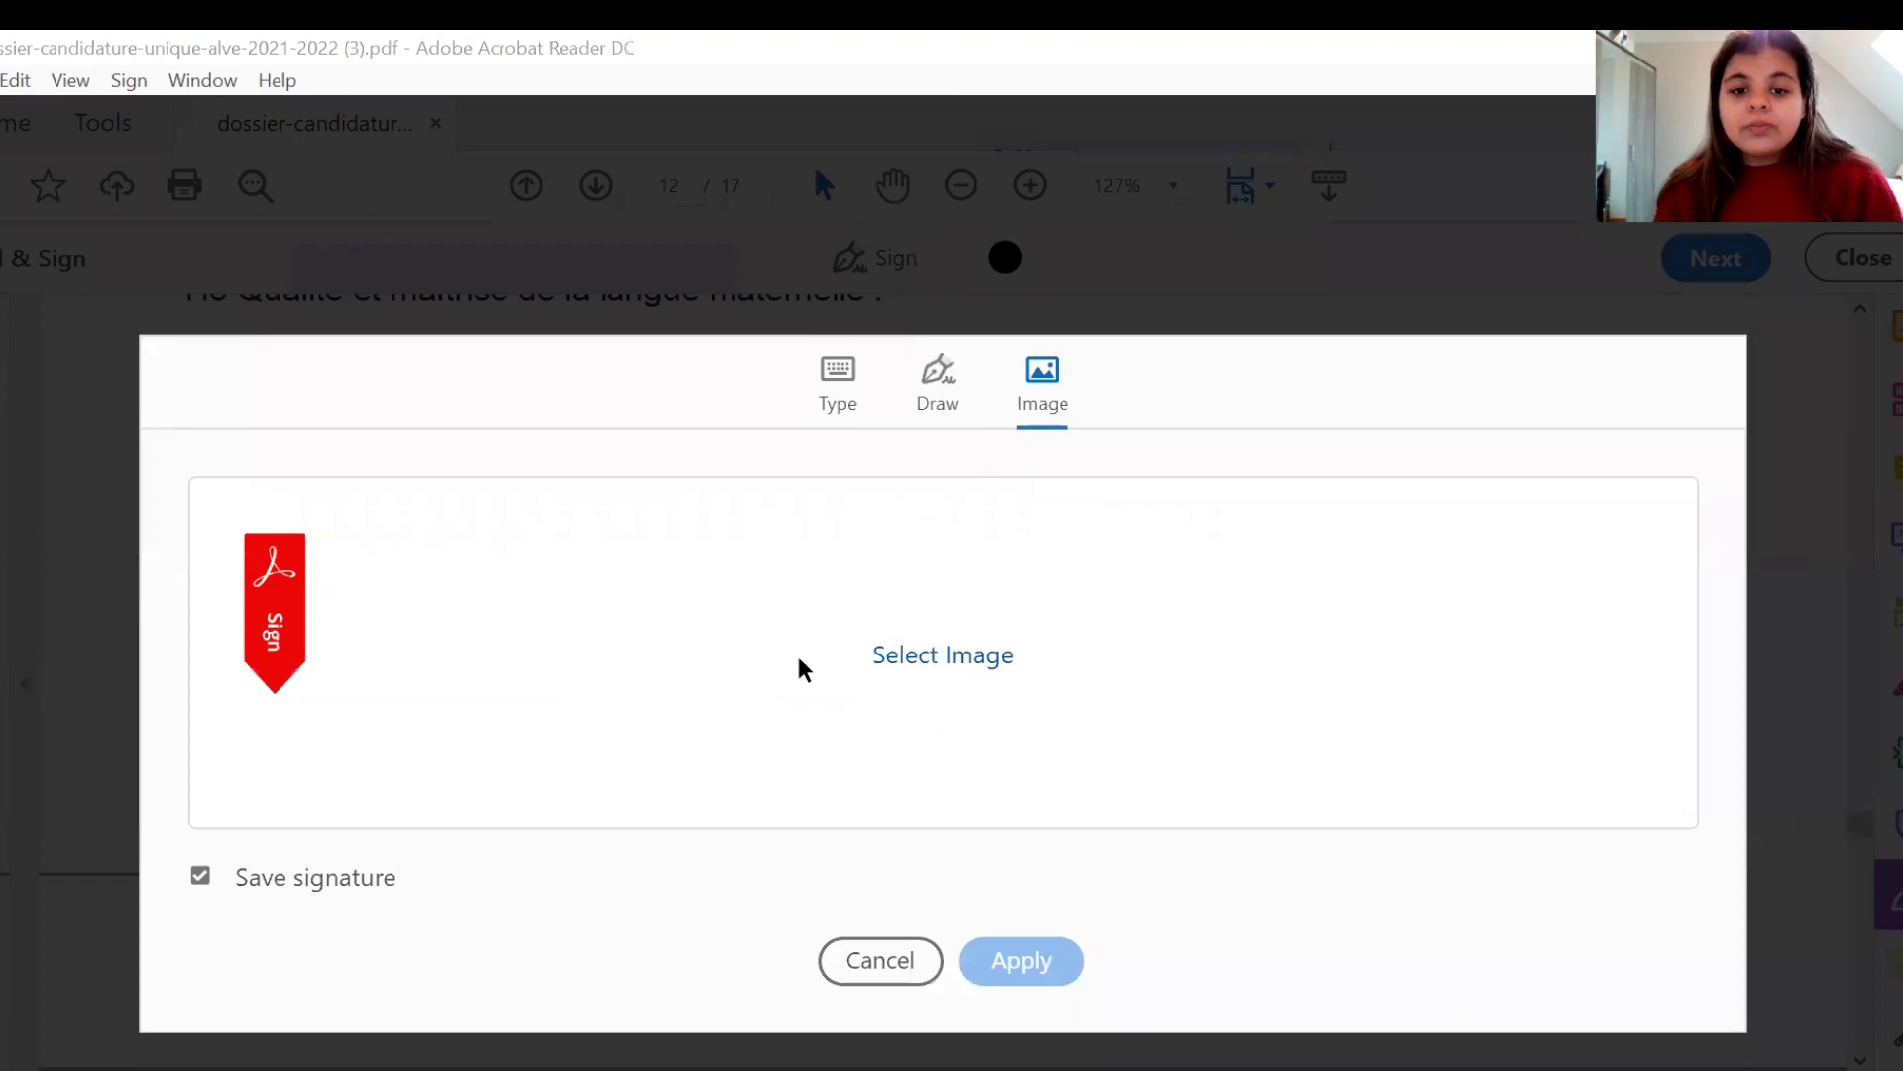
click(961, 658)
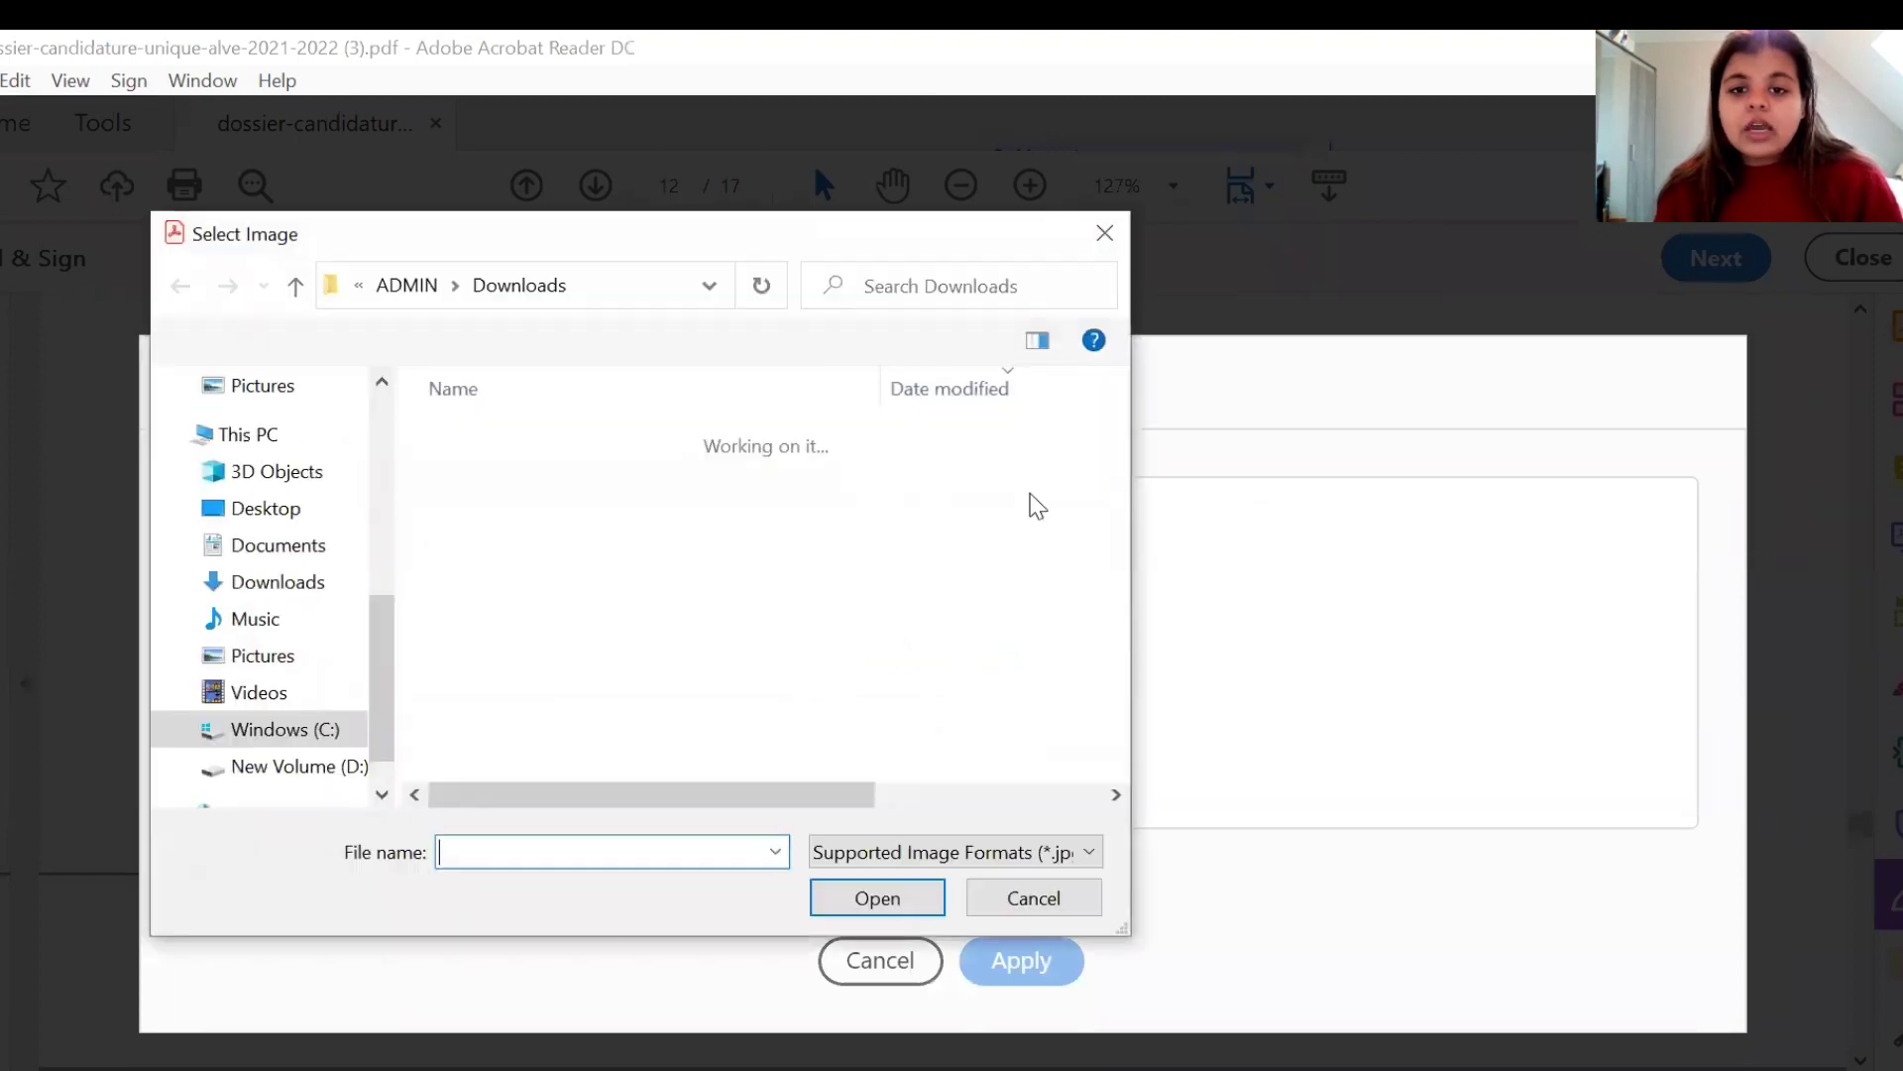
click(1103, 234)
click(838, 382)
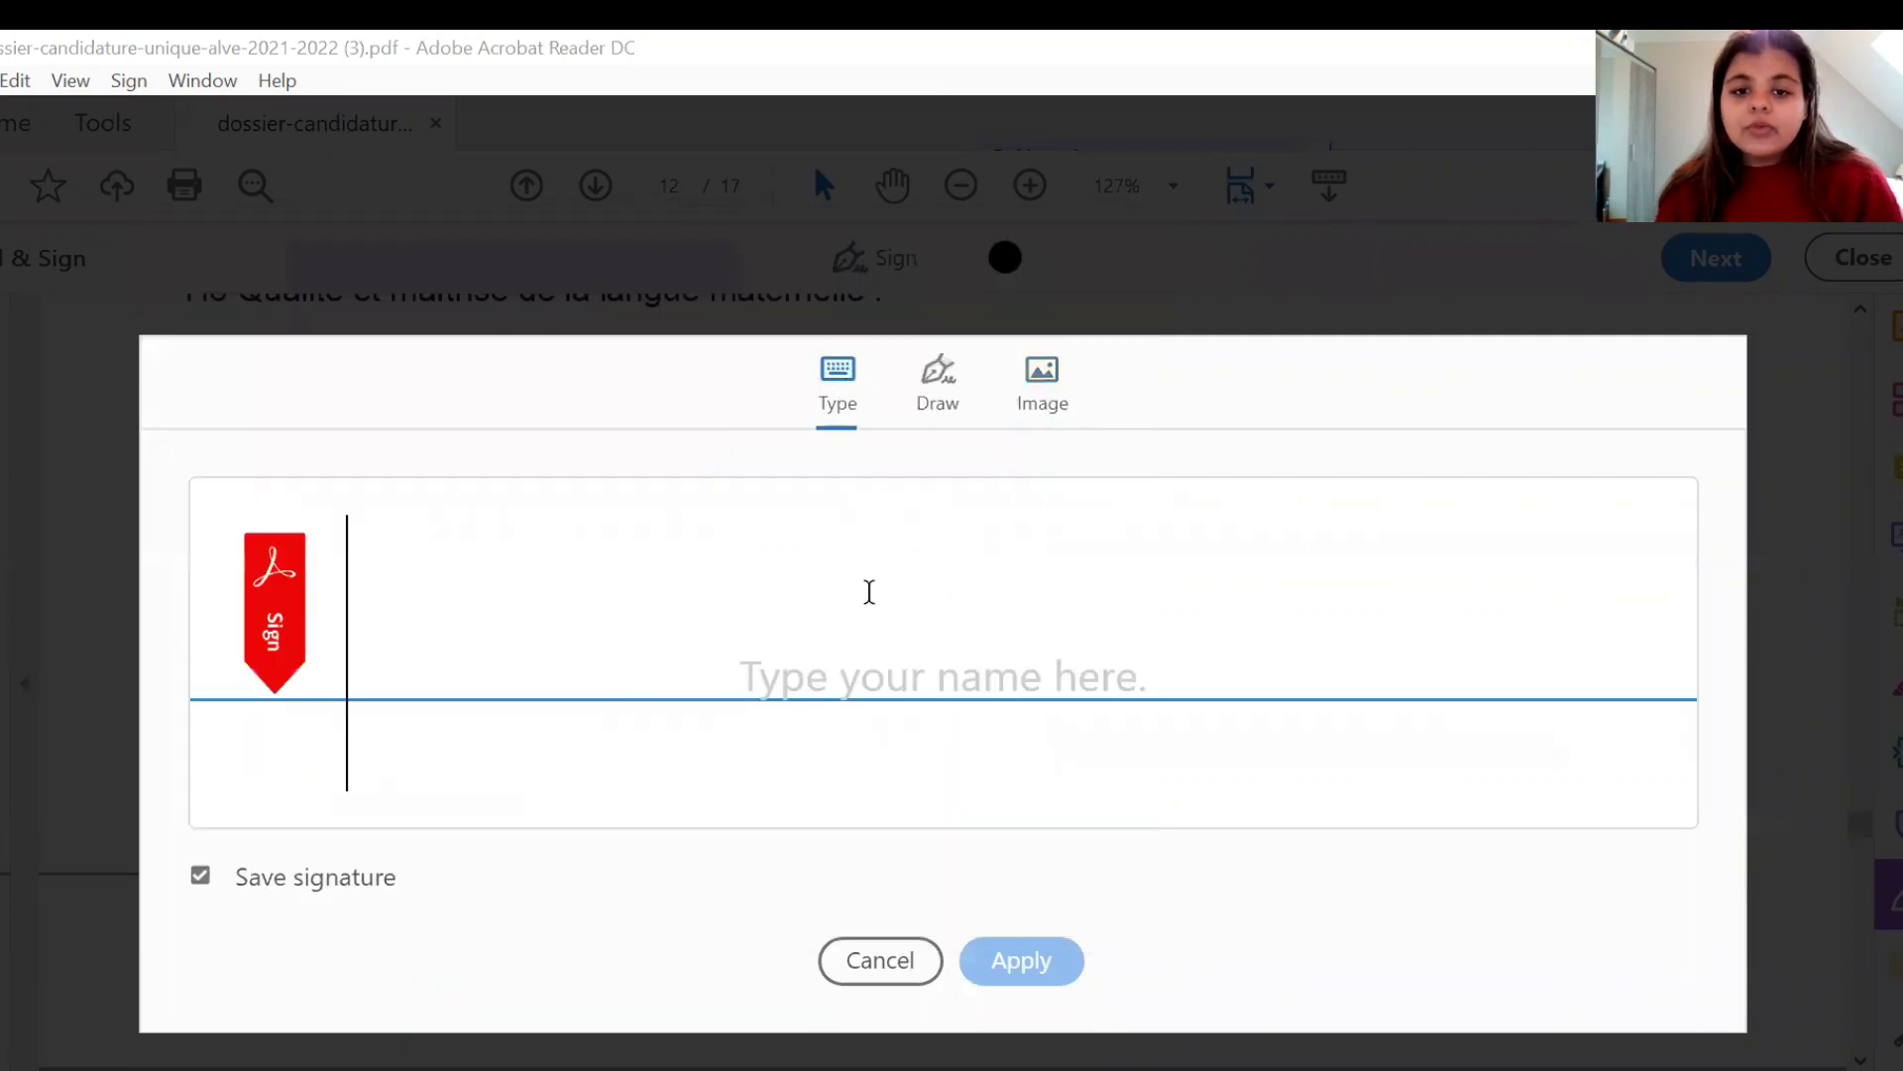
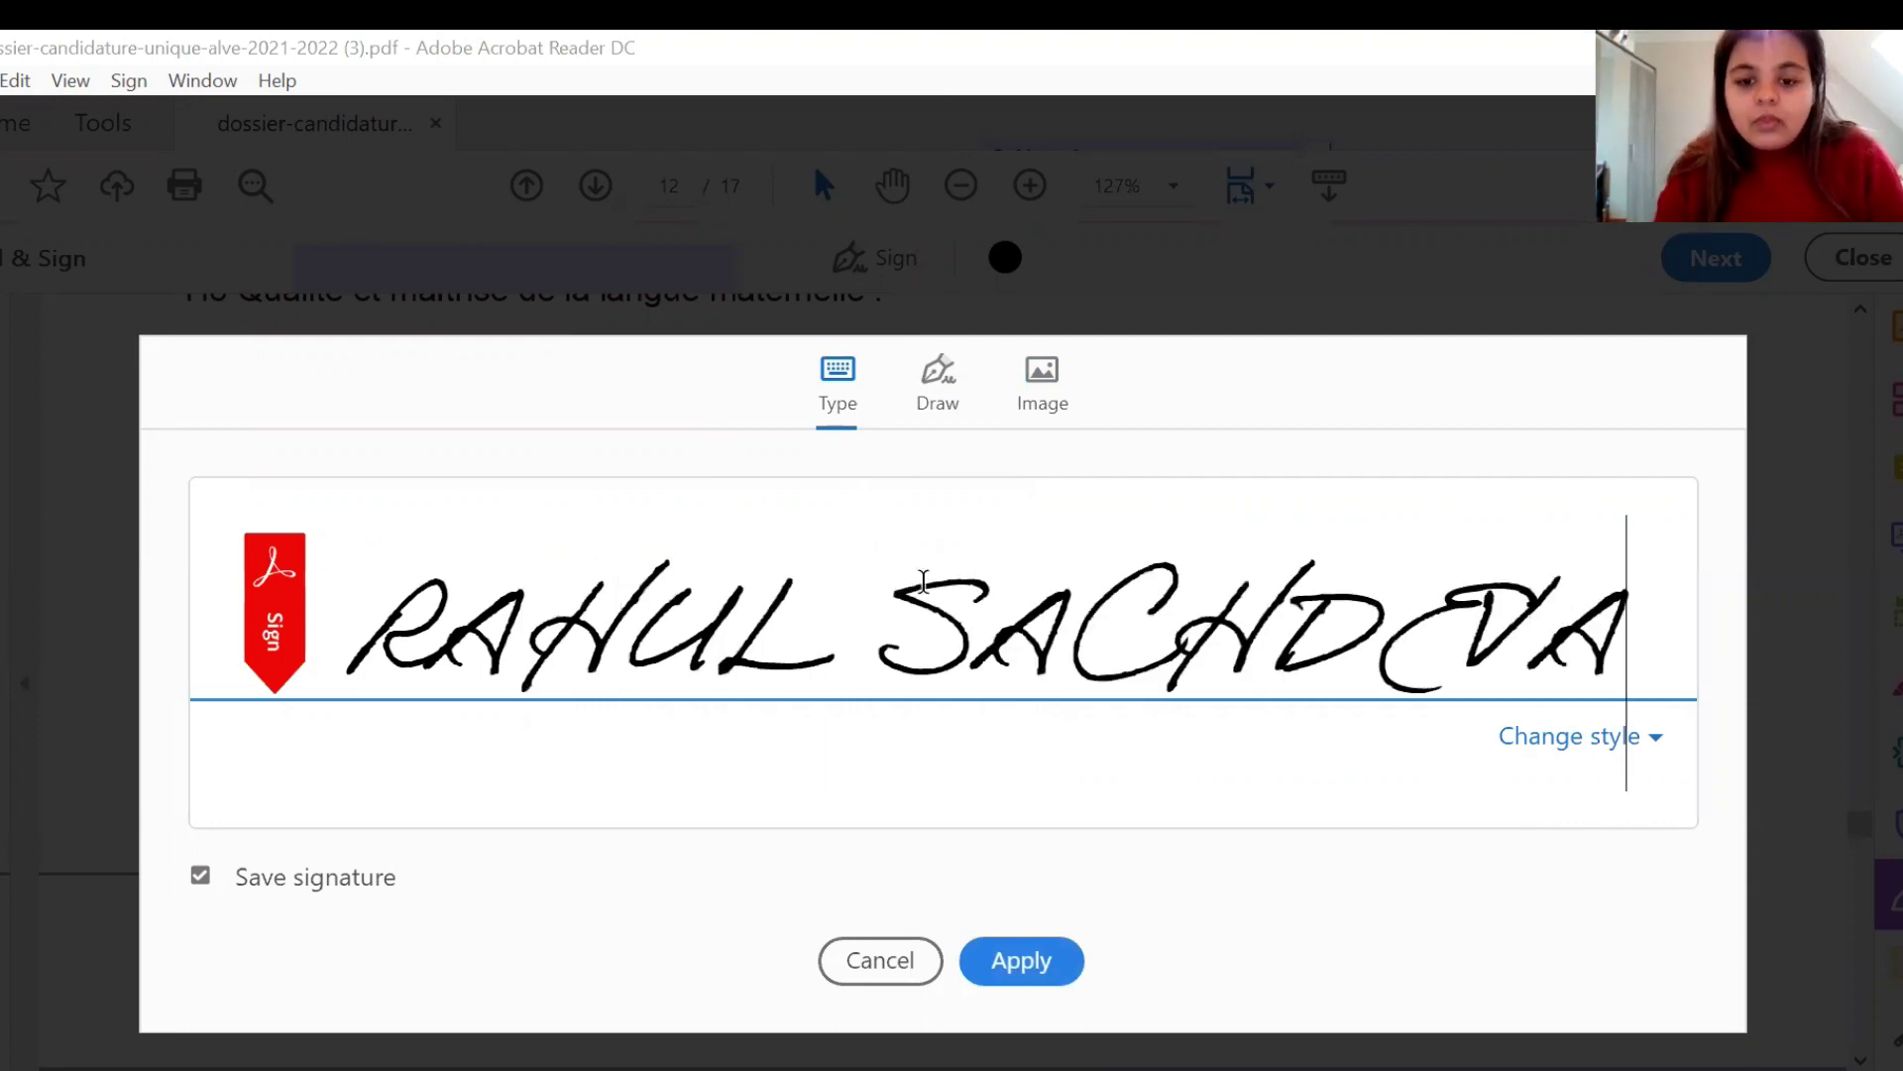
click(1034, 962)
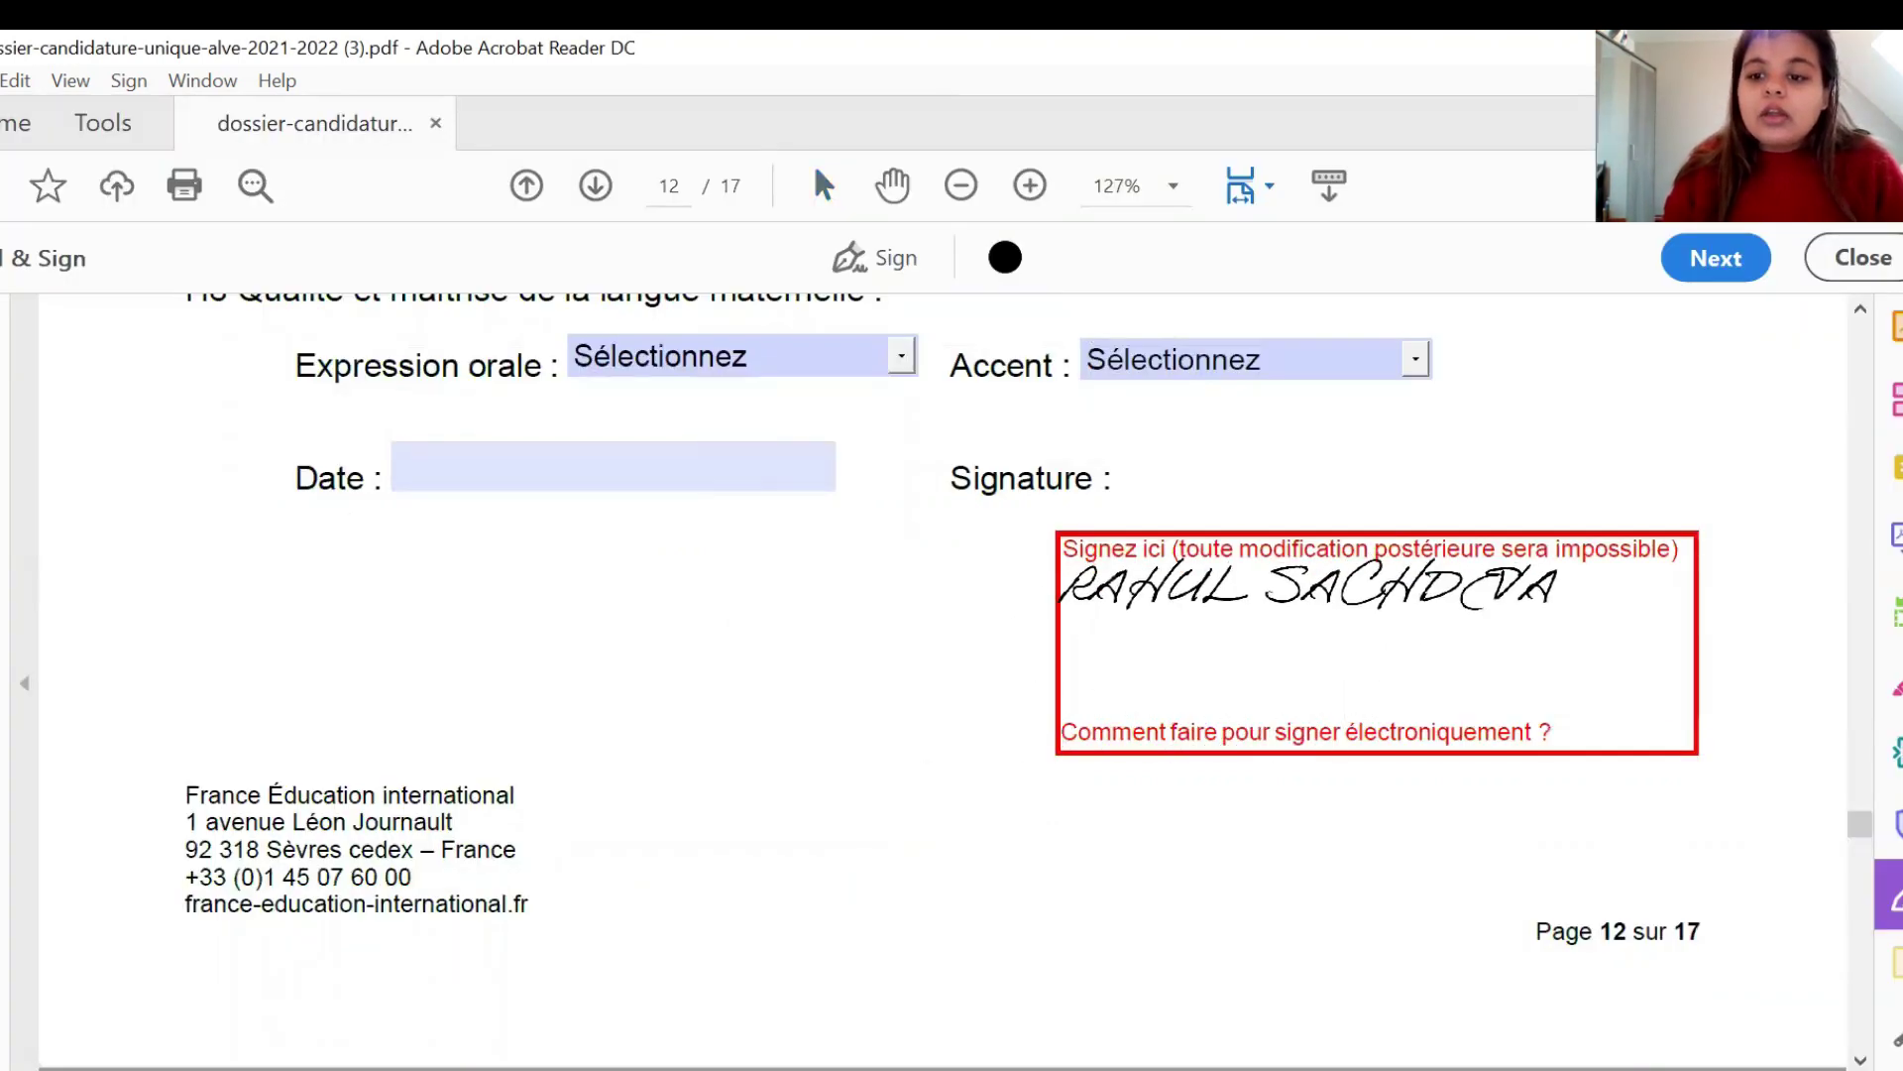
click(1344, 631)
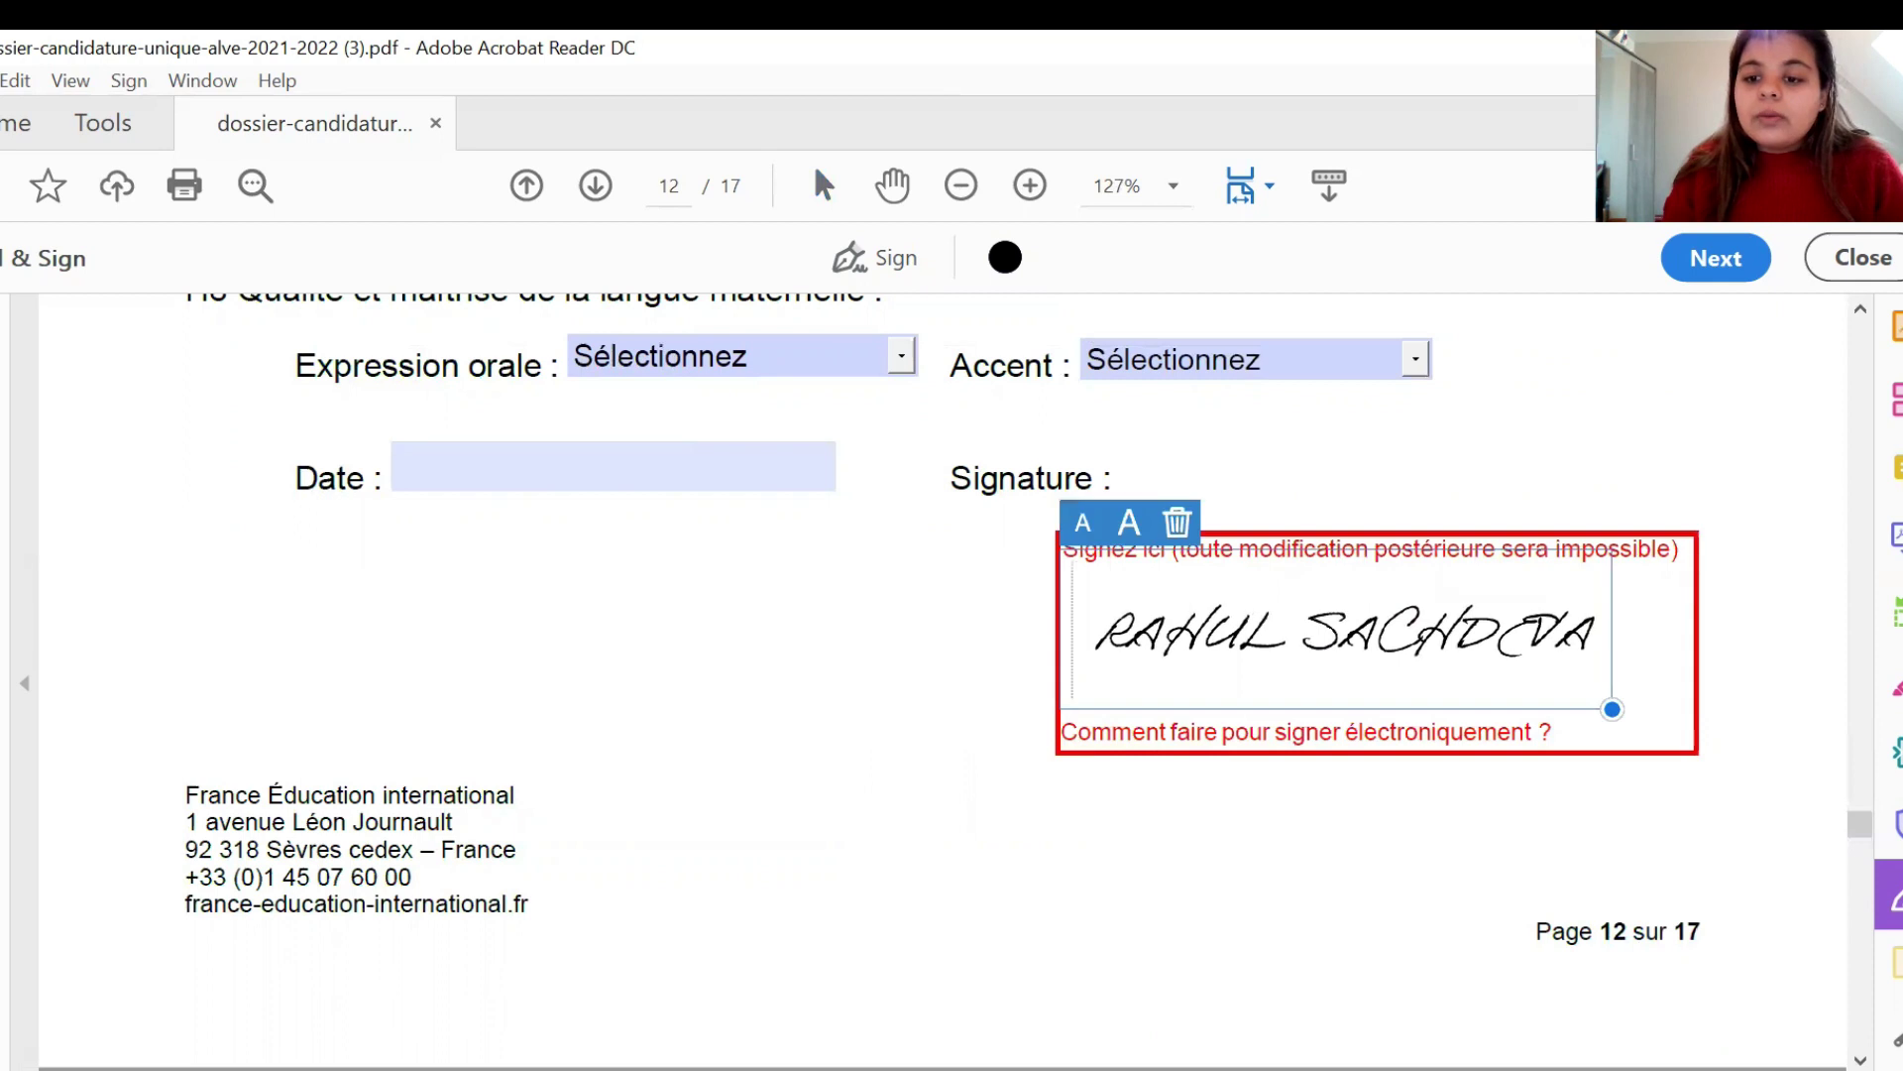
click(1435, 791)
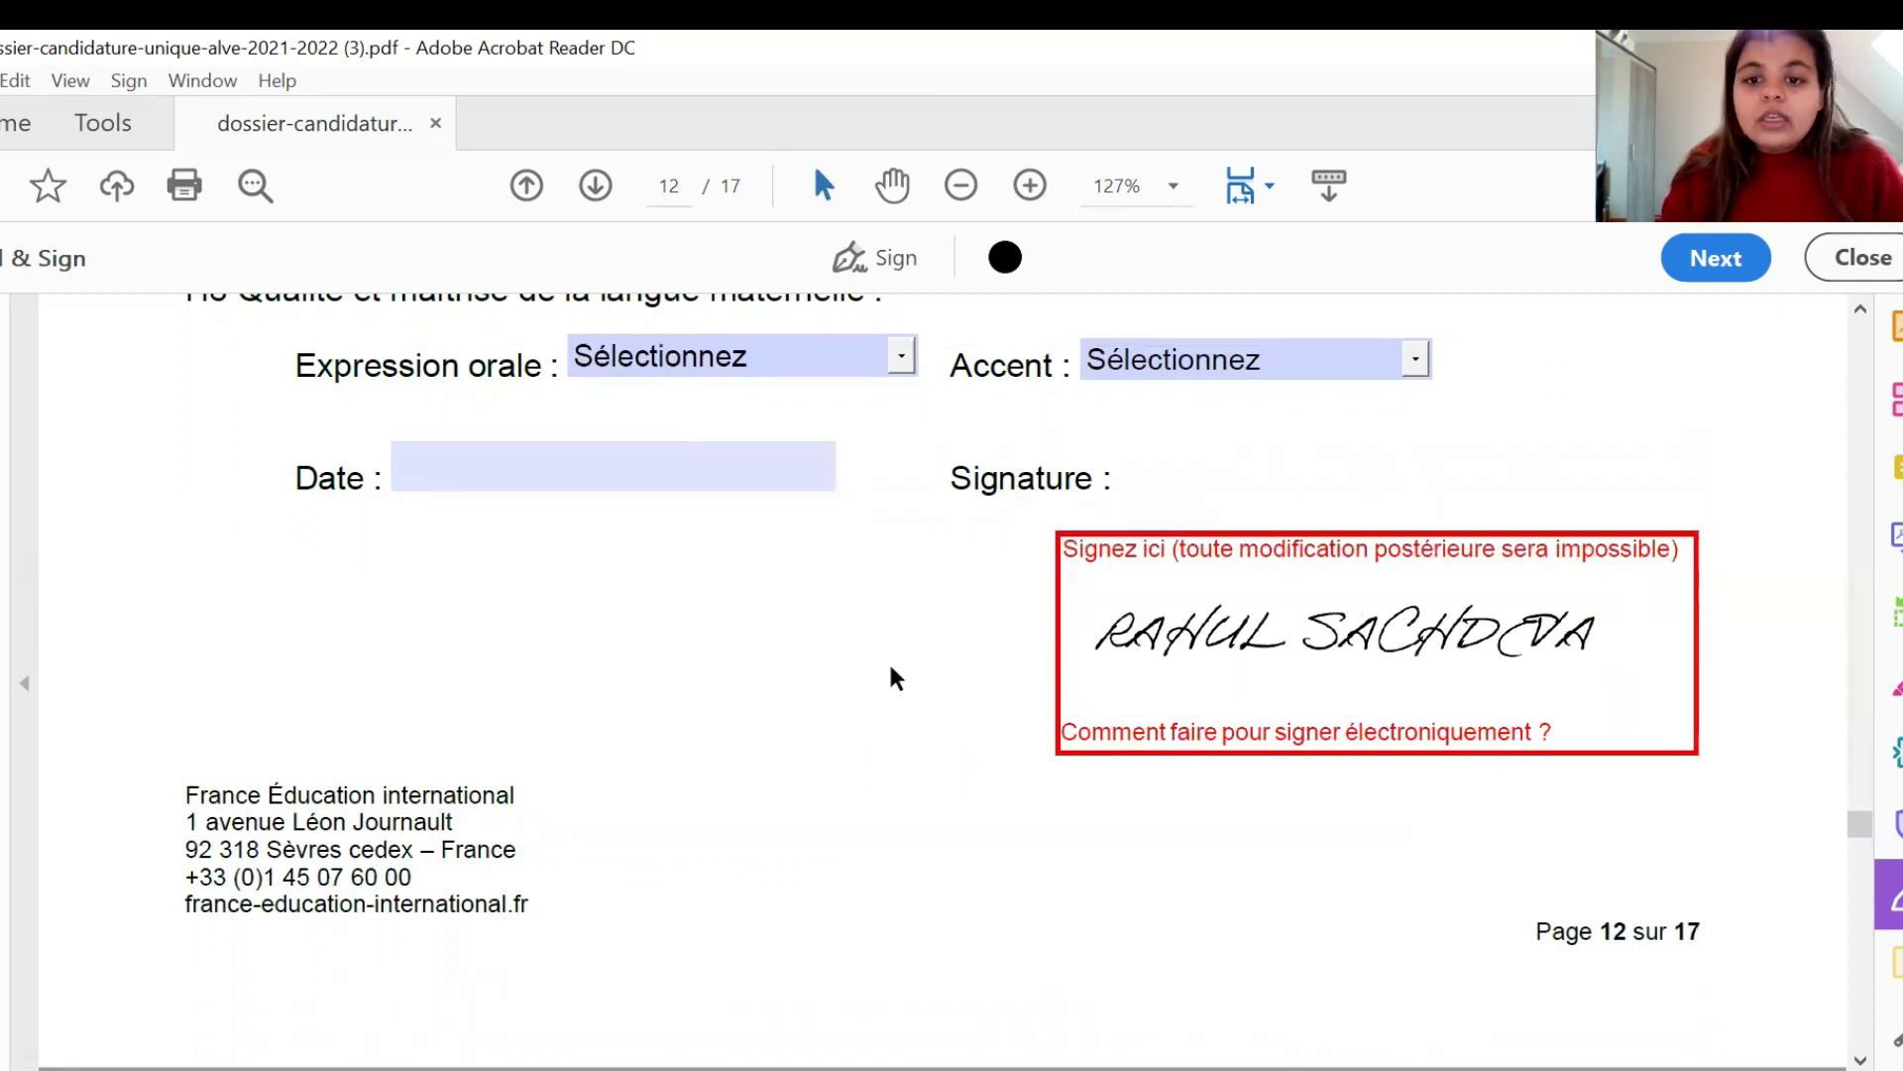
- Save a copy of the filled form to the Desktop as 'CIEP 2021-22'
click(2, 80)
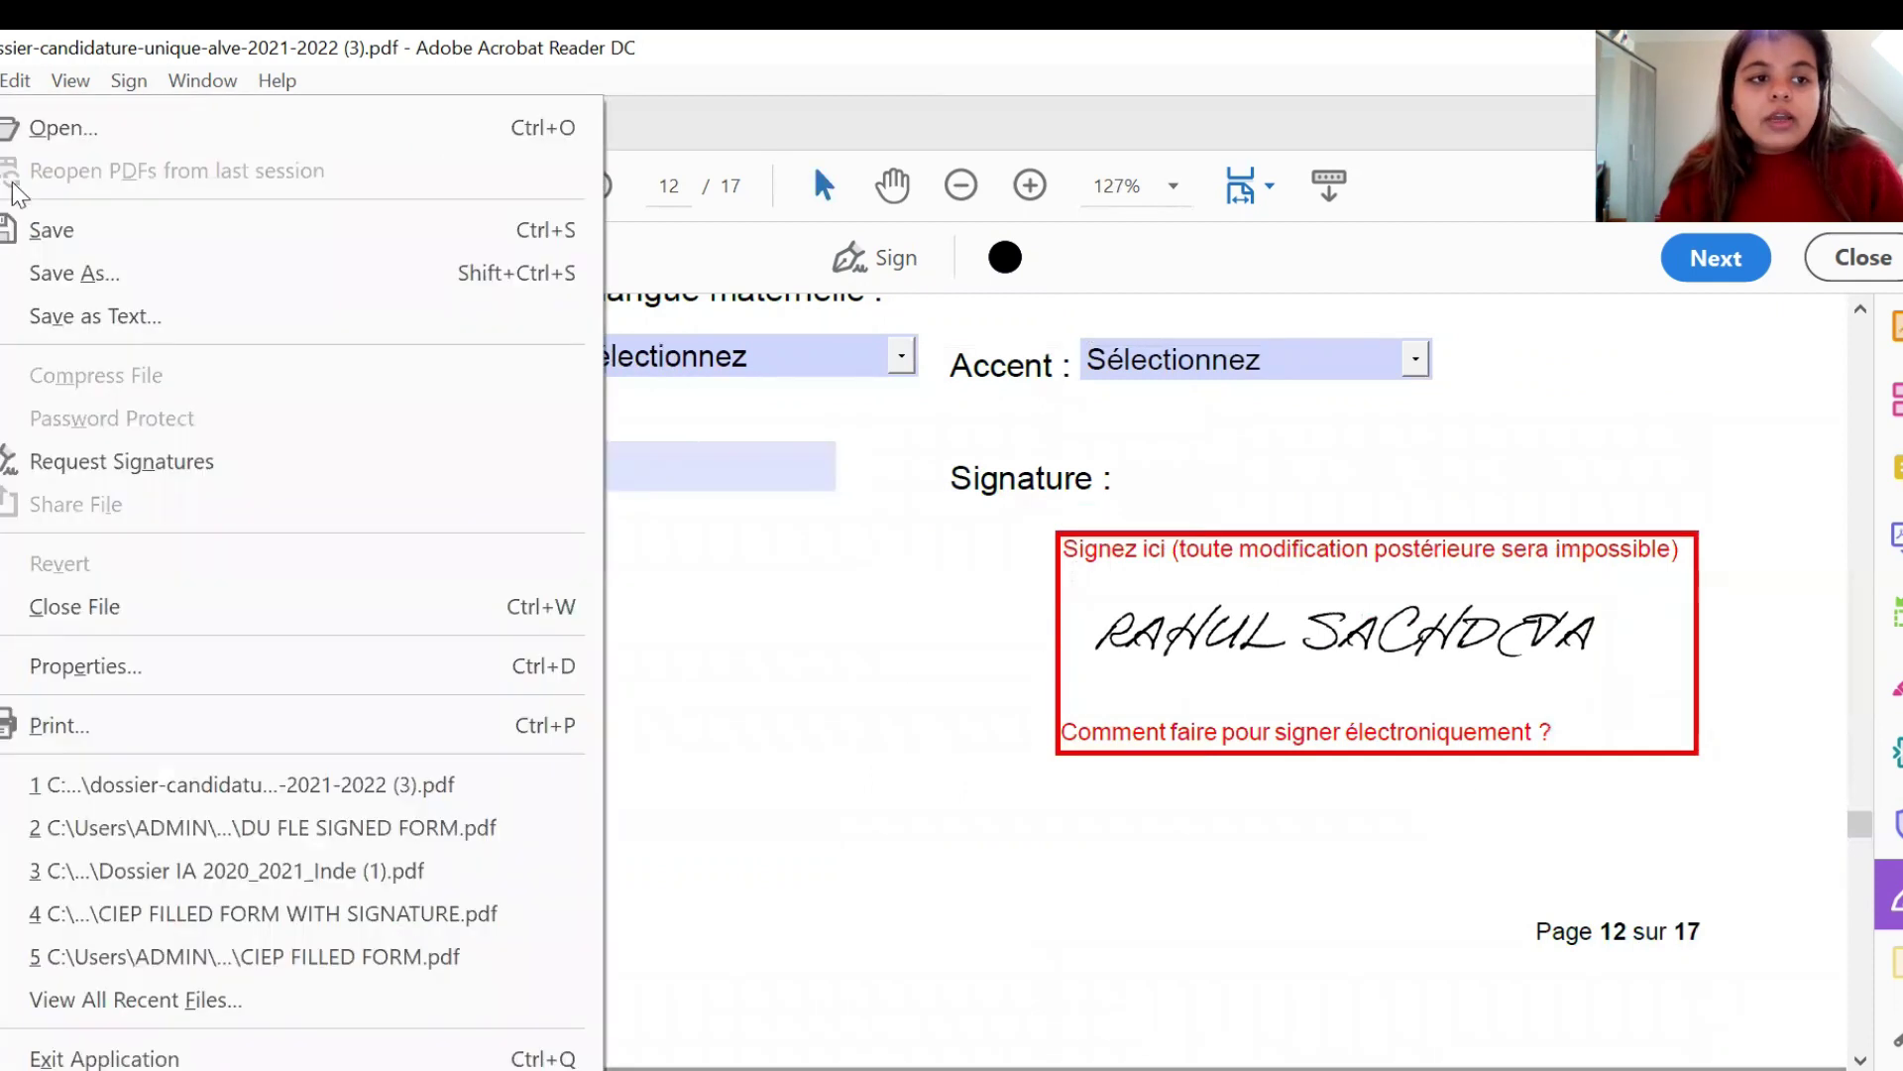
click(49, 261)
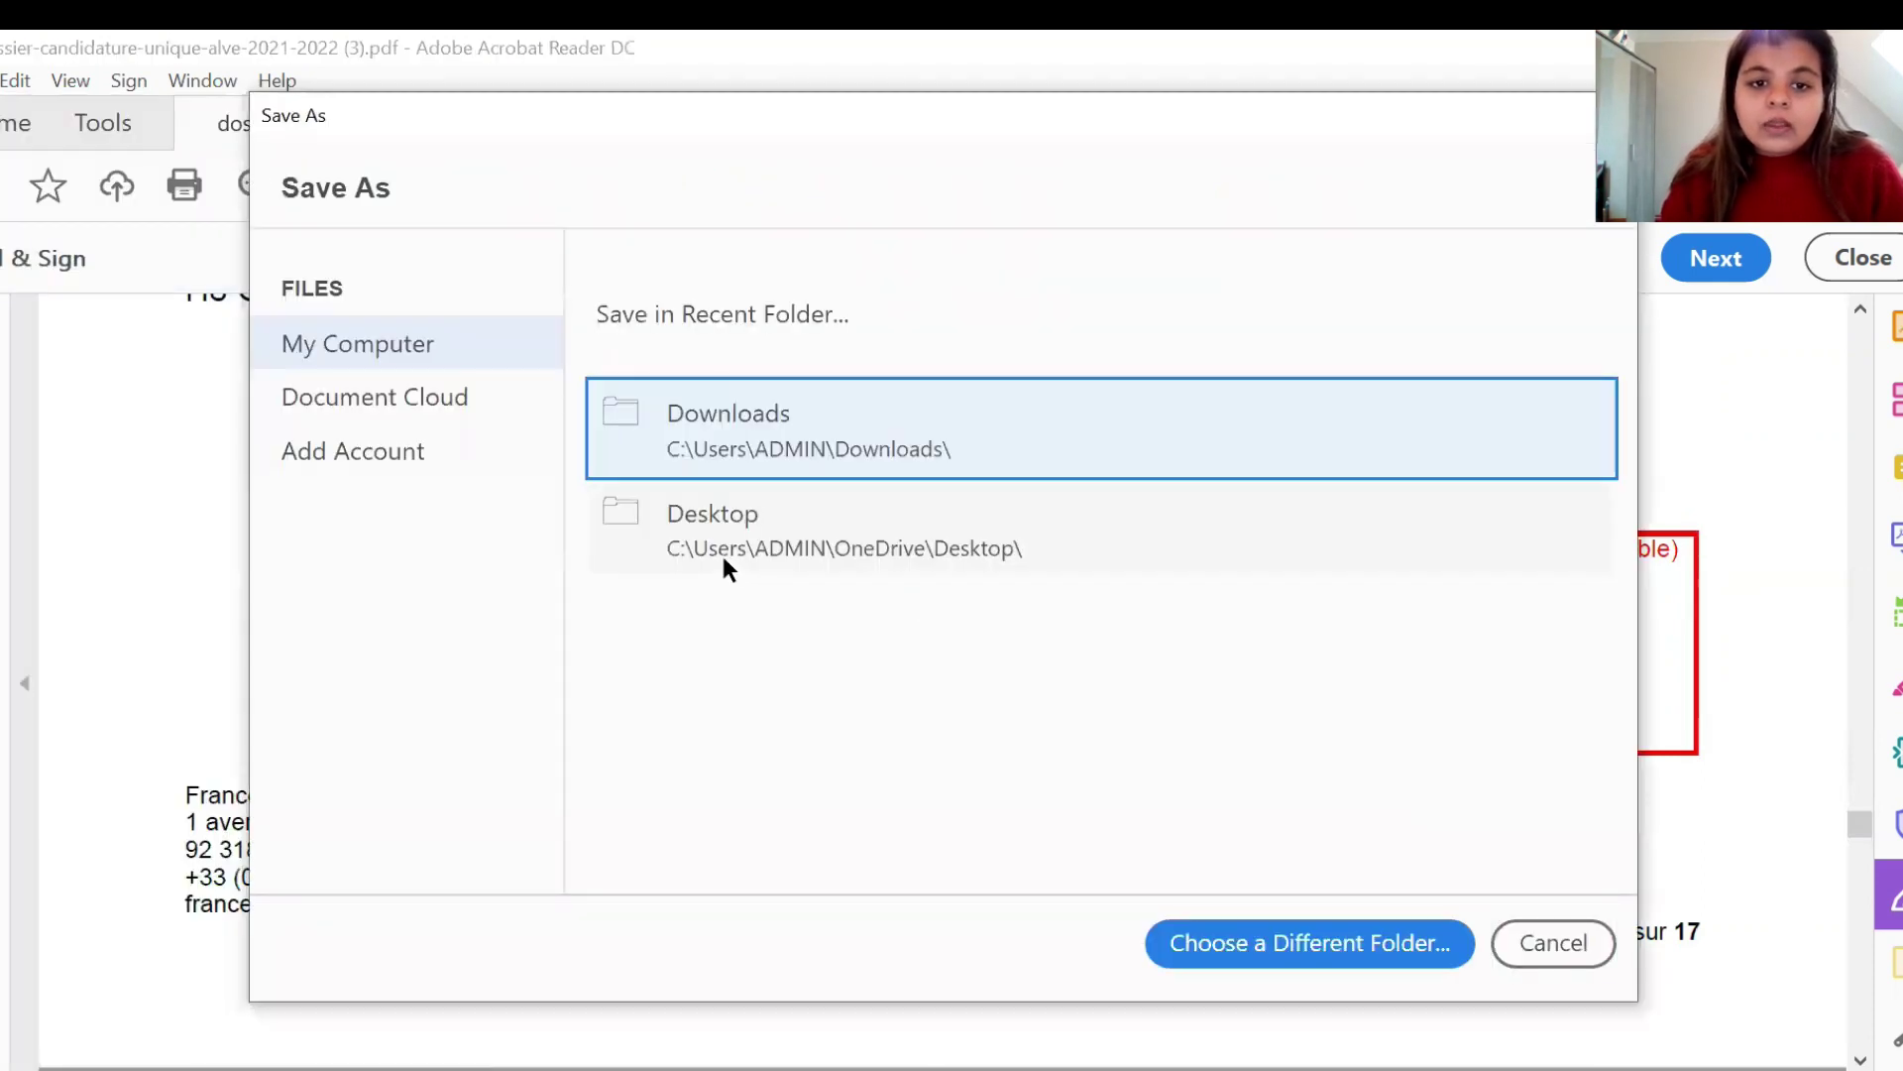
click(786, 532)
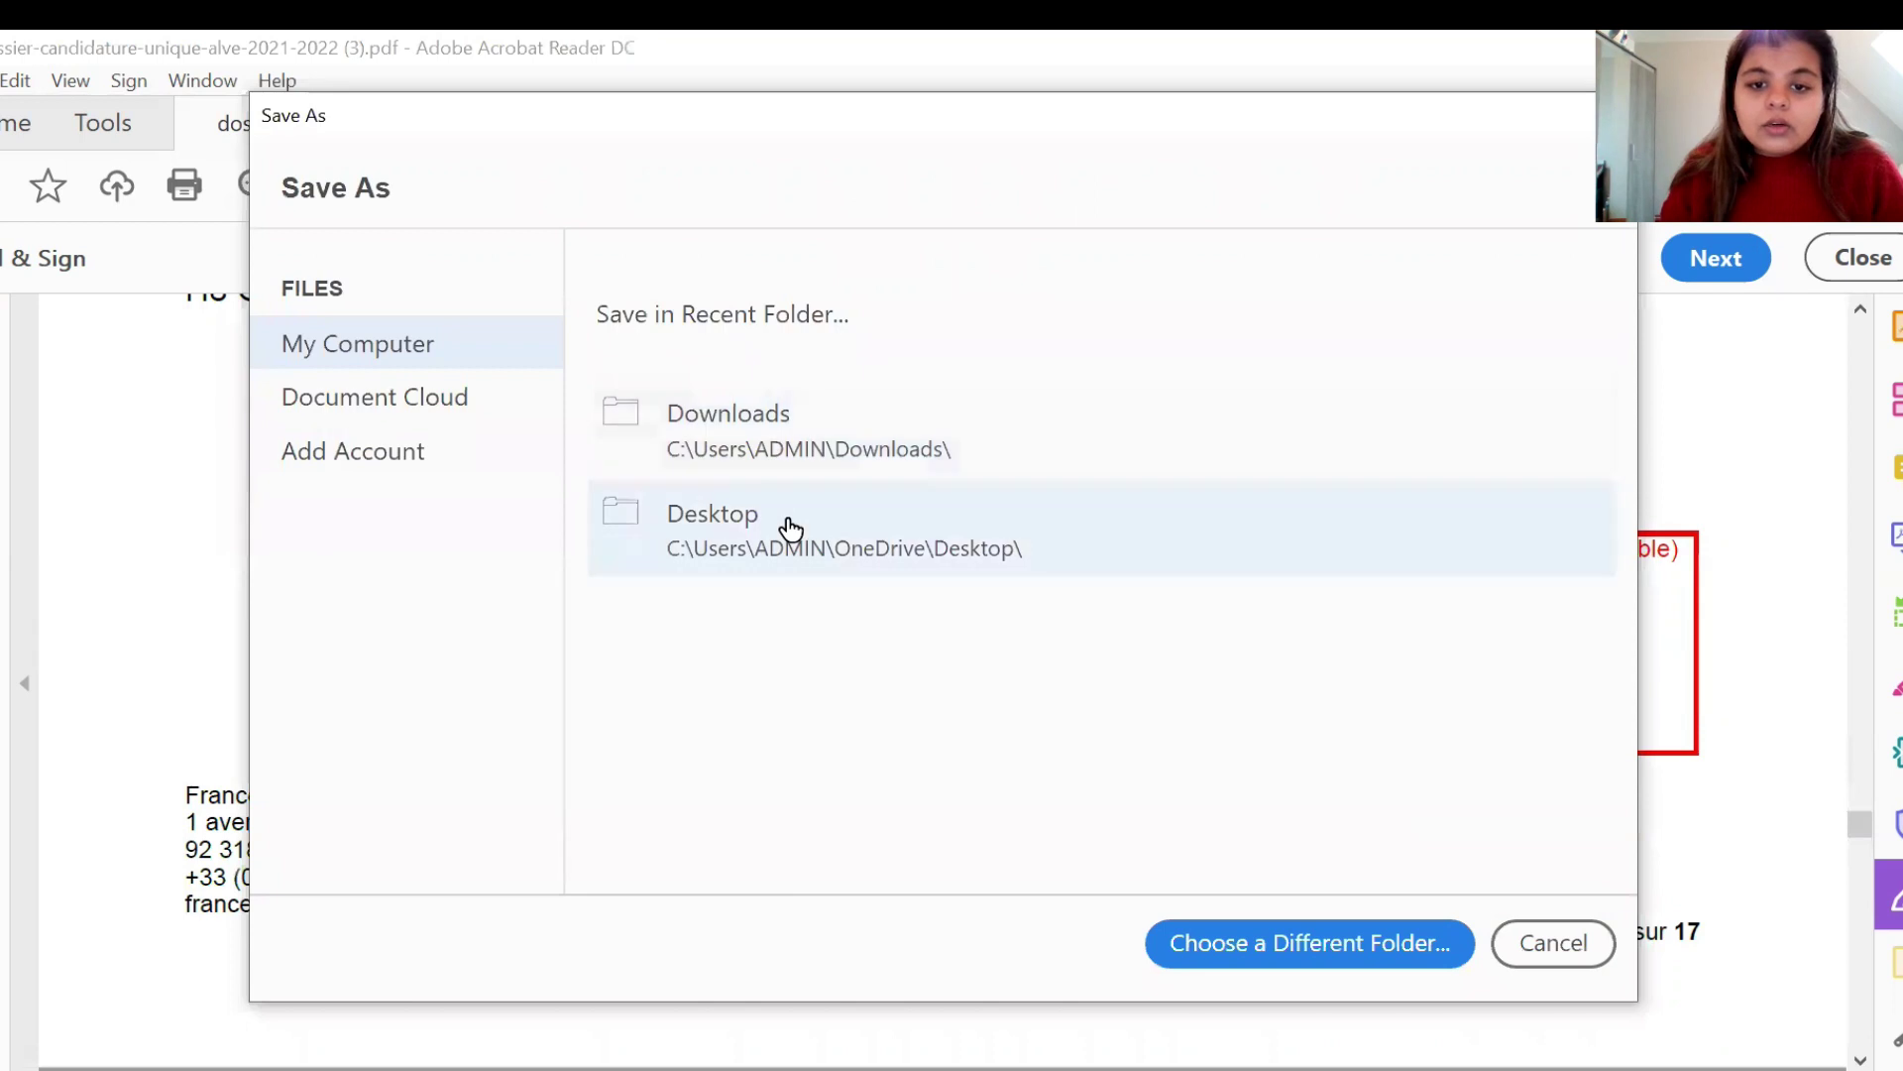
click(656, 661)
key(BackSpace)
key(BackSpace)
key(BackSpace)
key(BackSpace)
key(BackSpace)
key(BackSpace)
key(BackSpace)
key(BackSpace)
key(BackSpace)
key(BackSpace)
key(BackSpace)
key(BackSpace)
key(BackSpace)
key(BackSpace)
key(BackSpace)
key(BackSpace)
key(BackSpace)
key(BackSpace)
key(BackSpace)
key(BackSpace)
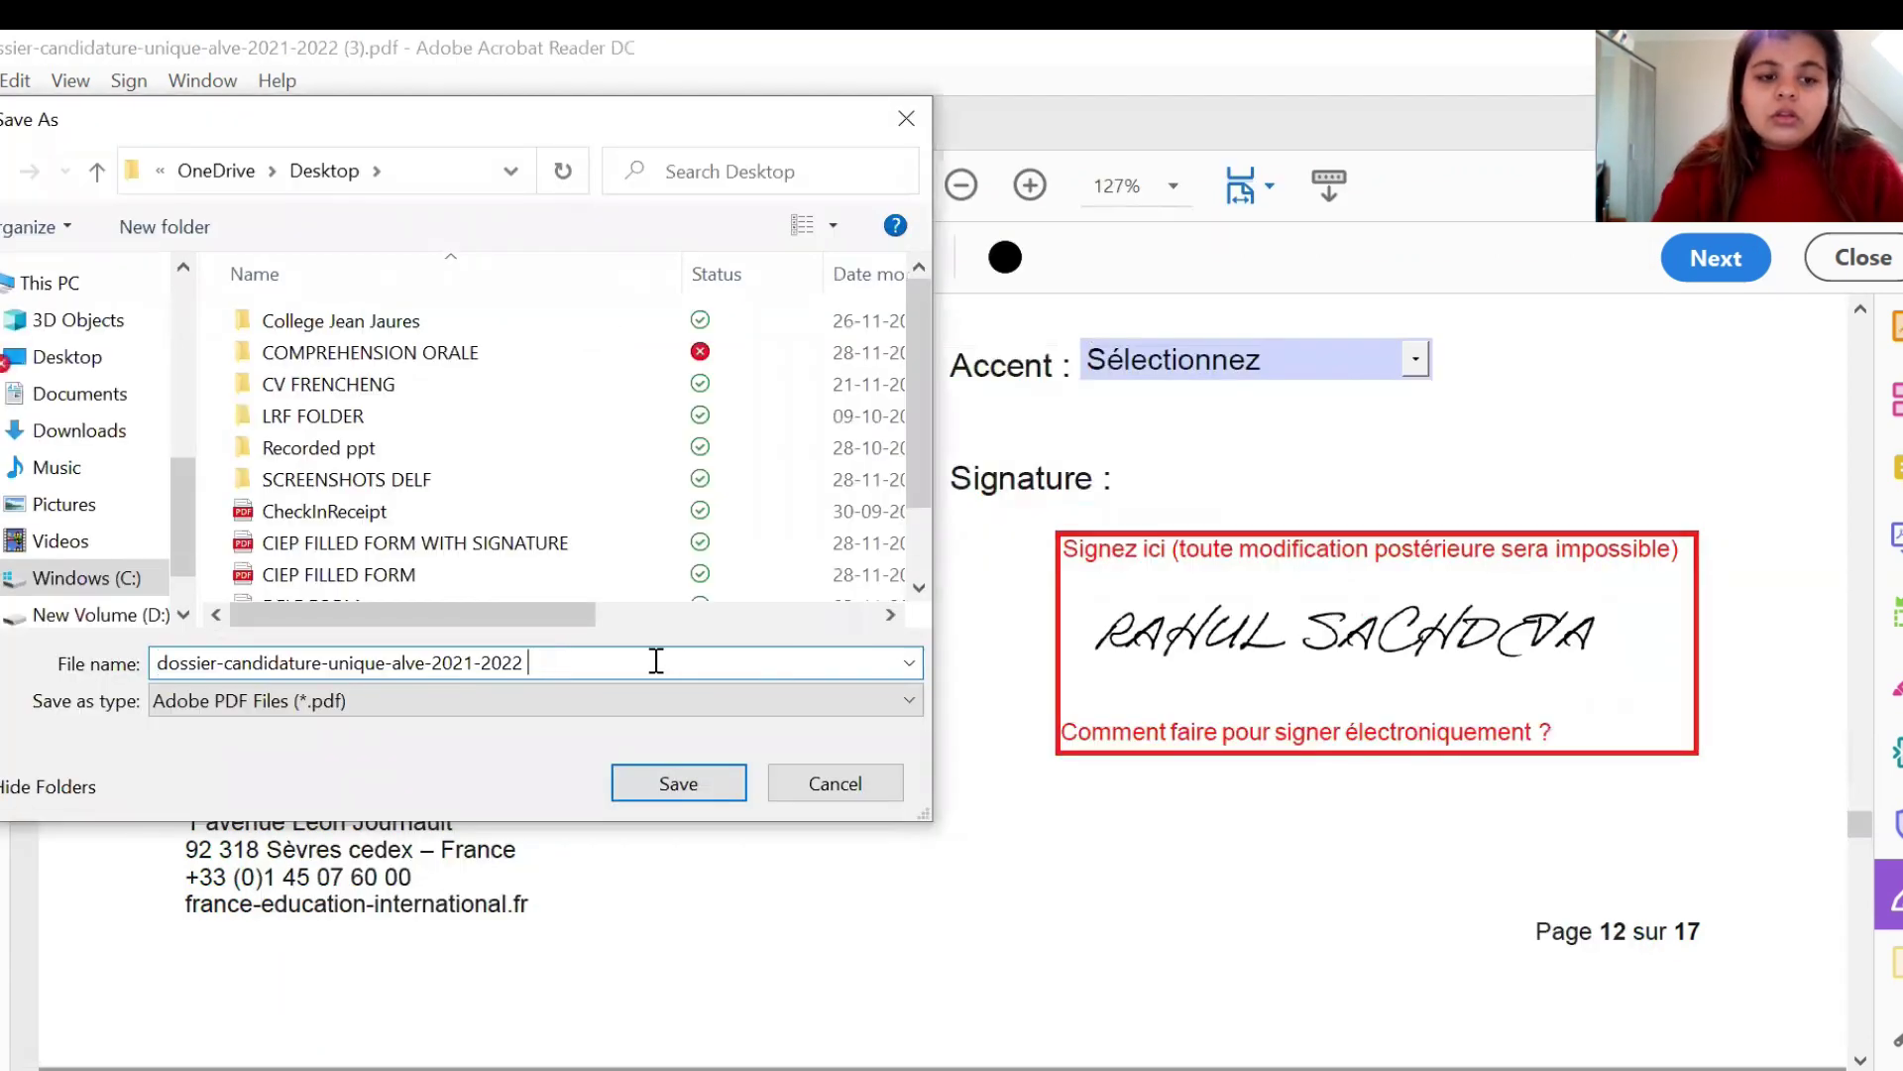
key(BackSpace)
key(BackSpace)
key(BackSpace)
key(BackSpace)
key(BackSpace)
key(BackSpace)
key(BackSpace)
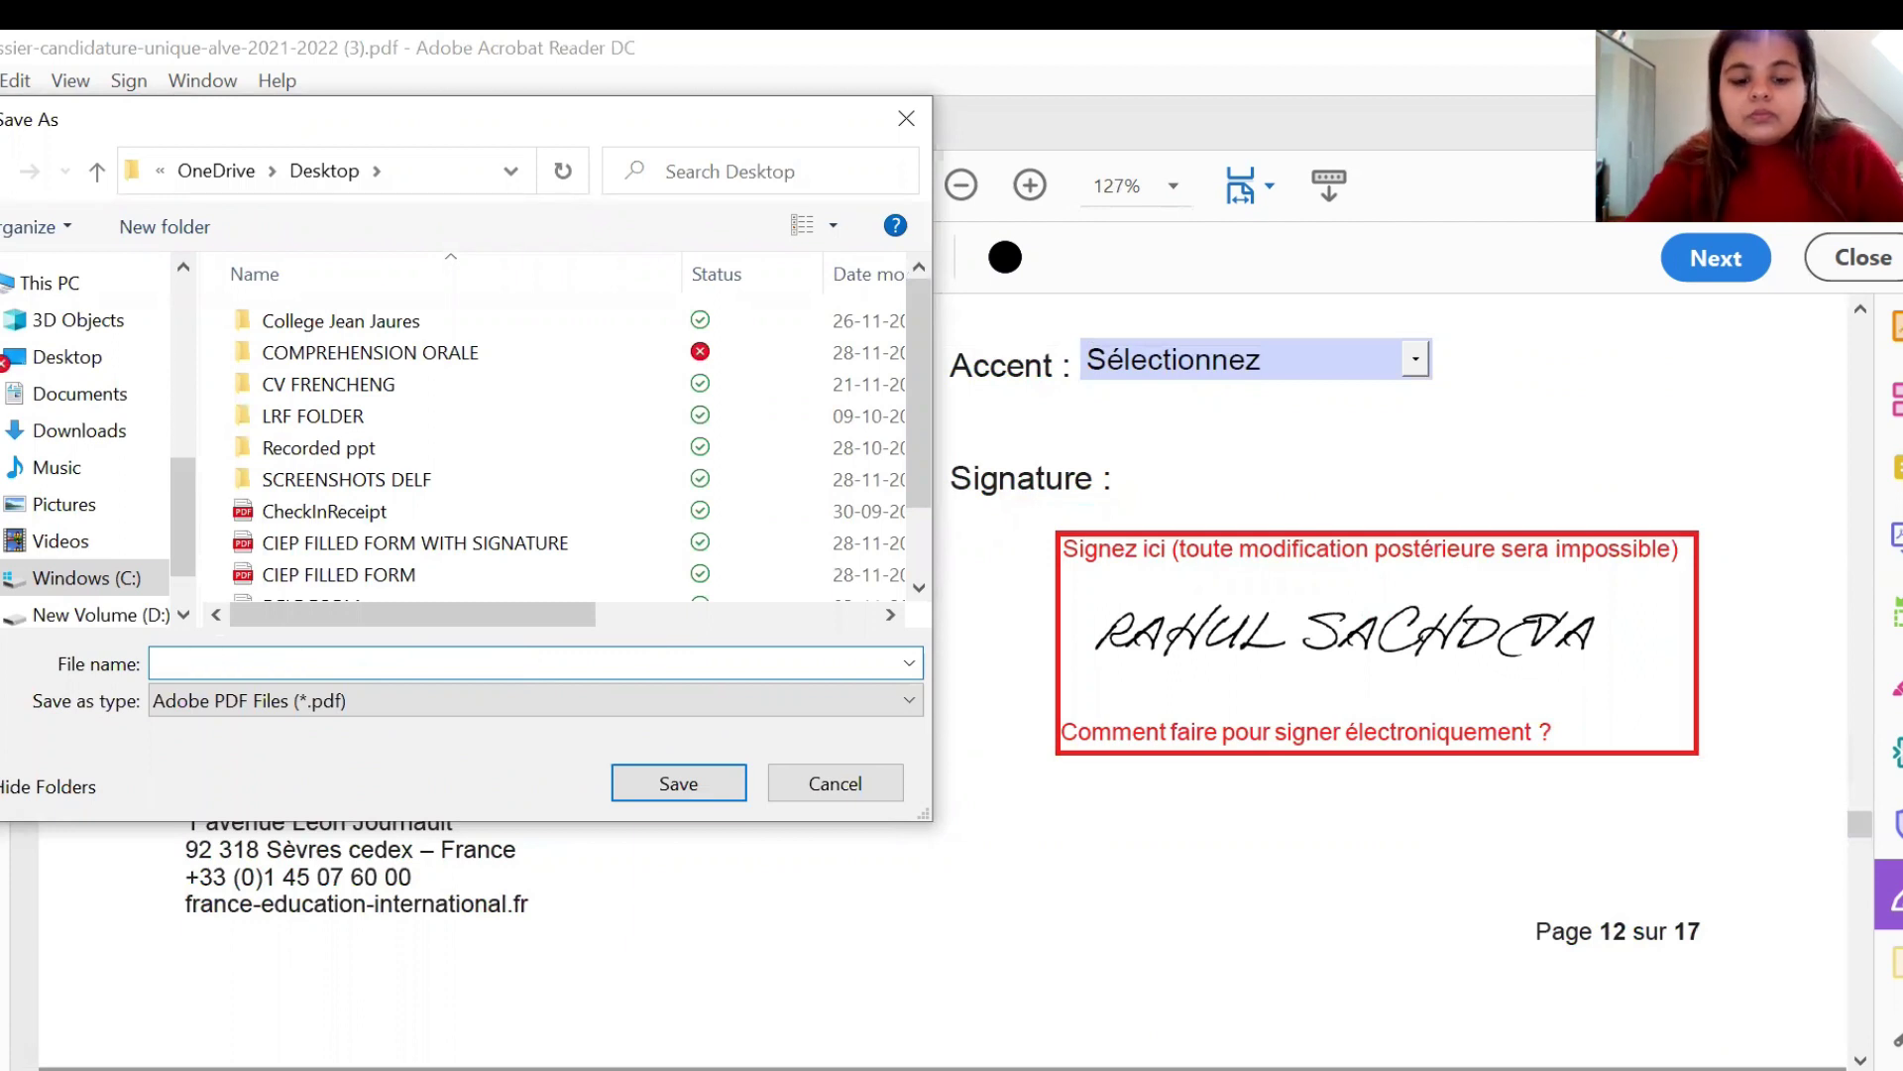
text(CIEP 2021-22)
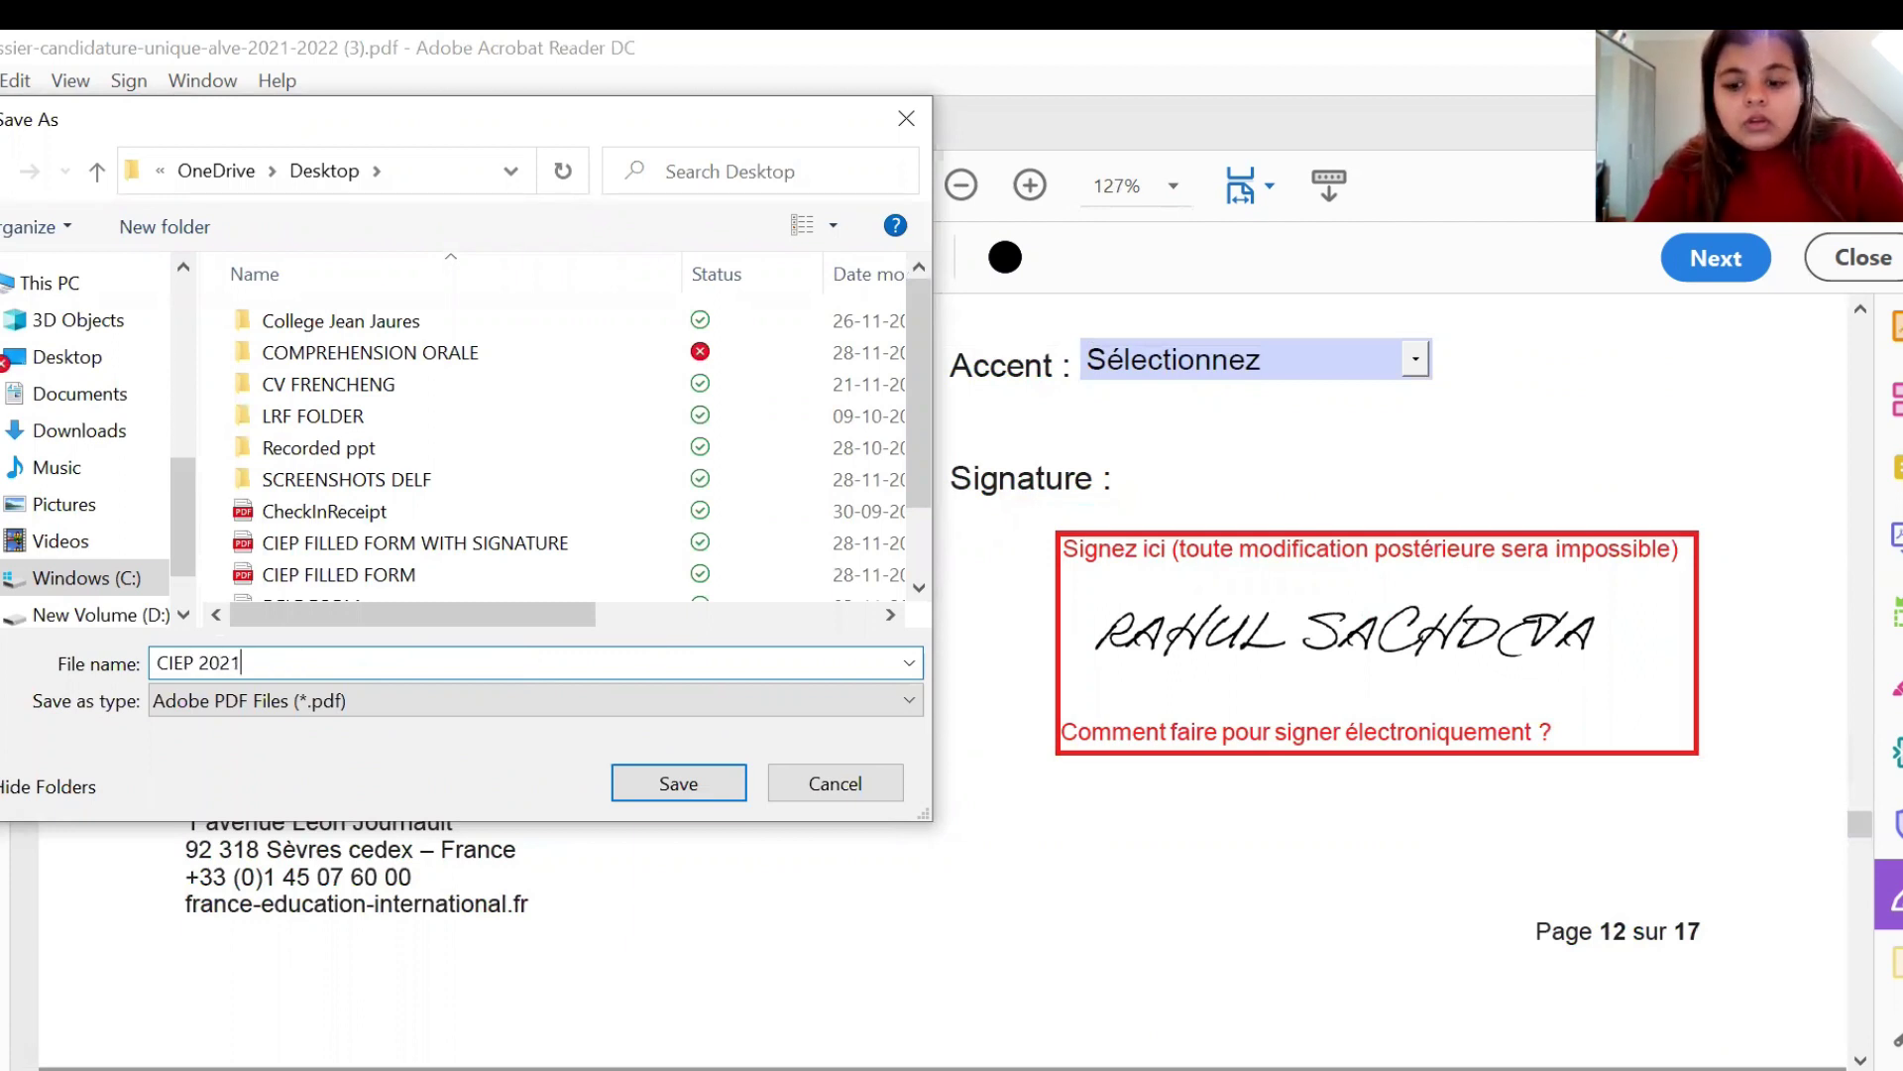
click(666, 784)
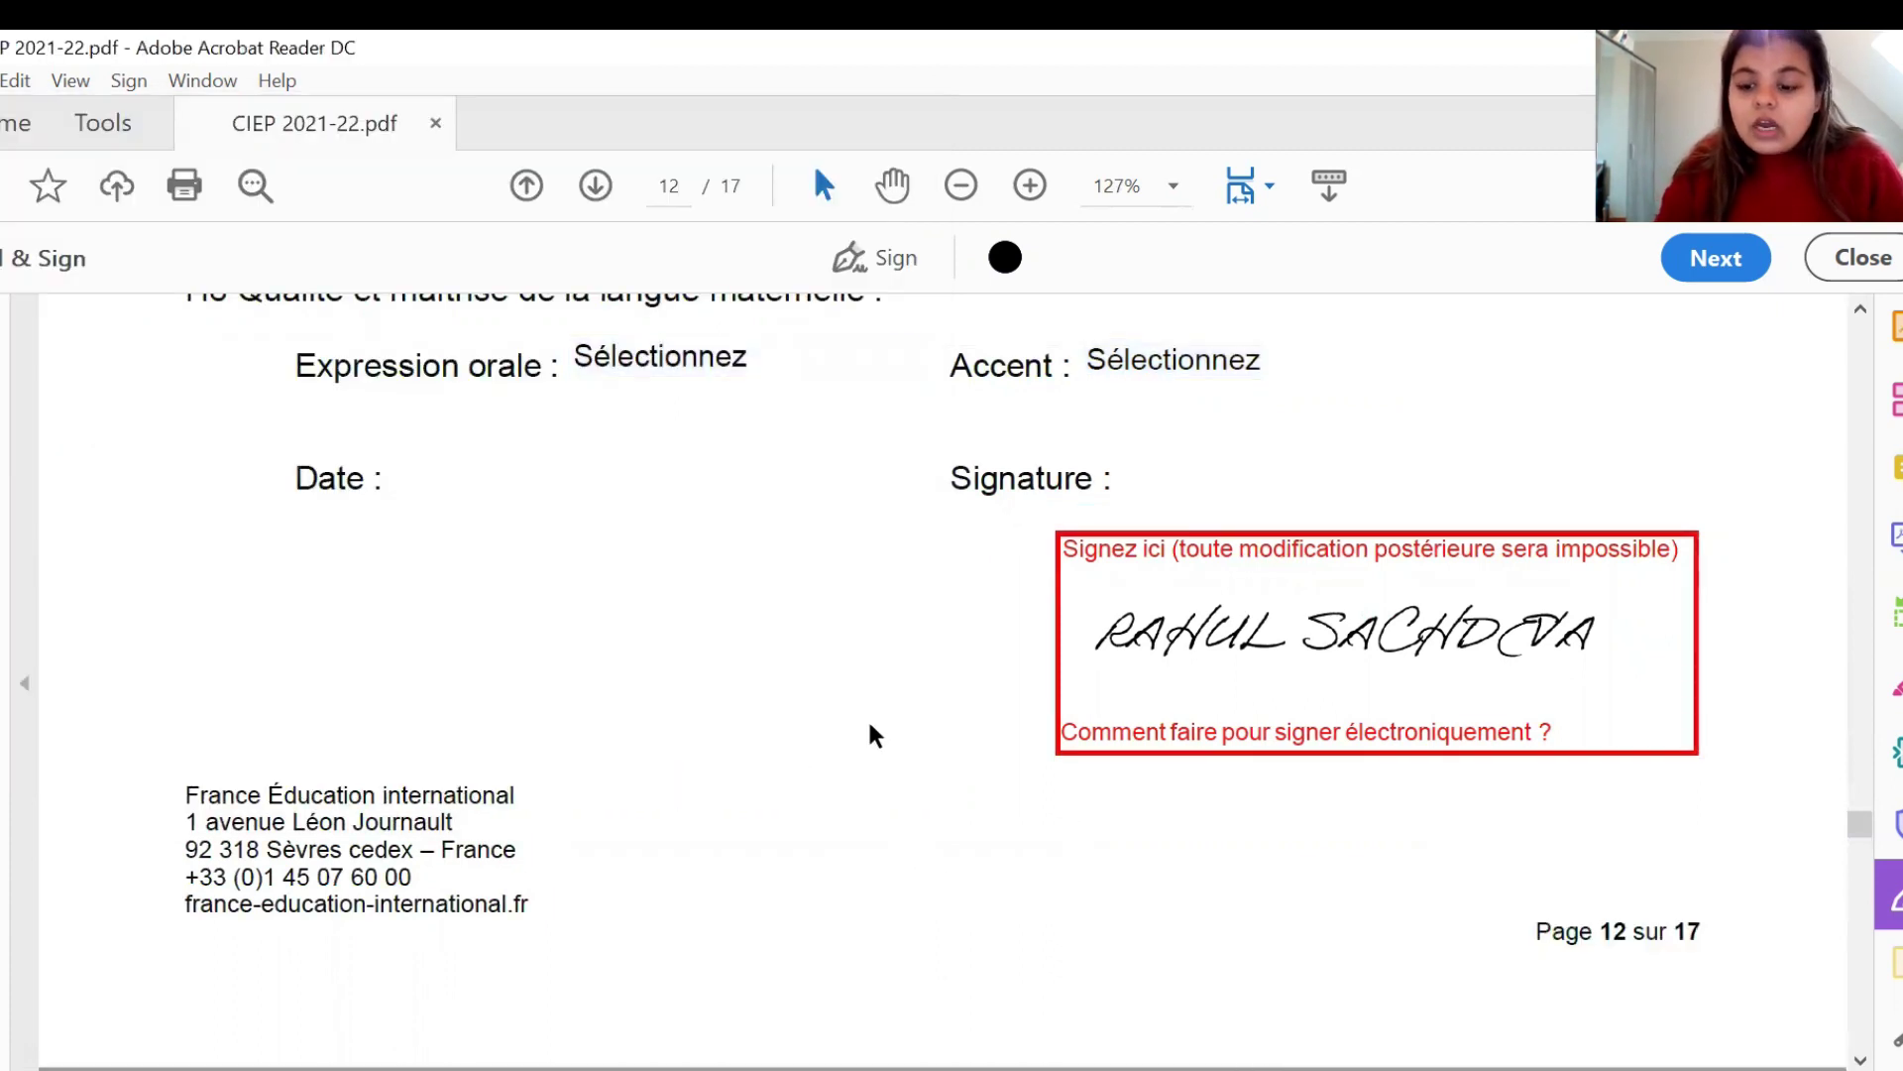
- Scroll back up to page 11's closing declaration and its empty Signez ici box
scroll(872, 733, up, 10)
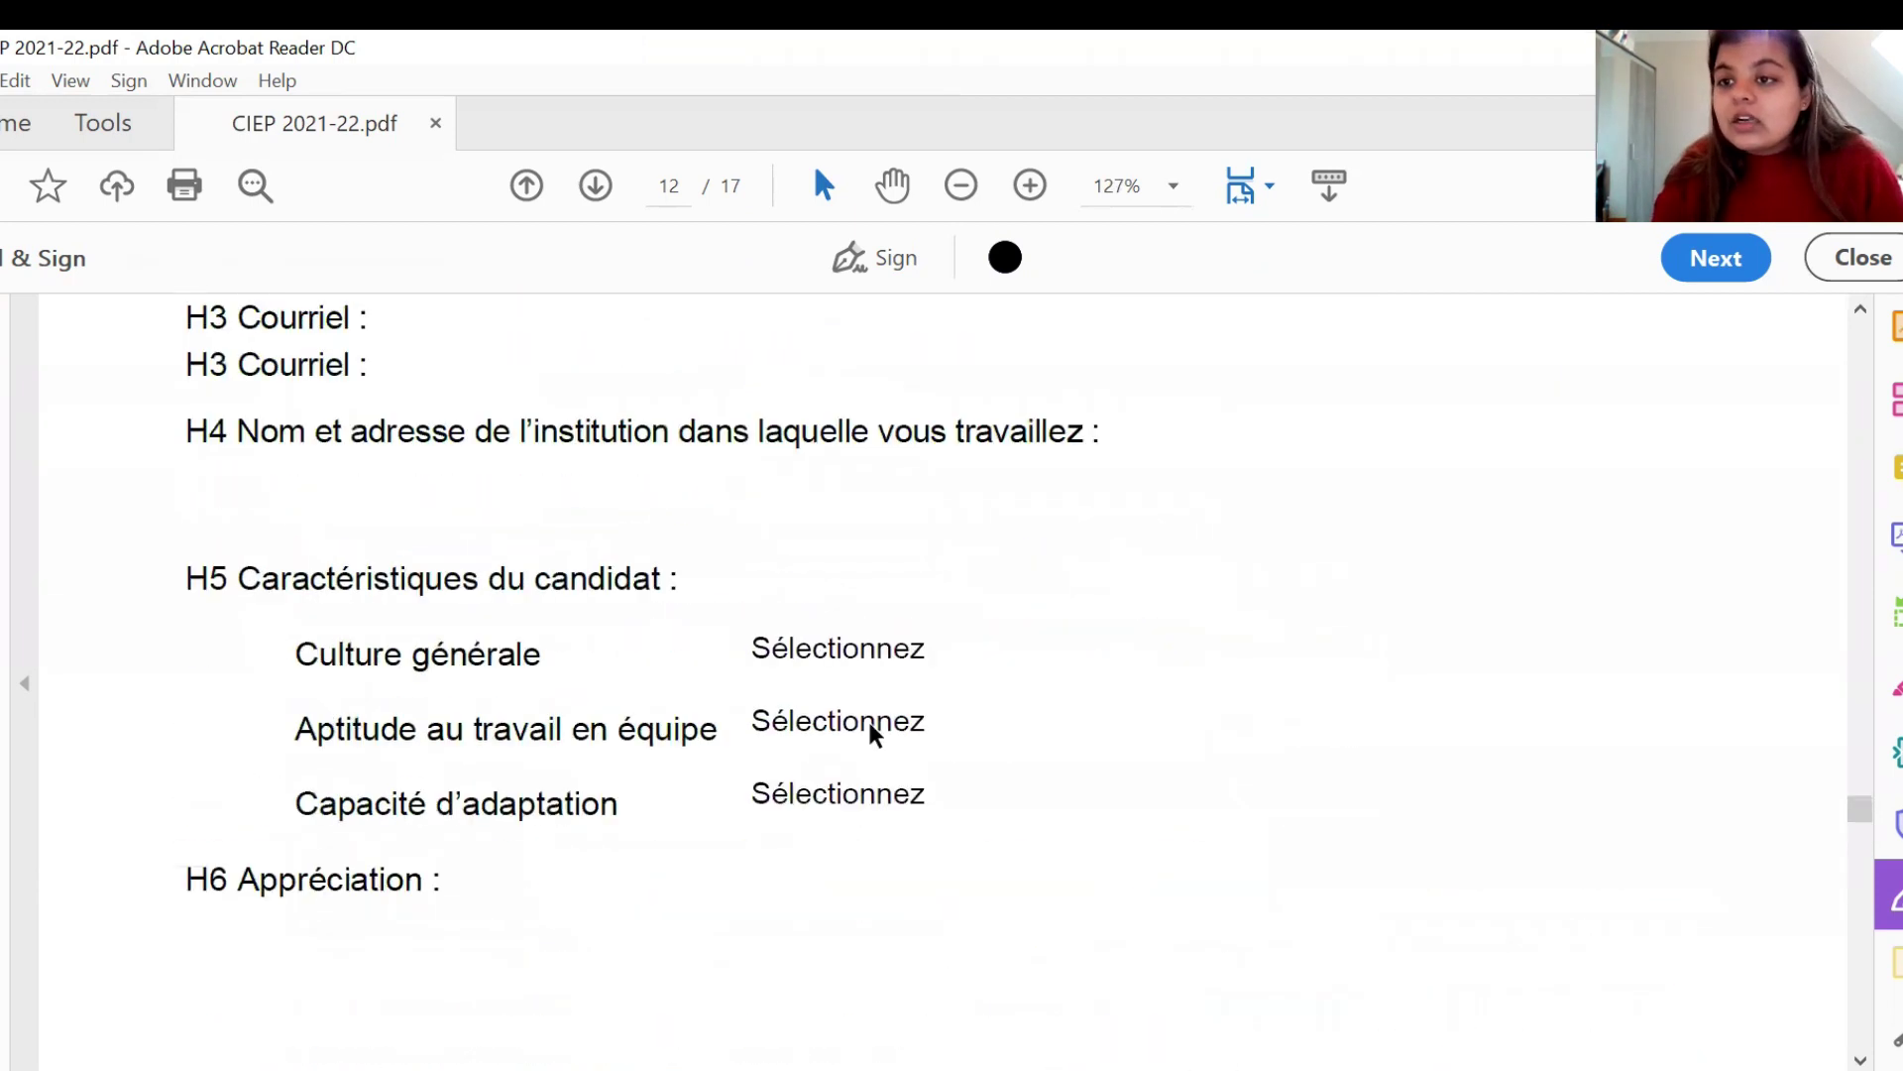
scroll(866, 718, up, 3)
scroll(839, 538, up, 12)
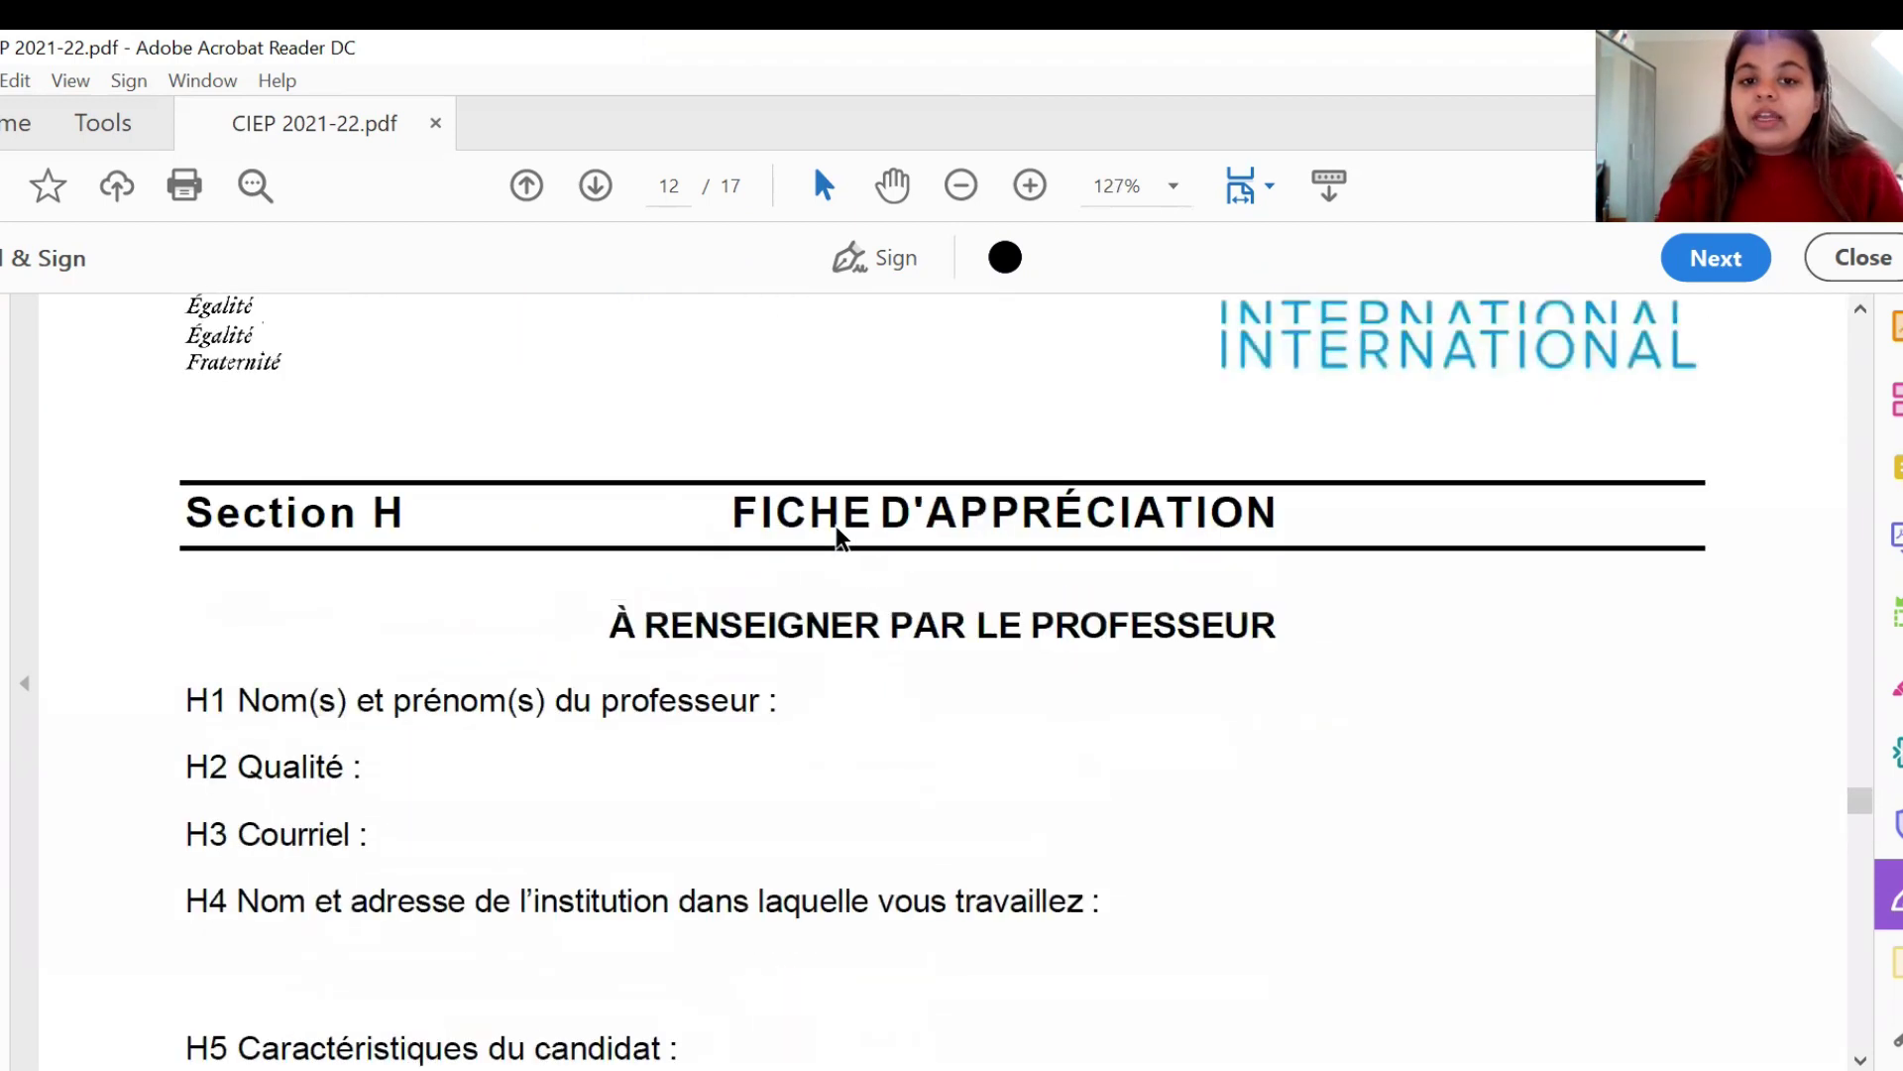
double_click(836, 533)
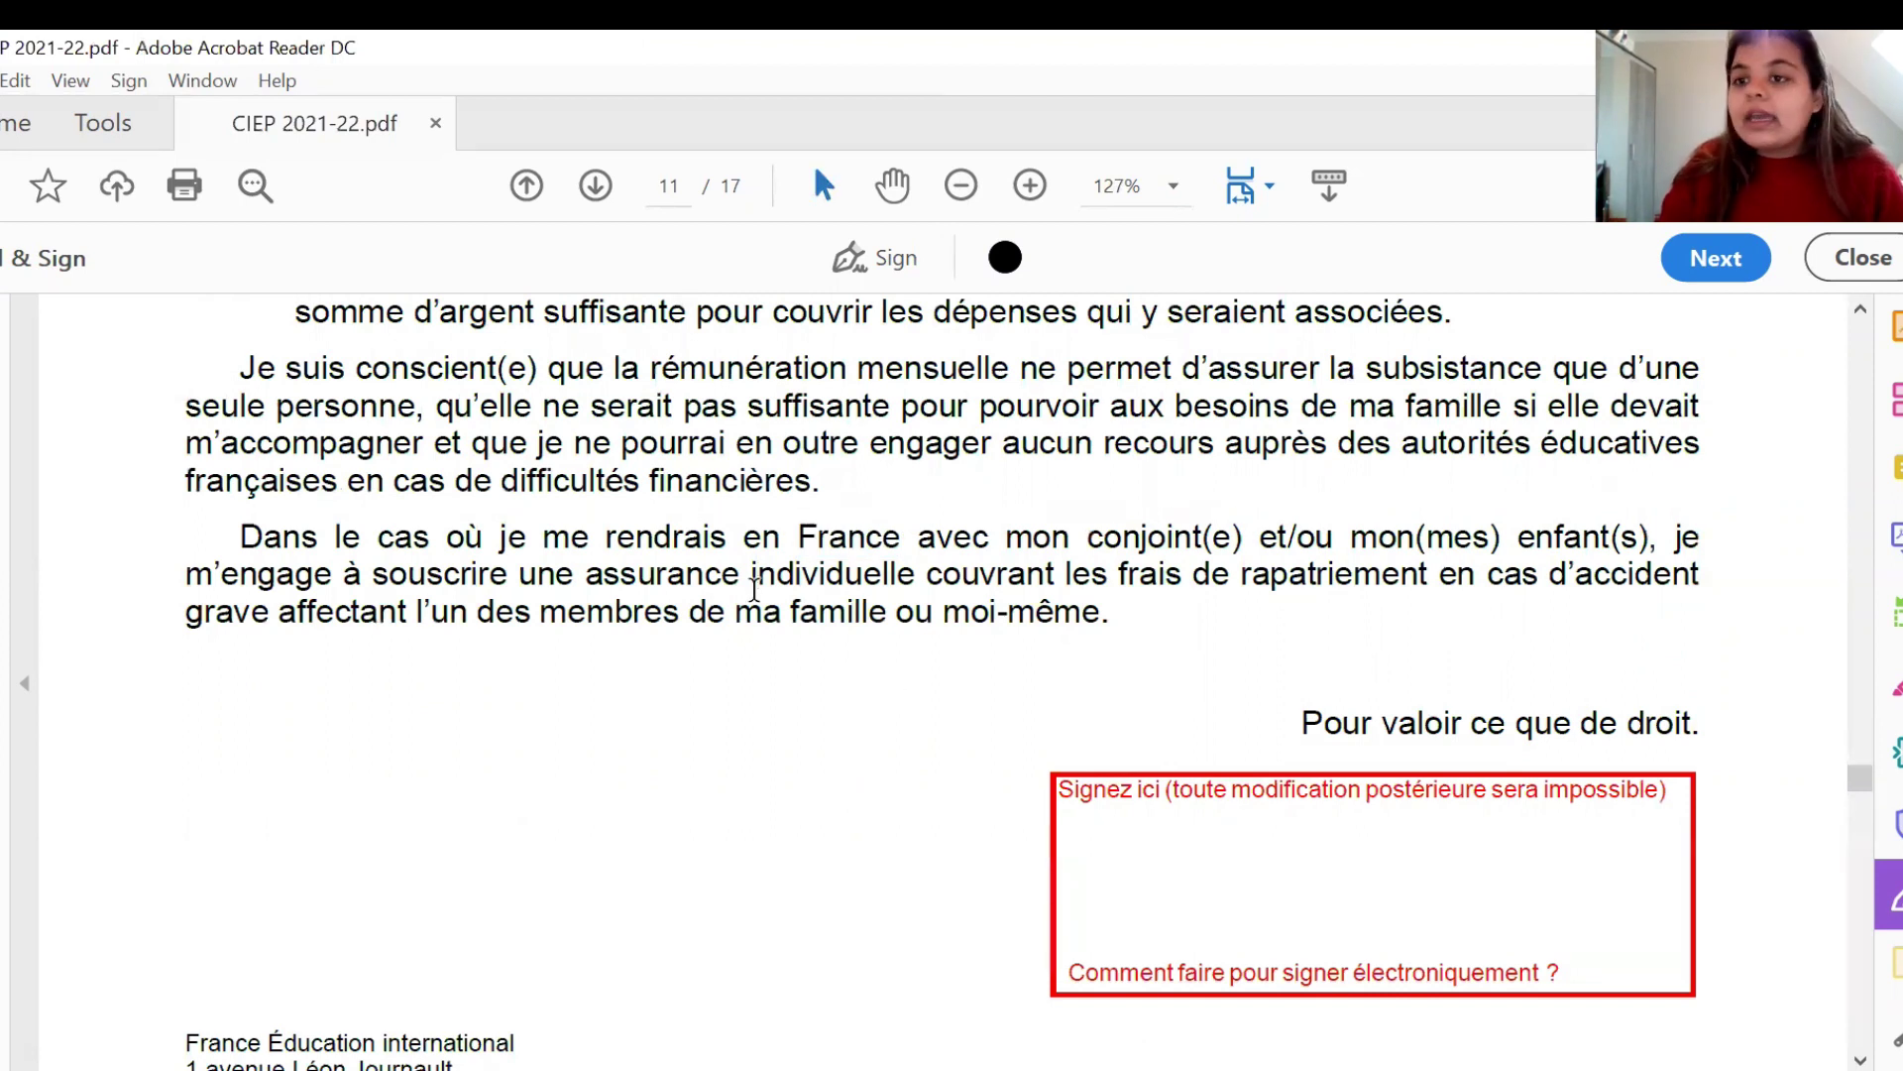
scroll(755, 589, up, 3)
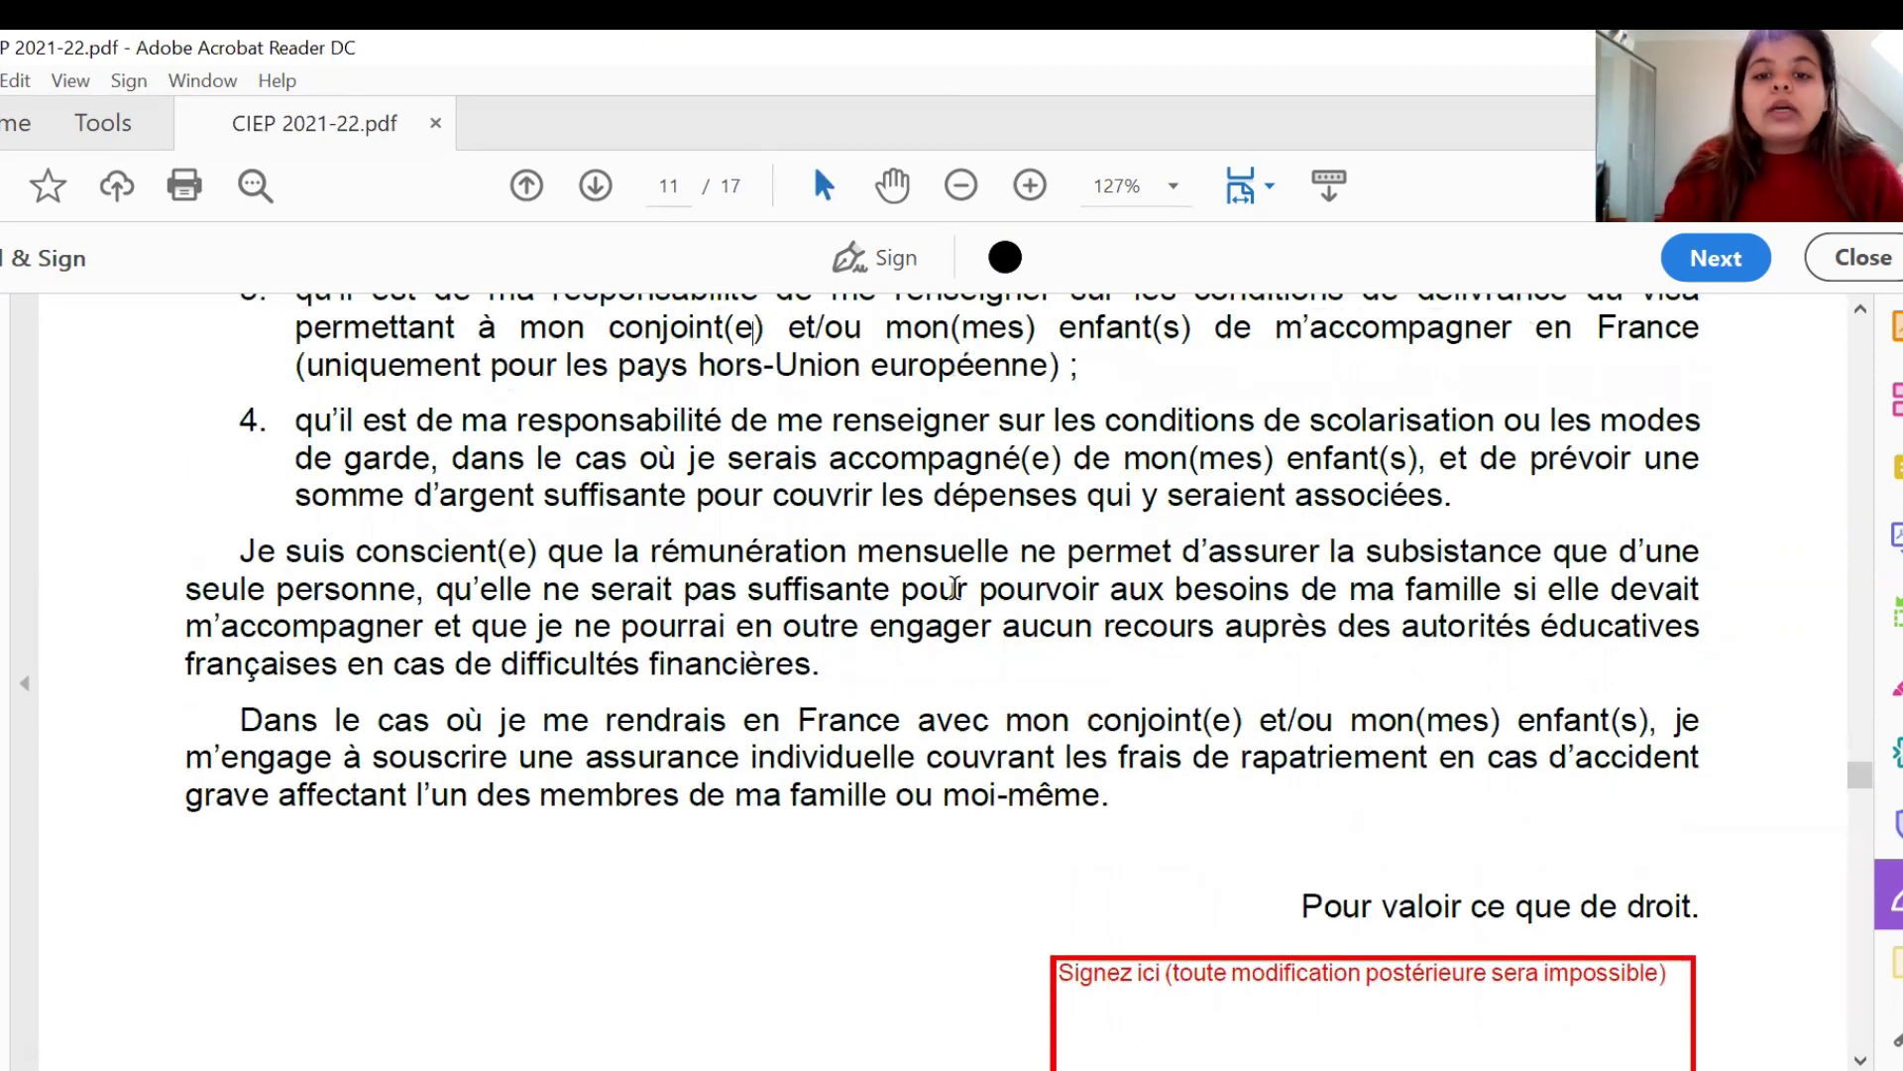